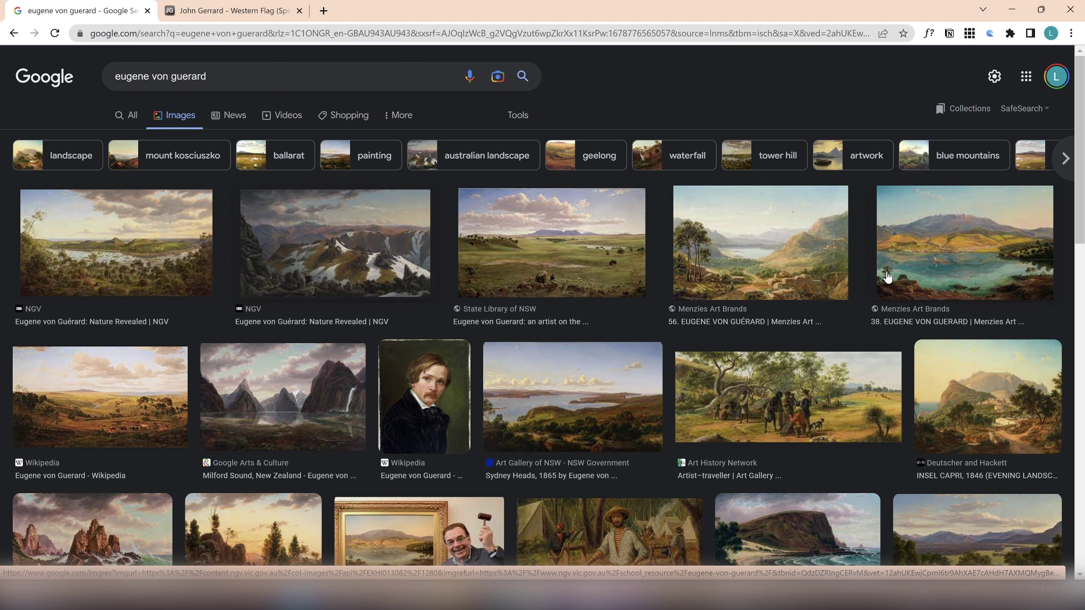
- Examine the reference images: the Eugene von Guérard mountain painting, the Western Flag installation photos, and the smoke-flag concept image in Notion
click(349, 267)
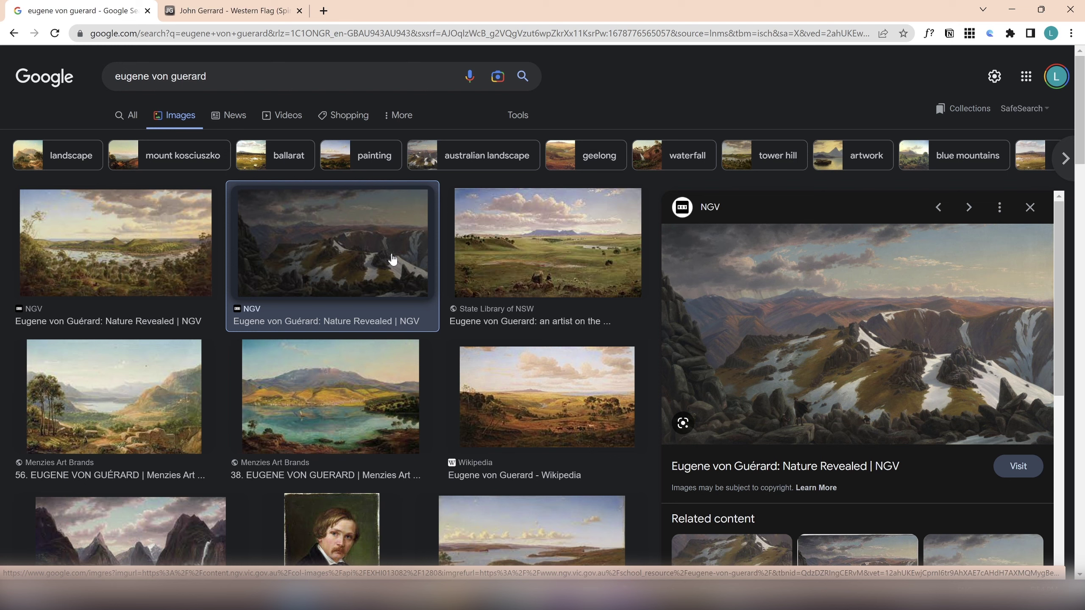
click(240, 13)
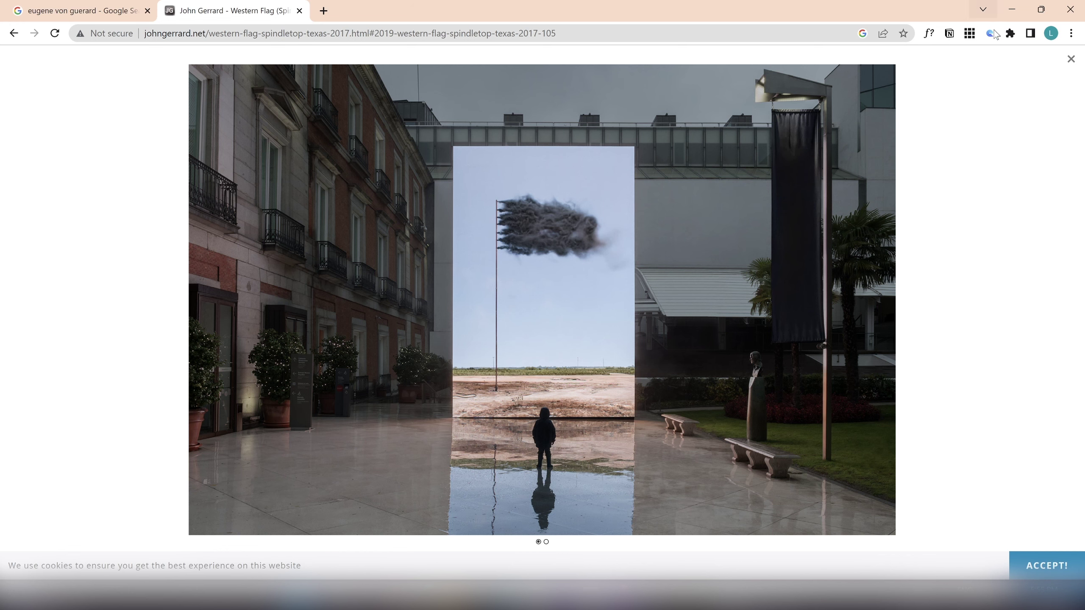
click(1071, 59)
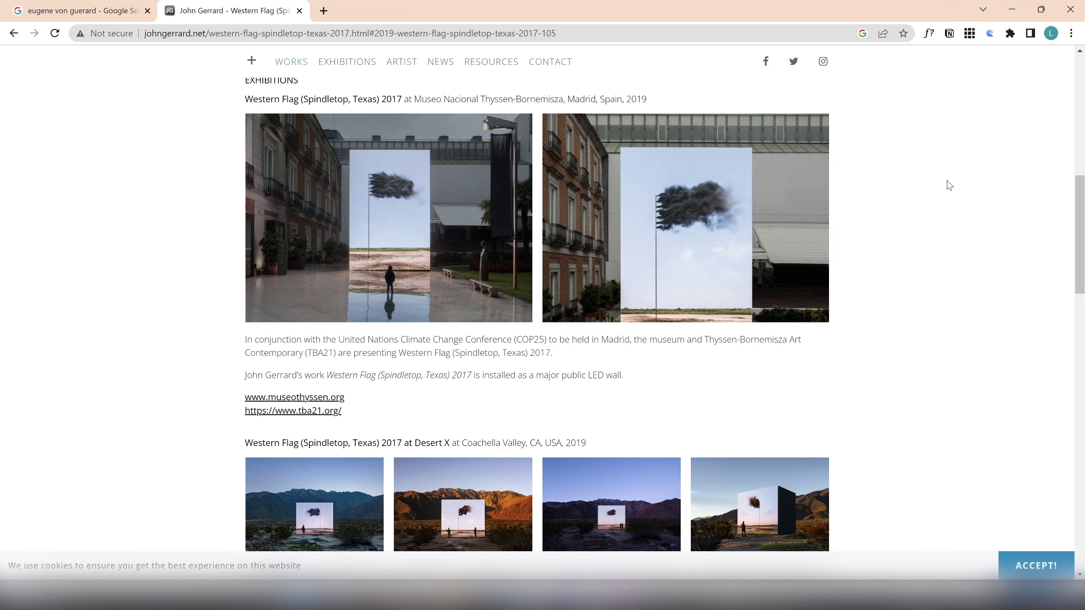
scroll(946, 181, down, 3)
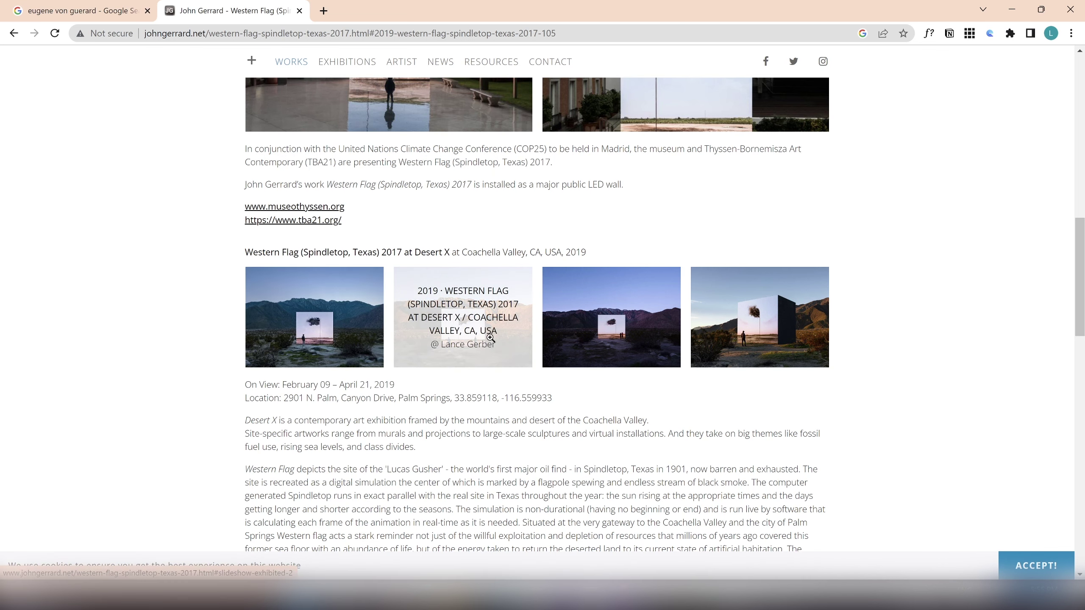
click(315, 336)
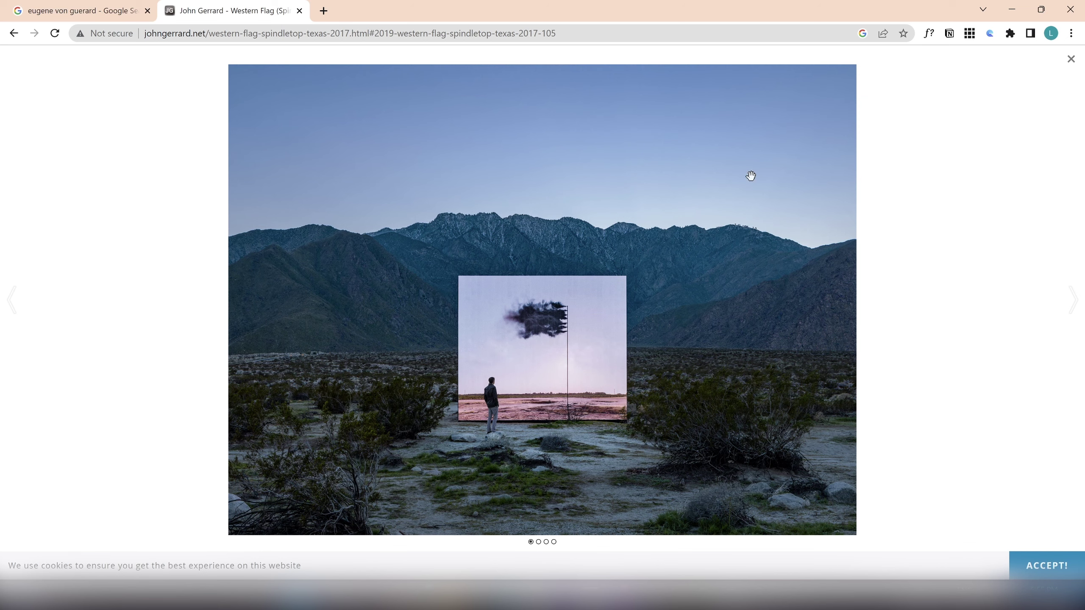
click(1071, 57)
scroll(480, 319, up, 4)
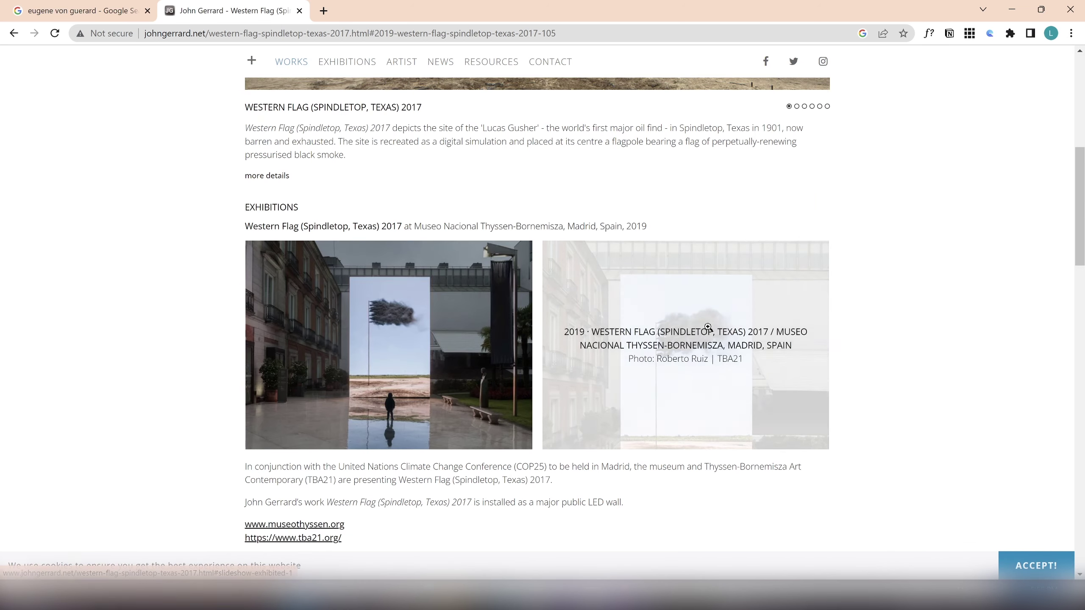
click(481, 319)
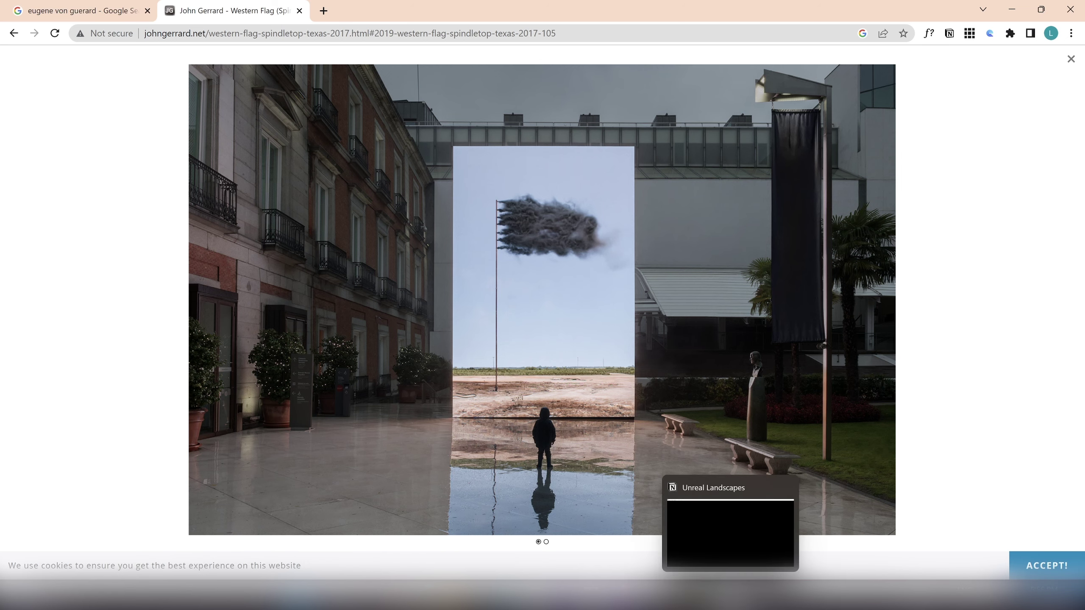
click(730, 598)
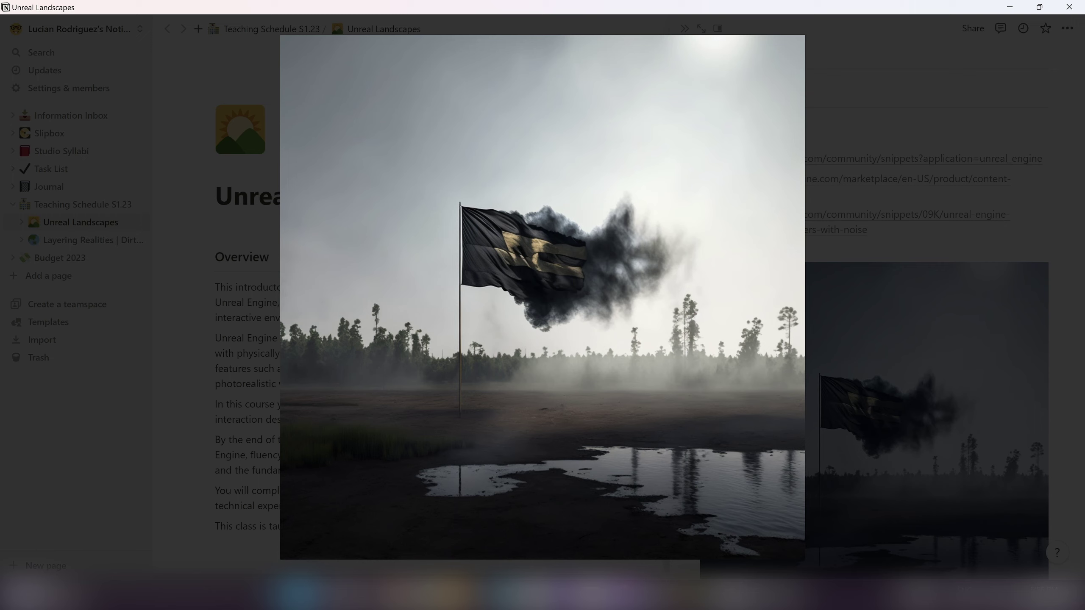
mouse_move(804, 408)
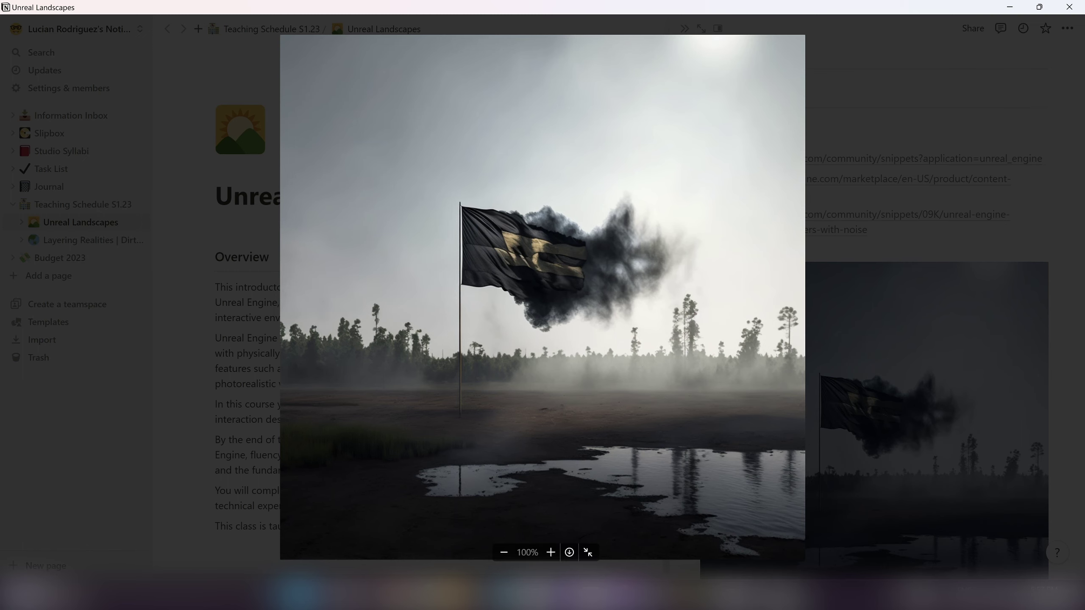
- Switch to the Epic Games Launcher, view the Unreal Engine library, and launch Unreal Engine 5.1.1
click(786, 599)
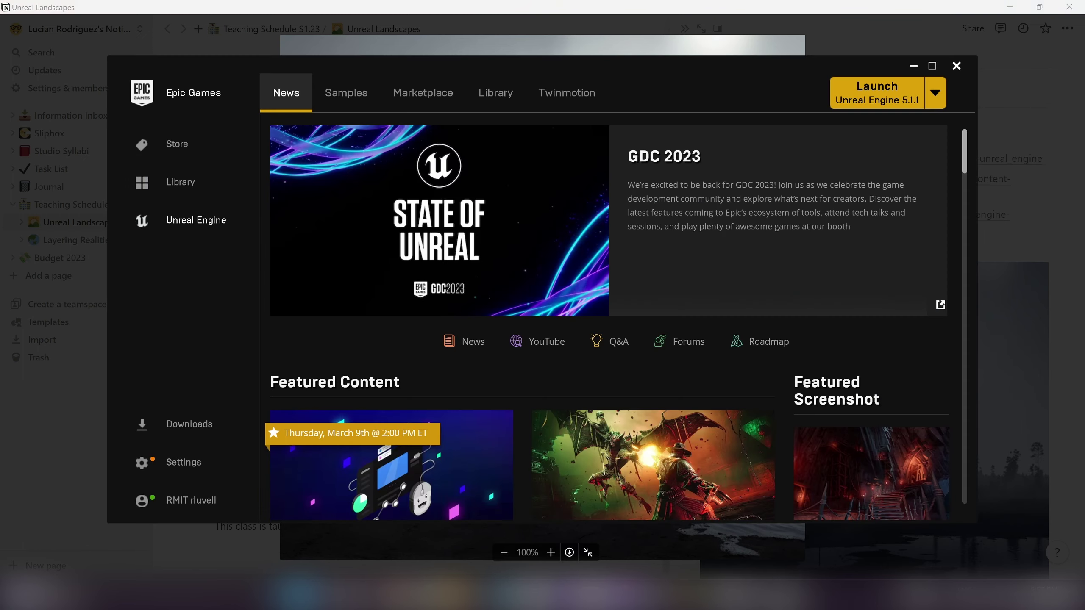
click(494, 92)
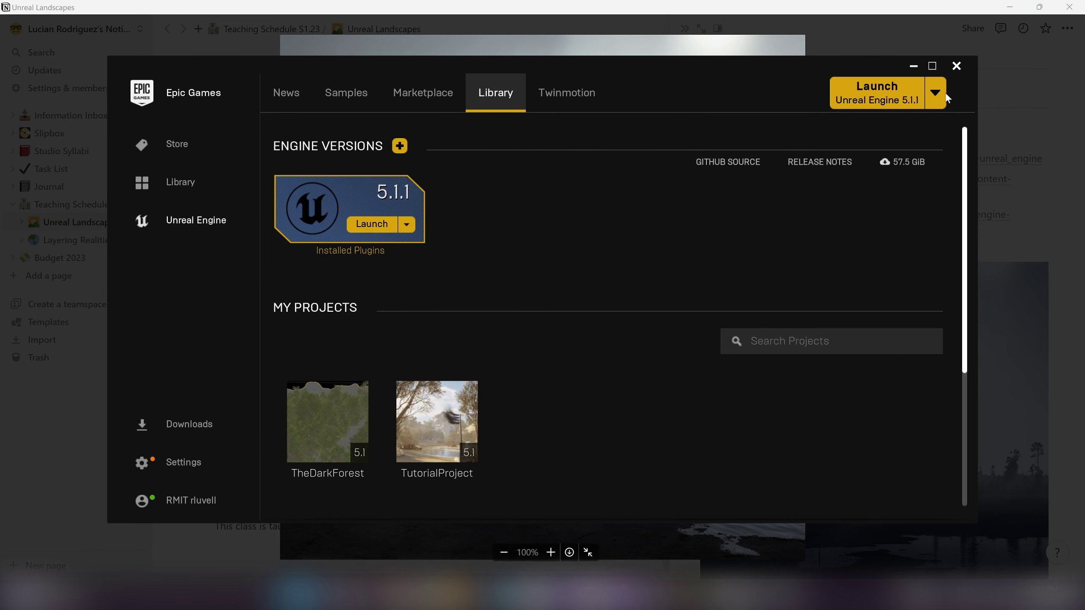
click(936, 103)
click(935, 100)
click(856, 95)
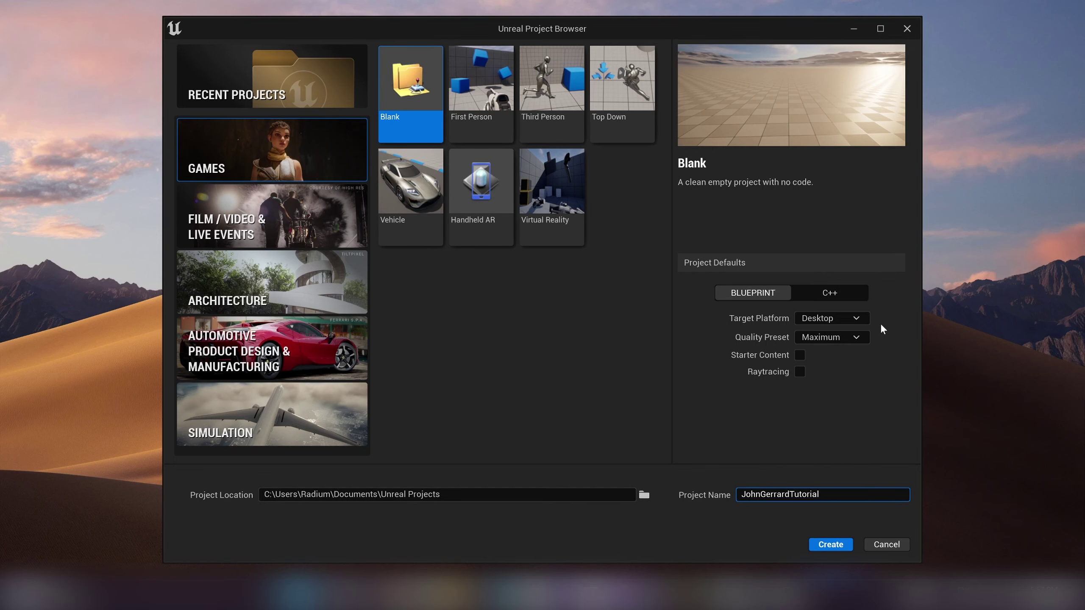
- Create the Blank JohnGerrardTutorial project with Starter Content included and the quality preset kept at Maximum
click(800, 355)
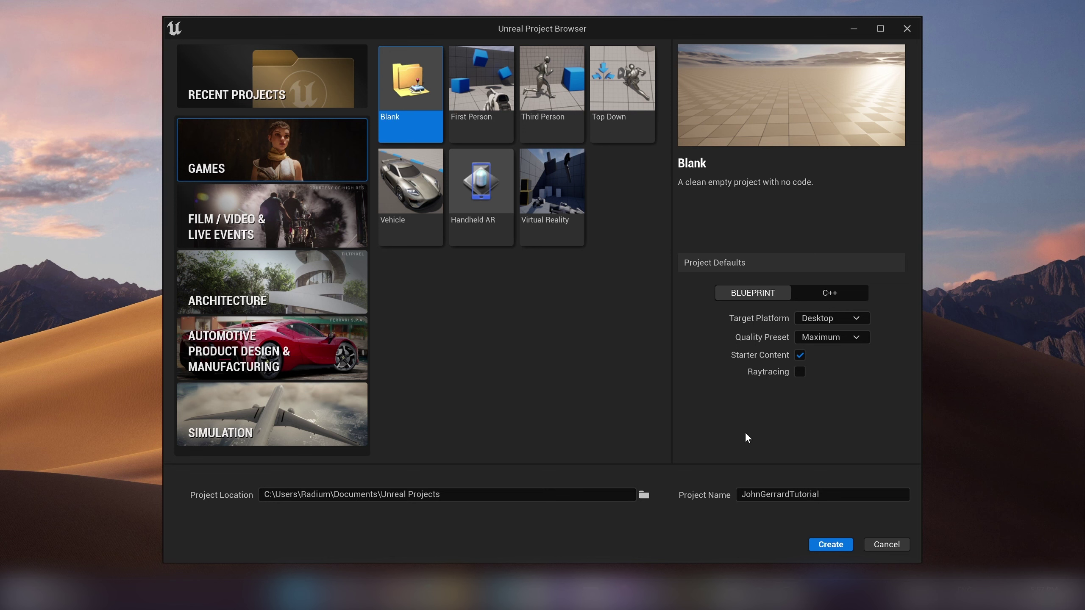
click(852, 337)
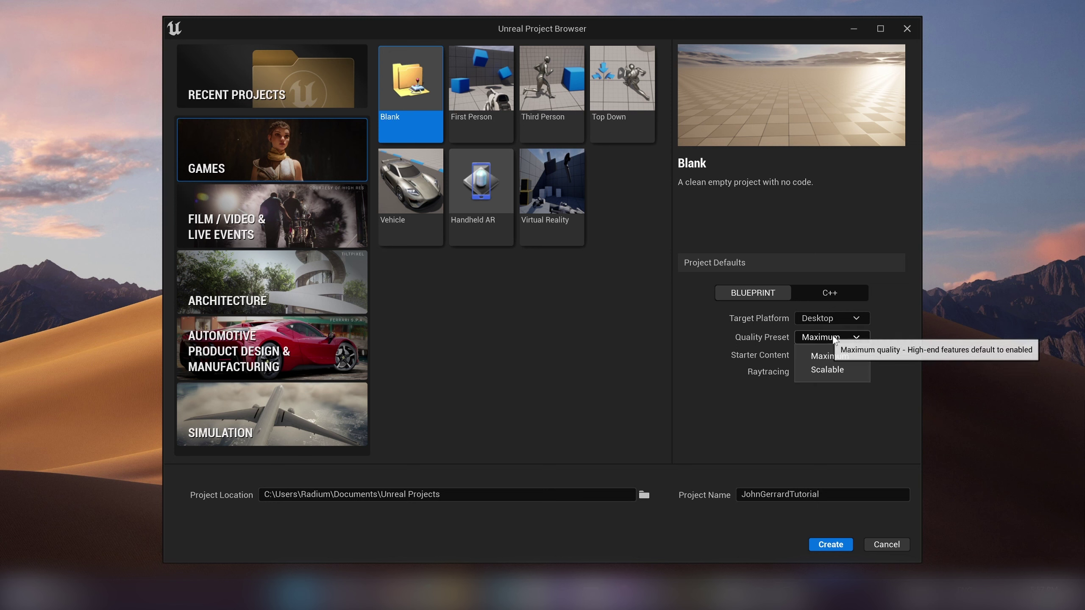
click(756, 454)
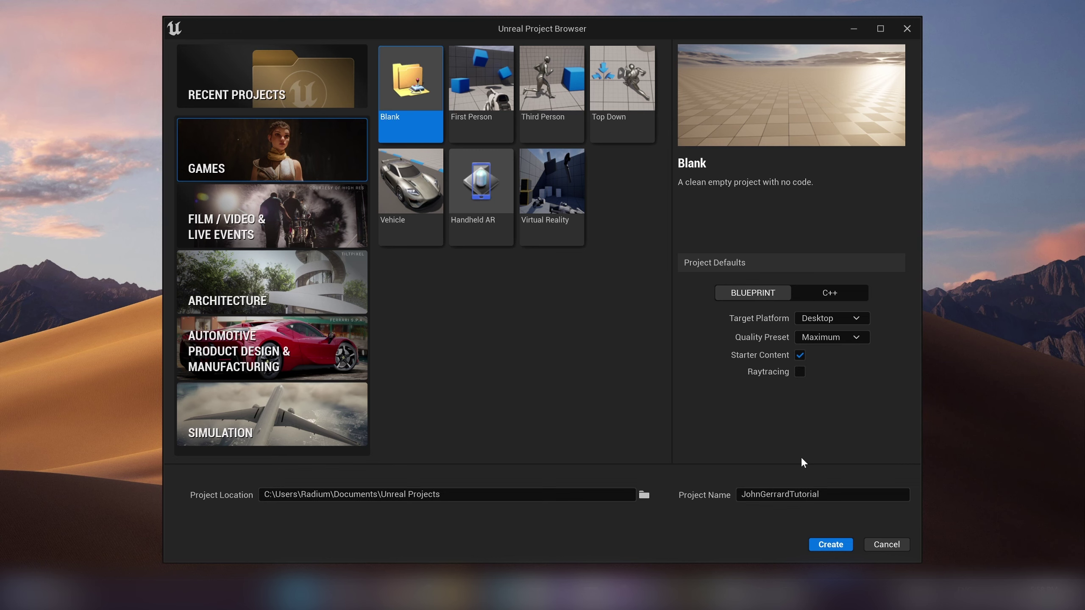
click(830, 545)
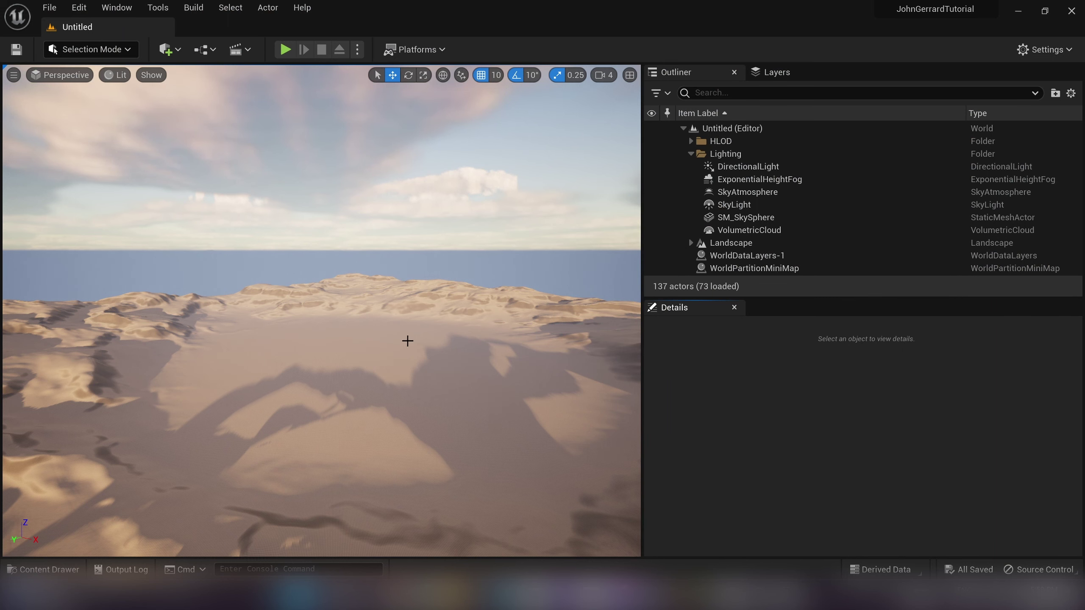
- Create a folder named Levels in the project's Content folder
key(ctrl+space)
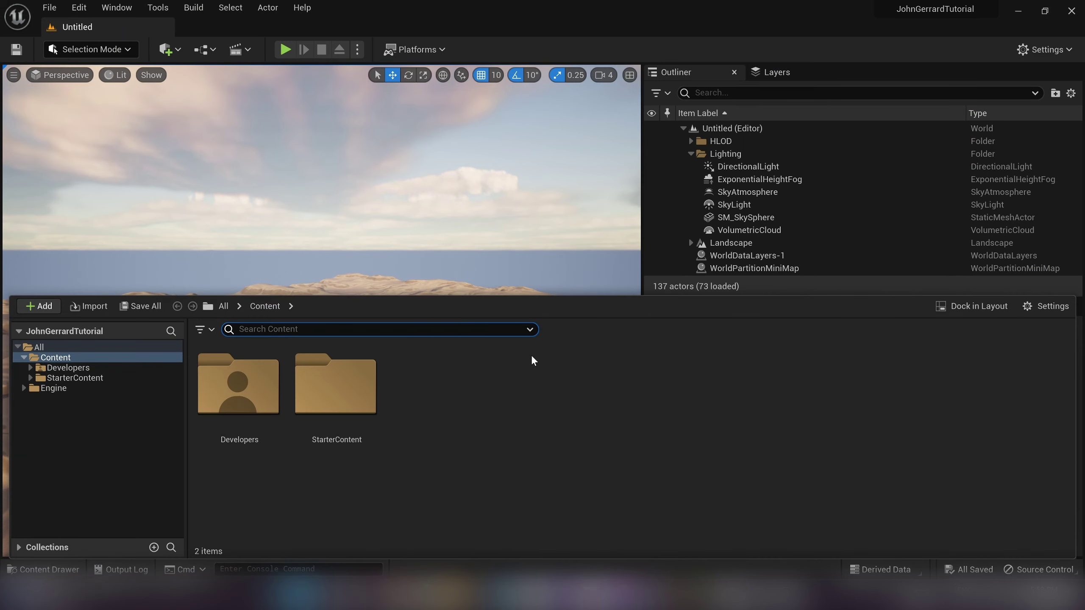
right_click(448, 390)
click(499, 198)
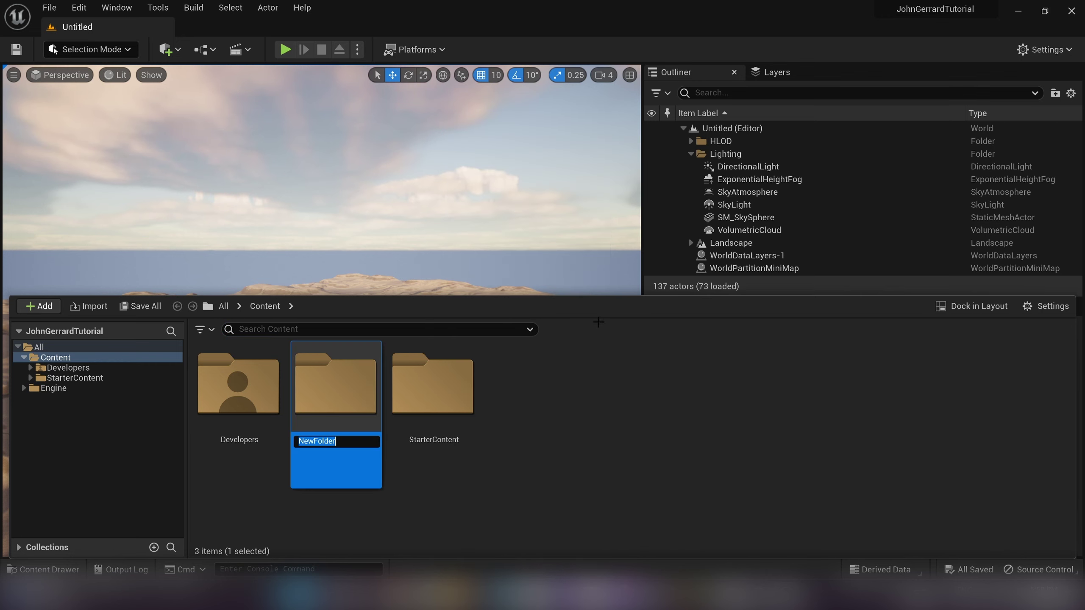
text(Levels)
key(Return)
- Add a folder named BluePrints to the Content folder
right_click(581, 369)
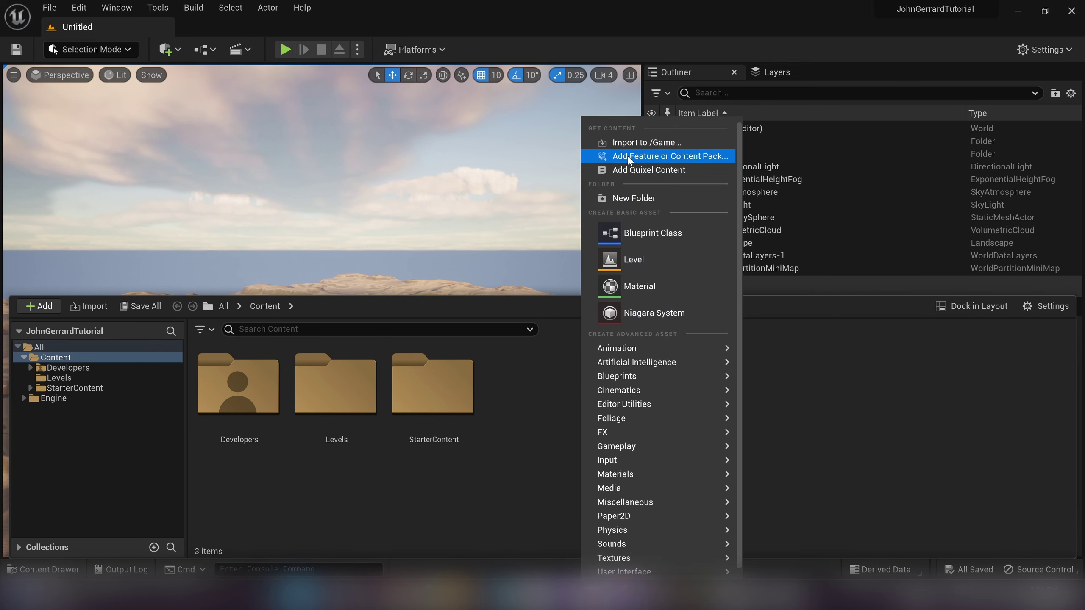
click(629, 198)
text(luePrints)
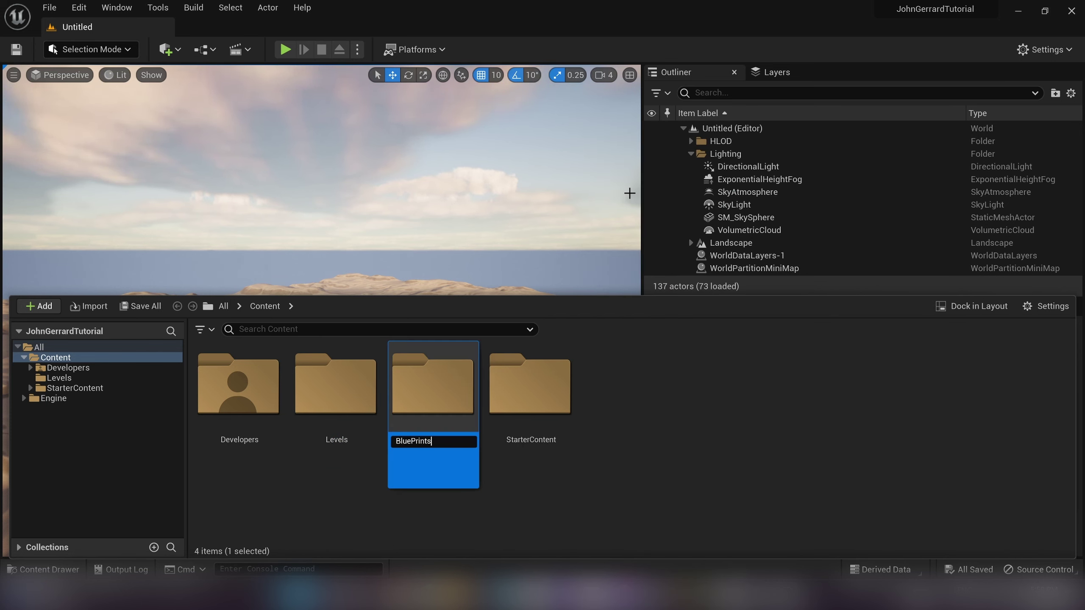
key(Return)
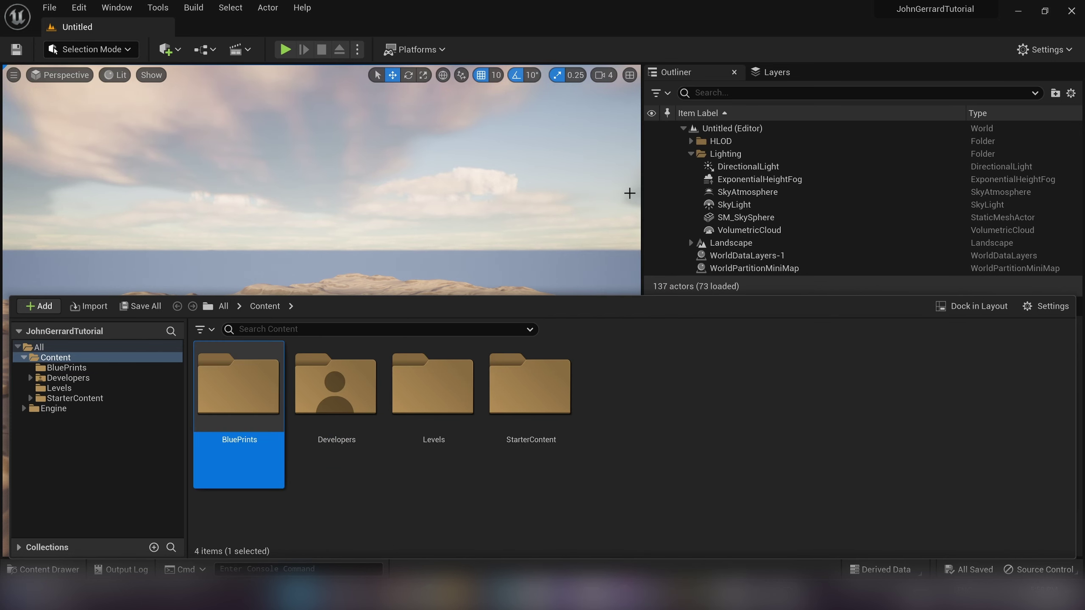
- Add a folder named Materials to the Content folder
click(707, 334)
right_click(683, 318)
click(710, 200)
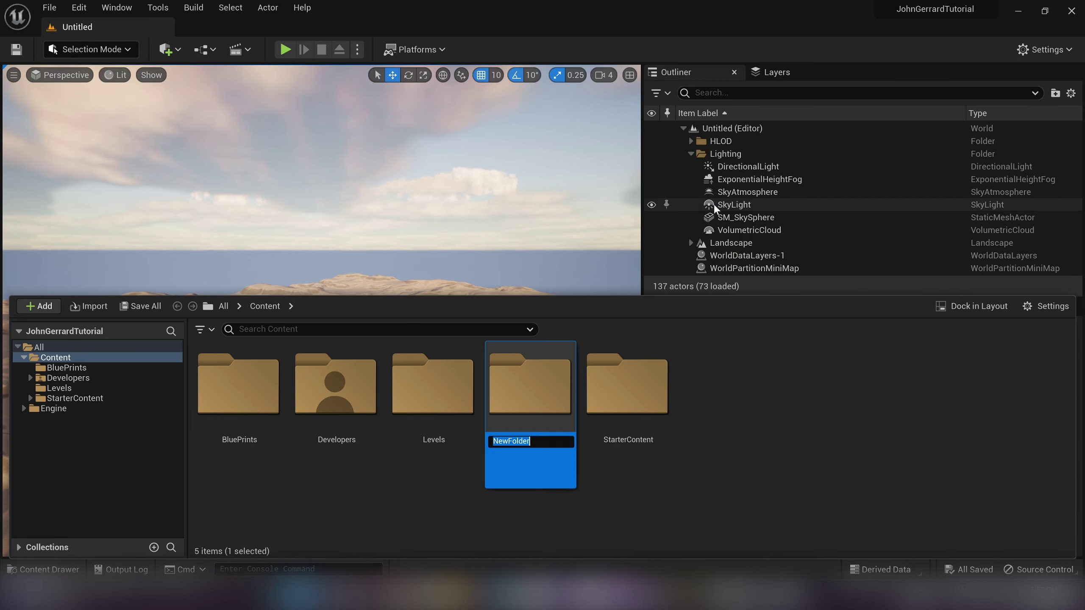
text(Materials)
key(Return)
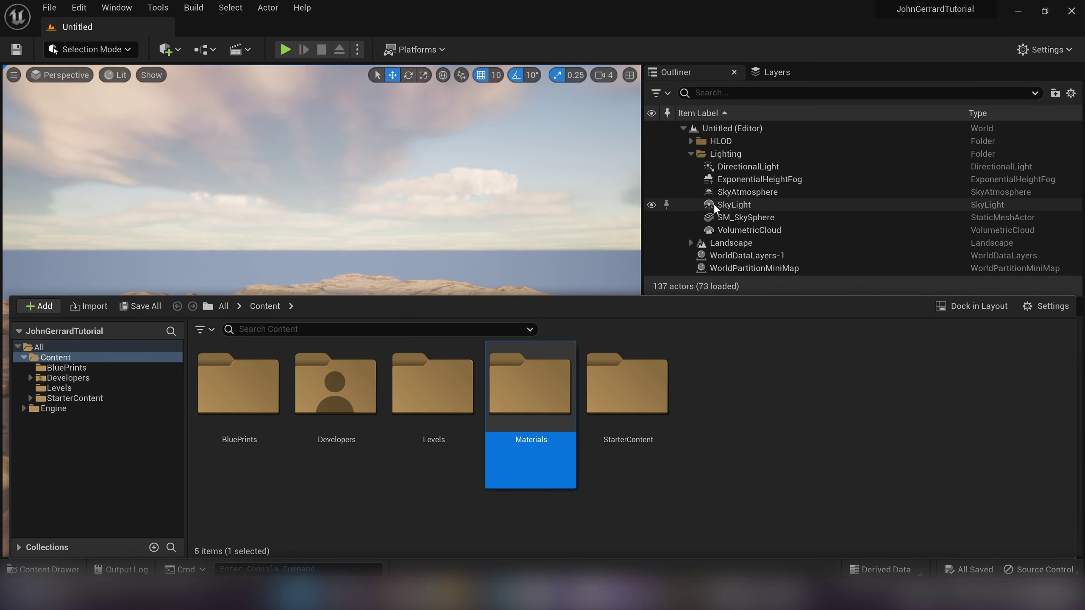
click(741, 466)
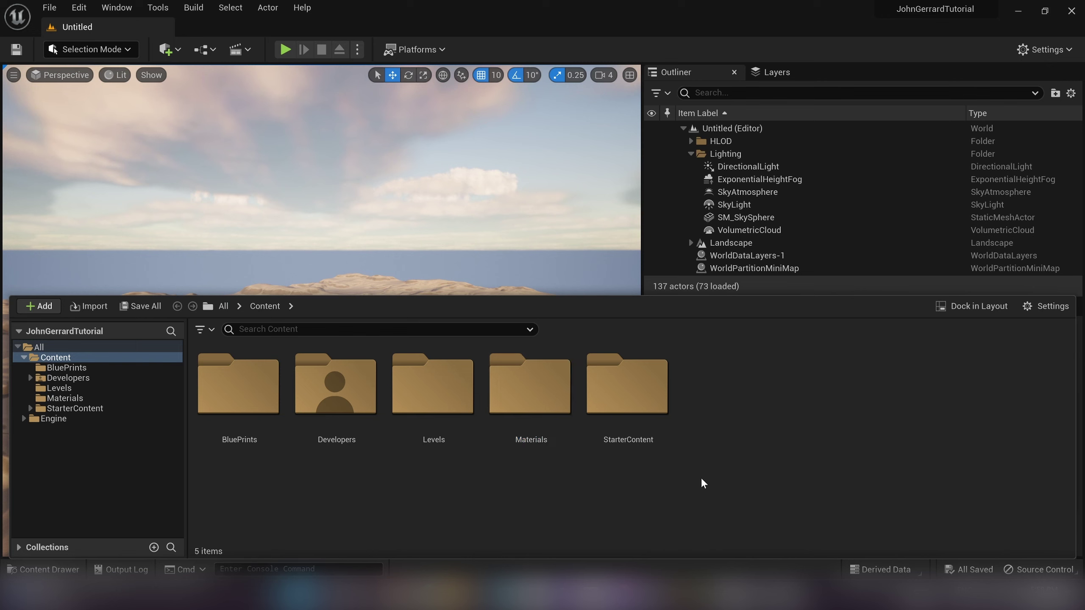
- Create a new level named JohnGerrardTutorial inside the Levels folder
double_click(416, 423)
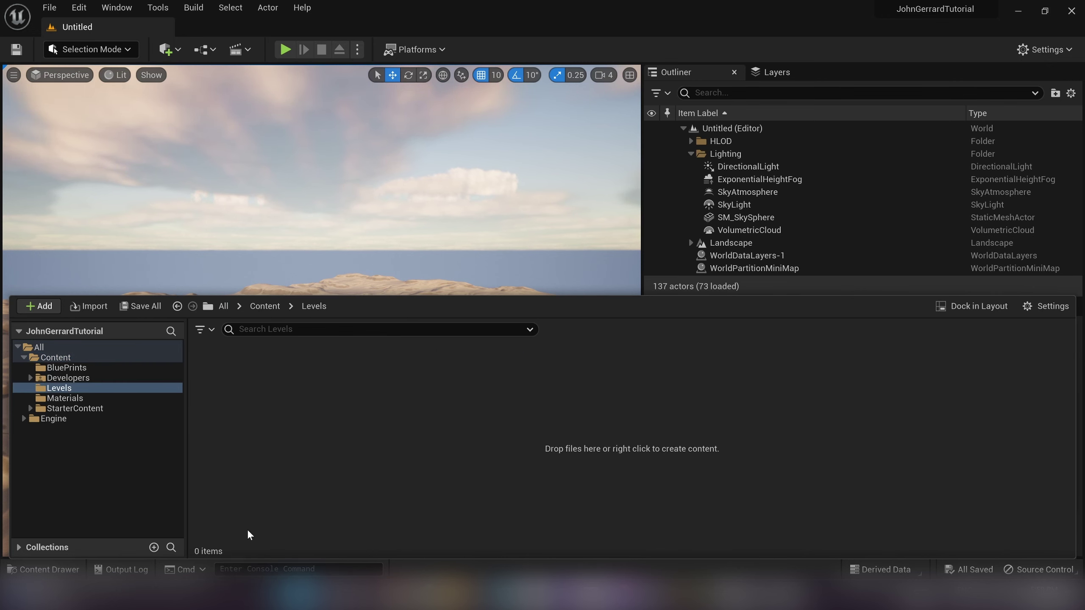
right_click(270, 364)
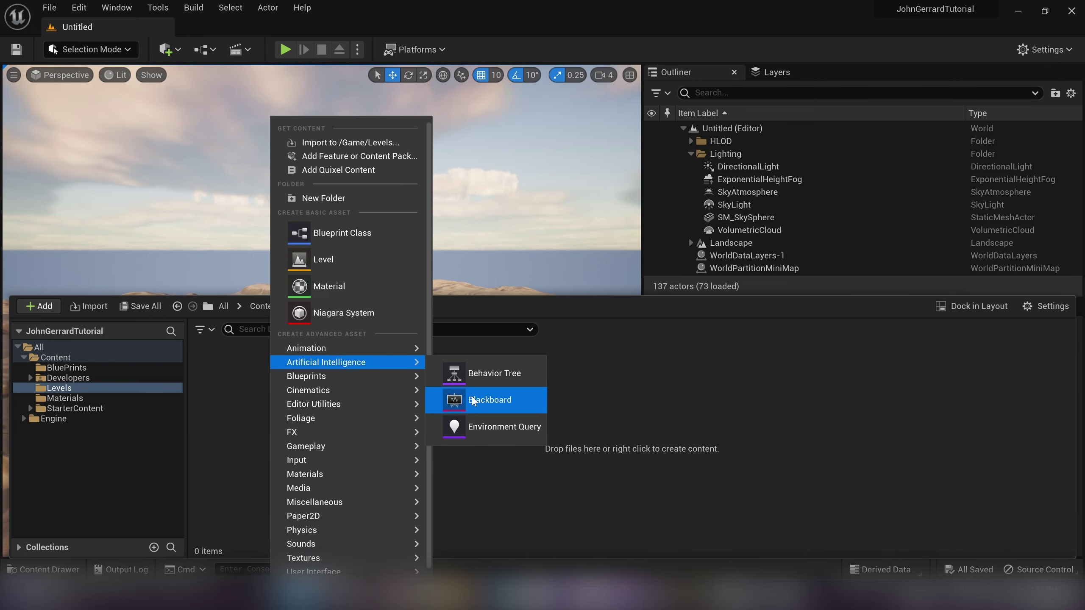
click(367, 266)
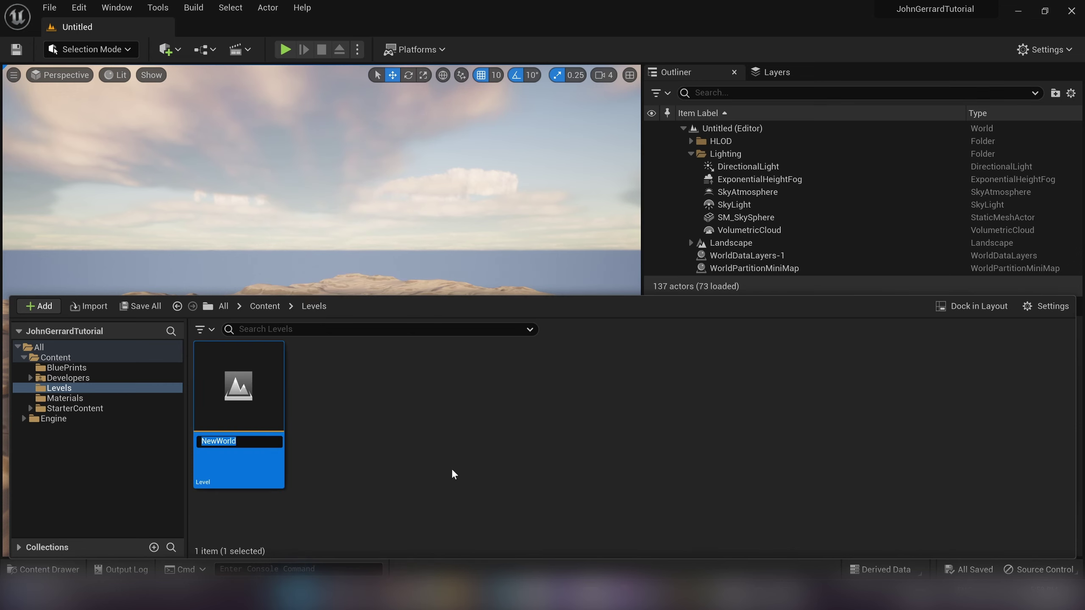
text(JohnGerrardTutorial)
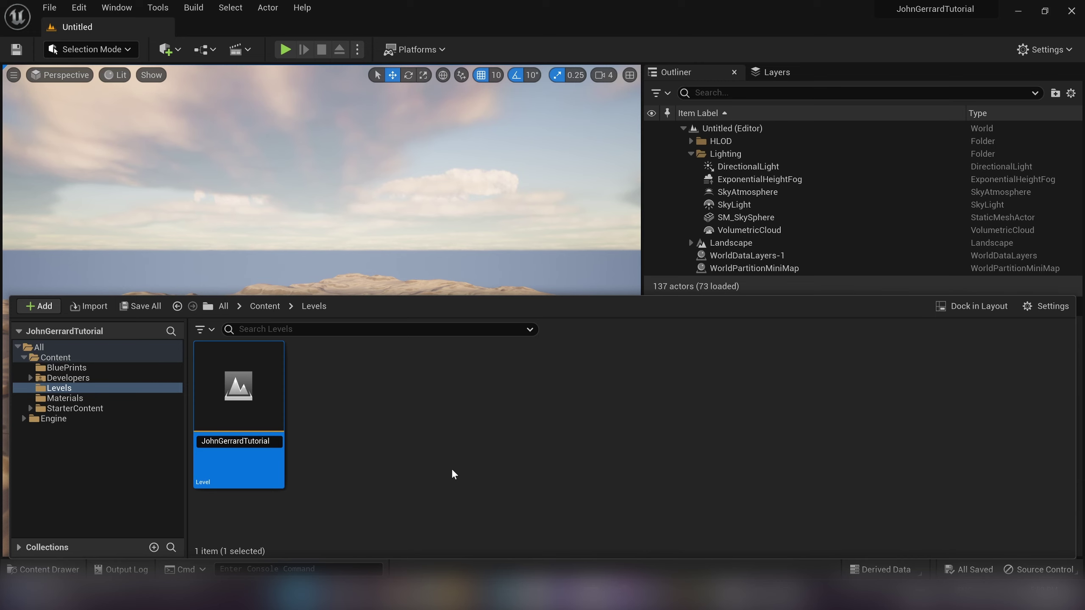
key(Return)
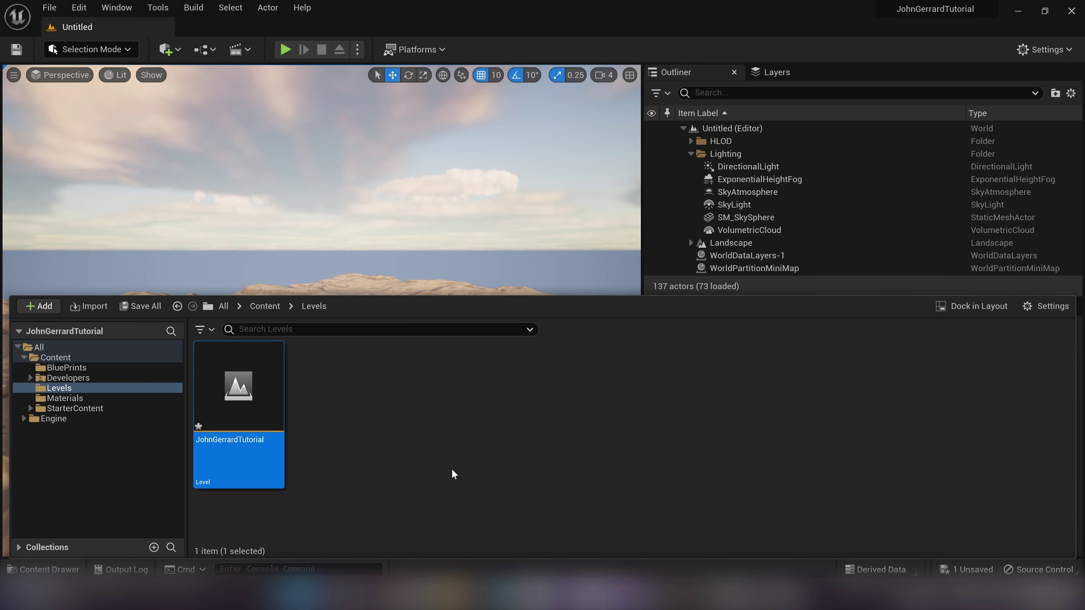
- Save the new JohnGerrardTutorial level and open it in the viewport
double_click(209, 411)
click(607, 441)
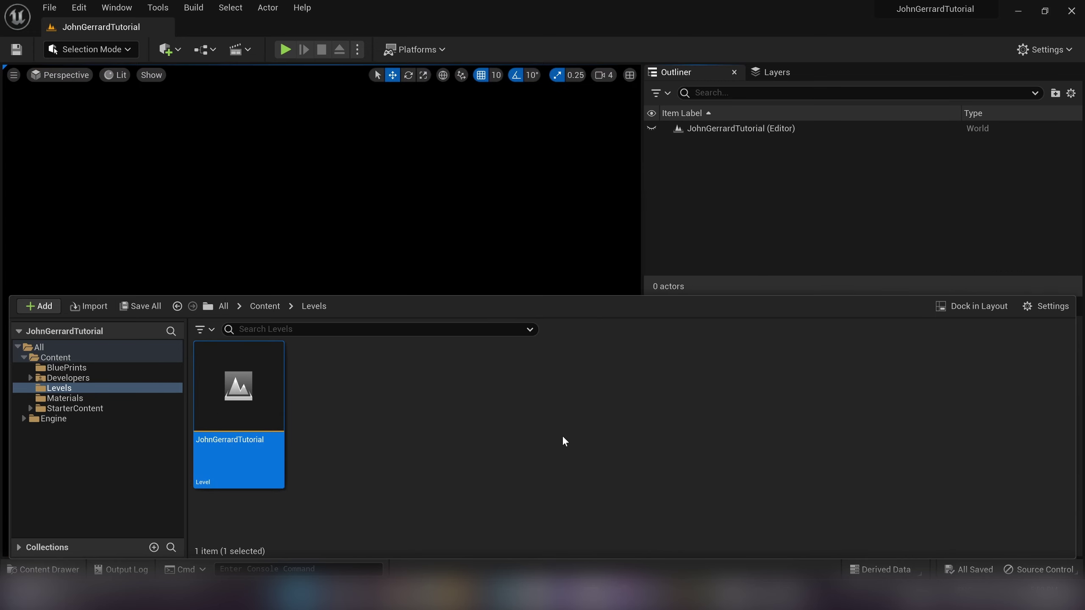
click(423, 268)
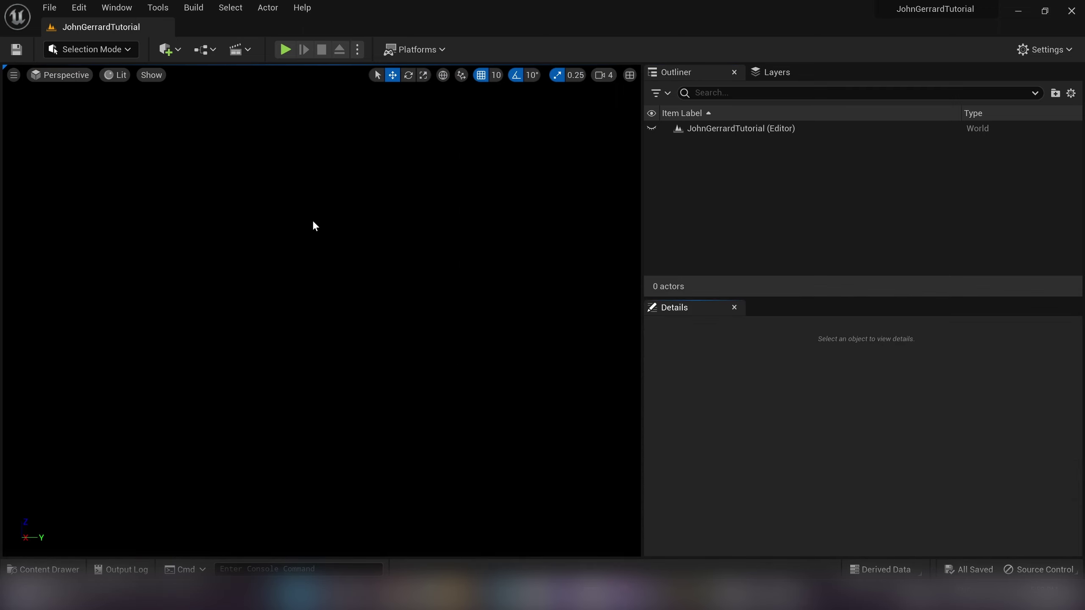
- Set both the Editor Startup Map and the Game Default Map to JohnGerrardTutorial in the Project Settings
click(86, 9)
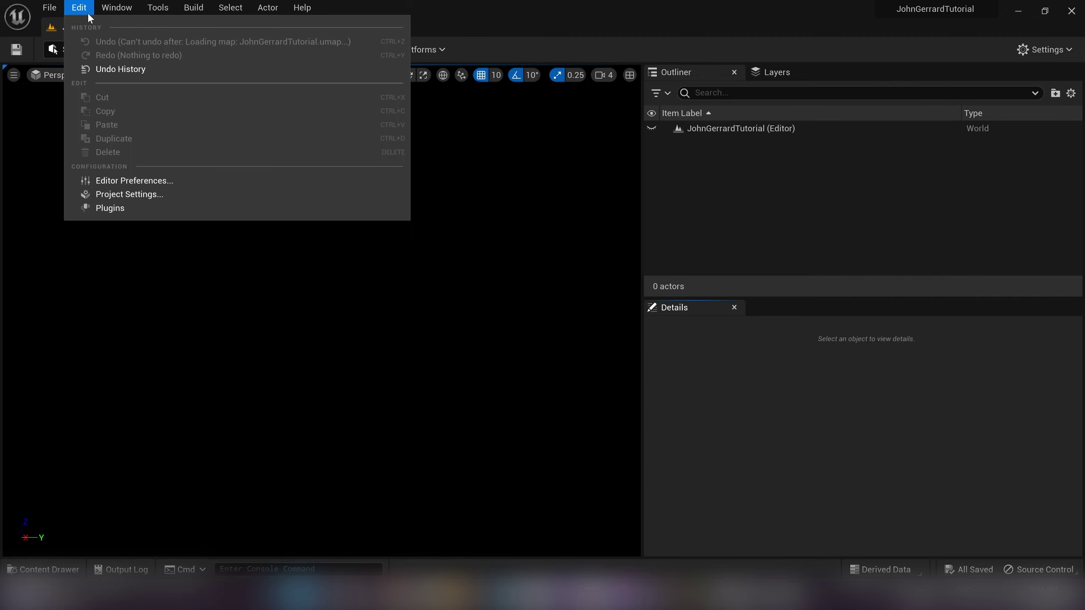
click(153, 193)
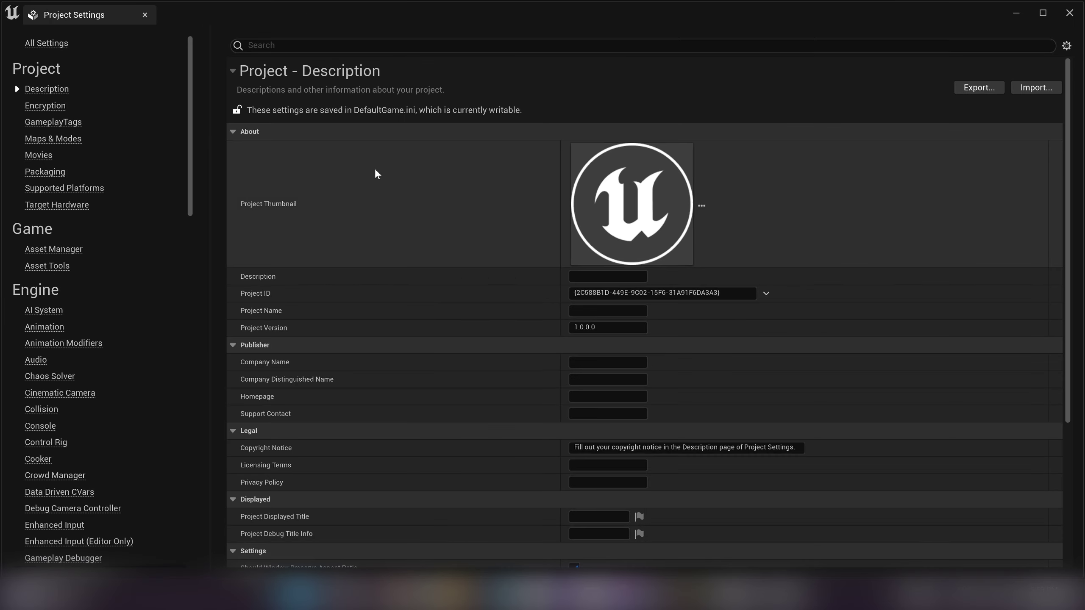
click(299, 46)
text(de)
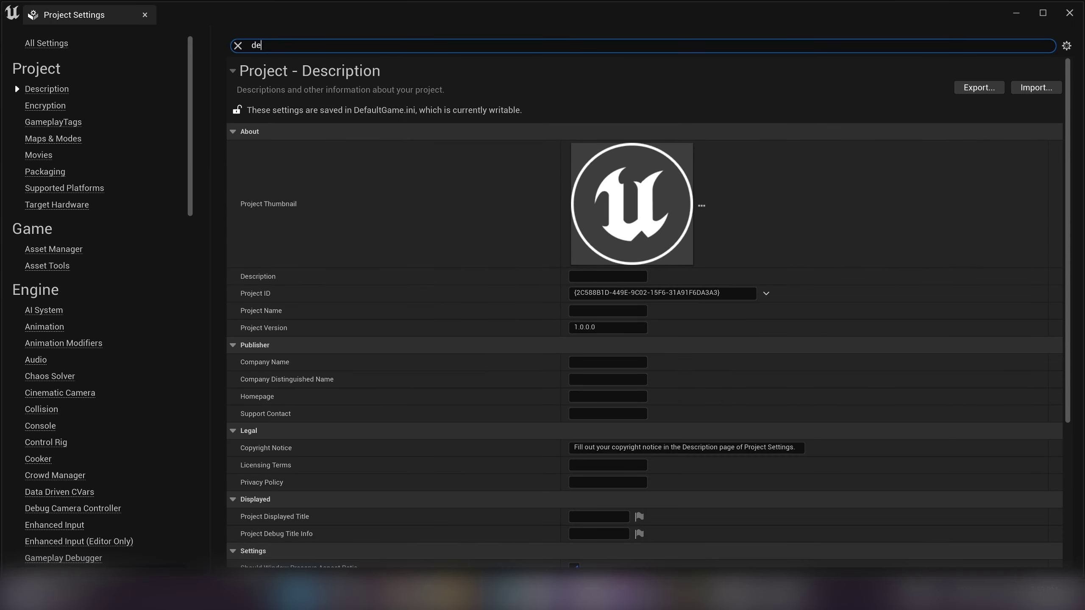
text(fault map)
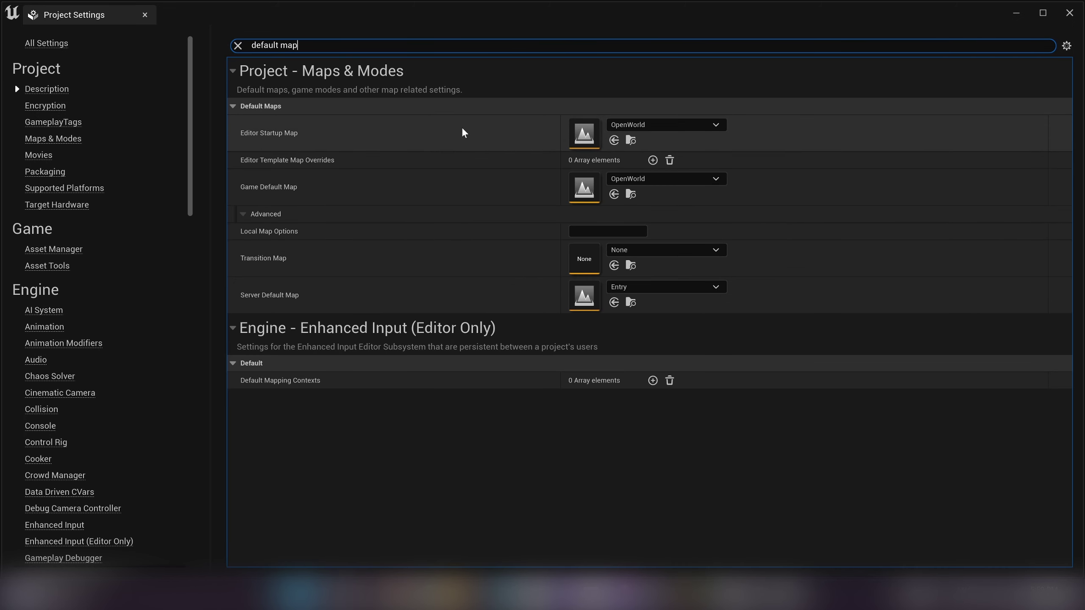
click(664, 121)
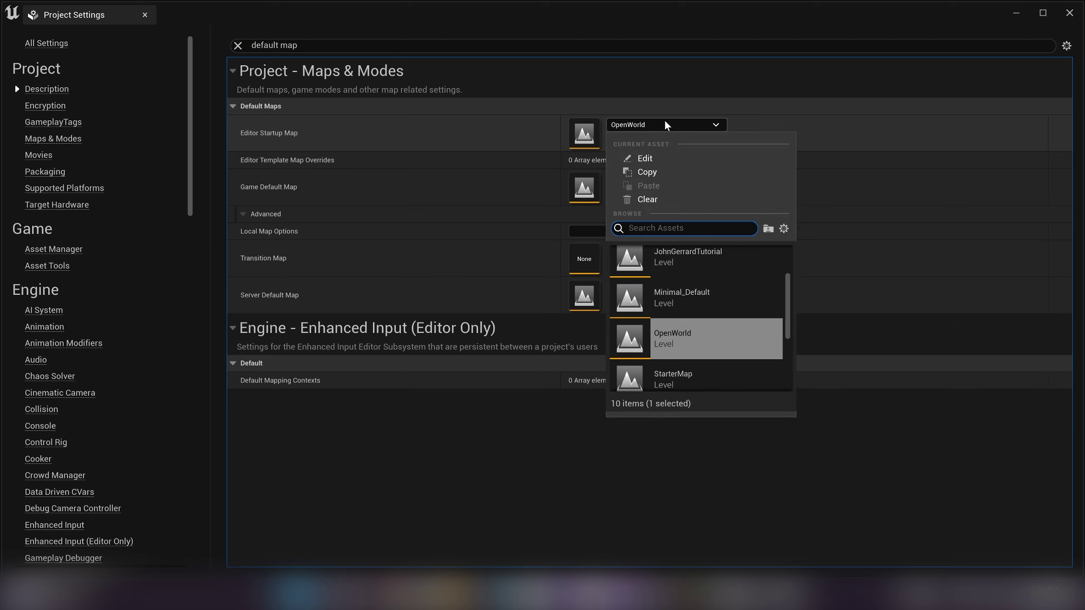
click(681, 269)
click(674, 175)
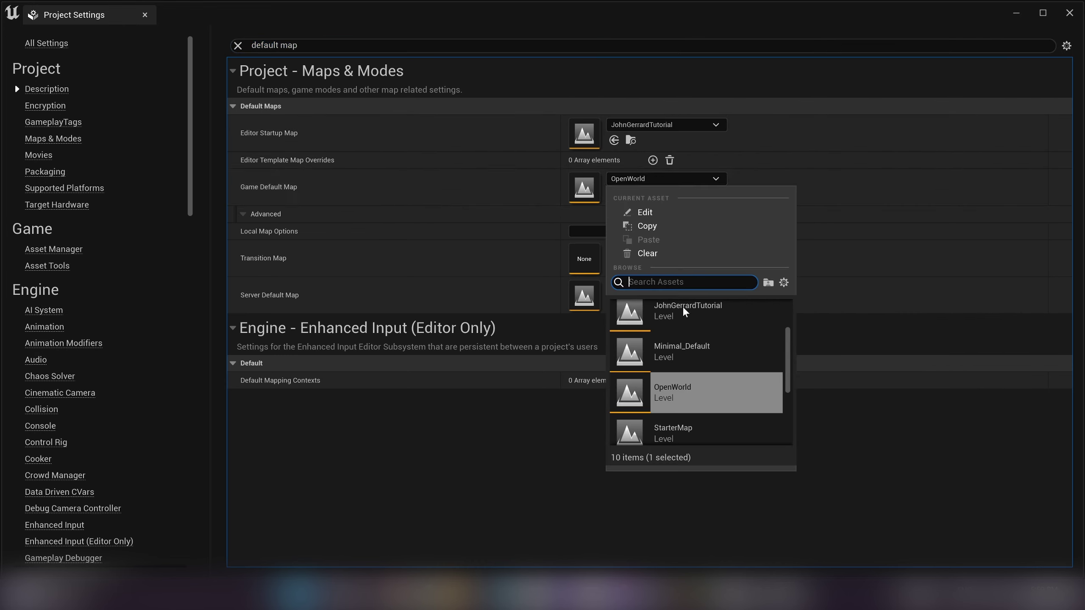
click(685, 324)
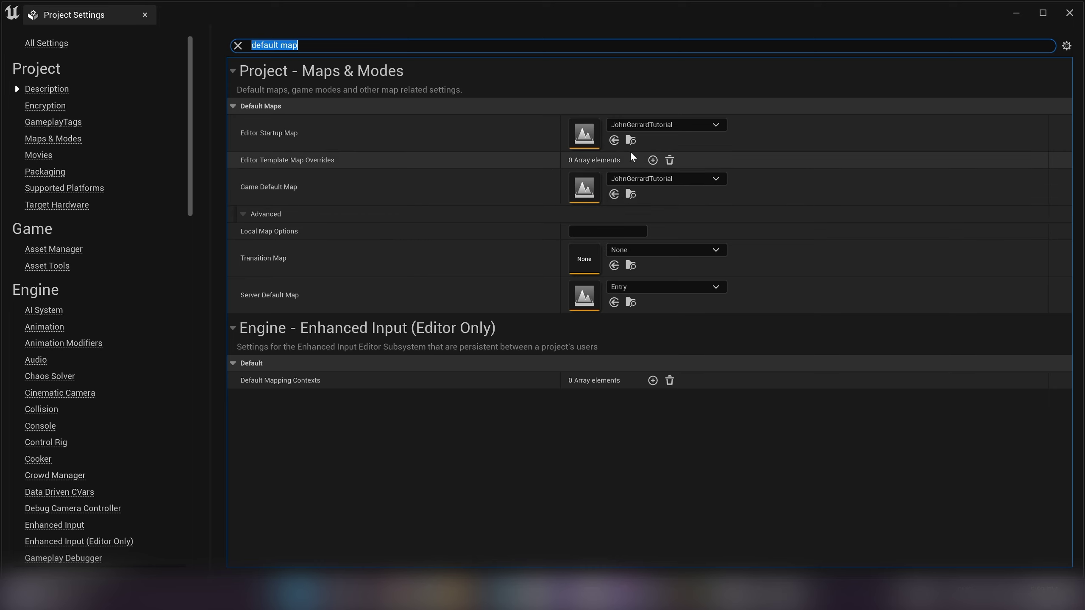
click(238, 46)
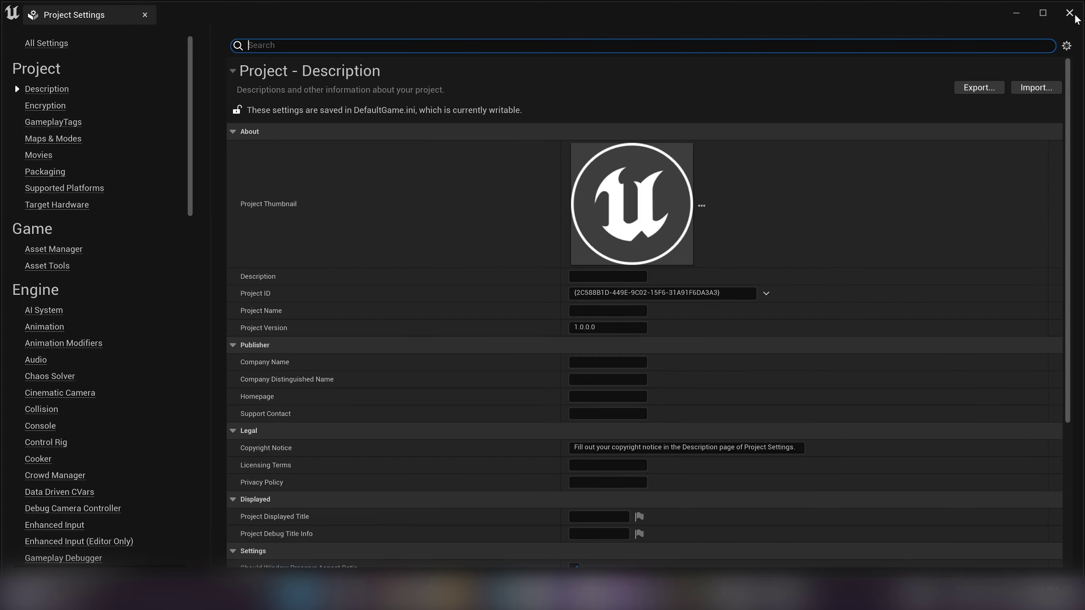
- Dock the Project Settings window beside the level's tab and return to the JohnGerrardTutorial level
drag(90, 16, 316, 38)
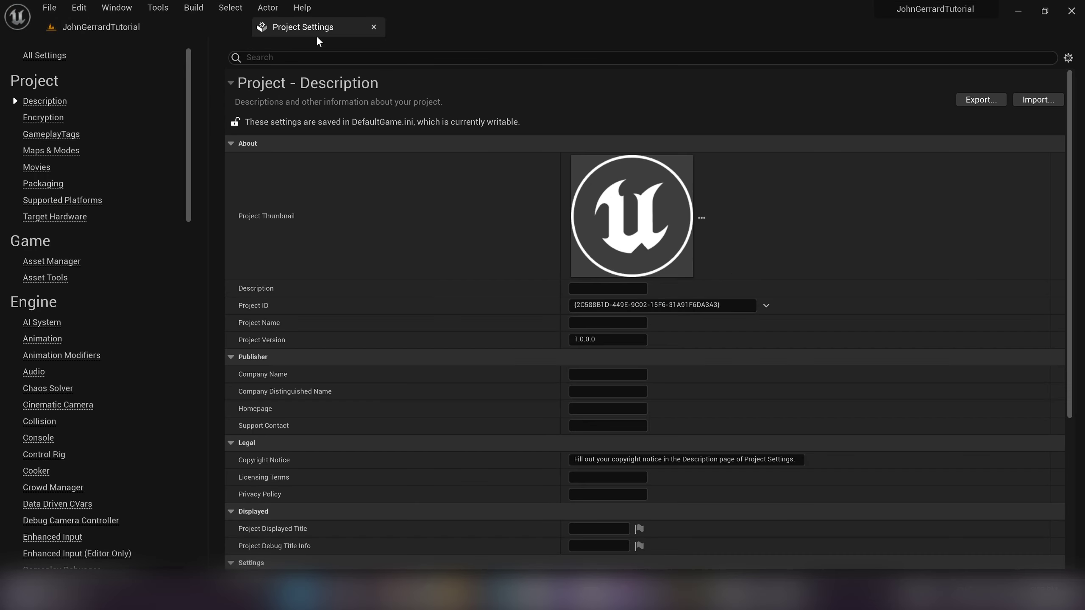
click(96, 27)
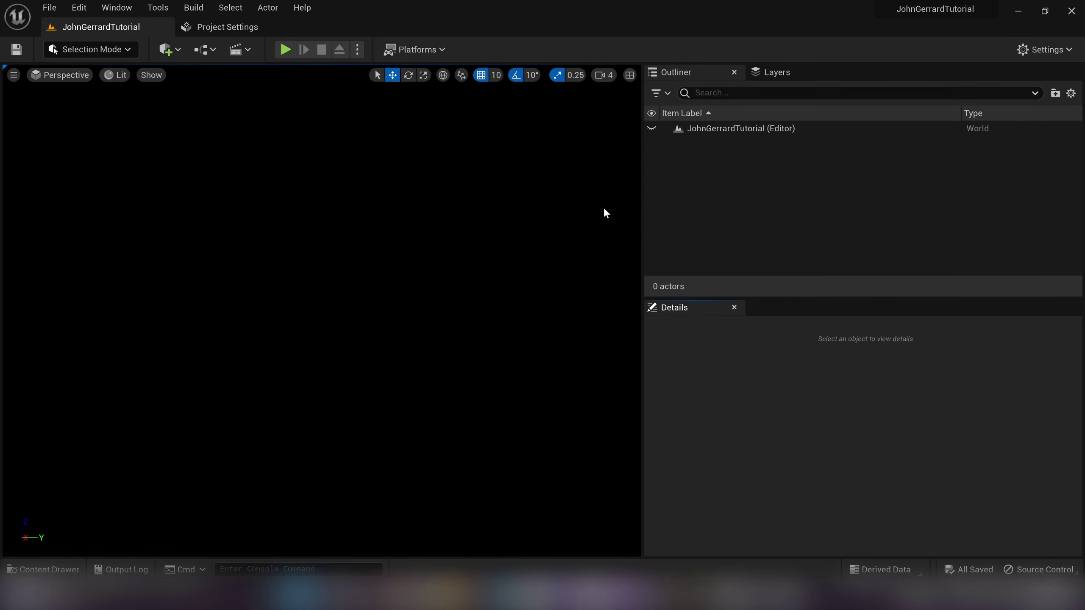
key(super)
click(869, 185)
- Create height fog, a volumetric cloud, a sky light, an atmospheric light and a sky atmosphere with the Env. Light Mixer
click(103, 12)
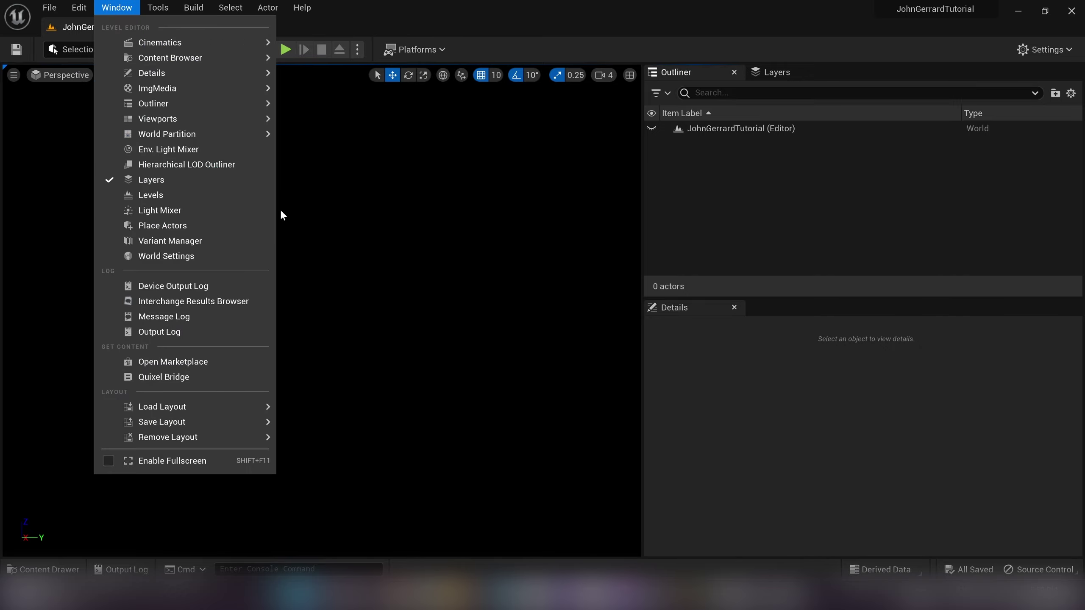
click(201, 149)
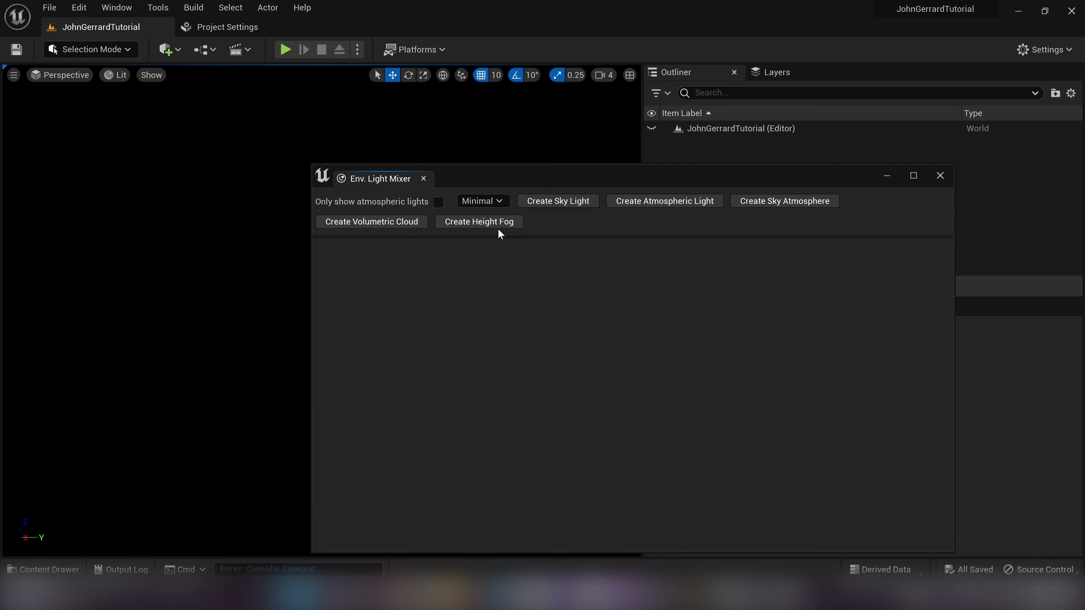
click(459, 223)
click(385, 221)
click(558, 201)
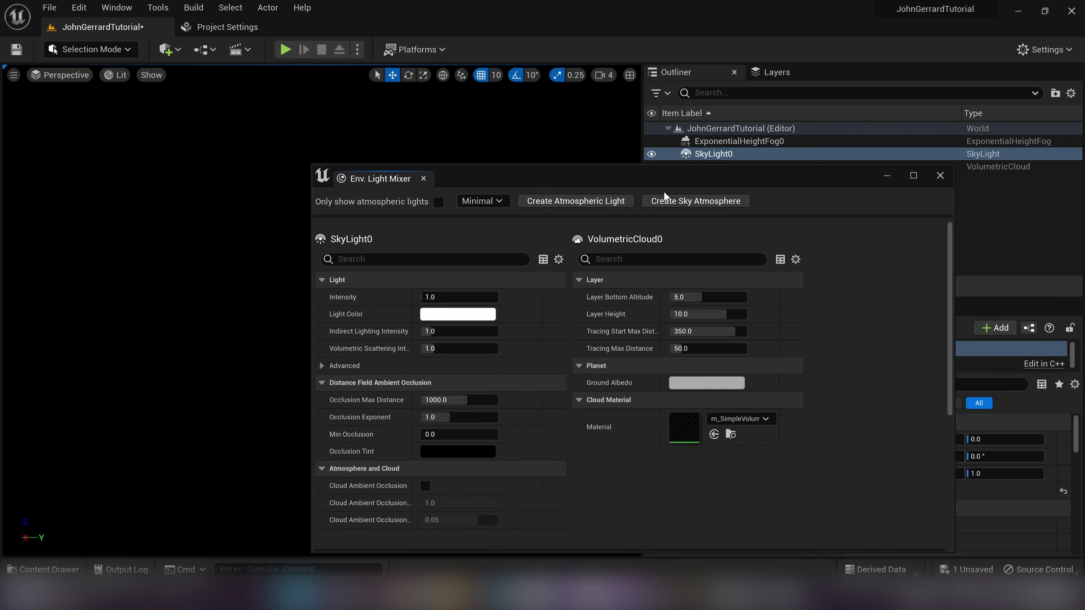
click(616, 200)
click(616, 200)
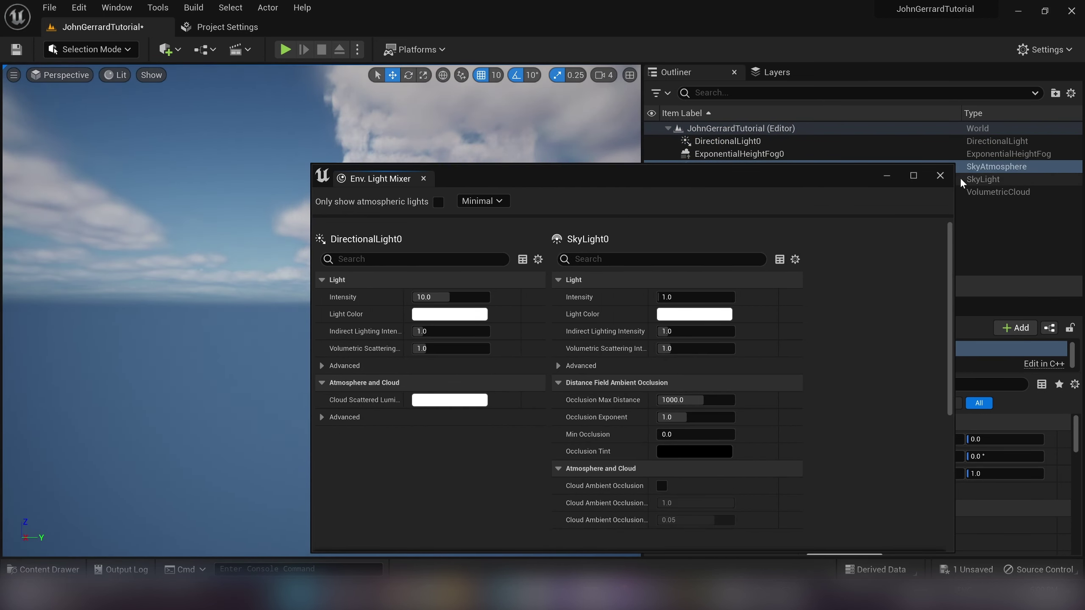
- Close the Env. Light Mixer, save the level and clear the actor selection
click(939, 175)
key(ctrl+s)
click(744, 243)
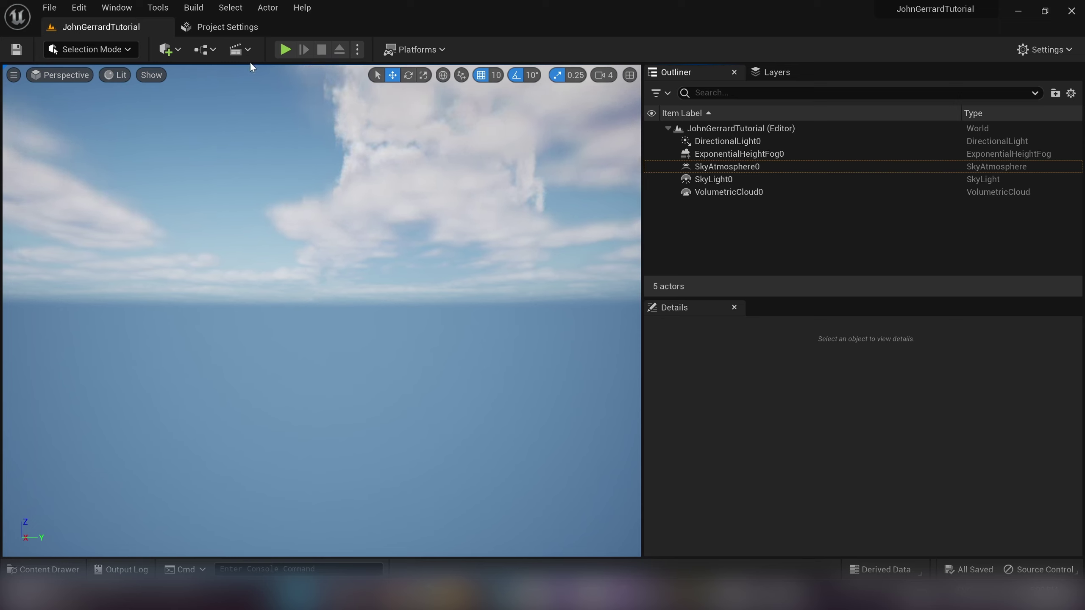
- Open the Plugins window and browse the list of all available plugins
click(79, 9)
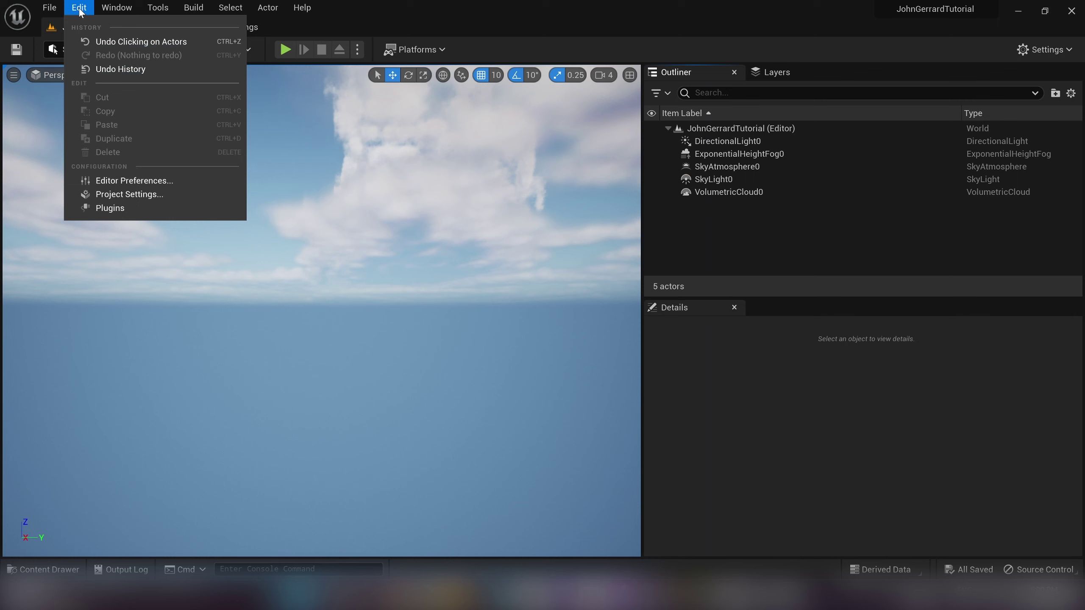
click(102, 210)
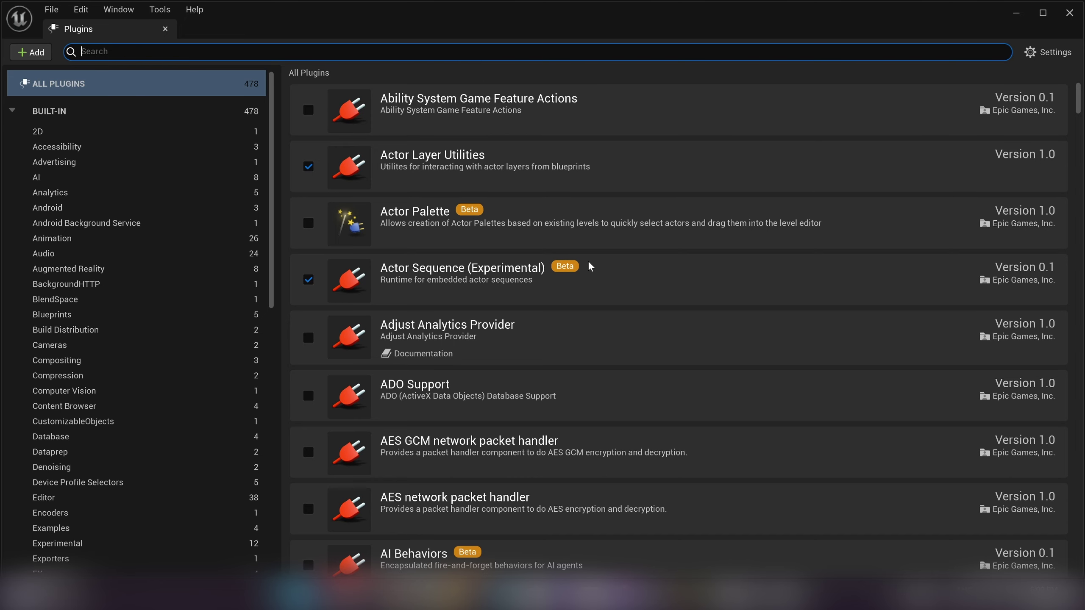
scroll(589, 264, down, 5)
scroll(589, 266, down, 12)
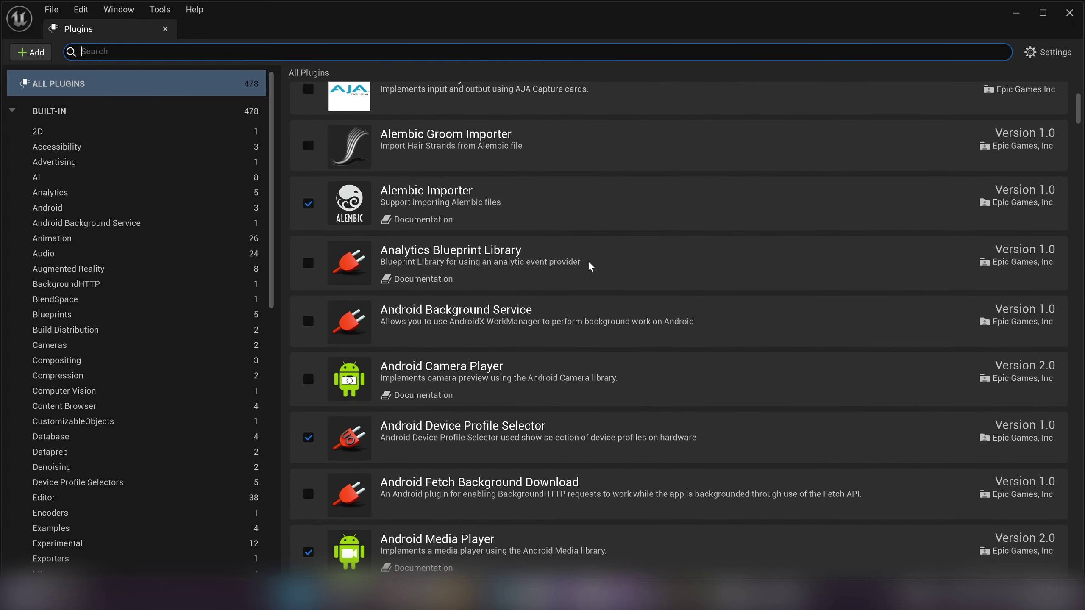
scroll(589, 262, down, 9)
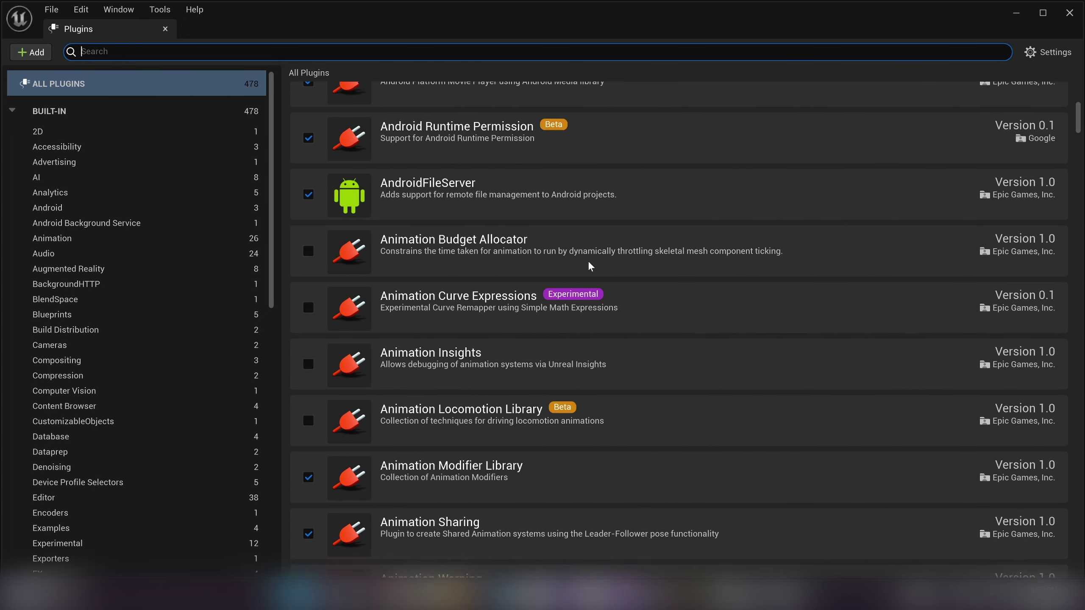
scroll(593, 268, down, 10)
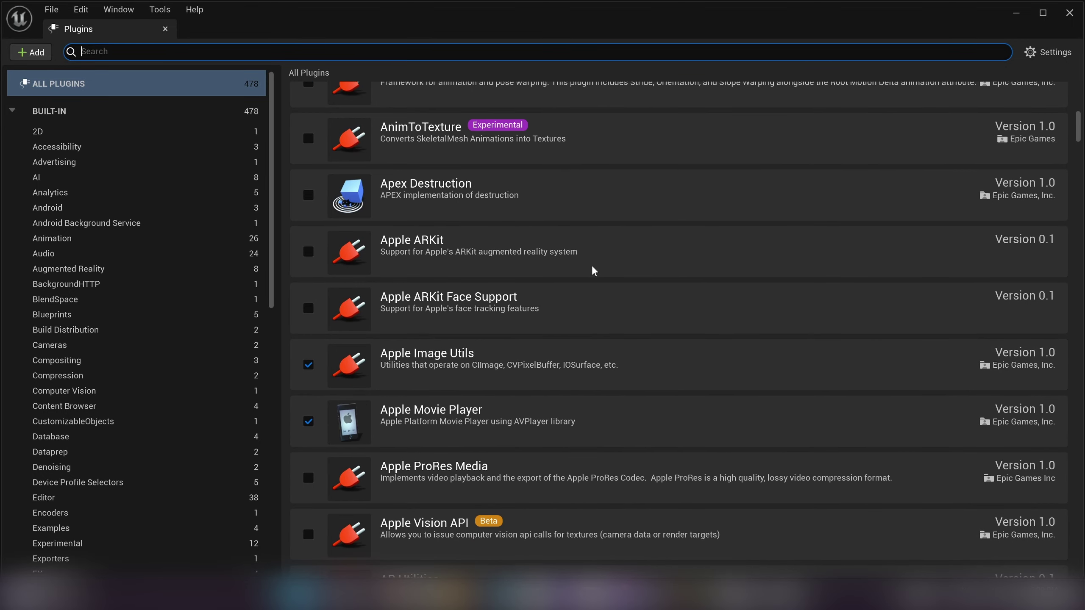
scroll(593, 267, down, 6)
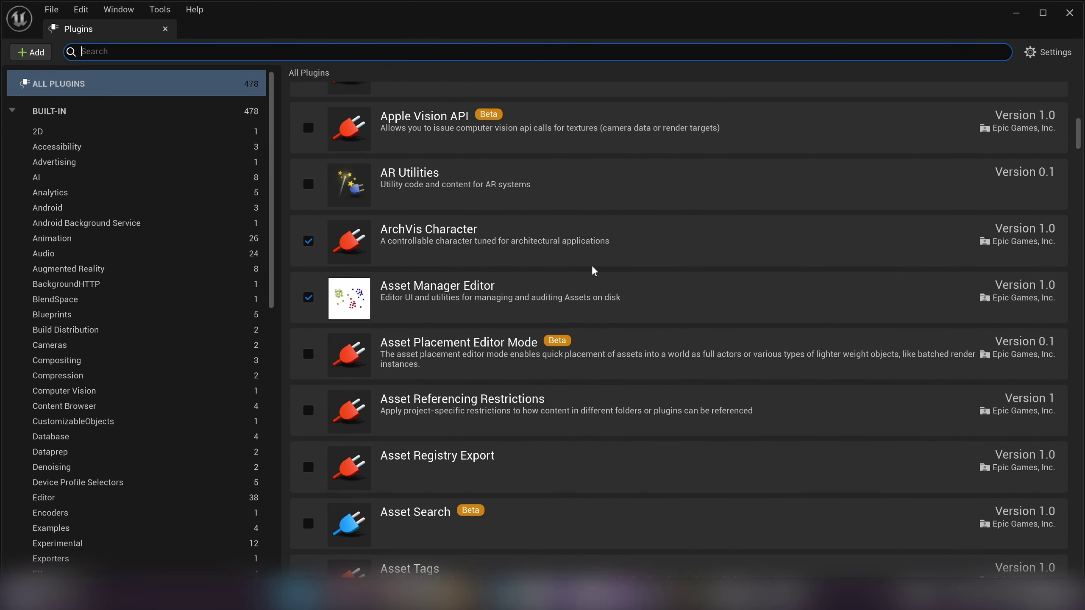
scroll(593, 267, down, 8)
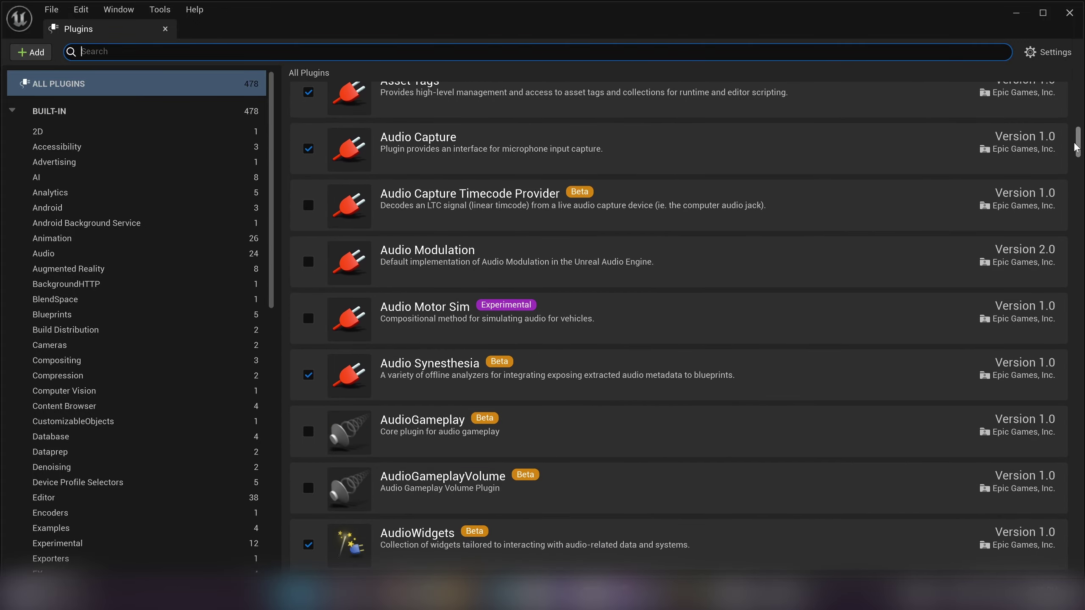
drag(1076, 146, 1054, 235)
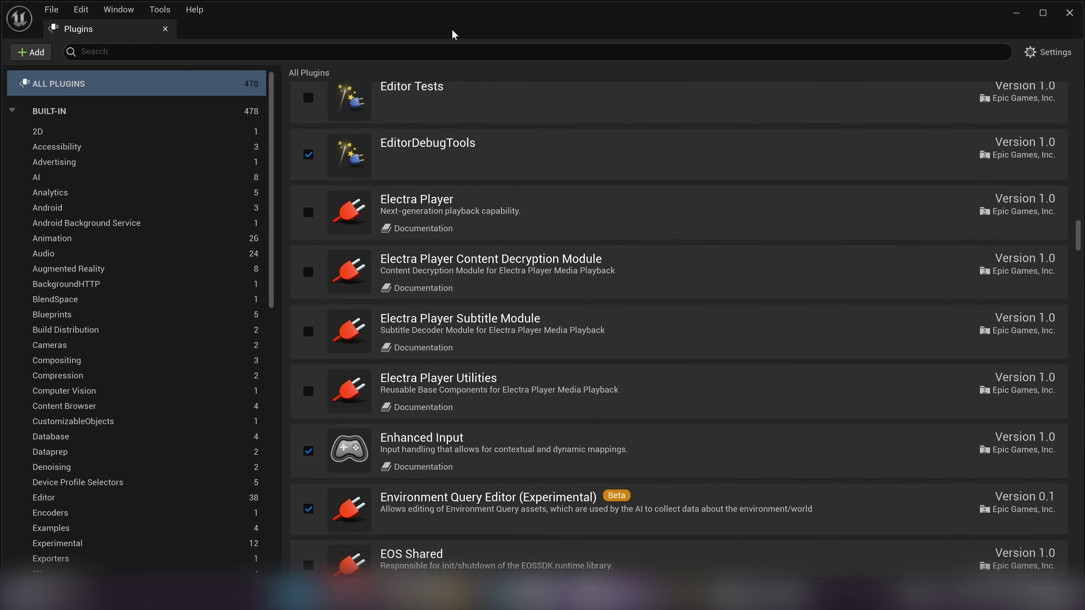
- Find the Landmass plugin by searching for "landmass" and enable it, accepting the use of a beta version
click(426, 60)
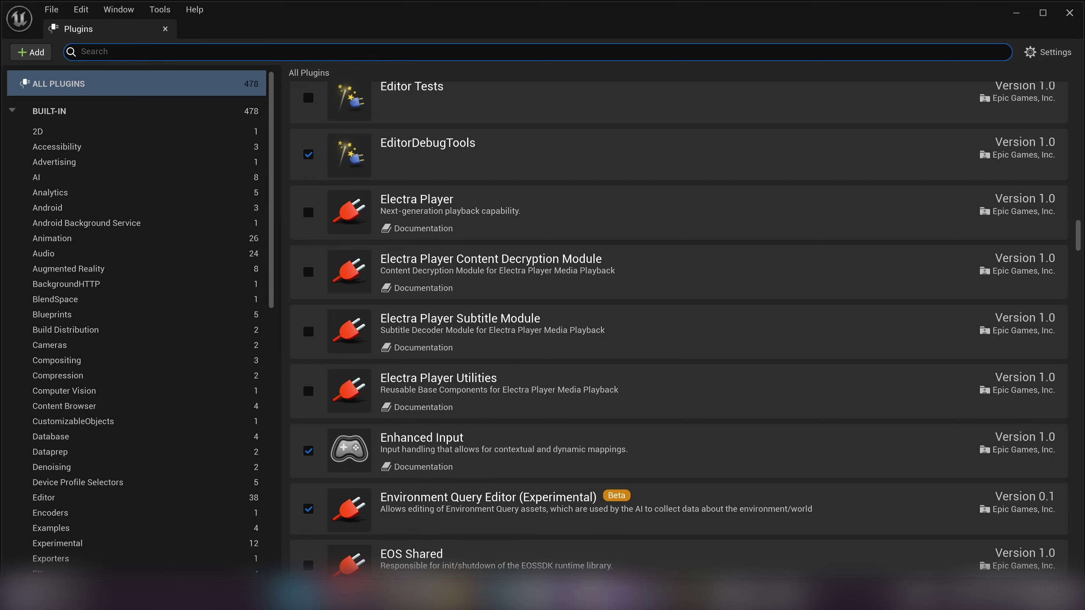
text(landmass)
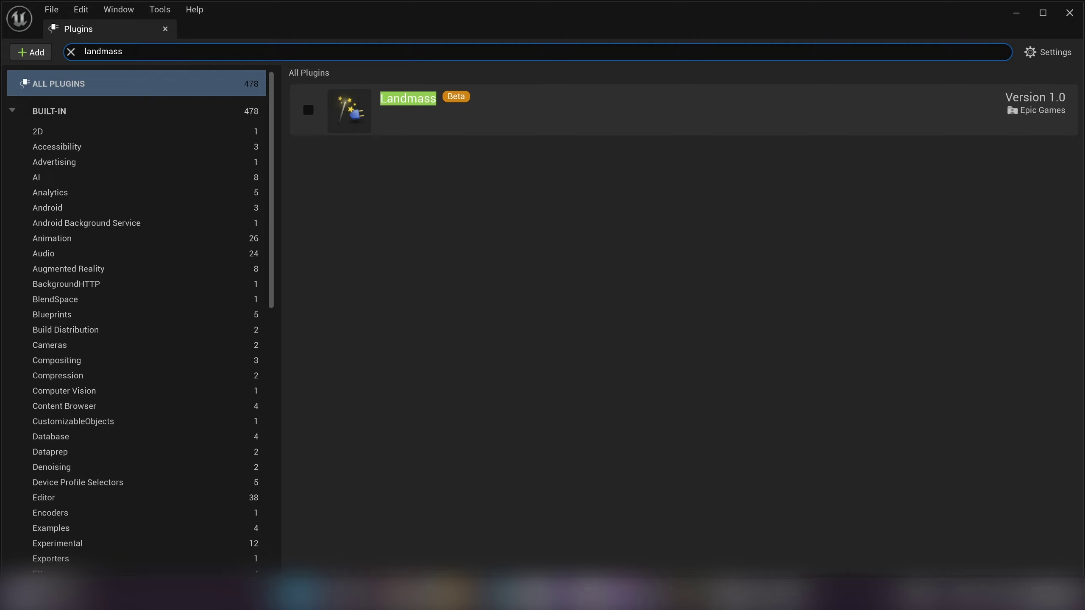
click(308, 110)
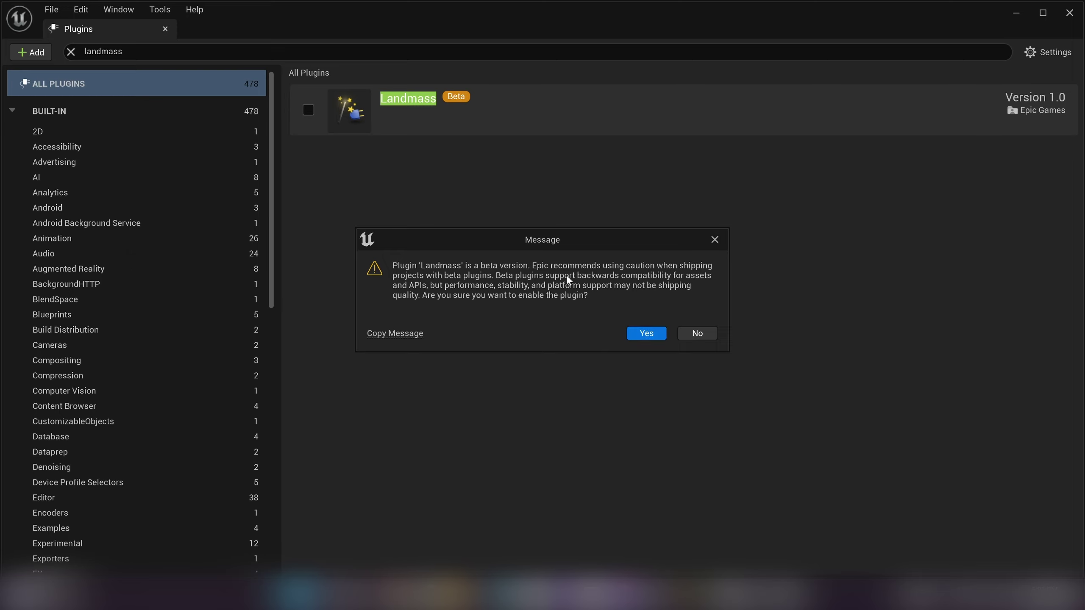
click(646, 334)
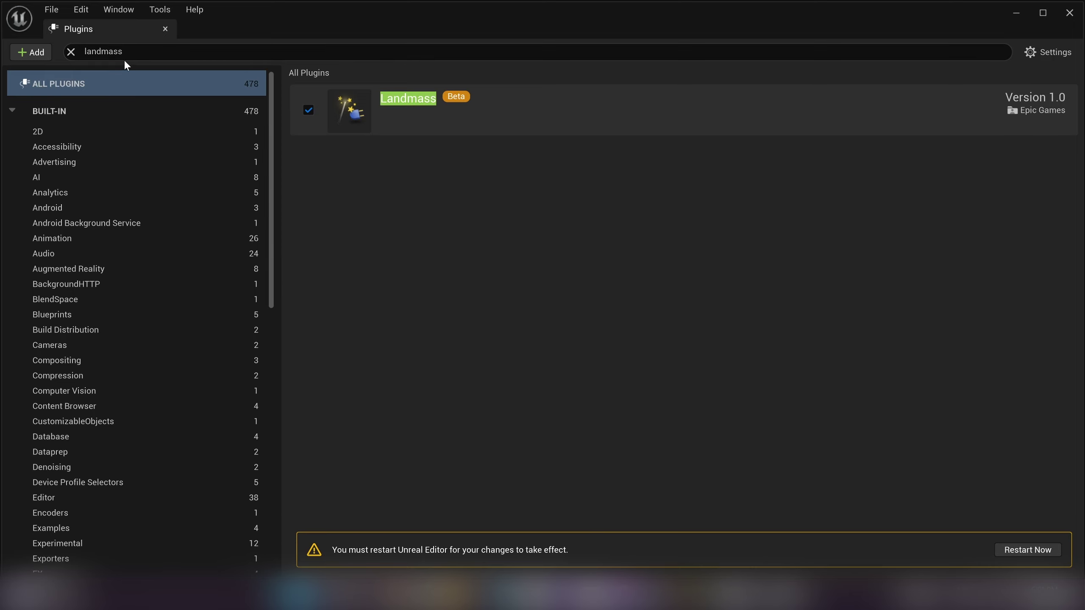
- Find the Water plugin by searching for "water" and enable it, accepting the use of an experimental version
click(71, 52)
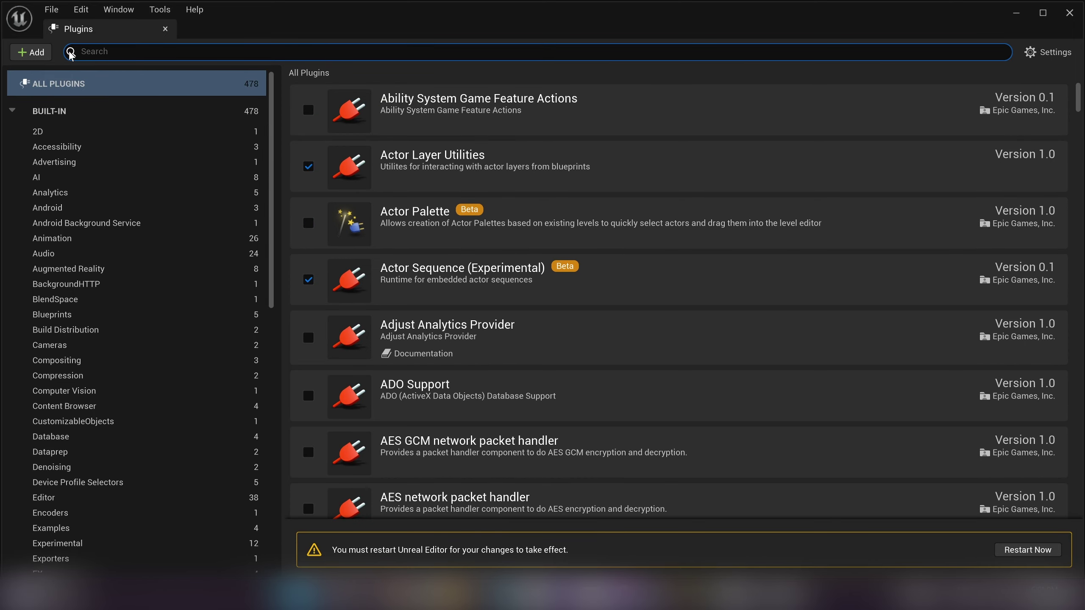
text(water)
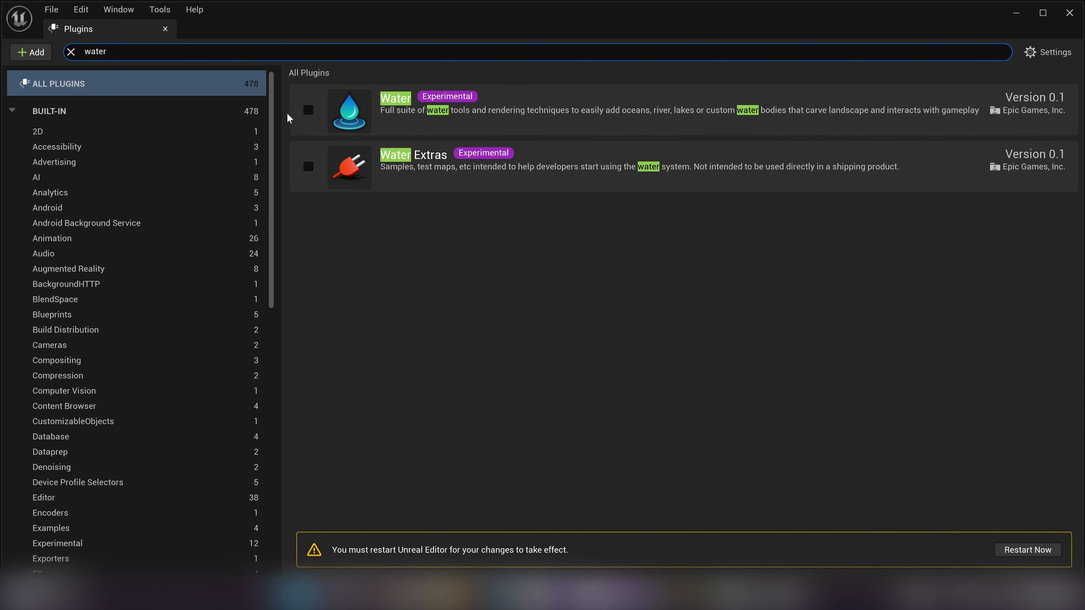
click(308, 110)
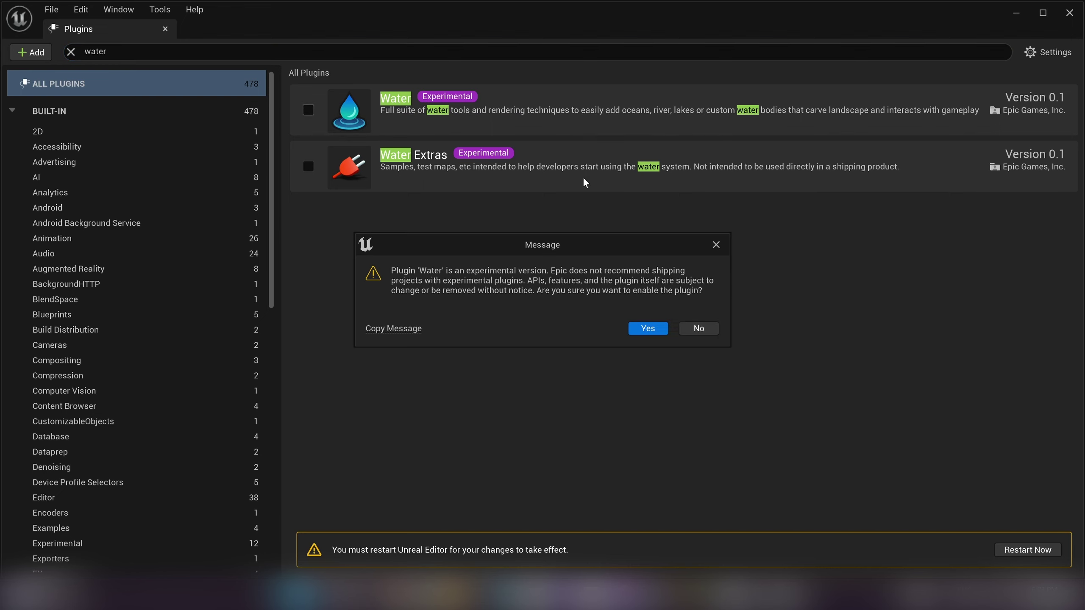
click(653, 334)
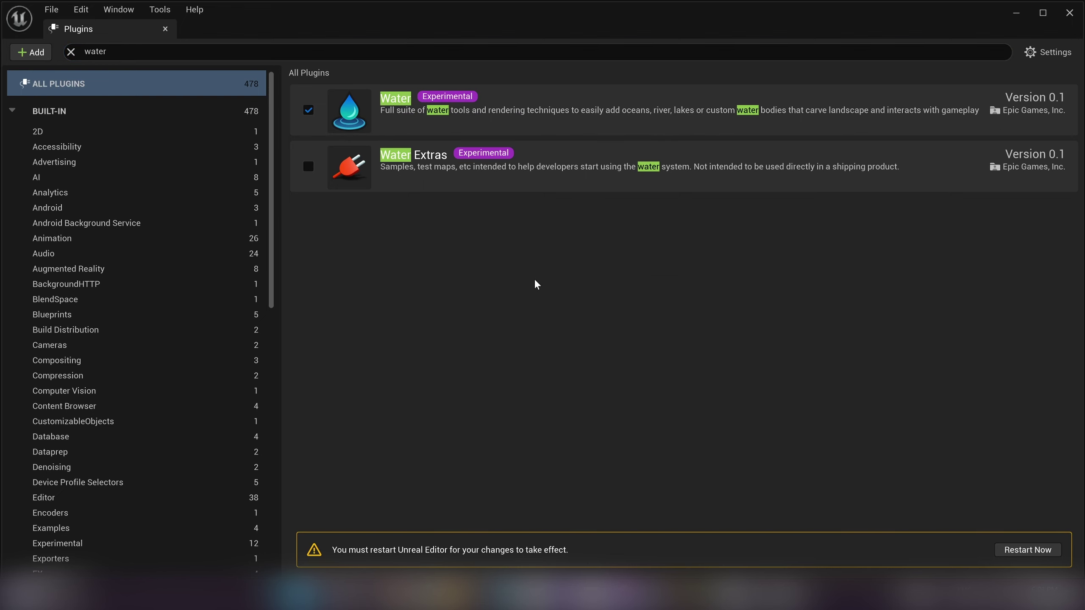
- Search the plugins for "volume", enable the Volumetrics plugin and clear the search
click(71, 51)
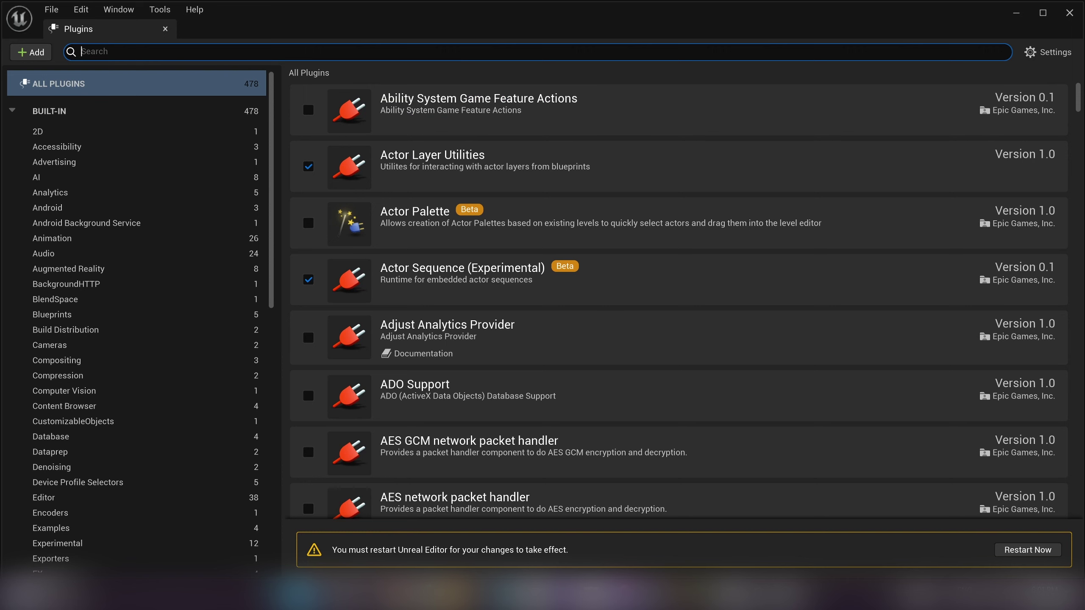
text(volume)
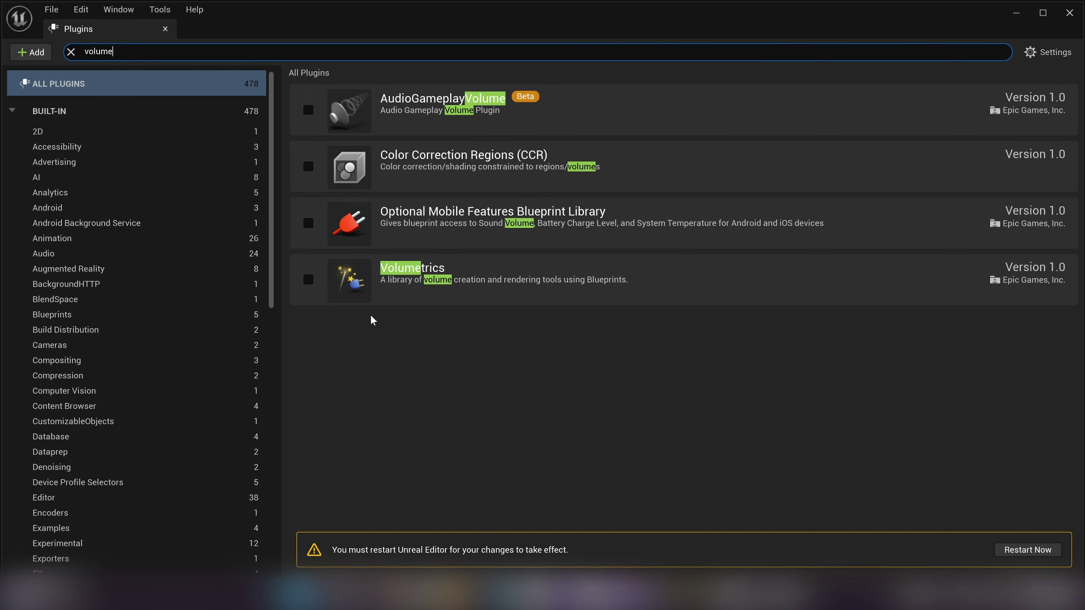
click(308, 280)
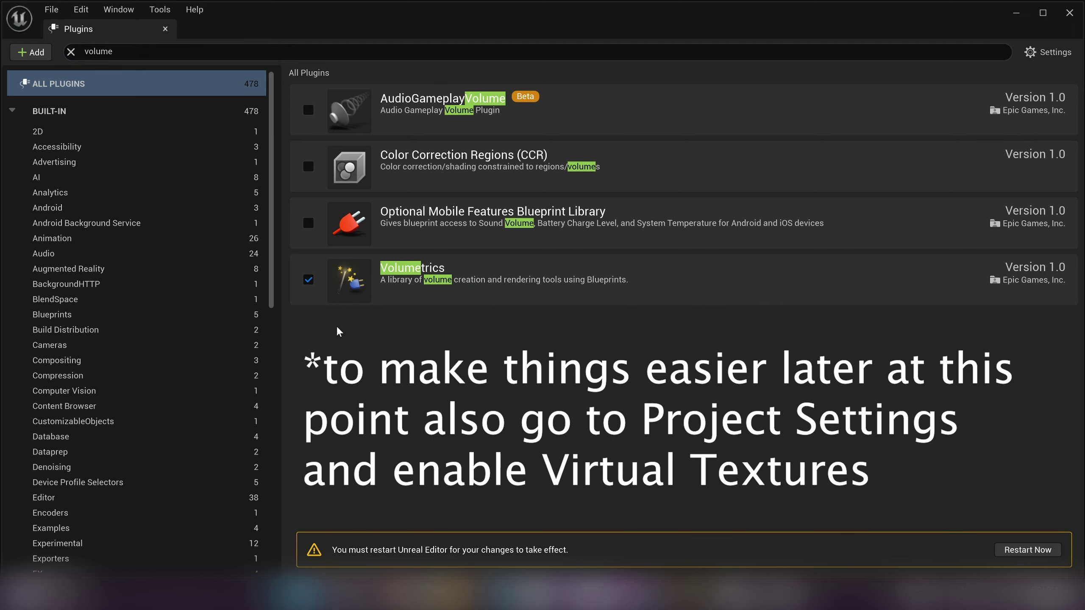
click(70, 52)
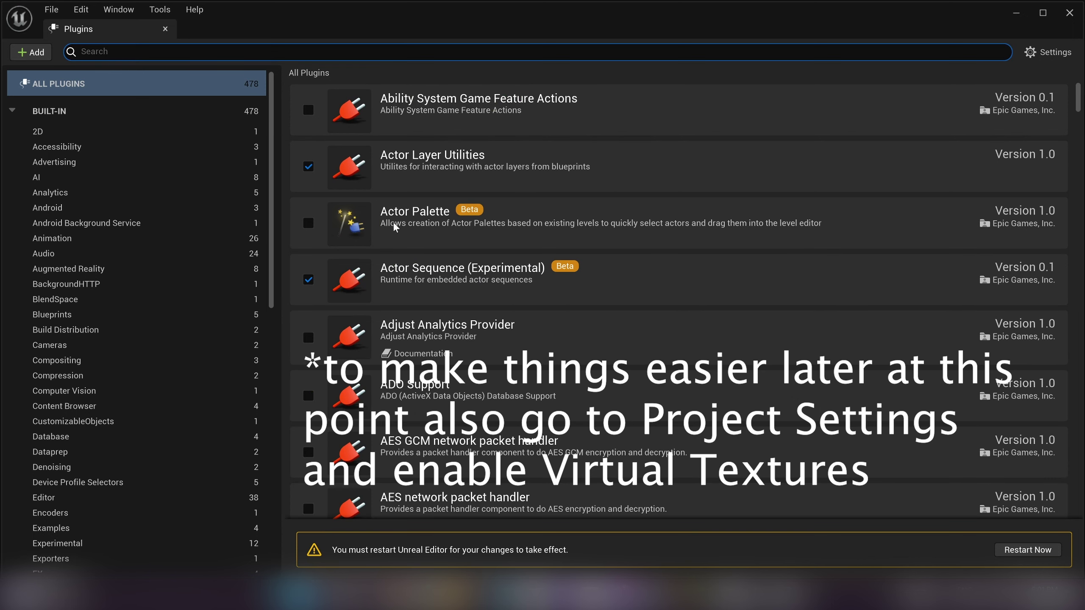
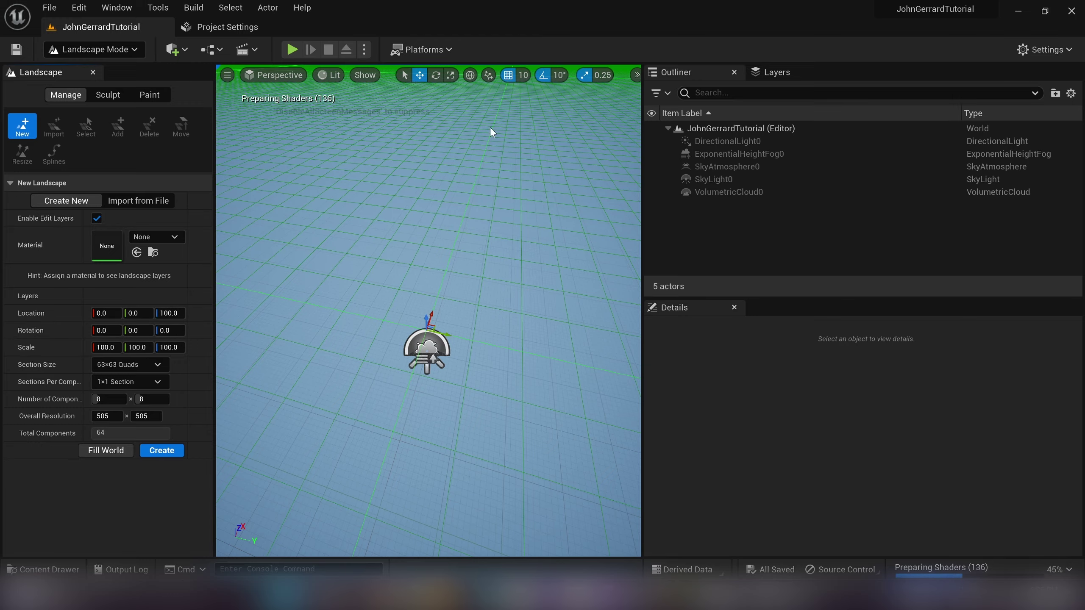
- Examine the new landscape's preview grid from several distances and check the available section sizes
right_drag(479, 307, 473, 335)
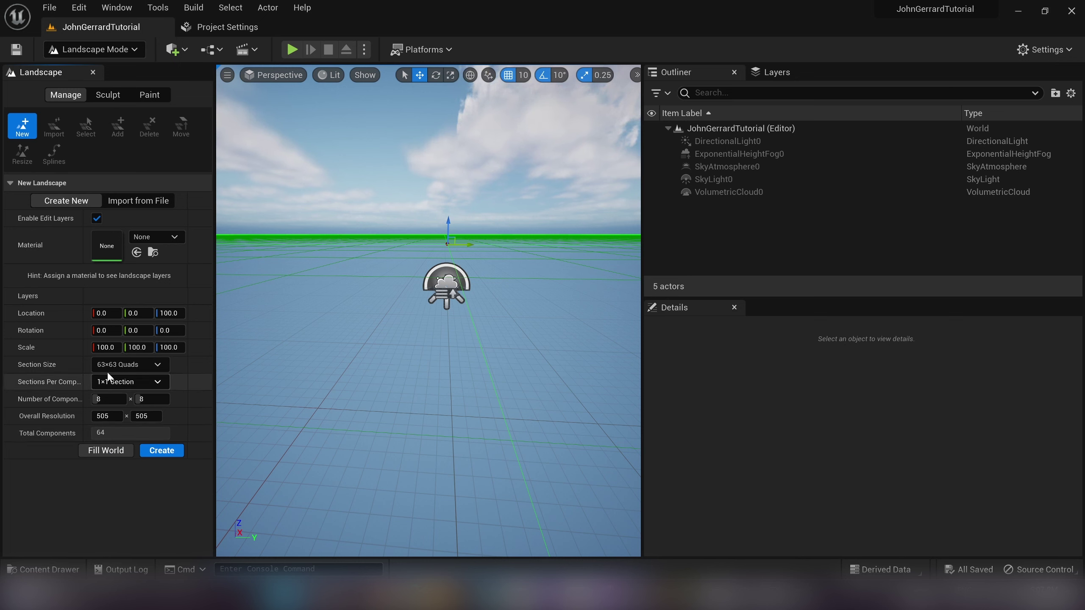
click(156, 365)
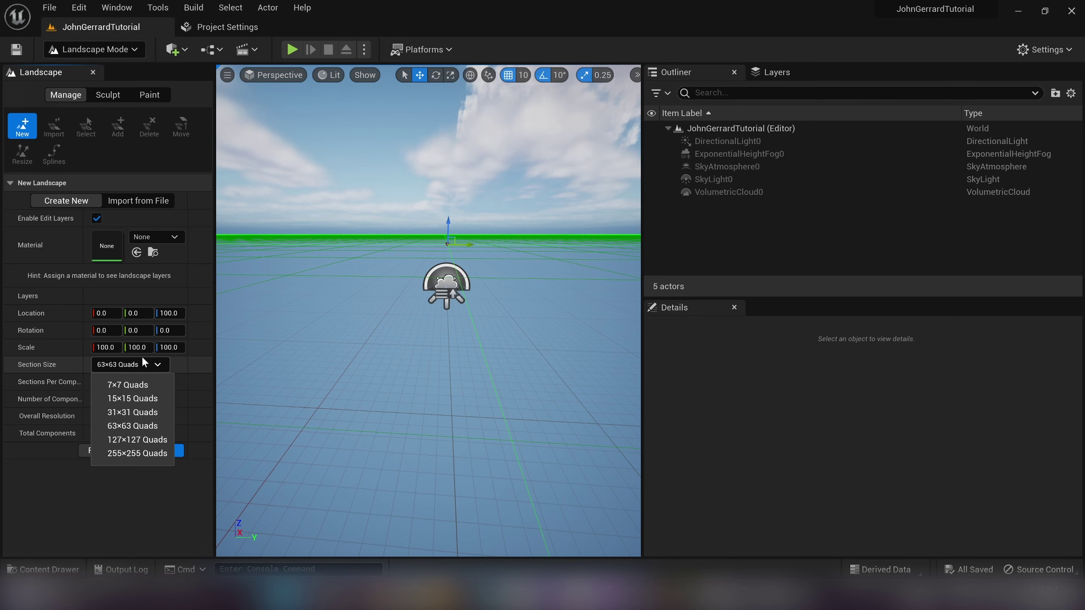
click(136, 364)
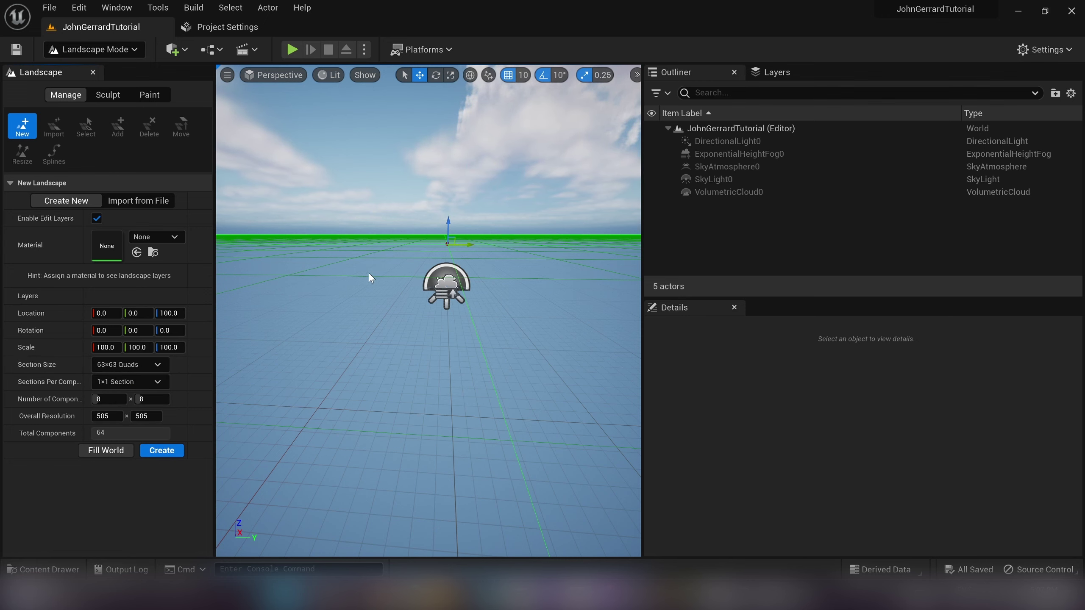
mouse_move(368, 273)
alt+mouse_down()
mouse_move(370, 342)
mouse_move(359, 263)
alt+mouse_up()
scroll(360, 263, down, 5)
scroll(386, 341, down, 3)
scroll(349, 363, up, 5)
scroll(350, 364, down, 4)
scroll(350, 363, up, 2)
- Try section sizes of 15×15, 31×31 and 63×63 quads for the new landscape and compare the preview grid
click(129, 365)
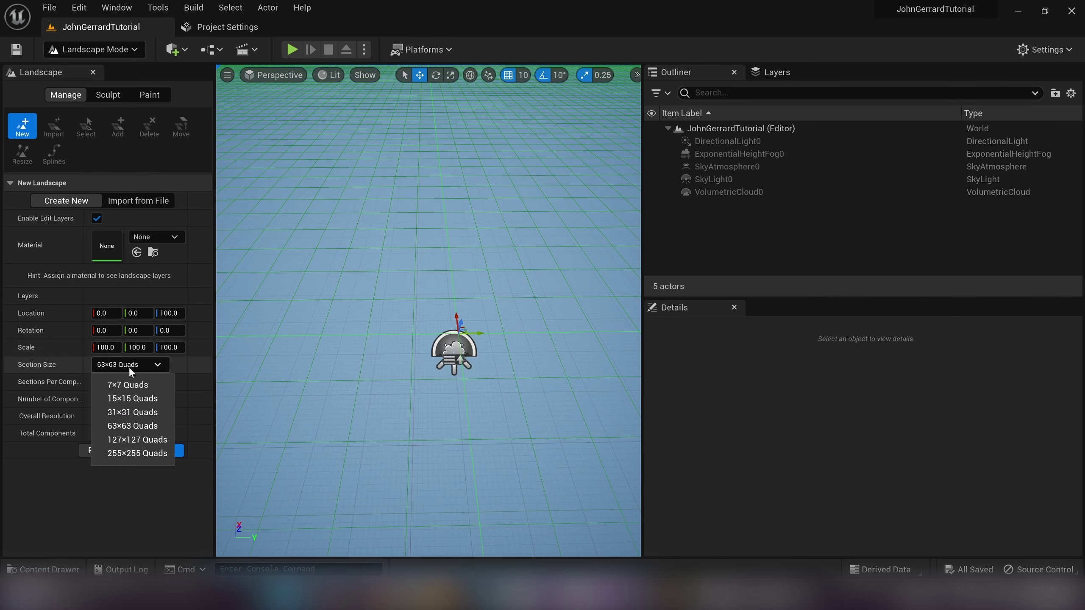
click(159, 398)
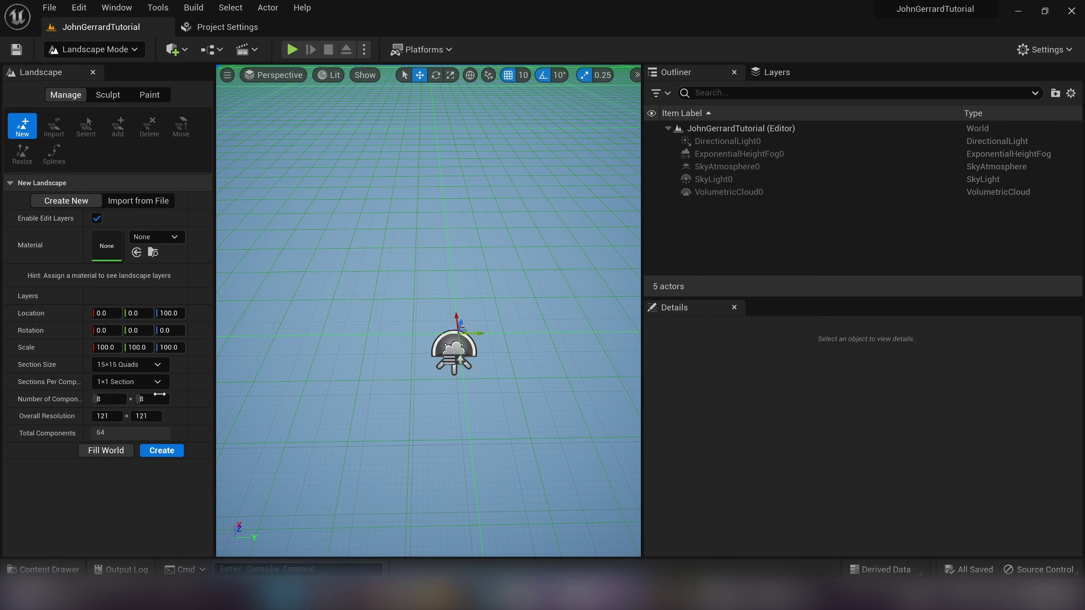
click(127, 364)
click(126, 414)
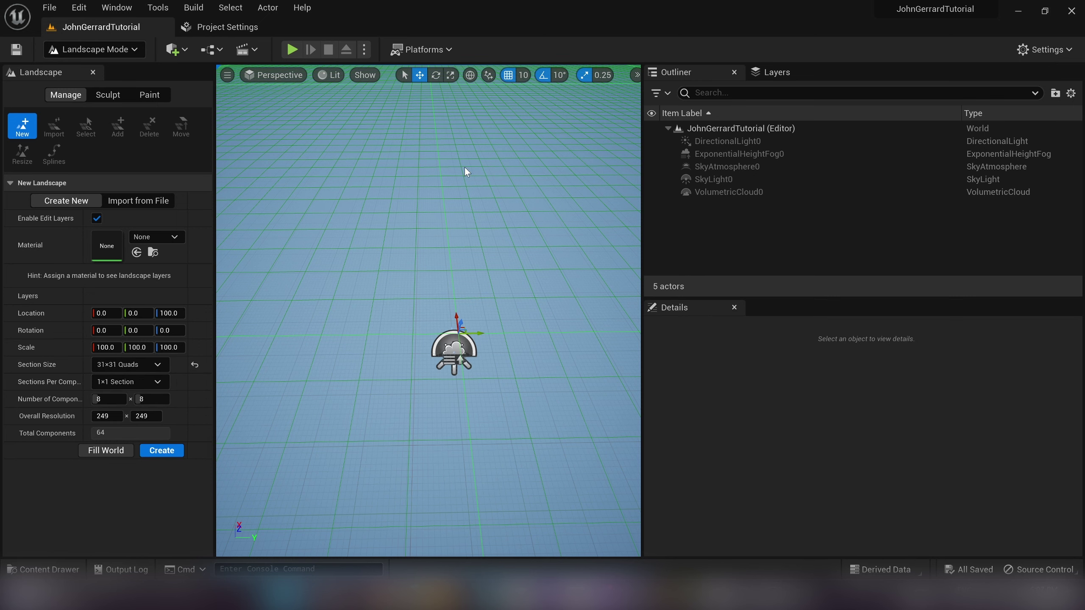
scroll(488, 272, down, 2)
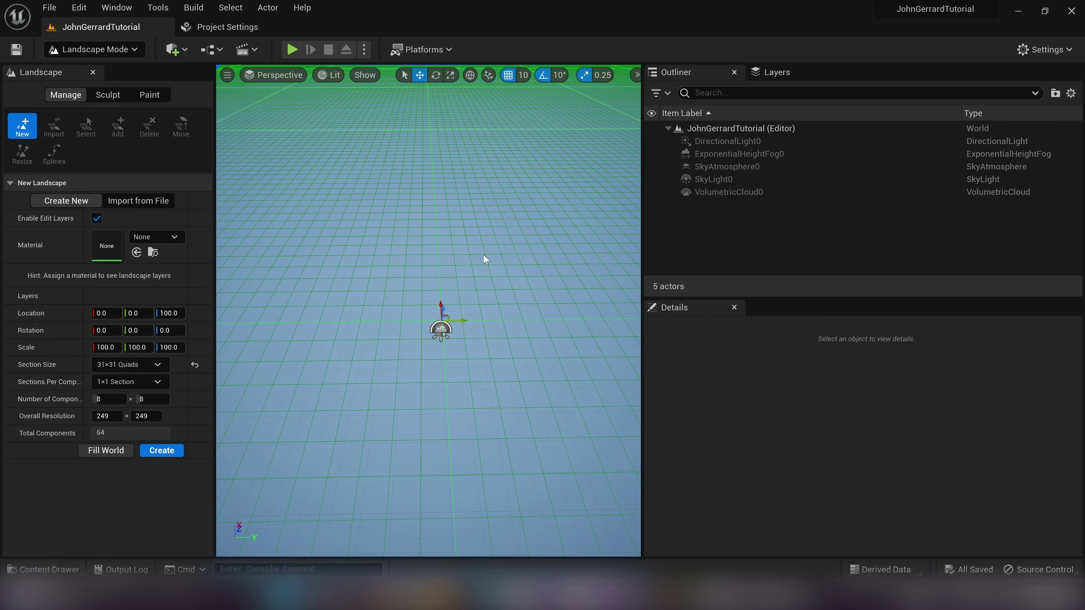
click(129, 366)
click(132, 425)
mouse_move(312, 310)
right_down()
mouse_move(312, 278)
mouse_move(312, 307)
right_up()
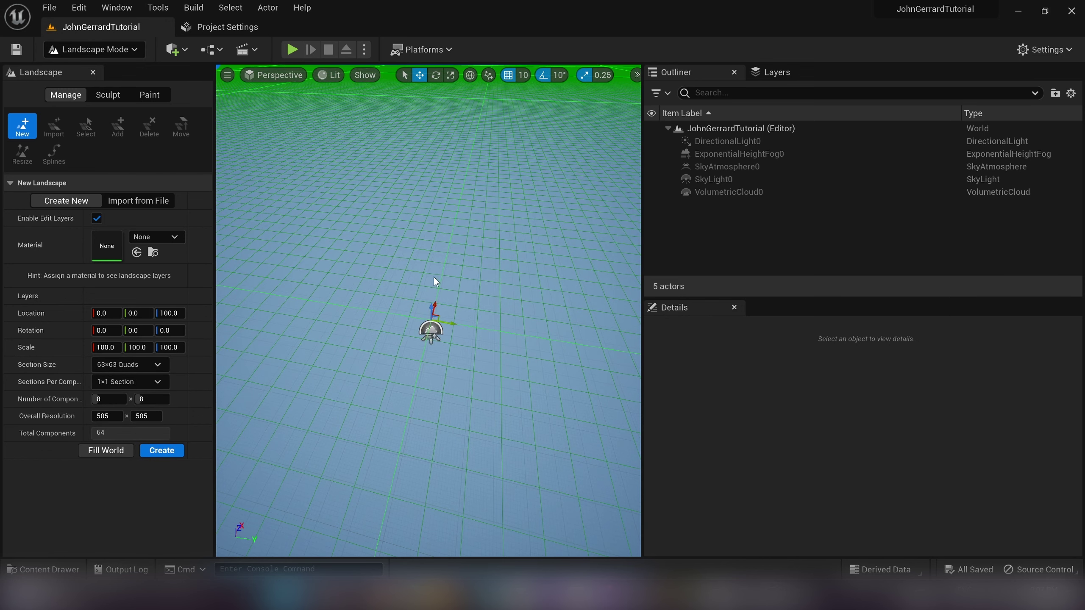
- Set the new landscape's section size to 31×31 quads and its number of components to 16 × 16
click(139, 368)
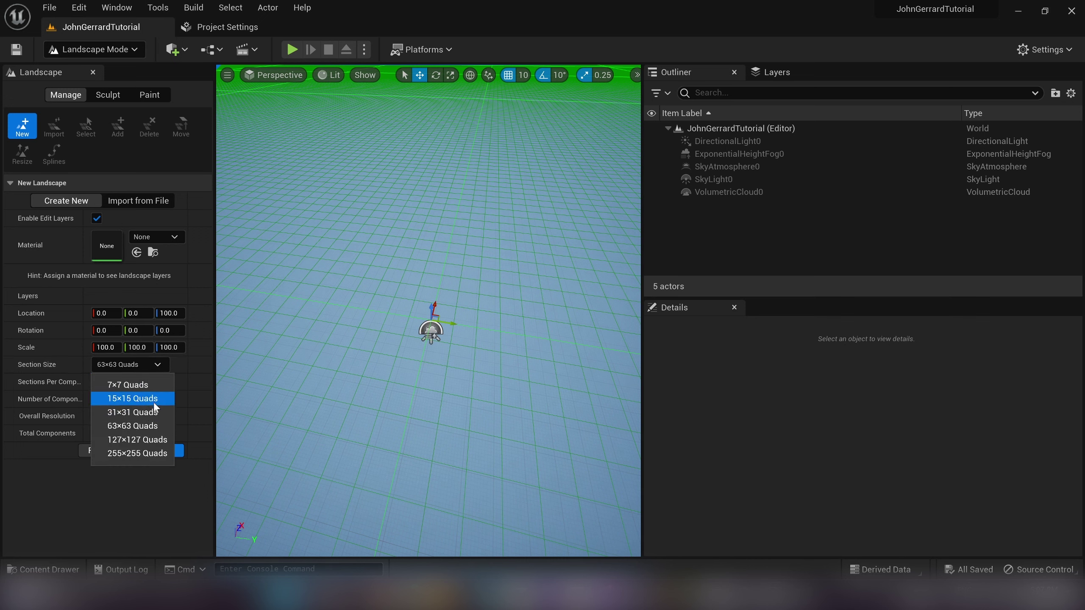
click(148, 411)
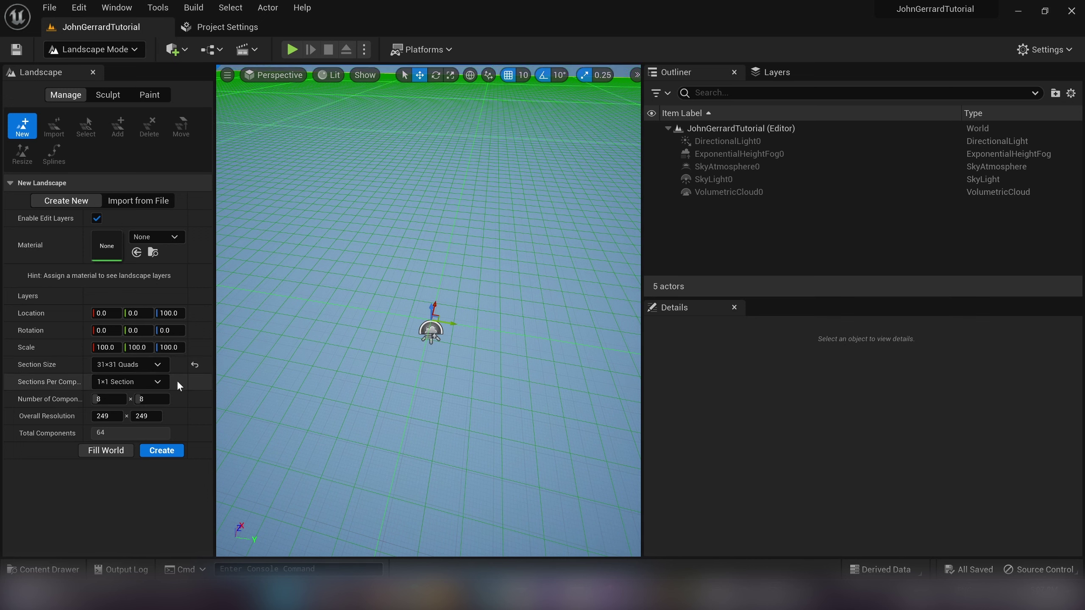
click(101, 395)
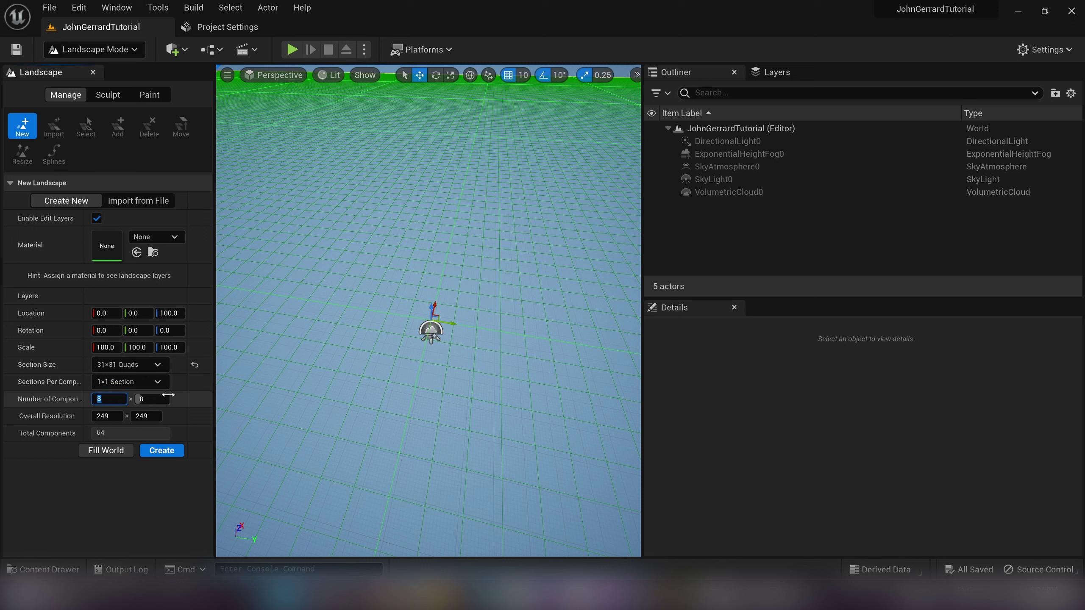
key(Tab)
text(16)
key(Tab)
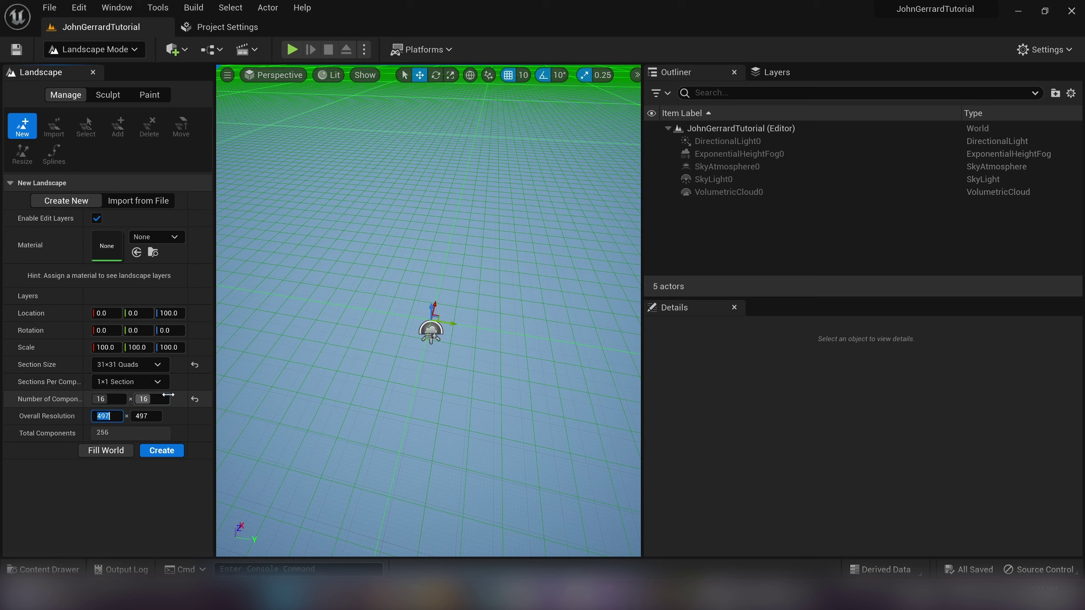
click(150, 416)
alt+drag(408, 335, 440, 316)
right_drag(409, 316, 410, 299)
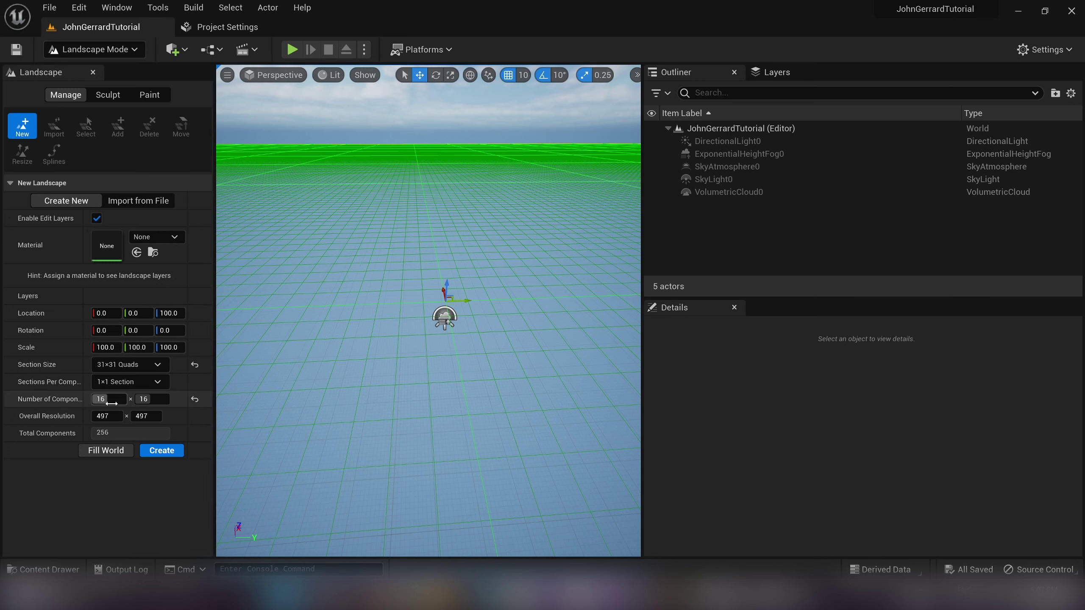
- Try a section size of 63×63 quads for the new landscape and set it back to 31×31 quads
click(124, 364)
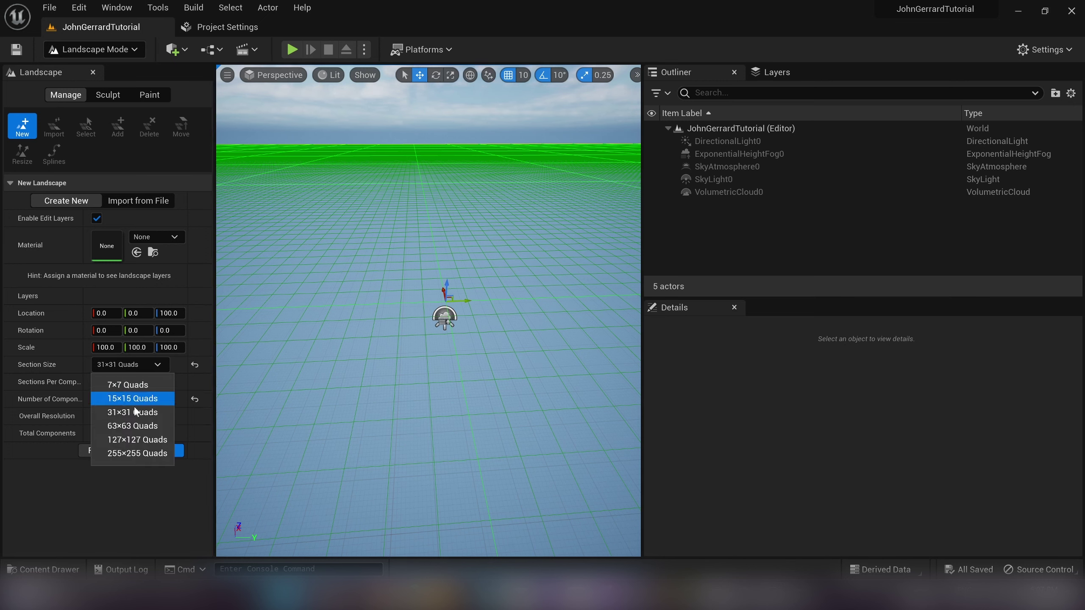
click(128, 428)
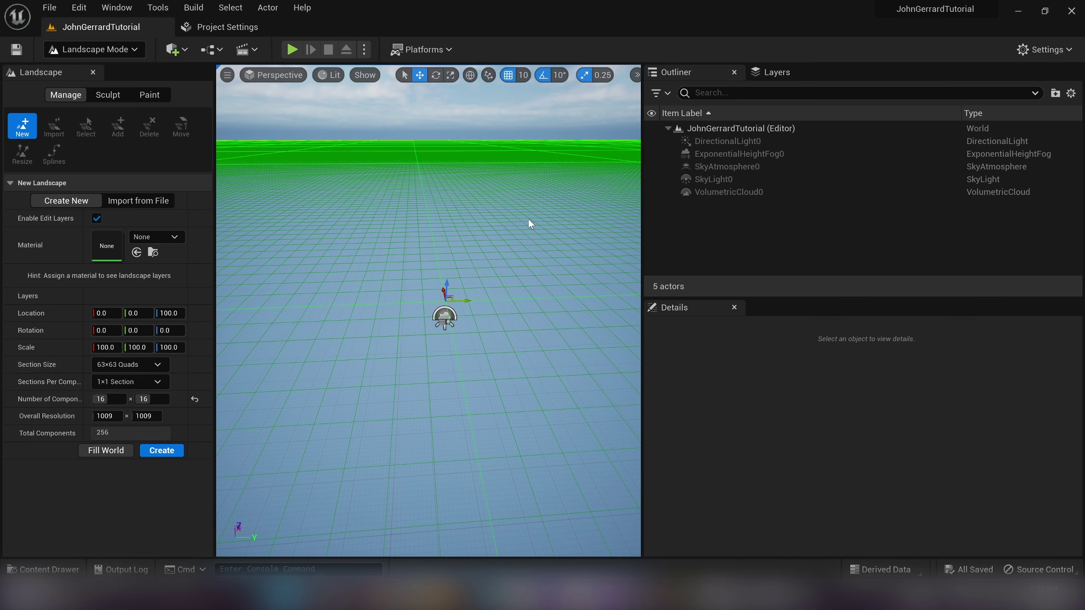
click(128, 366)
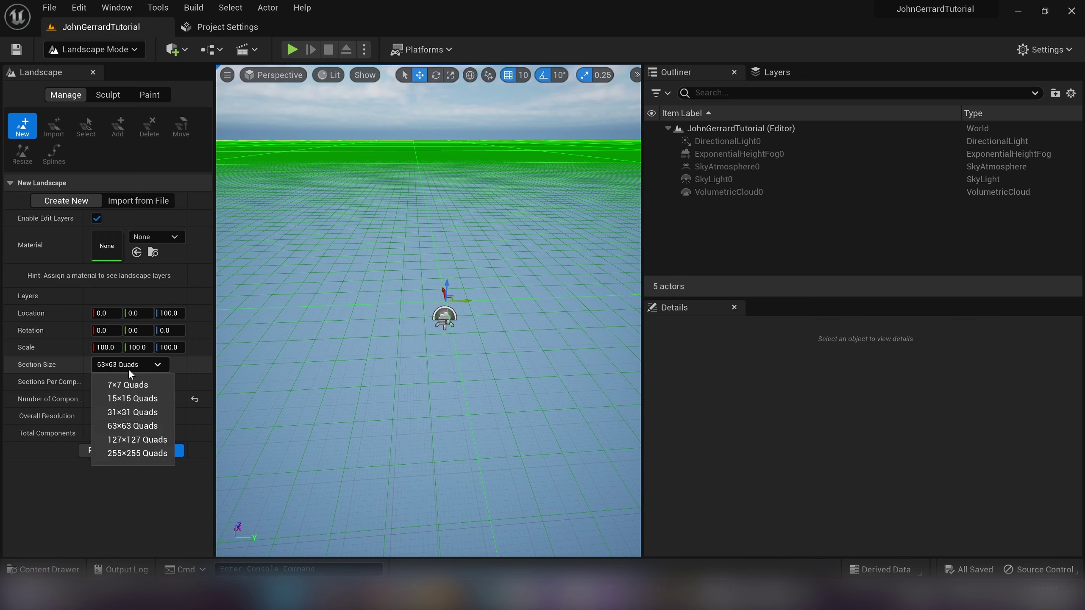
click(151, 410)
mouse_move(455, 266)
alt+mouse_down()
mouse_move(412, 309)
mouse_move(456, 283)
alt+mouse_up()
- Try an overall resolution of 1024 for the new landscape
click(103, 416)
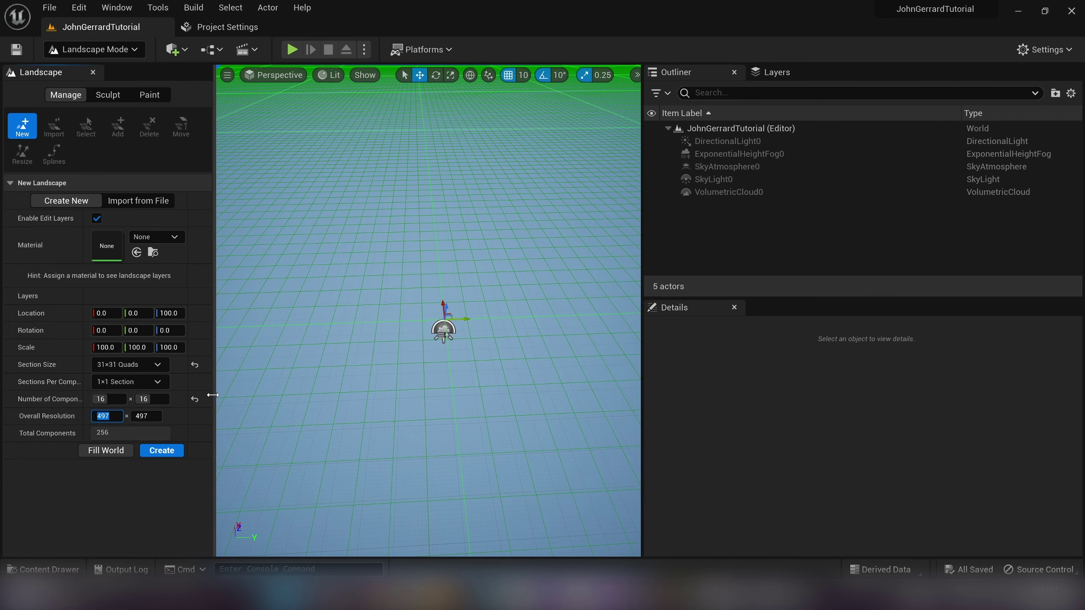
text(1024)
key(Tab)
key(Return)
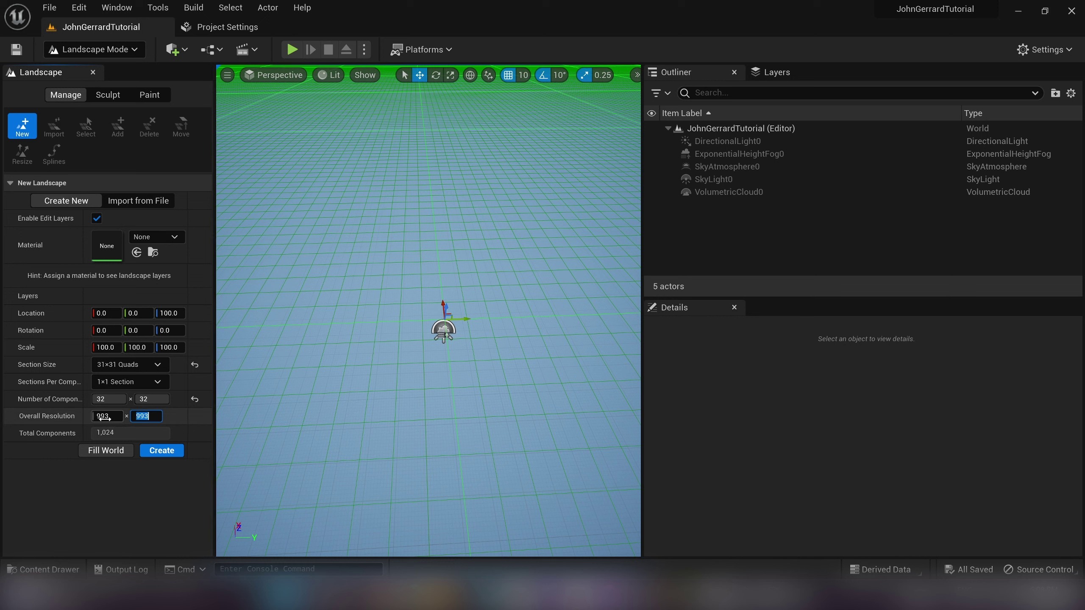
- Set the new landscape's number of components to 24 × 24
click(112, 401)
text(24)
key(Tab)
text(24)
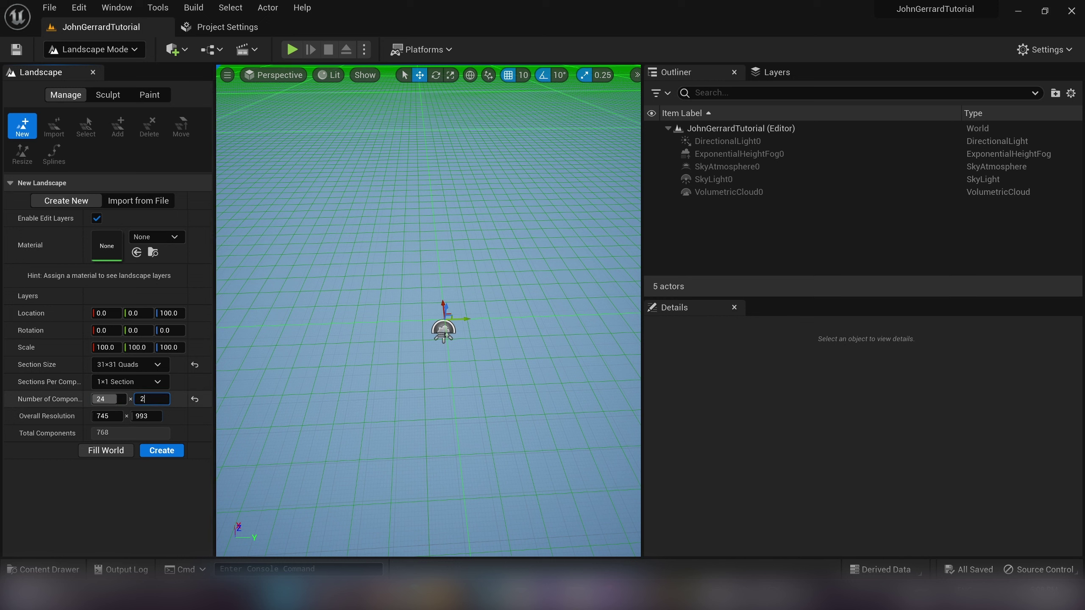
key(Tab)
- Create the landscape with the chosen settings and look across its surface
alt+drag(564, 235, 427, 299)
right_drag(419, 367, 435, 327)
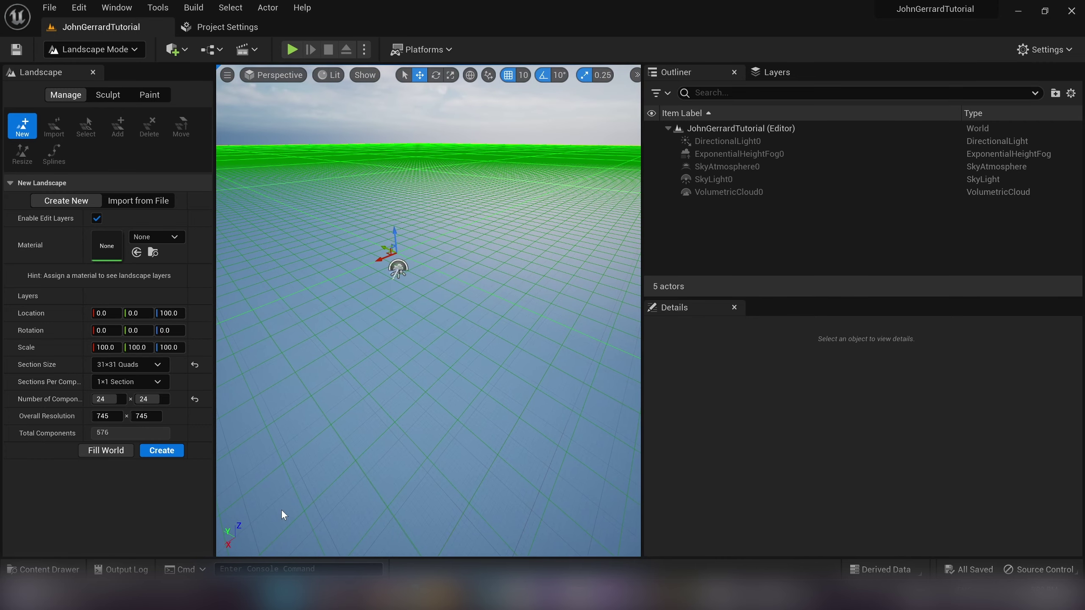
click(162, 452)
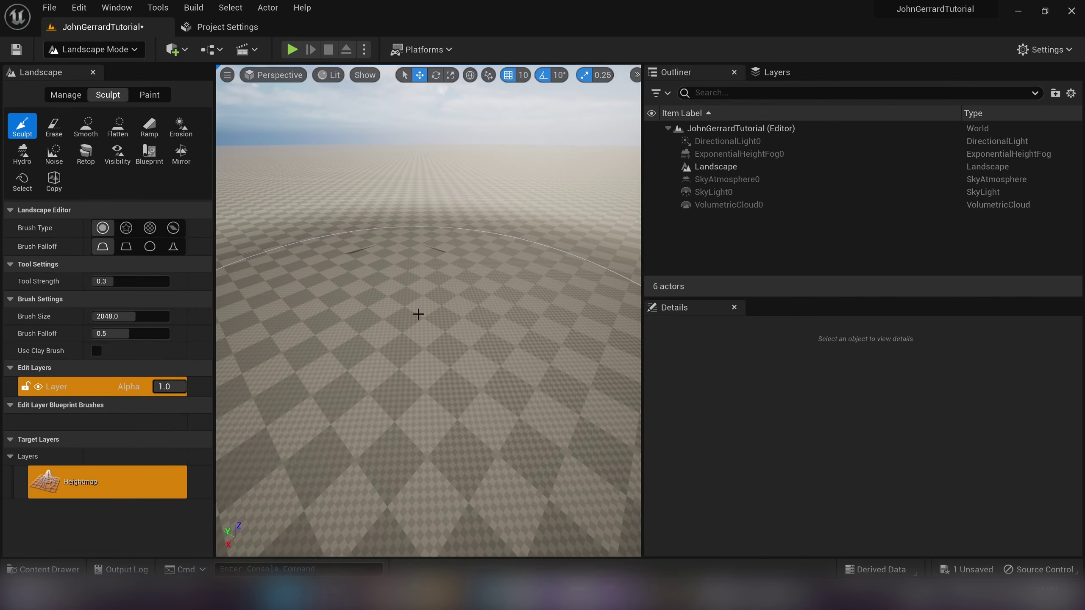
mouse_move(528, 156)
right_down()
mouse_move(525, 184)
mouse_move(496, 231)
mouse_move(436, 153)
mouse_move(367, 149)
mouse_move(337, 160)
right_up()
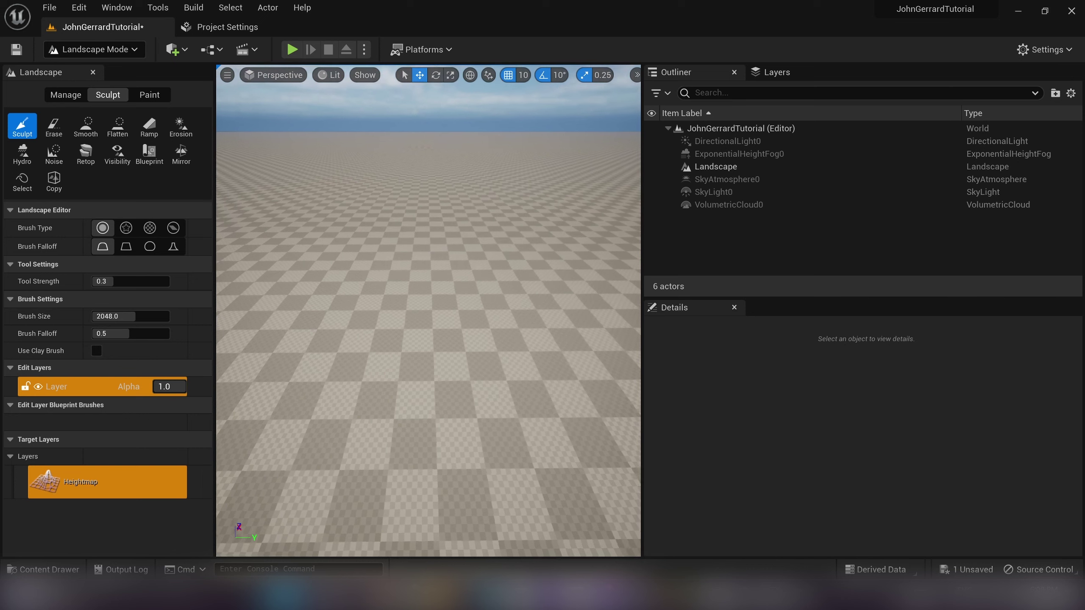
right_drag(425, 286, 406, 291)
right_drag(467, 147, 582, 218)
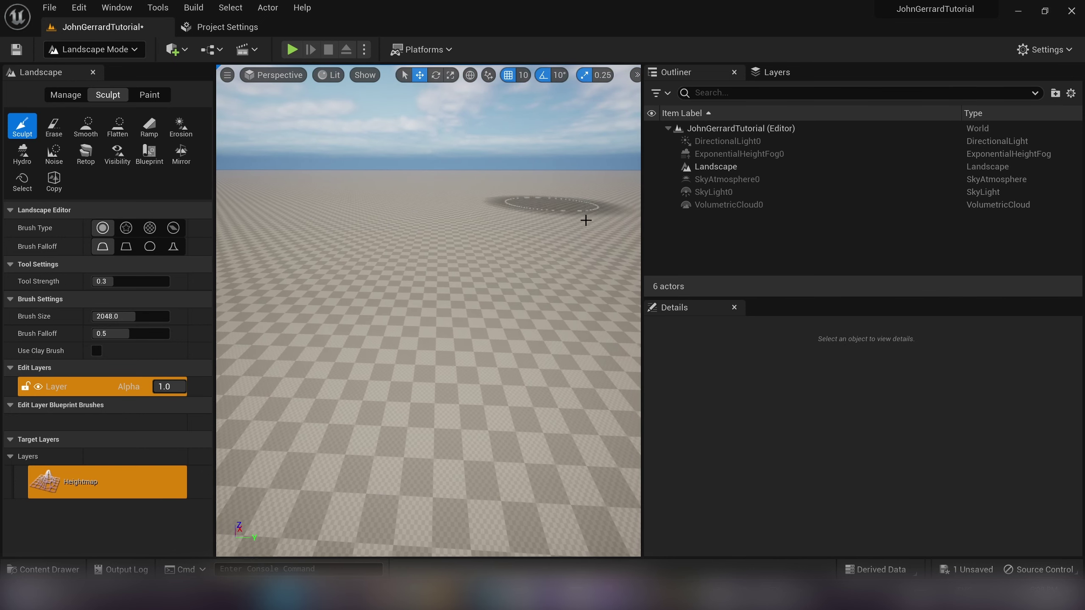
- Find the Cube shape by searching for "cube", add it to the level and switch to Selection Mode
click(174, 49)
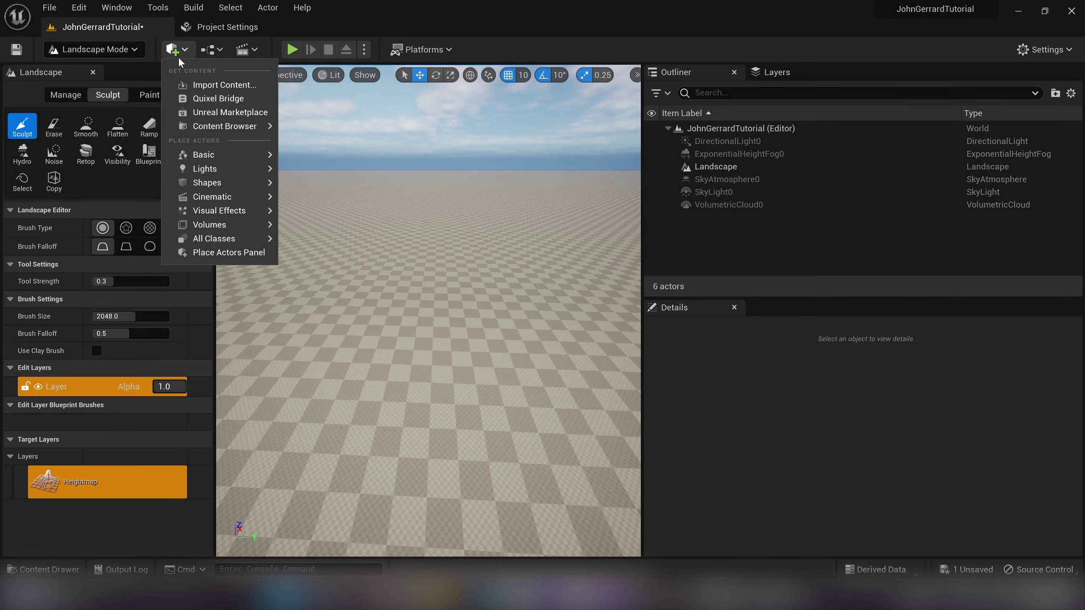
text(cube)
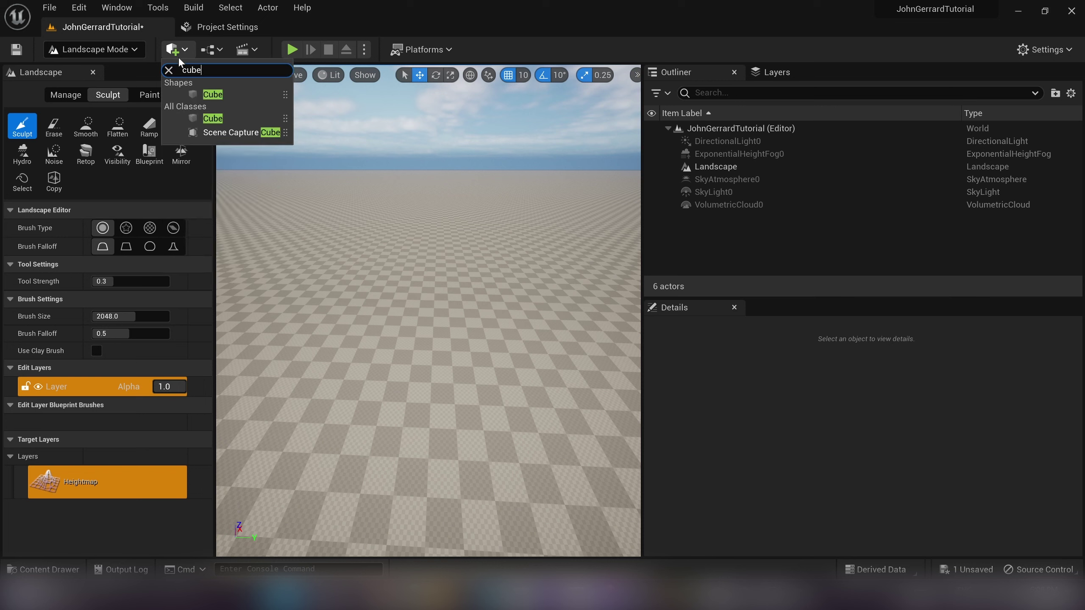
click(212, 95)
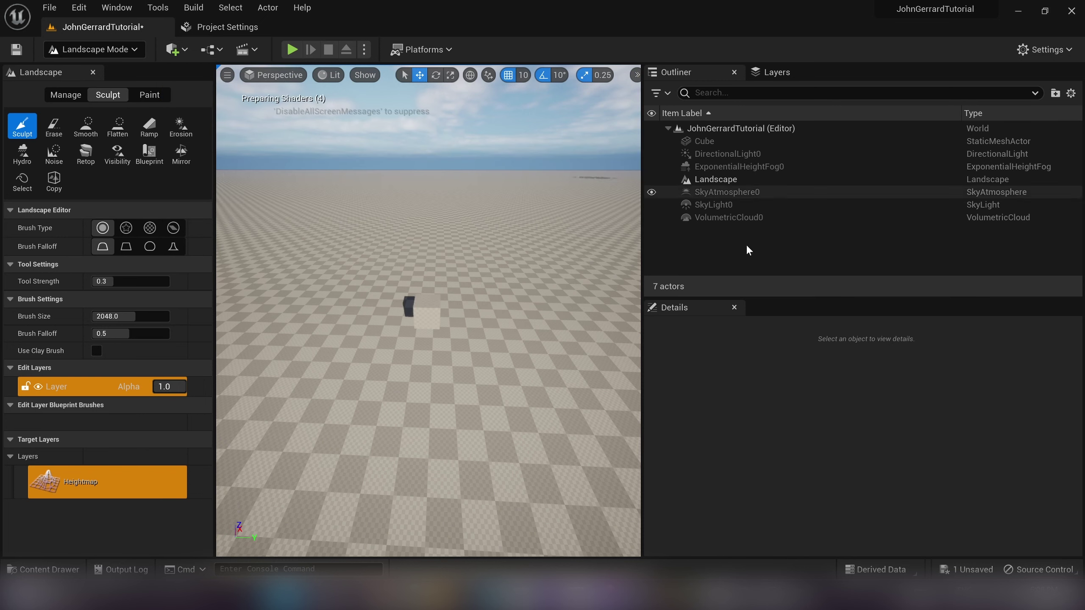
click(96, 52)
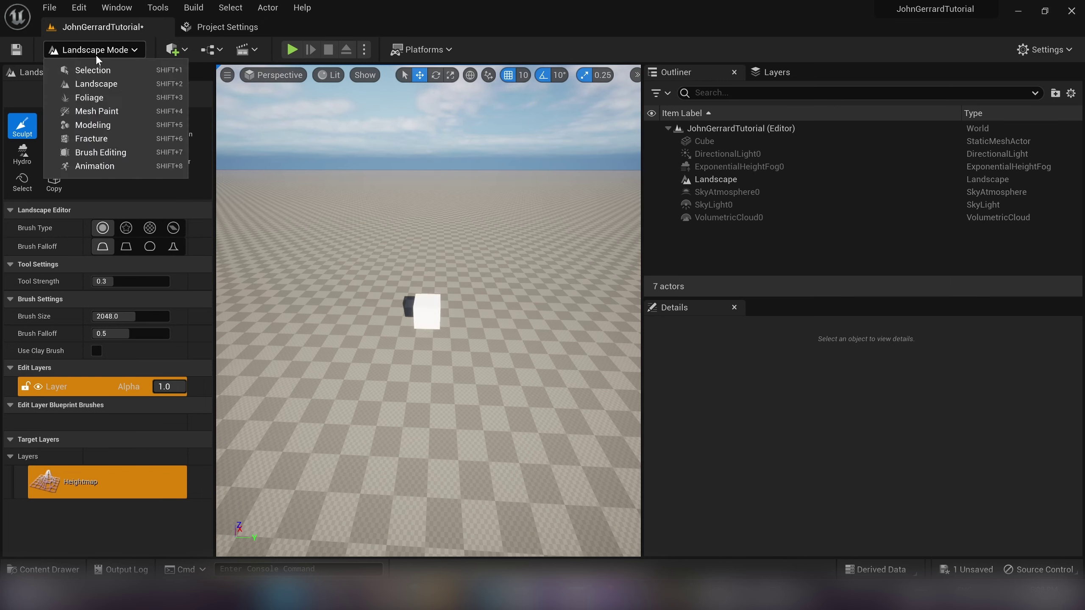
click(103, 70)
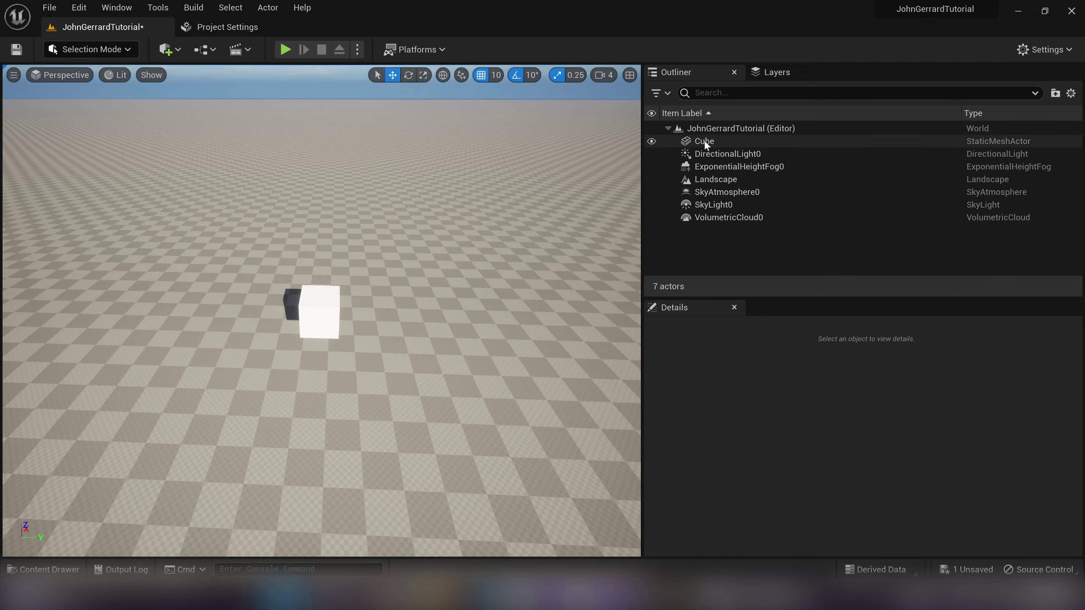
- Move the cube to the world origin by setting its X, Y and Z location to 0
click(724, 144)
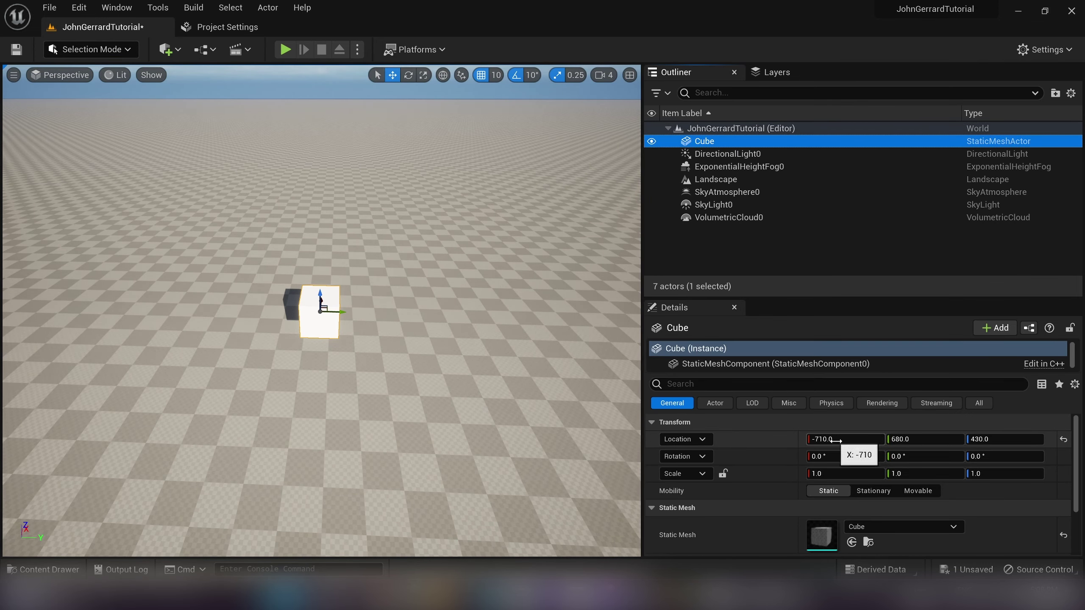
click(820, 439)
text(0)
click(907, 439)
text(0)
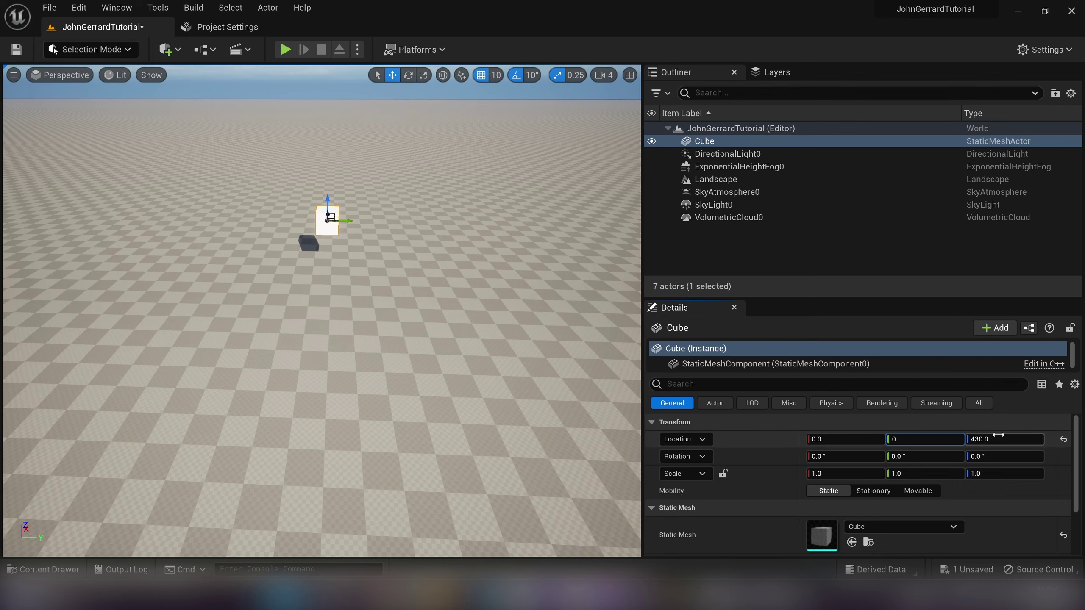
click(998, 437)
text(0)
click(835, 256)
- Focus the view on the cube and raise it above the landscape, trying Z locations of 100 and 110
click(706, 143)
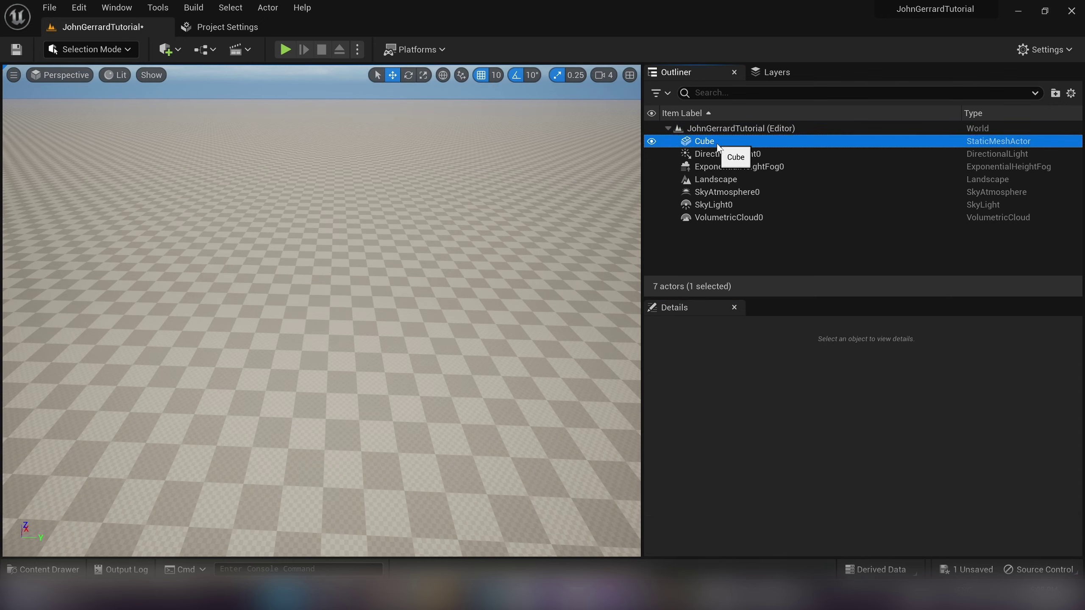
key(f)
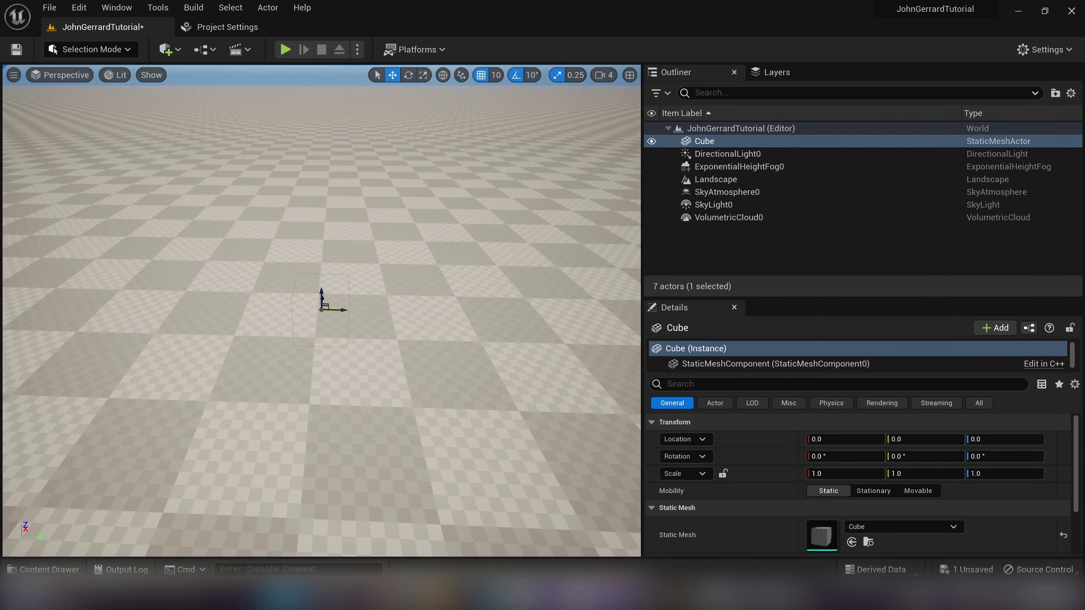
click(1015, 445)
text(100)
key(Return)
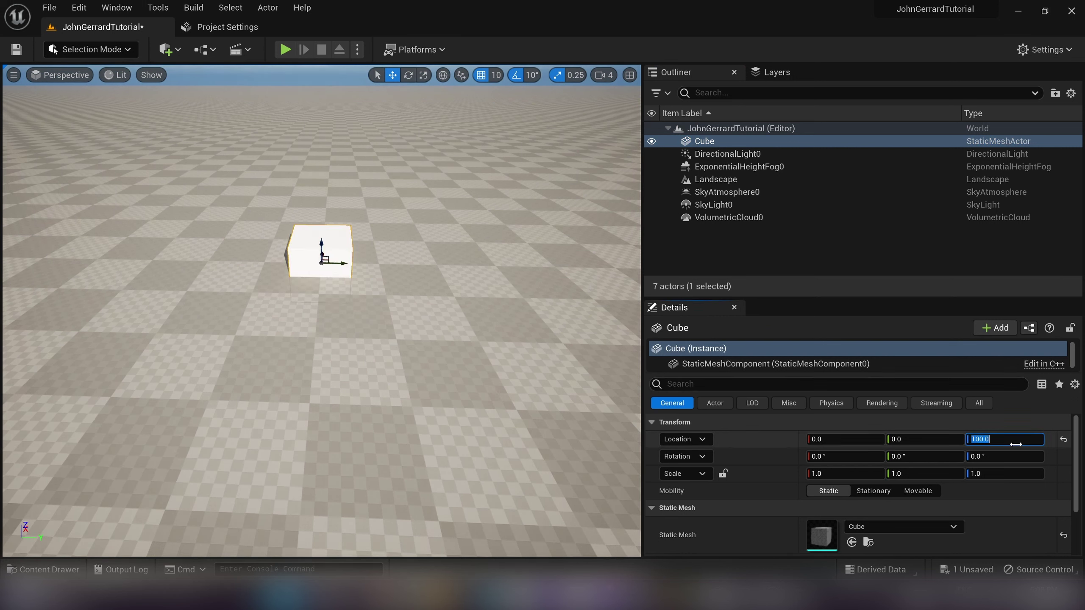
key(Return)
text(110)
key(Return)
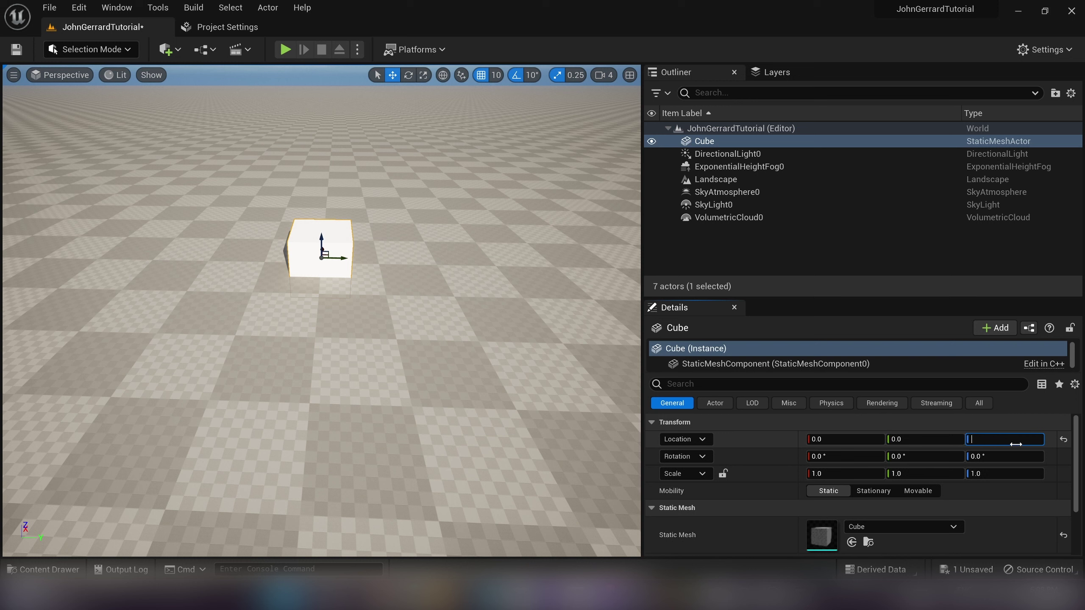
- Set the cube's Z location to 200 and snap it down onto the landscape surface
text(200)
key(Return)
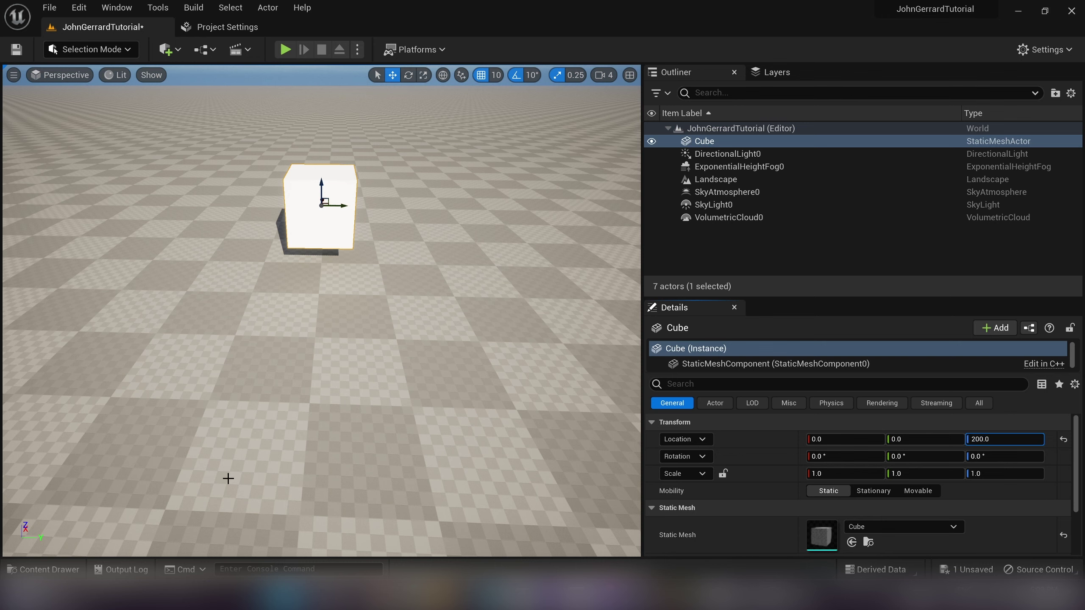
click(336, 231)
key(End)
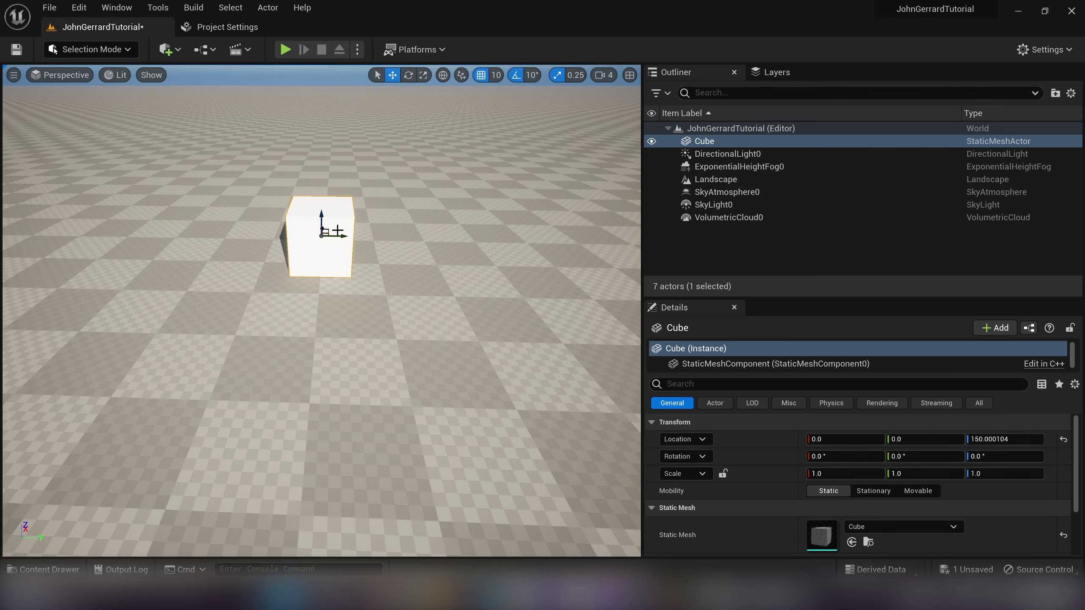
- Try lifting the cube to a Z location of about 330, undo the move and focus on the cube
right_drag(459, 300, 333, 265)
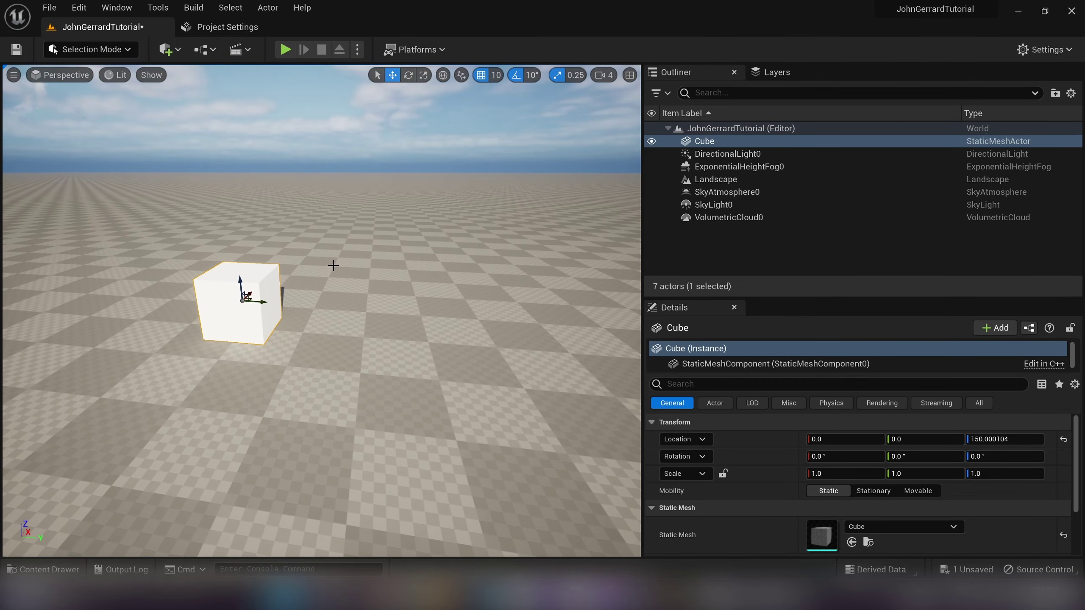
drag(240, 281, 243, 143)
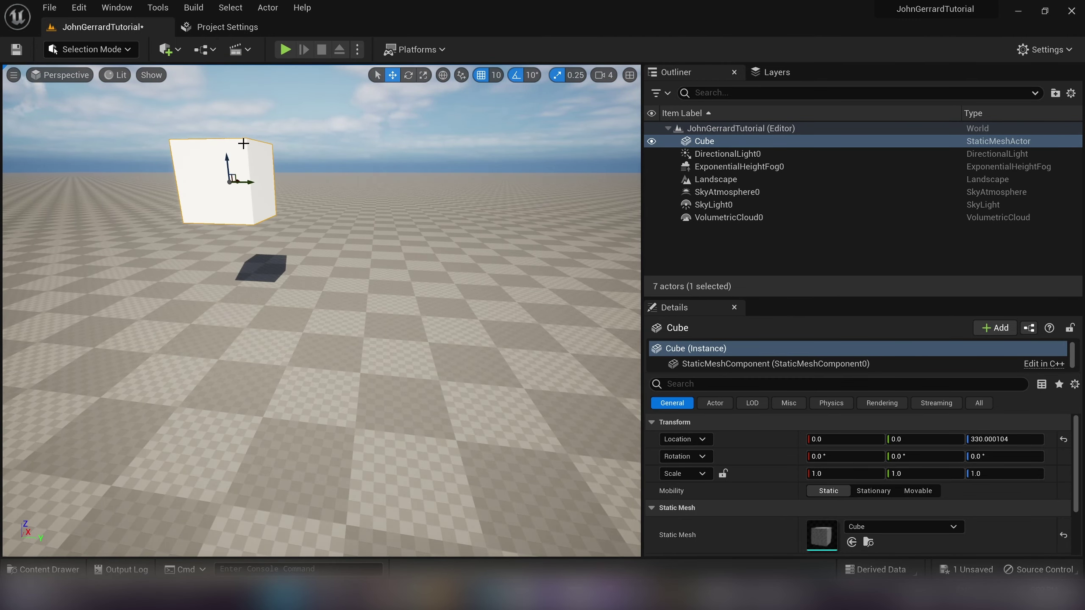
key(ctrl+z)
right_drag(364, 179, 312, 147)
key(f)
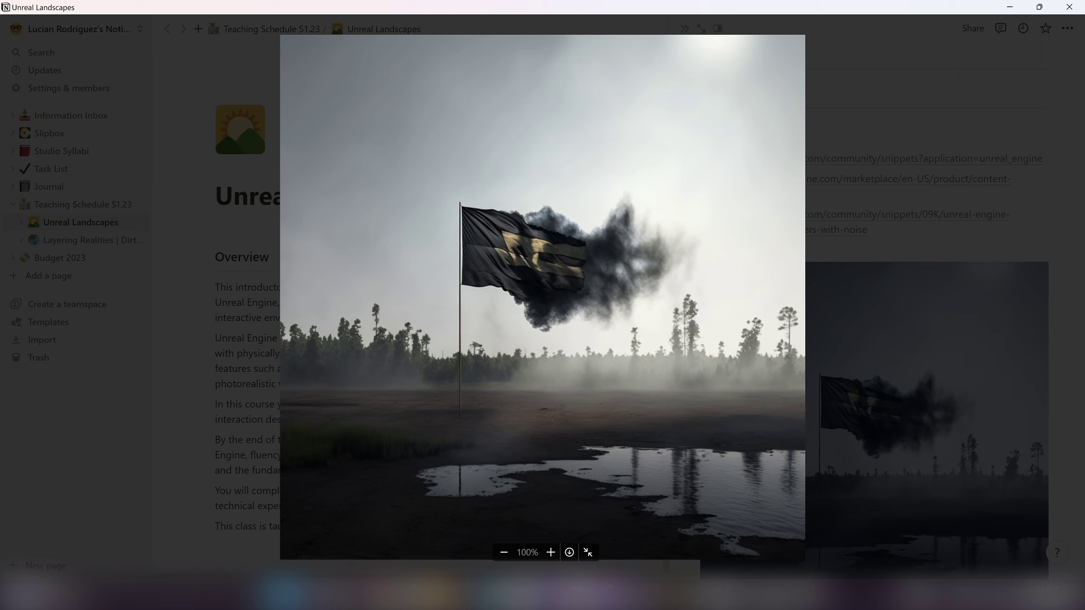
- Switch from the reference image back to the Unreal Engine editor and examine the cube on the landscape from farther away and above
click(800, 594)
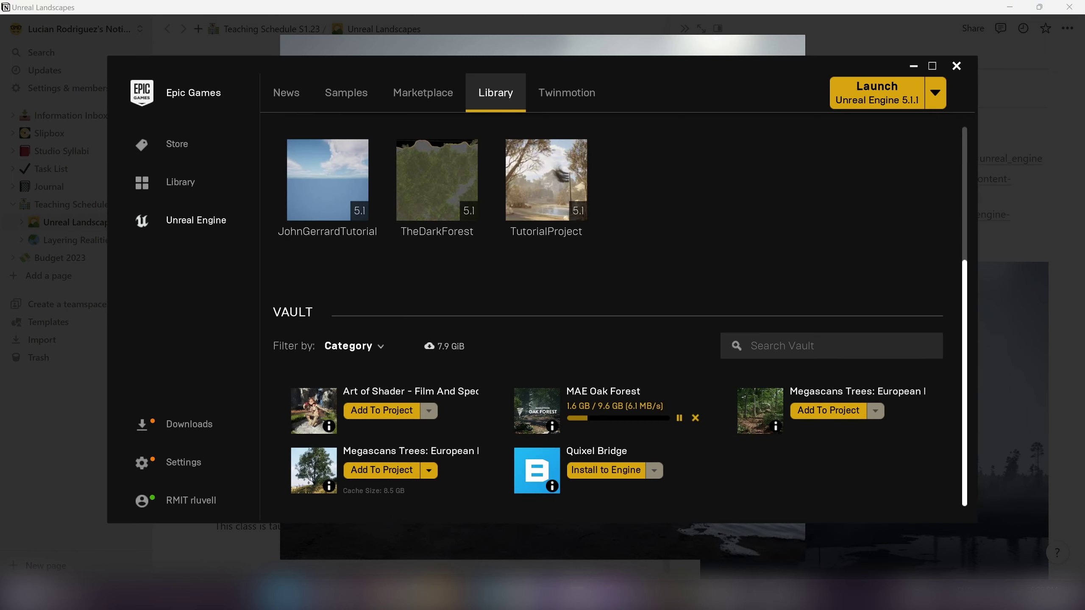
mouse_move(772, 597)
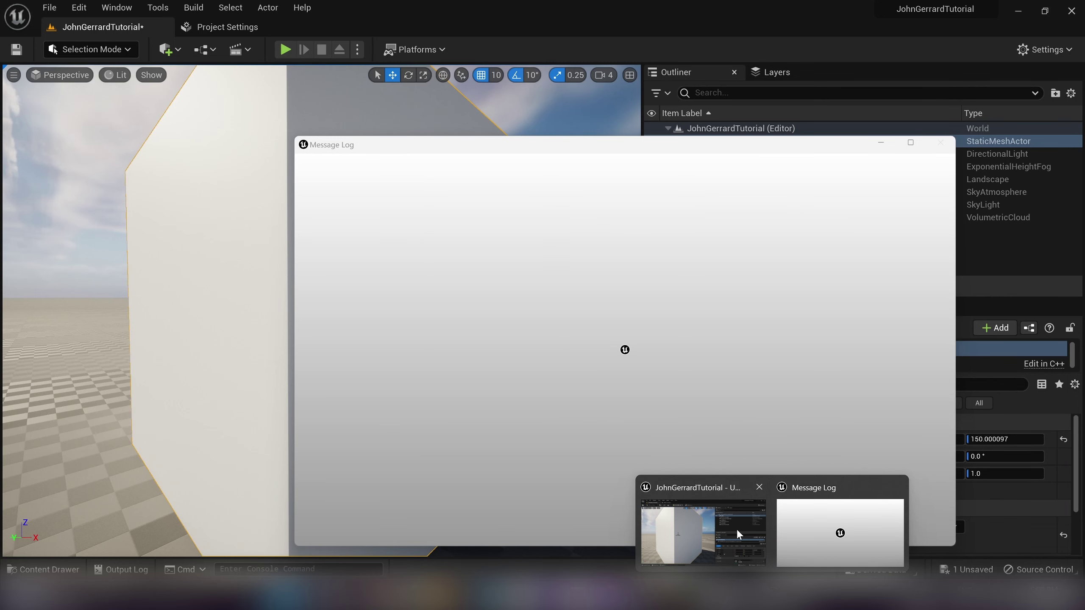
click(740, 534)
right_drag(478, 342, 487, 363)
key(s)
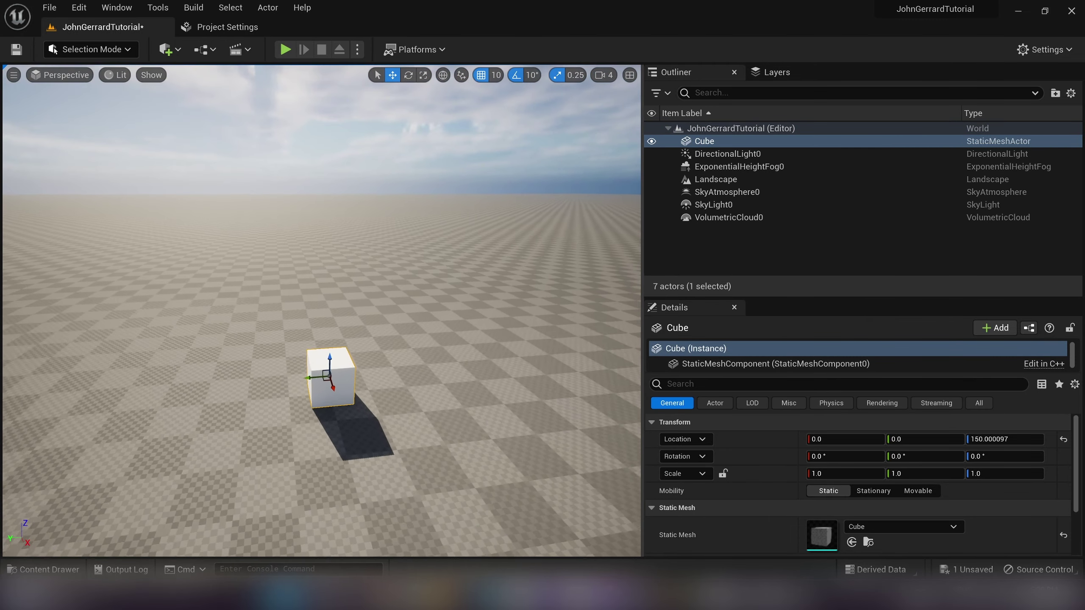
right_drag(499, 281, 497, 278)
key(s)
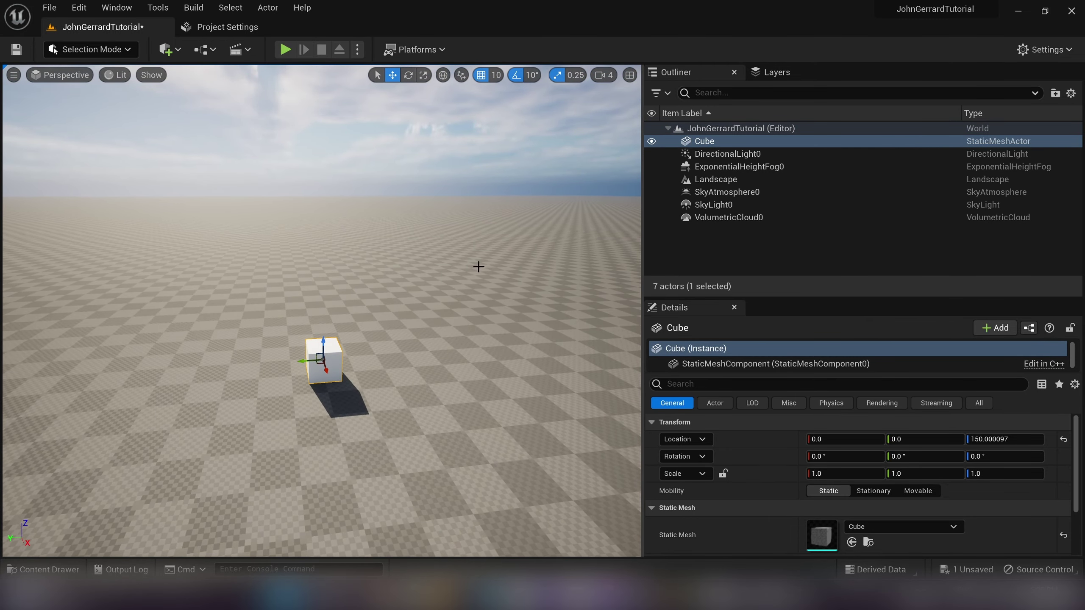
key(d)
right_drag(487, 320, 414, 357)
click(487, 321)
- Set the cube's Z scale to 2
click(733, 142)
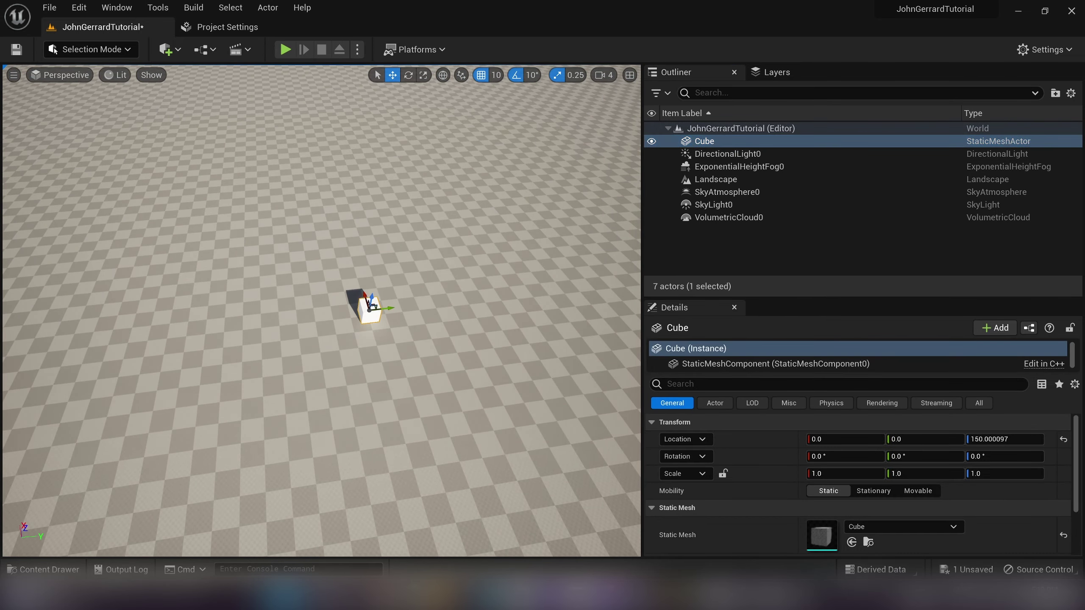
click(922, 473)
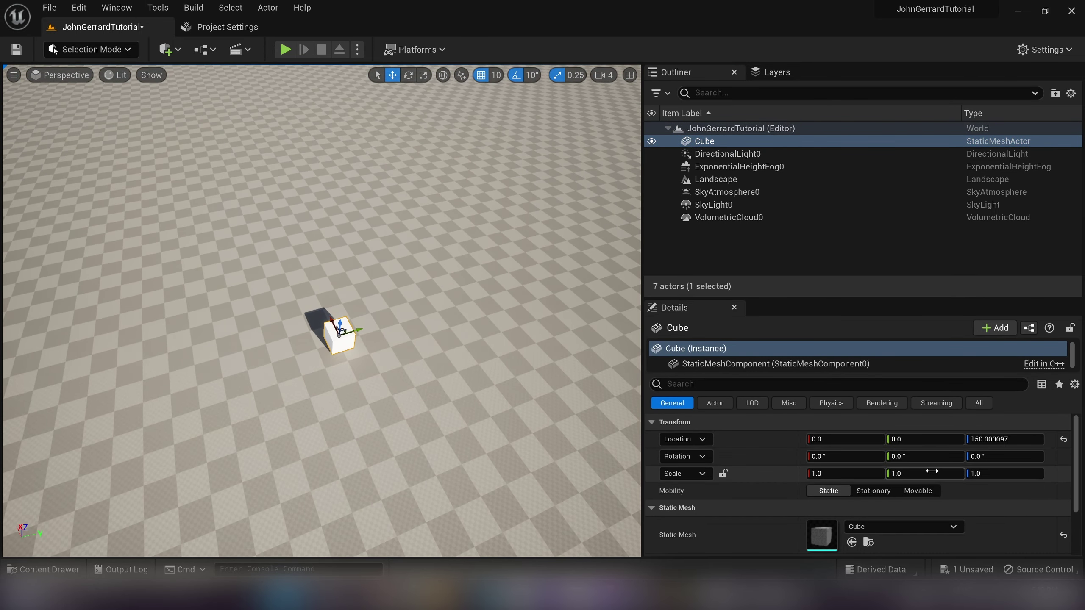
key(Tab)
key(Return)
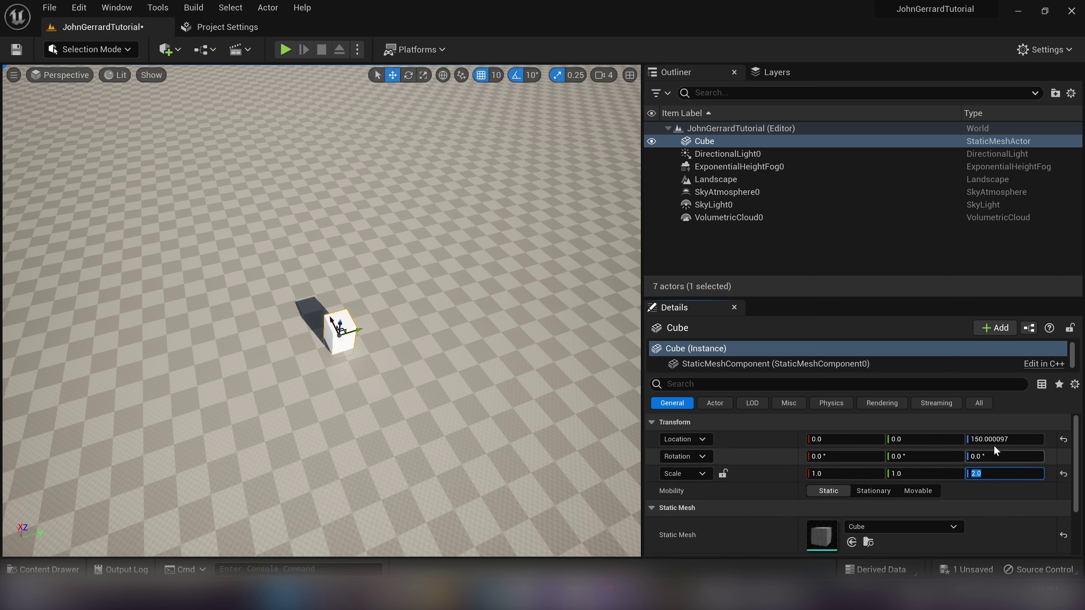
- Raise the stretched cube to a Z location of 223 and snap it down onto the landscape
drag(989, 438, 1021, 438)
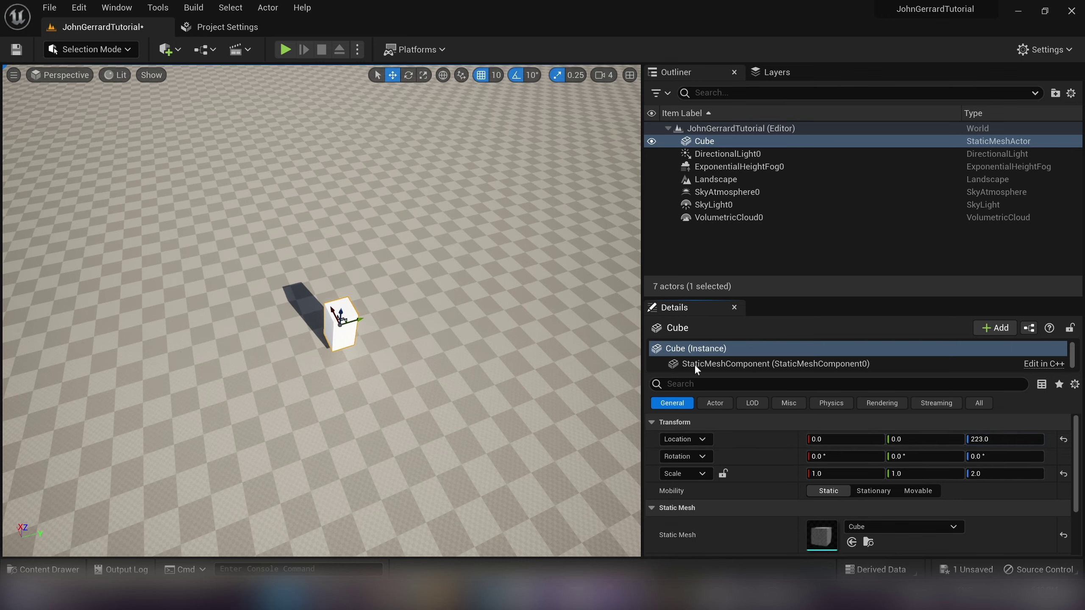
right_drag(413, 280, 421, 236)
key(w)
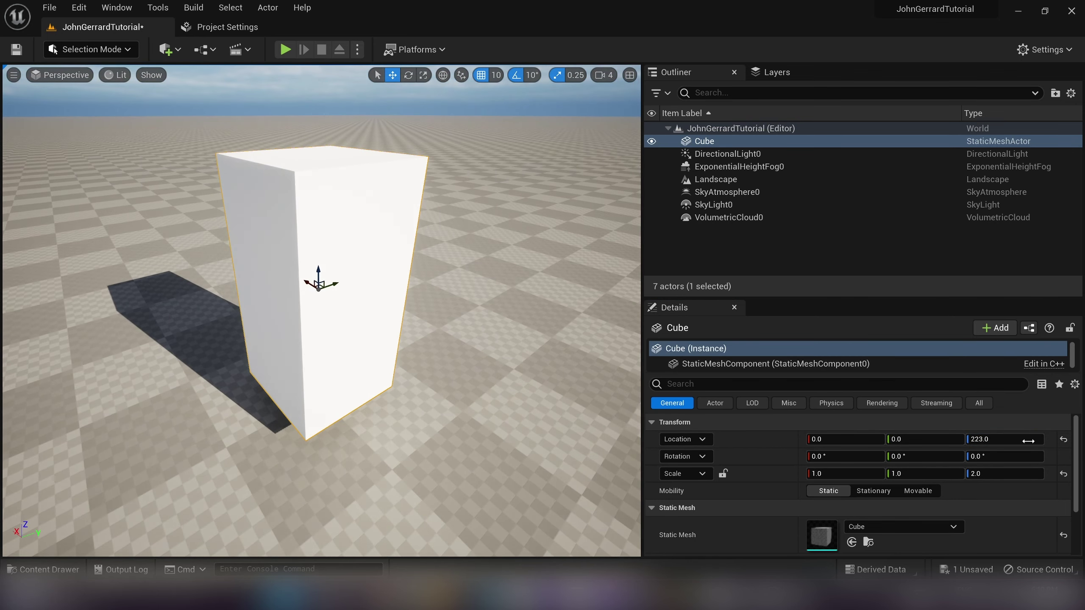
key(End)
- Narrow the cube to a scale of 0.75 in X and Y and deselect it
key(s)
right_drag(430, 448, 384, 409)
key(w)
key(s)
key(w)
right_drag(370, 425, 363, 448)
drag(312, 471, 306, 473)
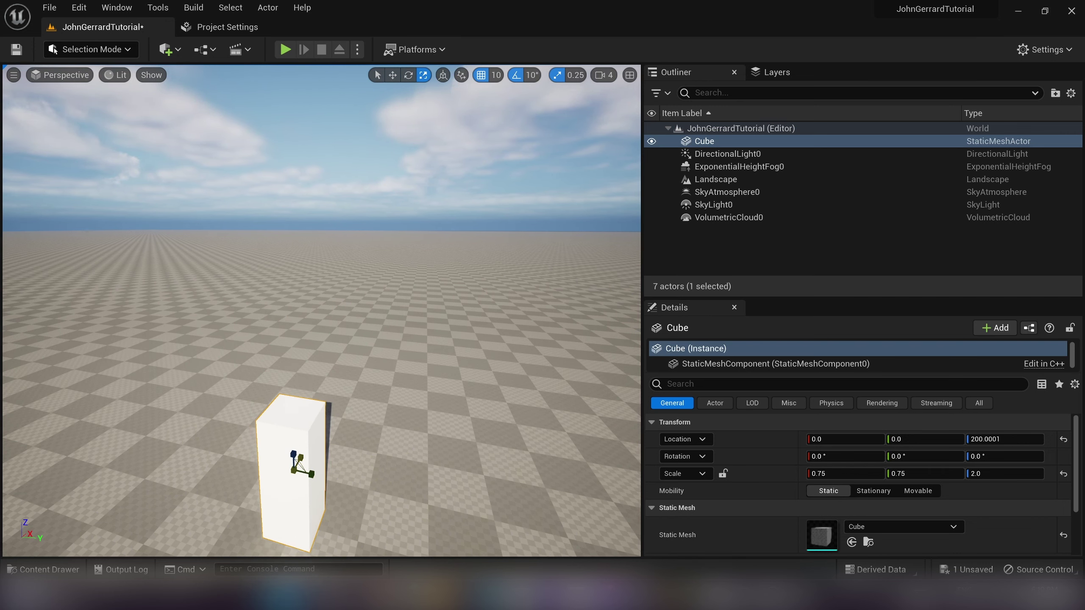
key(s)
right_drag(327, 448, 325, 426)
click(826, 252)
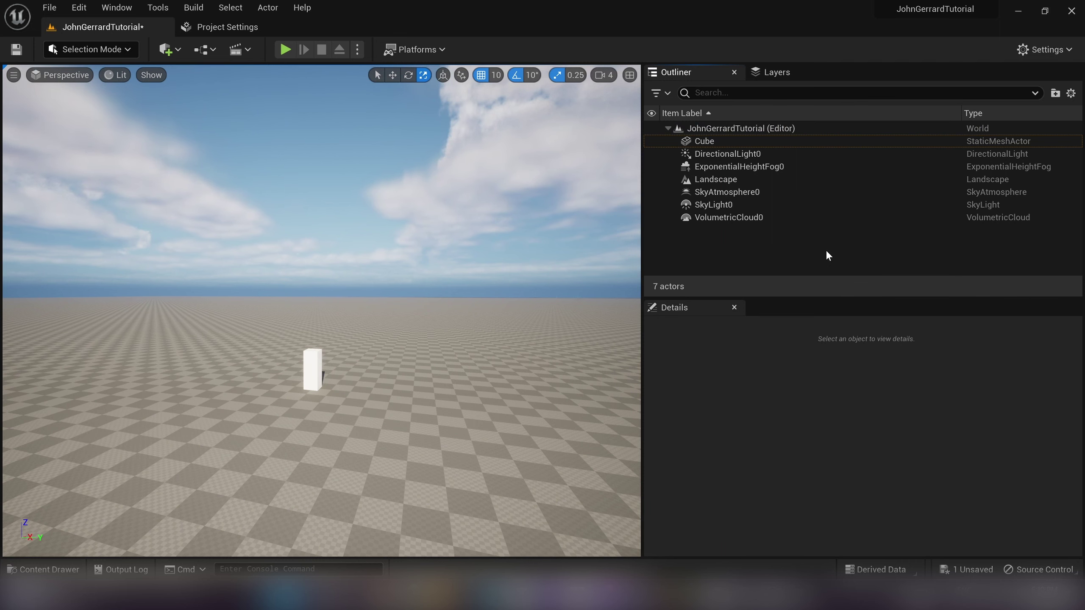
- Switch to Landscape Mode and select the Landscape actor for sculpting
click(98, 51)
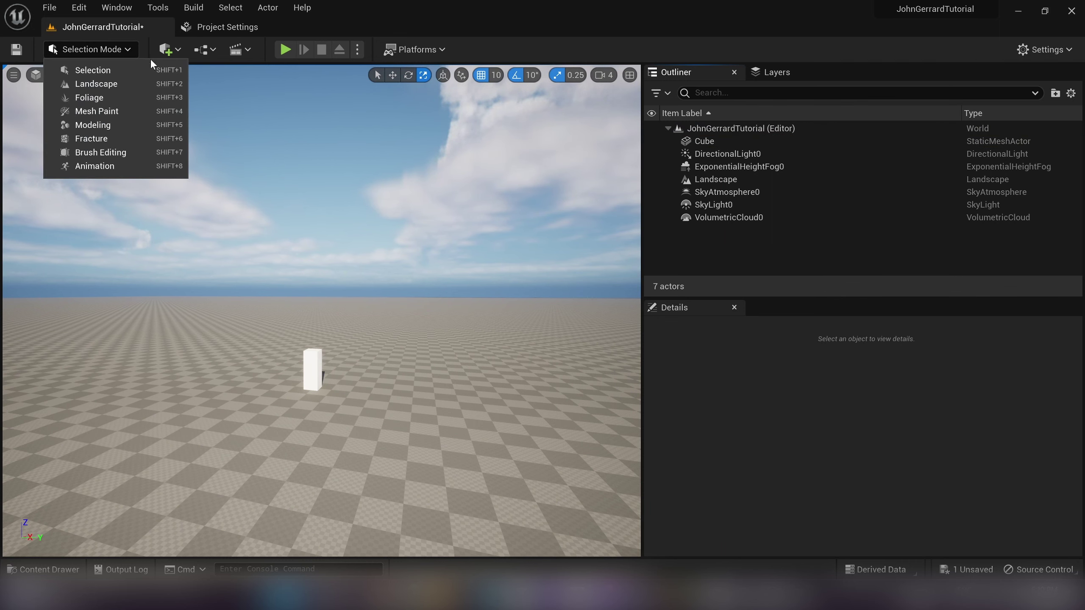
click(116, 87)
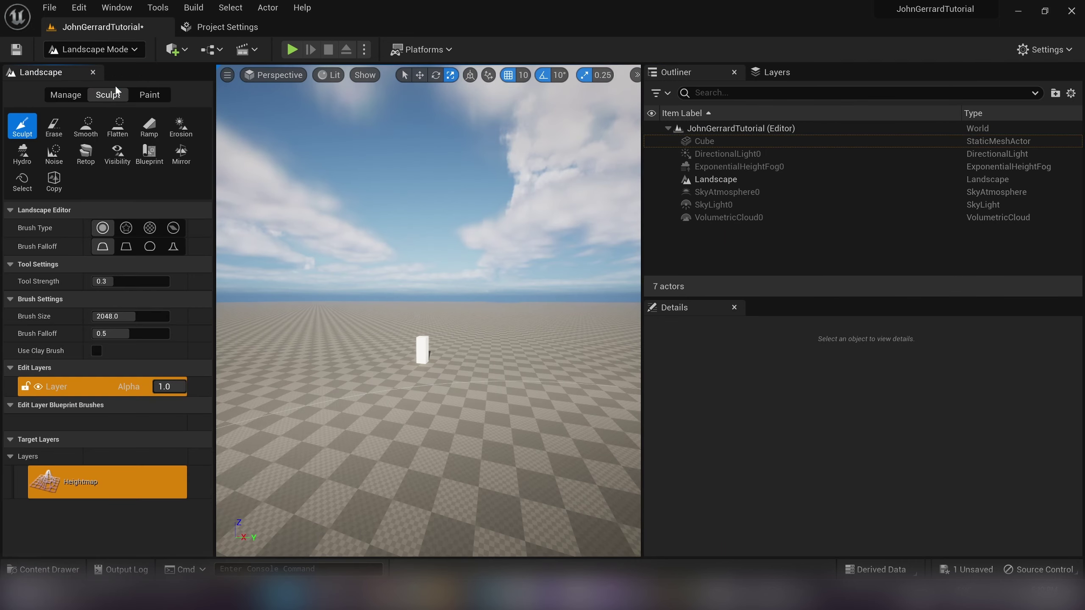
click(721, 179)
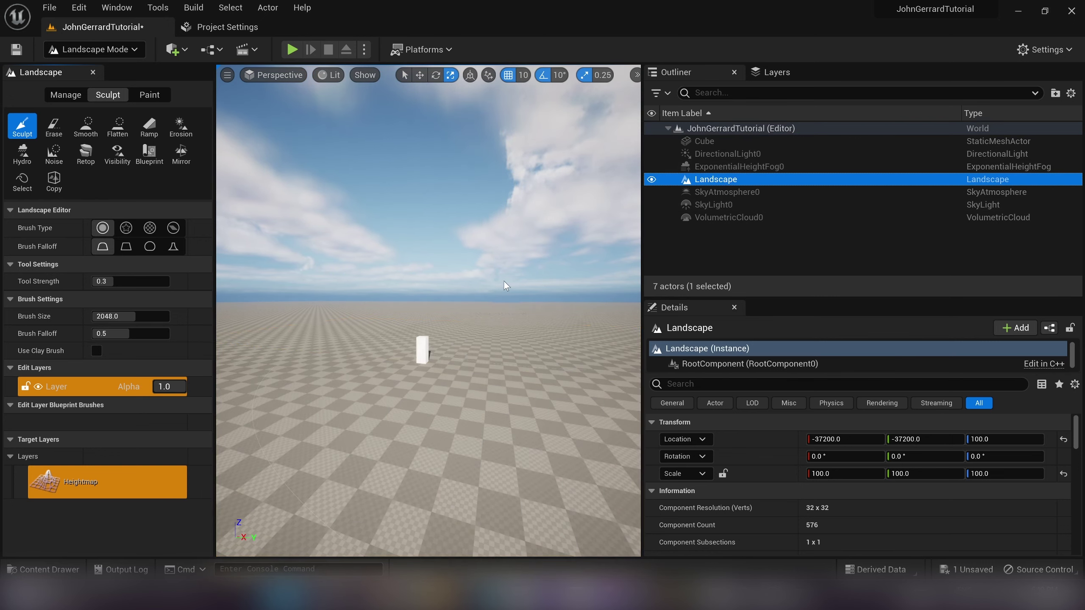
- Try sculpting hills around the cube with tool strength 0.3 and brush size 2048, and undo the strokes
mouse_move(503, 281)
right_down()
mouse_move(510, 239)
mouse_move(530, 368)
mouse_move(504, 278)
right_up()
key(w)
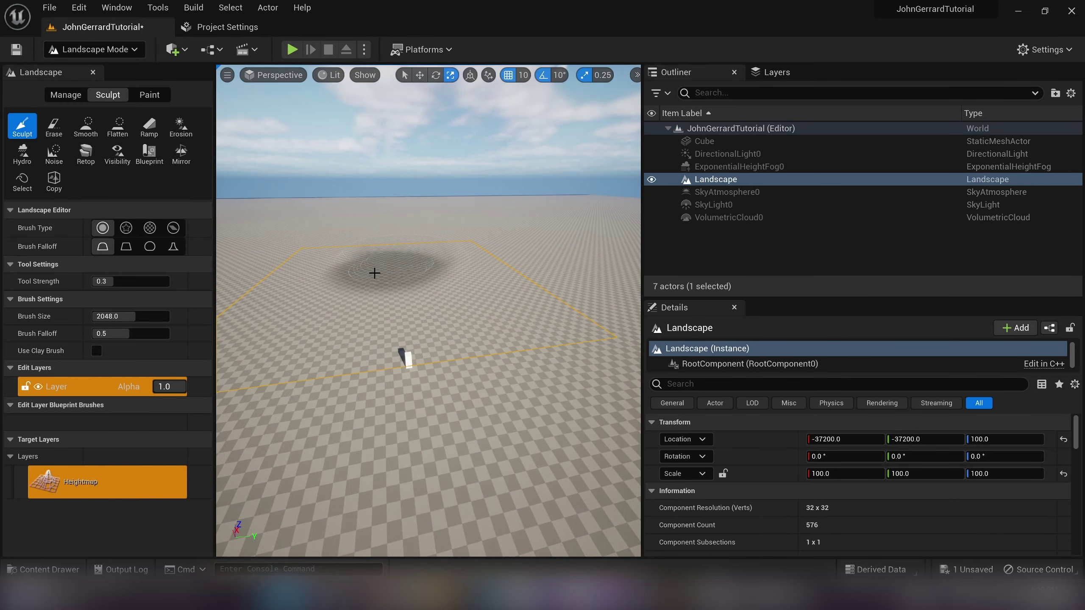
mouse_move(391, 245)
mouse_down()
mouse_move(557, 247)
mouse_move(598, 261)
mouse_up()
key(s)
mouse_move(508, 253)
right_down()
mouse_move(568, 299)
mouse_move(466, 327)
mouse_move(508, 247)
right_up()
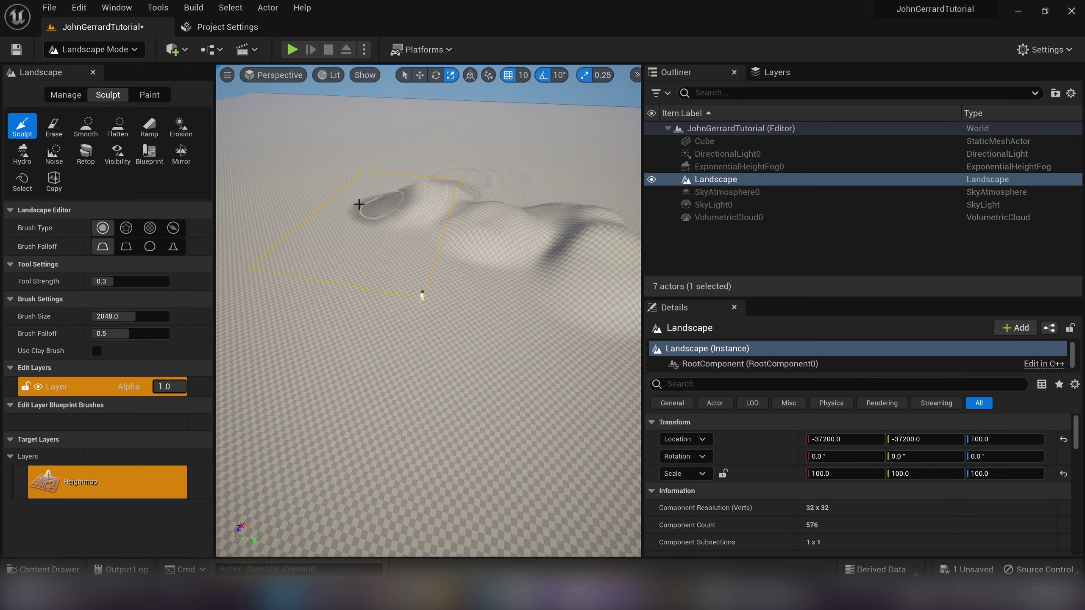
mouse_move(359, 205)
mouse_down()
mouse_move(300, 256)
mouse_move(261, 383)
mouse_move(441, 516)
mouse_move(595, 409)
mouse_move(541, 314)
mouse_move(522, 228)
mouse_up()
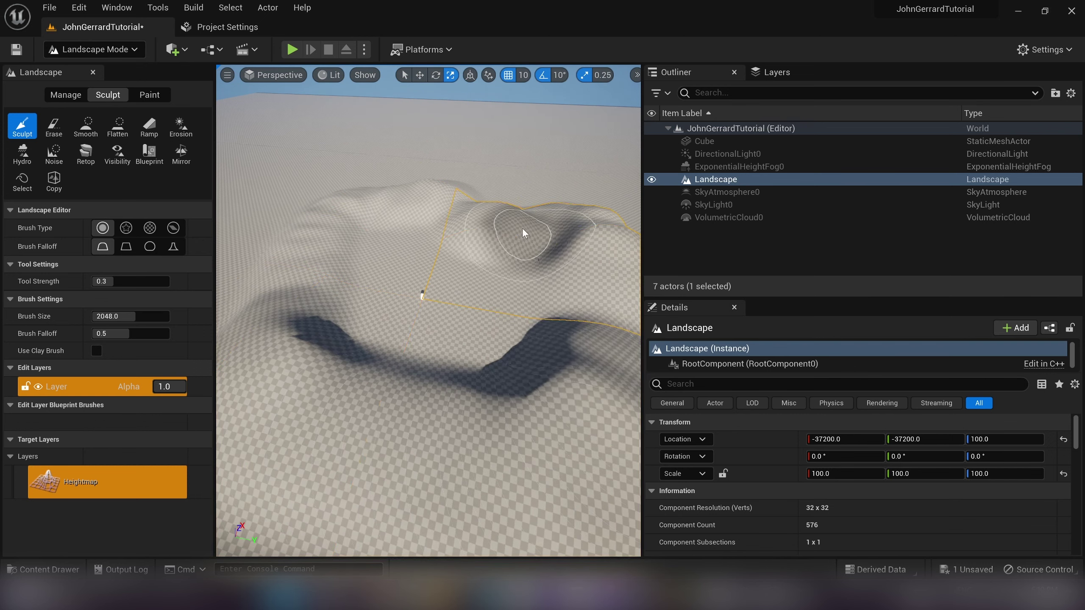
key(ctrl+z)
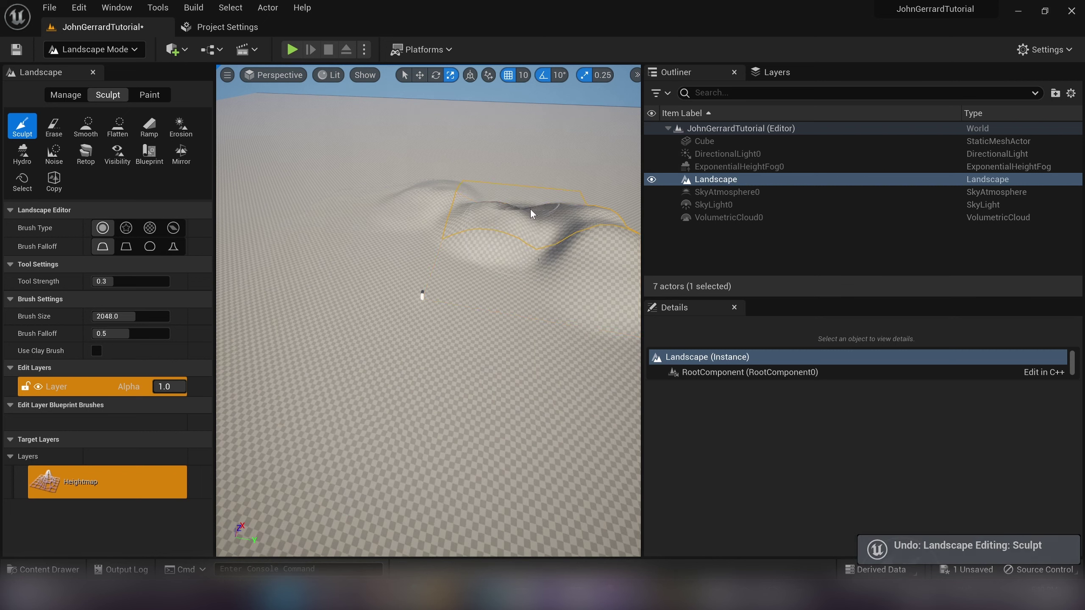
key(ctrl+z)
- Sculpt a low hill beyond the cube and raise a steep peak beside it with tool strength about 0.49
mouse_move(530, 208)
mouse_down()
mouse_move(457, 240)
mouse_move(506, 175)
mouse_move(466, 174)
mouse_move(540, 252)
mouse_move(593, 240)
mouse_up()
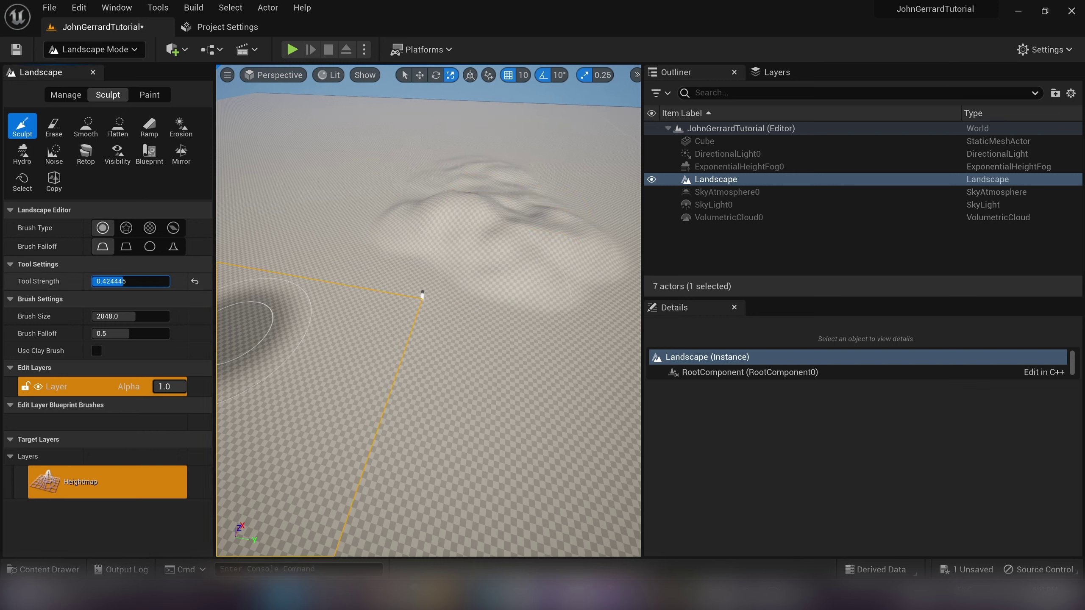
drag(122, 281, 128, 282)
mouse_move(326, 225)
mouse_down()
mouse_move(318, 203)
mouse_move(340, 191)
mouse_move(342, 203)
mouse_up()
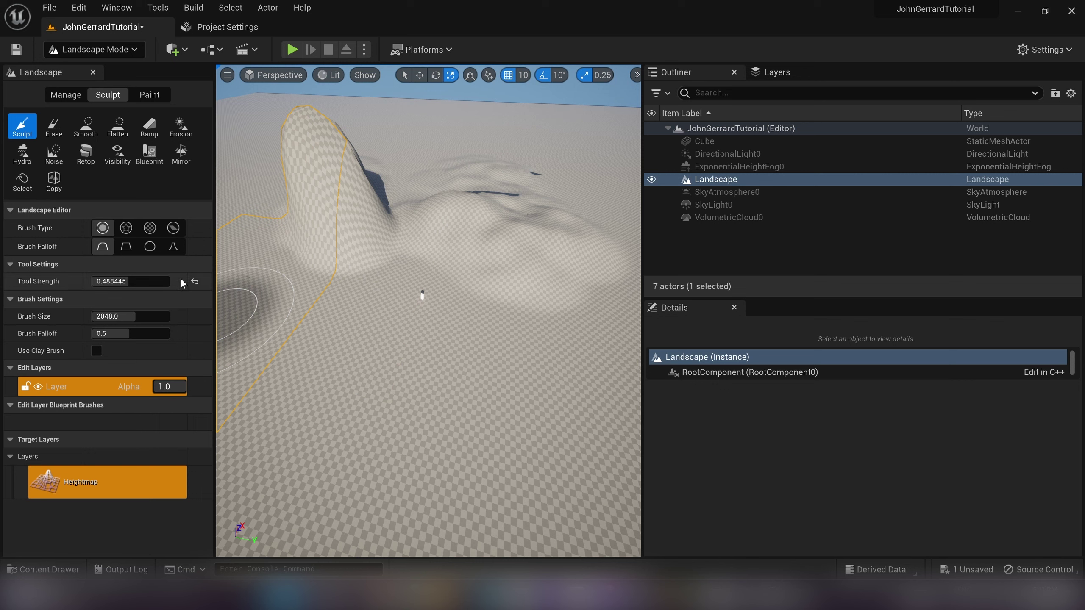
- Sculpt a second tall peak behind the cube with brush size about 2927, and reduce the brush size to about 800
drag(137, 318, 147, 318)
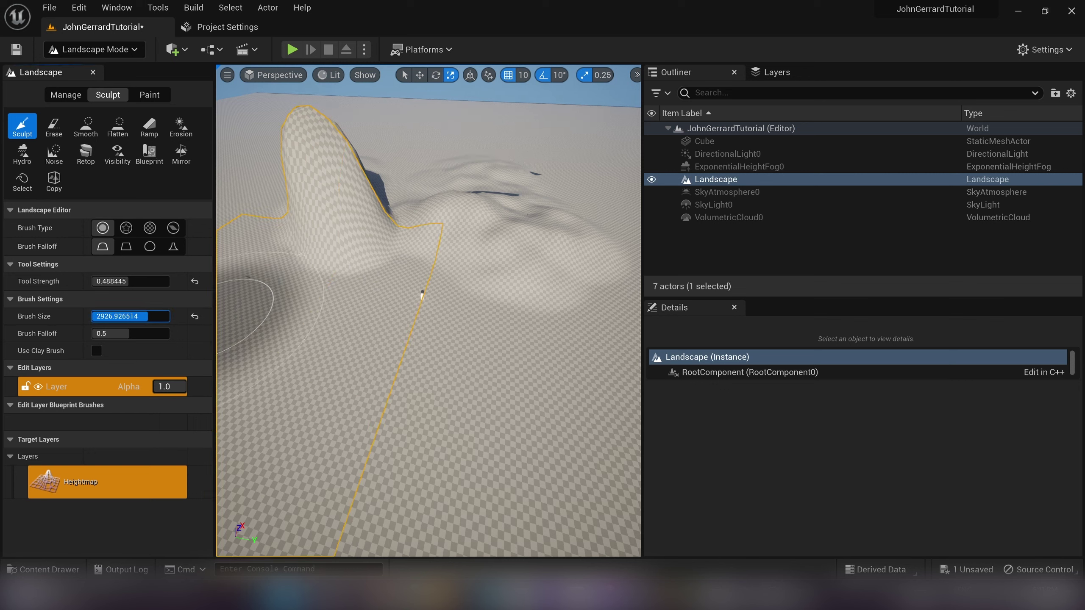
mouse_move(390, 141)
mouse_down()
mouse_move(438, 170)
mouse_move(436, 158)
mouse_move(412, 205)
mouse_move(317, 240)
mouse_up()
drag(147, 316, 110, 316)
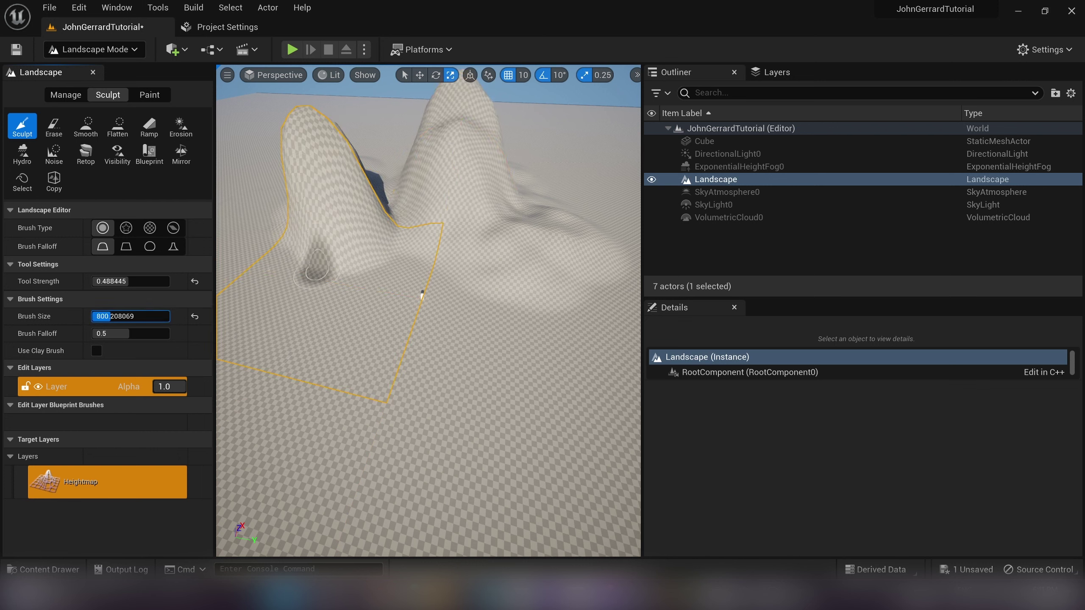
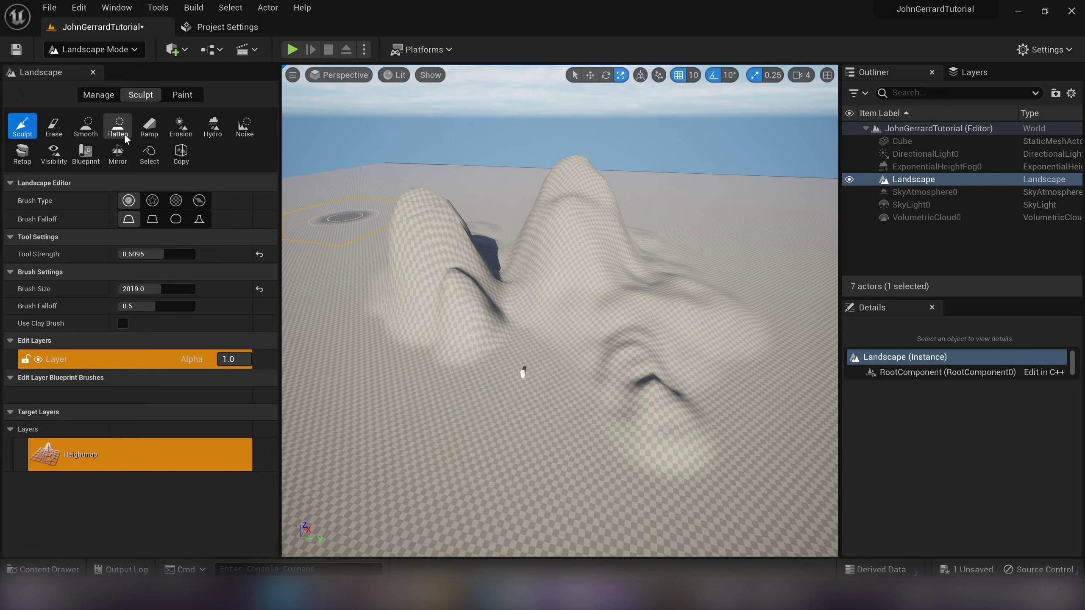
- Remove the sculpted peaks around the cube with the Erase tool
click(54, 126)
mouse_move(586, 328)
mouse_down()
mouse_move(443, 359)
mouse_move(427, 277)
mouse_move(412, 295)
mouse_up()
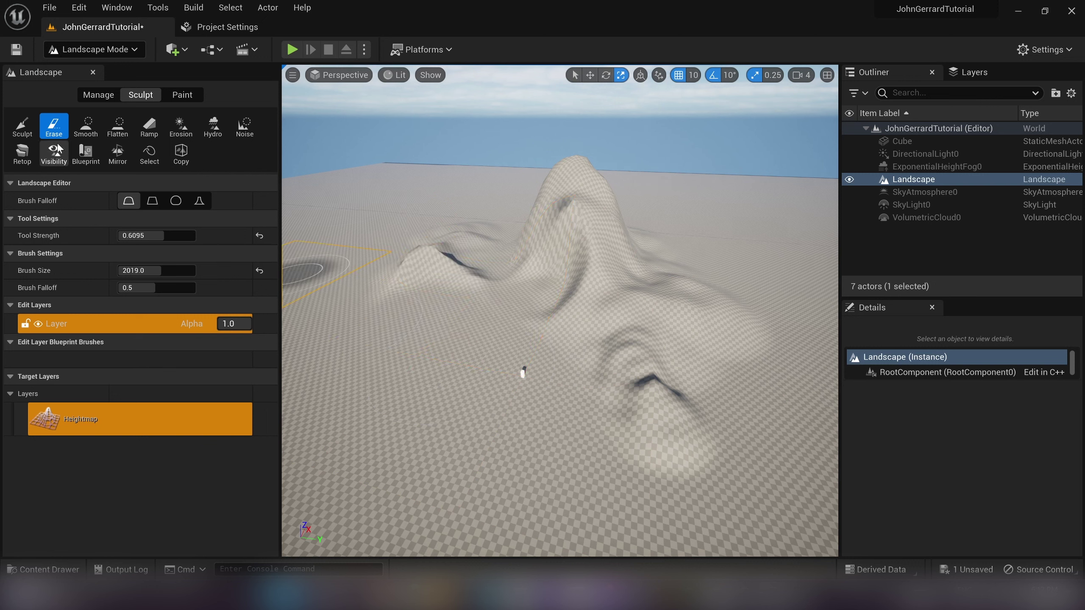
drag(566, 254, 440, 283)
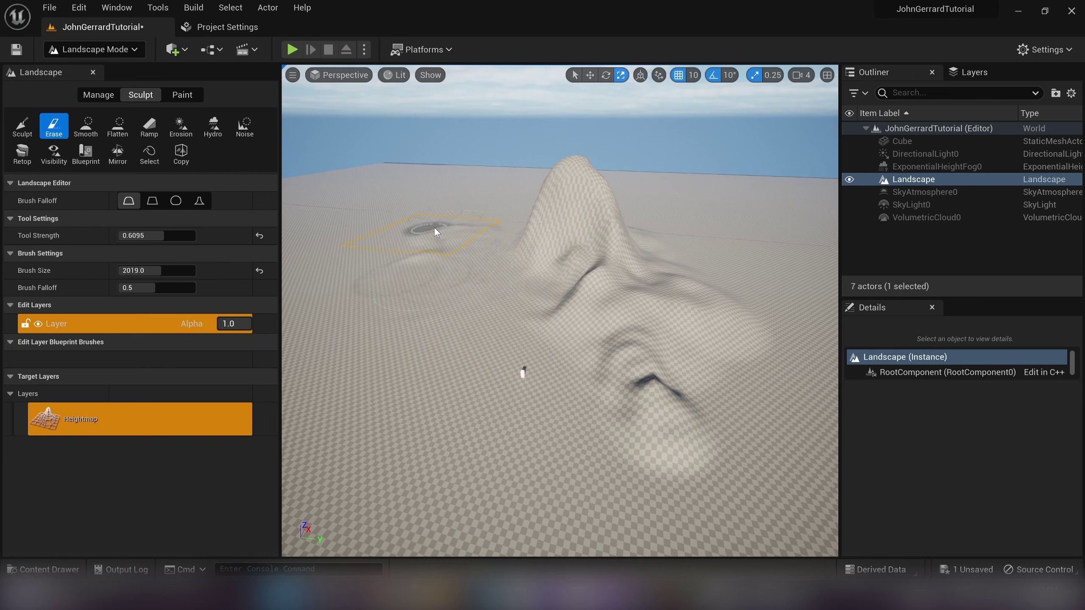
mouse_move(435, 233)
mouse_down()
mouse_move(734, 239)
mouse_move(760, 293)
mouse_move(733, 345)
mouse_move(666, 295)
mouse_move(612, 322)
mouse_move(580, 288)
mouse_up()
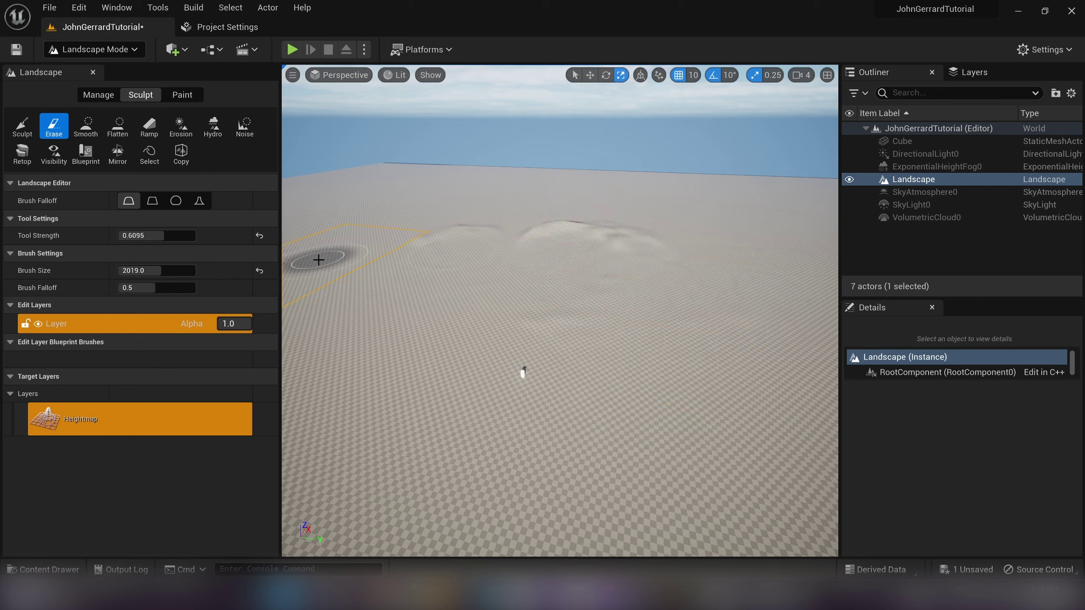
- Enlarge the Erase brush to a size of 7883 to level the remaining bumps, and shrink the brush again
key(bracketright)
key(bracketright)
key(bracketright)
key(bracketright)
key(bracketright)
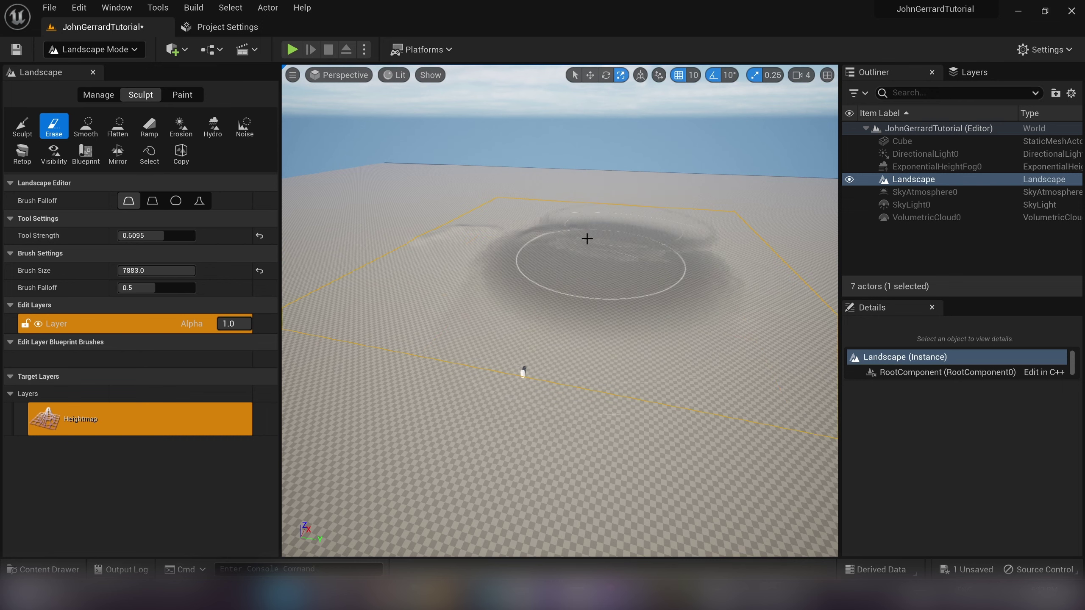
key(bracketleft)
key(bracketleft)
key(bracketleft)
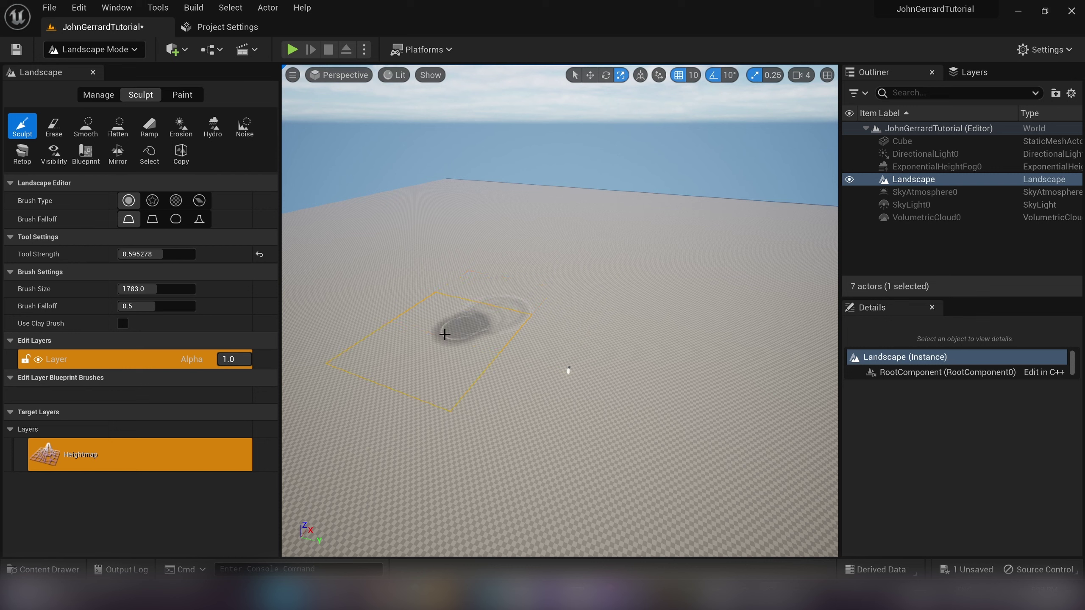
- Enlarge the Sculpt brush to a size of 2387, try raising a hill to one side of the cube and undo it
key(bracketright)
key(bracketright)
key(bracketright)
key(bracketright)
key(bracketright)
key(bracketright)
mouse_move(365, 373)
mouse_down()
mouse_move(422, 320)
mouse_move(546, 255)
mouse_up()
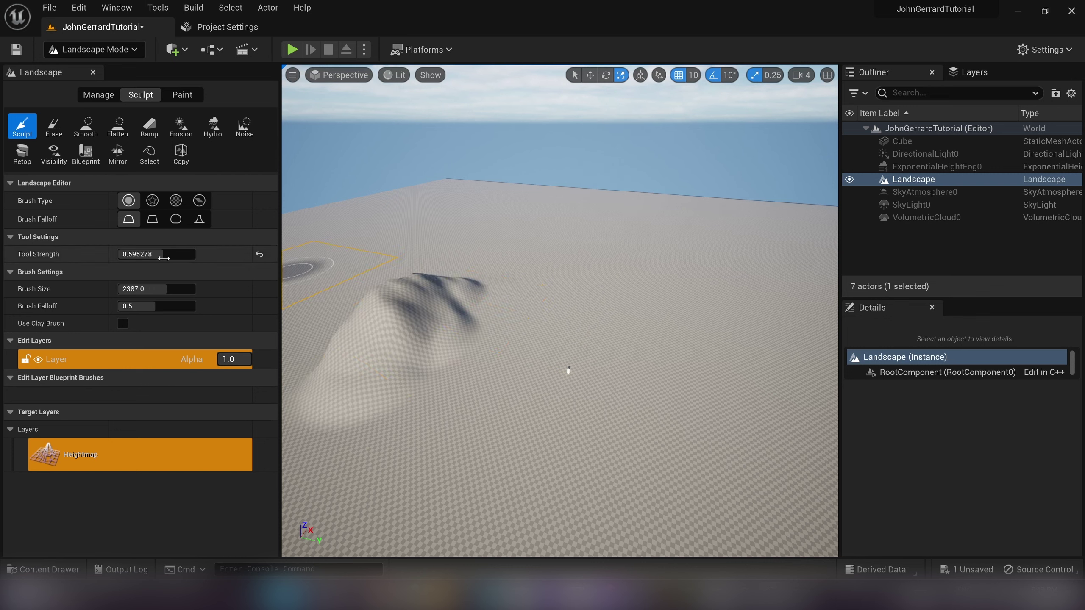
key(ctrl+z)
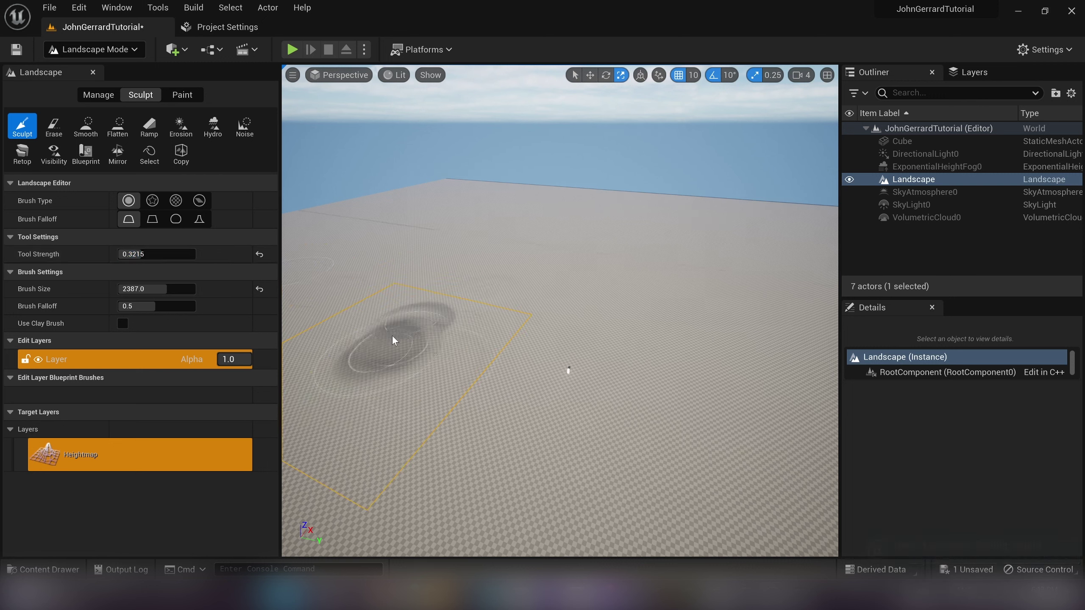
- Sculpt a chain of hills along one side of the cube and behind it, undoing the last peak raised at the back
drag(392, 338, 467, 292)
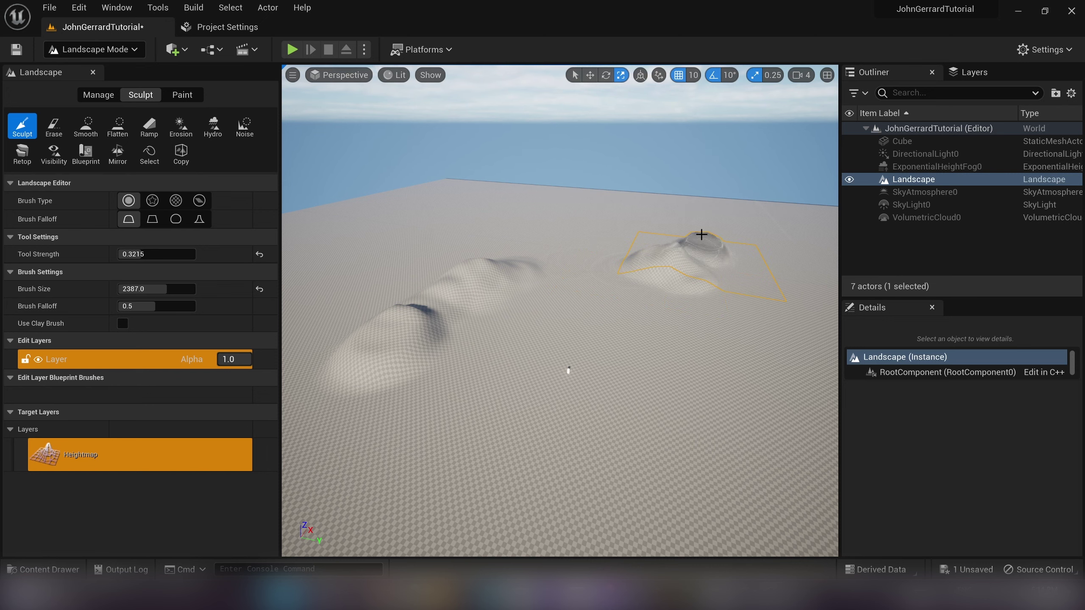
right_drag(671, 287, 731, 263)
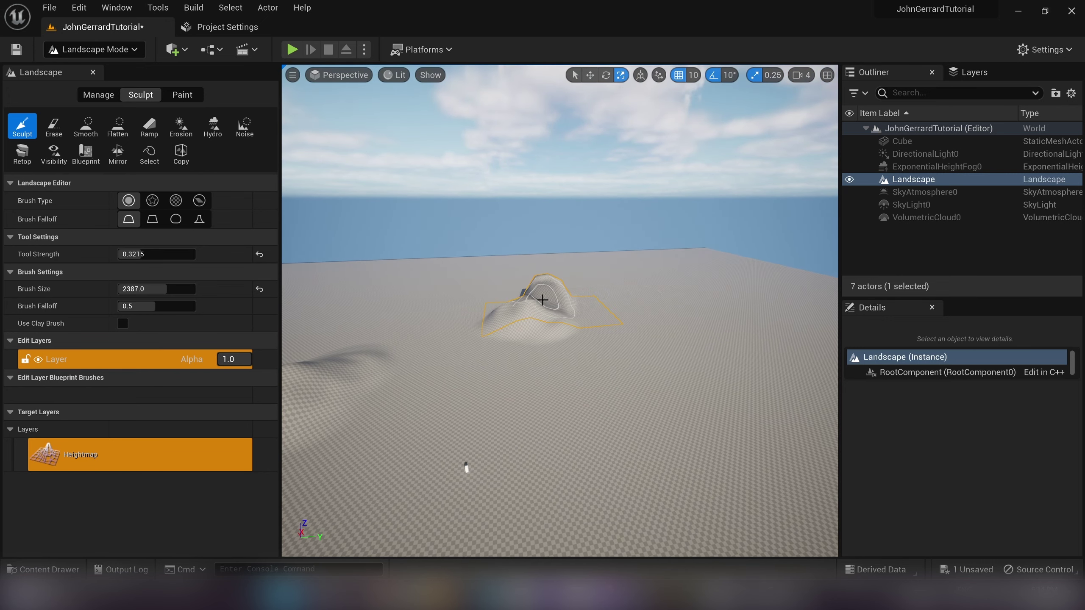
key(ctrl+z)
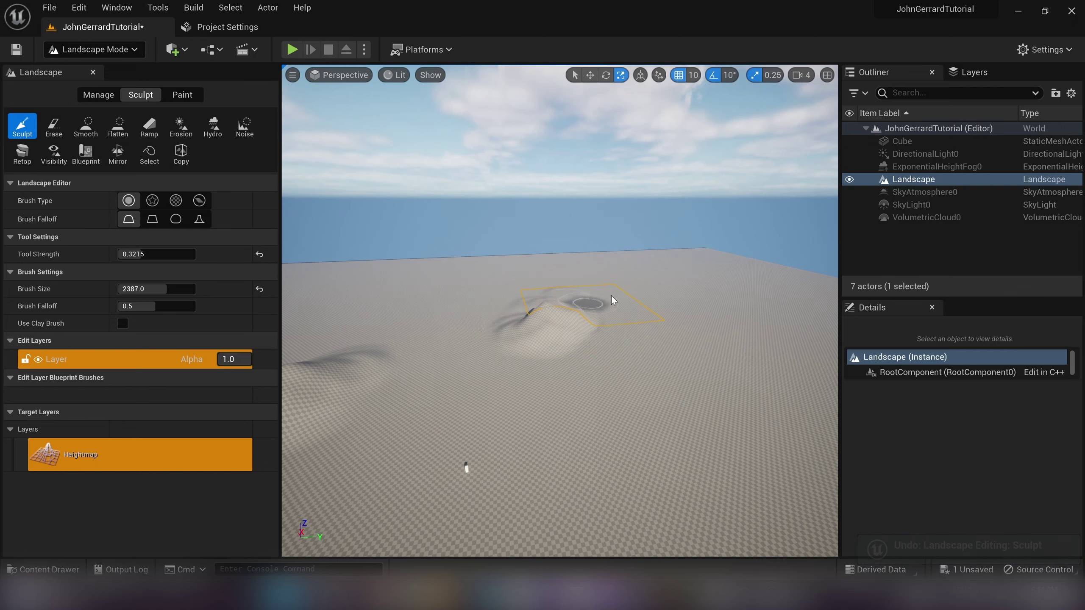
- Raise a ridge of connected hills along the opposite side of the cube, undoing the strokes that miss the intended shape
right_drag(642, 415, 642, 451)
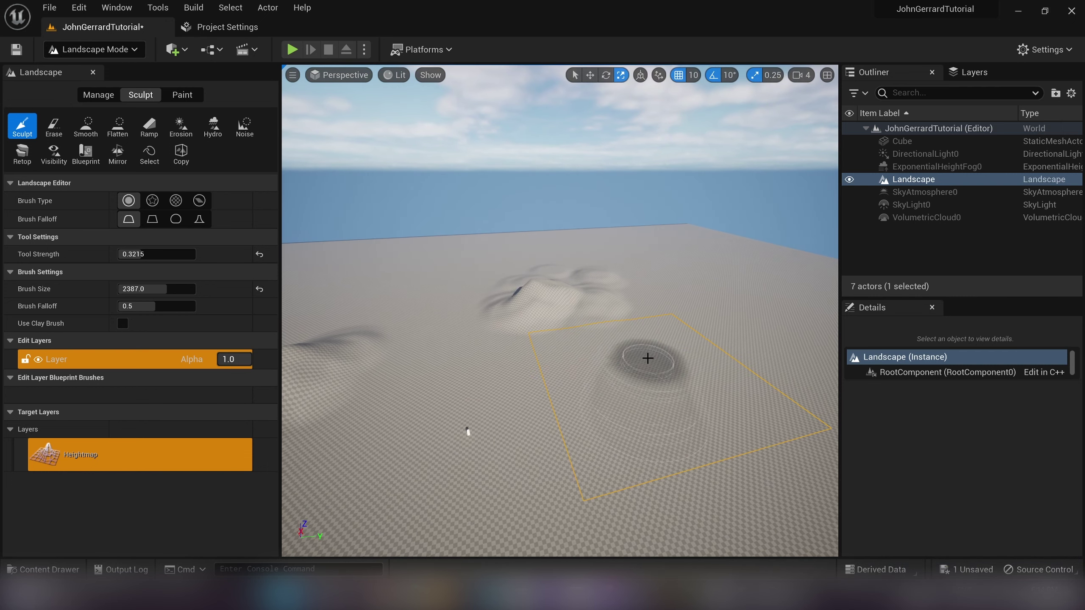
drag(677, 482, 684, 370)
key(ctrl+z)
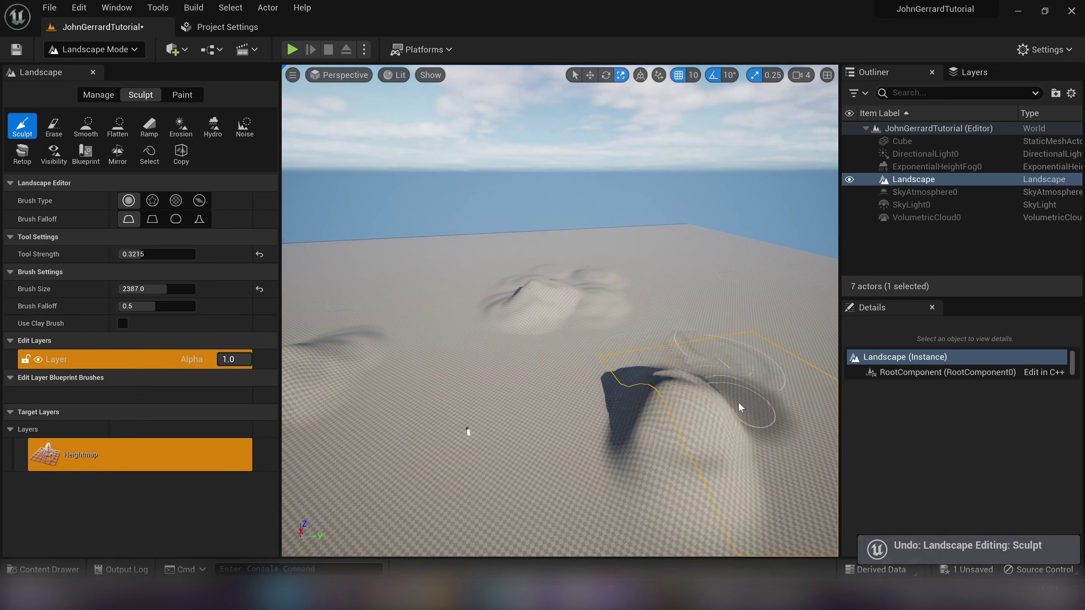
drag(703, 370, 636, 361)
mouse_move(637, 361)
right_down()
mouse_move(683, 377)
mouse_move(697, 397)
right_up()
drag(620, 440, 670, 369)
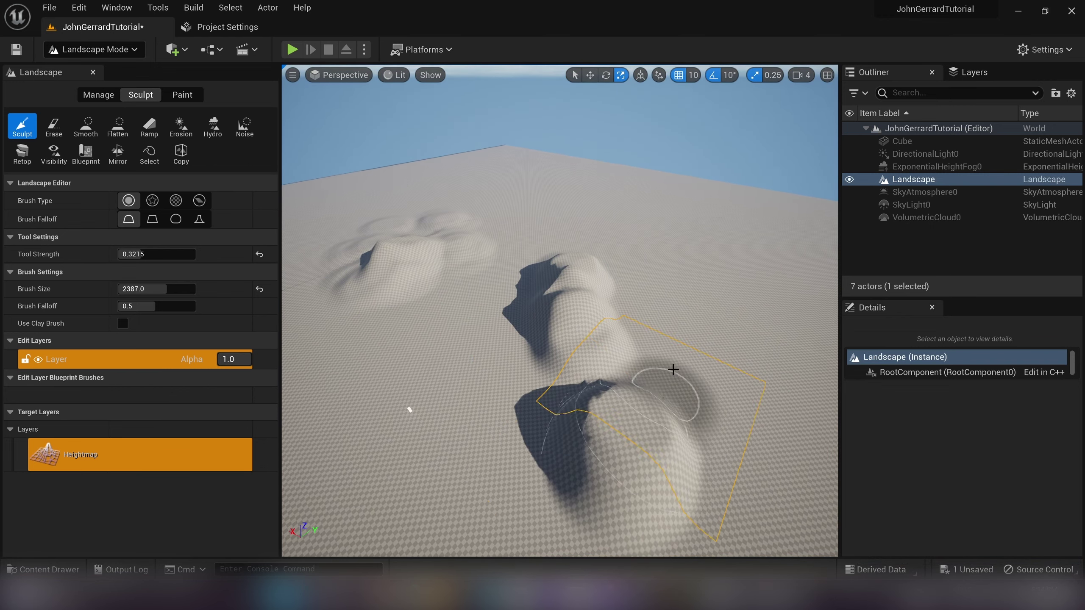
right_drag(651, 384, 673, 390)
key(ctrl+z)
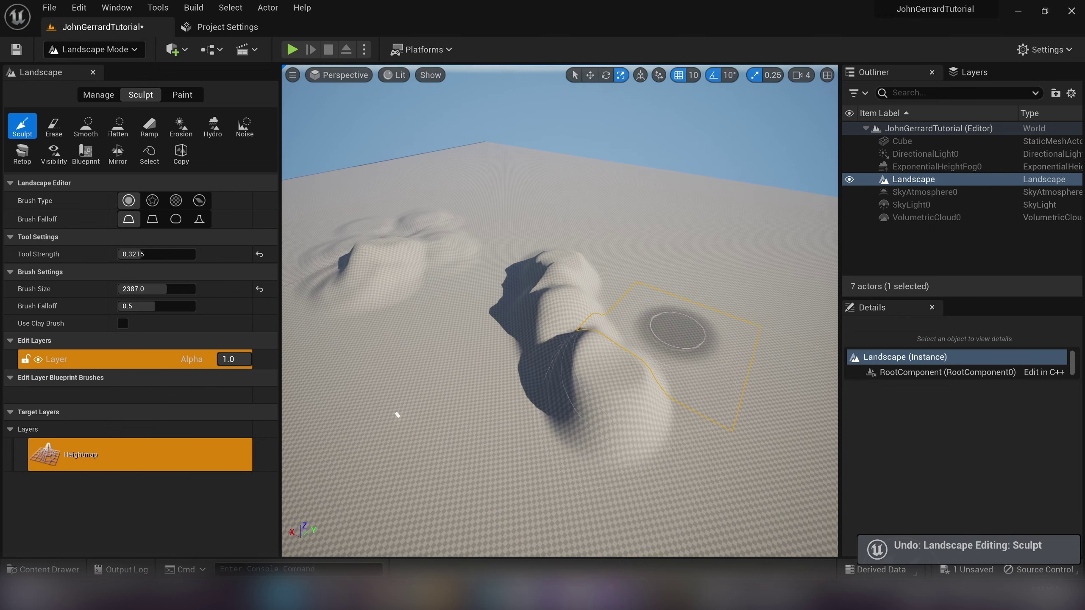
- Sculpt additional hills at the near end of the valley and beyond the far end of the ridge
right_drag(670, 322, 653, 356)
drag(643, 391, 644, 405)
right_drag(644, 404, 581, 424)
click(487, 420)
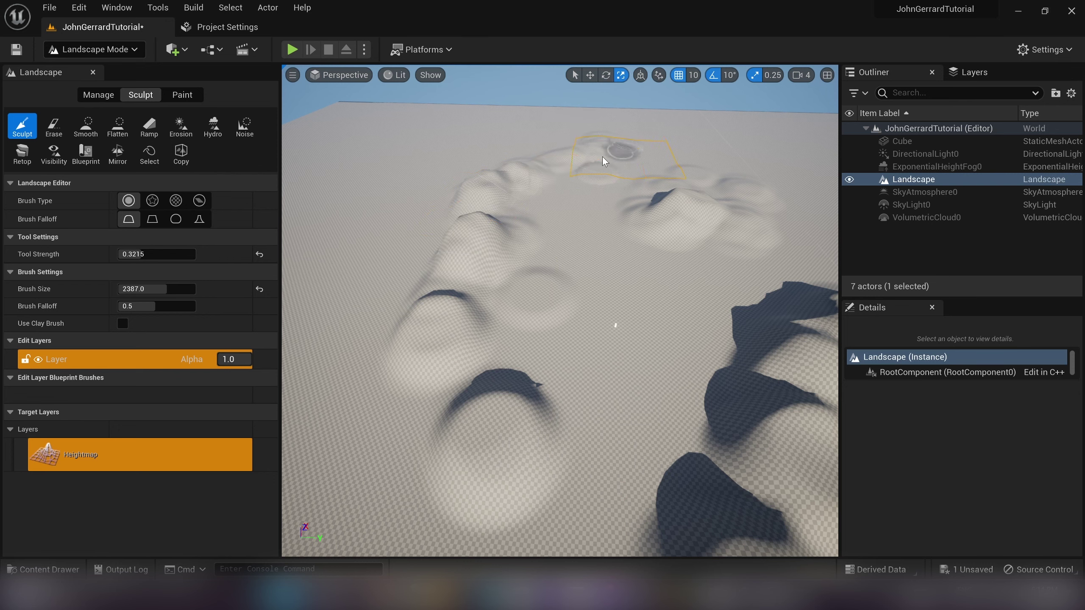
right_drag(676, 142, 641, 145)
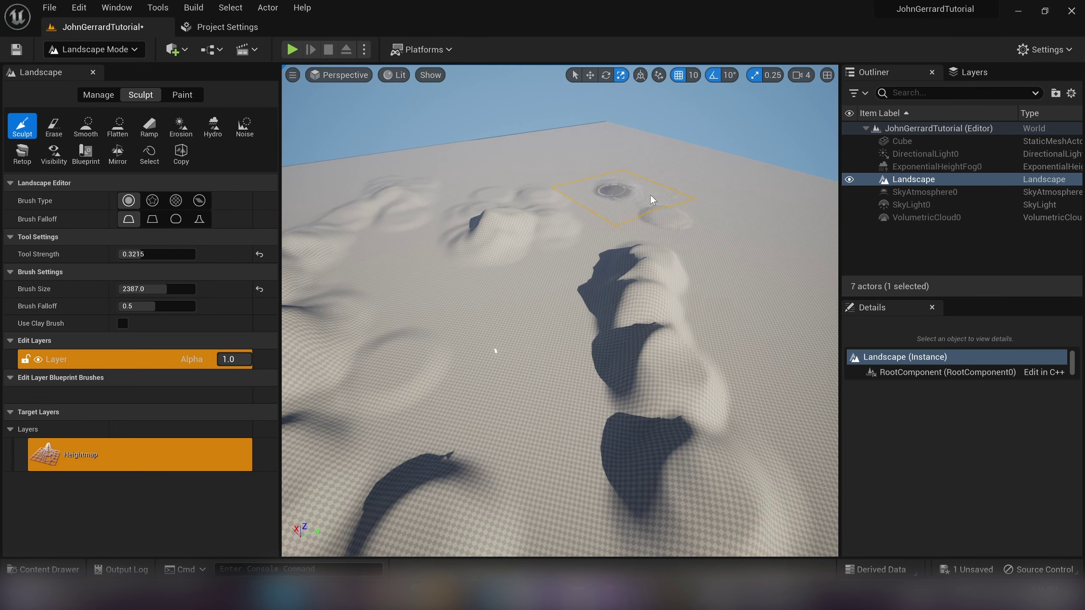
drag(660, 197, 664, 203)
right_drag(664, 203, 667, 240)
- Try the spherical, tip and linear brush falloffs on test mounds beside the cube, undoing each one
click(179, 221)
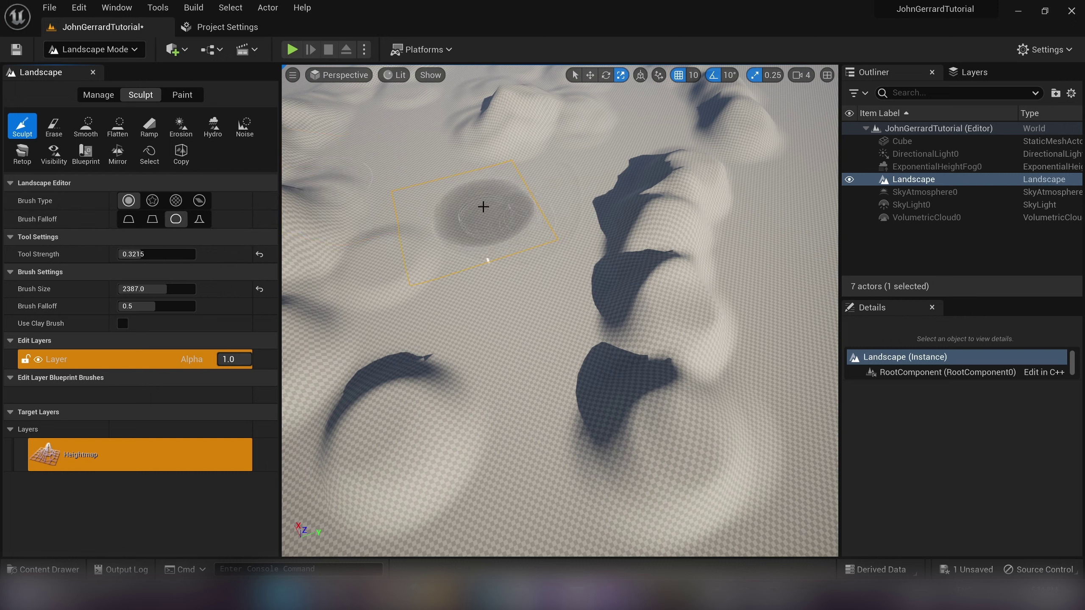
mouse_move(497, 194)
mouse_down()
mouse_move(607, 160)
mouse_move(534, 180)
mouse_move(457, 166)
mouse_up()
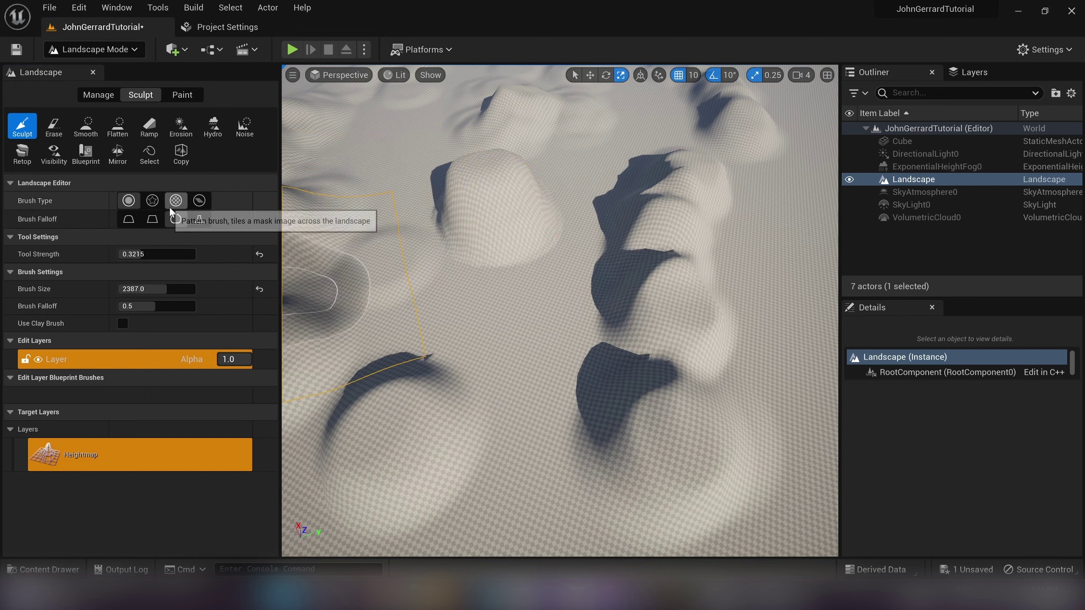
key(ctrl+z)
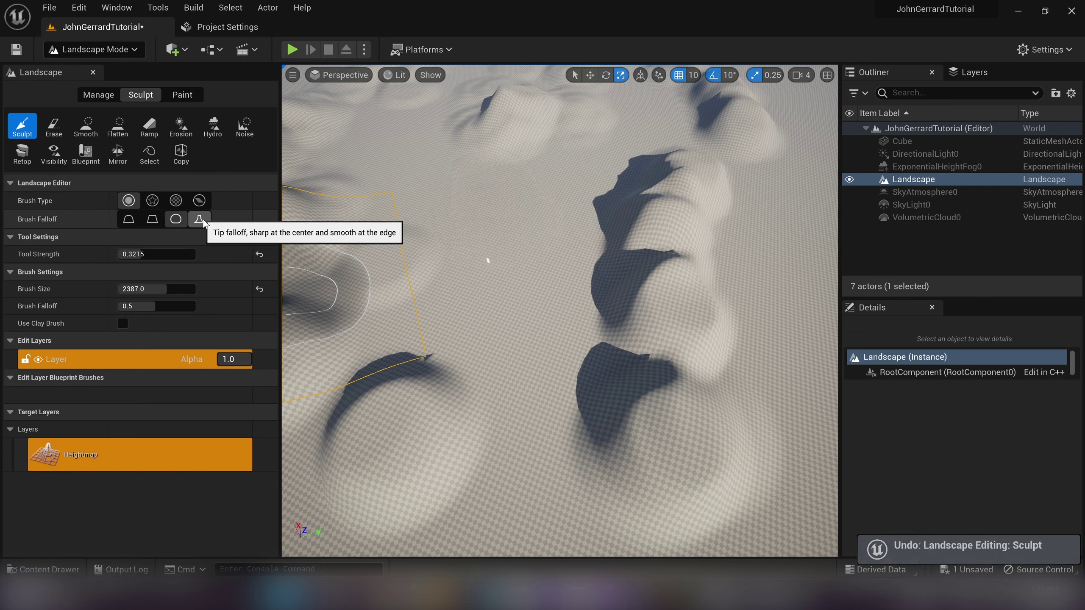
click(199, 219)
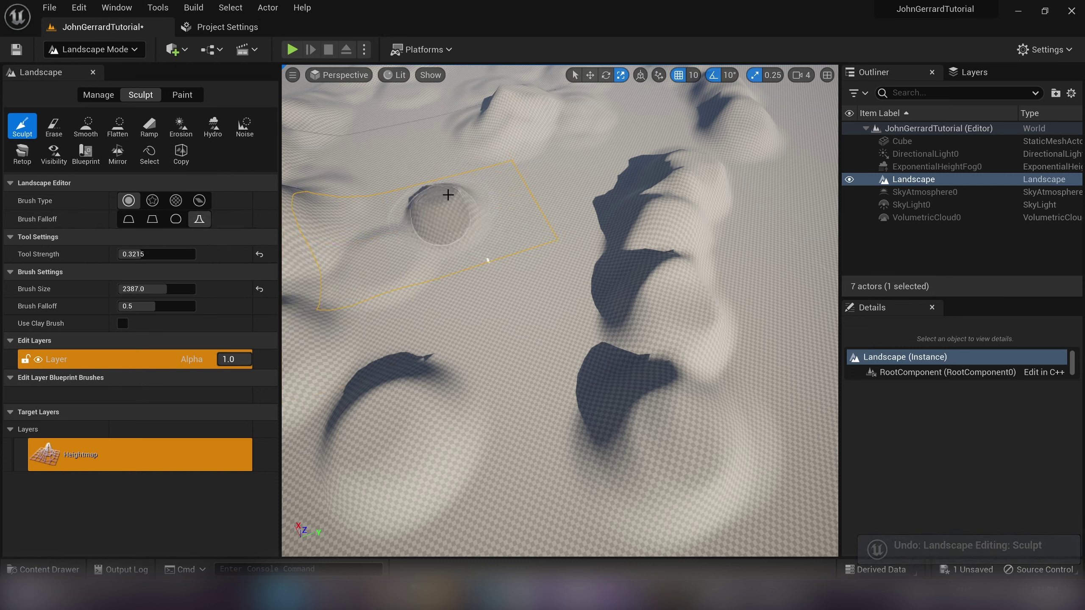
drag(448, 195, 574, 189)
key(ctrl+z)
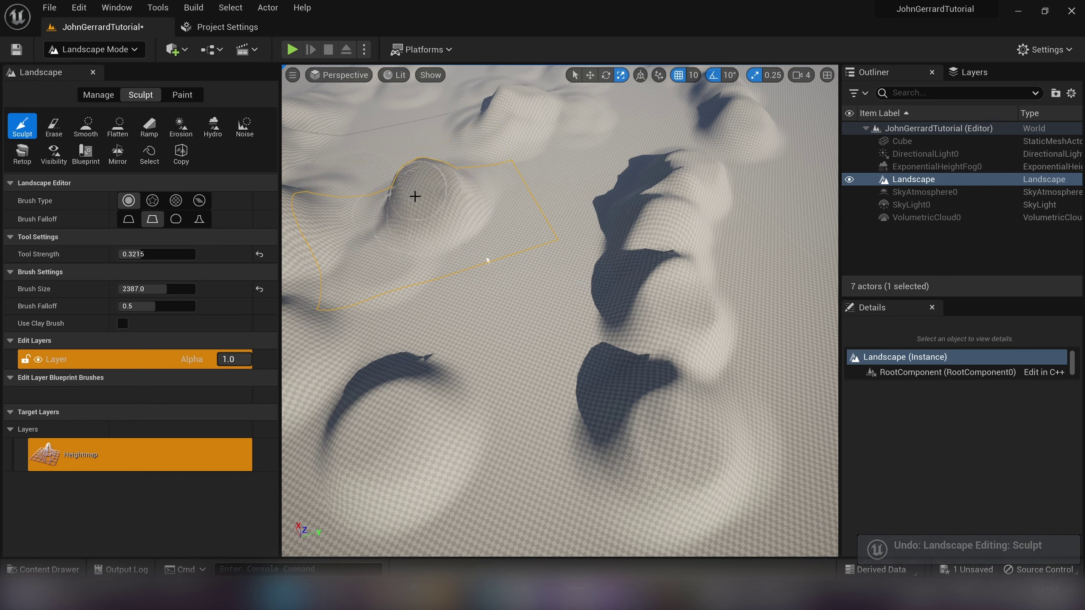
right_drag(570, 212, 530, 141)
key(ctrl+z)
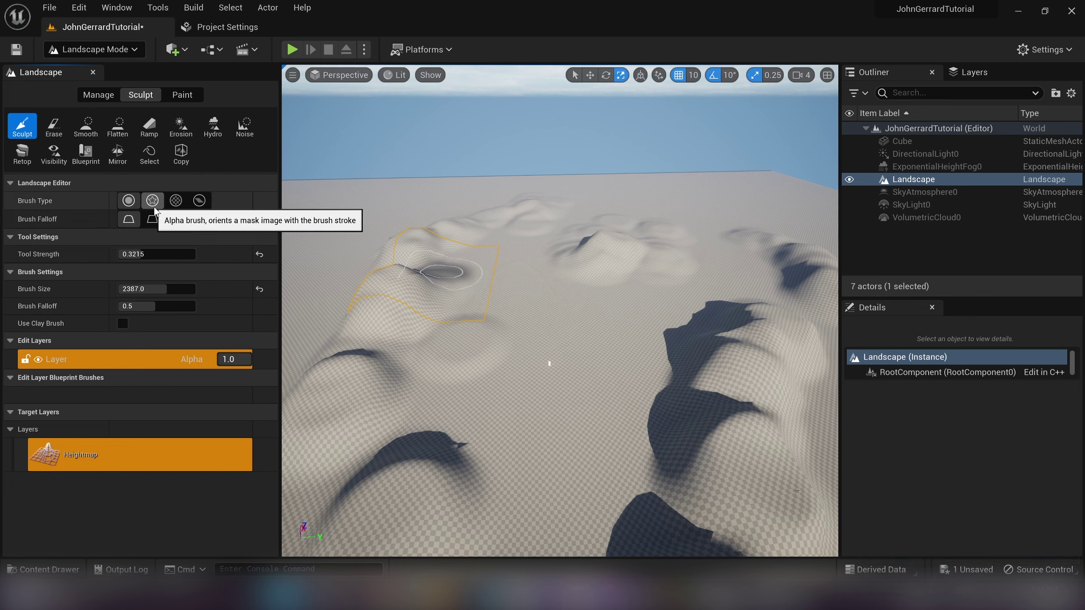
- Sculpt more height with the smooth falloff to fill out the hill chains at the near end of the valley
mouse_move(535, 240)
right_down()
mouse_move(577, 205)
mouse_move(561, 237)
right_up()
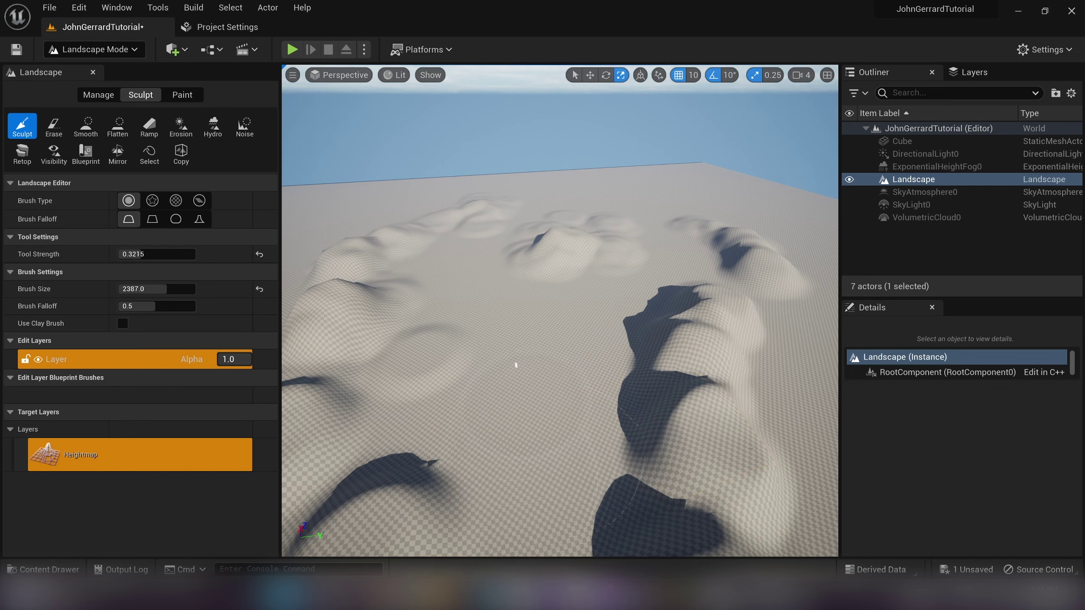
mouse_move(563, 453)
right_down()
mouse_move(557, 505)
mouse_move(554, 488)
right_up()
right_drag(609, 320, 614, 306)
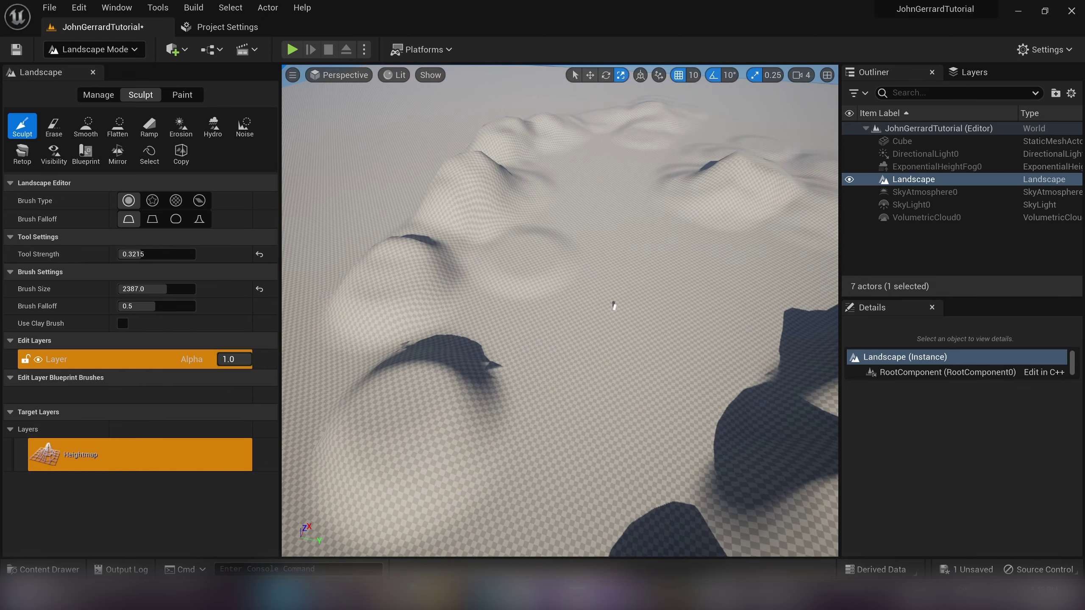
right_drag(307, 193, 366, 189)
drag(337, 399, 355, 364)
right_drag(386, 318, 457, 322)
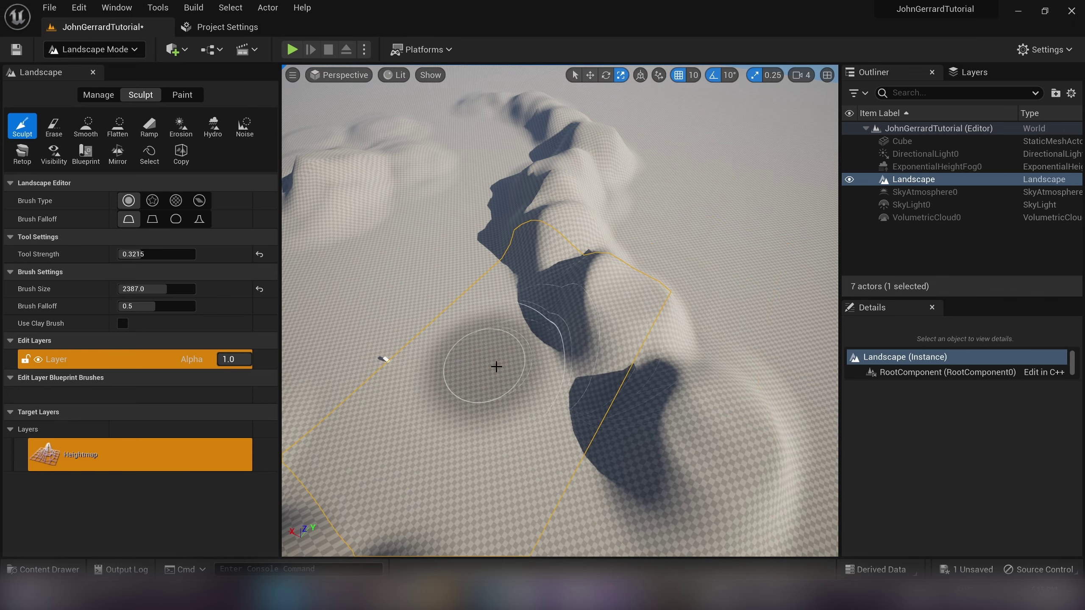
right_drag(324, 209, 310, 160)
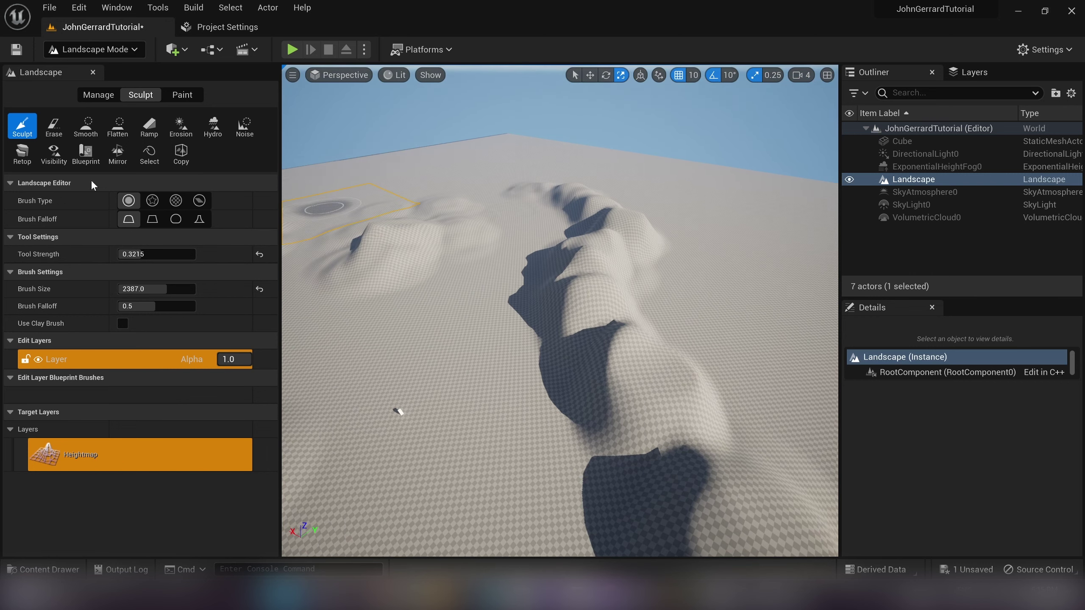
- Soften the ridge, the back hill and the opposite hill chain around the cube with the Smooth tool
click(87, 126)
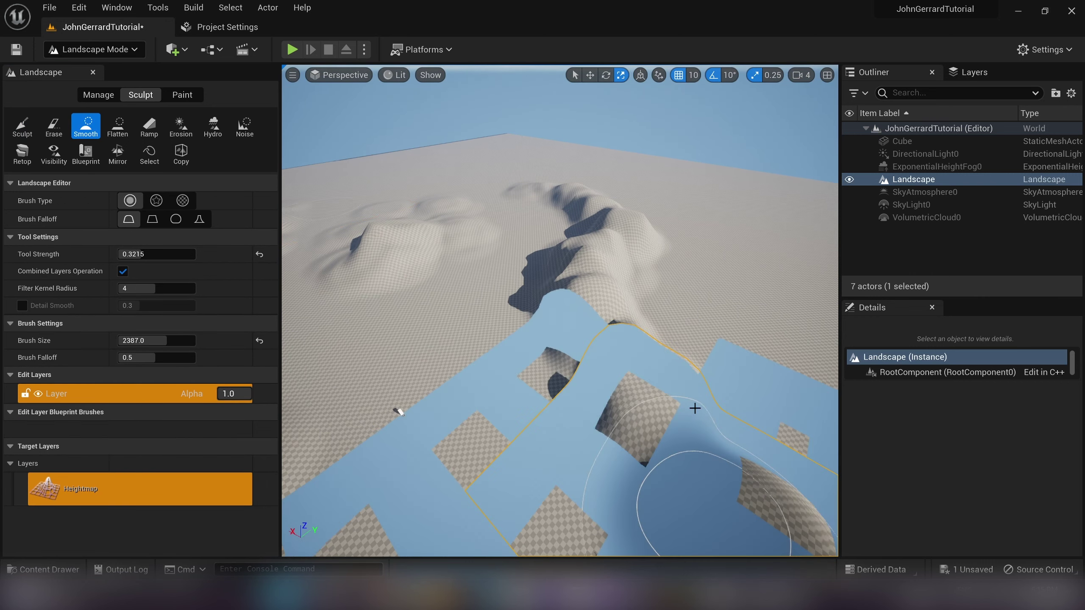
drag(597, 332, 598, 195)
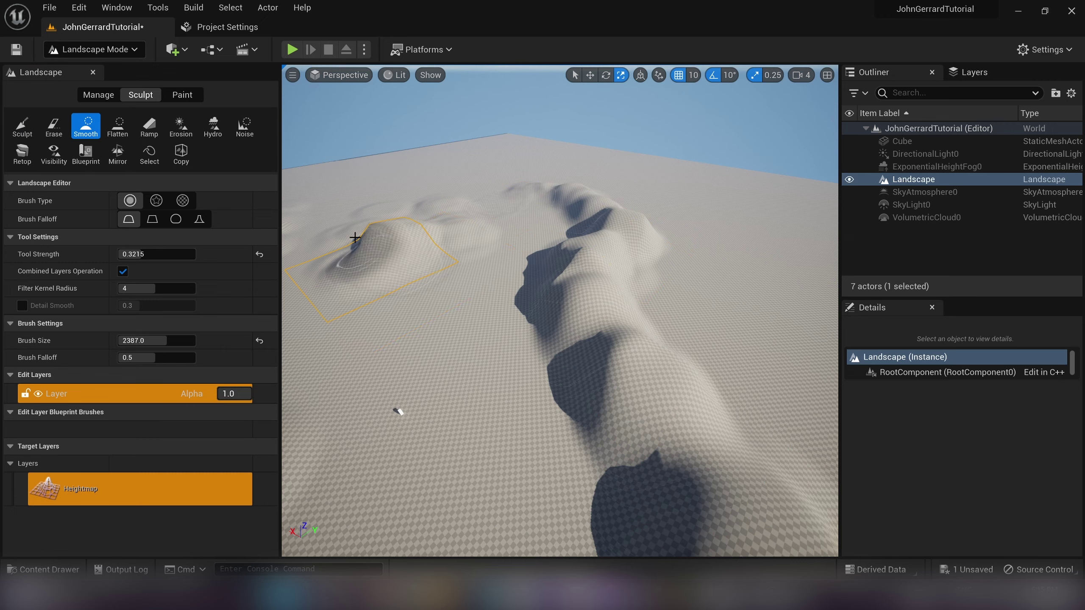
right_drag(523, 134, 478, 176)
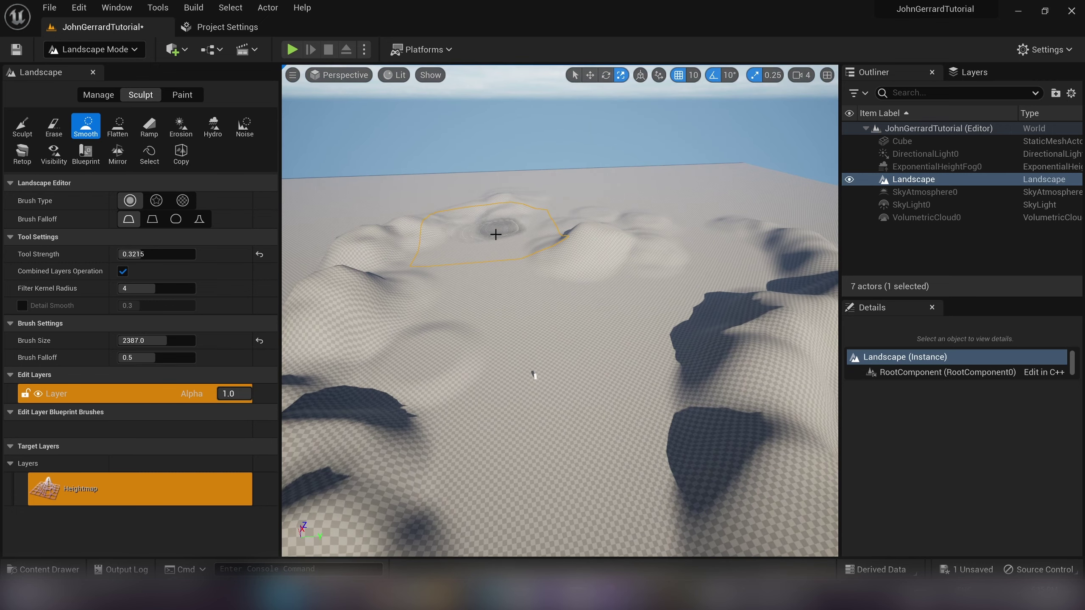
mouse_move(363, 277)
mouse_down()
mouse_move(331, 294)
mouse_move(361, 241)
mouse_move(333, 303)
mouse_move(445, 388)
mouse_move(468, 320)
mouse_move(433, 298)
mouse_up()
right_drag(433, 298, 376, 318)
mouse_move(479, 297)
mouse_down()
mouse_move(500, 305)
mouse_move(476, 317)
mouse_move(420, 401)
mouse_up()
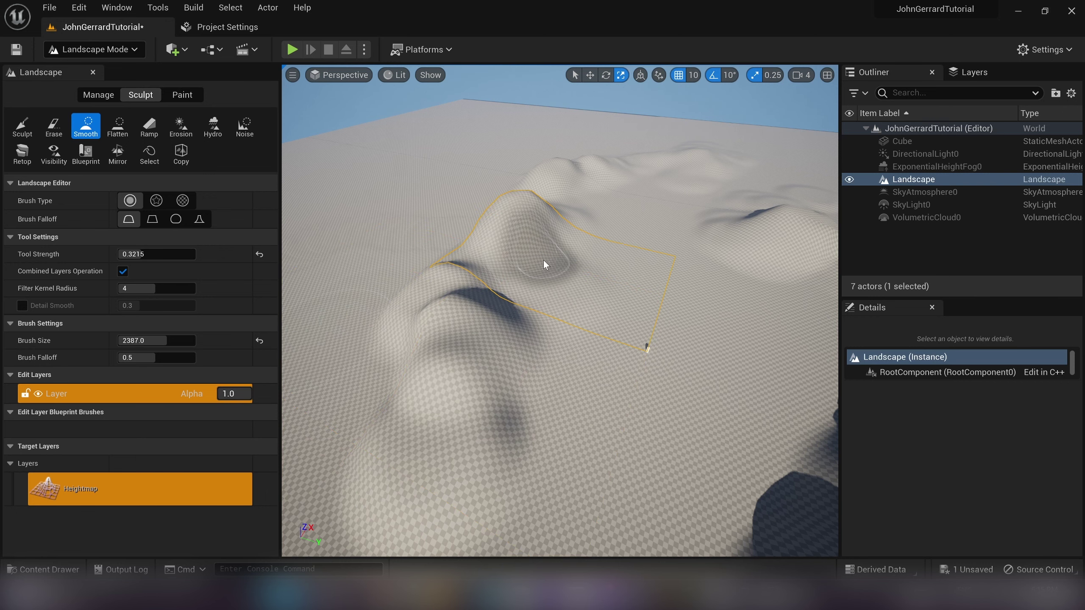
right_drag(545, 261, 516, 252)
- Roughen the valley floor and surrounding slopes with the Noise tool in Both mode at a noise scale of 128
click(244, 129)
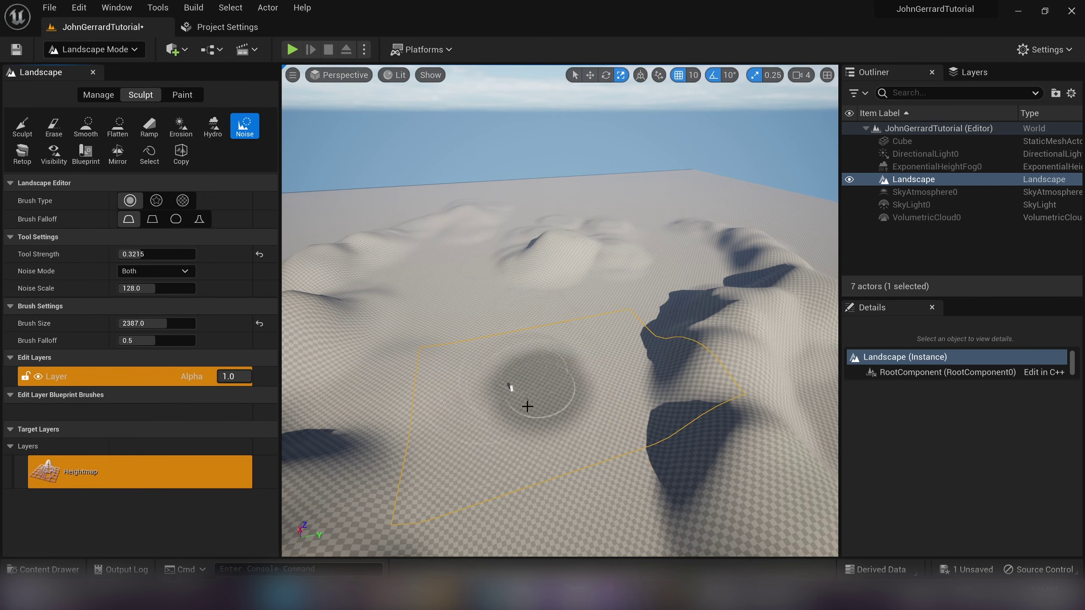
right_drag(479, 335, 455, 384)
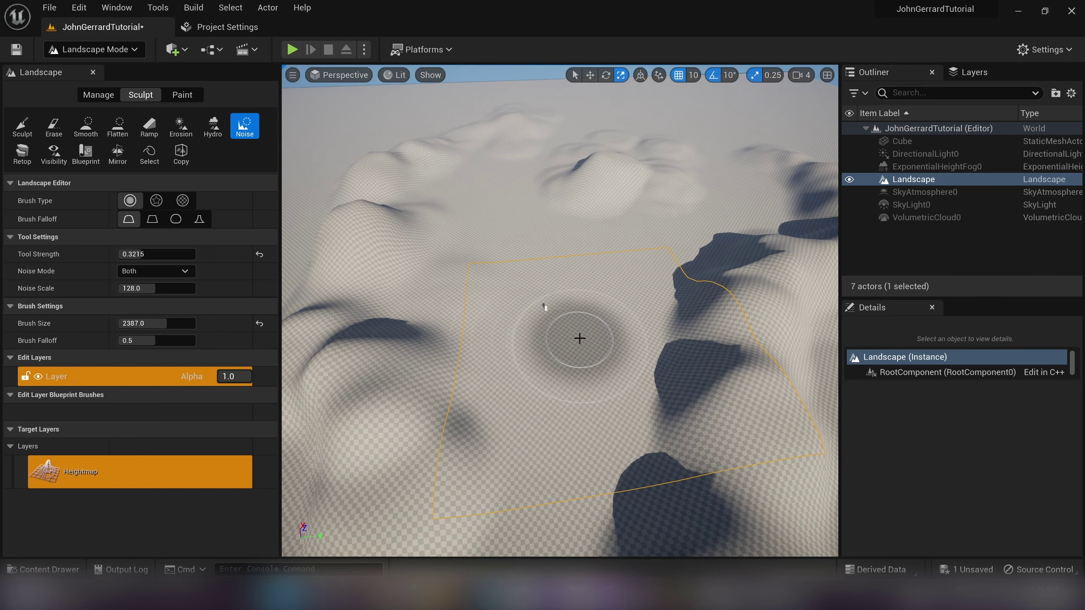
mouse_move(580, 338)
mouse_down()
mouse_move(538, 380)
mouse_move(642, 332)
mouse_up()
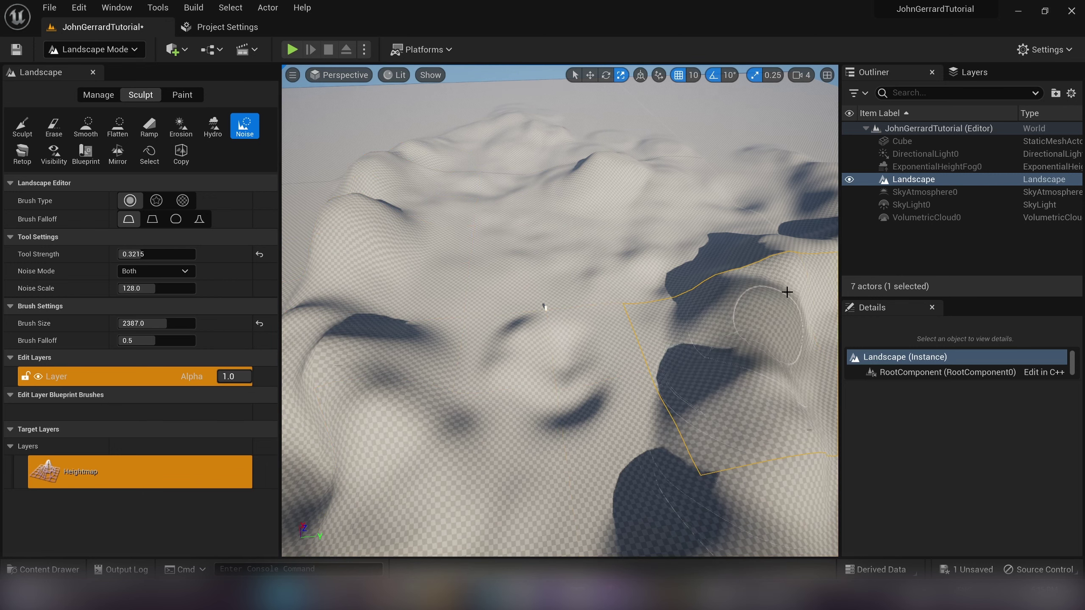
right_drag(726, 190, 725, 283)
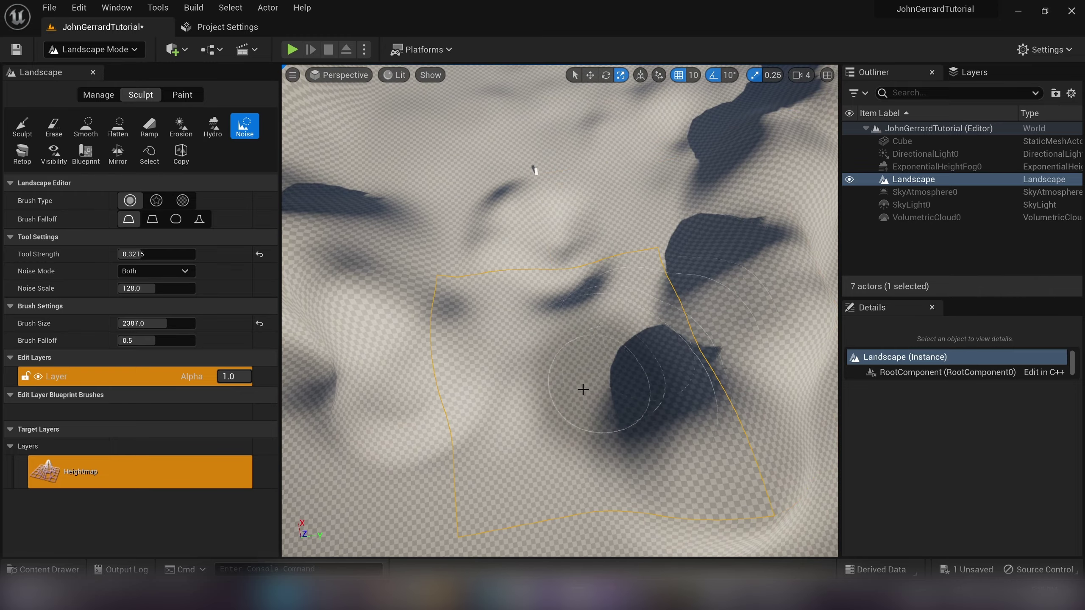
mouse_move(508, 472)
mouse_down()
mouse_move(499, 490)
mouse_move(507, 479)
mouse_up()
mouse_move(507, 480)
right_down()
mouse_move(453, 470)
mouse_move(410, 384)
mouse_move(414, 453)
mouse_move(500, 410)
mouse_move(504, 376)
mouse_move(483, 325)
mouse_move(397, 303)
mouse_move(483, 325)
mouse_move(696, 299)
mouse_move(542, 359)
mouse_move(491, 338)
mouse_move(666, 332)
mouse_move(645, 307)
right_up()
right_drag(589, 209, 576, 432)
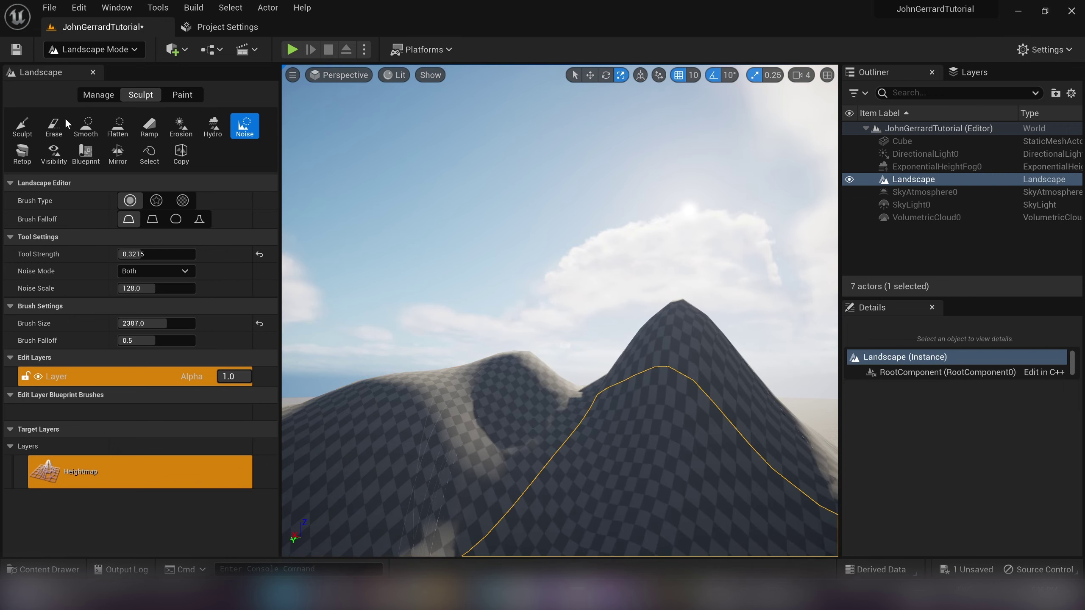
- Undo the last noise stroke and switch to the Smooth tool to soften the near hills
key(ctrl+z)
click(86, 126)
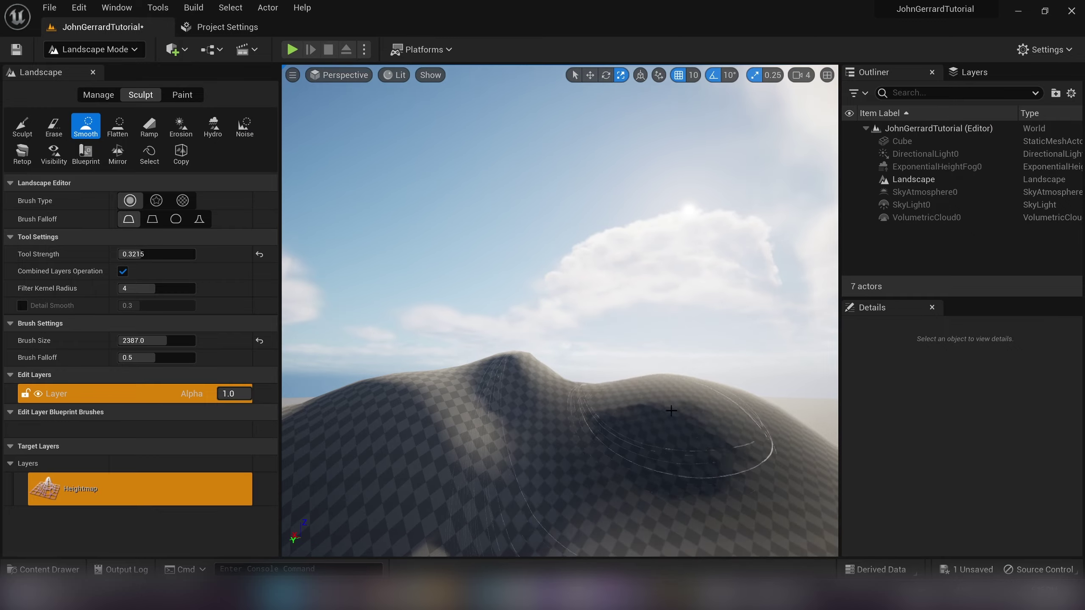
- Examine the terrain from ground level around the cube and compare it with the flag reference image in Notion
key(s)
mouse_move(683, 388)
right_down()
mouse_move(529, 423)
mouse_move(457, 420)
mouse_move(444, 445)
mouse_move(433, 377)
right_up()
key(w)
key(a)
key(d)
key(a)
key(w)
key(s)
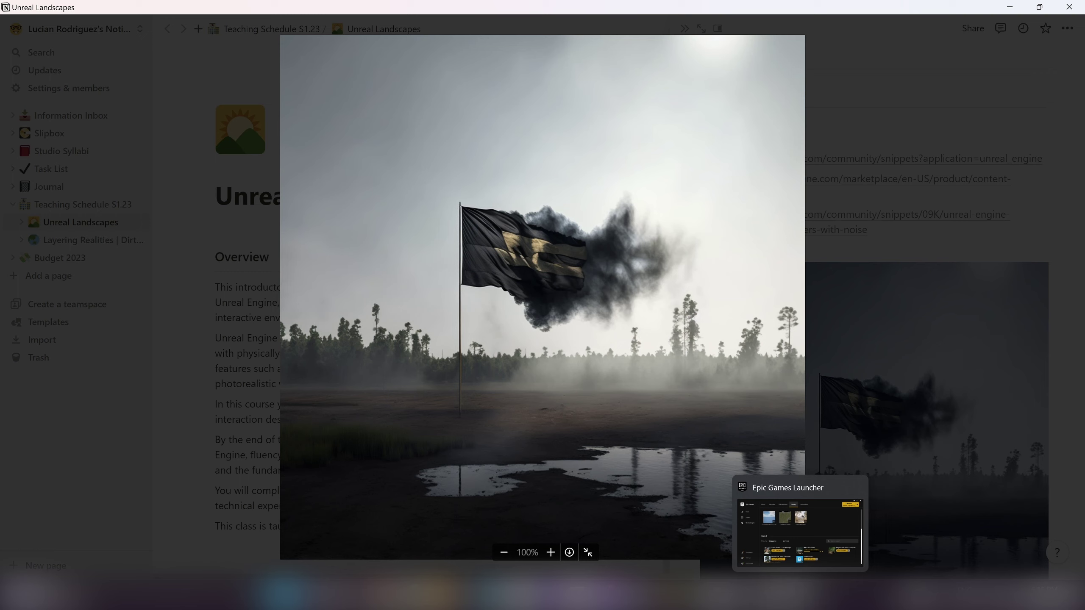
click(771, 595)
click(754, 551)
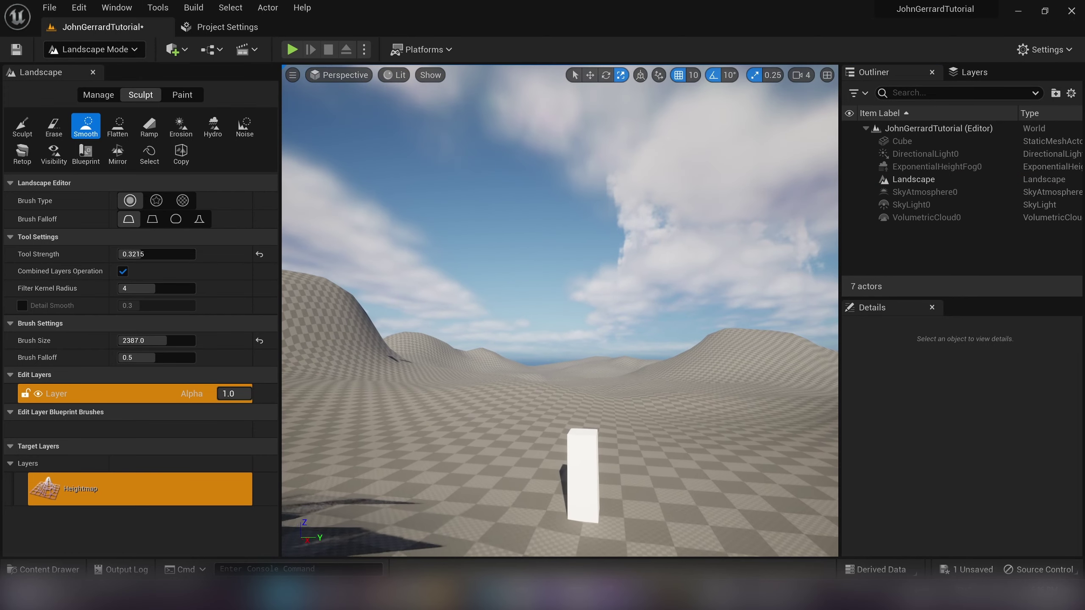
- Examine the valley and hills around the cube from several heights and directions
key(s)
right_drag(612, 434, 613, 434)
key(w)
right_drag(522, 374, 522, 374)
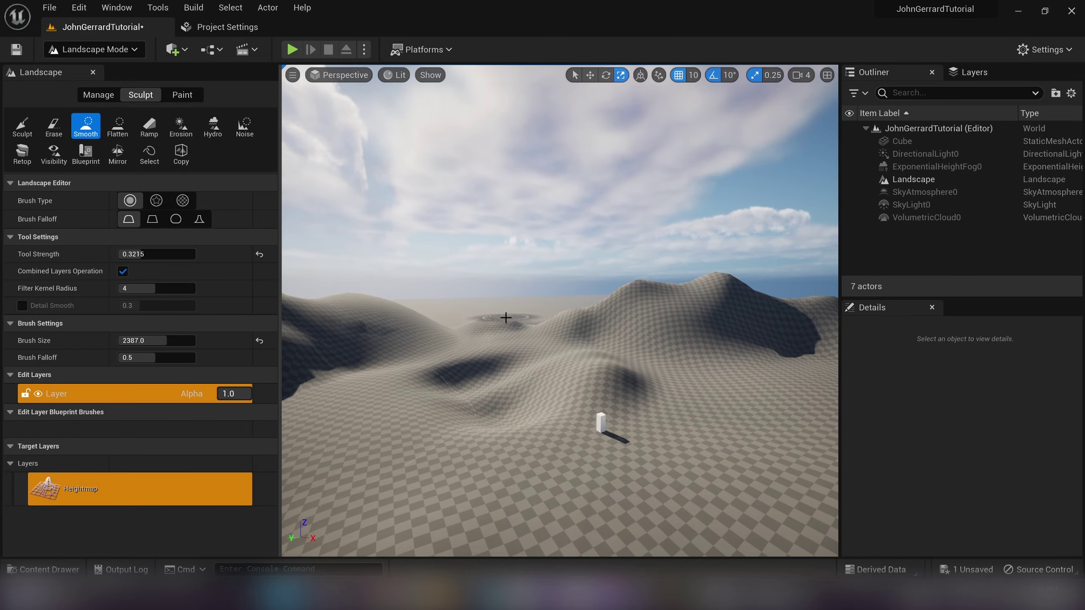
right_drag(505, 317, 505, 317)
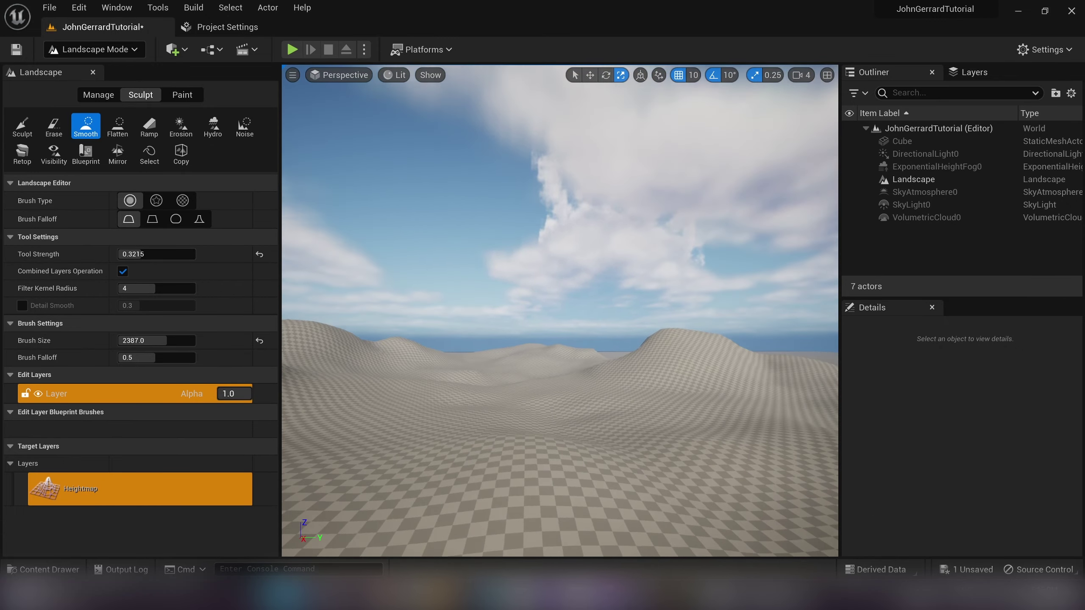
right_drag(731, 352, 731, 352)
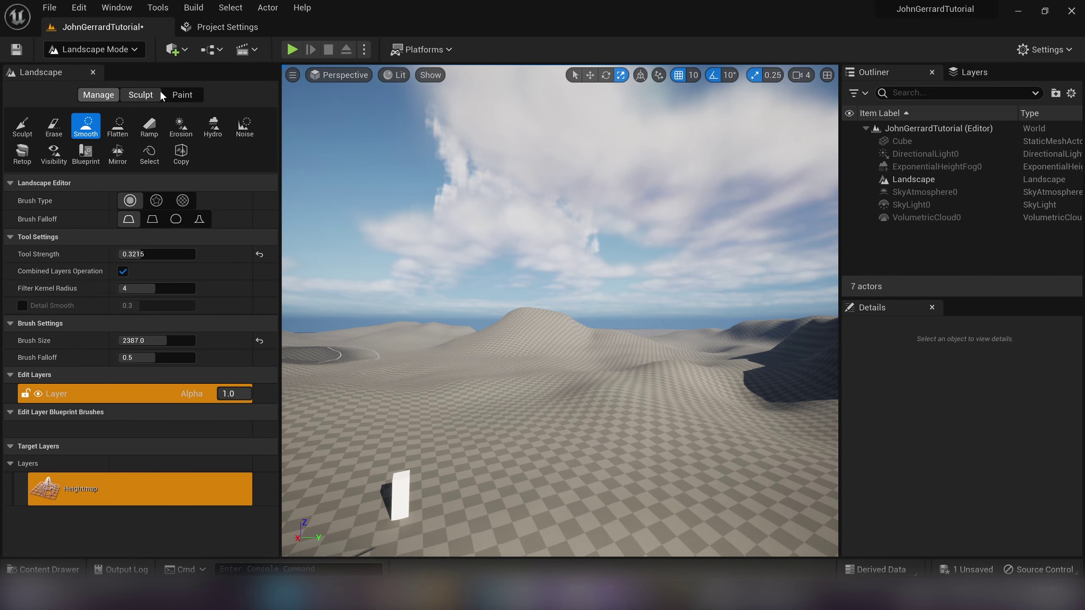
- Try the Flatten tool in Both mode across the shaded ridge, then undo the stroke
click(117, 128)
right_drag(633, 204, 633, 204)
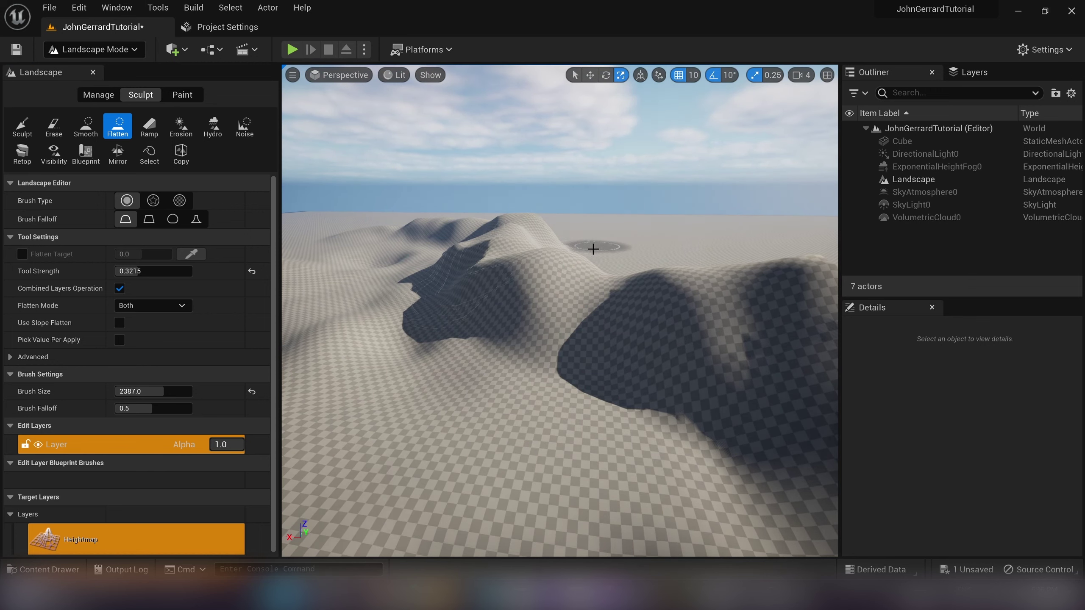
mouse_move(539, 265)
mouse_down()
mouse_move(528, 255)
mouse_move(540, 257)
mouse_move(518, 278)
mouse_move(419, 301)
mouse_move(632, 177)
mouse_up()
key(ctrl+z)
- Try a 2000-wide ramp between two peaks of the shaded ridge, then undo it and reset the ramp points
click(150, 126)
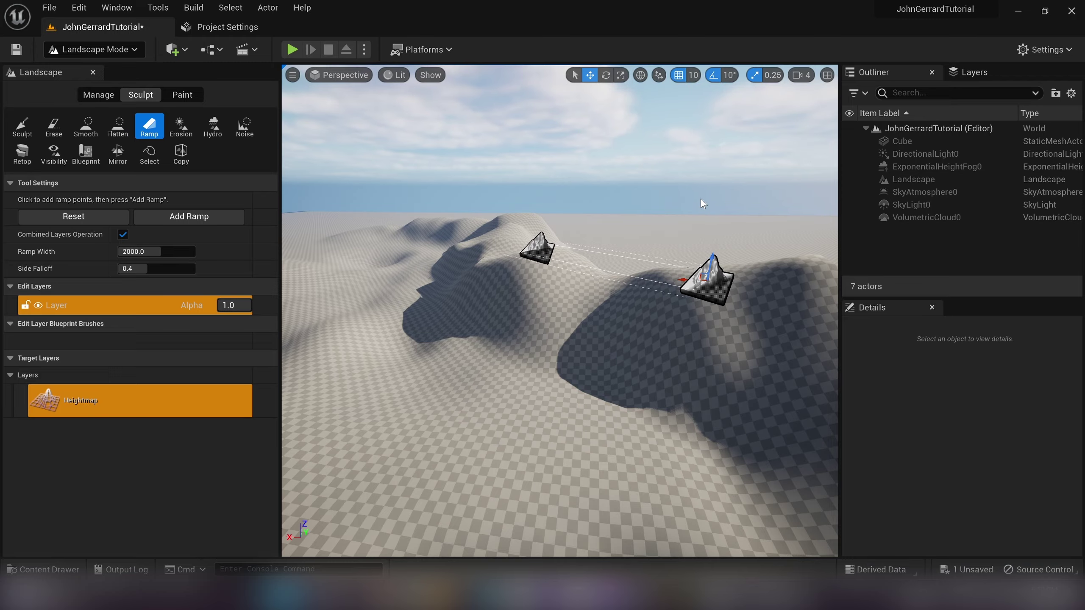
right_drag(703, 204, 814, 217)
key(w)
key(s)
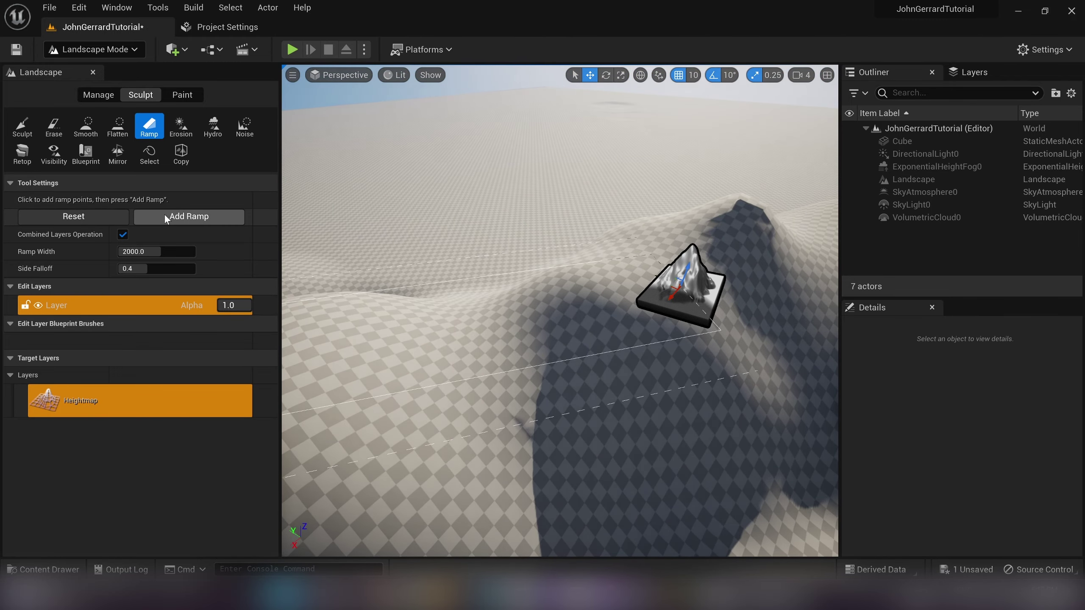
click(189, 216)
right_drag(521, 223, 392, 301)
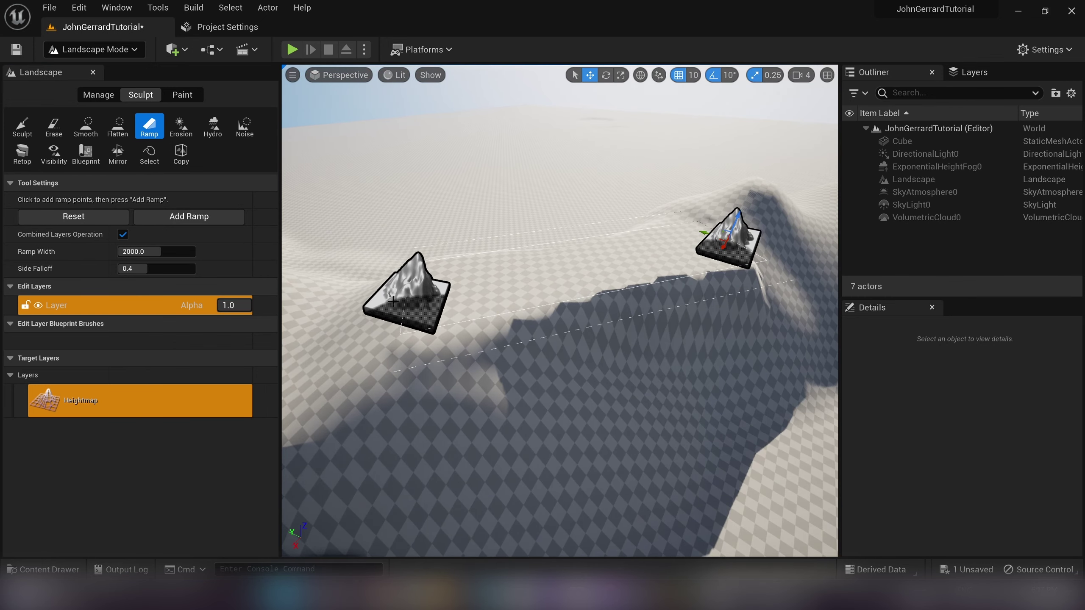
key(ctrl+z)
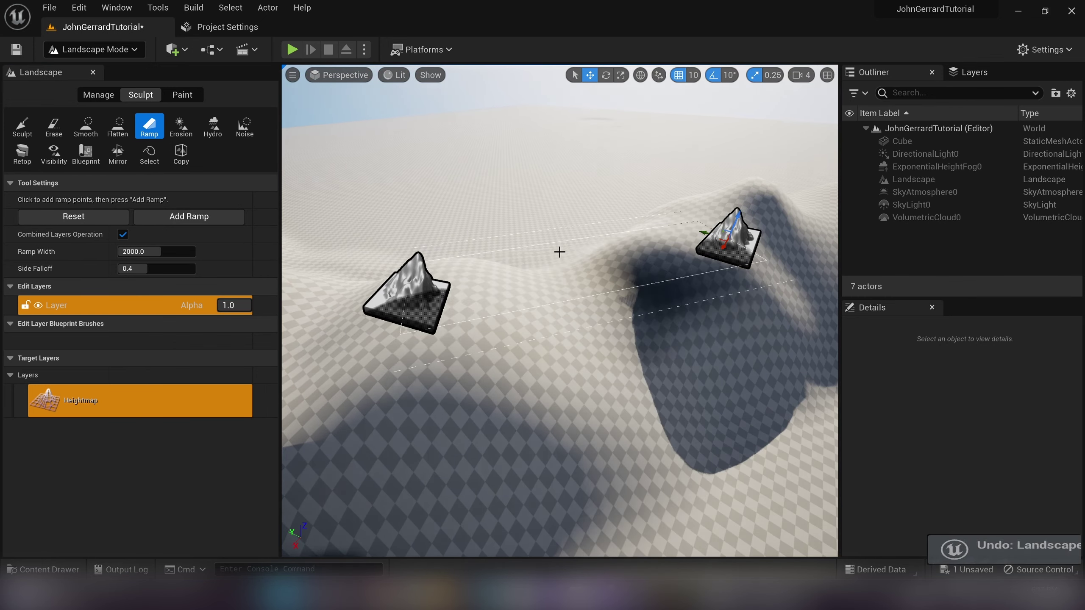
click(88, 215)
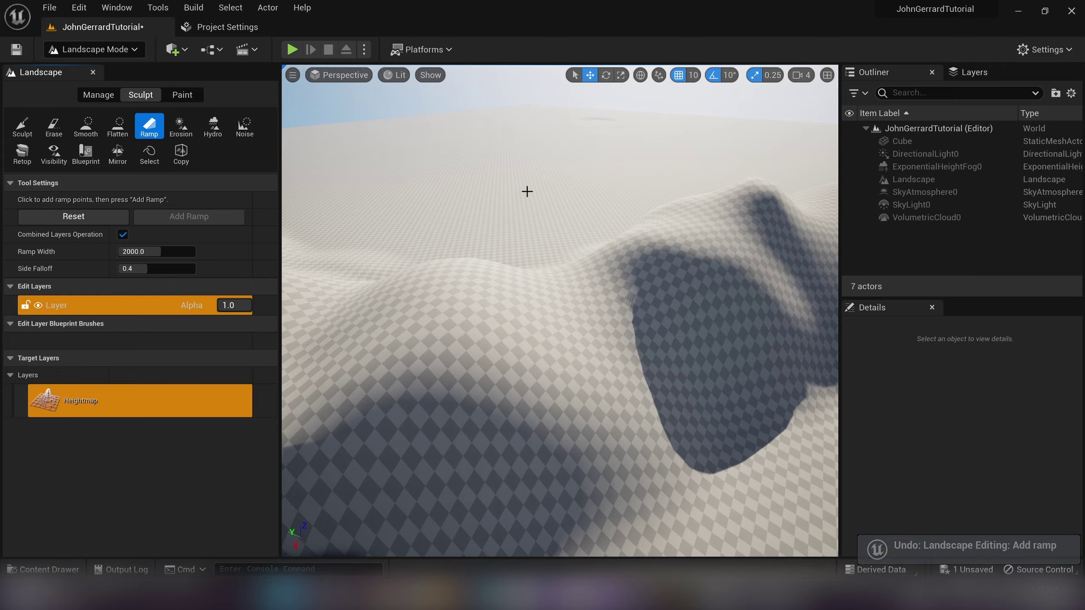
- Try a long ramp from a distant hilltop across the valley to the near hill, then undo it and clear its points
key(s)
right_drag(525, 189, 722, 164)
right_drag(560, 311, 632, 299)
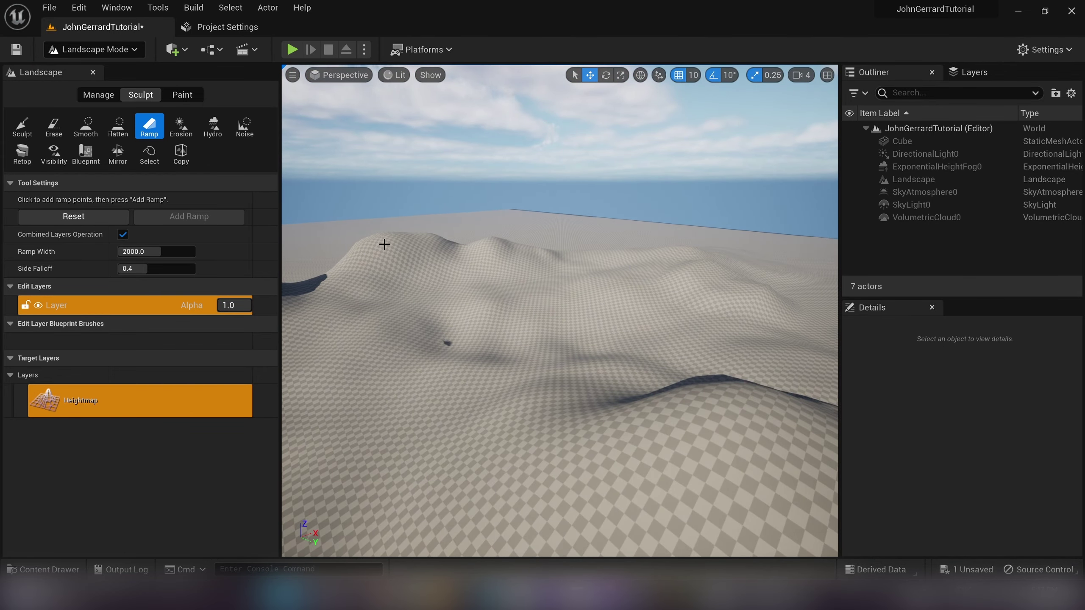
click(769, 433)
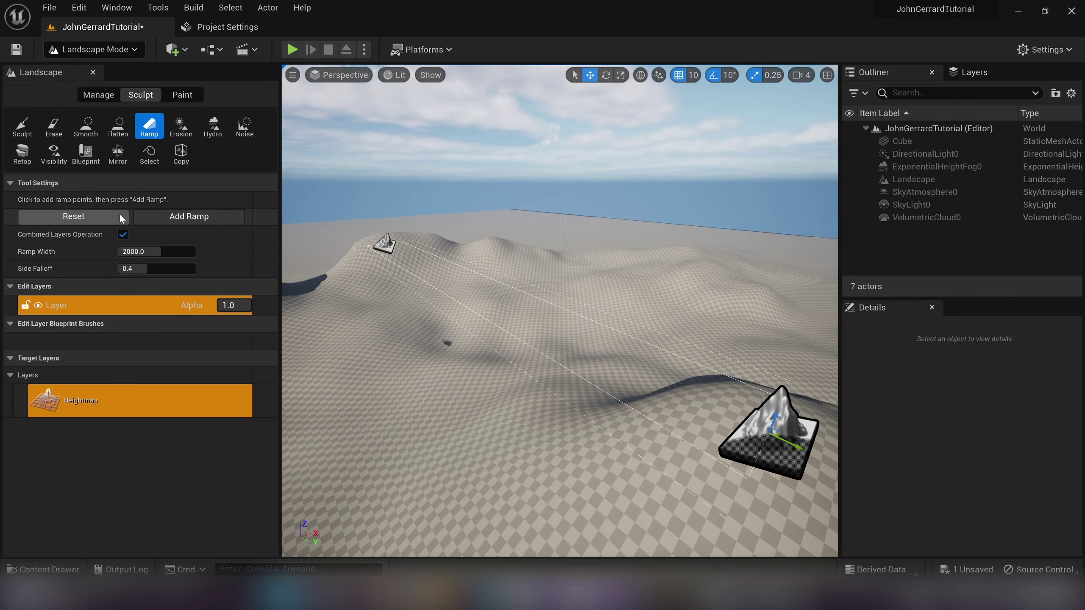
click(191, 218)
mouse_move(574, 317)
right_down()
mouse_move(564, 319)
mouse_move(592, 321)
right_up()
key(ctrl+z)
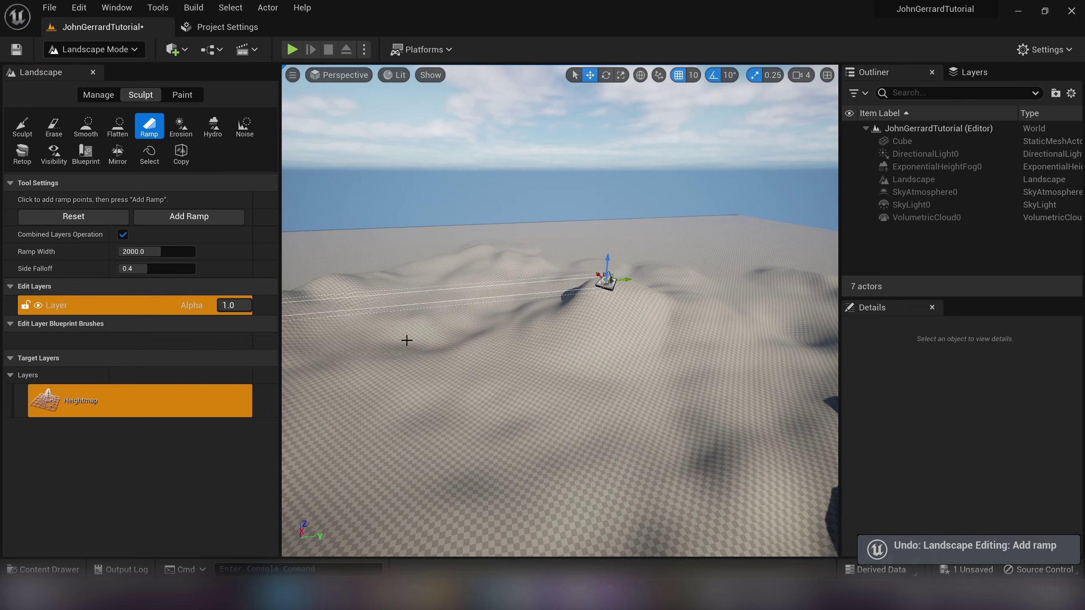
click(103, 222)
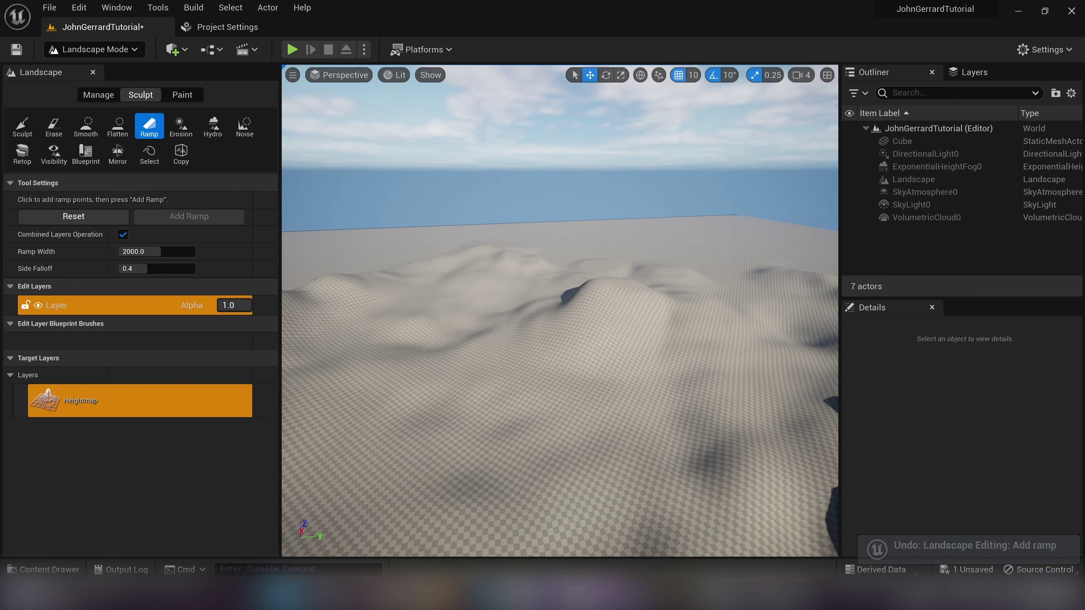
- Erode the shaded hillsides and the long ridge near the cube with the Hydro tool at strength 0.3215 and 28 iterations
right_drag(513, 316, 322, 97)
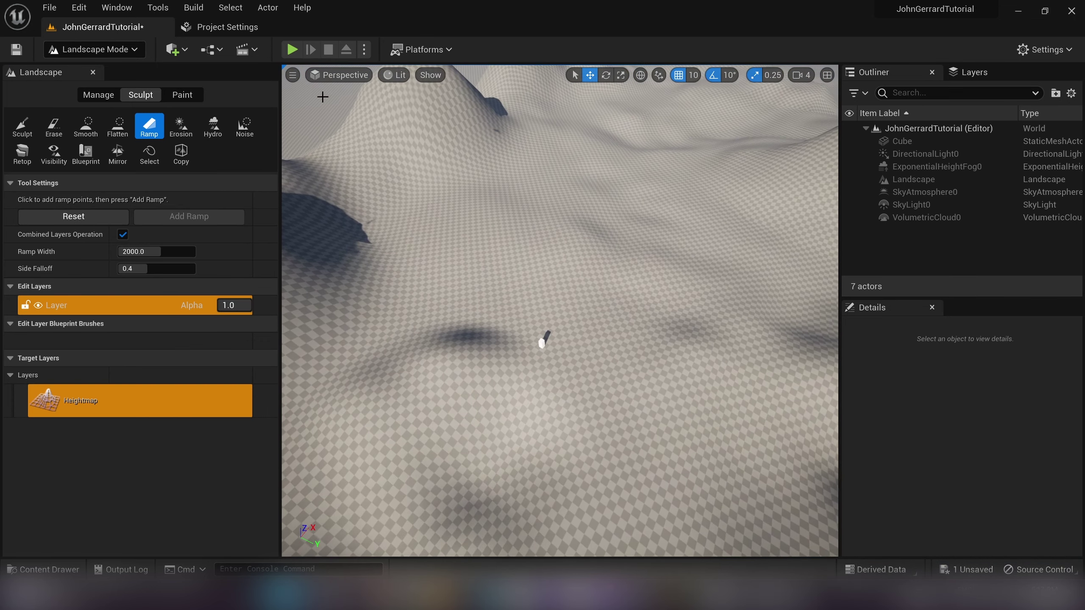
click(208, 134)
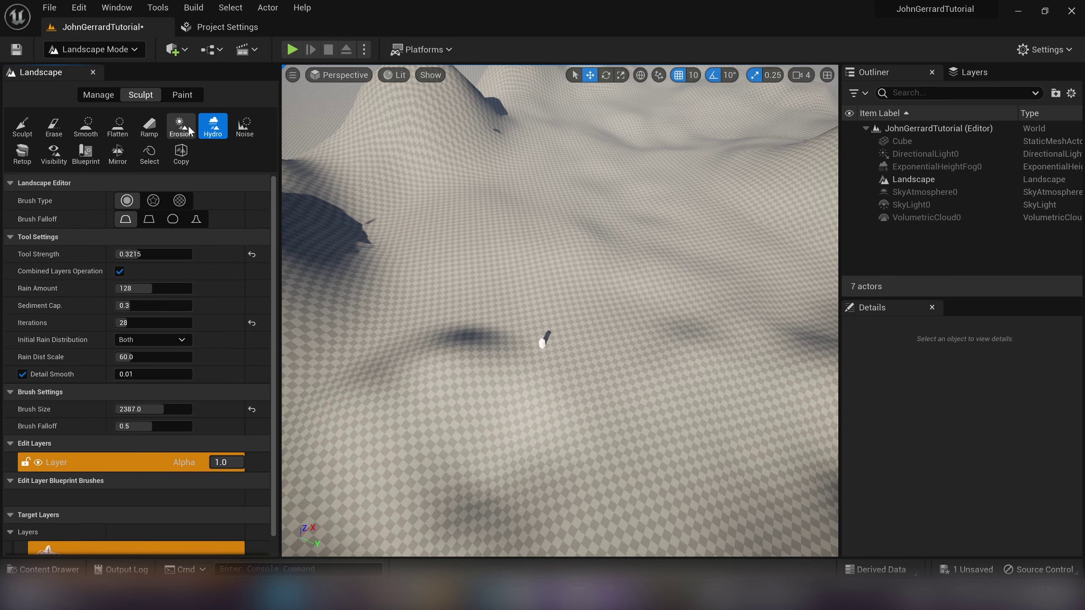
mouse_move(495, 209)
right_down()
mouse_move(483, 128)
mouse_move(496, 209)
right_up()
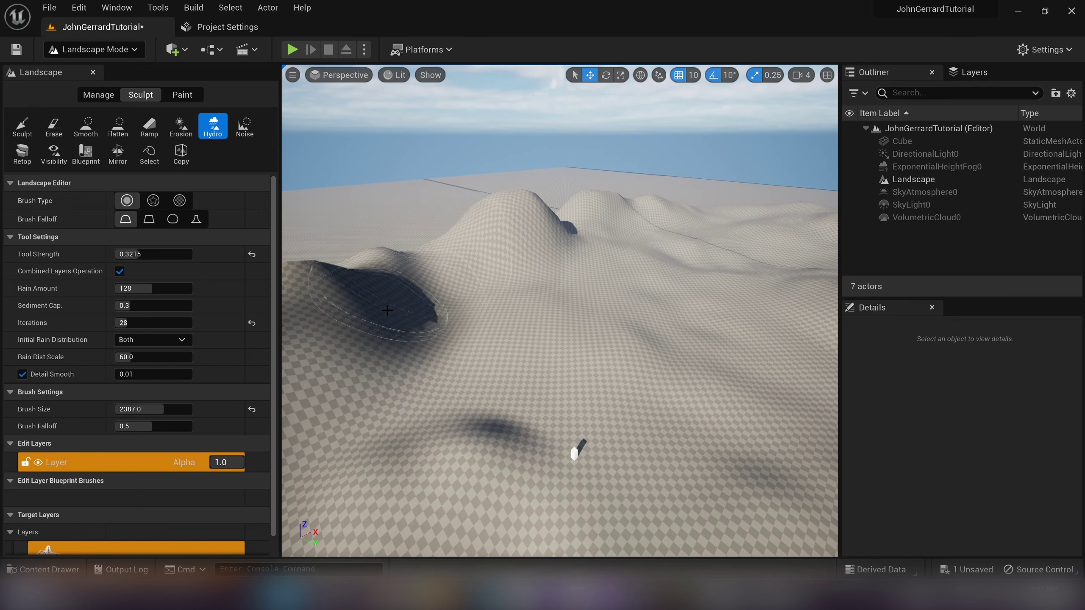
click(357, 342)
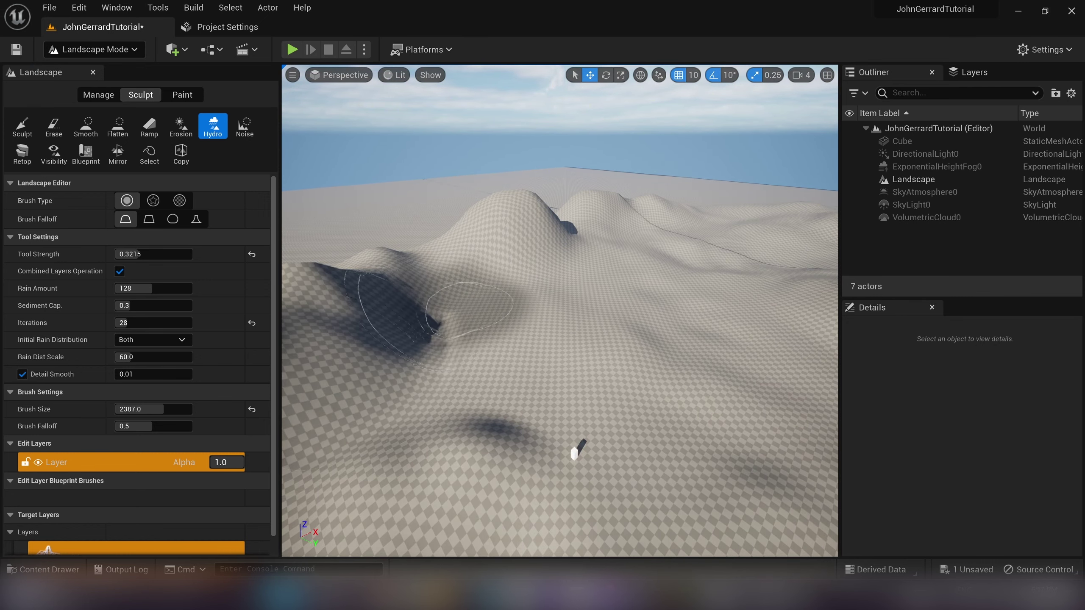
right_drag(405, 354, 282, 352)
click(557, 348)
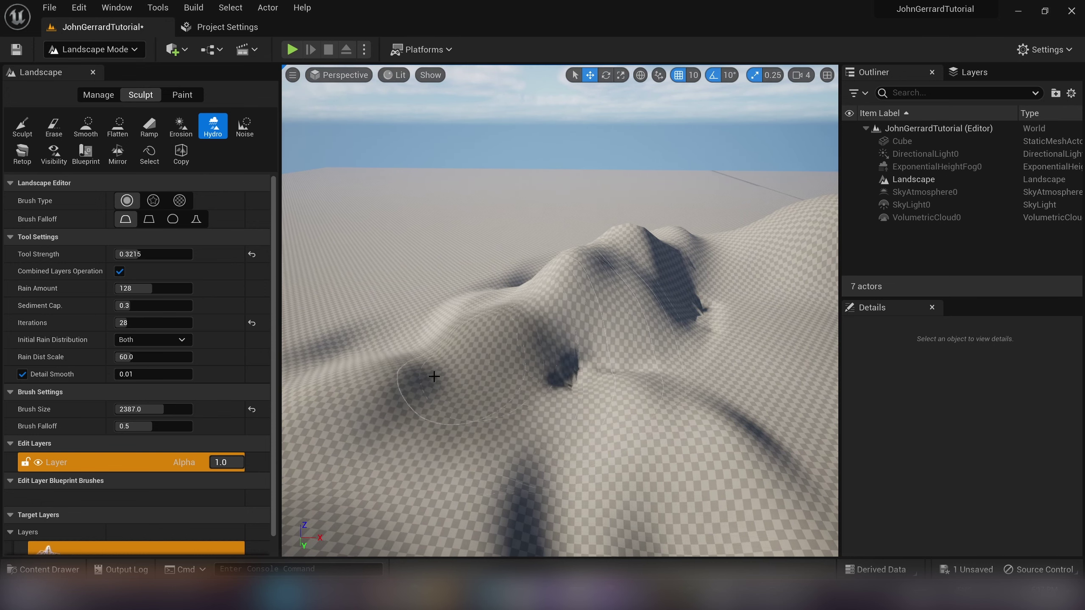
click(549, 502)
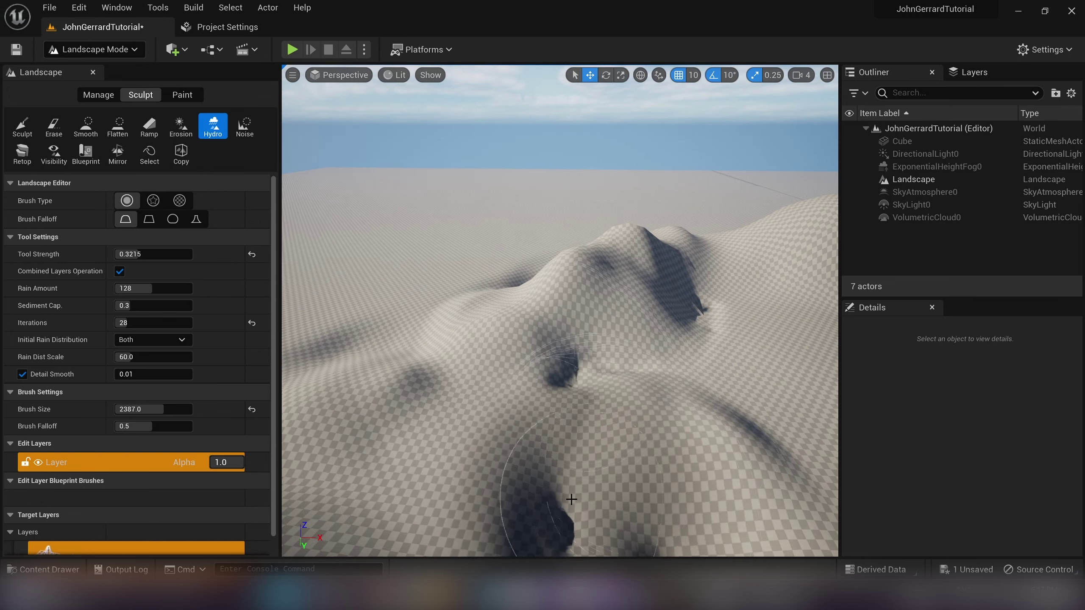
mouse_move(575, 421)
right_down()
mouse_move(658, 461)
mouse_move(675, 398)
right_up()
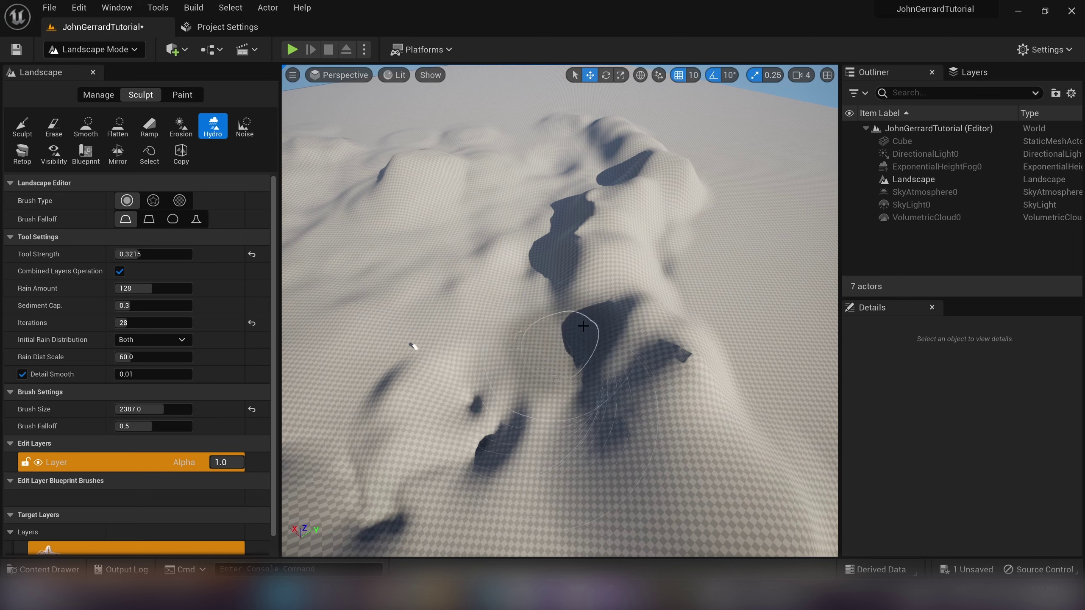
mouse_move(657, 323)
mouse_down()
mouse_move(568, 257)
mouse_move(545, 262)
mouse_up()
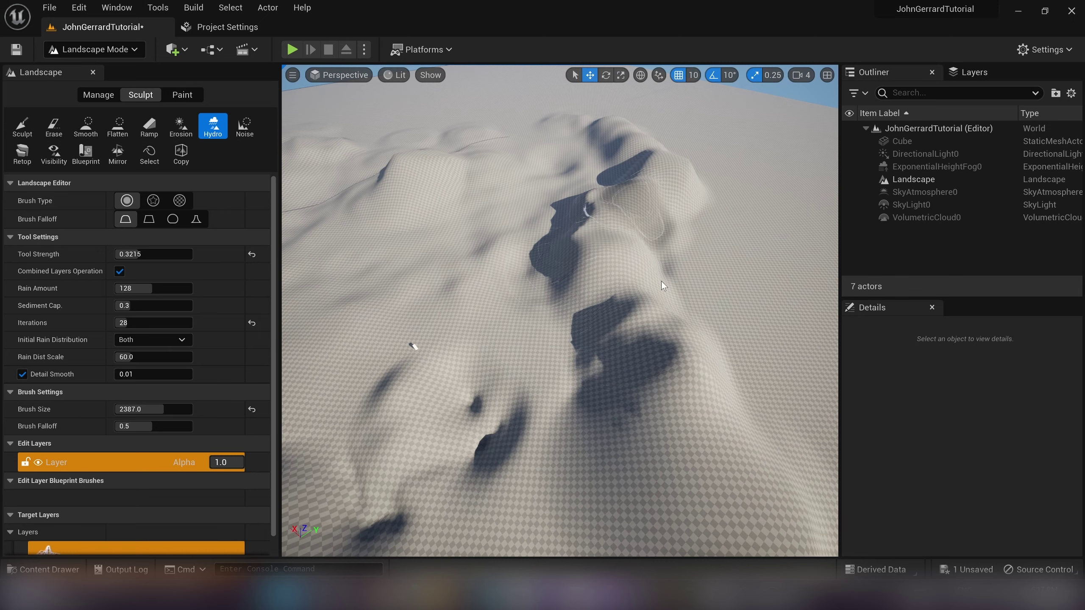
- Examine the eroded hills and valley from above and from near the cube at ground level
key(w)
mouse_move(661, 282)
right_down()
mouse_move(655, 201)
mouse_move(626, 220)
mouse_move(661, 283)
right_up()
key(w)
right_drag(712, 218, 711, 217)
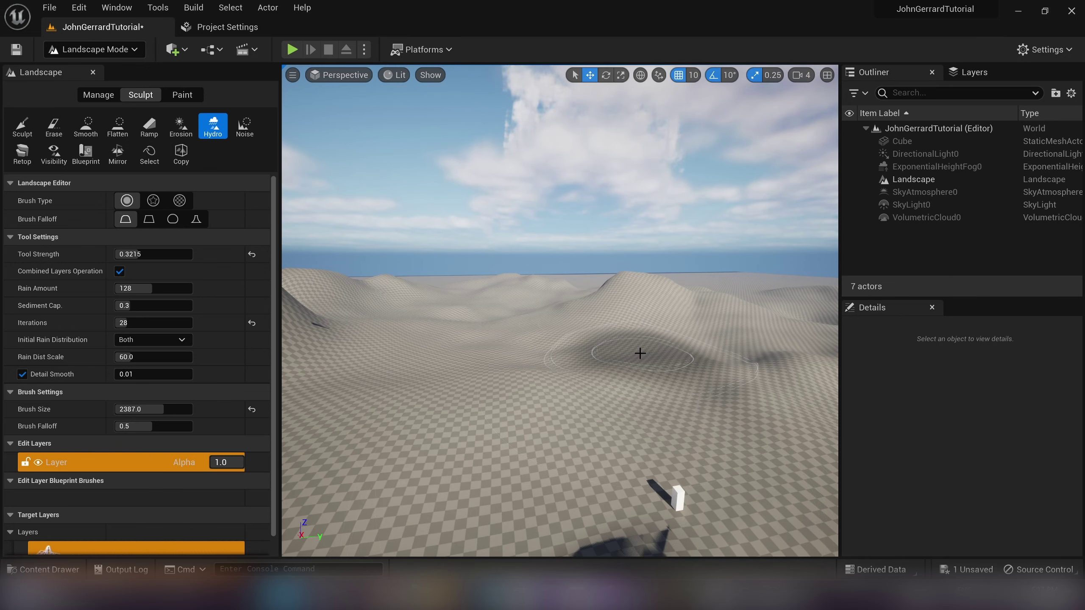
right_drag(573, 352, 573, 352)
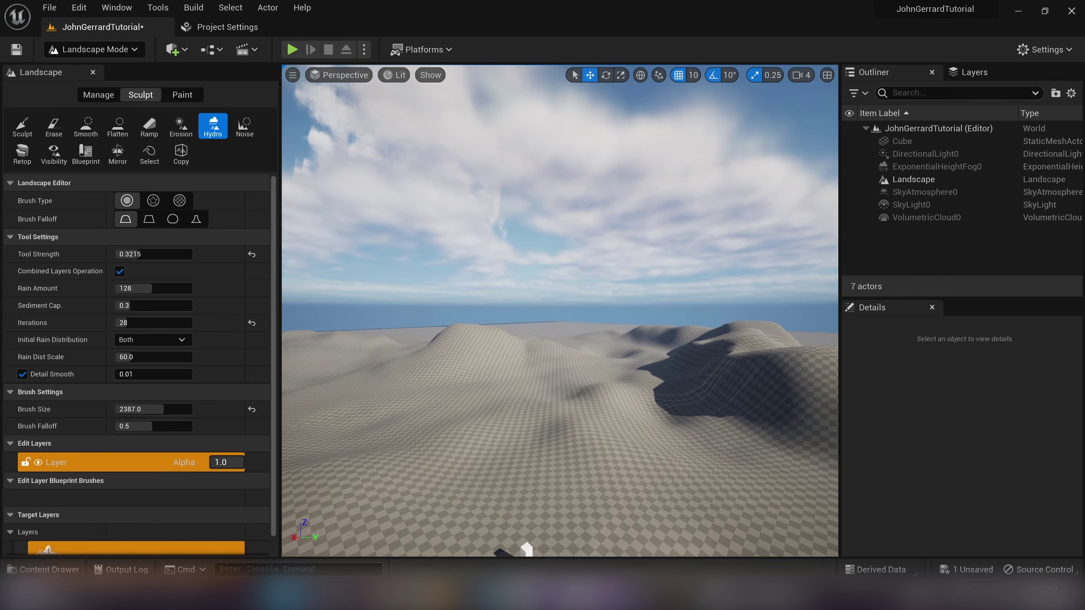
right_drag(574, 352, 574, 351)
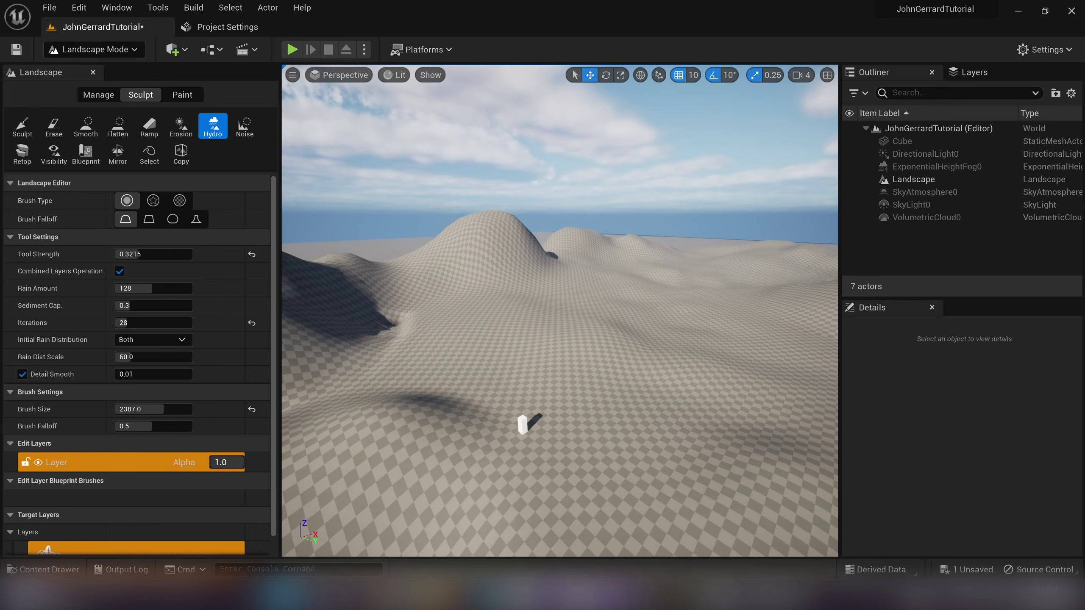
right_drag(639, 353, 640, 352)
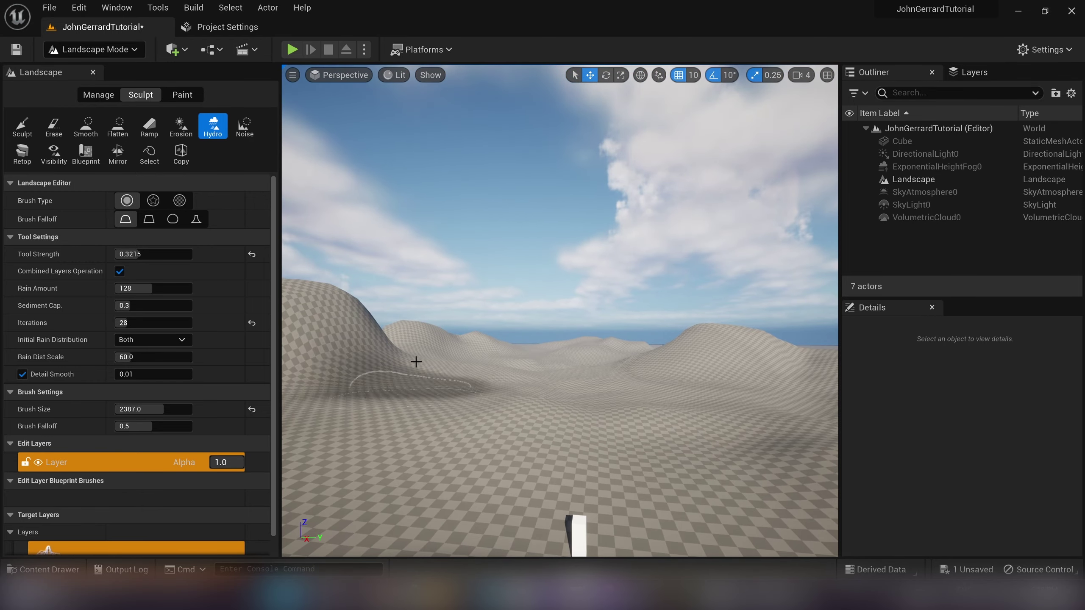
right_drag(536, 195, 537, 195)
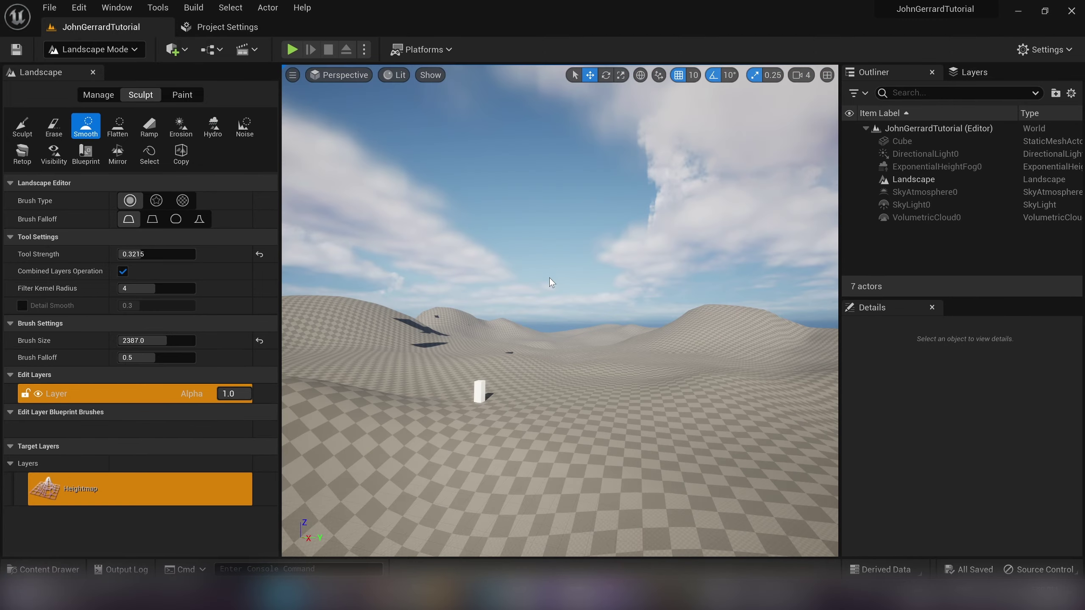
- Check the overall terrain composition around the cube, comparing ground-level views with elevated views of the surrounding hills
right_drag(559, 311, 559, 311)
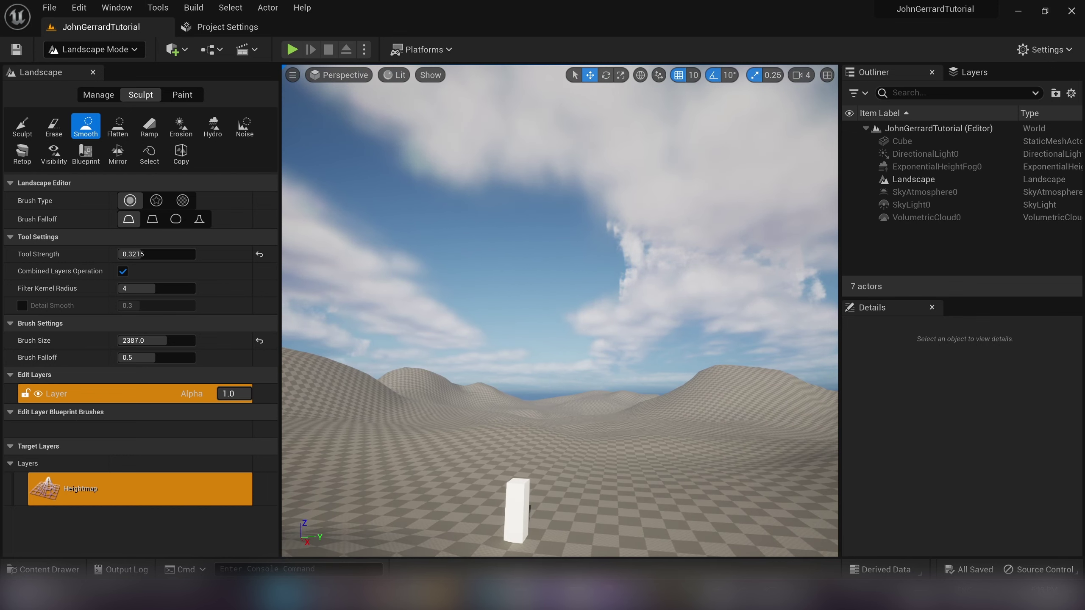
right_drag(559, 311, 544, 294)
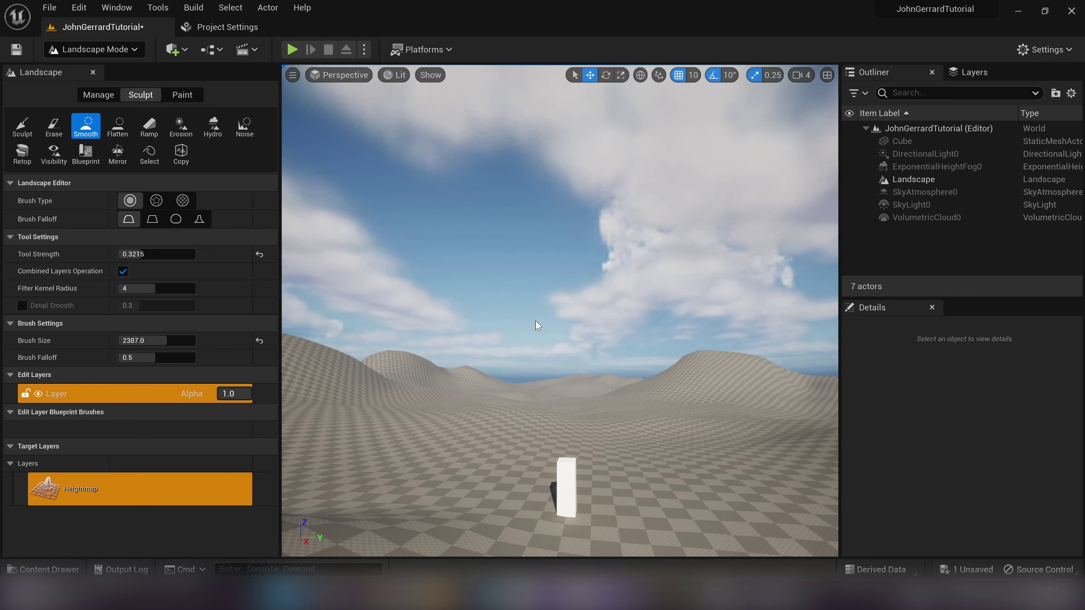
mouse_move(541, 320)
right_down()
mouse_move(559, 321)
mouse_move(543, 317)
mouse_move(585, 293)
right_up()
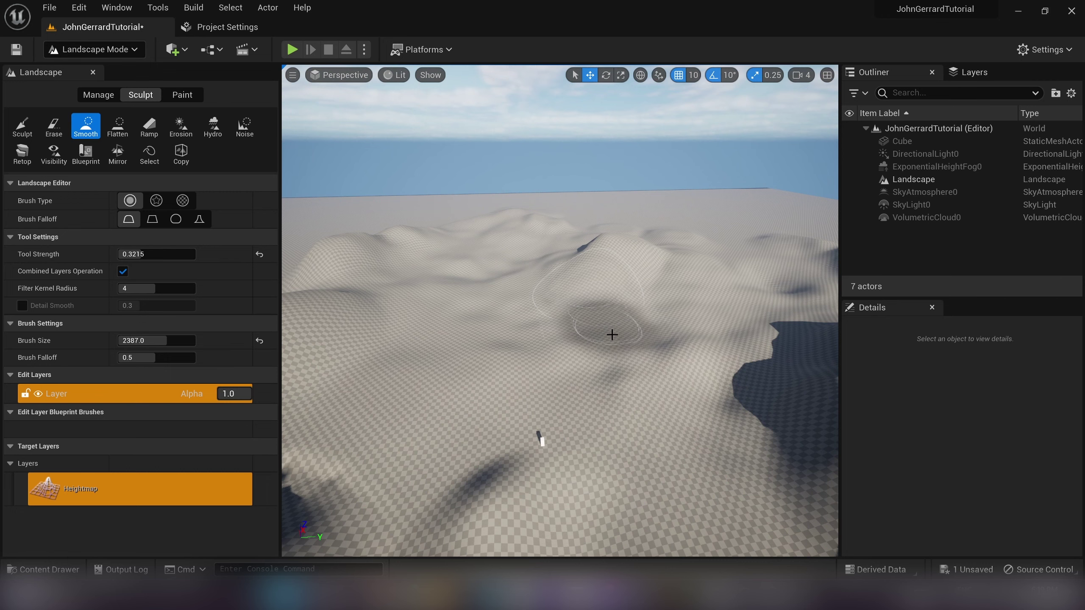
right_drag(618, 351, 618, 351)
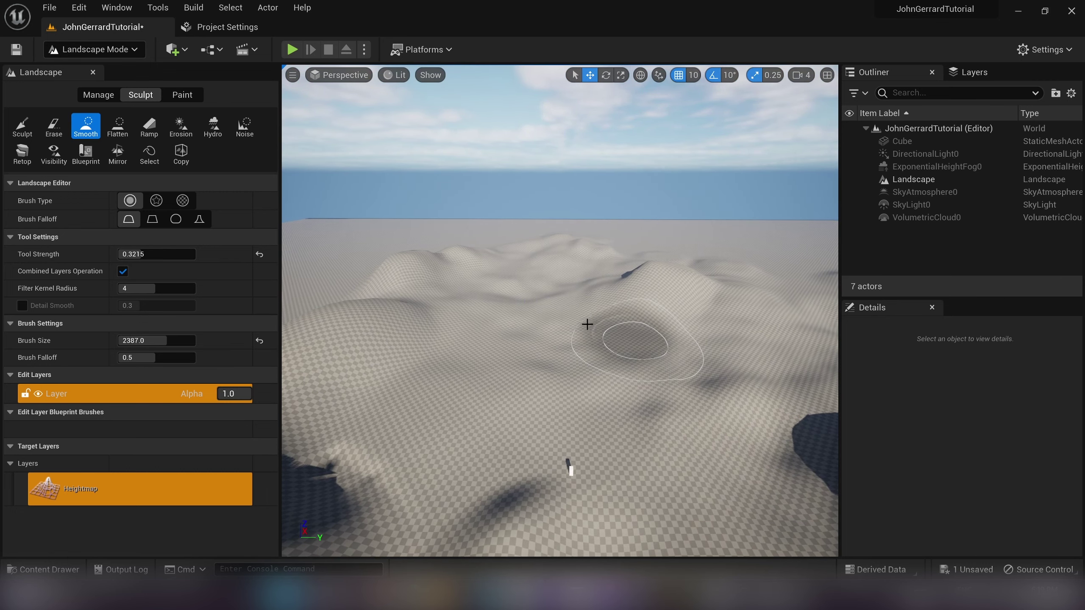
right_drag(587, 324, 588, 324)
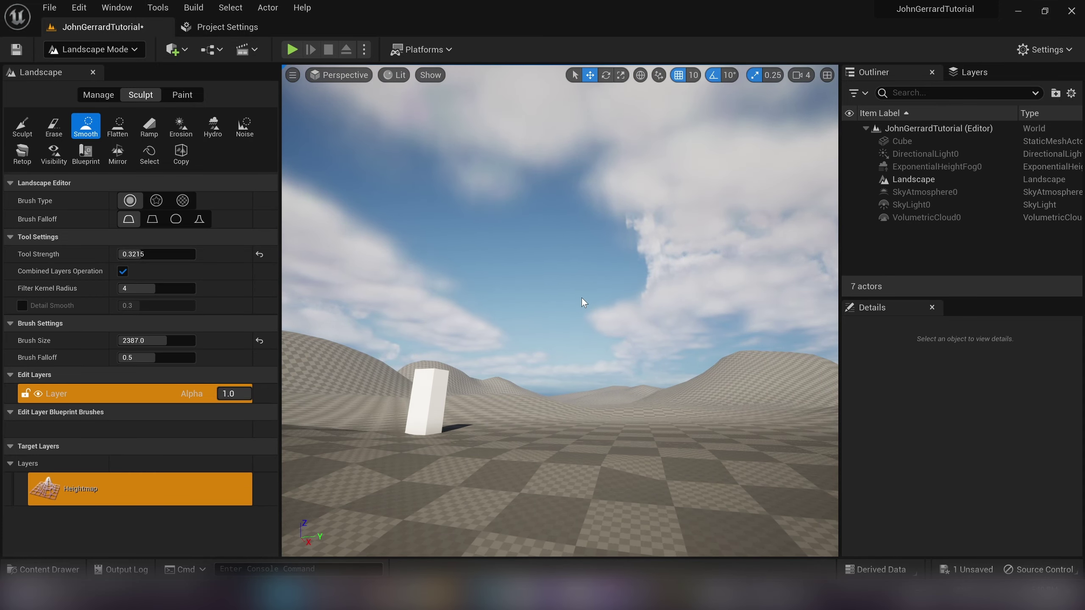
right_drag(583, 300, 583, 299)
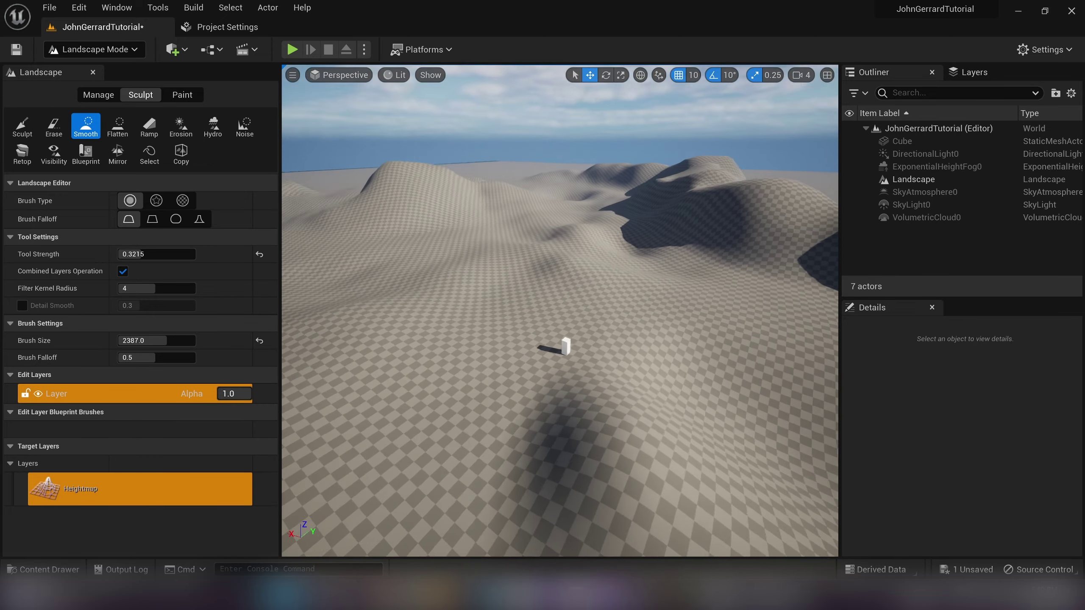
right_drag(614, 239, 529, 205)
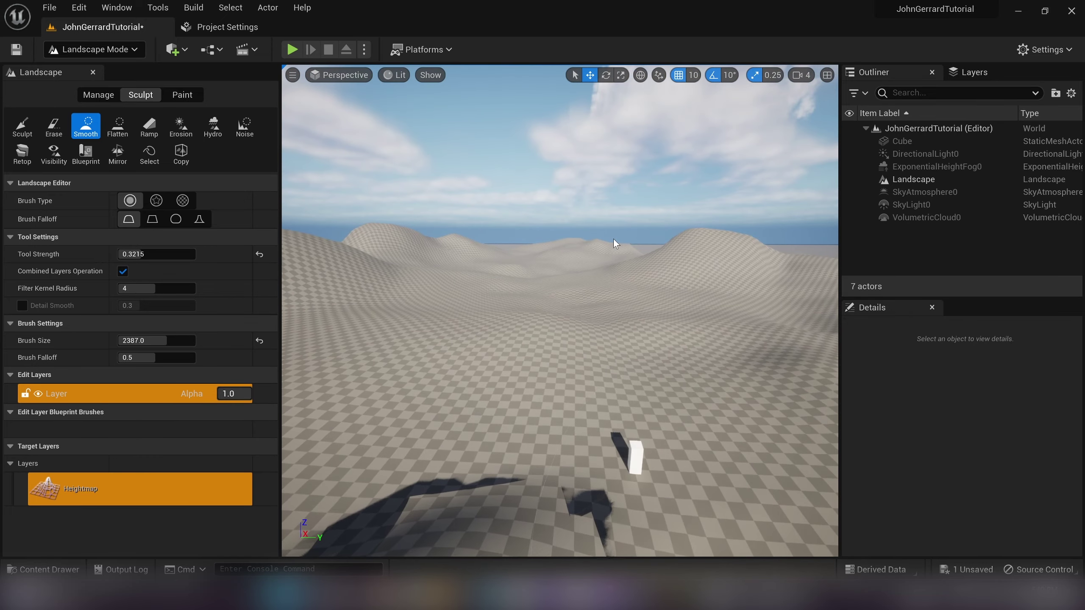
right_drag(614, 243, 618, 242)
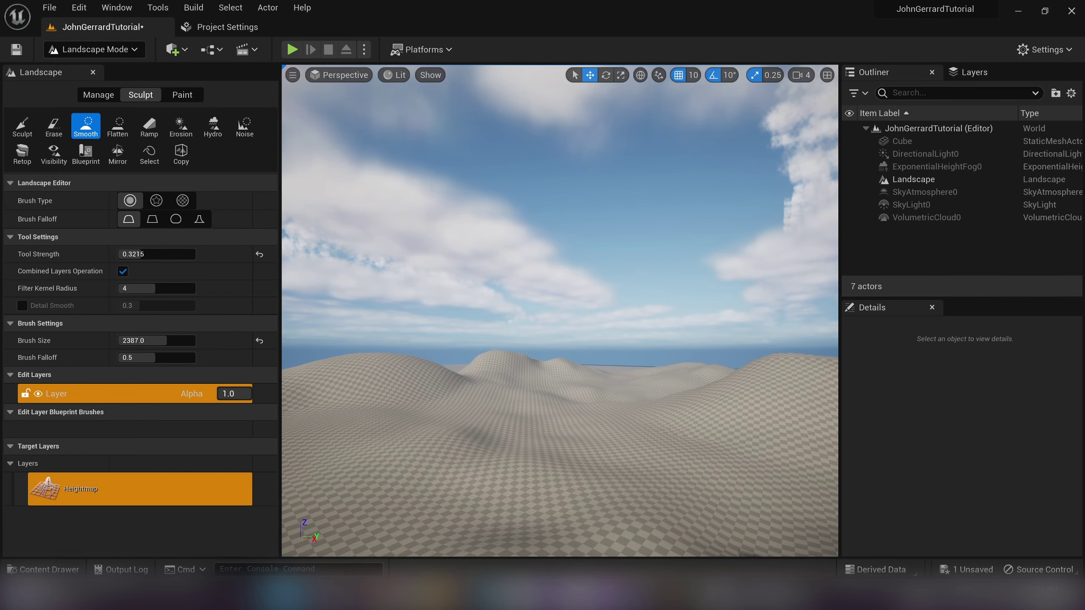
mouse_move(617, 242)
right_down()
mouse_move(615, 262)
mouse_move(614, 247)
mouse_move(576, 256)
right_up()
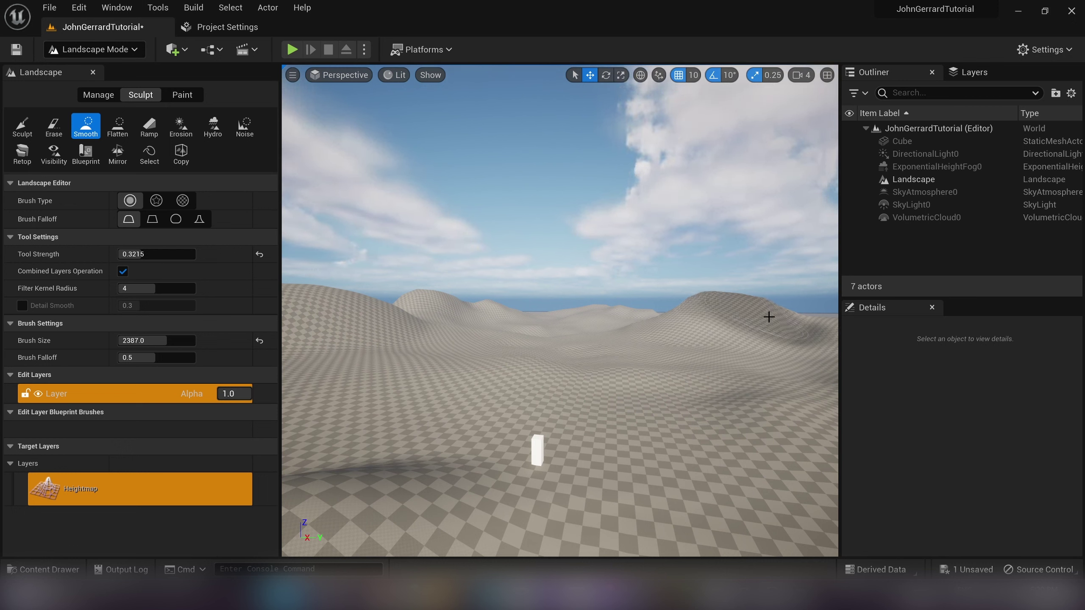
- Open the editing and configuration commands that include Plugins
mouse_move(768, 316)
mouse_down()
mouse_move(755, 329)
mouse_move(644, 308)
mouse_up()
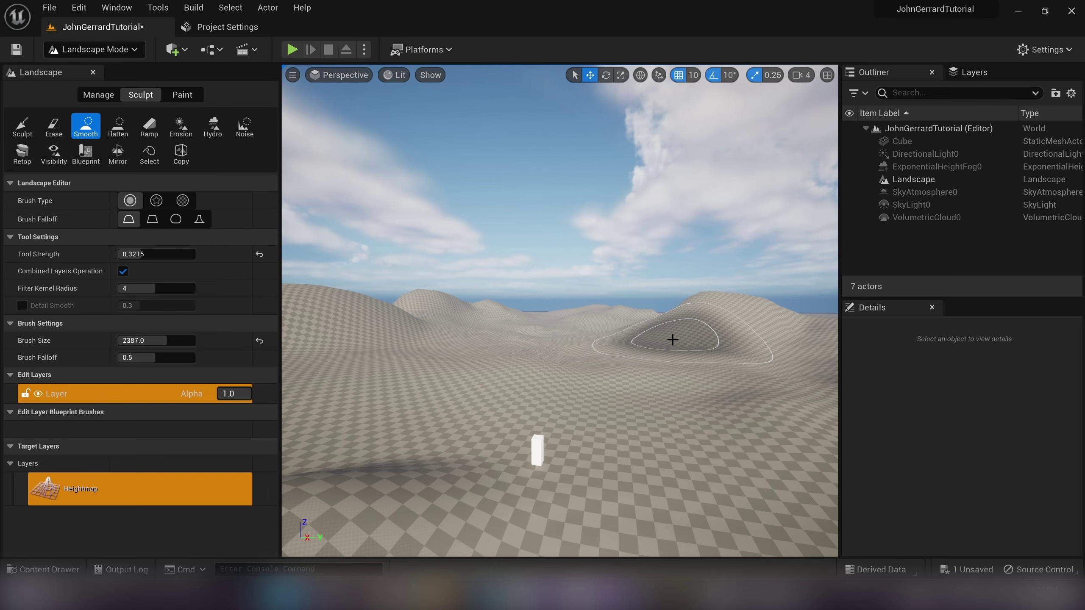
click(79, 7)
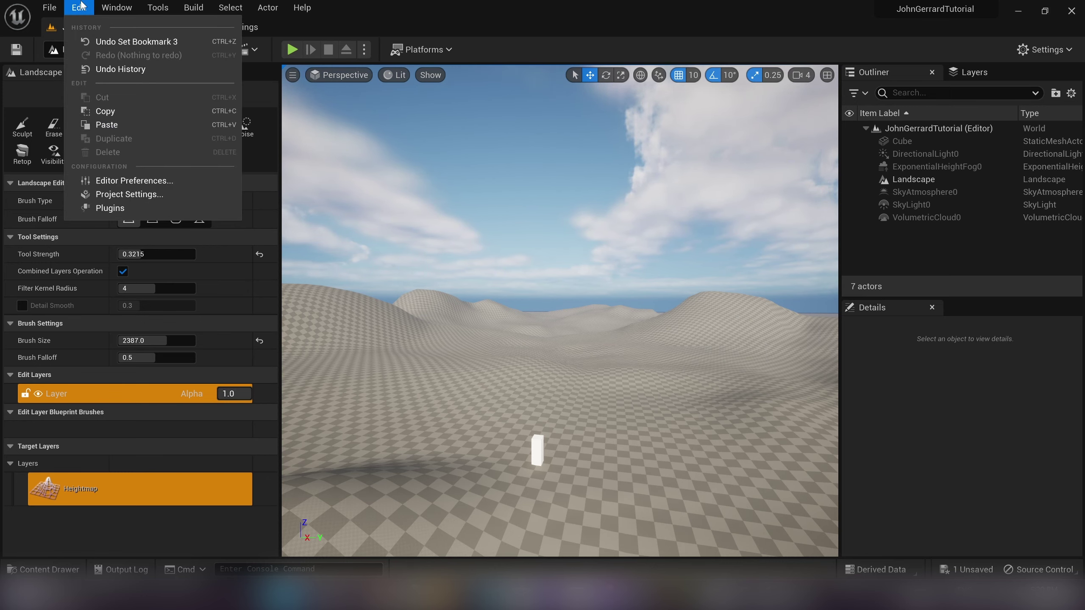
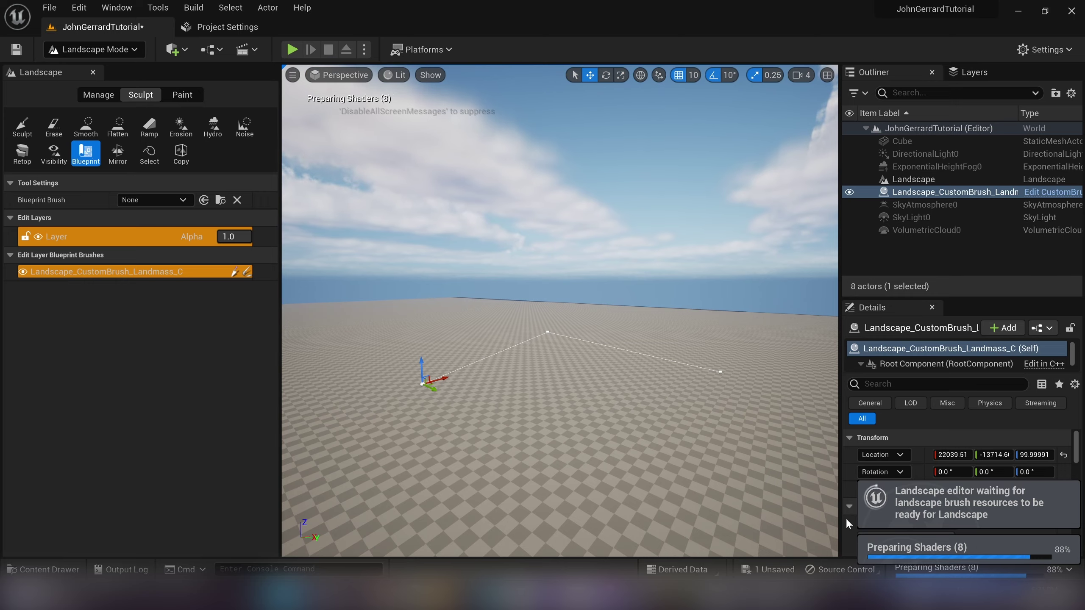
- Scale the Landmass custom brush to 3.0 in X and Y and 4.25 in Z, undoing the last extra scaling
key(w)
mouse_move(693, 318)
right_down()
mouse_move(671, 367)
mouse_move(594, 361)
mouse_move(607, 341)
right_up()
key(s)
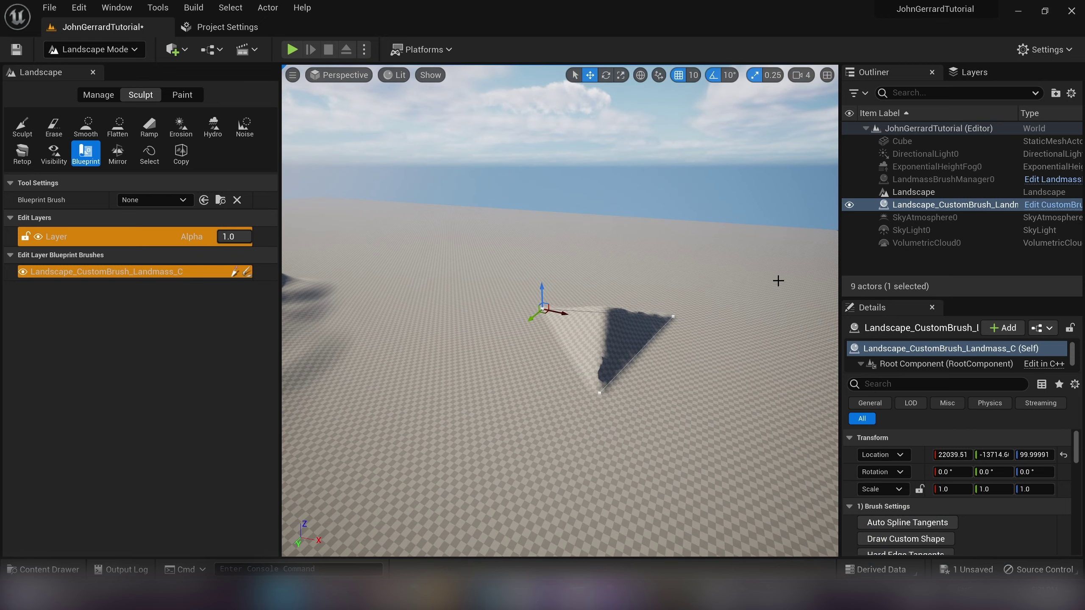
key(a)
right_drag(573, 295, 619, 295)
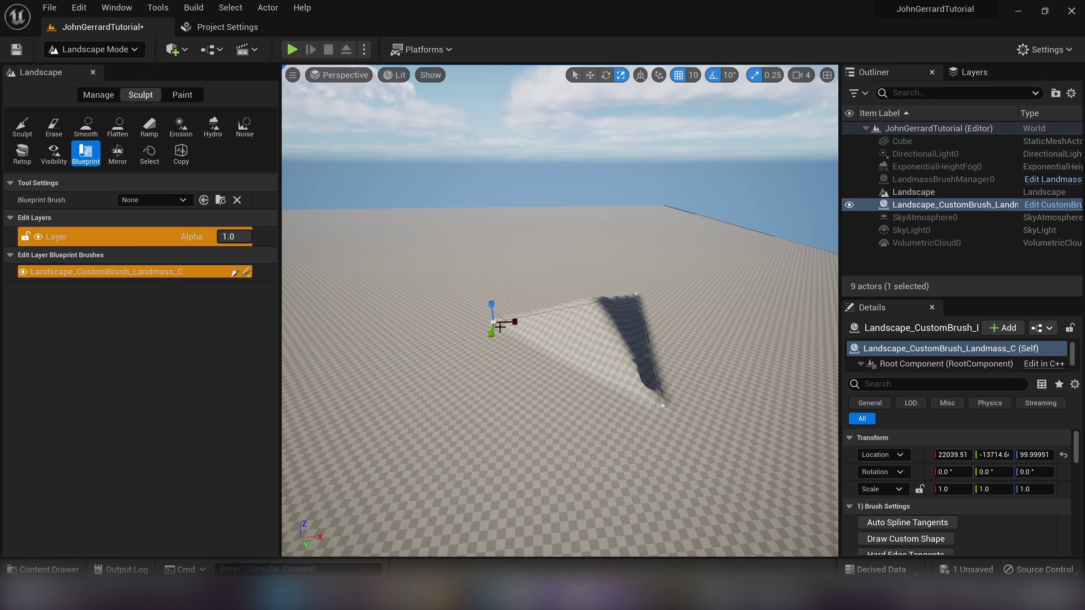
drag(494, 322, 544, 308)
key(a)
right_drag(494, 320, 572, 329)
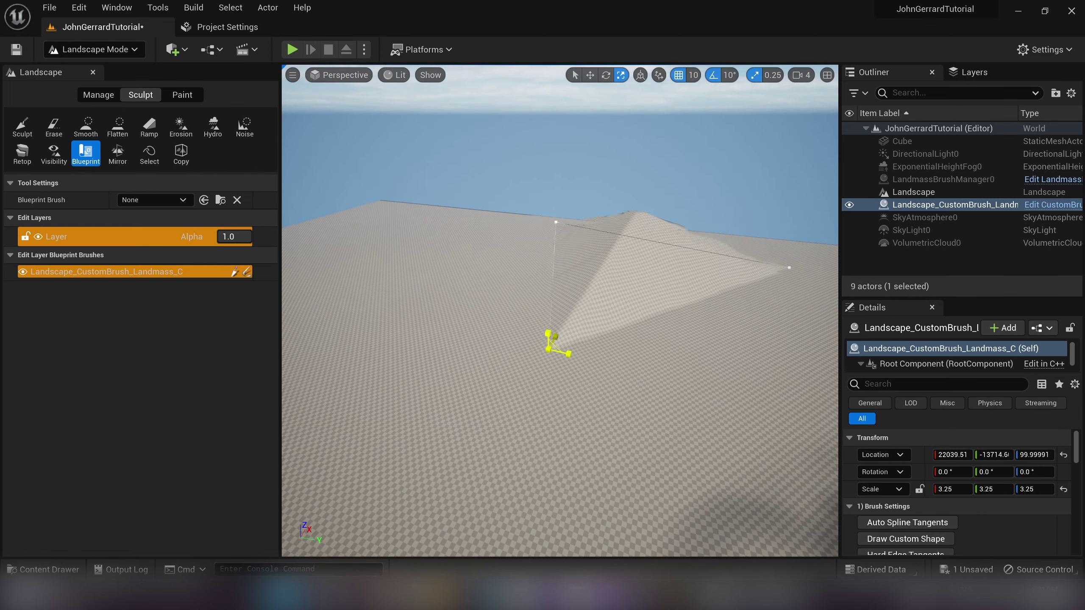
drag(560, 342, 549, 345)
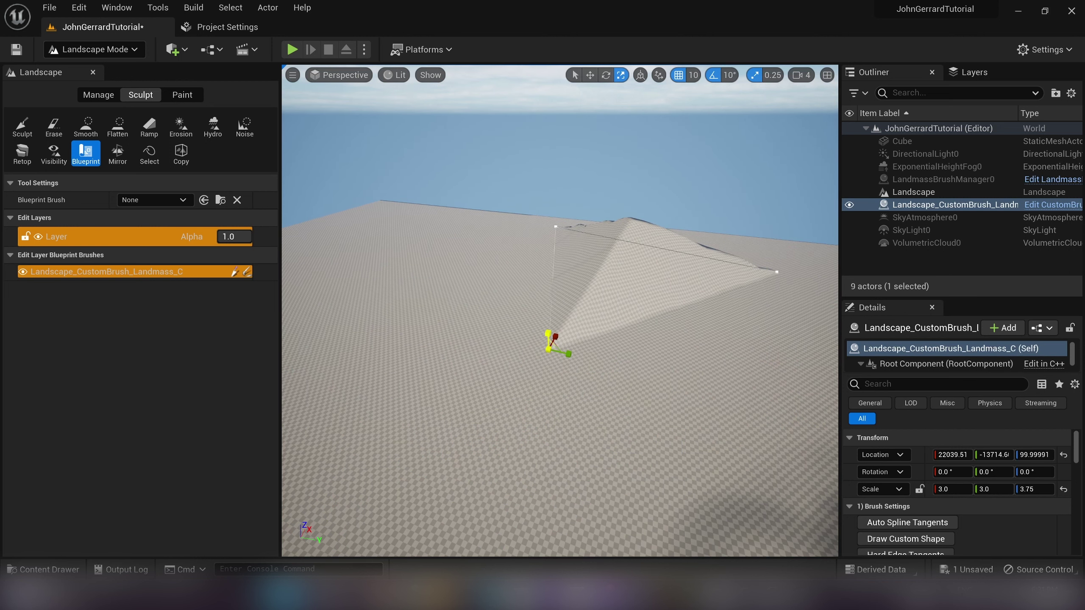
key(ctrl+z)
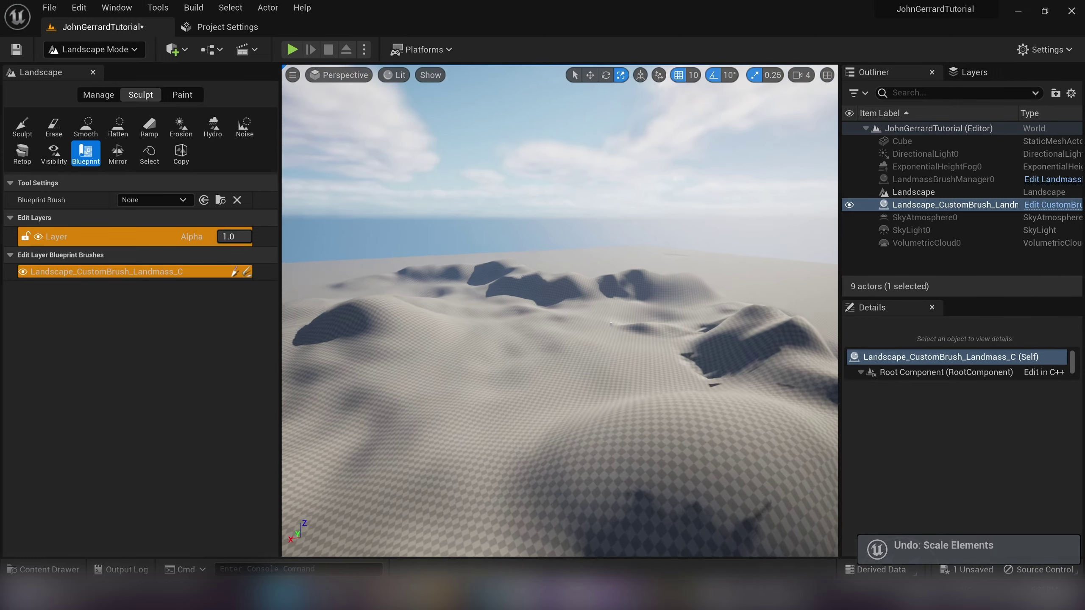
- Examine the enlarged Landmass mountain in relation to the sculpted hills and the surrounding flat terrain
key(w)
right_drag(687, 296, 686, 296)
key(w)
right_drag(600, 356, 600, 356)
key(w)
right_drag(521, 403, 527, 421)
key(a)
right_drag(404, 488, 403, 488)
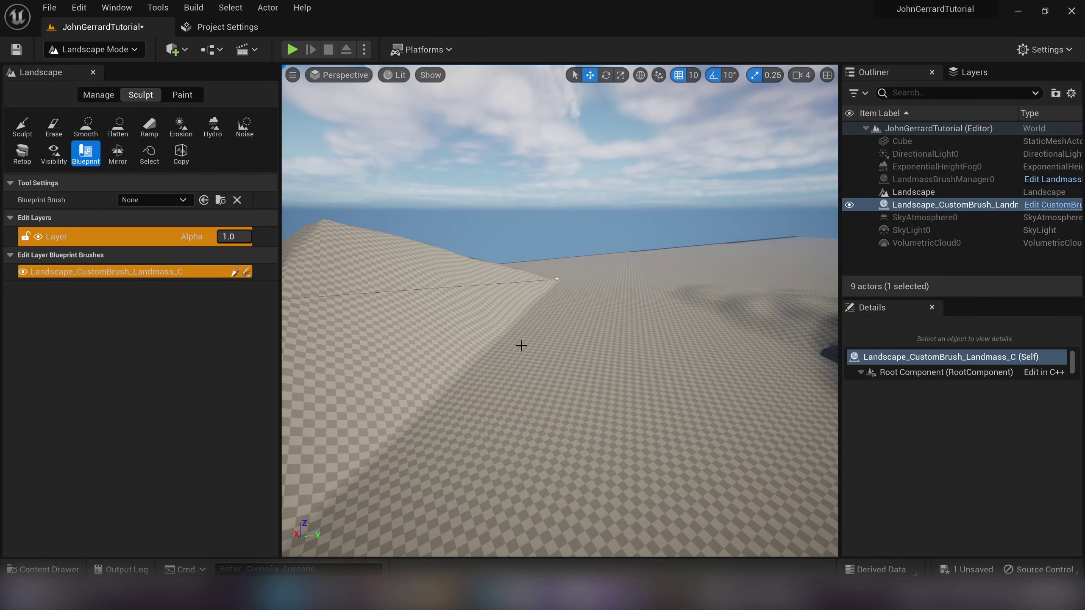
- Reshape the Landmass mountain's outline from a triangle into a rounder base, pulling one spline point outward from the slope
right_drag(521, 344, 523, 331)
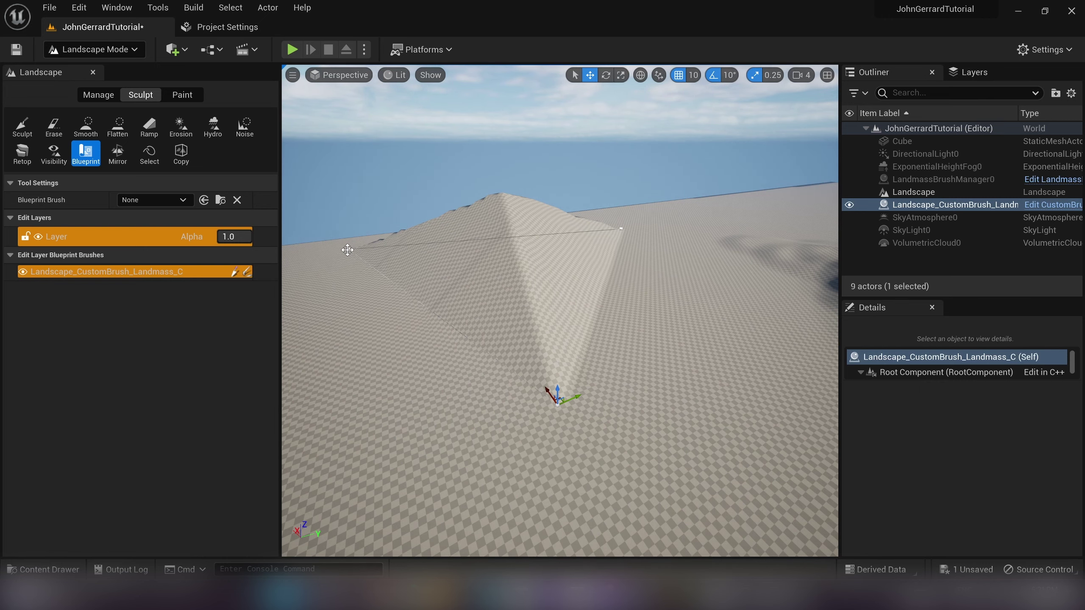
right_drag(577, 240, 578, 240)
right_drag(405, 412, 405, 412)
right_drag(526, 342, 525, 342)
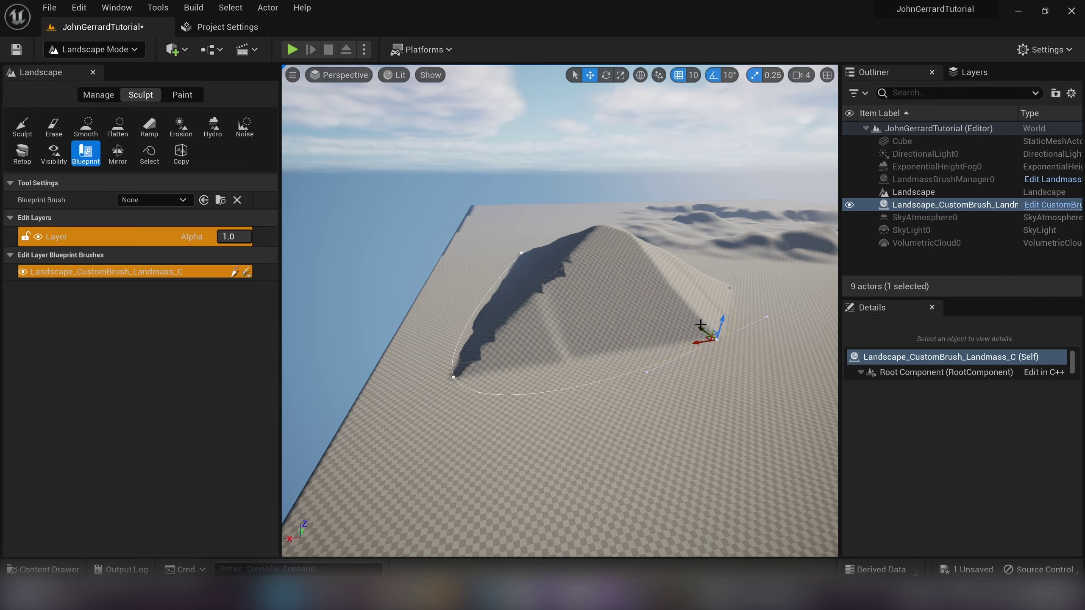
right_drag(559, 342, 559, 342)
right_drag(682, 253, 682, 253)
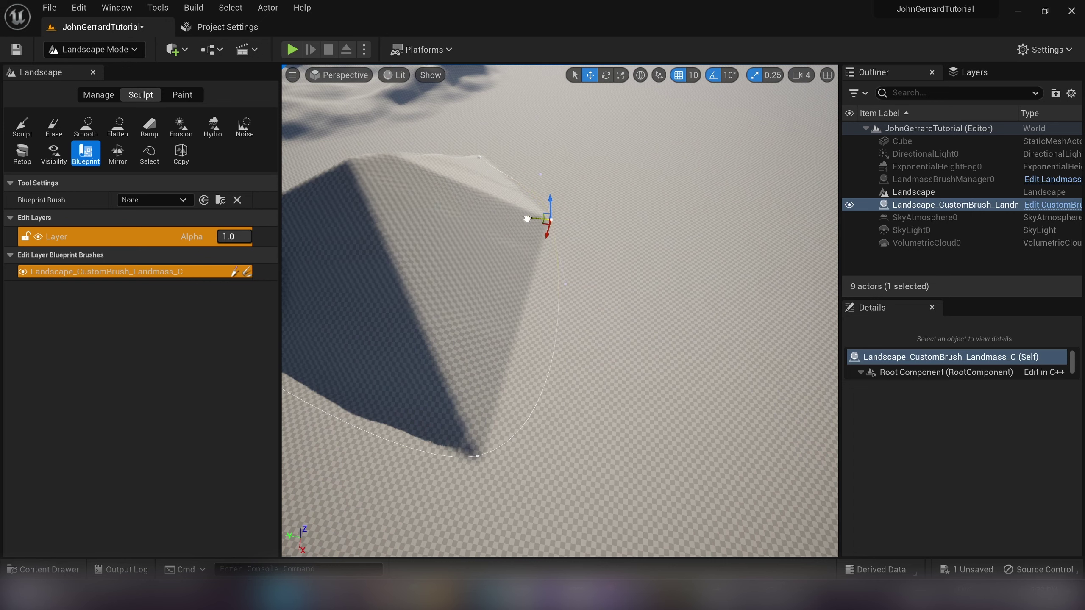
drag(527, 219, 564, 232)
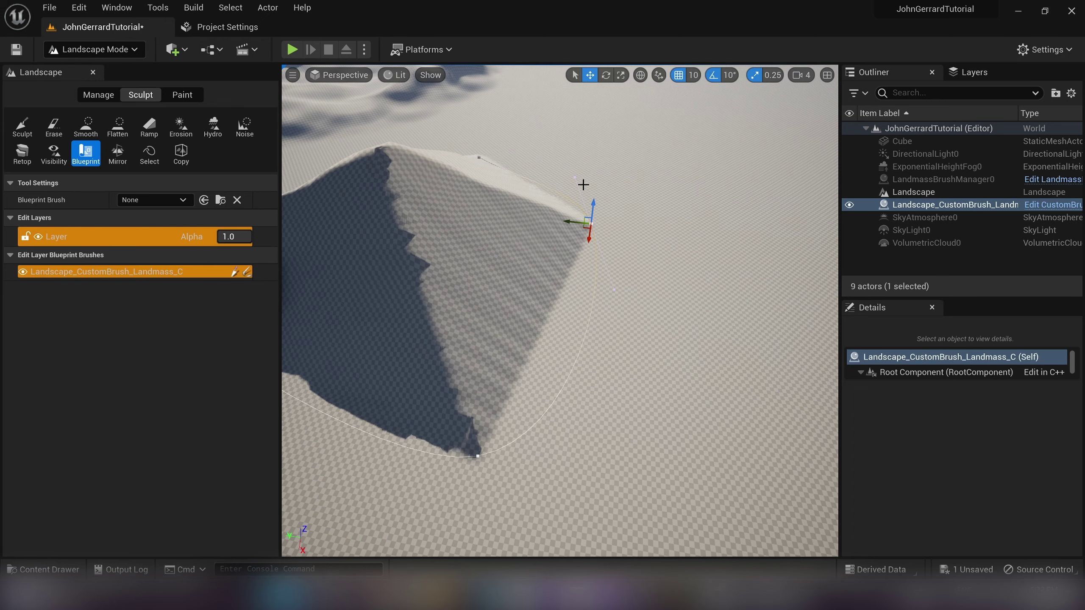
- Adjust the tangent of the spline point at the mountain's foot, swinging its handle away from the slope
right_drag(575, 179, 575, 179)
right_drag(547, 382, 547, 382)
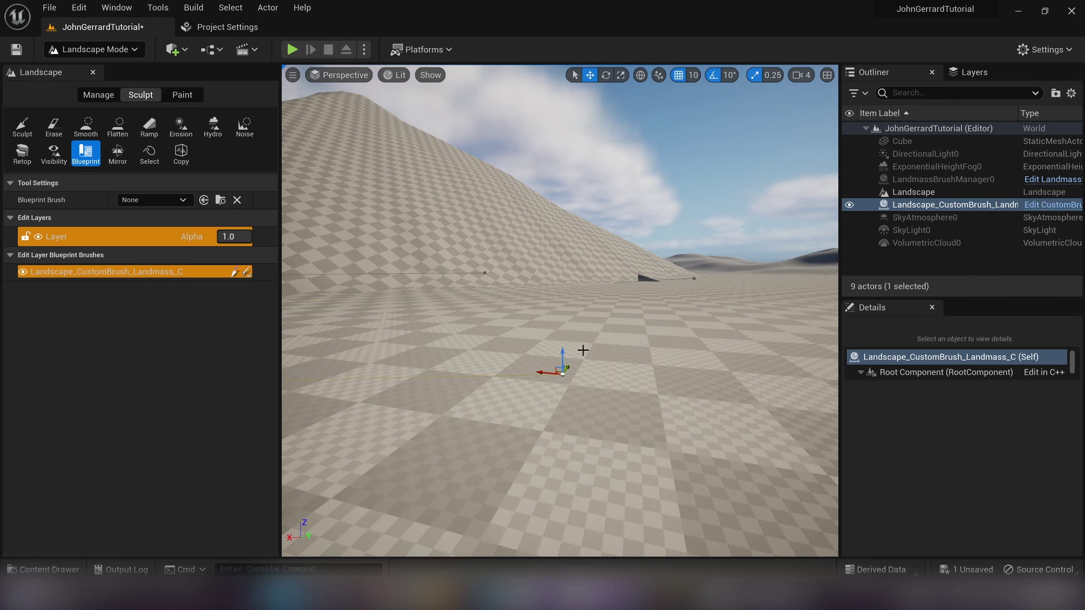
right_drag(583, 350, 583, 350)
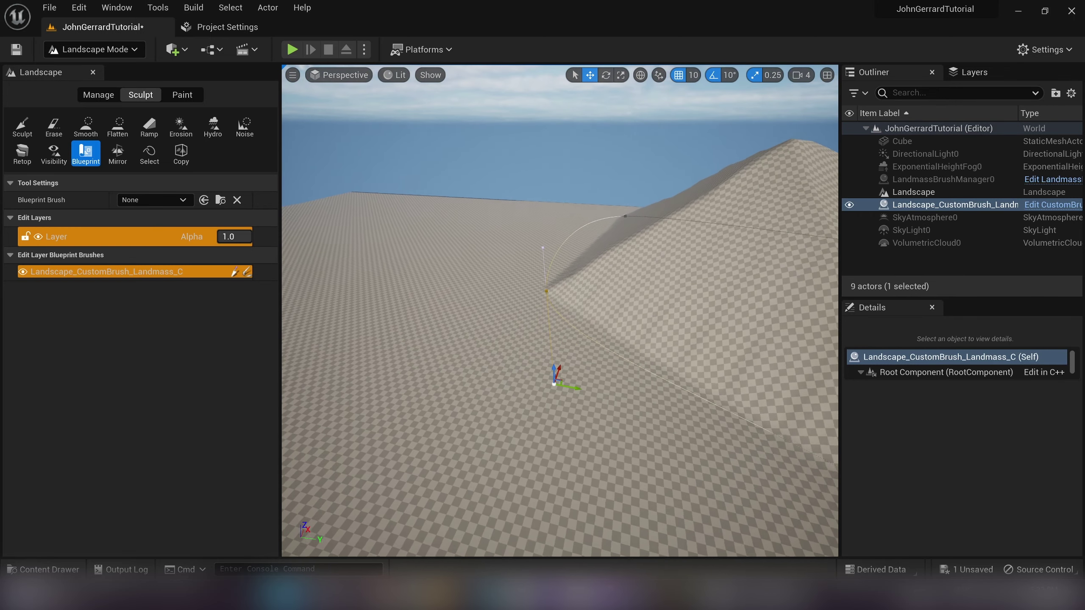
alt+drag(578, 397, 578, 398)
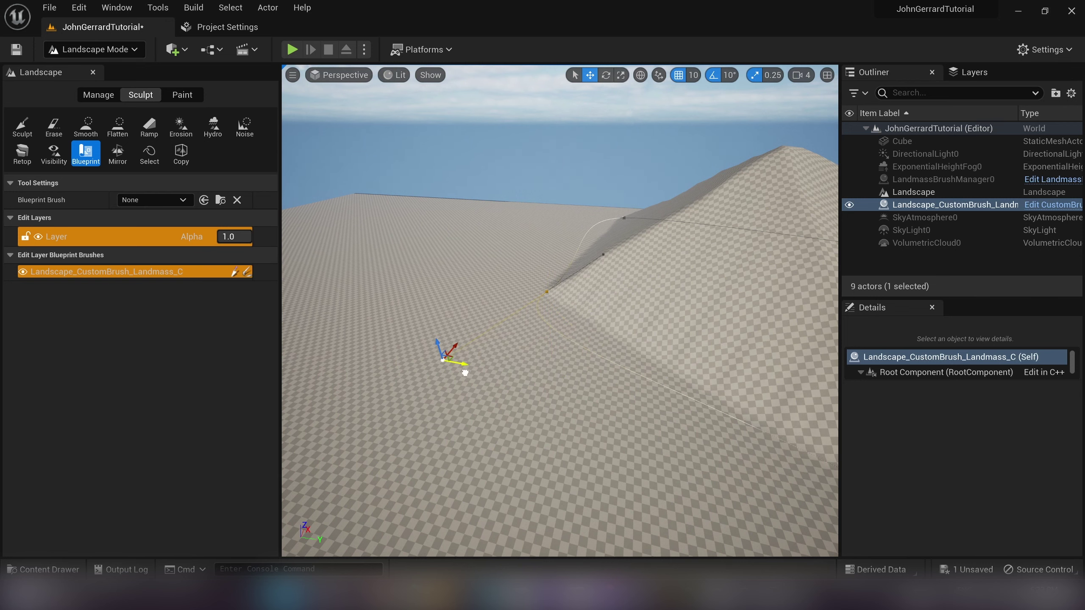
alt+drag(465, 373, 579, 280)
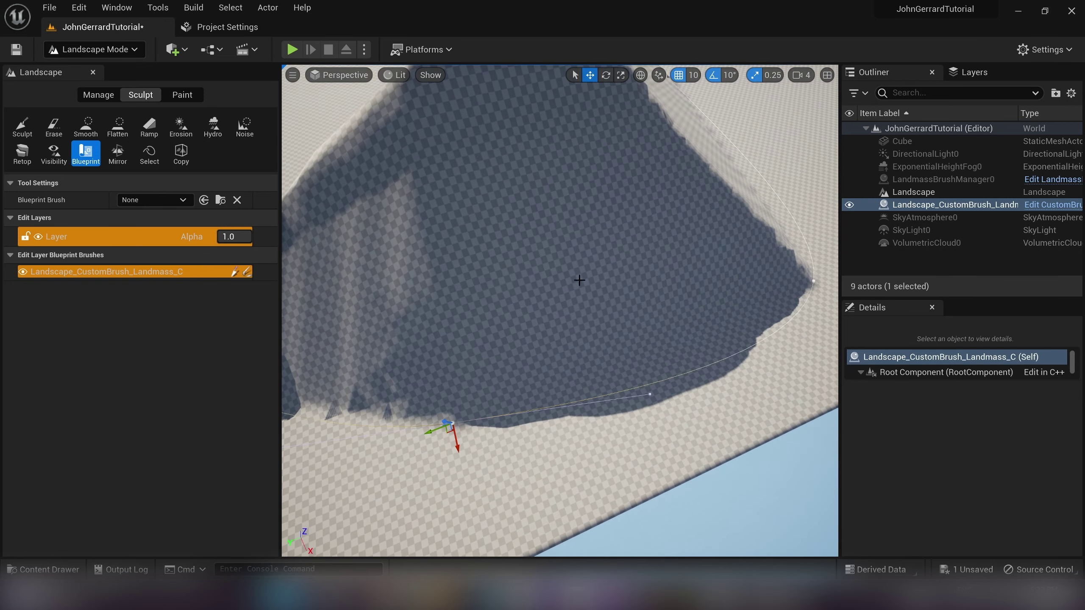
- Reselect the Landmass brush and pull the spline point at the mountain's shaded base outward toward the landscape edge
click(649, 392)
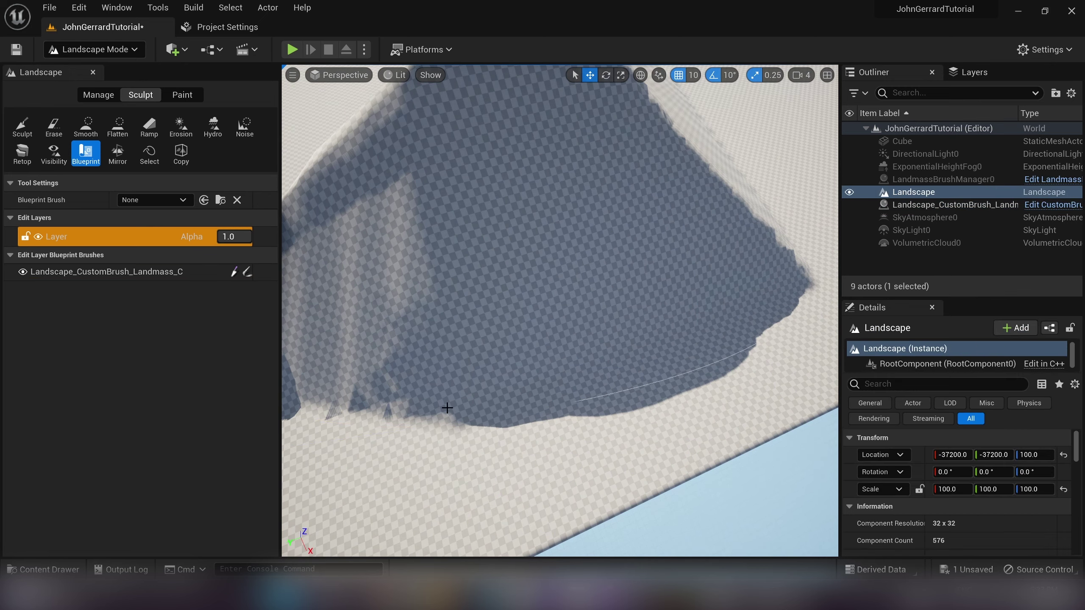
right_drag(447, 407, 397, 308)
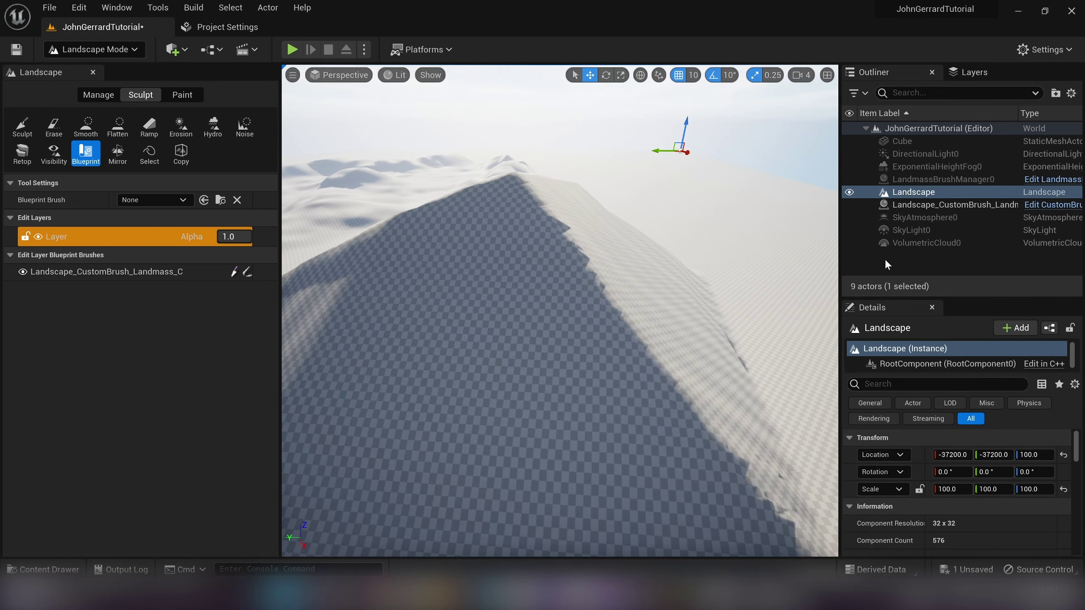
double_click(904, 205)
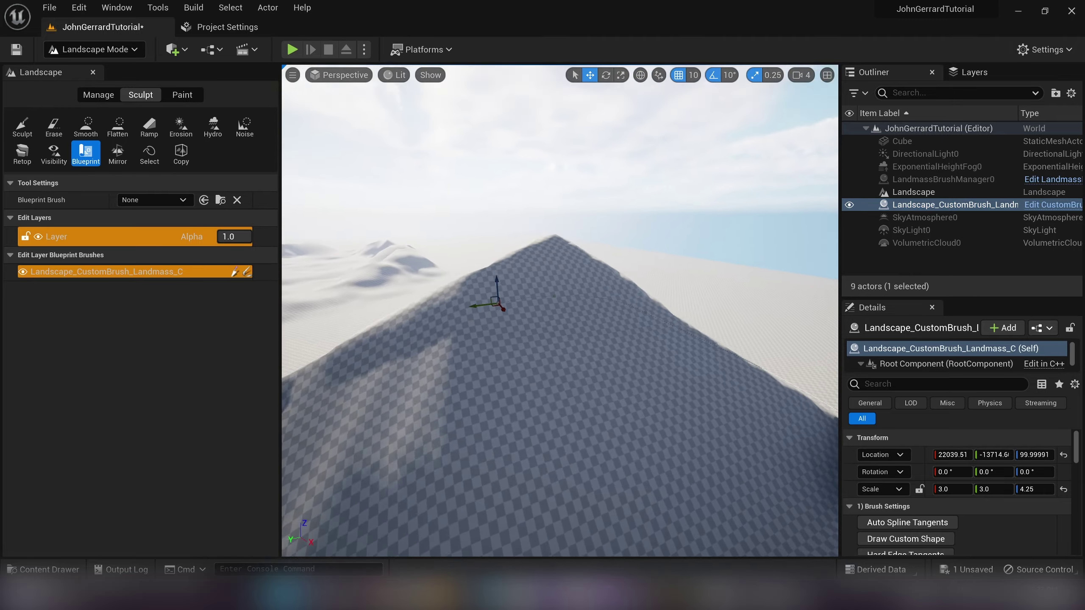
mouse_move(559, 325)
right_down()
mouse_move(419, 294)
mouse_move(452, 337)
mouse_move(474, 342)
right_up()
mouse_move(663, 309)
right_down()
mouse_move(632, 257)
mouse_move(606, 278)
mouse_move(550, 269)
mouse_move(385, 304)
mouse_move(381, 291)
mouse_move(415, 320)
mouse_move(454, 327)
right_up()
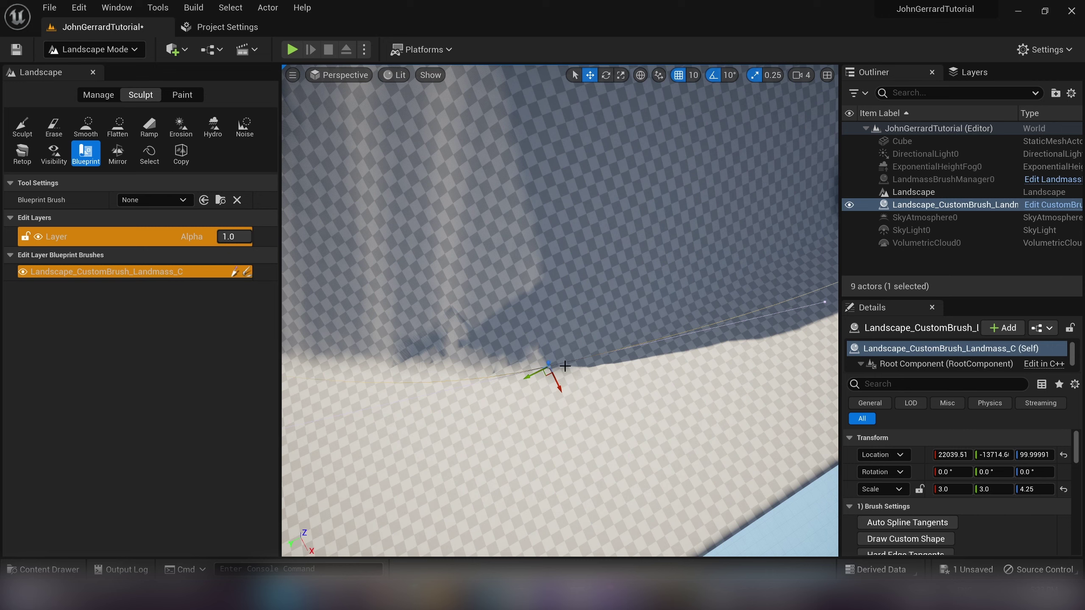
mouse_move(564, 366)
right_down()
mouse_move(570, 338)
mouse_move(612, 375)
right_up()
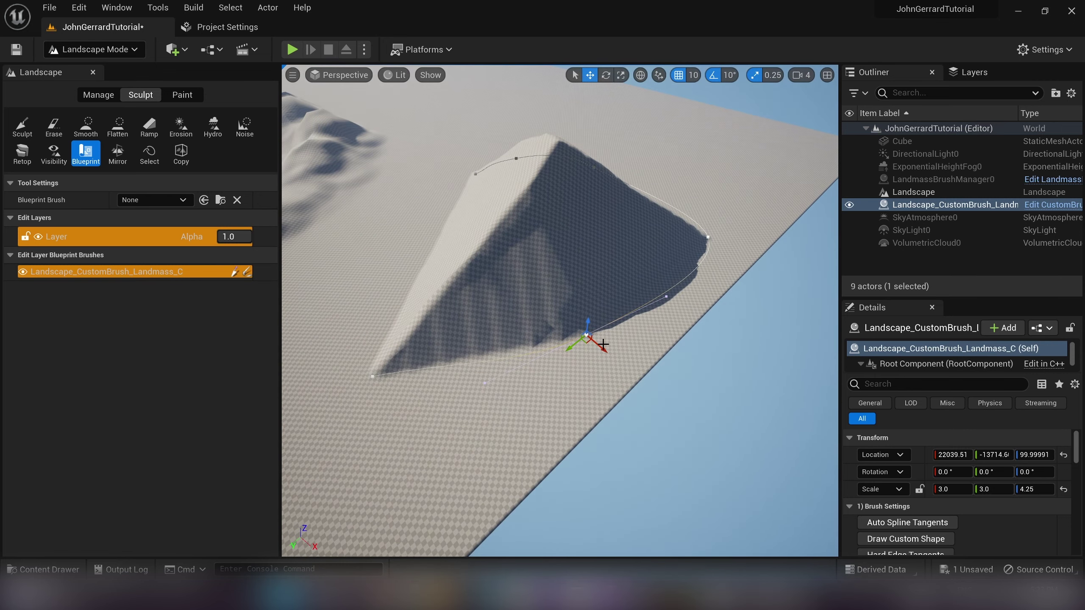
drag(602, 350, 623, 369)
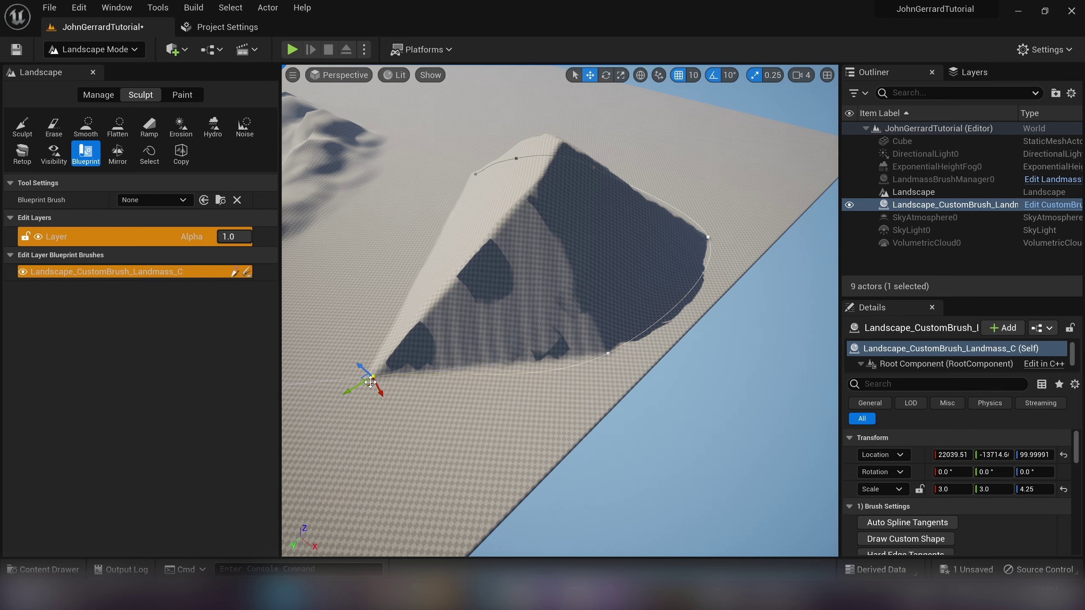
- Adjust the spline point at the mountain's sharp outer corner and check the silhouette from beside the cube
alt+drag(382, 391, 390, 254)
right_drag(390, 254, 444, 289)
drag(431, 360, 442, 298)
right_drag(468, 309, 489, 327)
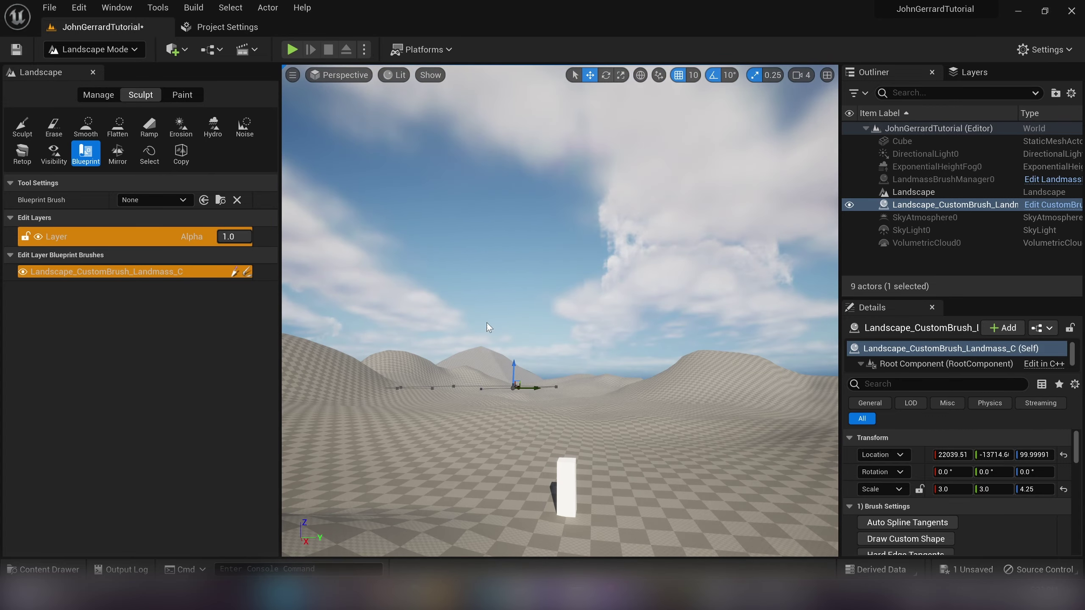
right_drag(571, 323, 571, 328)
key(w)
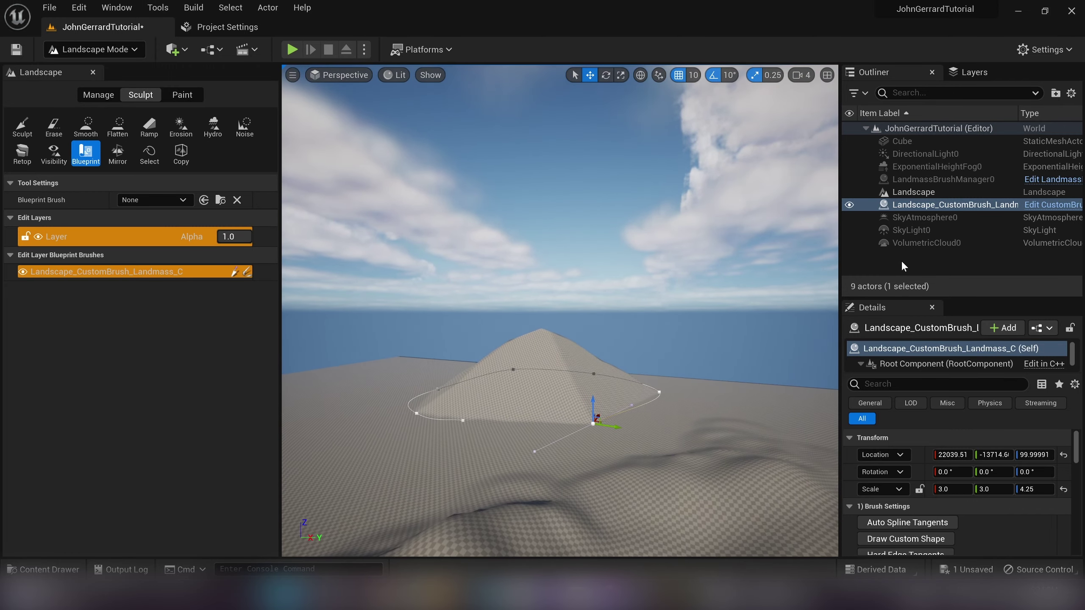
- Move the whole Landmass mountain up against the sculpted hills, to about X 15519.51 and Y -1594.6
click(916, 207)
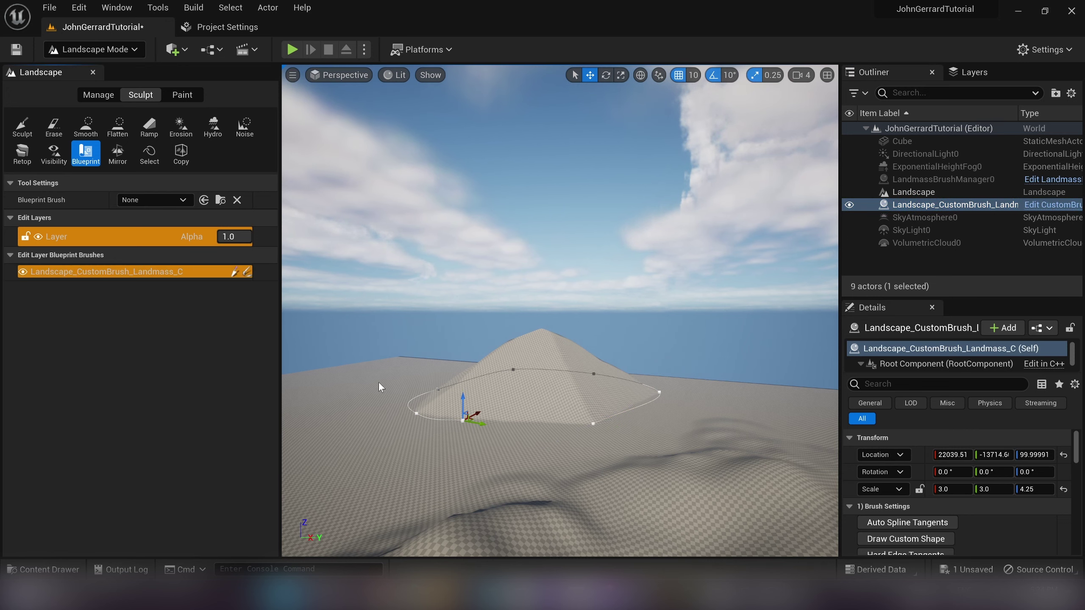
mouse_move(476, 424)
right_down()
mouse_move(532, 425)
mouse_move(482, 421)
right_up()
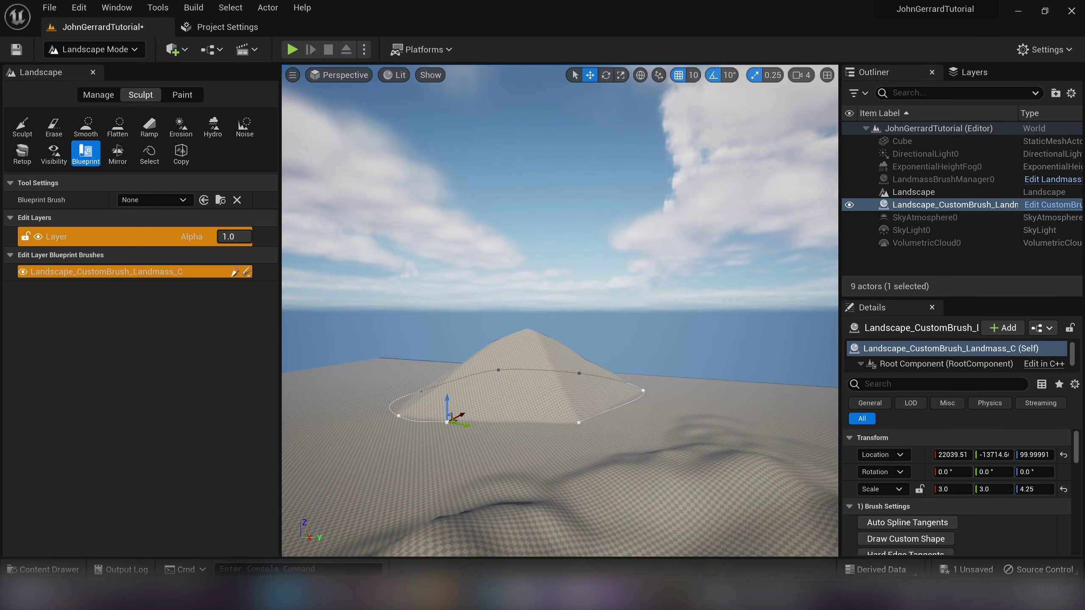
drag(463, 424, 736, 464)
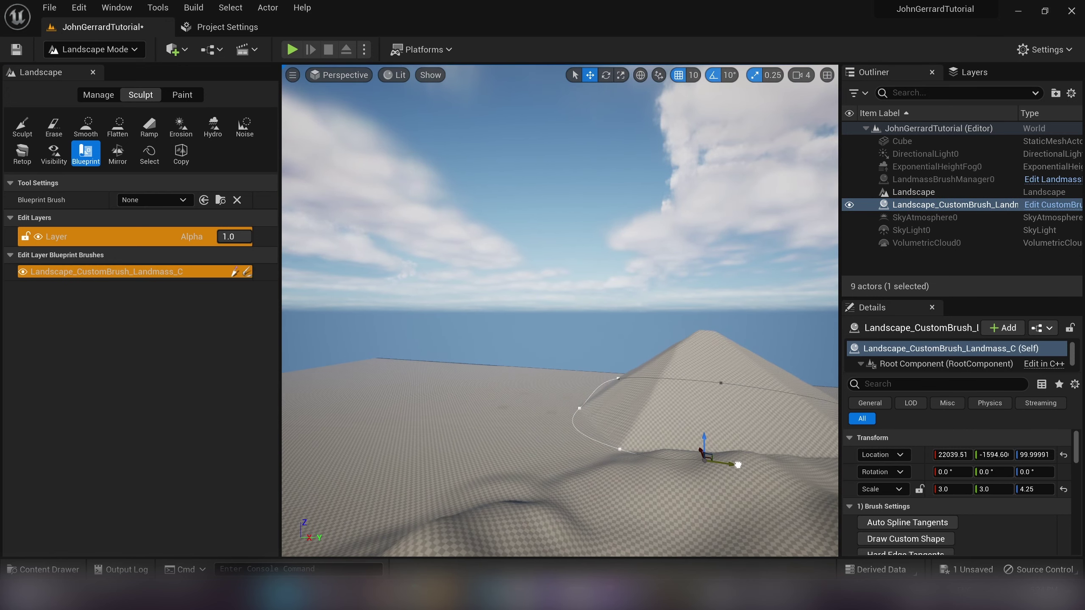
key(s)
mouse_move(737, 465)
right_down()
mouse_move(771, 476)
mouse_move(766, 491)
right_up()
right_drag(697, 445, 680, 436)
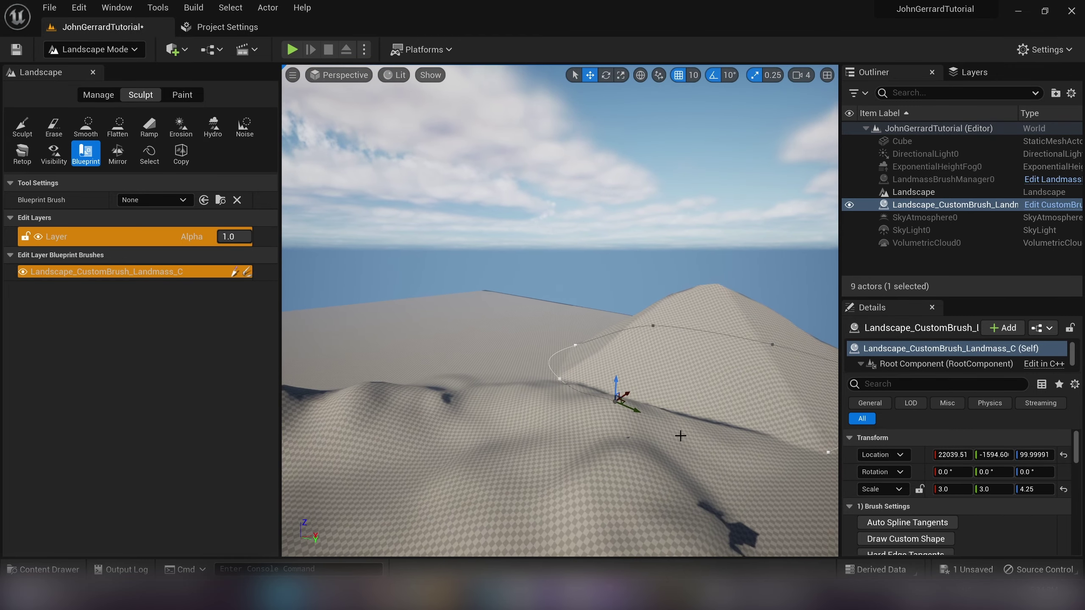
drag(626, 396, 504, 478)
- Examine where the Landmass mountain meets the sculpted hills from near and far viewpoints
key(s)
mouse_move(505, 478)
right_down()
mouse_move(489, 492)
mouse_move(515, 527)
mouse_move(422, 494)
right_up()
key(w)
right_drag(390, 369, 410, 391)
key(w)
key(s)
key(w)
key(s)
key(w)
key(s)
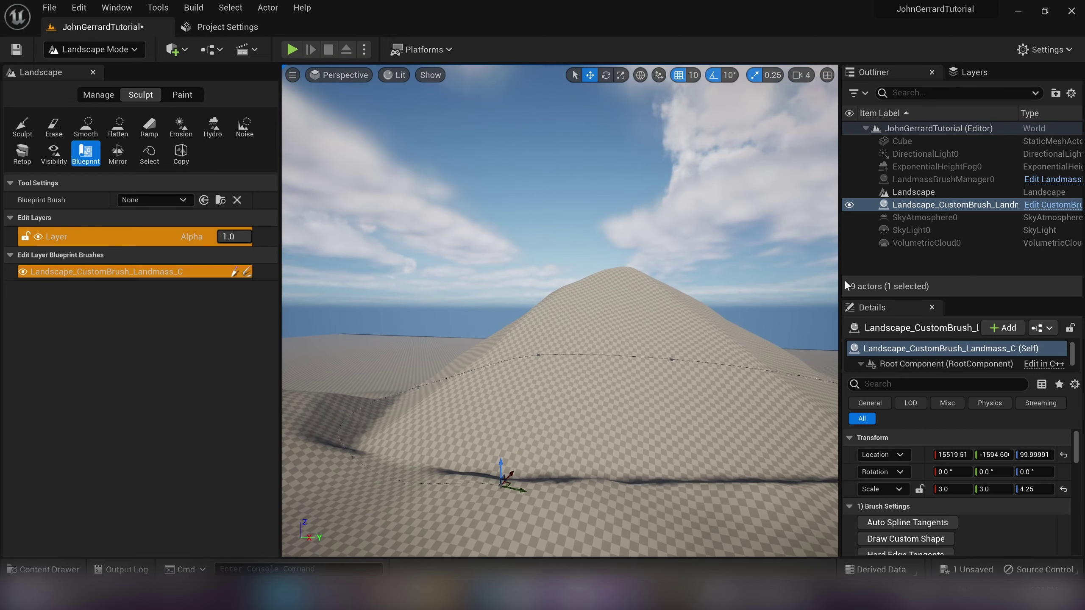
- Set the Landmass brush's blend mode to Additive so the mountain merges with the sculpted hills
click(918, 205)
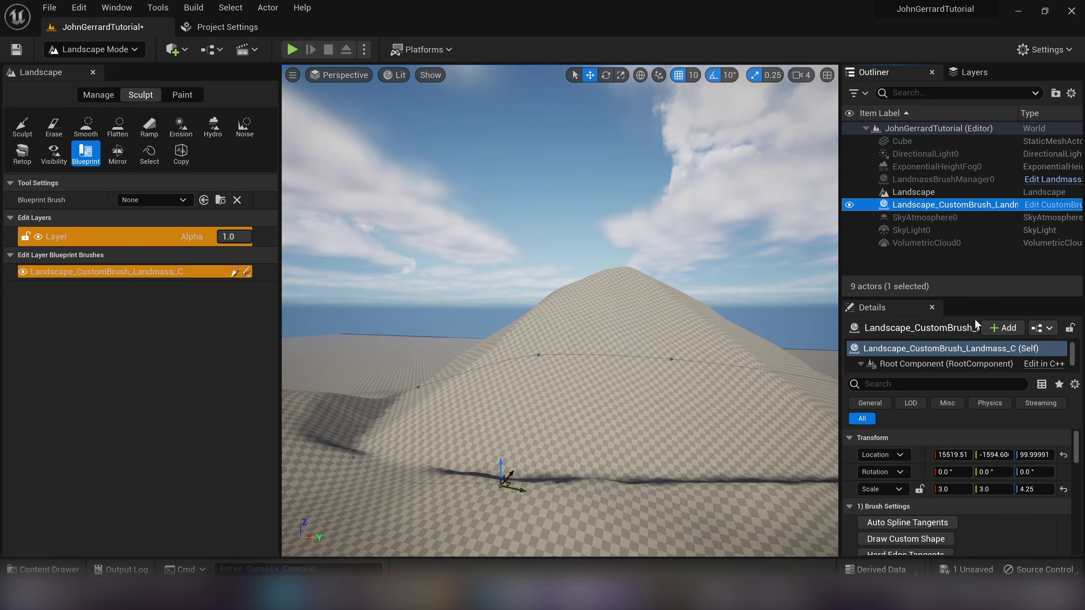
drag(918, 295, 909, 216)
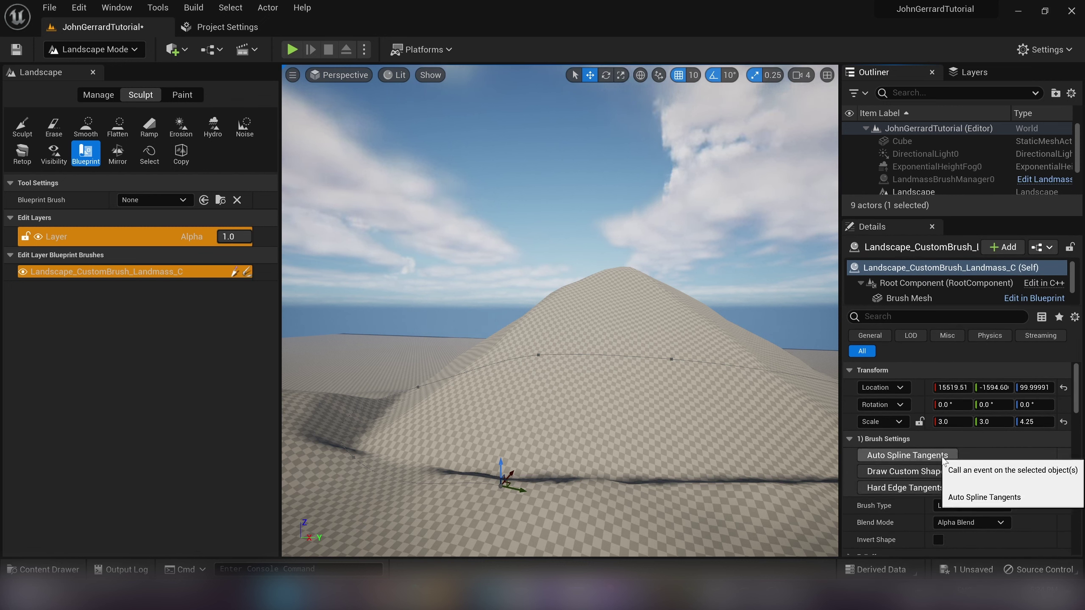
scroll(990, 491, down, 2)
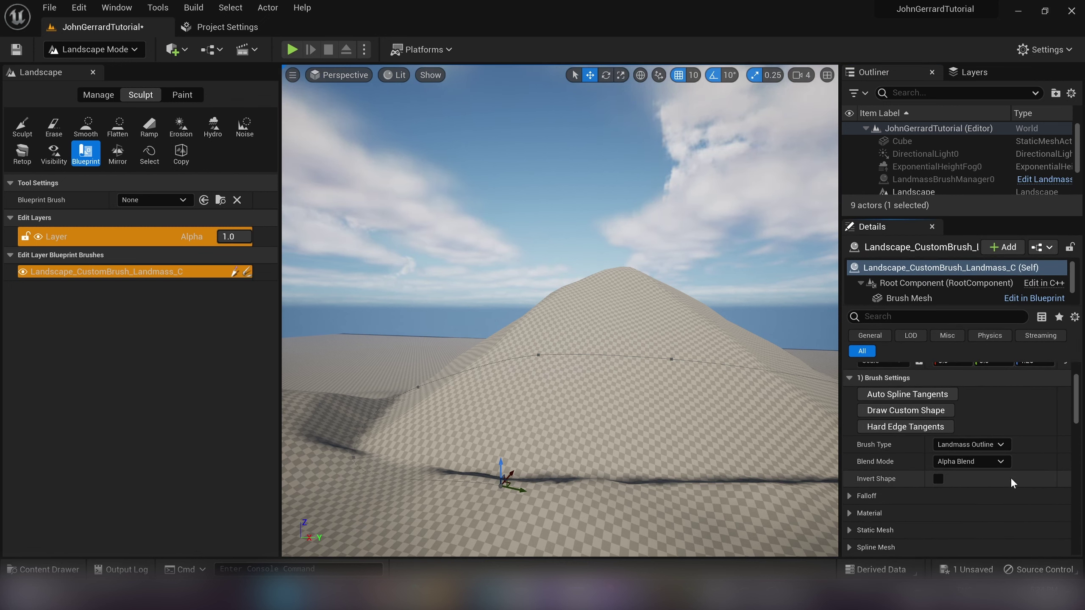
scroll(1012, 476, down, 2)
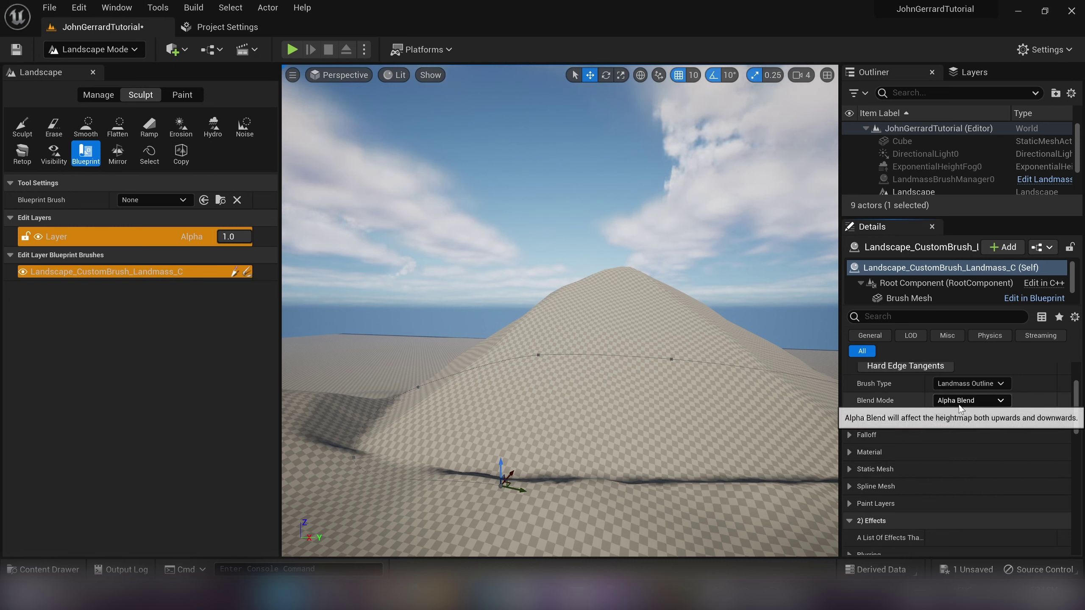
click(999, 402)
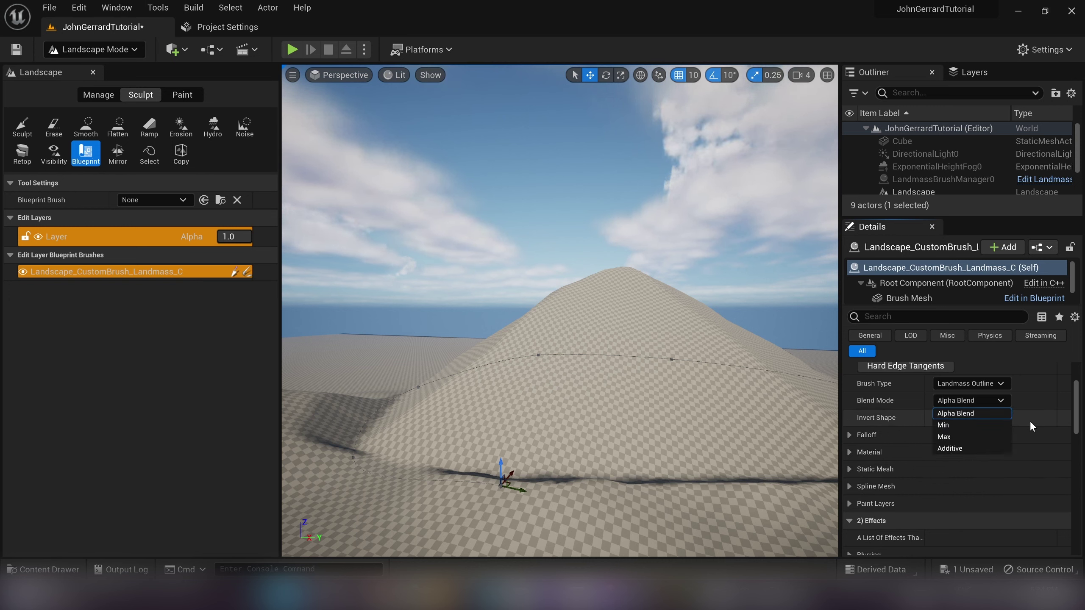
click(1001, 402)
click(983, 400)
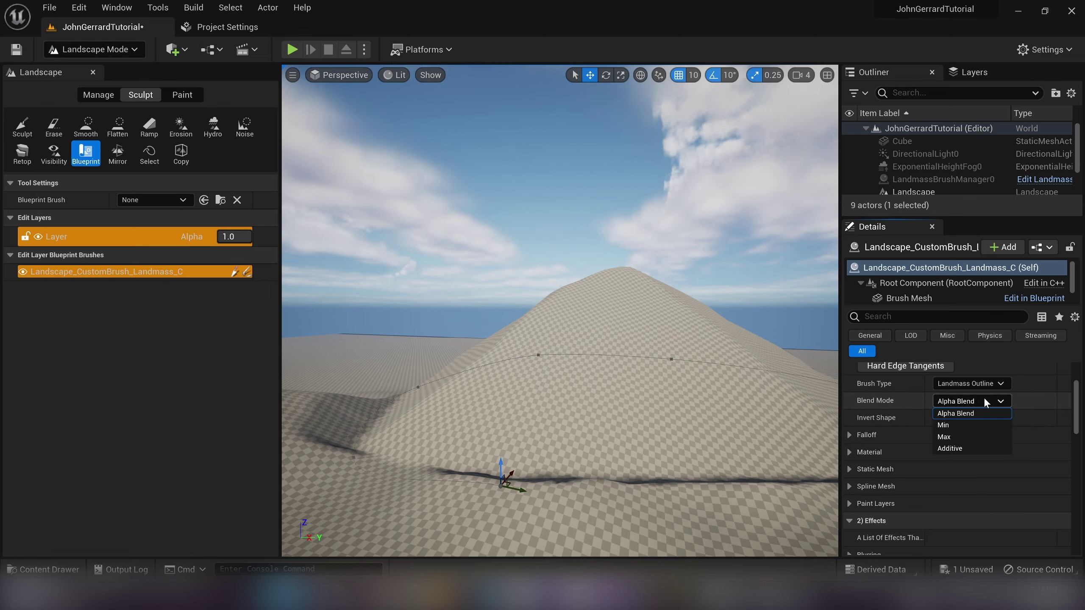
click(980, 448)
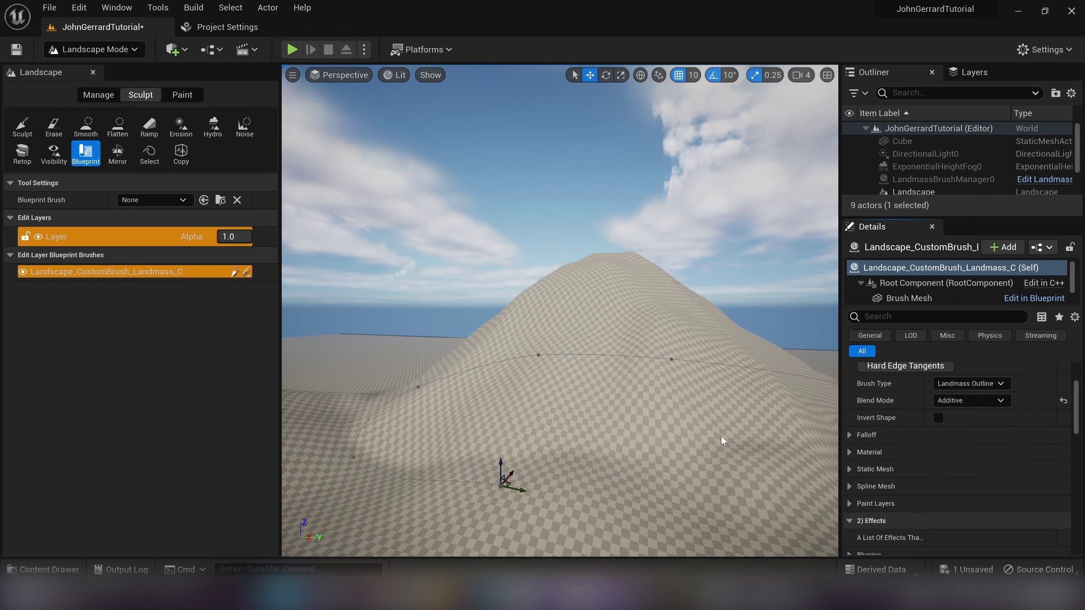
- Try repositioning the whole Landmass mountain against the sculpted hills and adjusting its height
right_drag(720, 436, 720, 436)
right_drag(637, 405, 637, 405)
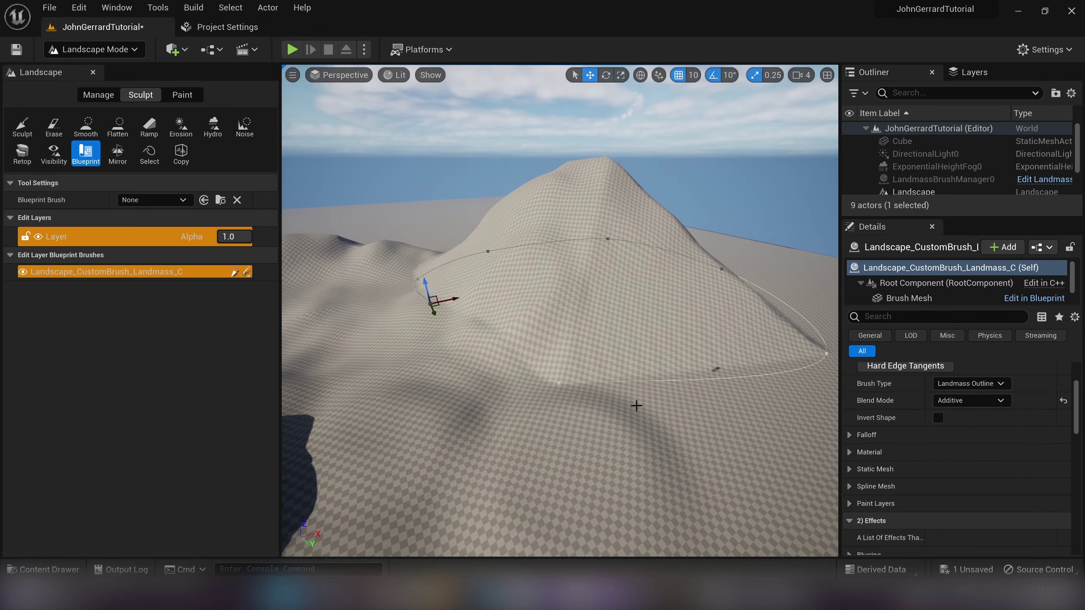
mouse_move(454, 302)
mouse_down()
mouse_move(294, 372)
mouse_move(404, 336)
mouse_up()
right_drag(404, 336, 531, 322)
mouse_move(526, 317)
mouse_down()
mouse_move(445, 371)
mouse_move(596, 309)
mouse_move(567, 332)
mouse_up()
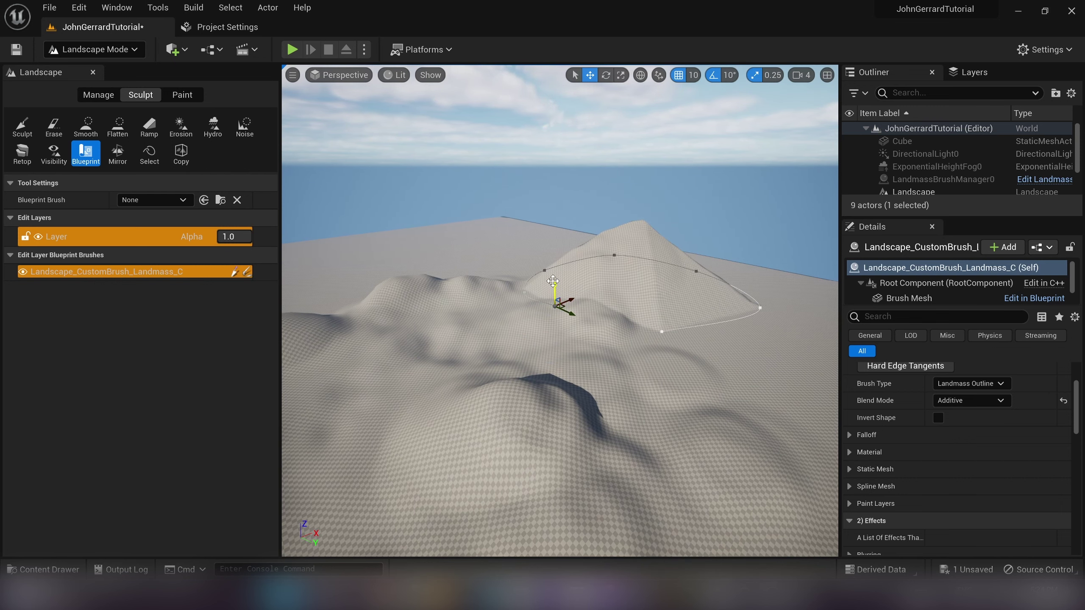
mouse_move(553, 288)
mouse_down()
mouse_move(543, 181)
mouse_move(531, 238)
mouse_up()
mouse_move(531, 239)
right_down()
mouse_move(555, 307)
mouse_move(530, 264)
mouse_move(568, 274)
right_up()
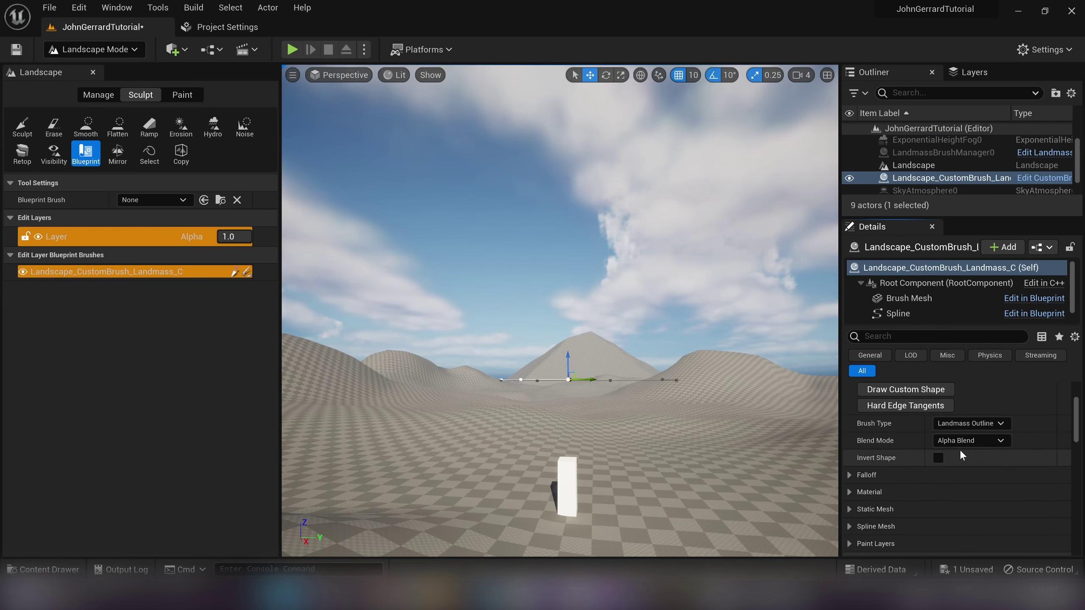
- Switch the Landmass brush from Alpha Blend to Additive, raise the mountain slightly, and shift it sideways behind the left-hand hills seen from the cube
click(965, 444)
click(981, 489)
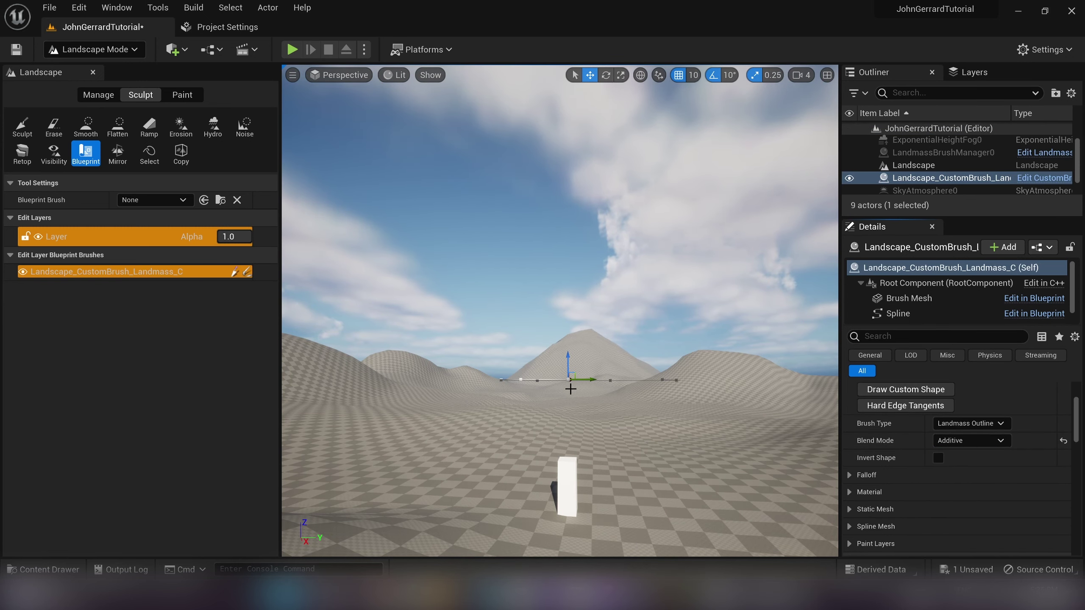
mouse_move(567, 357)
mouse_down()
mouse_move(566, 278)
mouse_move(555, 324)
mouse_move(560, 200)
mouse_move(529, 351)
mouse_up()
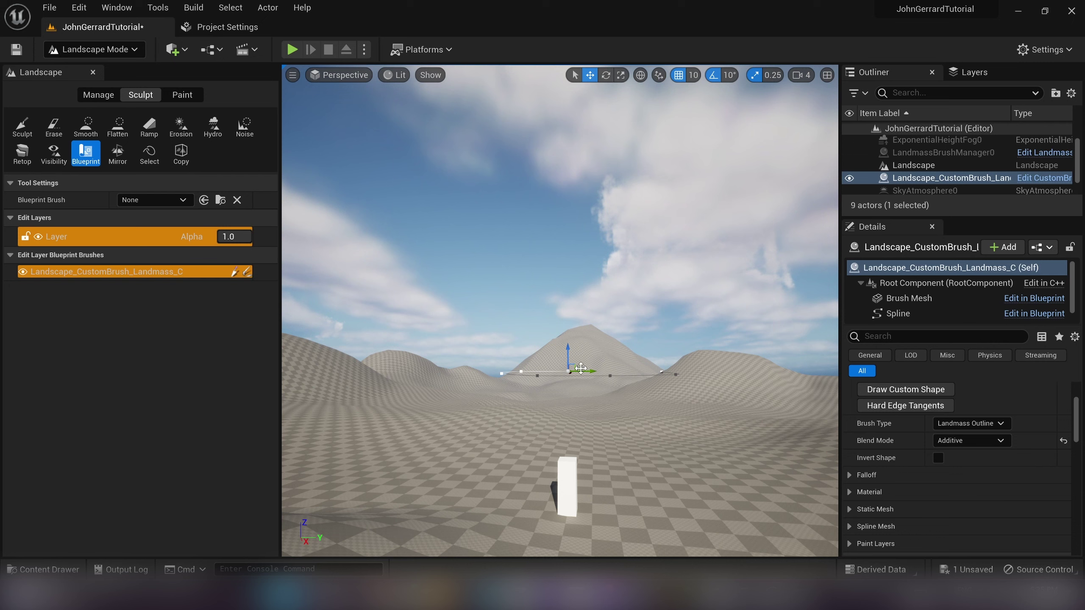
drag(588, 371, 378, 402)
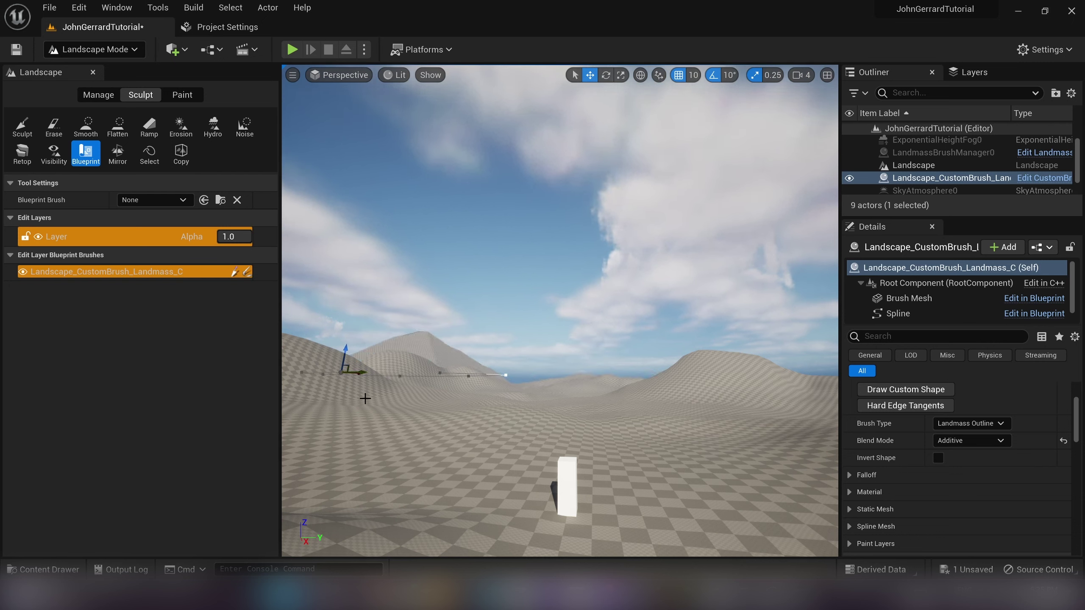
- Lower the Landmass brush's Falloff Angle to 12.153215 and inspect the flattened slope
scroll(909, 468, down, 1)
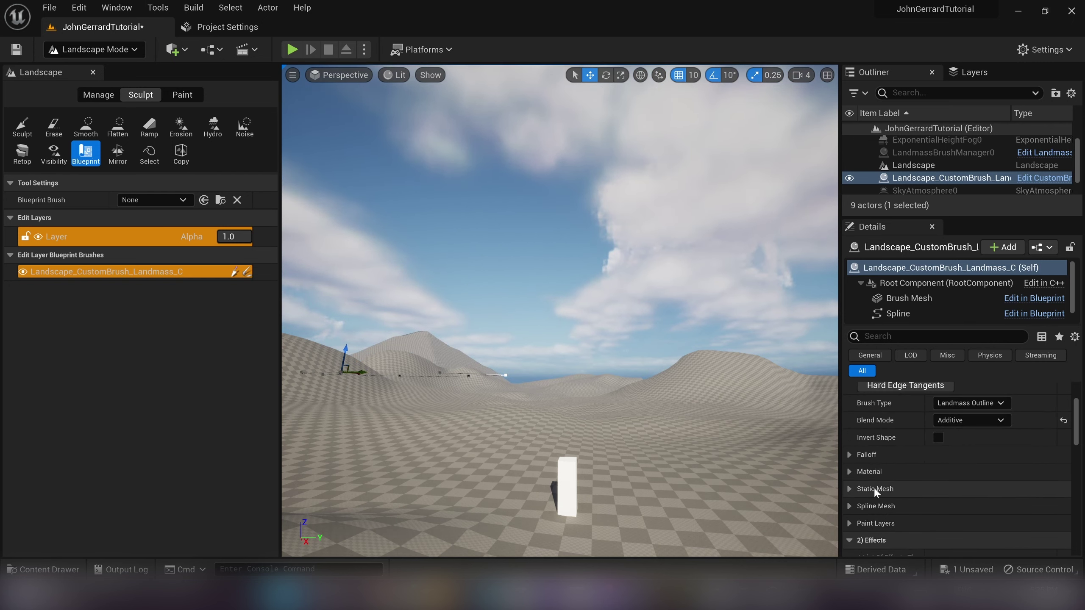
click(848, 453)
scroll(880, 455, down, 3)
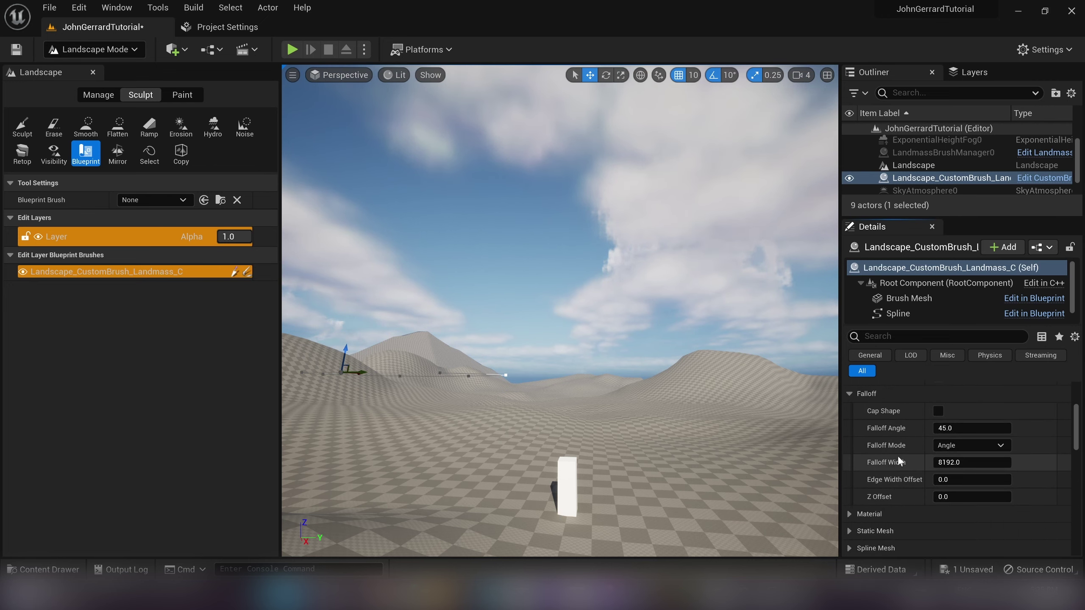
right_drag(603, 415, 572, 376)
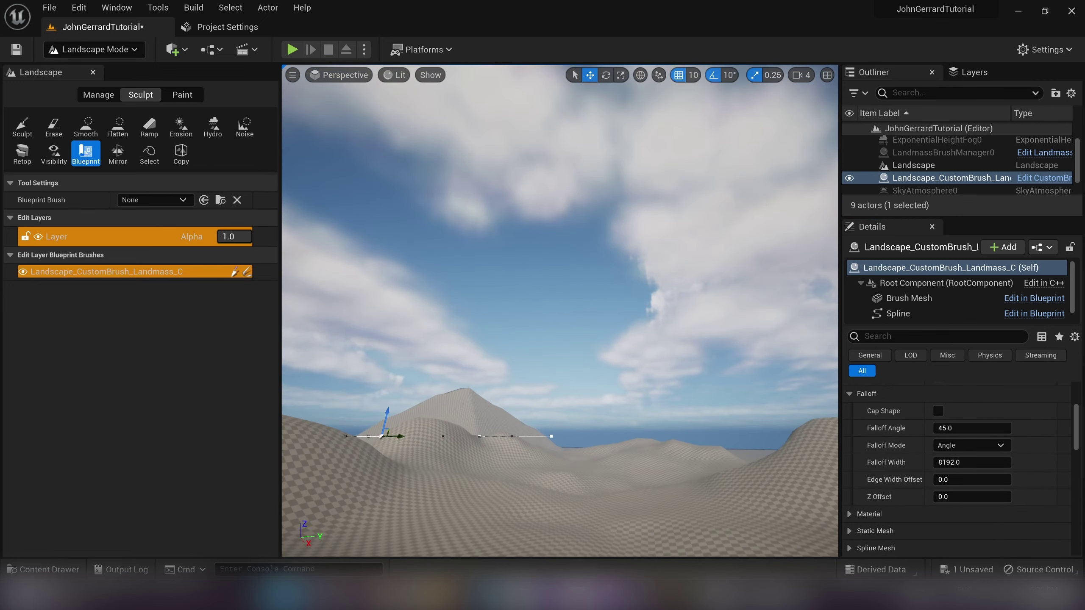
scroll(602, 415, up, 5)
mouse_move(603, 415)
right_down()
mouse_move(598, 299)
mouse_move(593, 401)
mouse_move(575, 395)
right_up()
key(s)
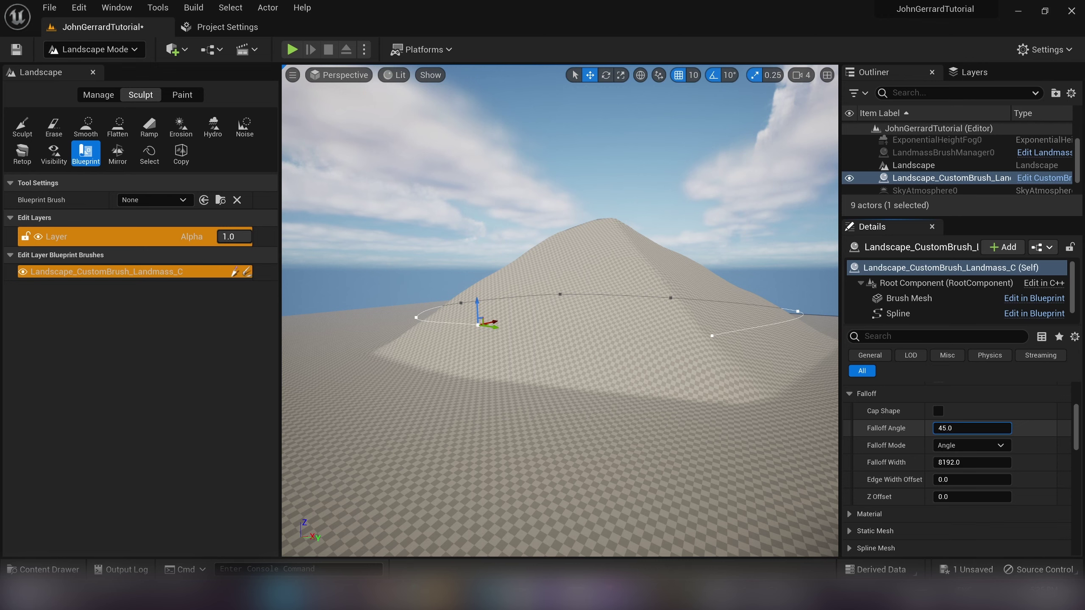
drag(956, 427, 939, 428)
right_drag(610, 323, 449, 379)
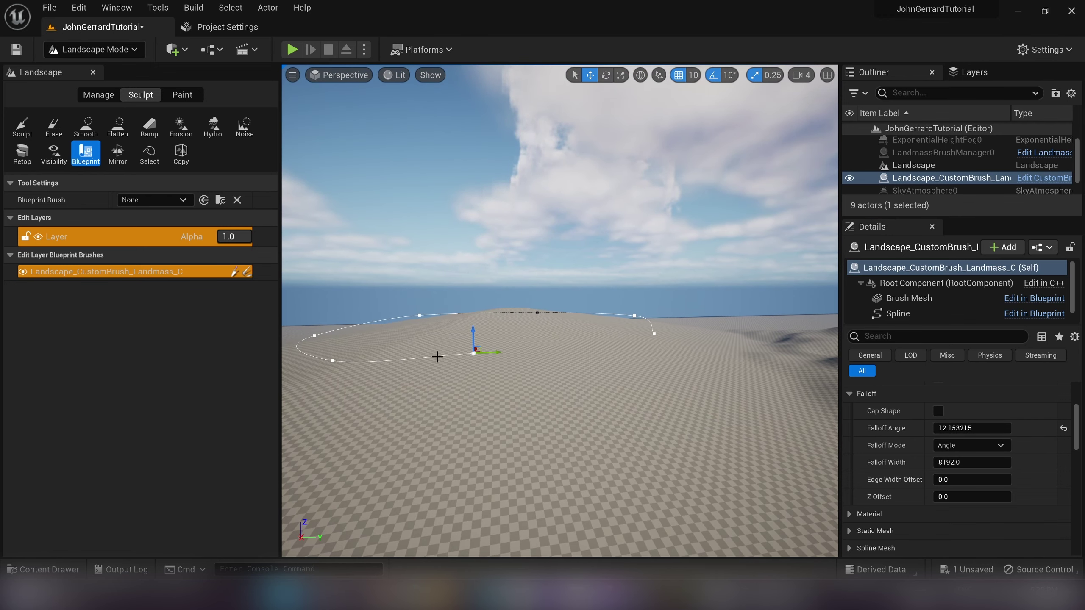
- Set the Landmass brush's Falloff Angle to 65 and view the steeper mountain from a distance
click(972, 428)
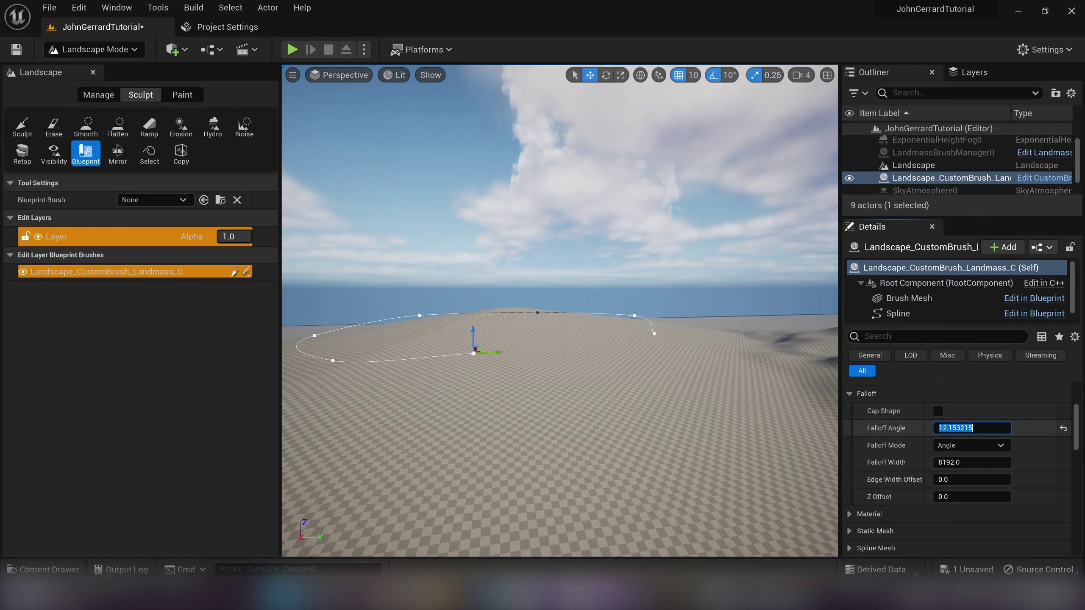
text(65)
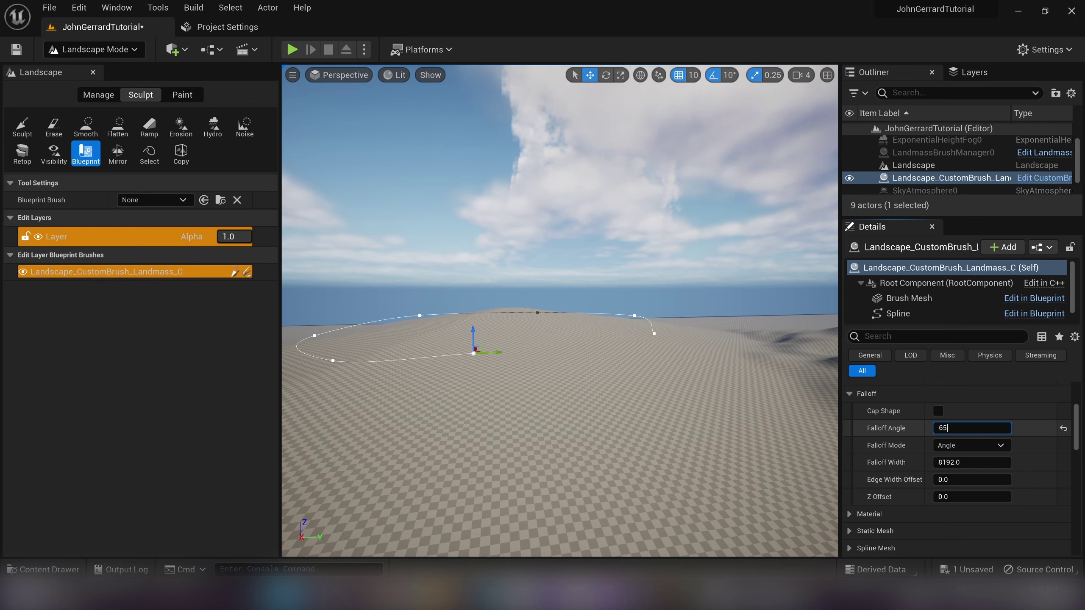
key(Return)
right_drag(598, 342, 572, 351)
key(s)
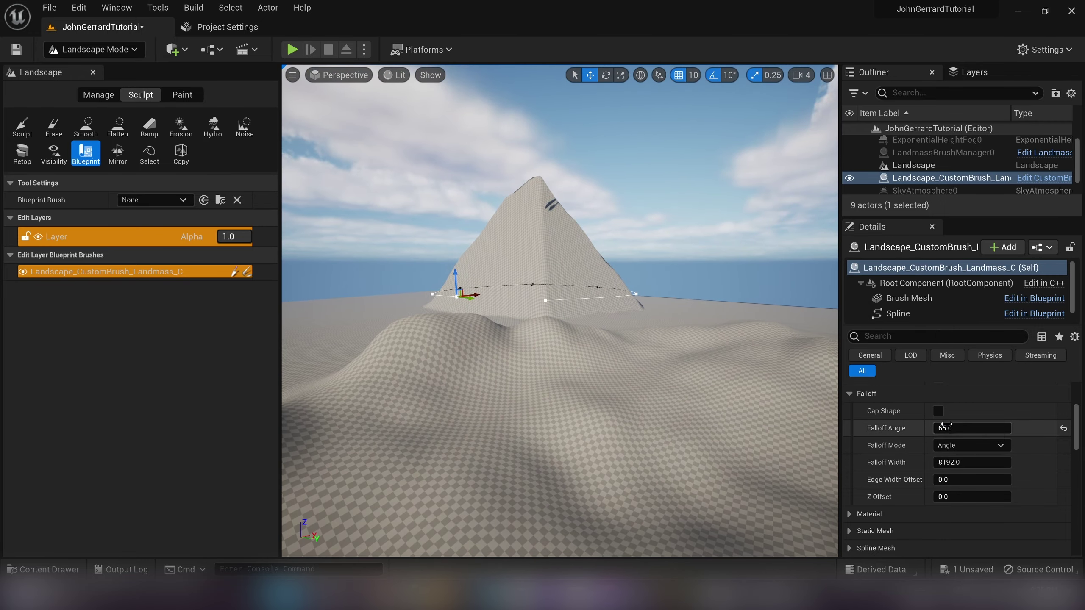
- Reduce the Landmass brush's Falloff Angle to 45.300177 and check the gentler mountain slope
click(972, 427)
drag(971, 428, 949, 424)
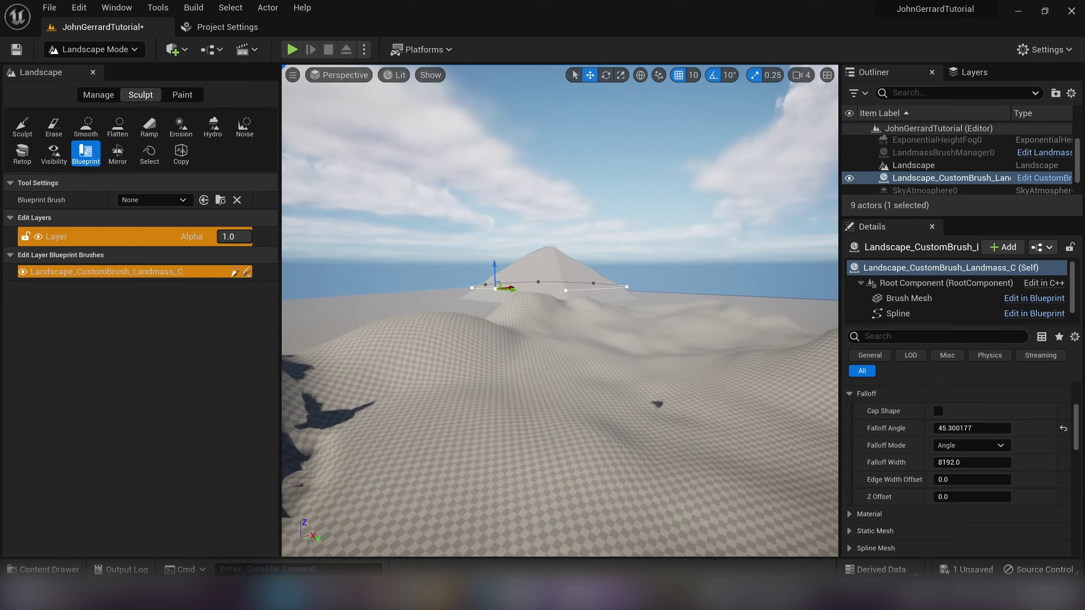
right_drag(559, 342, 564, 299)
key(w)
right_drag(598, 420, 598, 419)
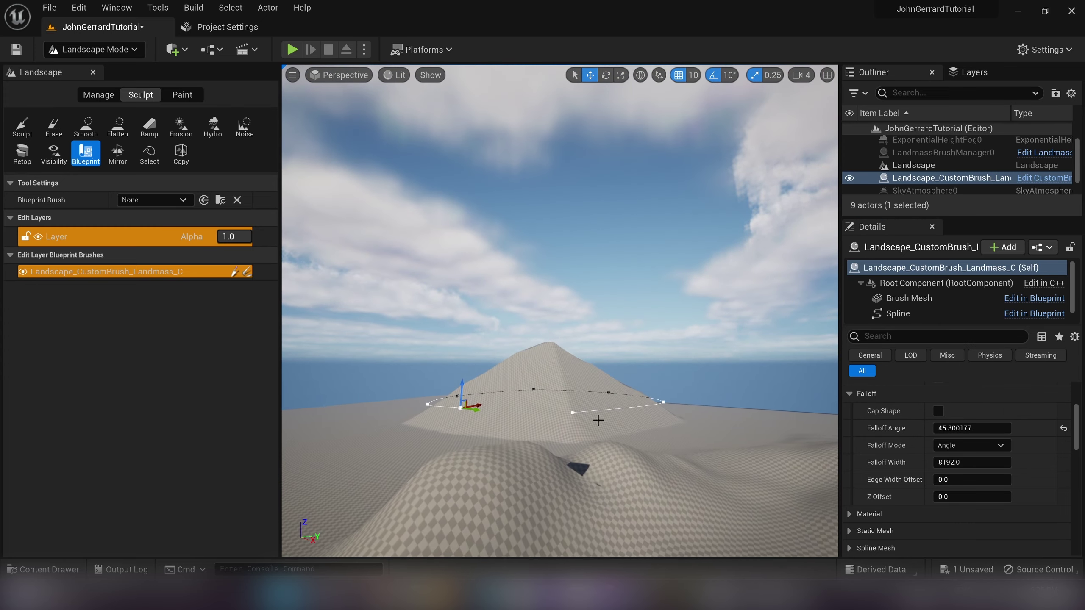
- Pull the Landmass mountain closer to the sculpted hills and check its silhouette from beside the cube
mouse_move(481, 406)
mouse_down()
mouse_move(392, 453)
mouse_move(470, 434)
mouse_move(402, 455)
mouse_up()
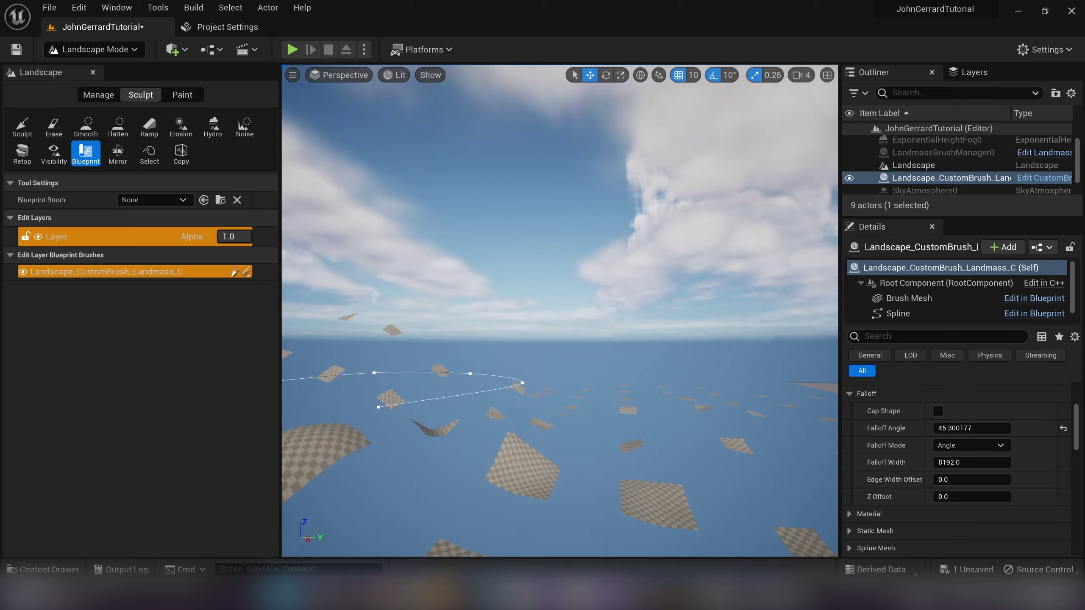
key(w)
right_drag(518, 244, 517, 244)
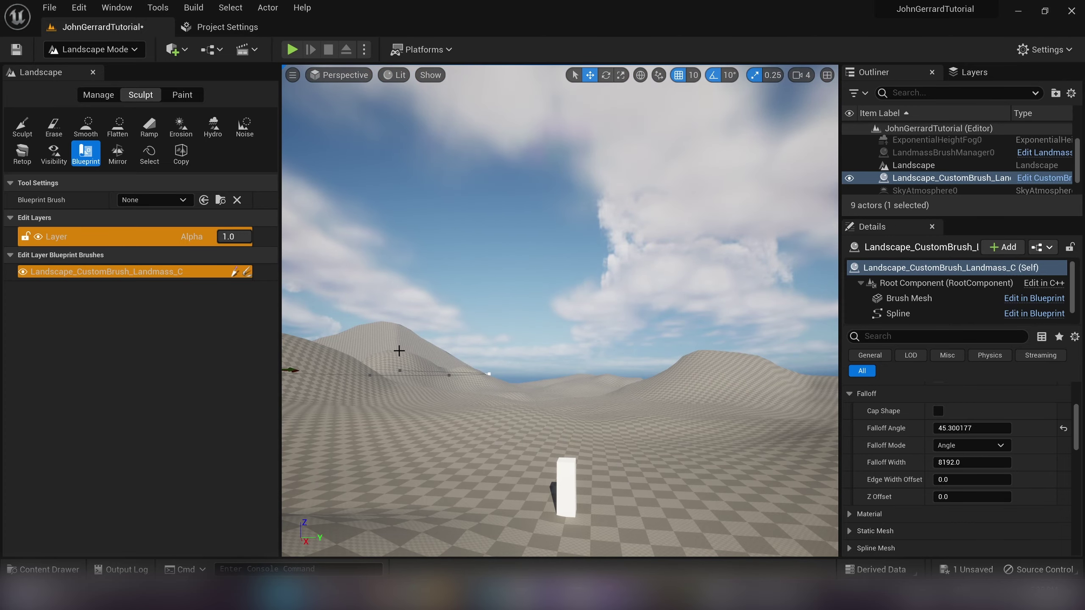
right_drag(605, 326, 592, 328)
key(d)
key(a)
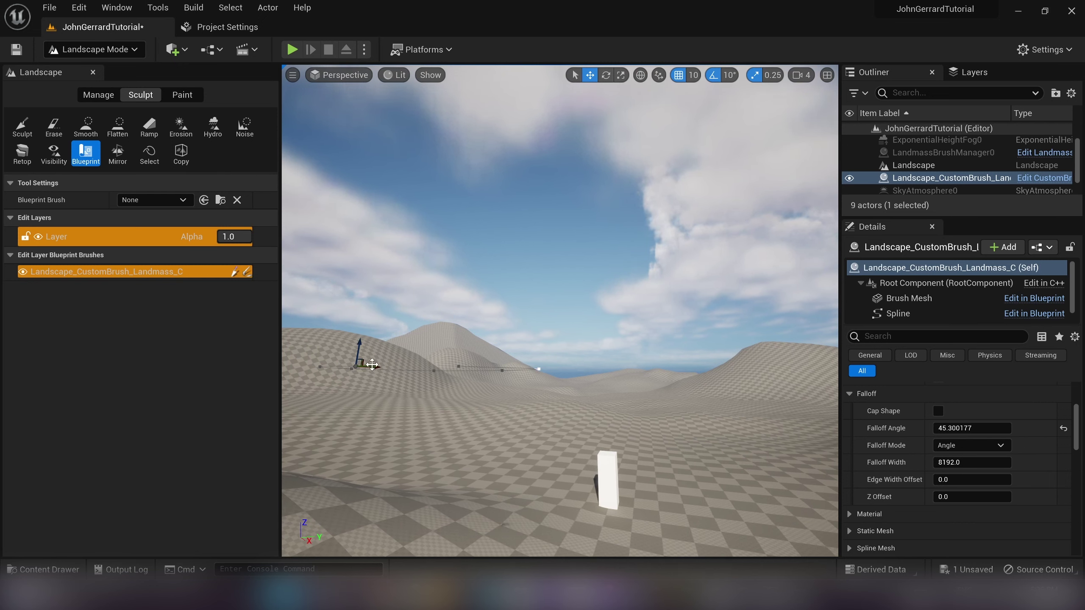
- Duplicate the Landmass brush and place the second mountain beside the first, in the gap between the hills behind the cube
mouse_move(373, 365)
alt+mouse_down()
mouse_move(696, 365)
mouse_move(756, 380)
alt+mouse_up()
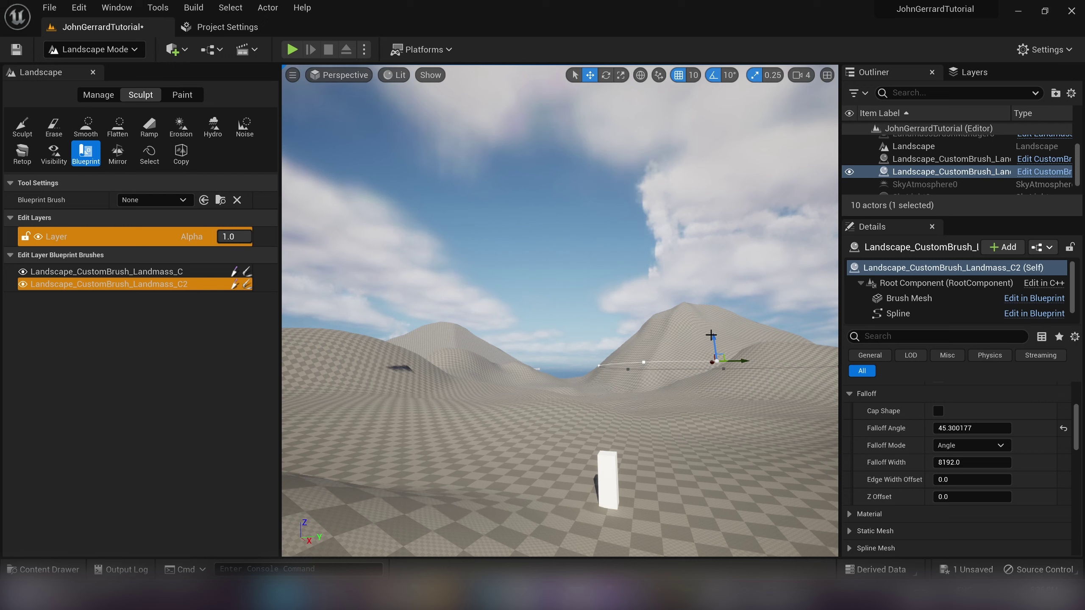
drag(742, 360, 638, 380)
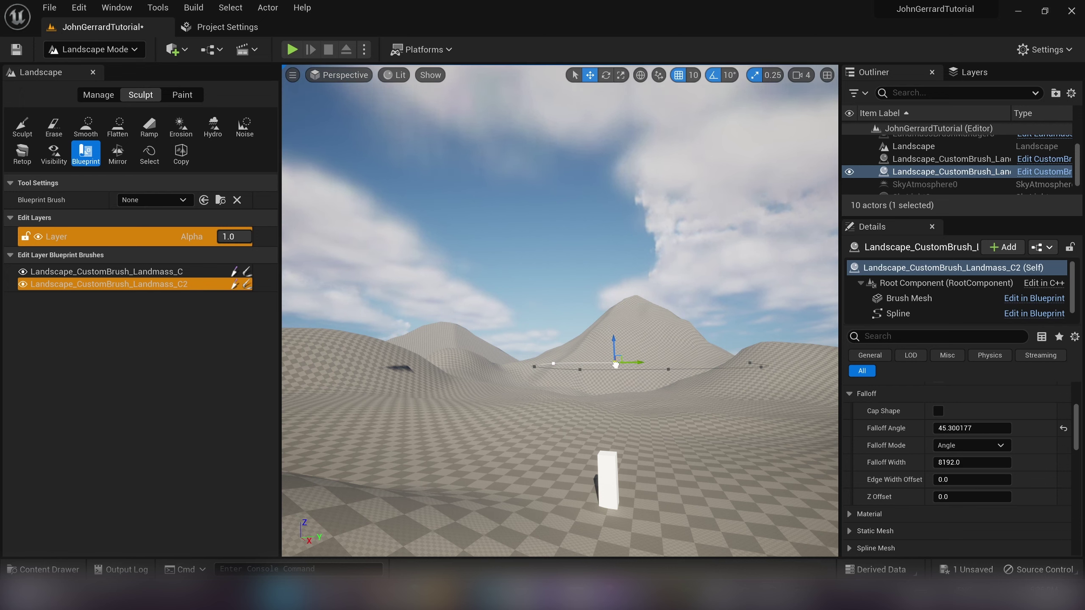
mouse_move(615, 364)
mouse_down()
mouse_move(596, 366)
mouse_move(611, 365)
mouse_up()
click(740, 298)
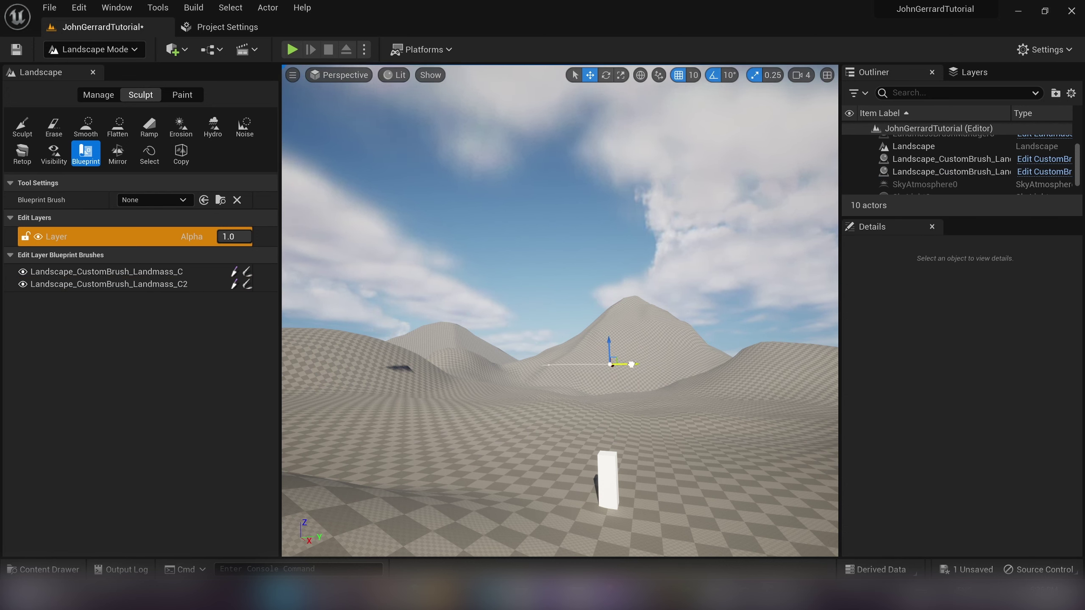
drag(631, 365, 750, 348)
key(super+z)
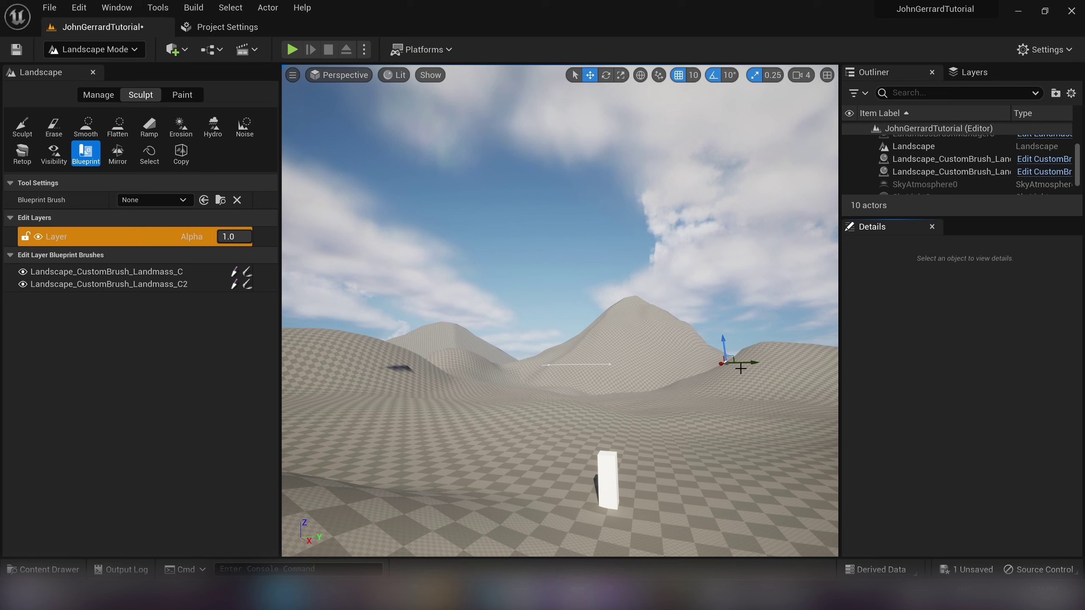
key(ctrl+z)
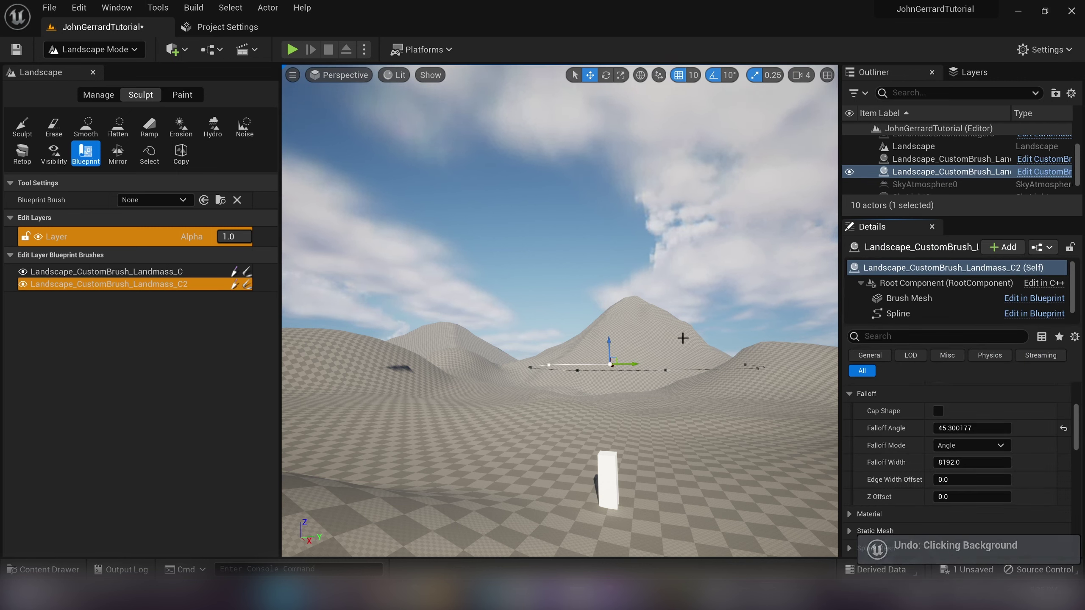
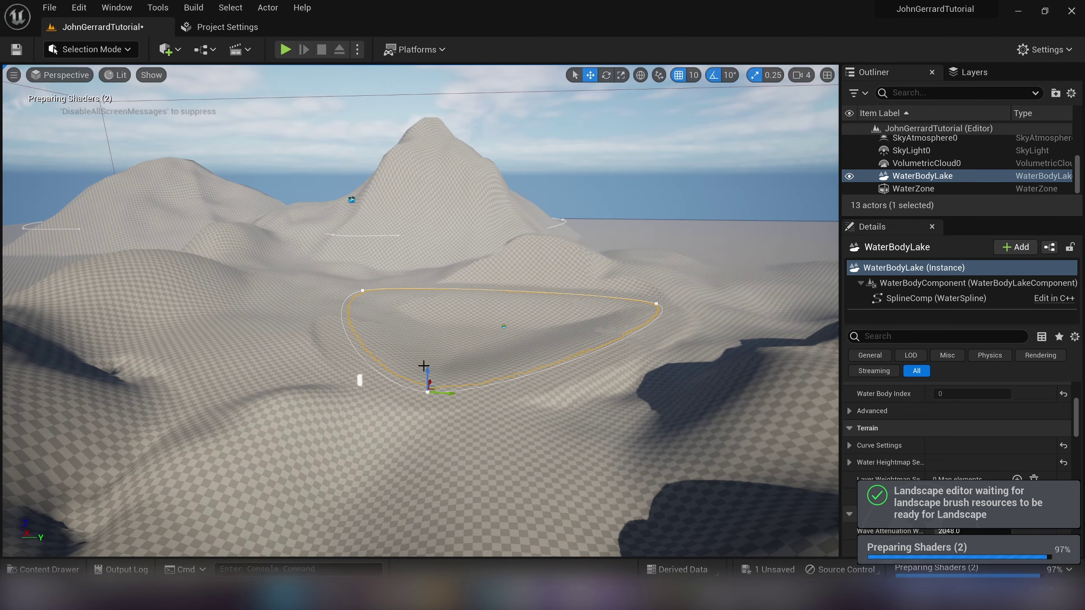
- Examine the lake's shoreline and water surface against the mountains from above, near ground level, and beside the cube
key(w)
right_drag(491, 276, 483, 278)
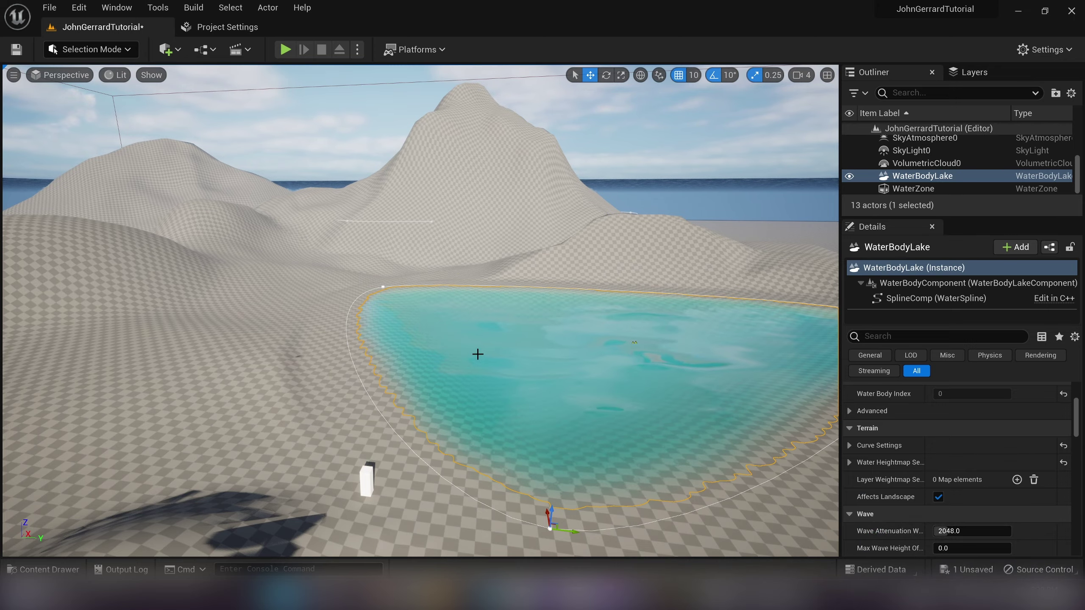
key(s)
right_drag(483, 279, 577, 257)
key(w)
key(s)
key(w)
right_drag(432, 314, 478, 353)
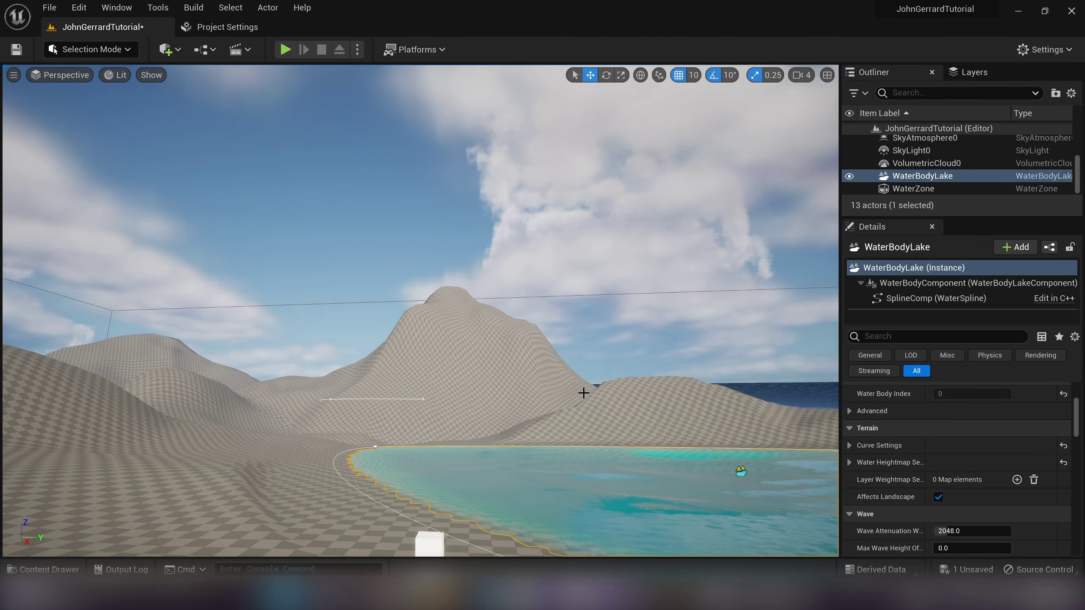
right_drag(468, 416, 534, 409)
right_drag(410, 398, 372, 438)
key(s)
- Lower the WaterZone by setting its Z location to 0.0
click(952, 190)
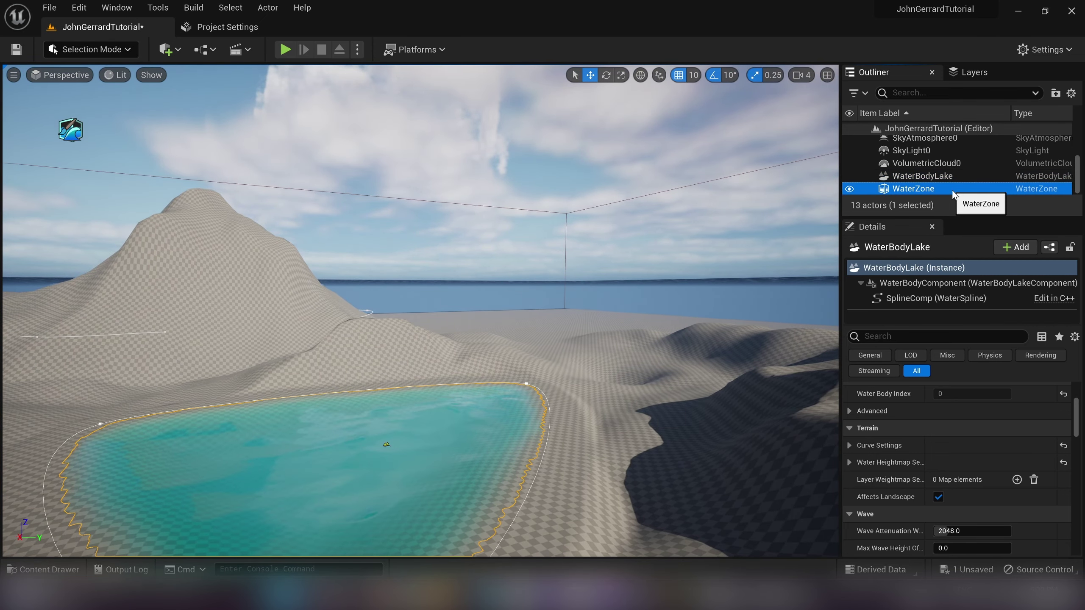
scroll(920, 448, up, 10)
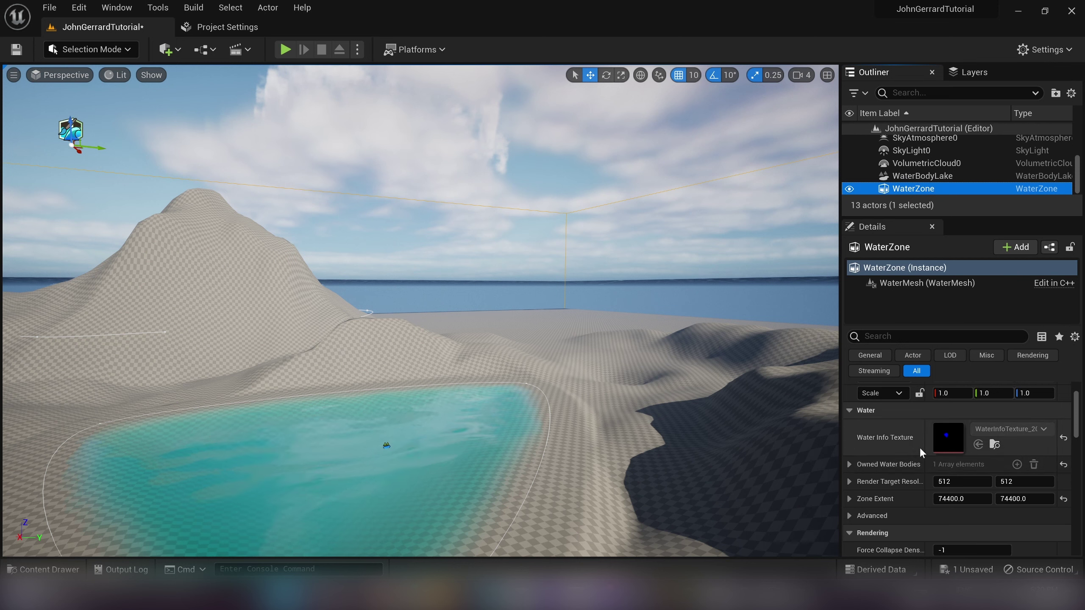
click(1027, 408)
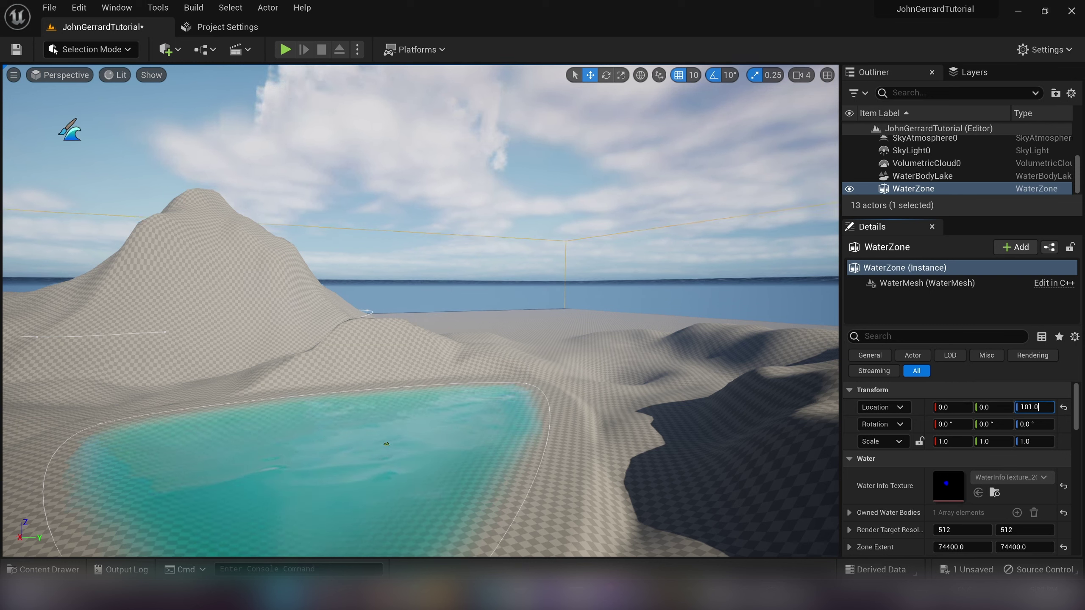
- Try setting the WaterBodyLake's Fixed Water Depth to 0.0 in its advanced water settings
click(921, 175)
scroll(939, 409, down, 5)
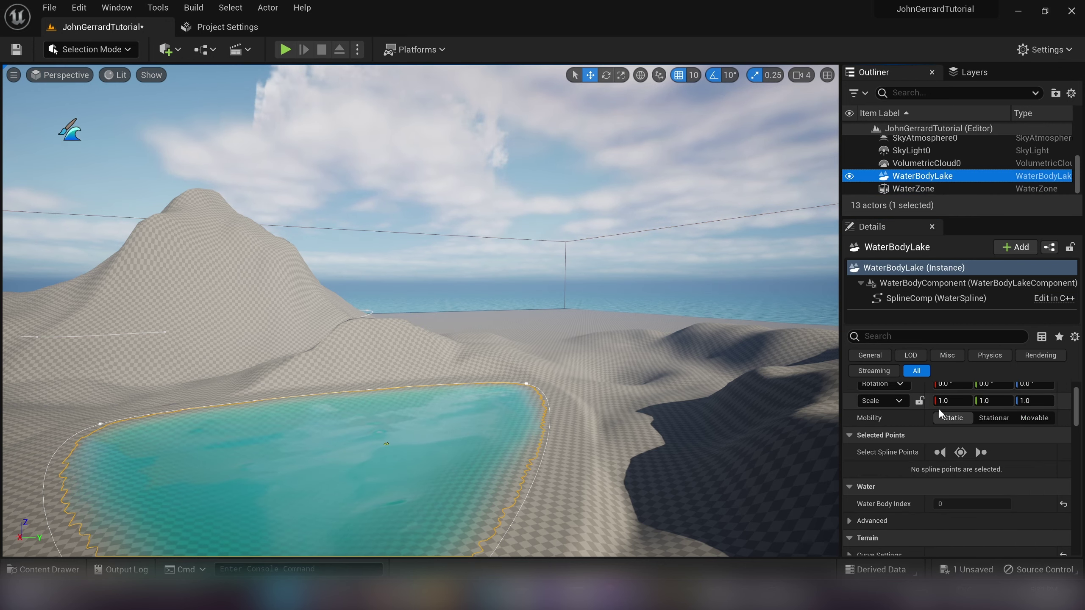
scroll(988, 458, up, 4)
scroll(991, 450, down, 5)
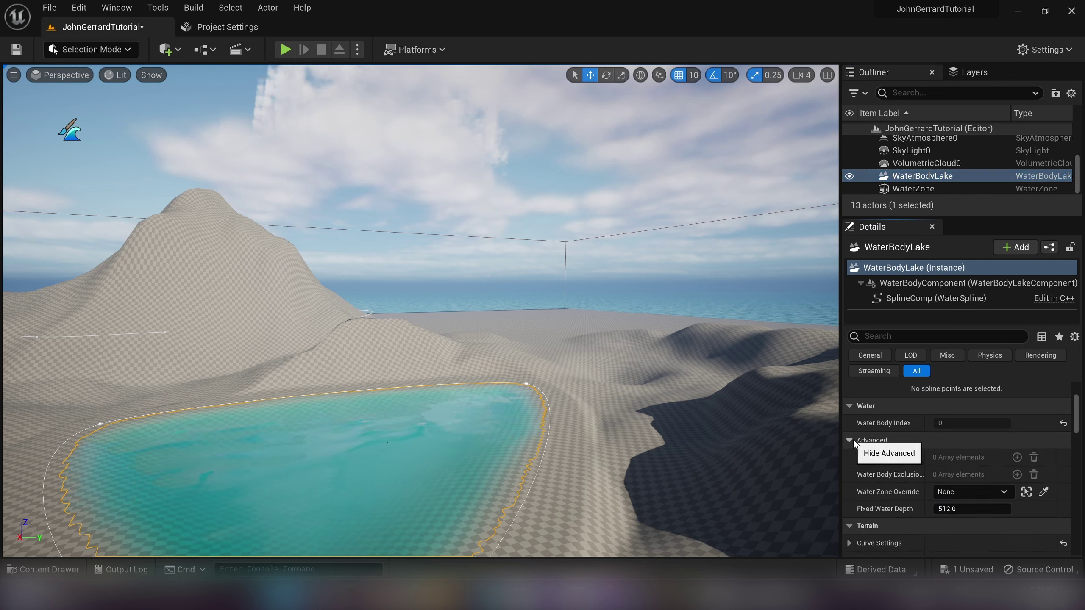
click(852, 439)
click(981, 491)
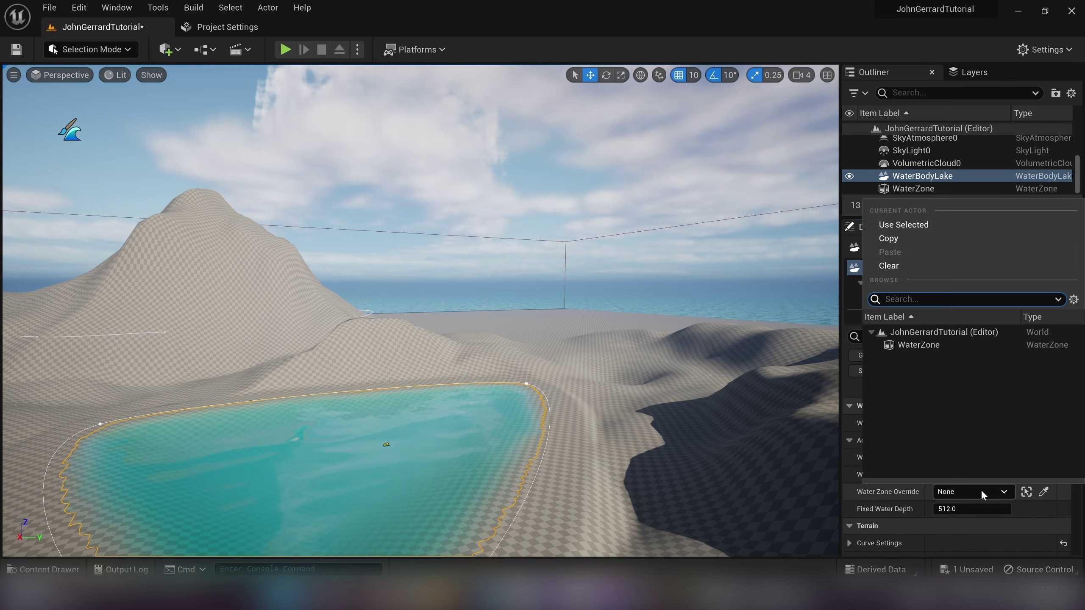
click(980, 489)
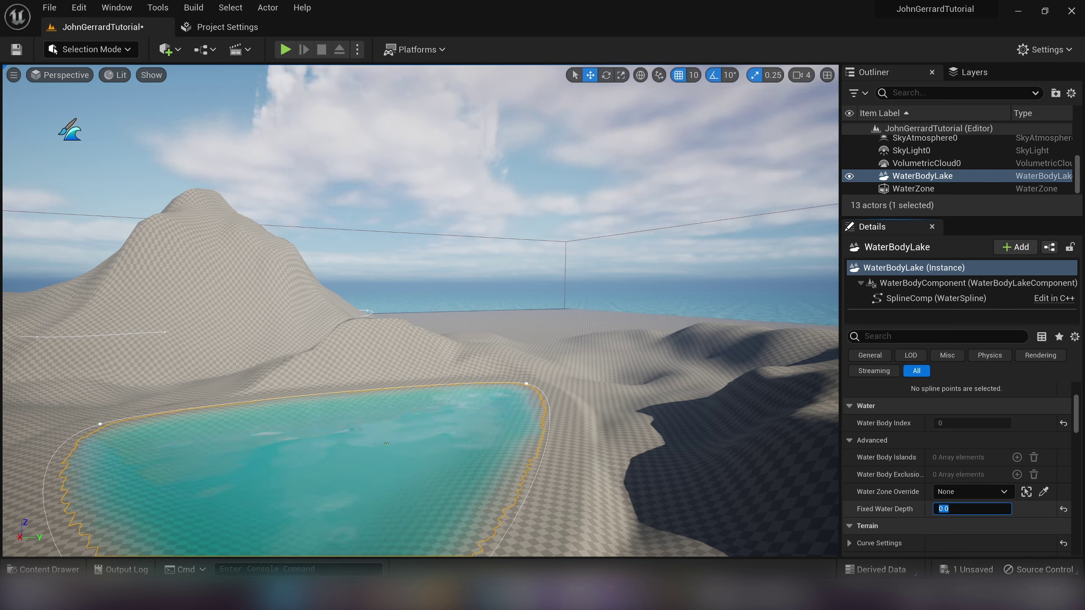
- Examine the ocean horizon and landscape edge around the mountains, and check the WaterBodyLake's transform values
mouse_move(796, 385)
right_down()
mouse_move(810, 347)
mouse_move(831, 388)
mouse_move(870, 366)
mouse_move(858, 393)
mouse_move(818, 411)
mouse_move(790, 406)
mouse_move(812, 376)
right_up()
key(w)
key(s)
key(w)
click(981, 166)
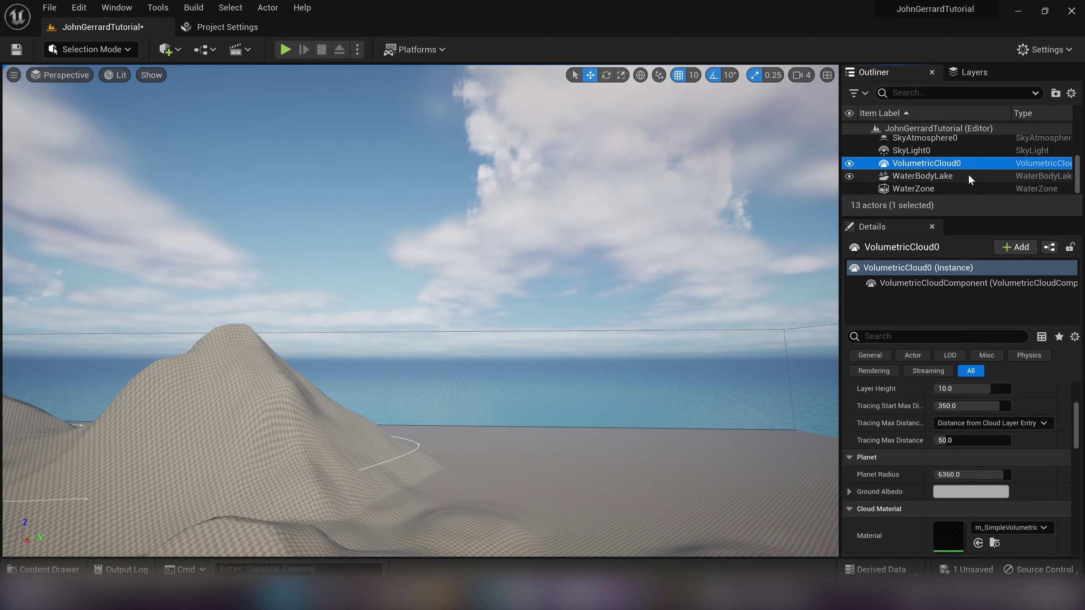
click(961, 176)
right_drag(790, 265, 888, 270)
key(w)
right_drag(74, 496, 74, 495)
right_drag(179, 483, 279, 430)
key(w)
scroll(914, 486, up, 3)
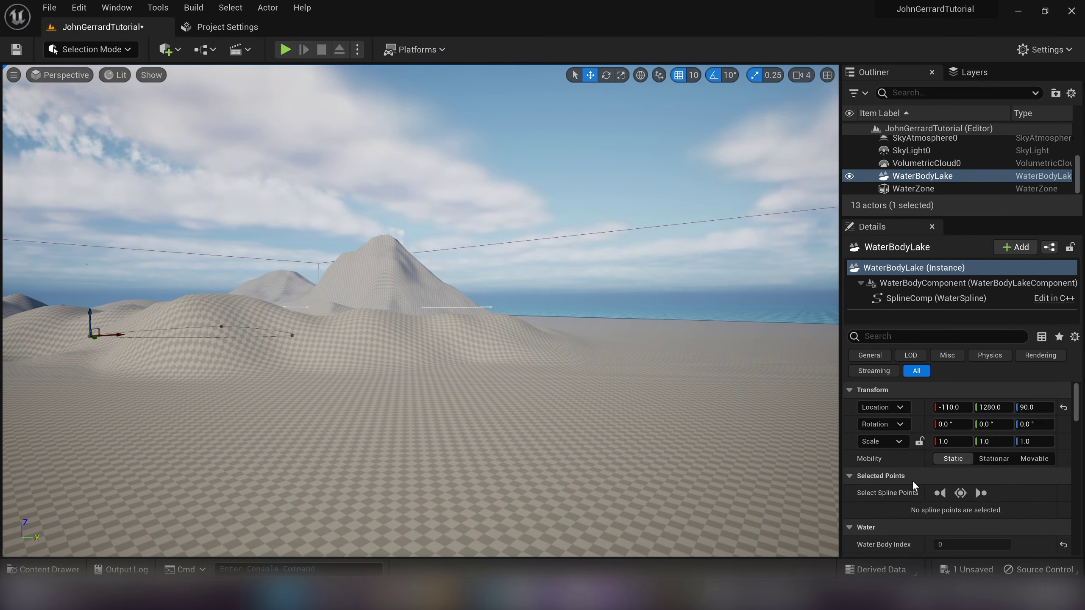
- Check the WaterZone's Z location and inspect the water line behind the mountains from beside the cube
click(916, 189)
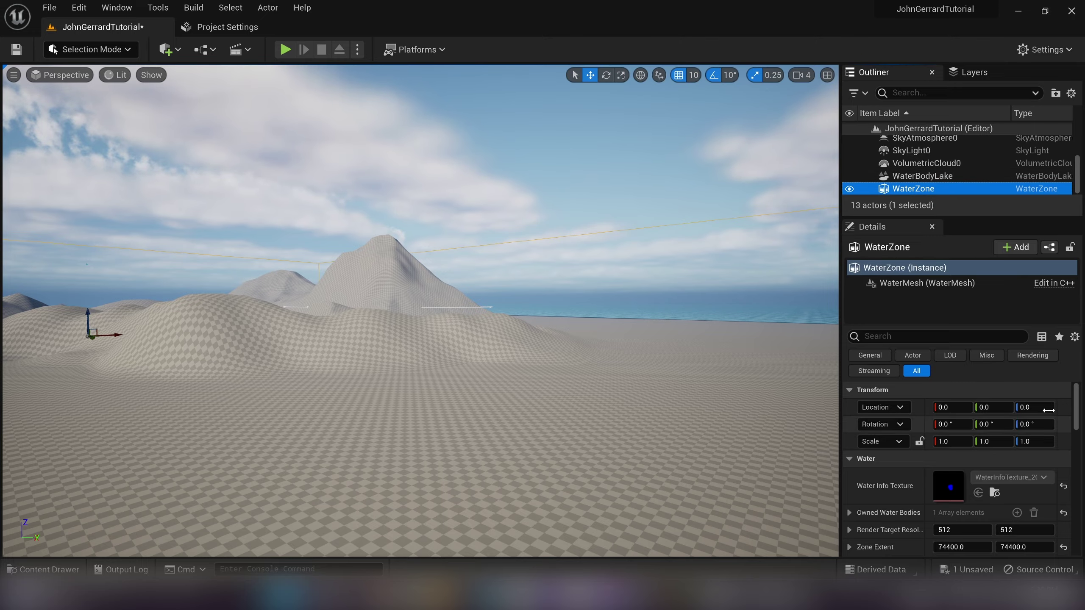
click(1034, 407)
right_drag(598, 299, 541, 324)
key(w)
key(a)
key(w)
key(s)
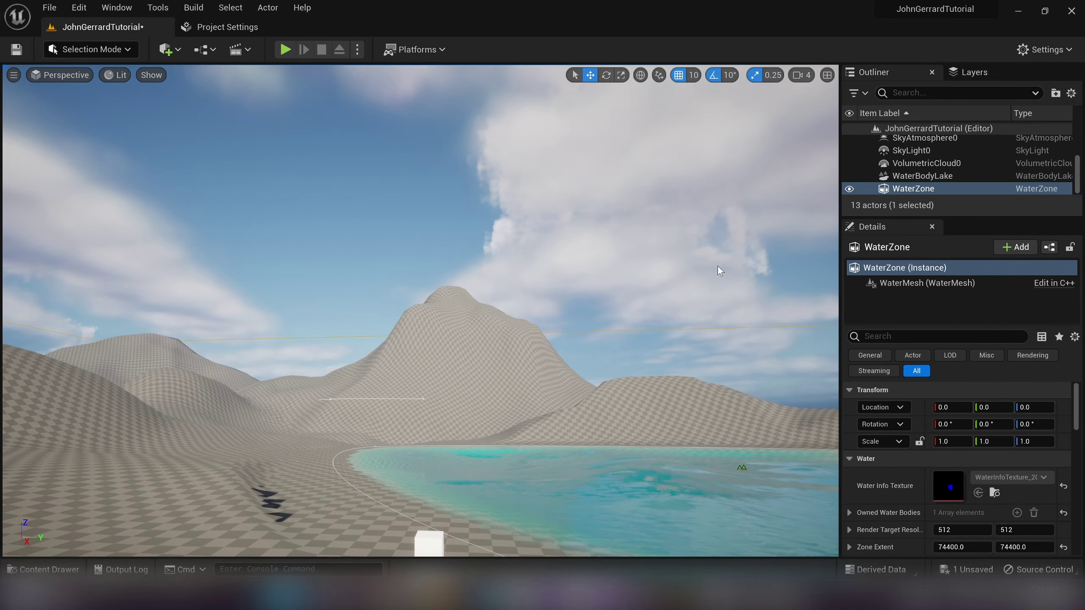
- Try moving the whole lake away from the cube to Y 5060.0, and undo the move
right_drag(717, 266, 722, 334)
key(w)
key(s)
right_drag(692, 290, 696, 294)
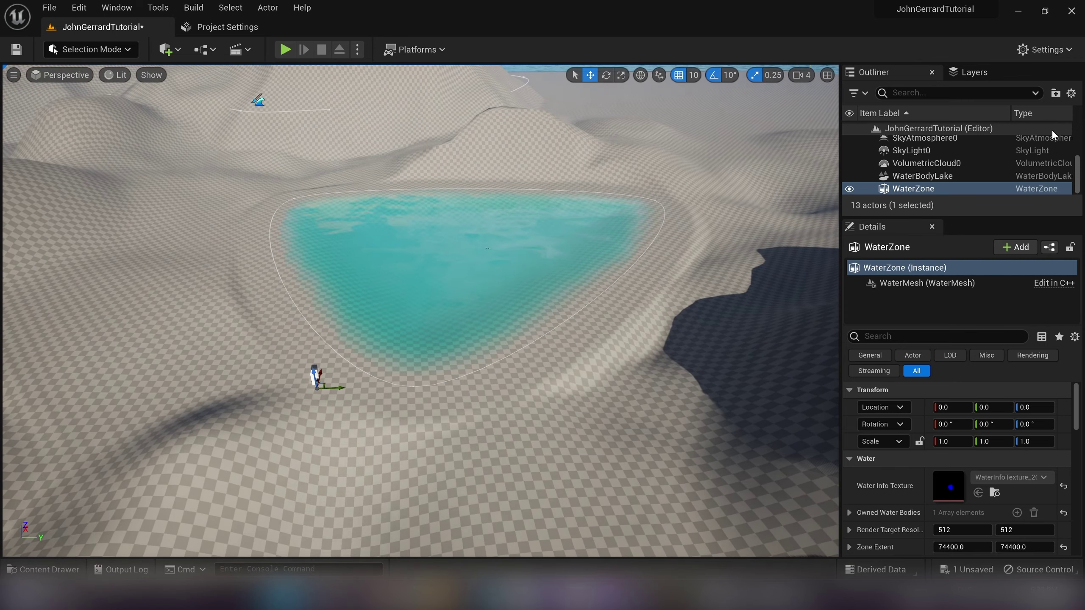
click(985, 177)
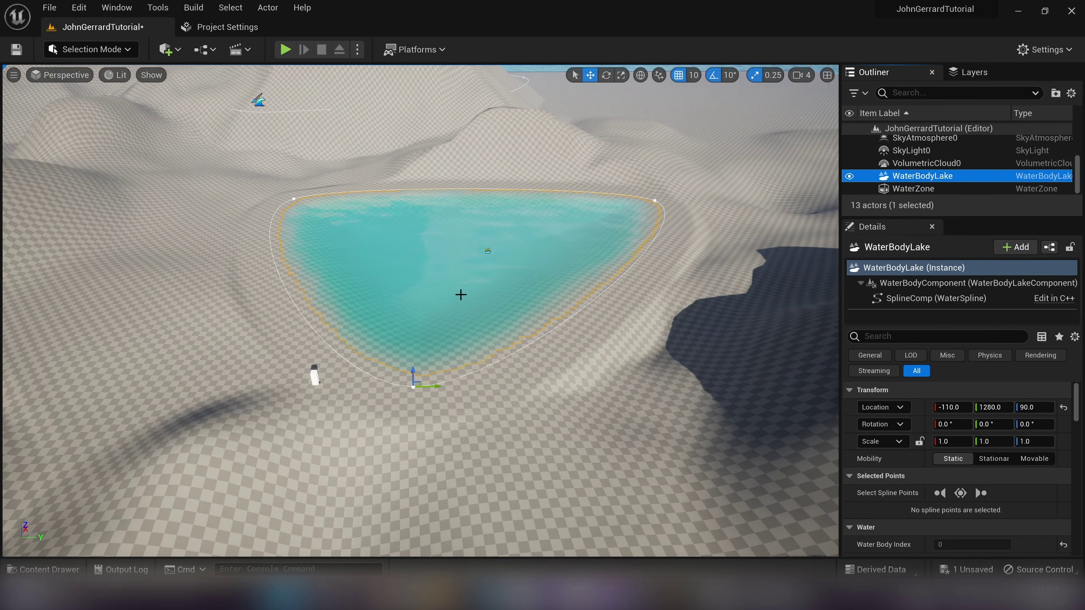
drag(437, 385, 632, 363)
right_drag(632, 363, 614, 370)
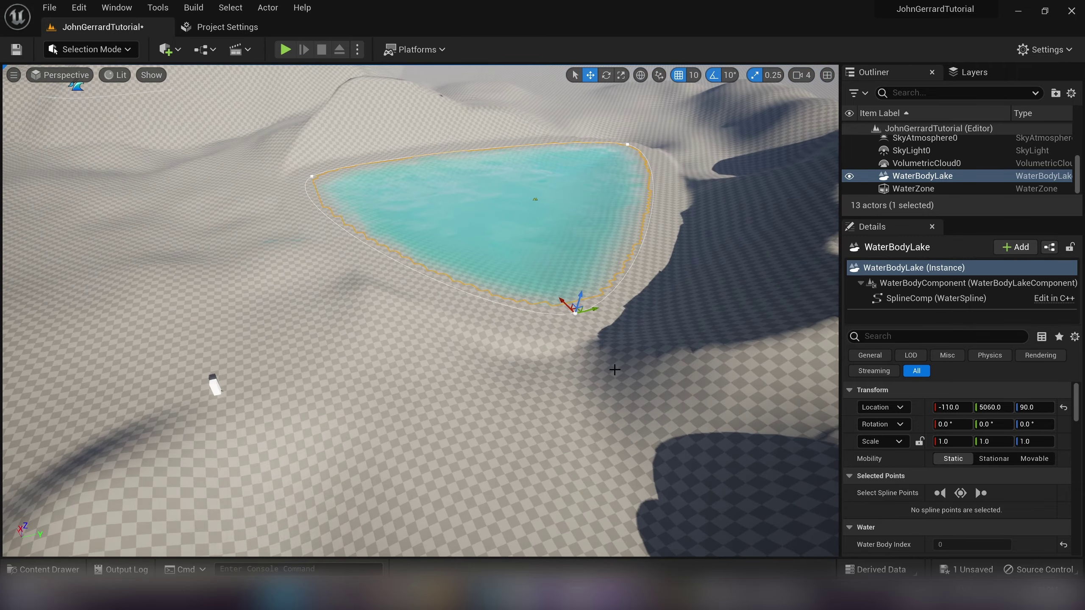
key(ctrl+z)
- Duplicate the lake's far spline point on the cube's side and pull the copy outward to widen that shore
mouse_move(598, 308)
right_down()
mouse_move(573, 286)
mouse_move(570, 350)
mouse_move(582, 310)
right_up()
key(w)
key(s)
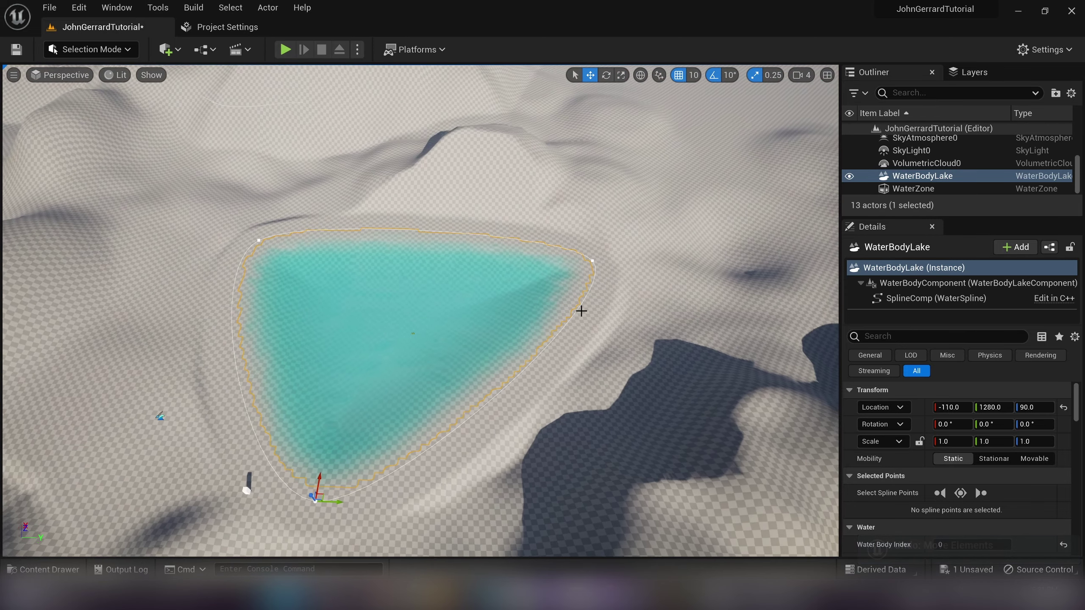
click(260, 241)
drag(266, 225, 242, 325)
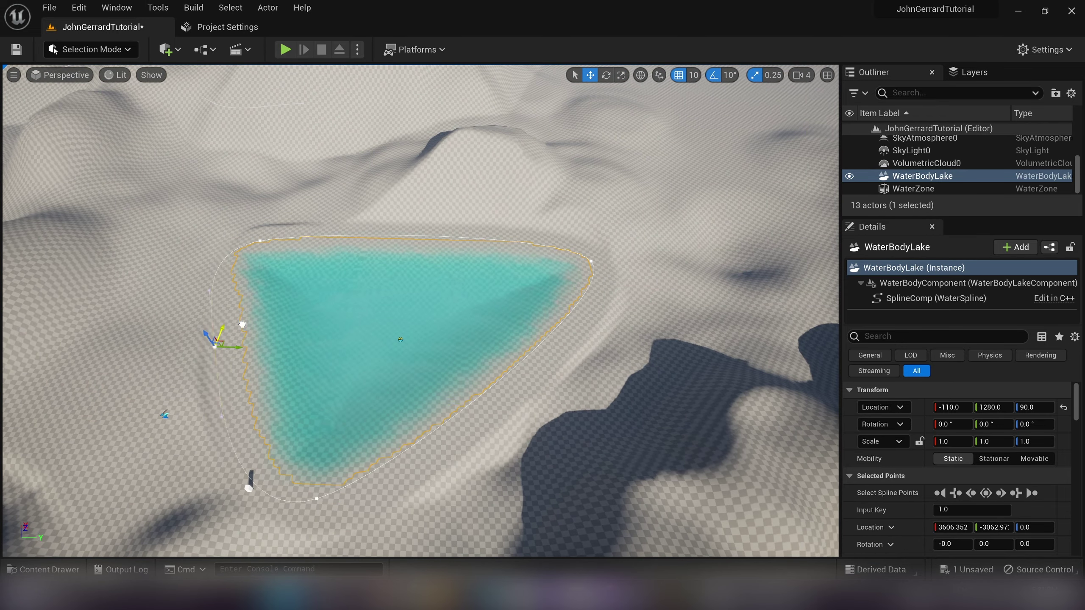
click(197, 317)
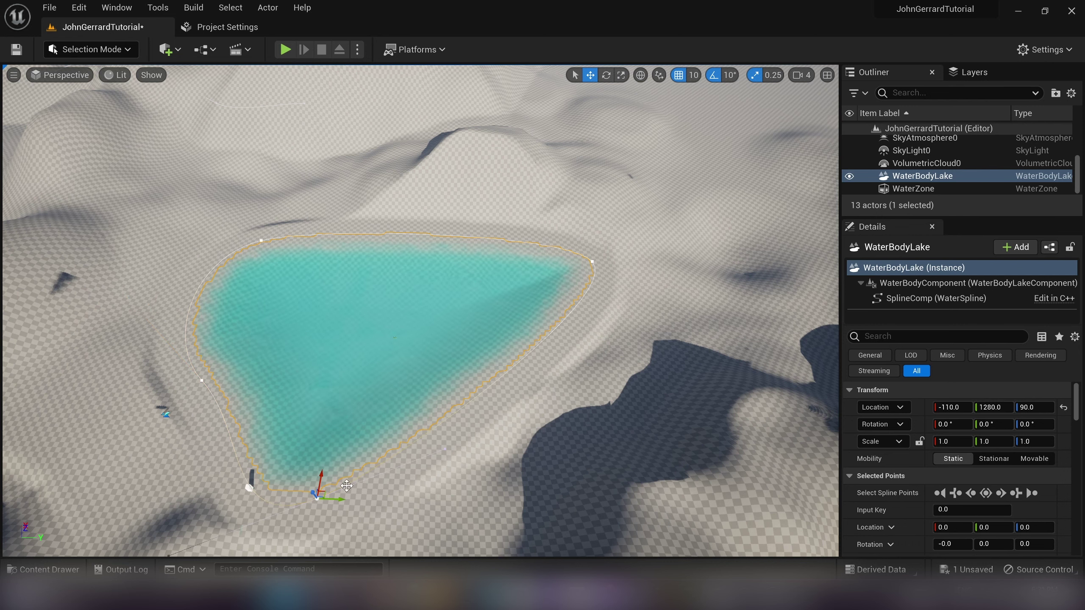
- Shift the lake's spline point nearest the cube to Y 810.0 and duplicate it onto the opposite shore at about X 2412, Y 3430
drag(345, 500, 391, 493)
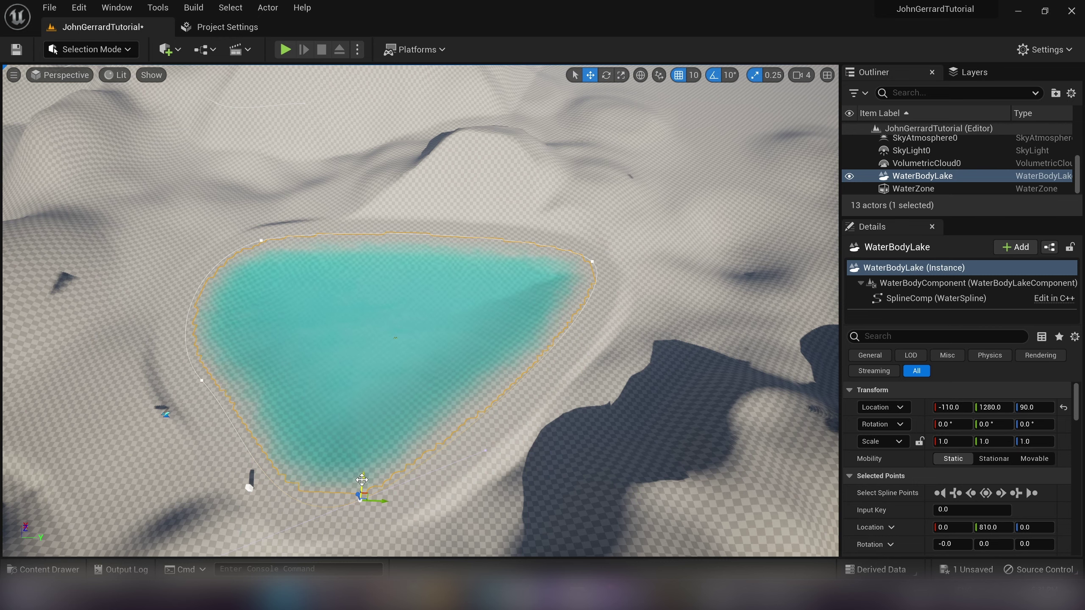
alt+drag(362, 480, 517, 394)
right_drag(517, 394, 491, 380)
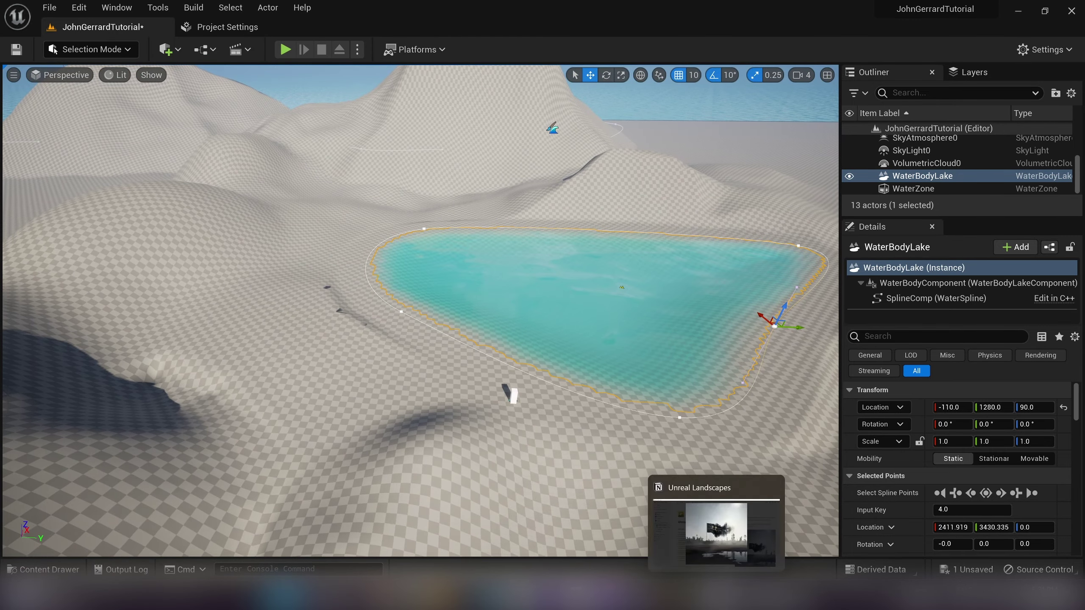
- Switch to the Unreal Landscapes notes page to study the flag-and-pool reference image, and return to the Unreal Editor
click(716, 593)
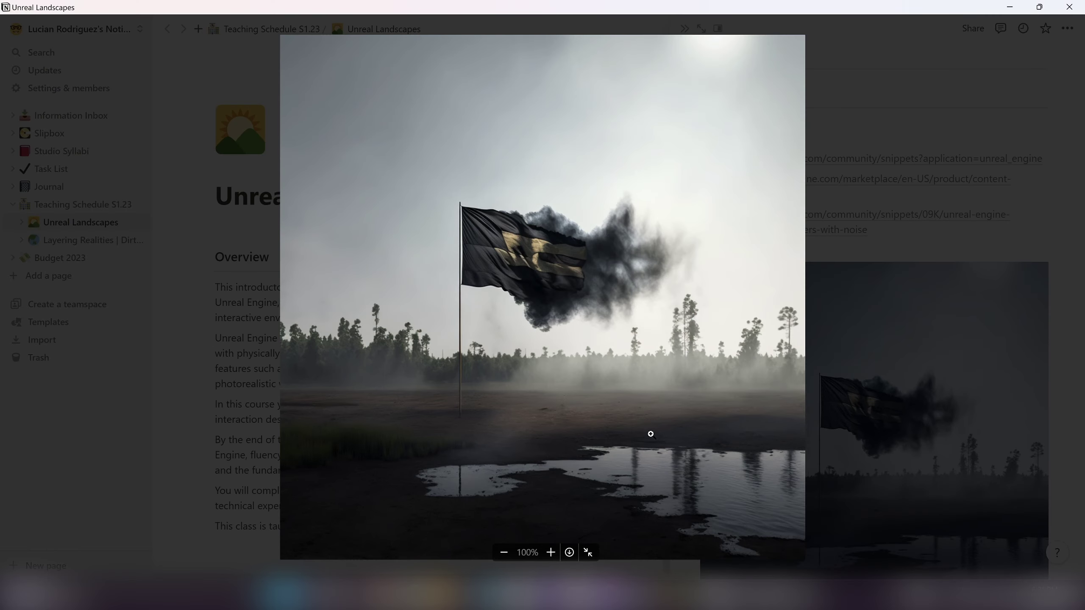
click(811, 583)
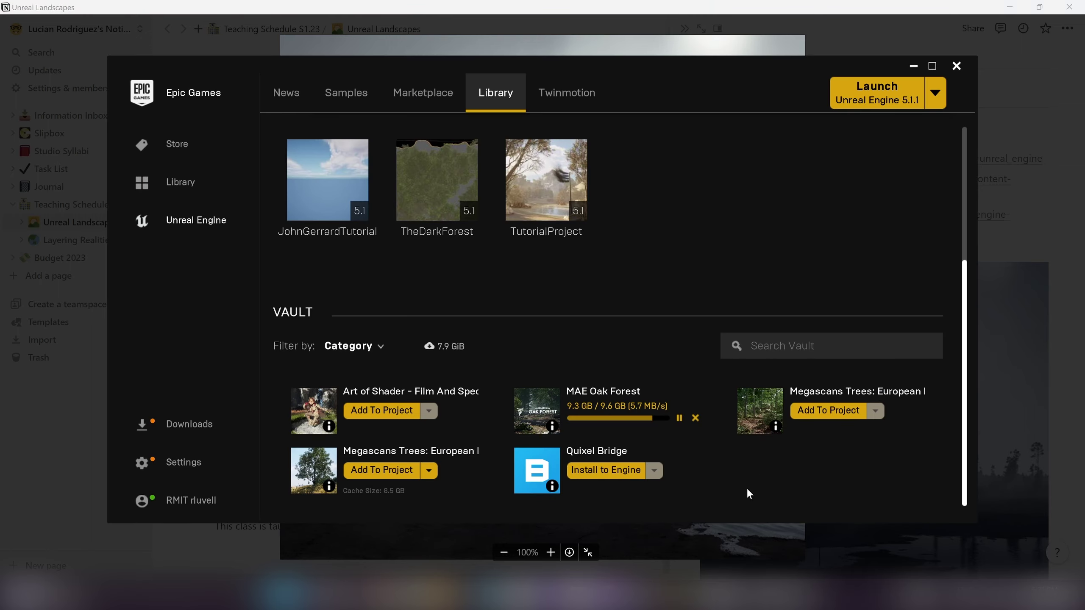
click(780, 597)
- Reshape the lake's far shoreline with an extra spline point in front of the mountains, and move the lake to Y 2280.0
right_drag(570, 332, 451, 285)
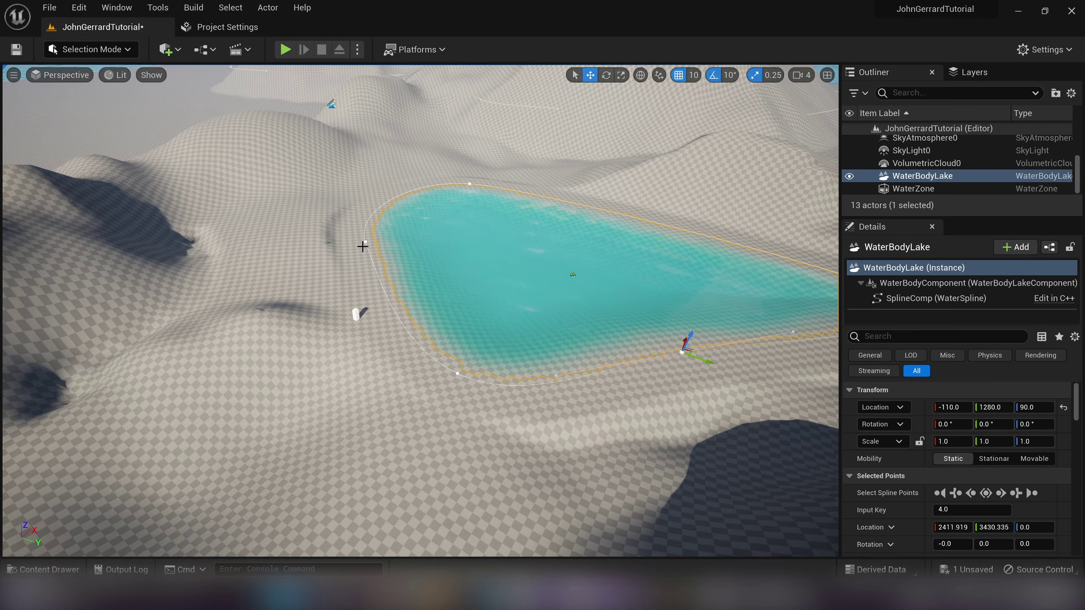
click(462, 184)
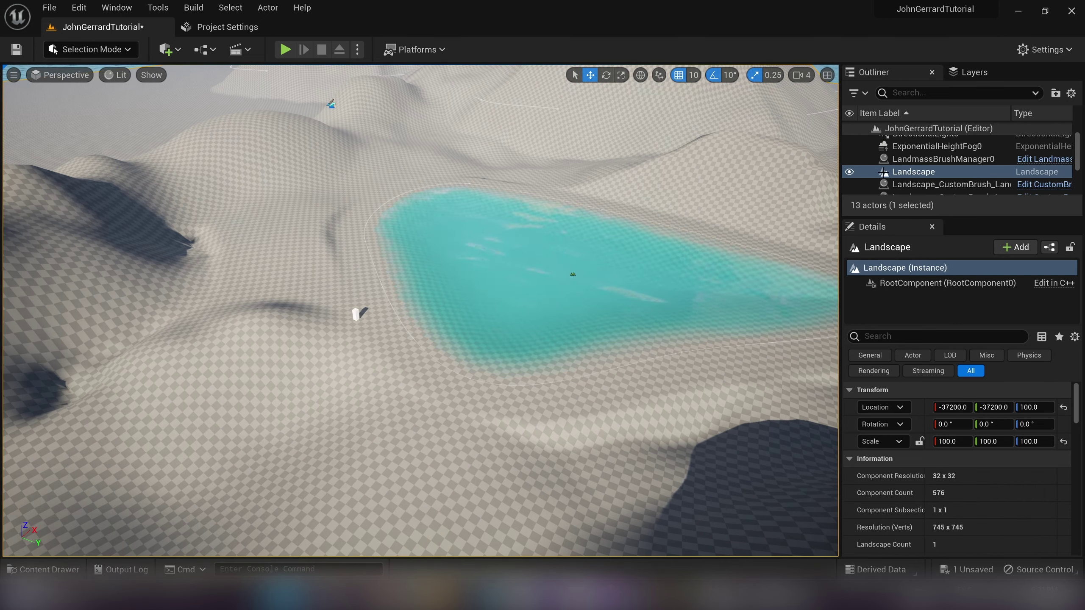
scroll(932, 182, down, 2)
click(941, 177)
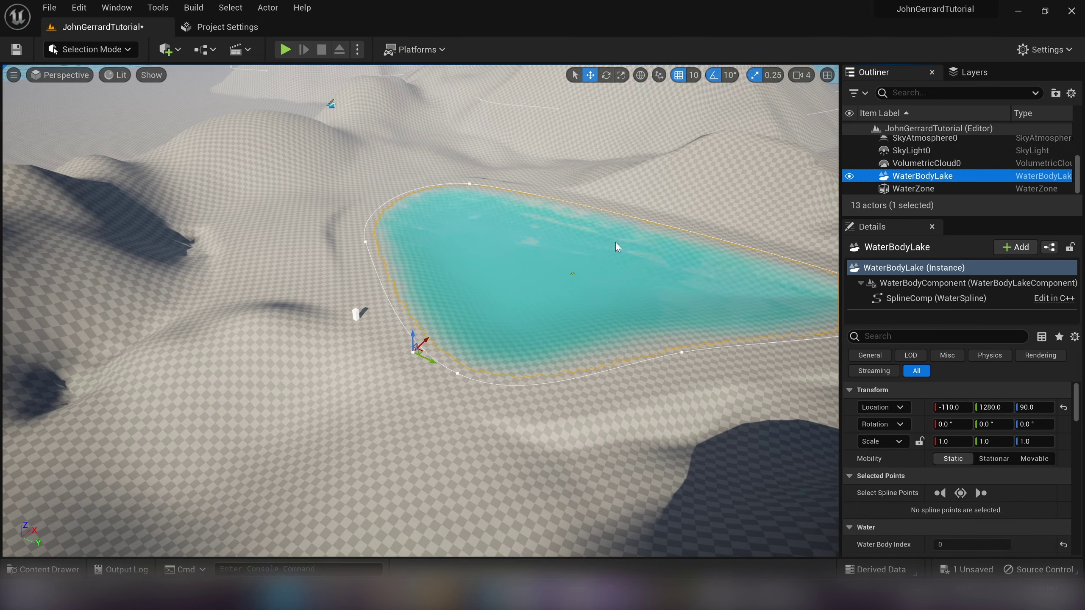
click(469, 185)
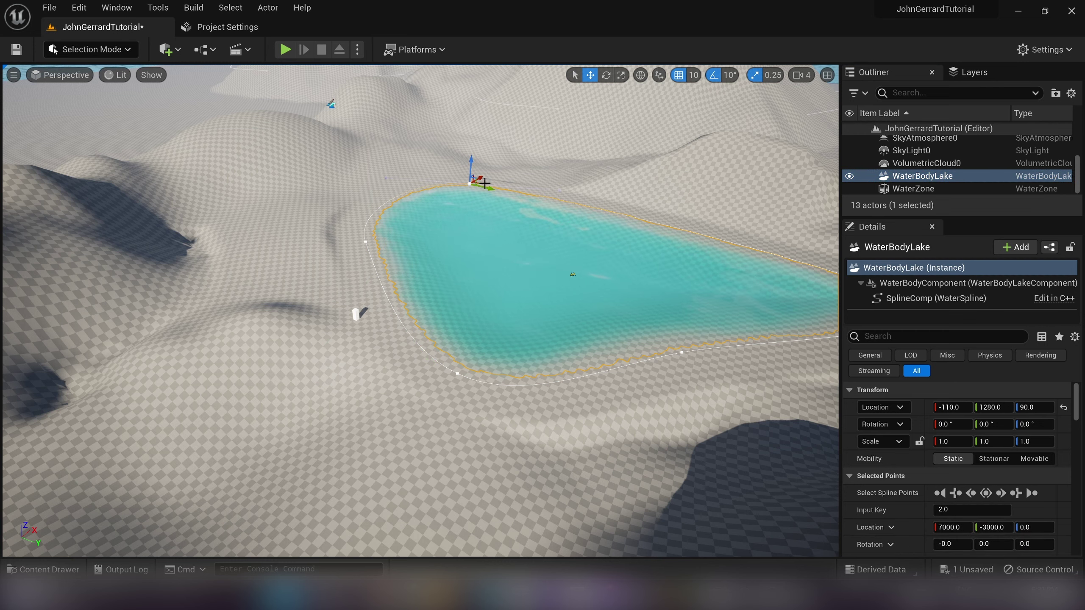
drag(488, 189, 539, 228)
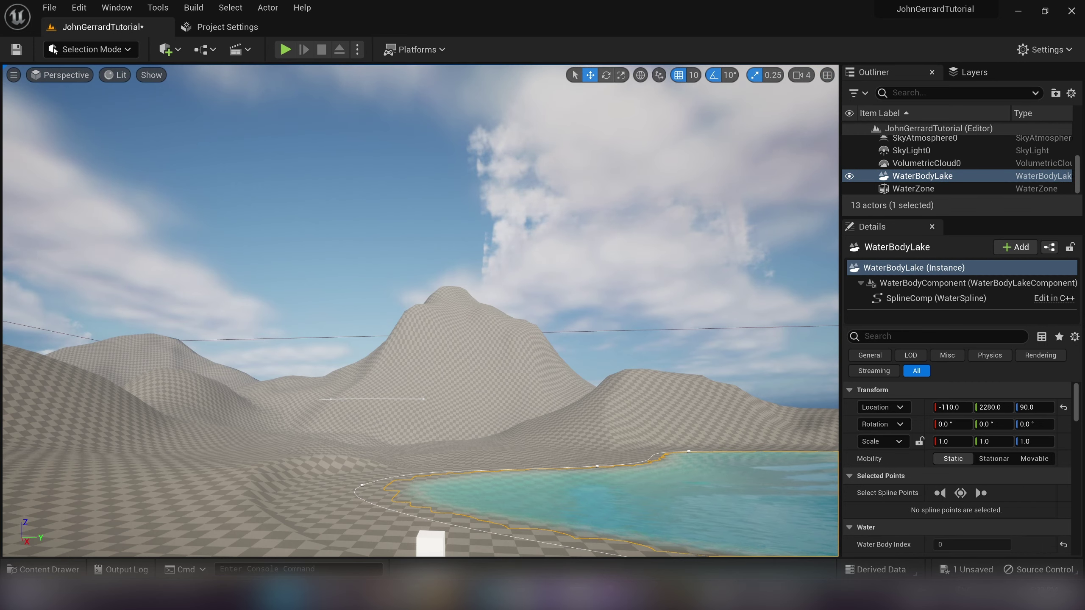
- Examine the reshaped lake's outline against the mountains and hills from beside the cube, the opposite side, and above
right_drag(598, 441, 598, 441)
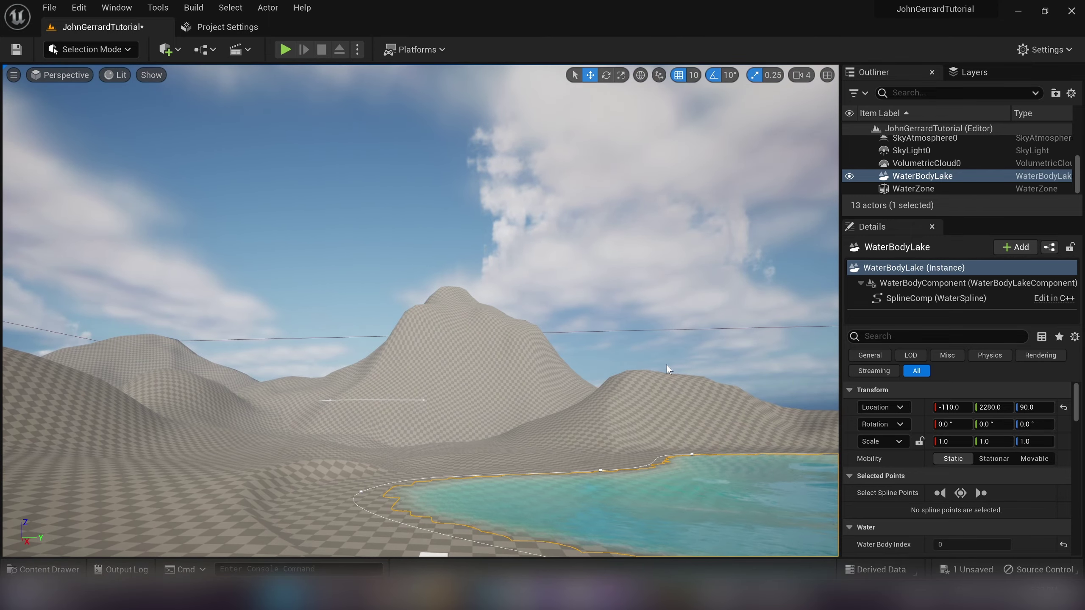
right_drag(666, 364, 666, 364)
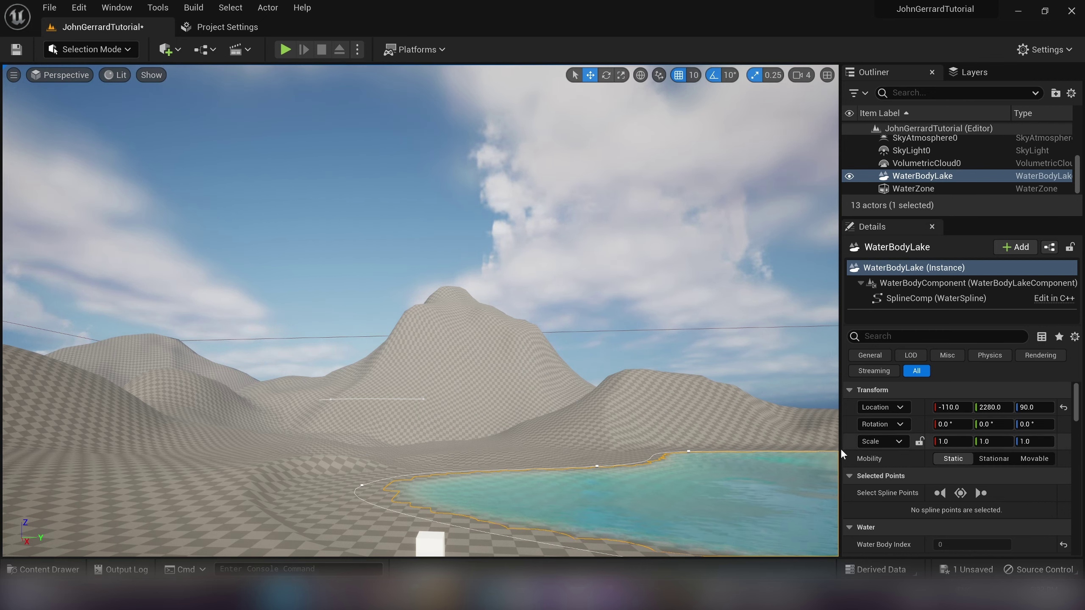
right_drag(487, 529, 486, 529)
right_drag(443, 216, 443, 217)
right_drag(422, 256, 453, 261)
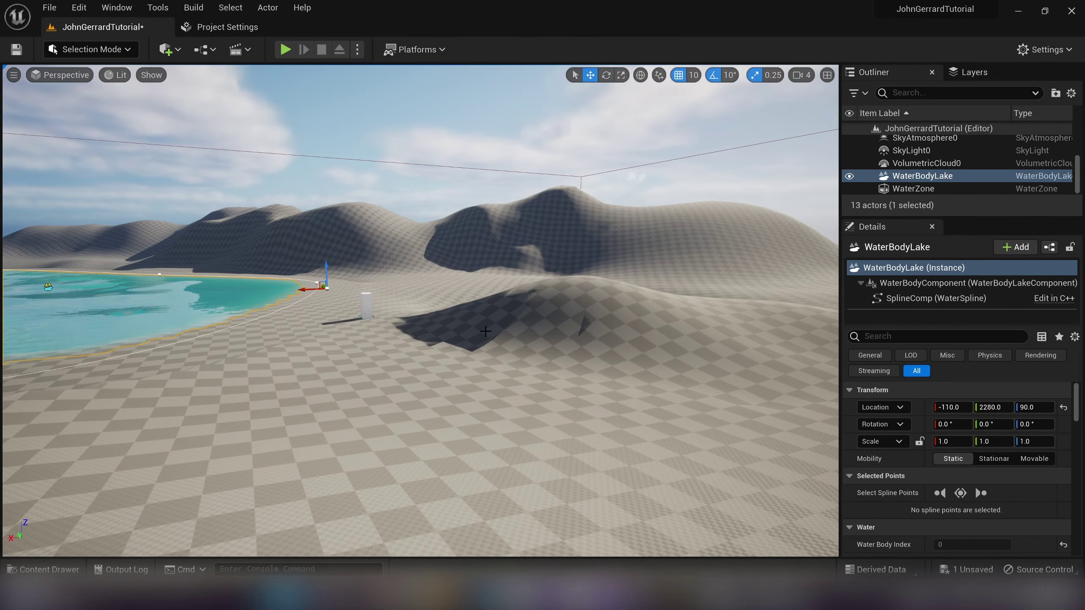
right_drag(486, 331, 486, 332)
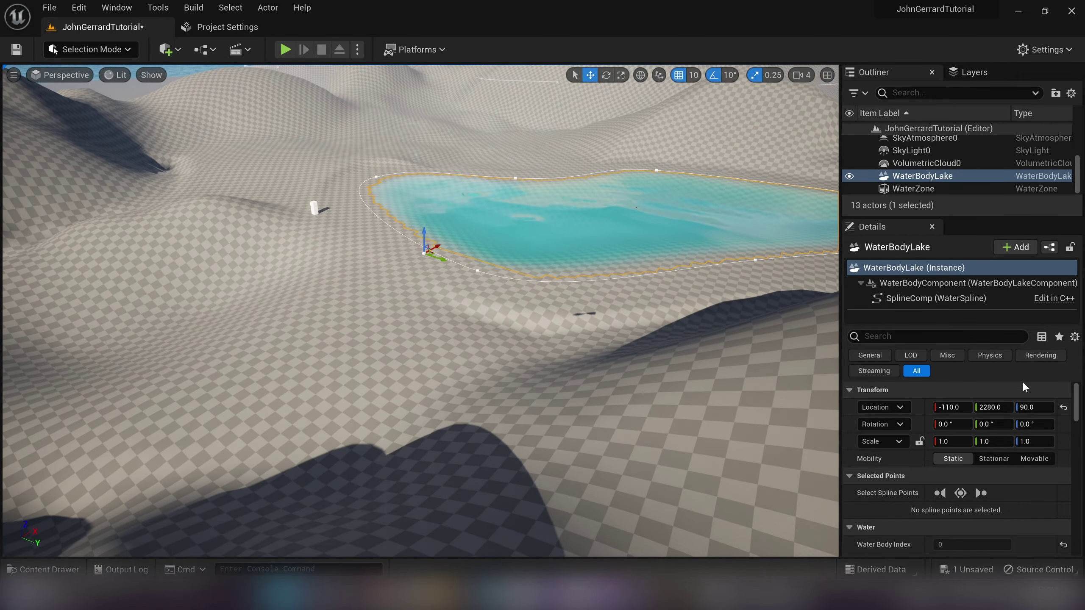
- Raise the lake's Wave Attenuation Water Depth to 4096 and then 8192.0, checking the water surface near the cube
scroll(921, 415, down, 10)
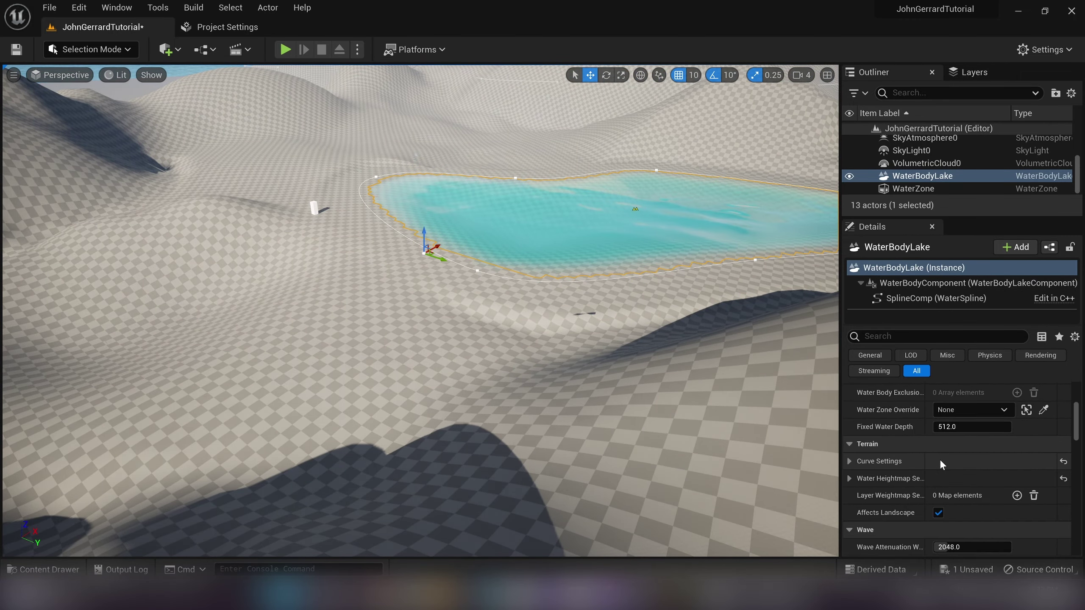
scroll(918, 406, down, 3)
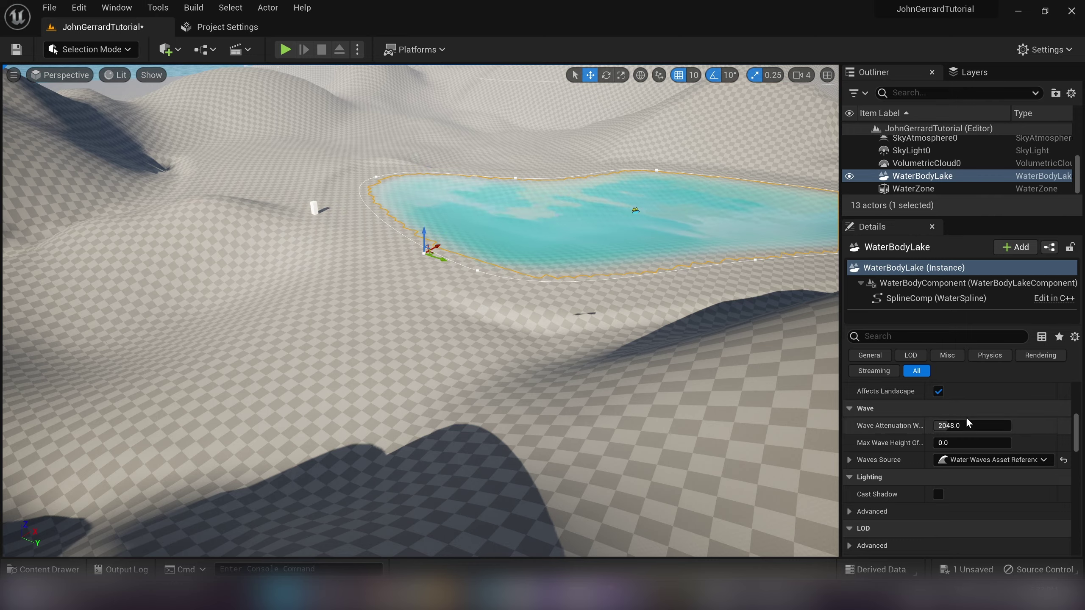
right_drag(635, 234, 678, 485)
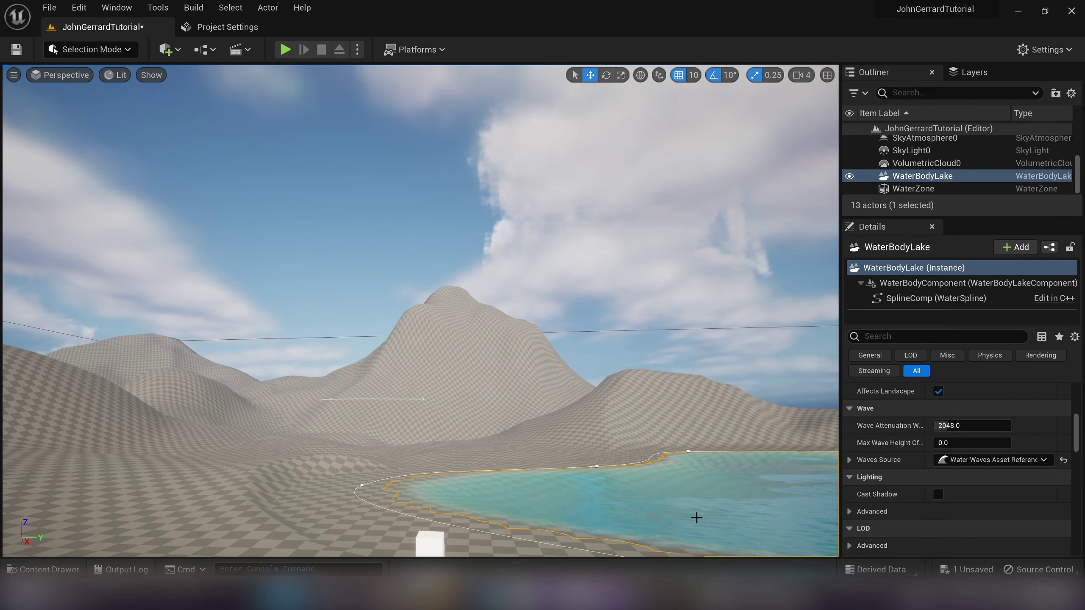
click(952, 425)
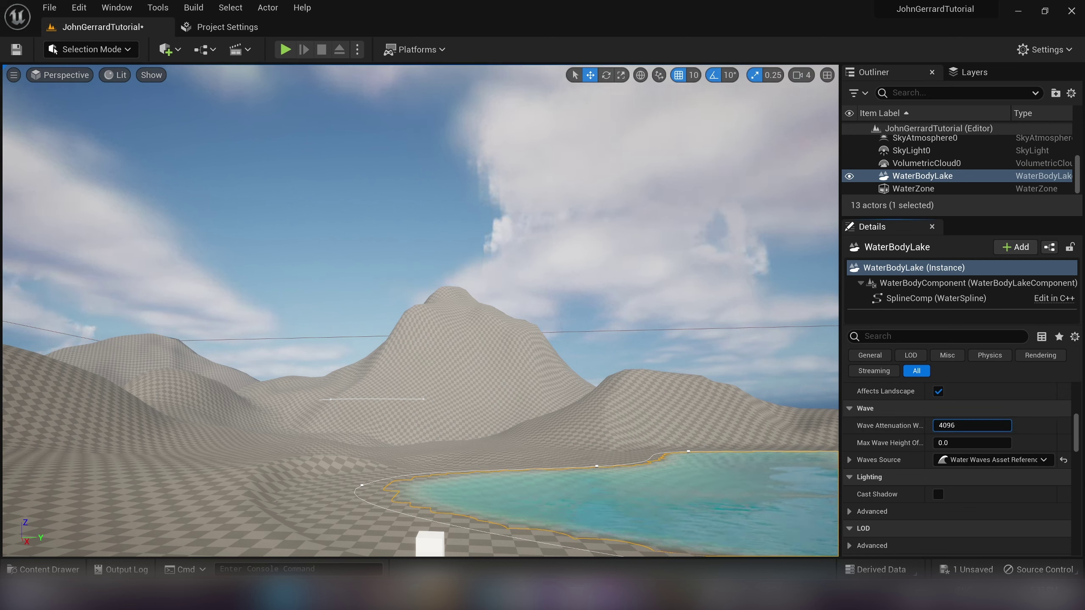
right_drag(819, 502, 819, 501)
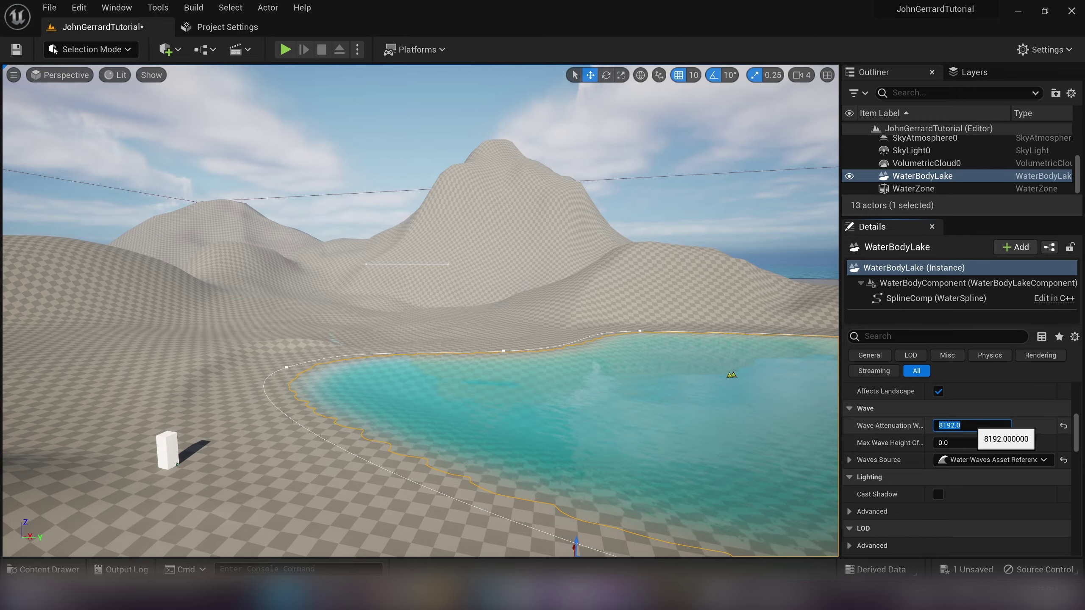
- Inspect the lake's surface from the shore and surrounding hills, and set its Fixed Water Depth to 256.0
right_drag(774, 528, 773, 528)
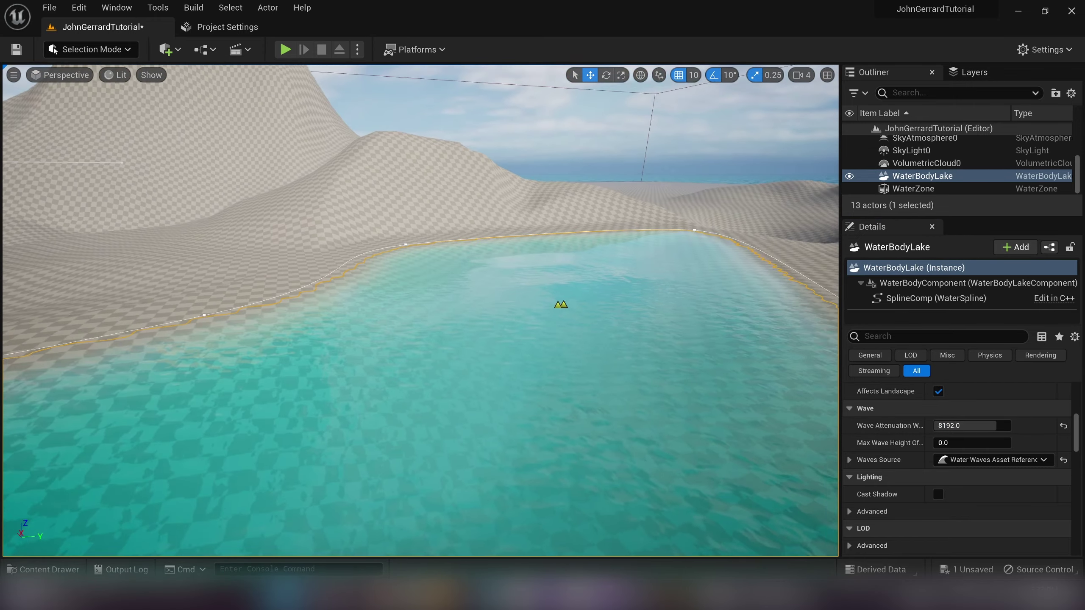
right_drag(818, 501, 819, 502)
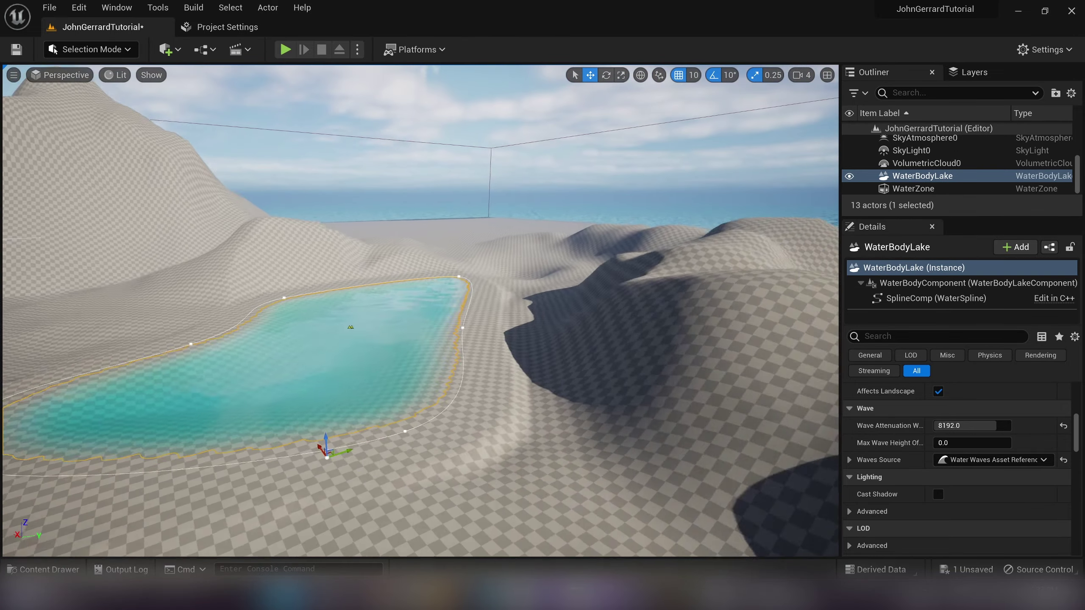
right_drag(434, 427, 434, 428)
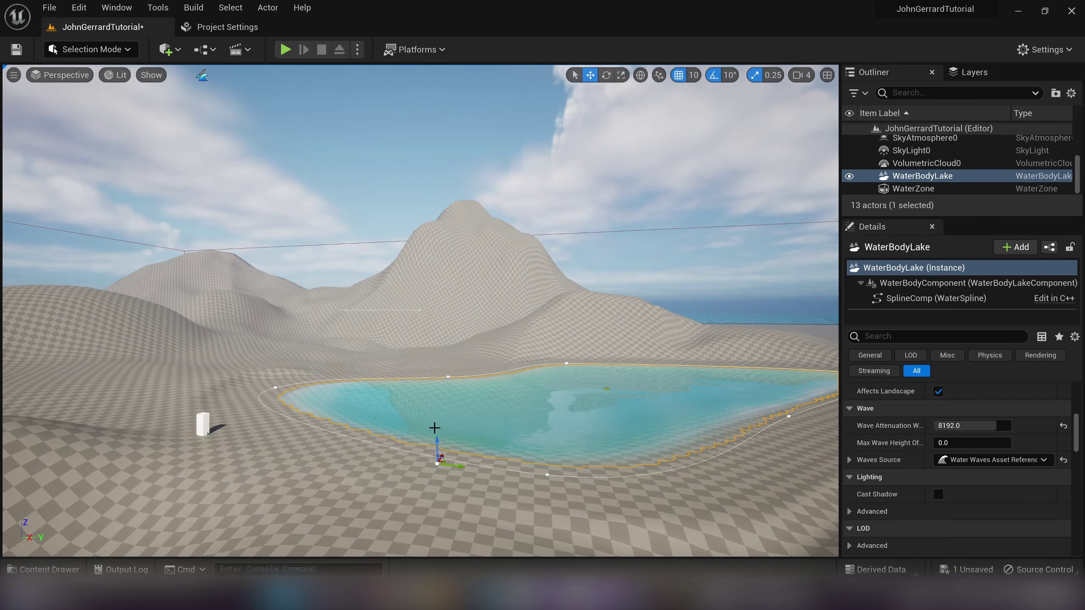
scroll(977, 443, up, 10)
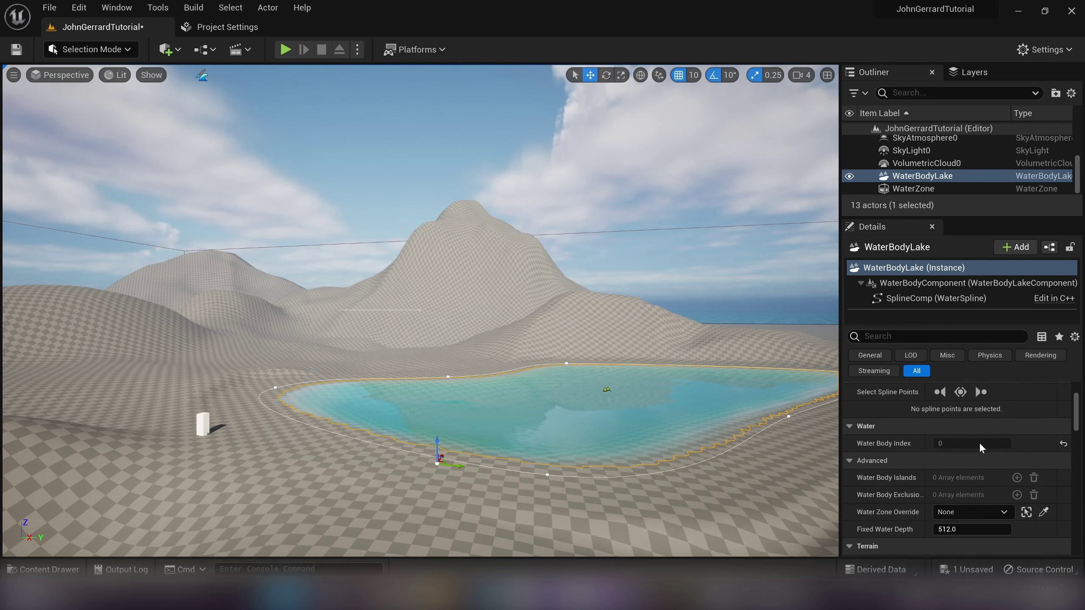
scroll(979, 442, down, 8)
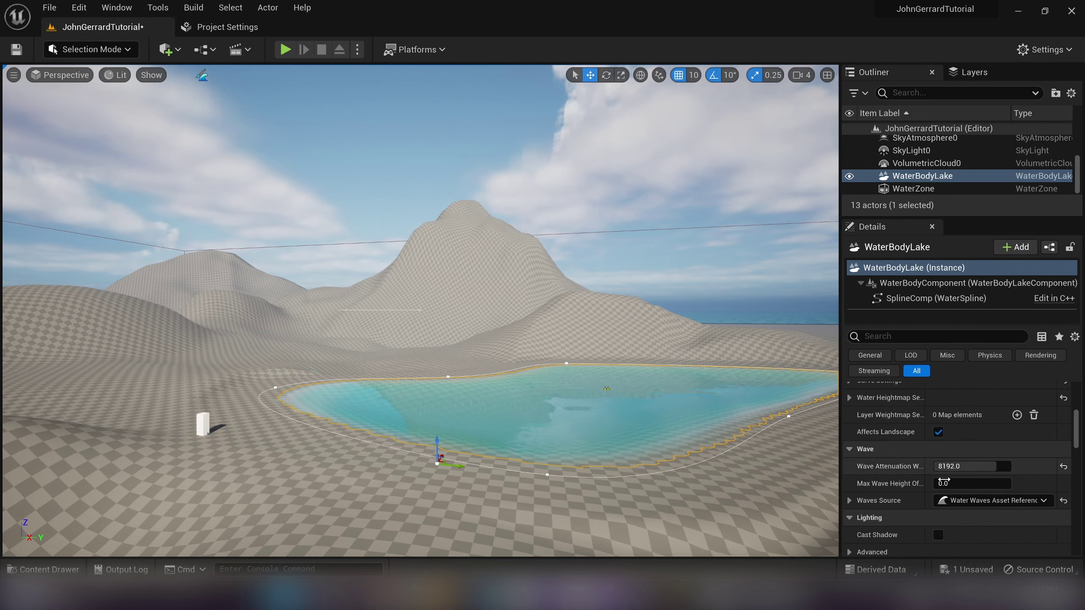
scroll(899, 502, down, 3)
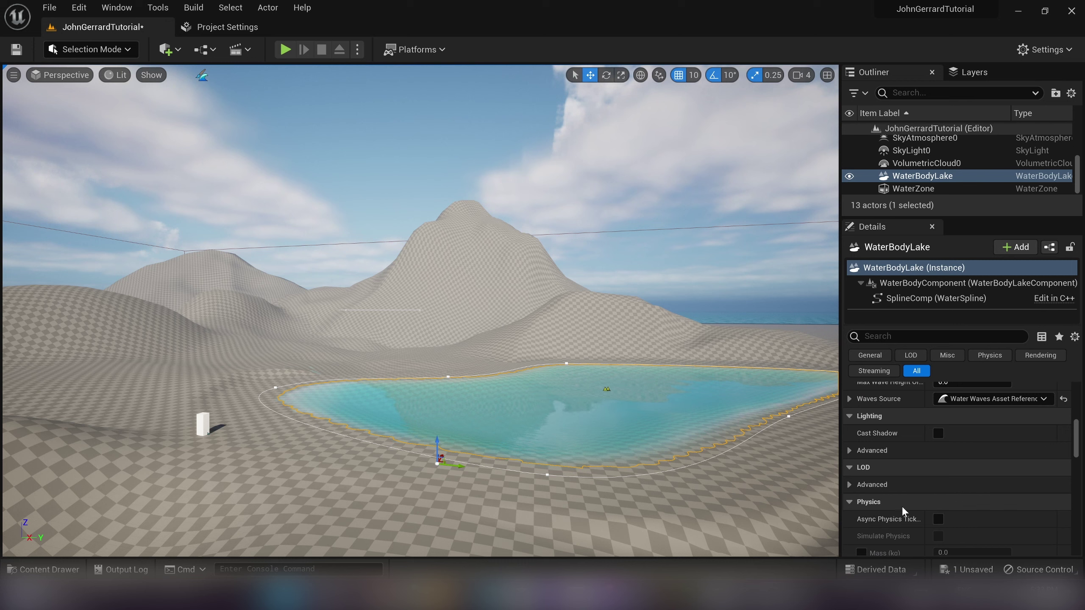
scroll(880, 470, down, 1)
scroll(892, 482, up, 10)
scroll(868, 488, down, 5)
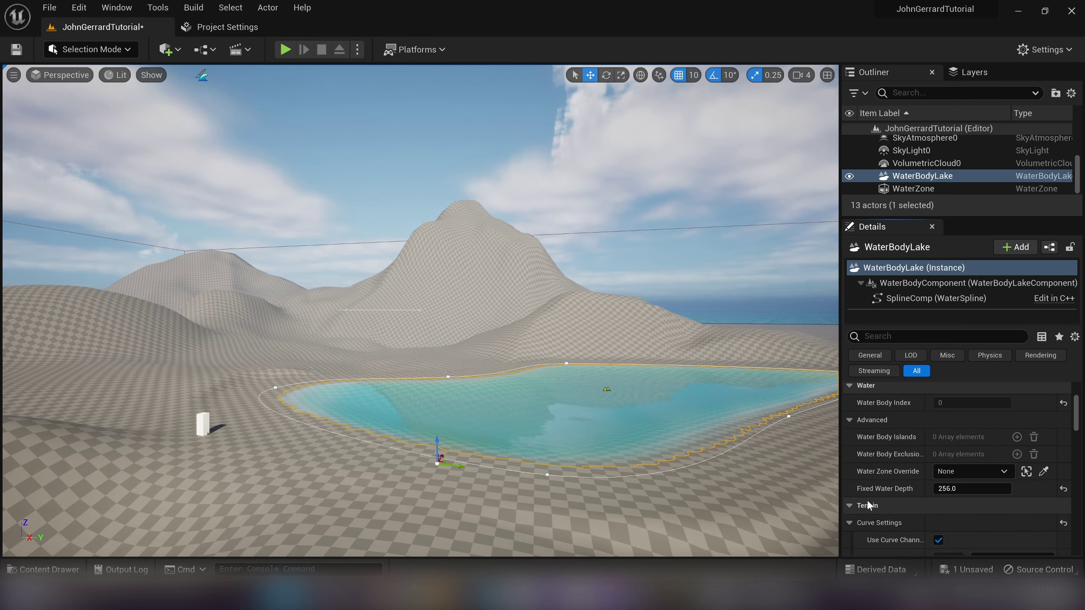
- Review the lake's terrain and wave settings, and set the Water Heightmap Settings blend mode to Additive
scroll(871, 494, down, 4)
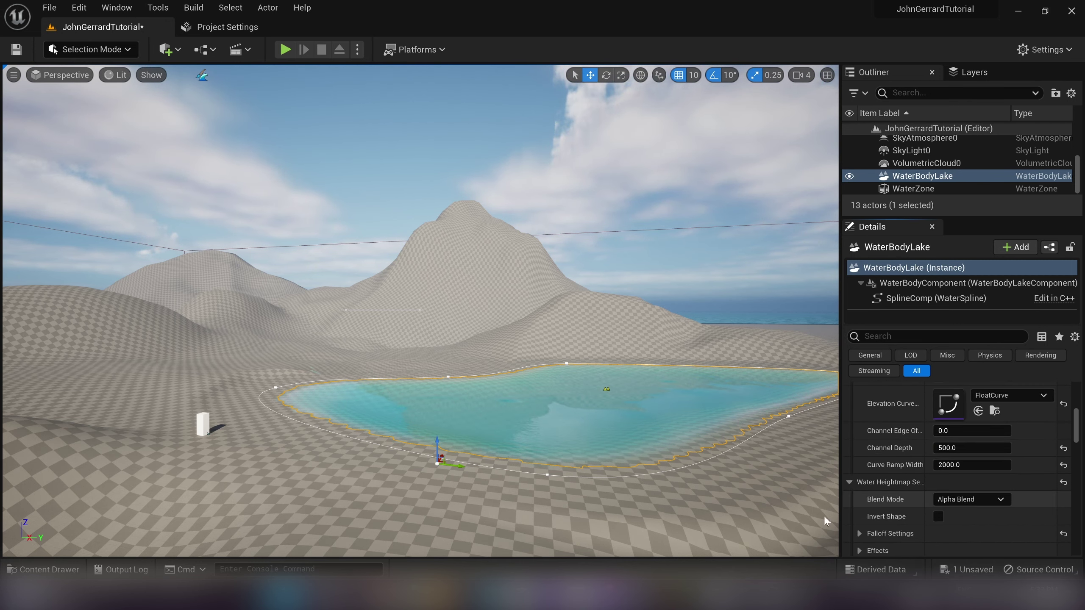
scroll(896, 501, up, 10)
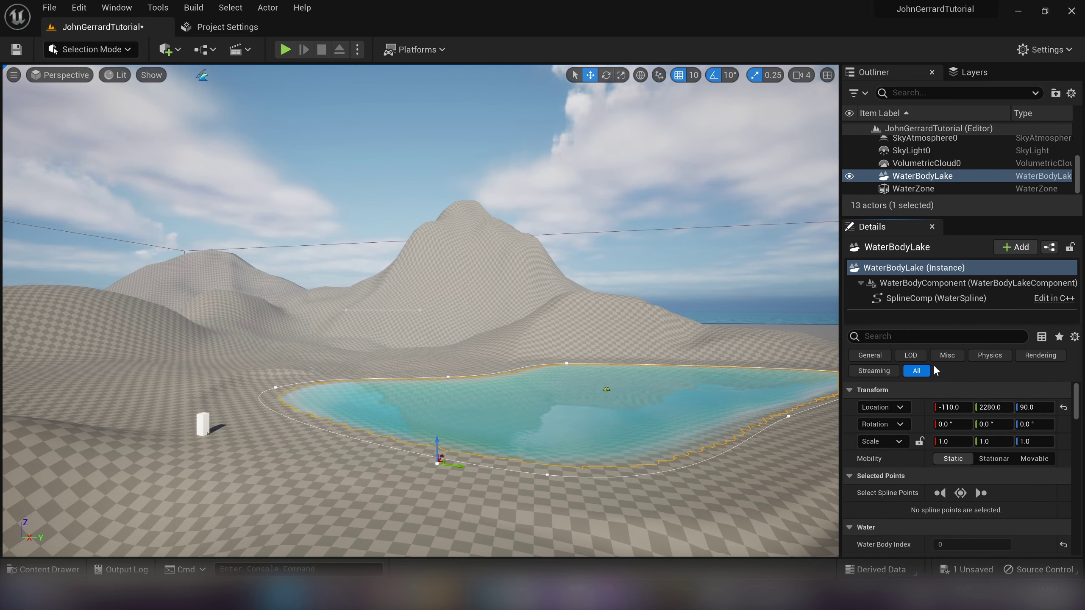
scroll(912, 378, down, 6)
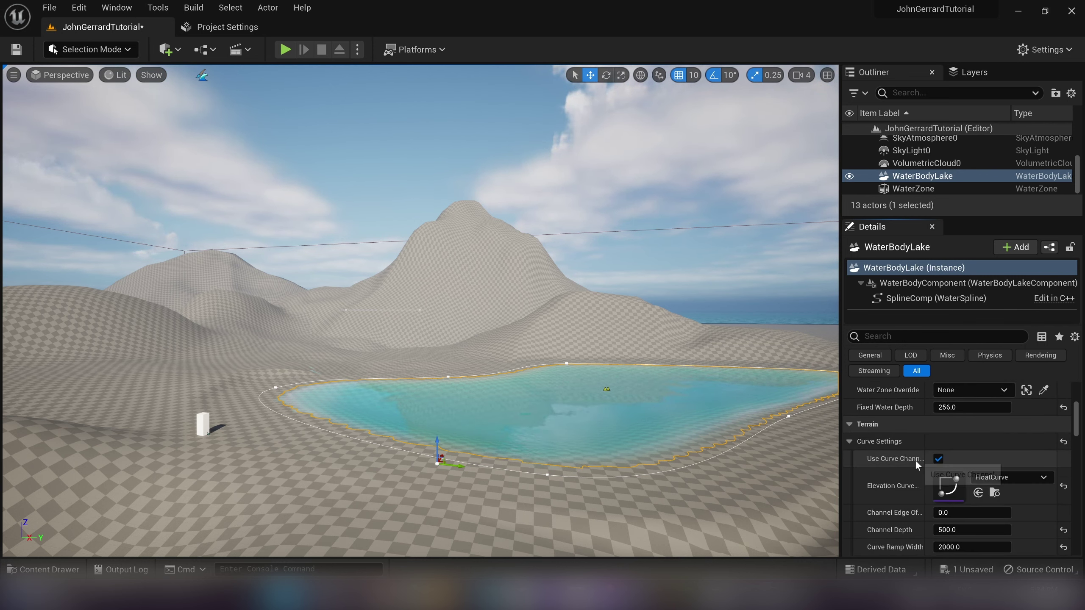
scroll(915, 460, down, 4)
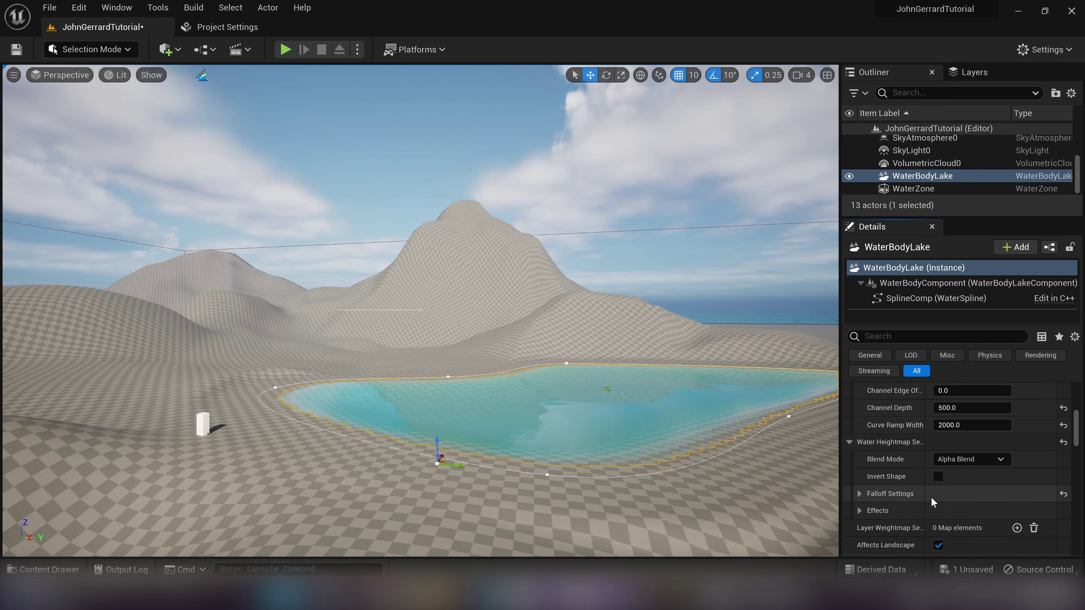
scroll(931, 497, down, 2)
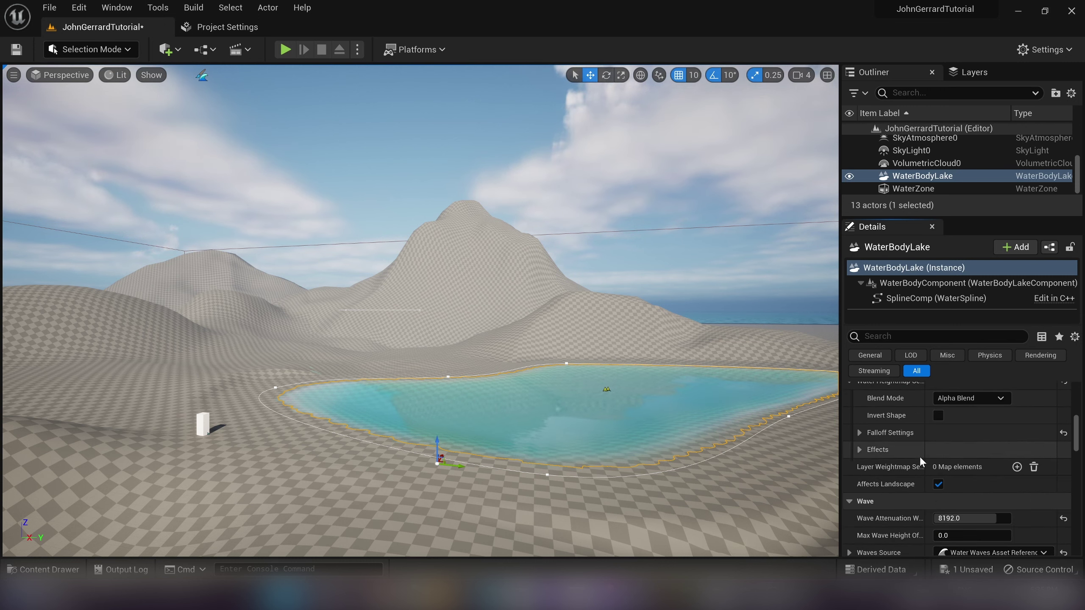
scroll(920, 456, up, 2)
click(975, 460)
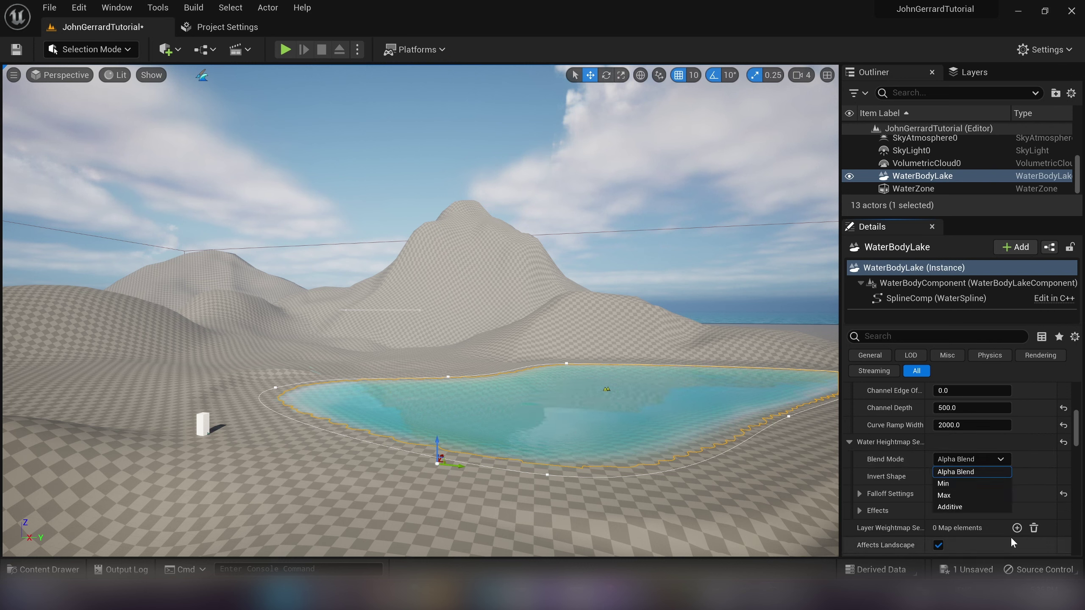
click(990, 505)
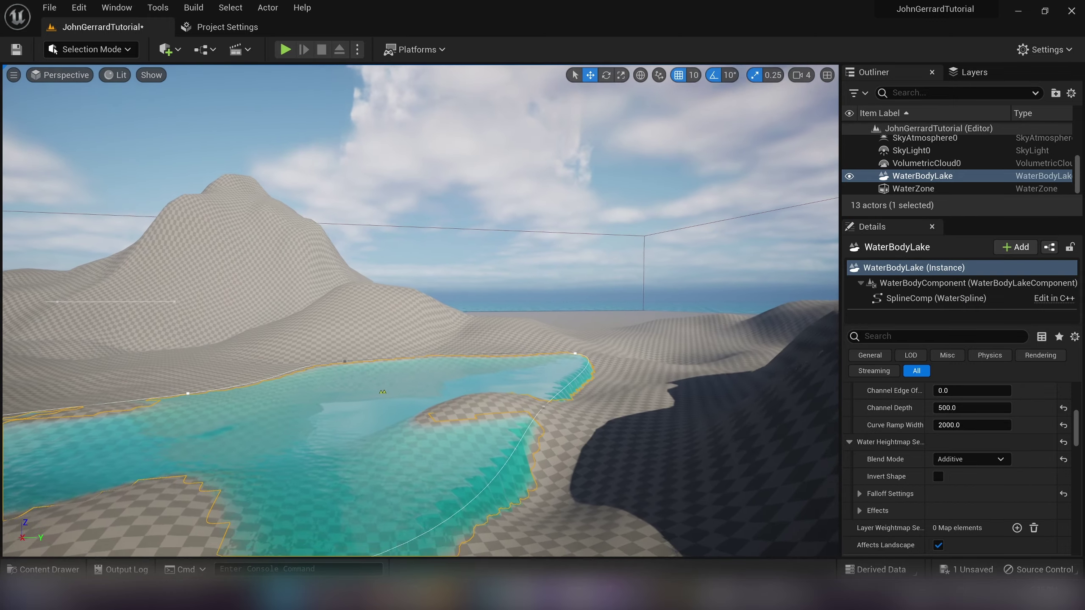
- Examine how the Additive blend shapes the lake's shoreline and bed, from close above the water and from the near shore
key(s)
right_drag(421, 311, 427, 419)
key(w)
key(s)
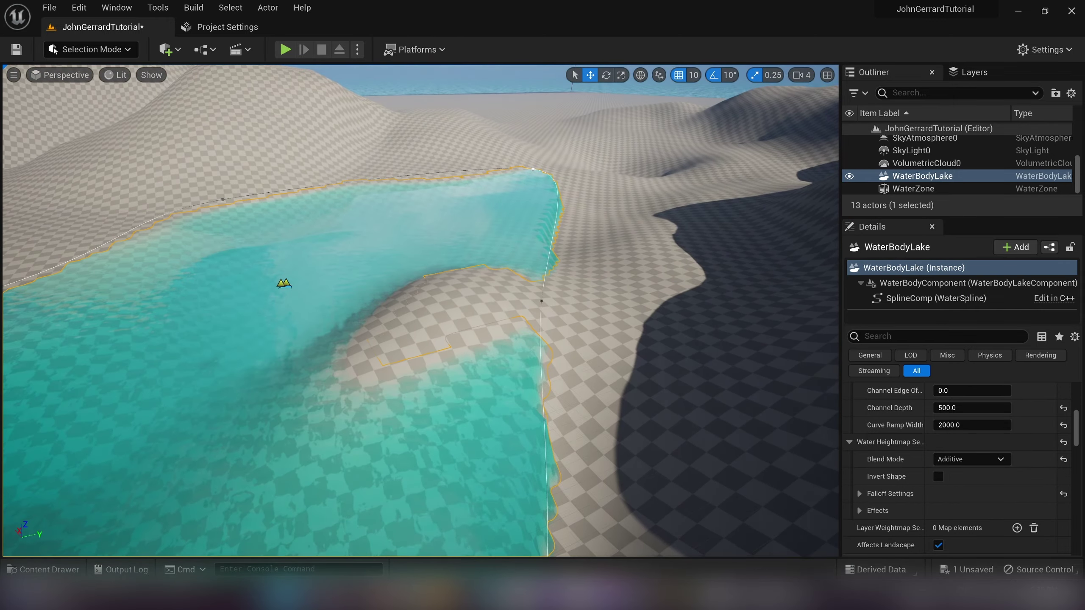
key(s)
mouse_move(464, 272)
right_down()
mouse_move(410, 267)
mouse_move(412, 239)
mouse_move(448, 266)
right_up()
right_drag(312, 251, 312, 252)
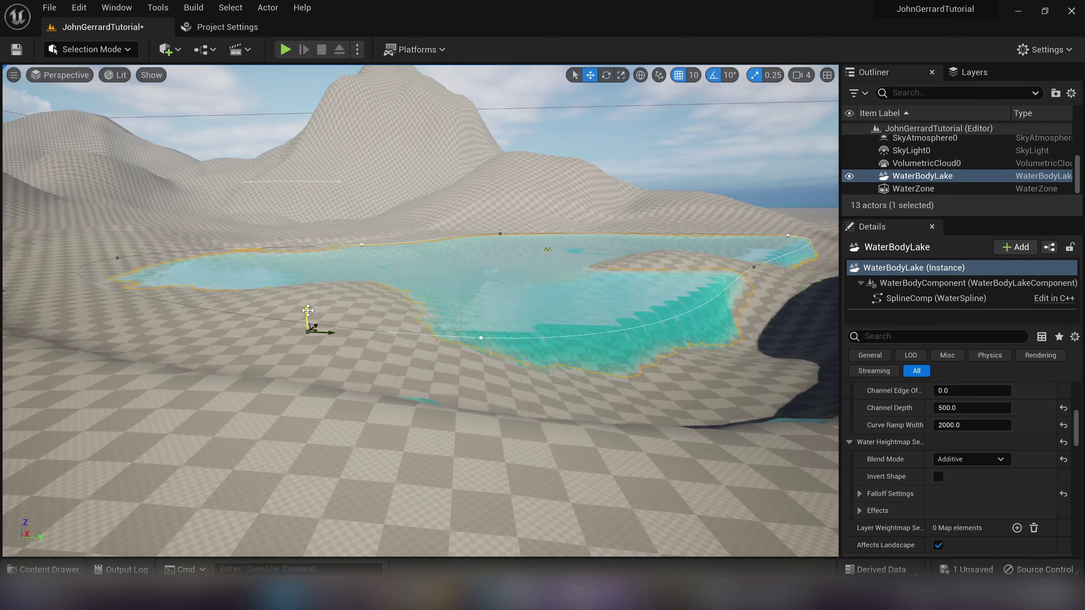
mouse_move(311, 290)
right_down()
mouse_move(284, 266)
mouse_move(278, 295)
mouse_move(316, 295)
right_up()
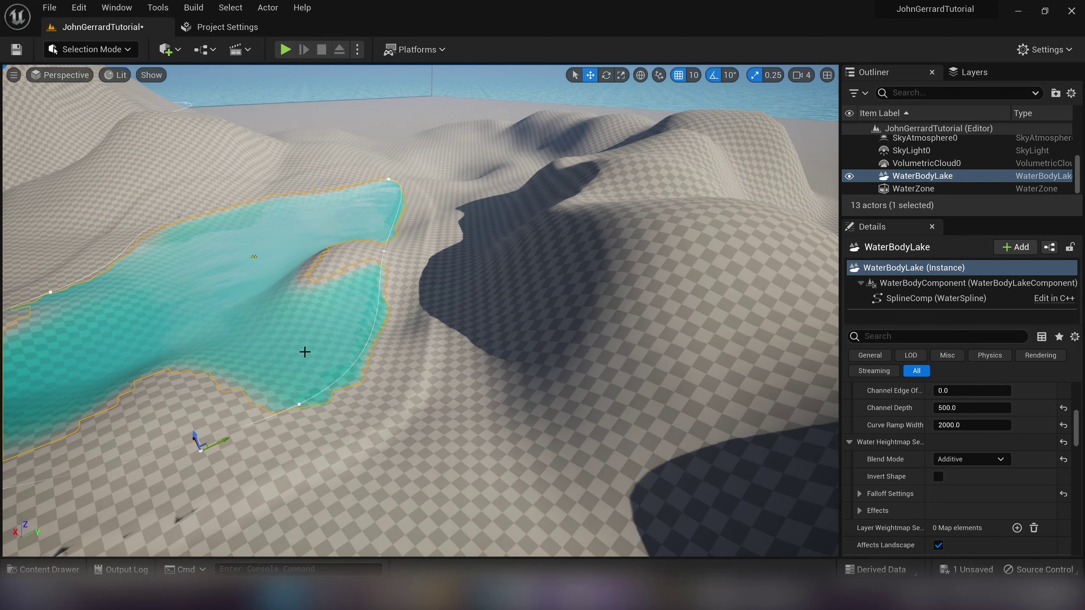
right_drag(305, 352, 461, 343)
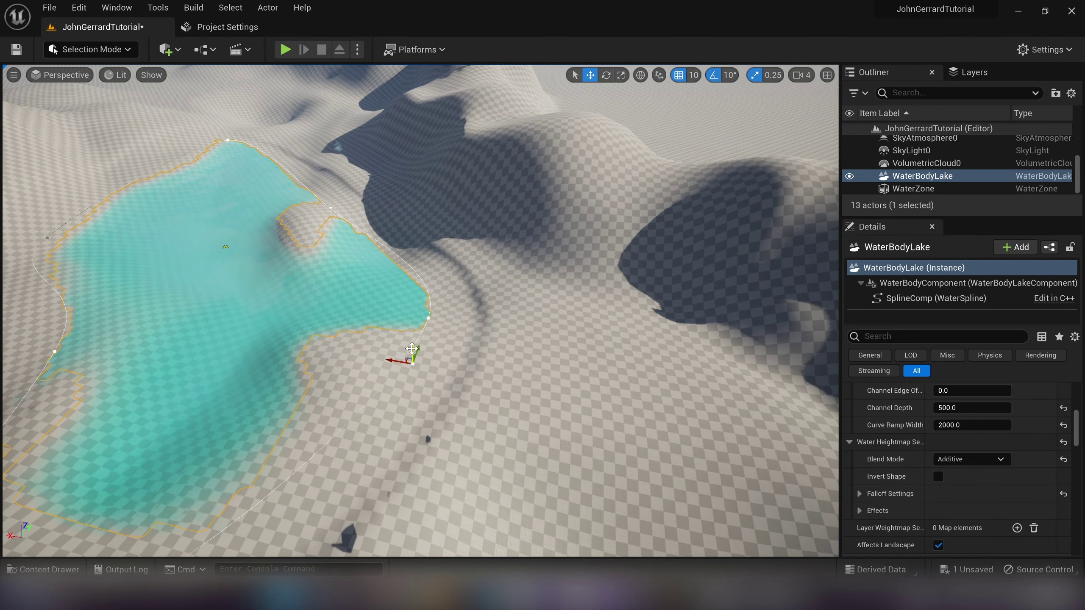
drag(412, 343, 412, 345)
right_drag(412, 344, 369, 297)
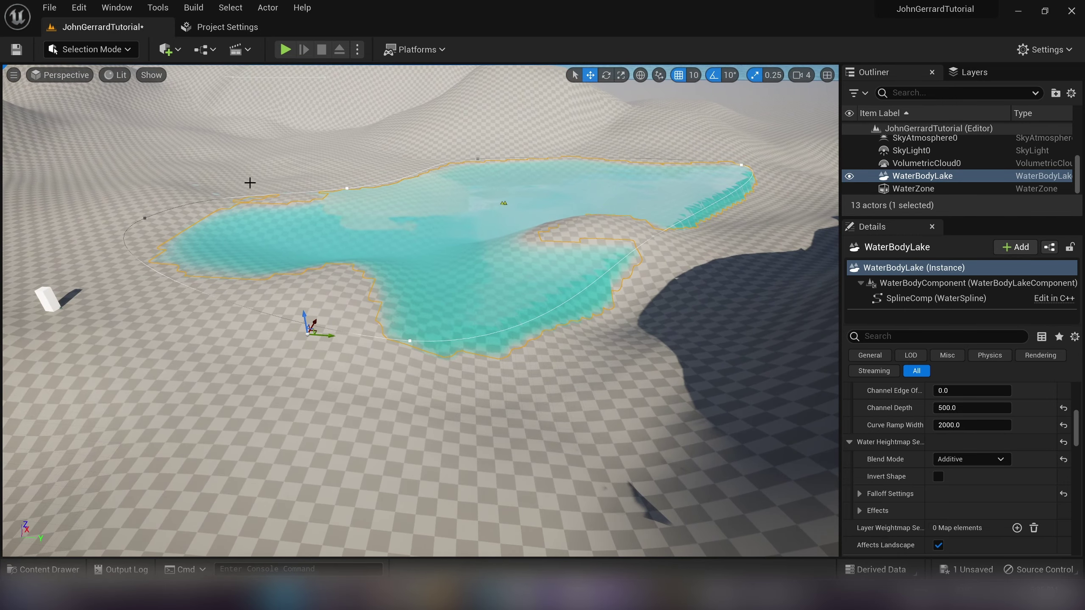
right_drag(476, 362, 446, 333)
- Switch to Landscape mode with the Flatten tool, using a tool strength of about 0.169 and a brush size of about 855
click(110, 51)
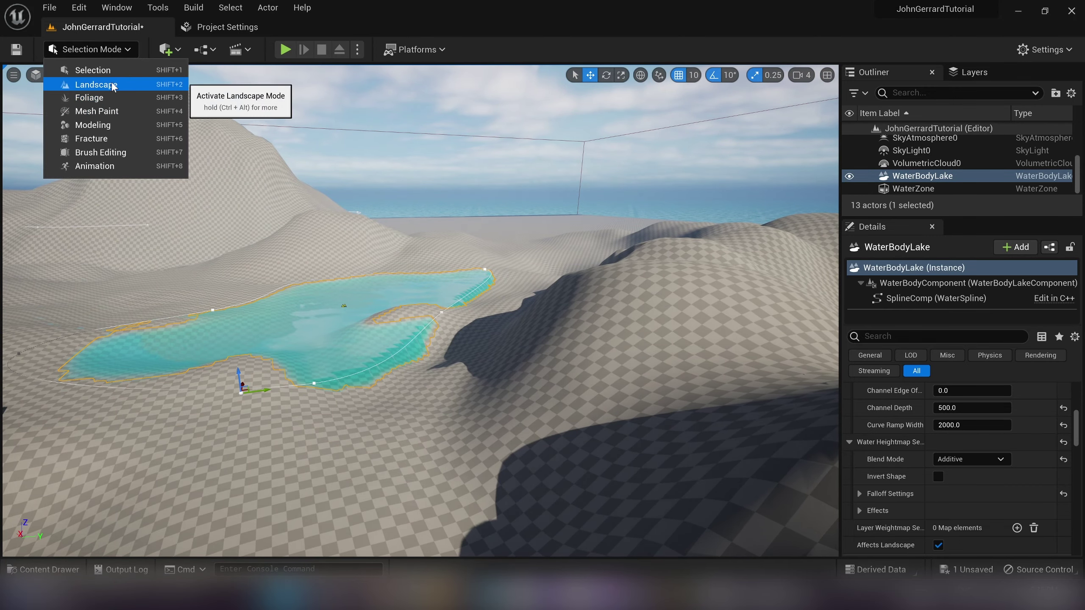
click(98, 83)
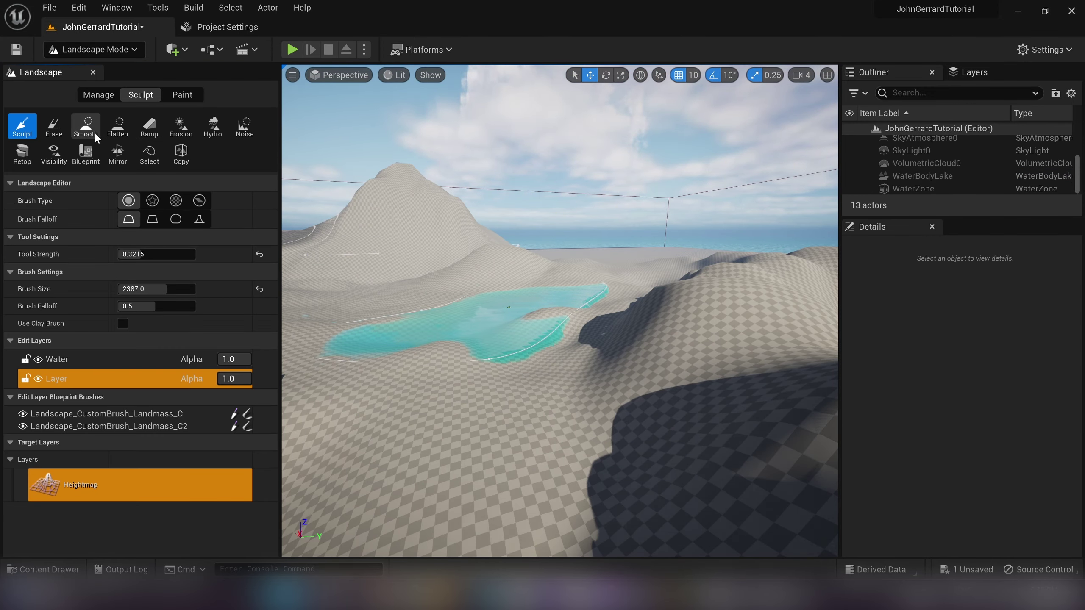
click(116, 130)
drag(135, 269, 124, 270)
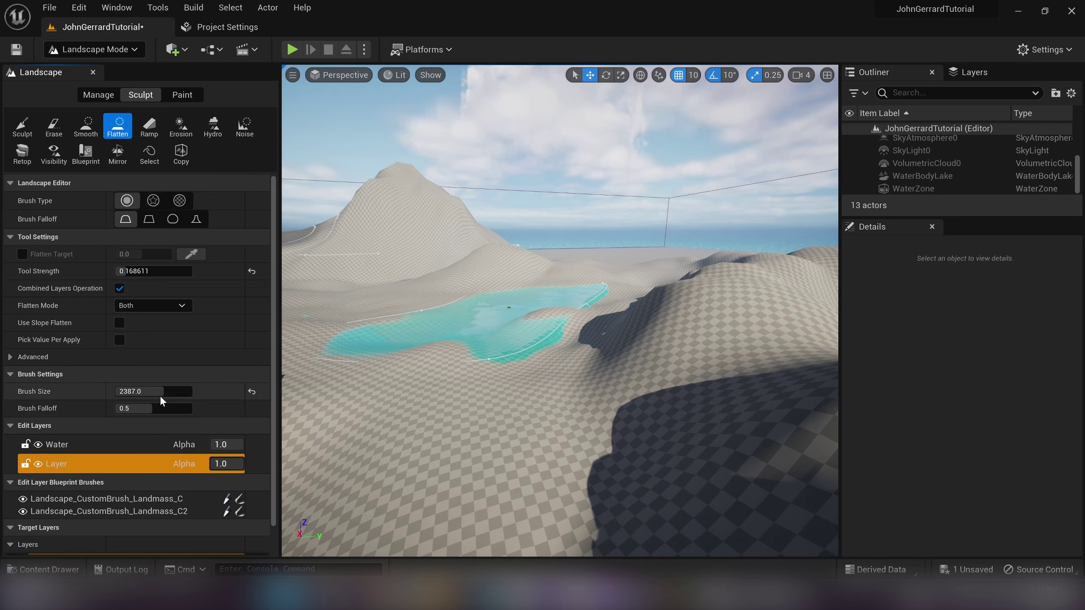
drag(159, 395, 147, 395)
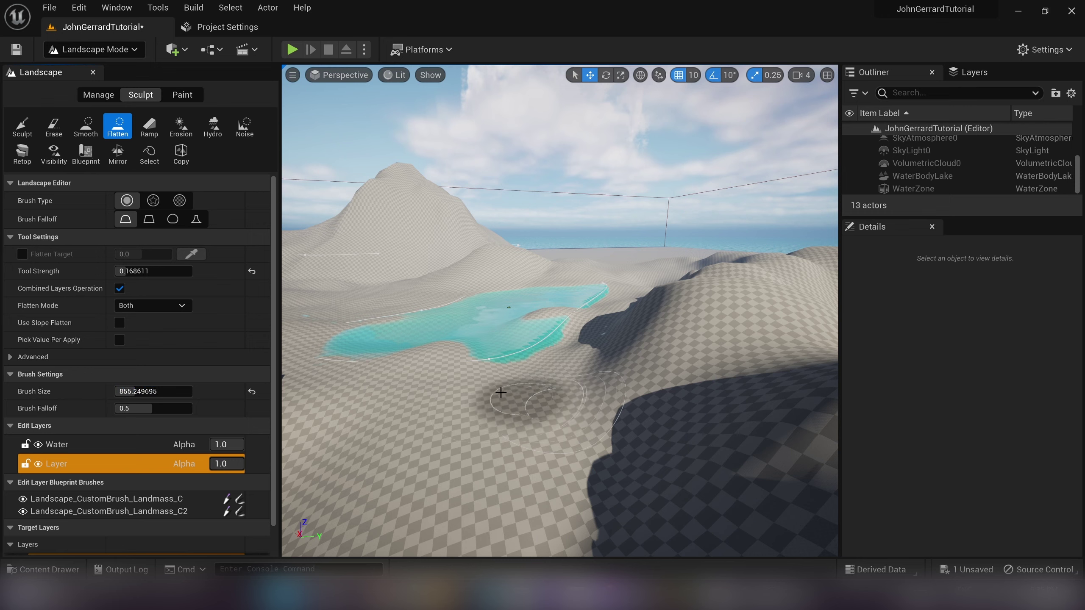
- Flatten the terrain along the lake's edge beside the shadowed hills, evening out the shoreline where the water meets the ridge
right_drag(474, 401, 598, 427)
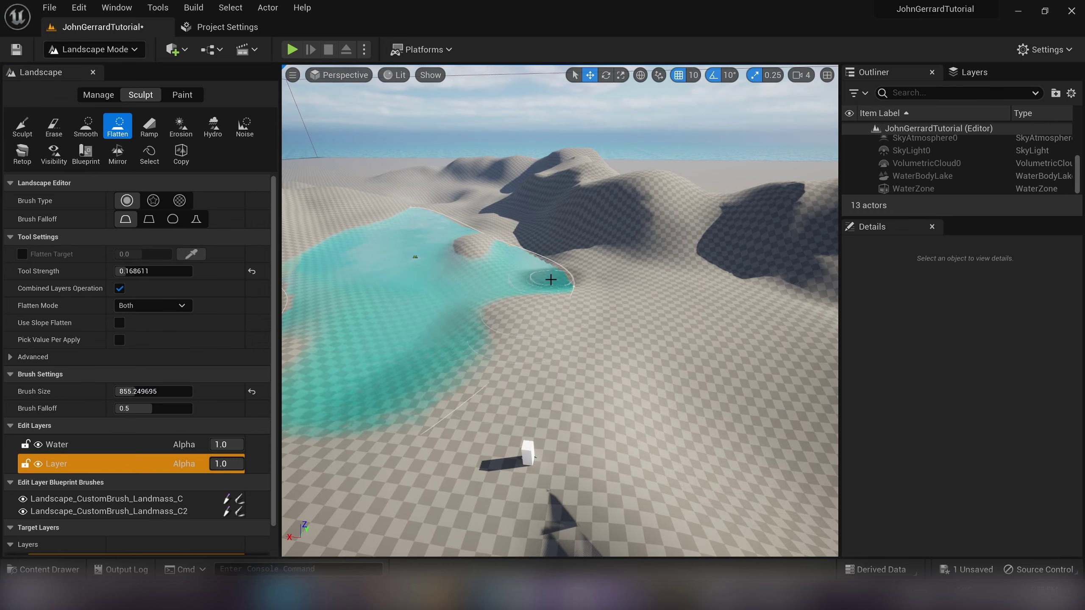
mouse_move(532, 315)
mouse_down()
mouse_move(541, 284)
mouse_move(522, 257)
mouse_move(537, 282)
mouse_move(573, 263)
mouse_up()
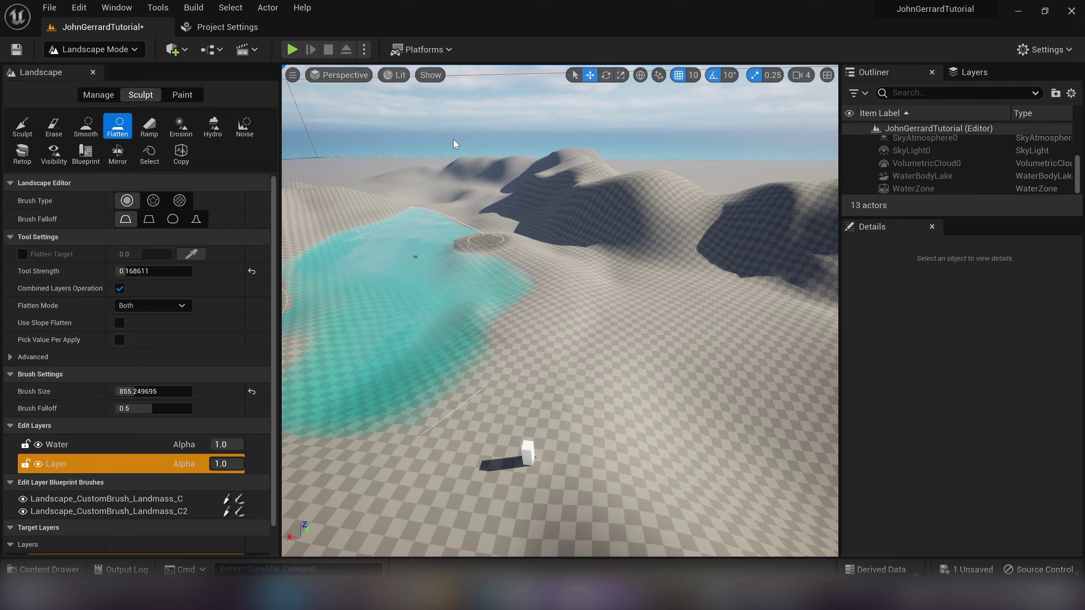
mouse_move(453, 140)
right_down()
mouse_move(453, 85)
mouse_move(453, 205)
mouse_move(453, 137)
mouse_move(418, 137)
mouse_move(491, 150)
right_up()
key(w)
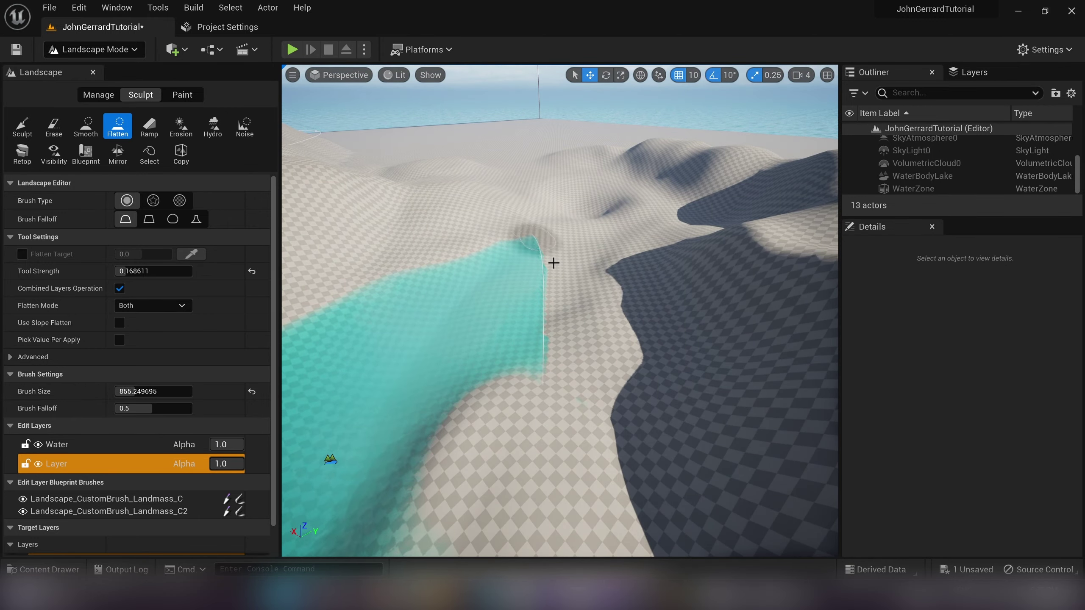
drag(540, 342, 550, 247)
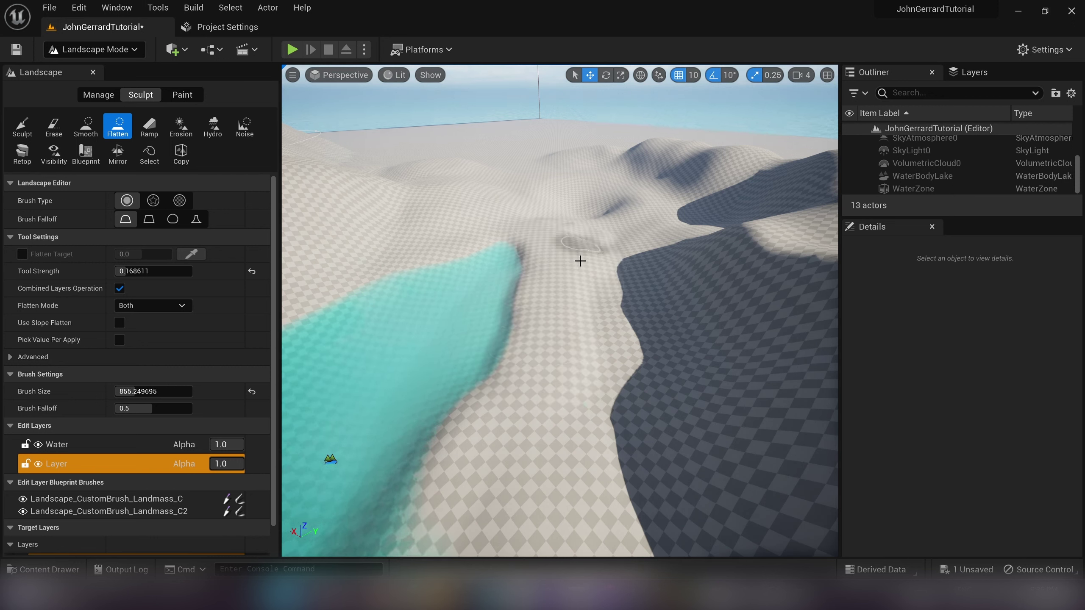
right_drag(599, 277, 491, 313)
mouse_move(754, 235)
right_down()
mouse_move(811, 213)
mouse_move(768, 175)
mouse_move(739, 173)
right_up()
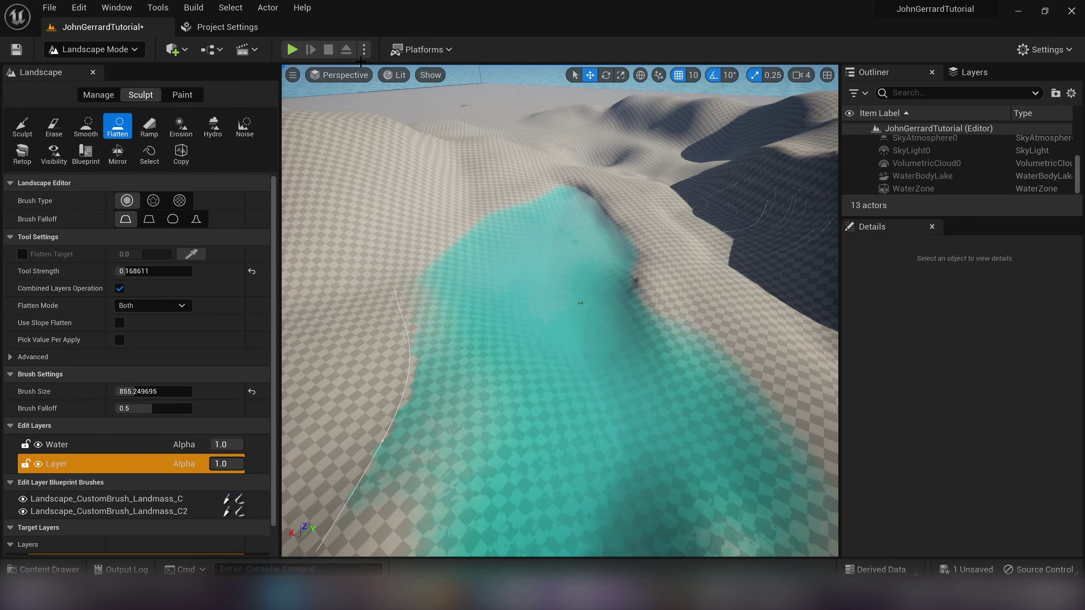
- Return to Selection mode and select the WaterBodyLake actor
click(58, 52)
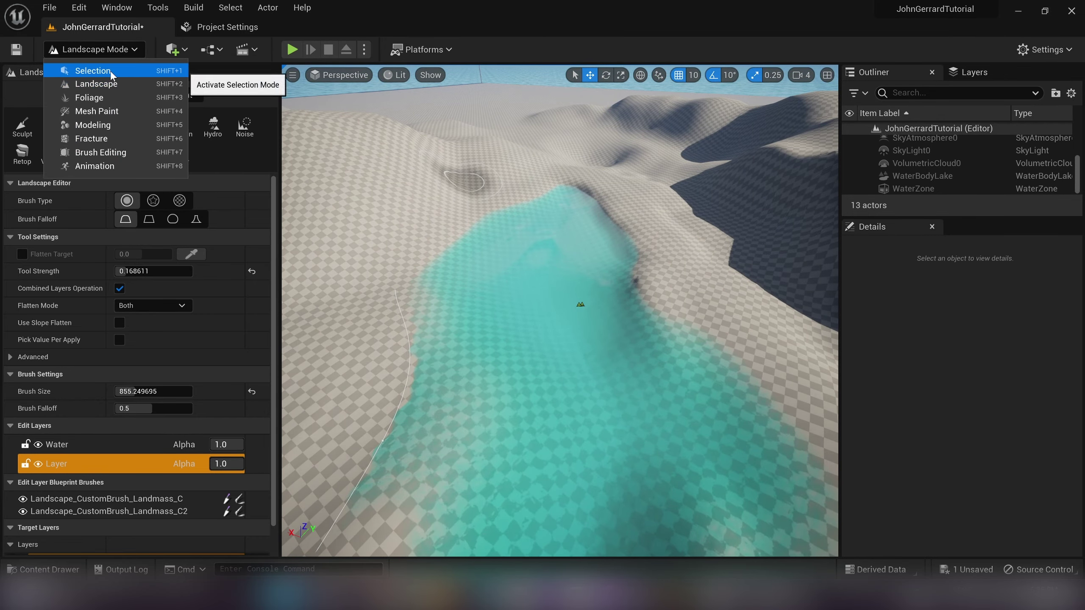
click(110, 72)
right_drag(484, 174, 590, 105)
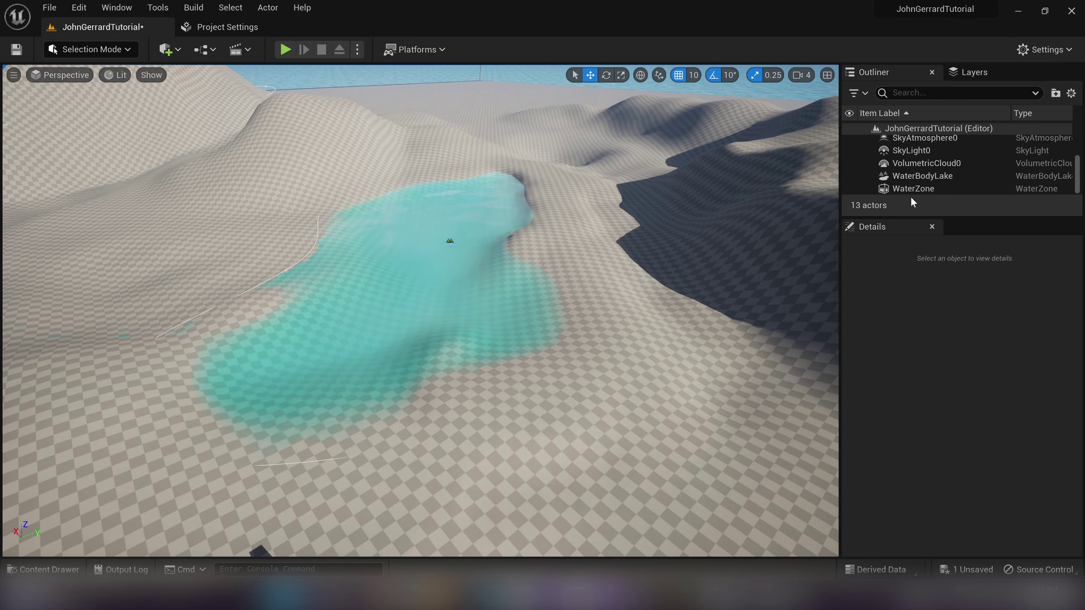
click(909, 180)
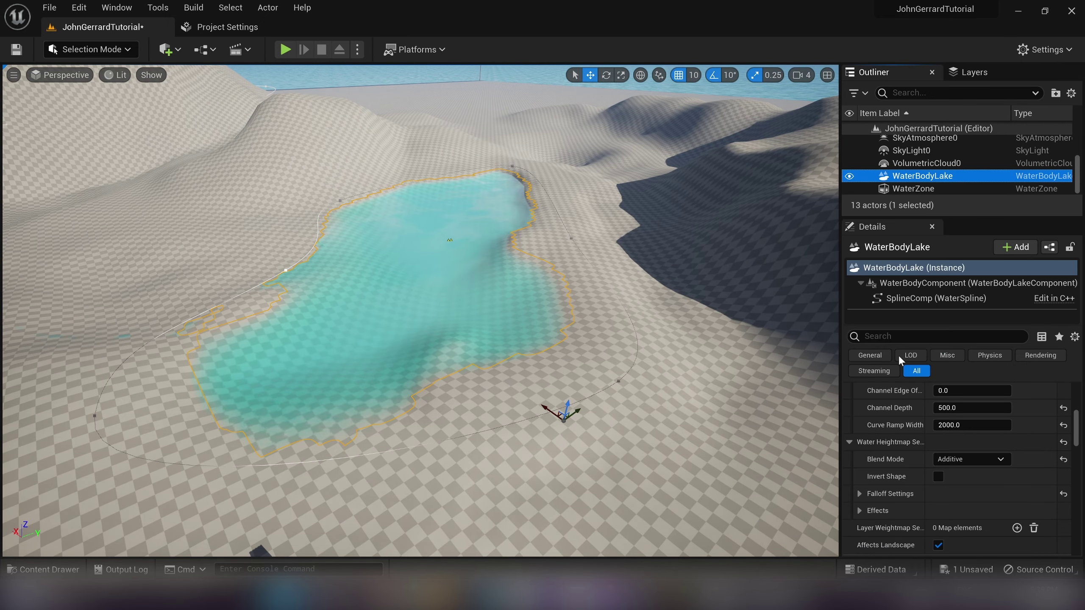
- Filter the lake's properties to Rendering and locate its assigned Water Material asset, Water_Material_Lake, among the engine content
click(1040, 355)
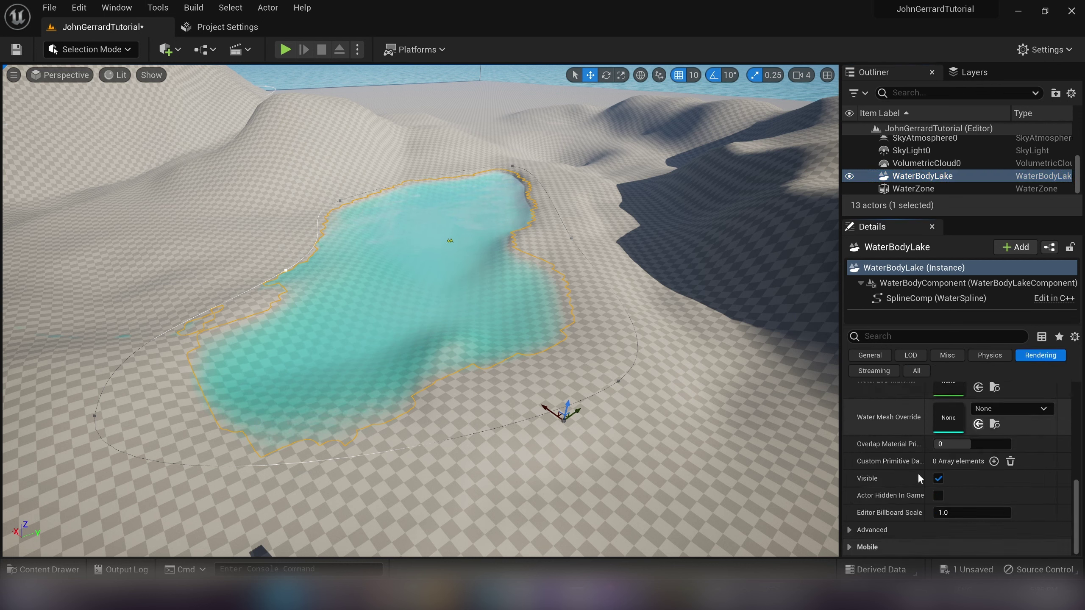
scroll(922, 462, up, 8)
scroll(941, 472, down, 3)
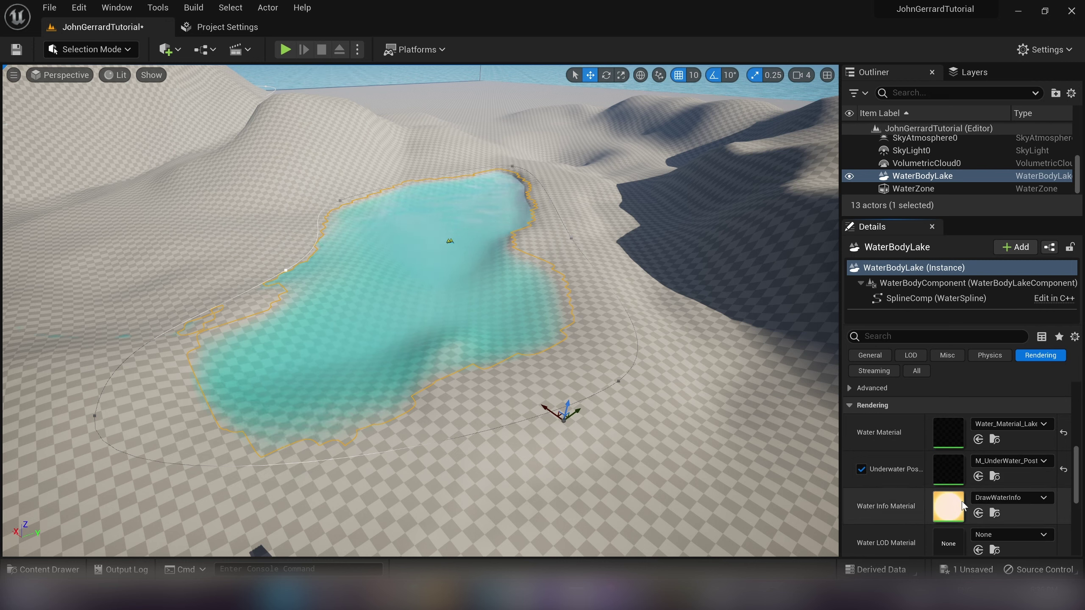
scroll(961, 478, up, 2)
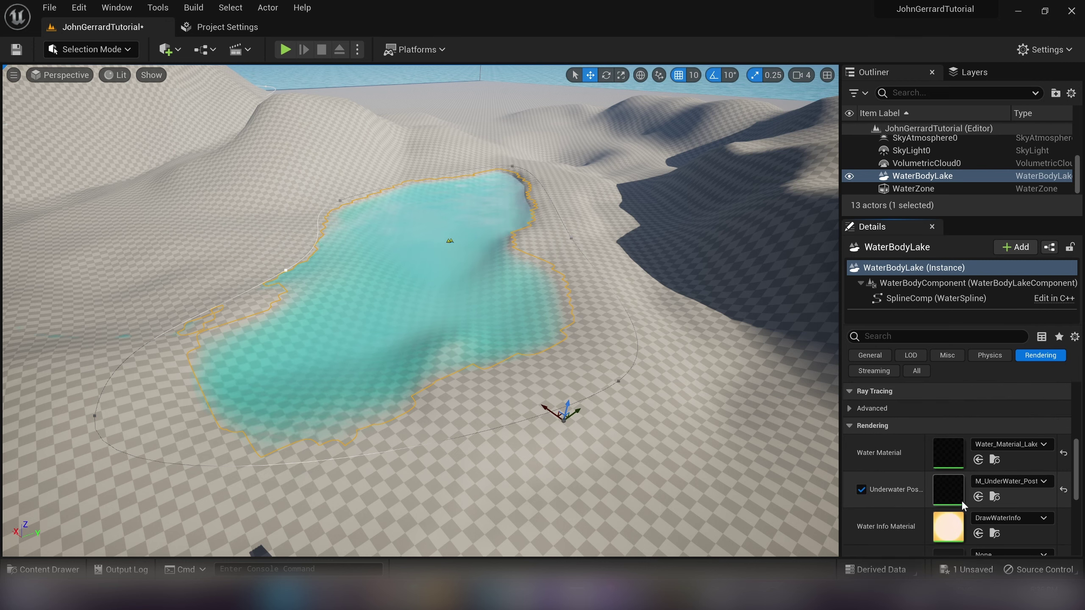
click(1016, 446)
click(1027, 460)
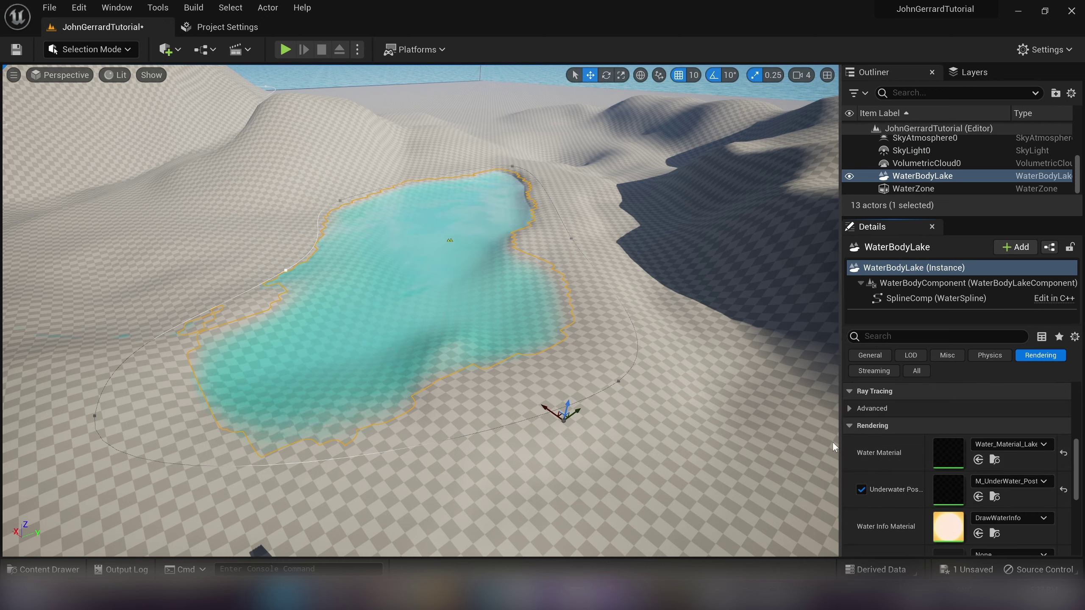
click(994, 459)
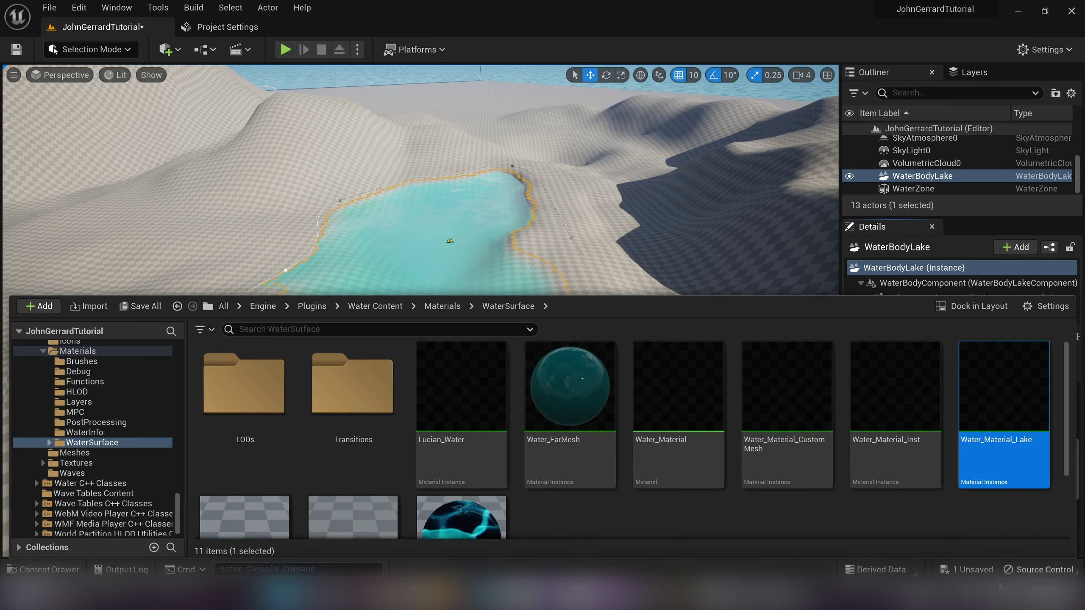
- Create a material instance from Water_Material_Lake named JohnGerrardWater and open it for editing in a floating window
right_click(1018, 476)
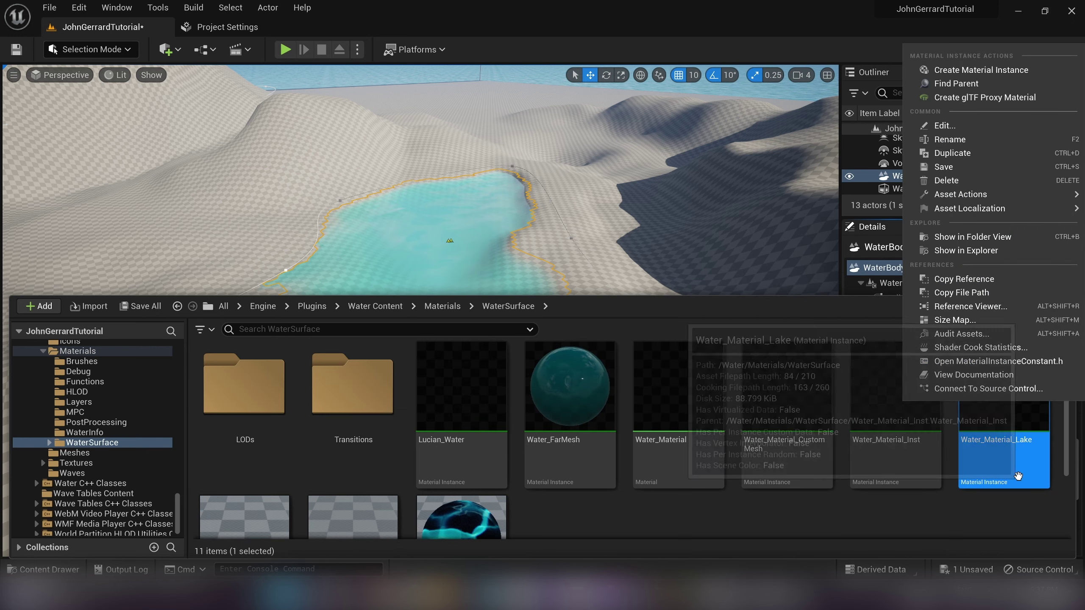
click(953, 72)
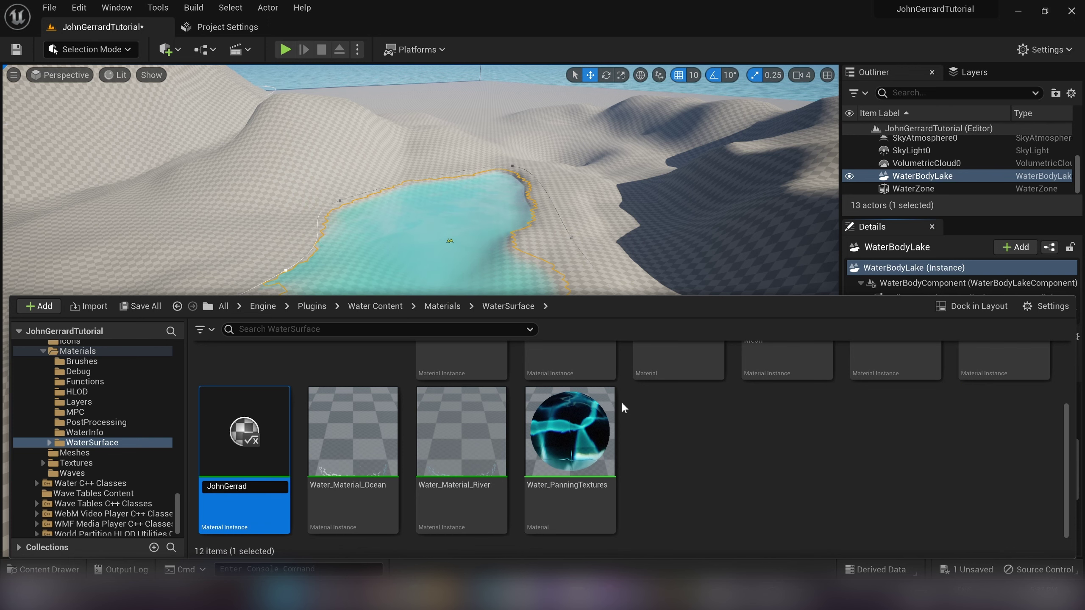
text(JohnGerrardWater)
key(Return)
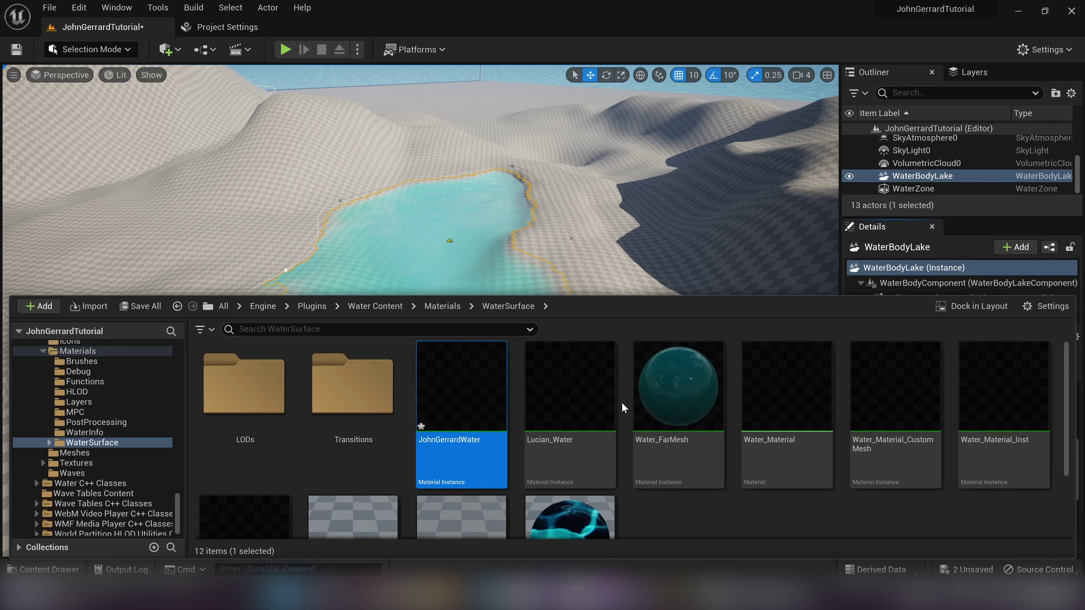
double_click(435, 389)
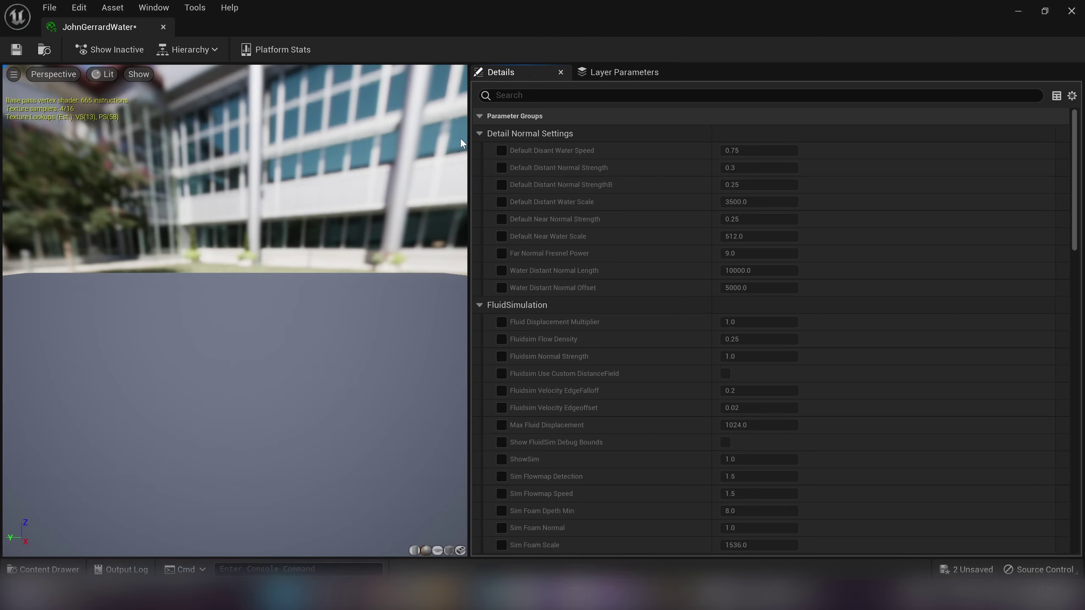
drag(337, 5, 275, 98)
- Assign JohnGerrardWater as the Water Material of WaterBodyLake
click(1008, 444)
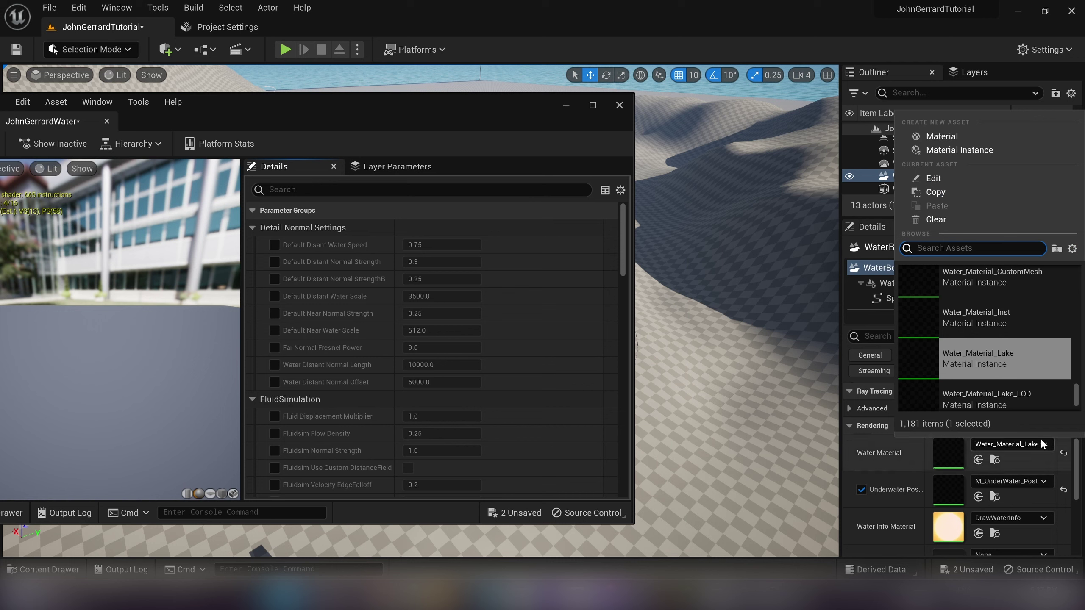
text(wa)
key(BackSpace)
key(BackSpace)
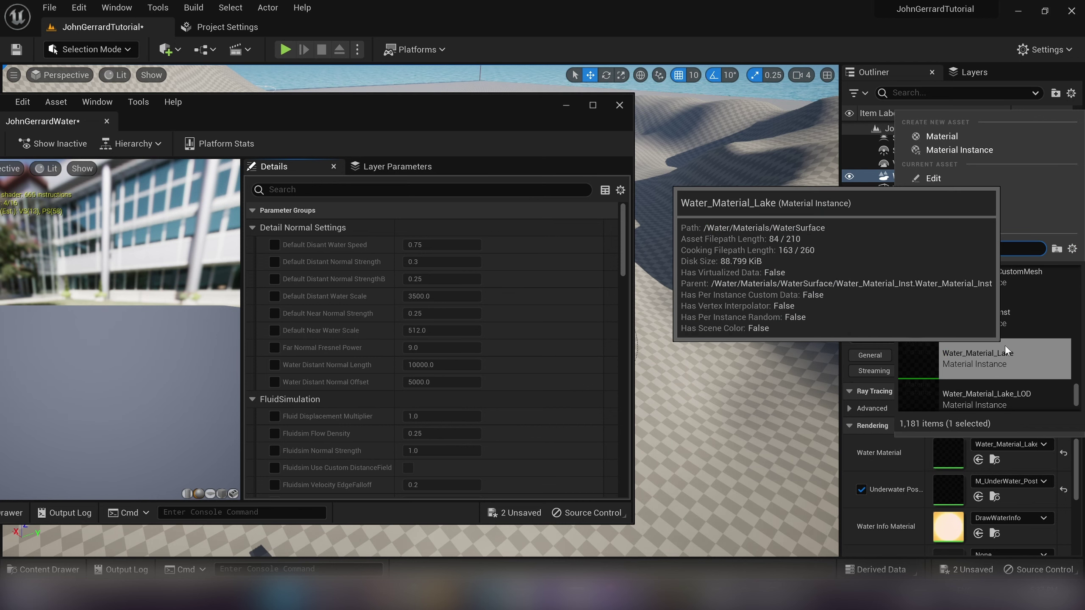
text(johngerr)
click(988, 292)
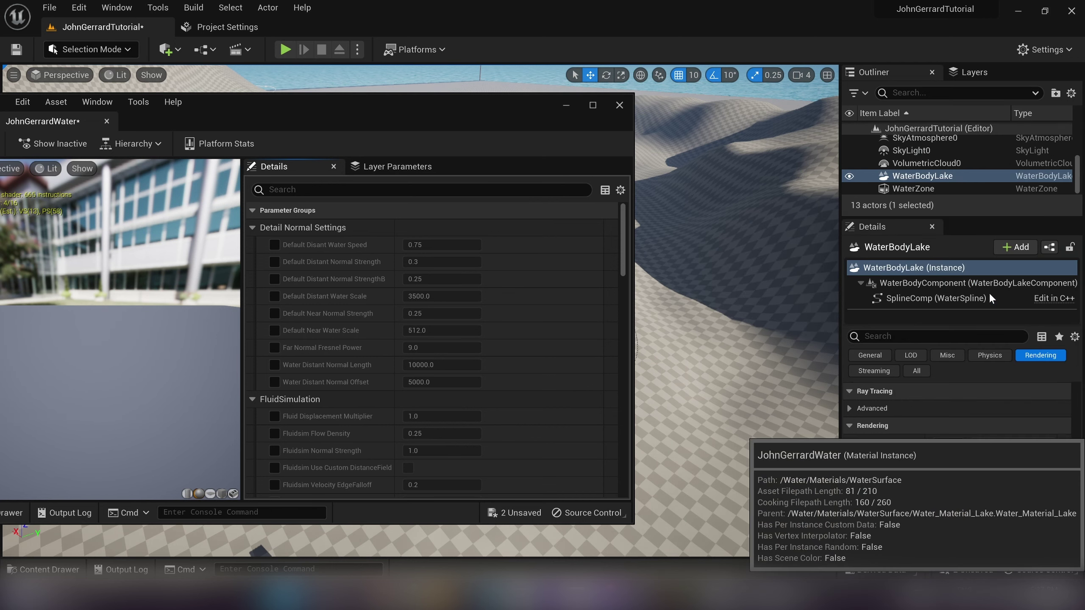
- Enable the Absorption override among JohnGerrardWater's global vector parameters
drag(410, 113, 889, 99)
scroll(857, 379, down, 15)
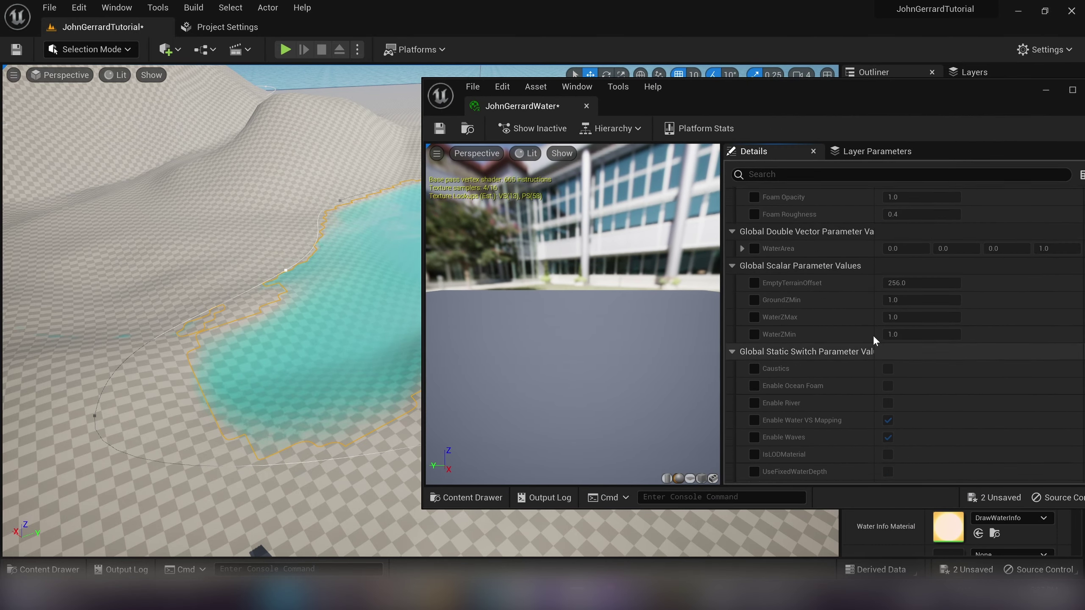
drag(891, 105, 818, 93)
scroll(747, 382, down, 10)
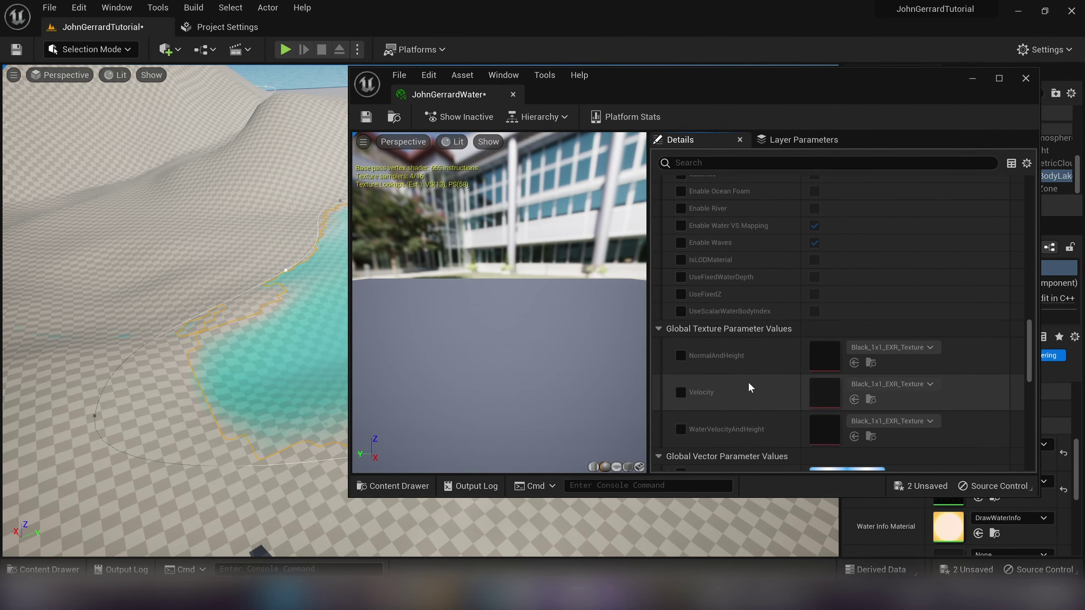
scroll(746, 382, up, 3)
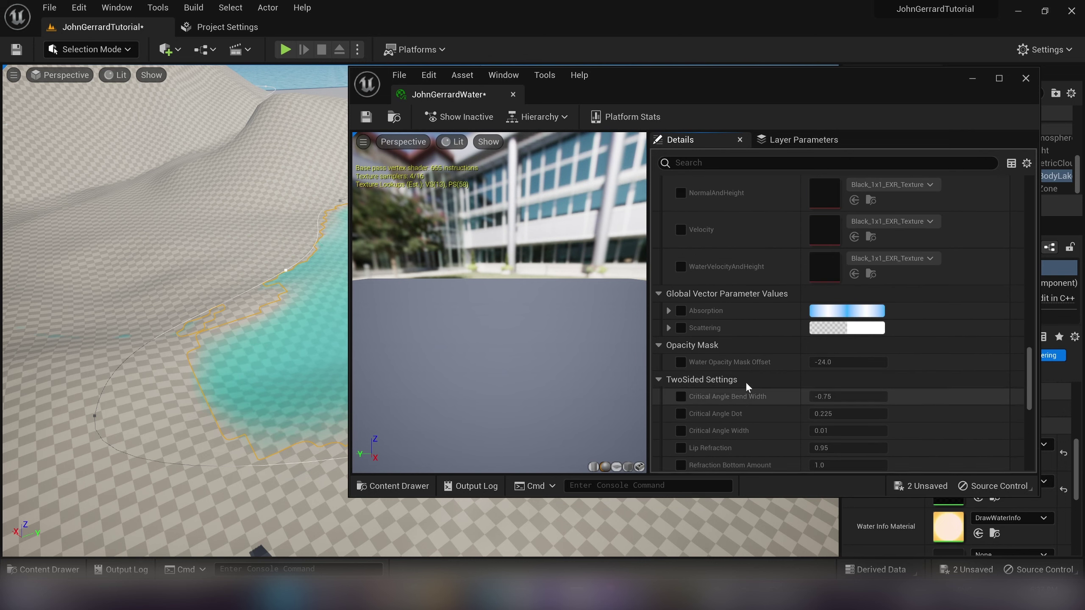
click(678, 309)
click(681, 311)
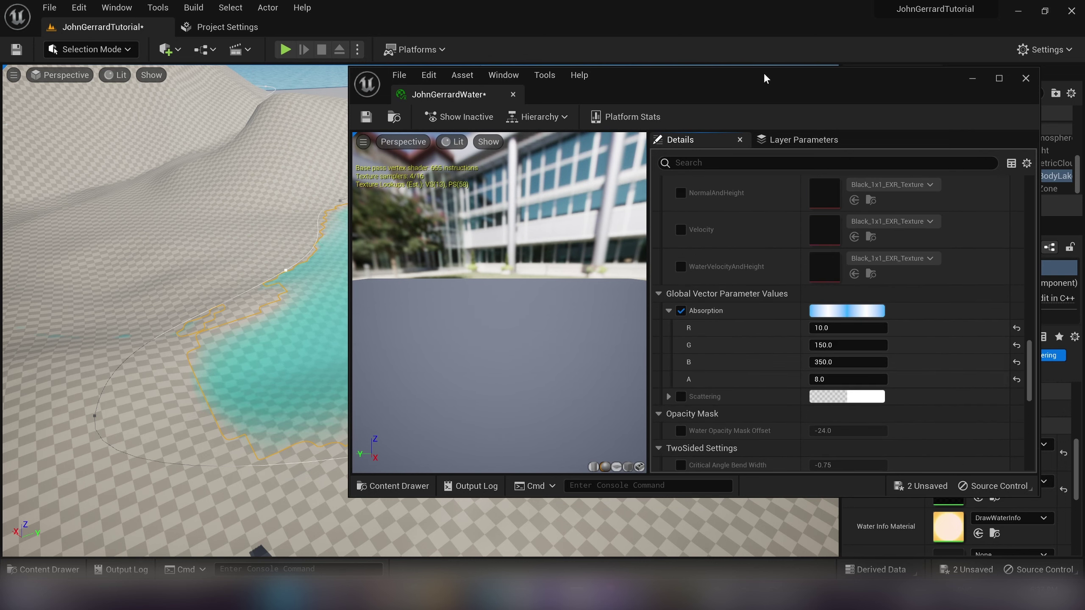
drag(760, 87, 901, 88)
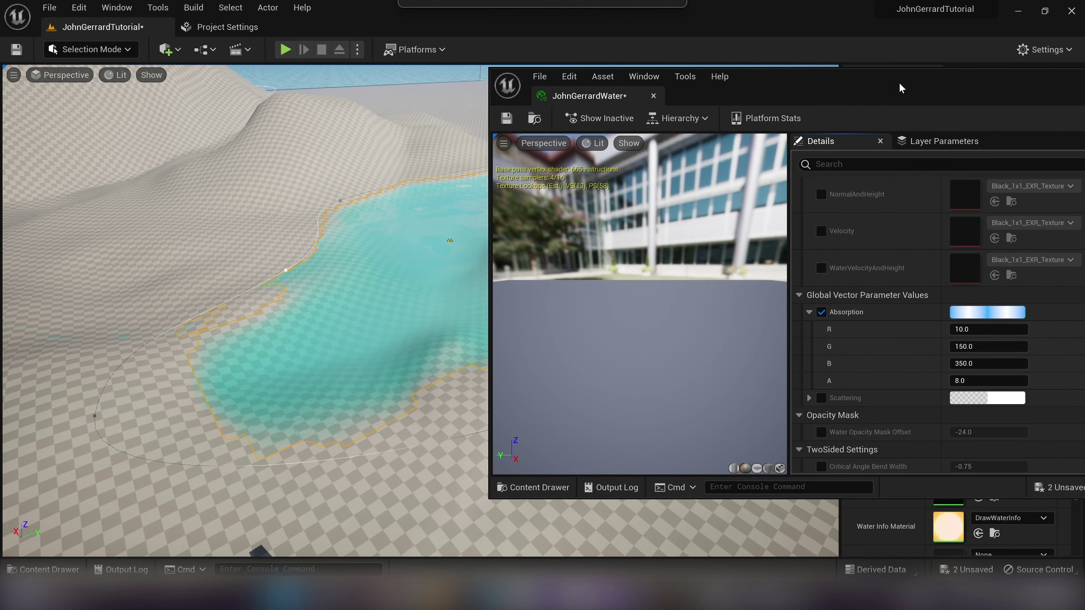
click(987, 313)
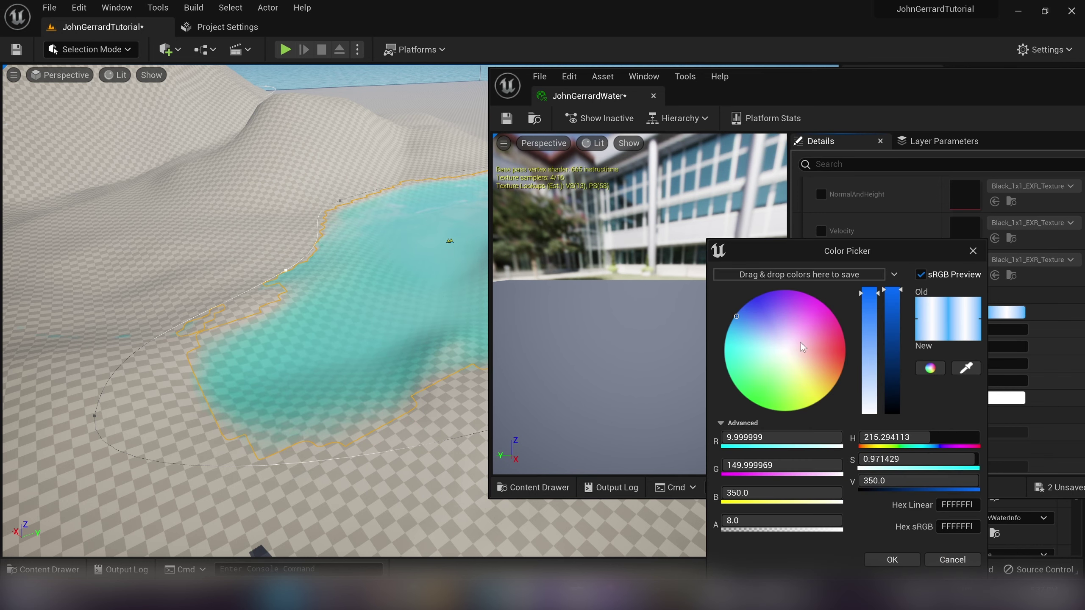
drag(744, 315, 765, 325)
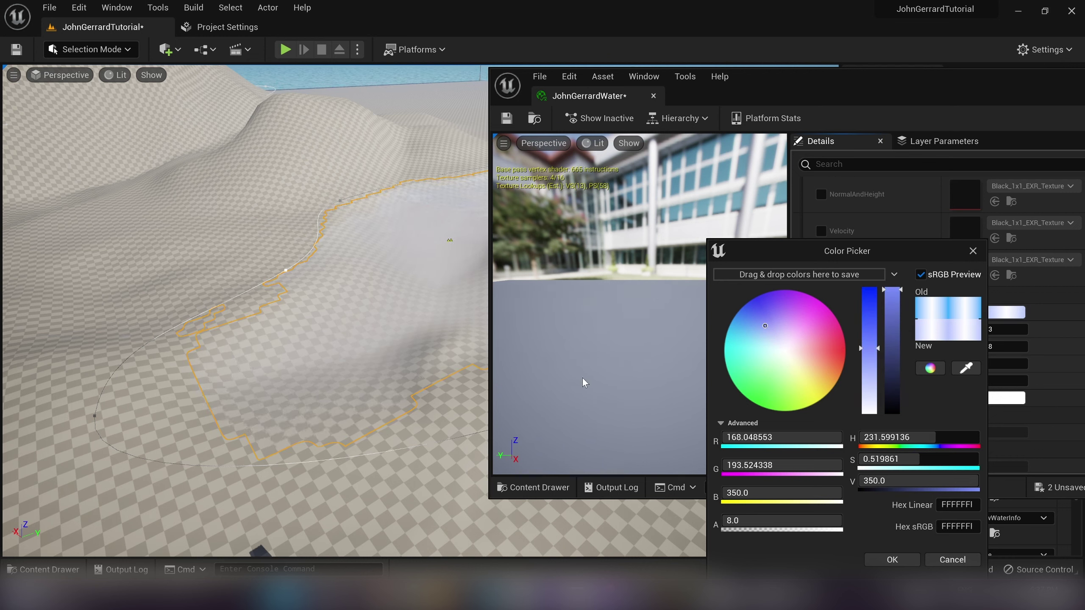
click(894, 310)
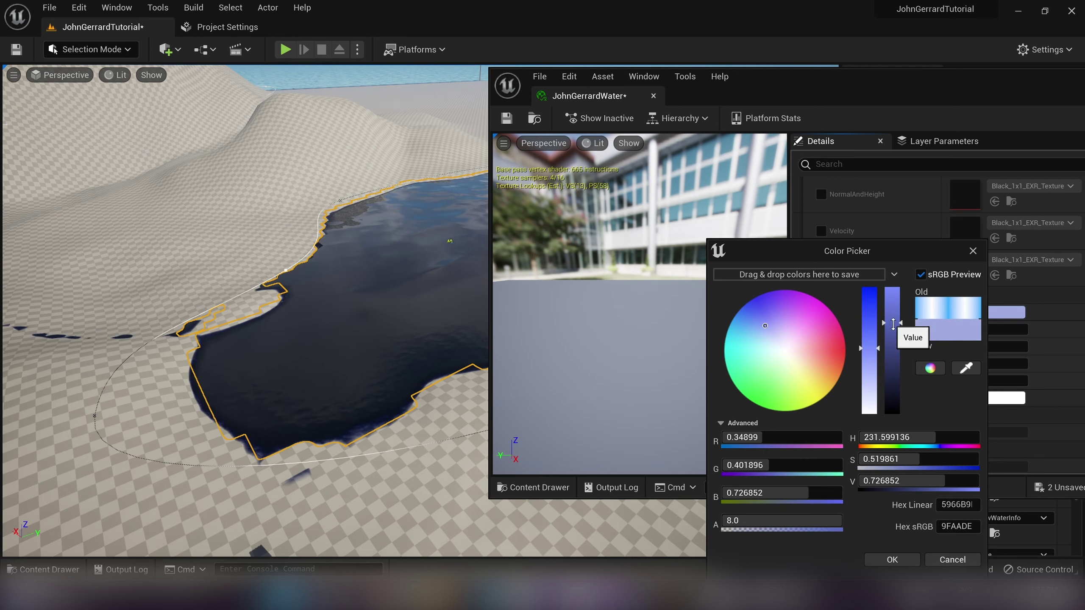
drag(898, 315, 888, 291)
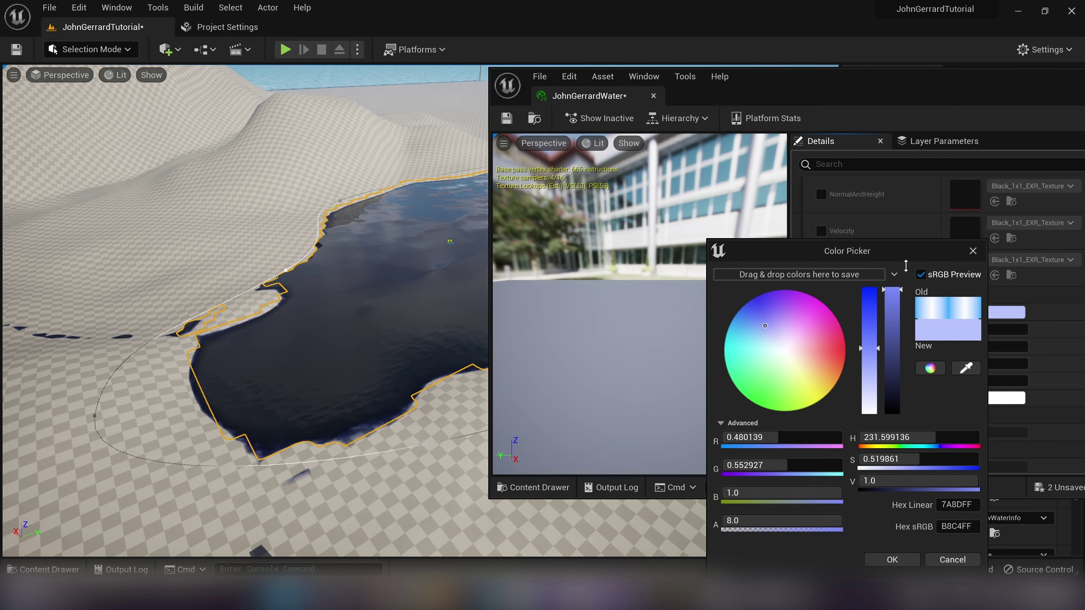
drag(866, 352, 867, 413)
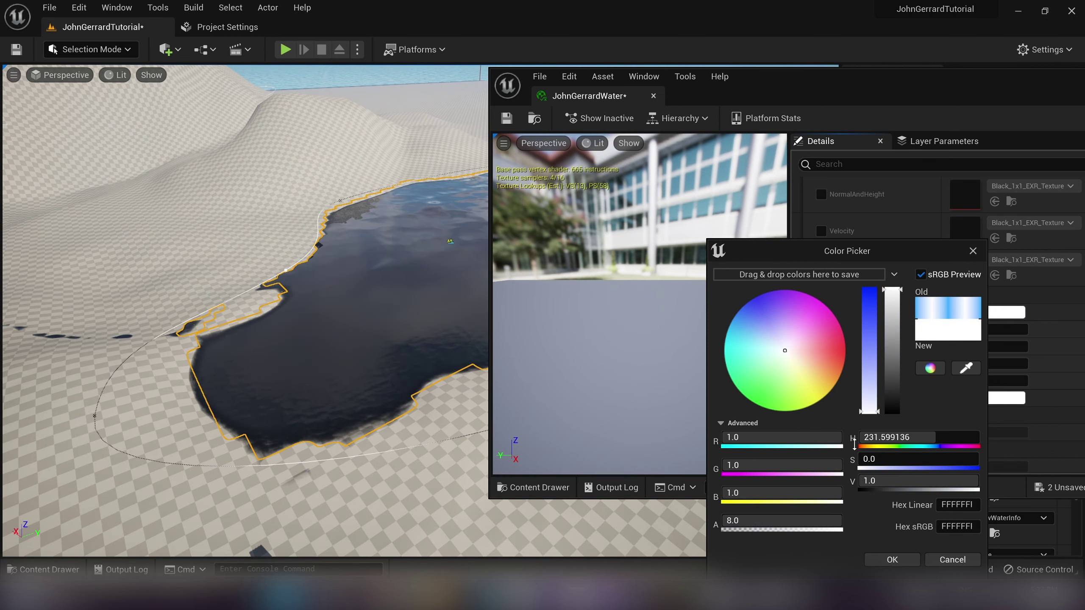
drag(806, 373, 764, 334)
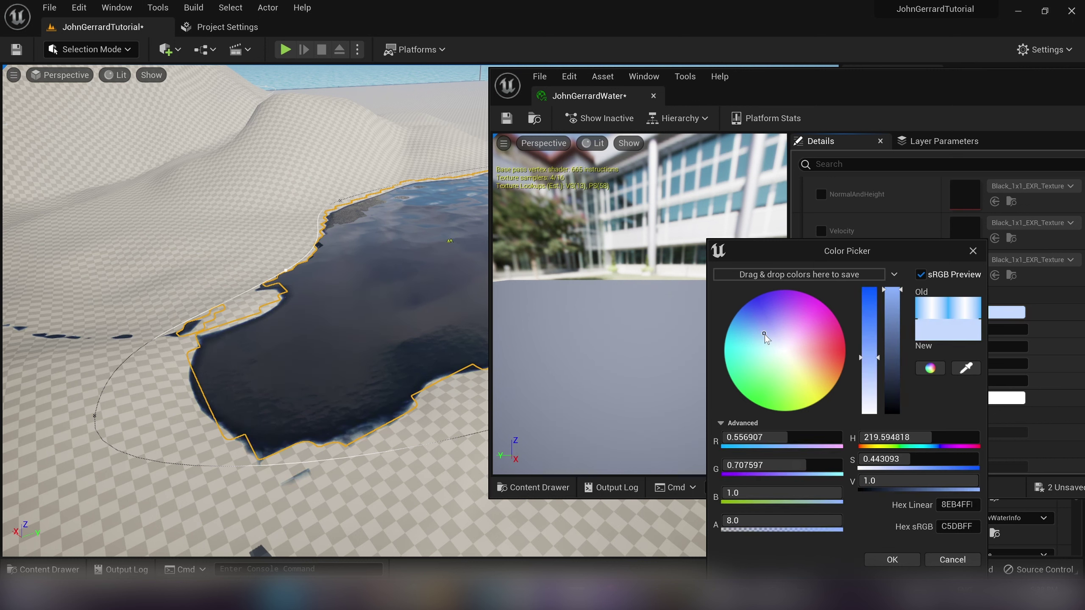
click(938, 560)
click(999, 313)
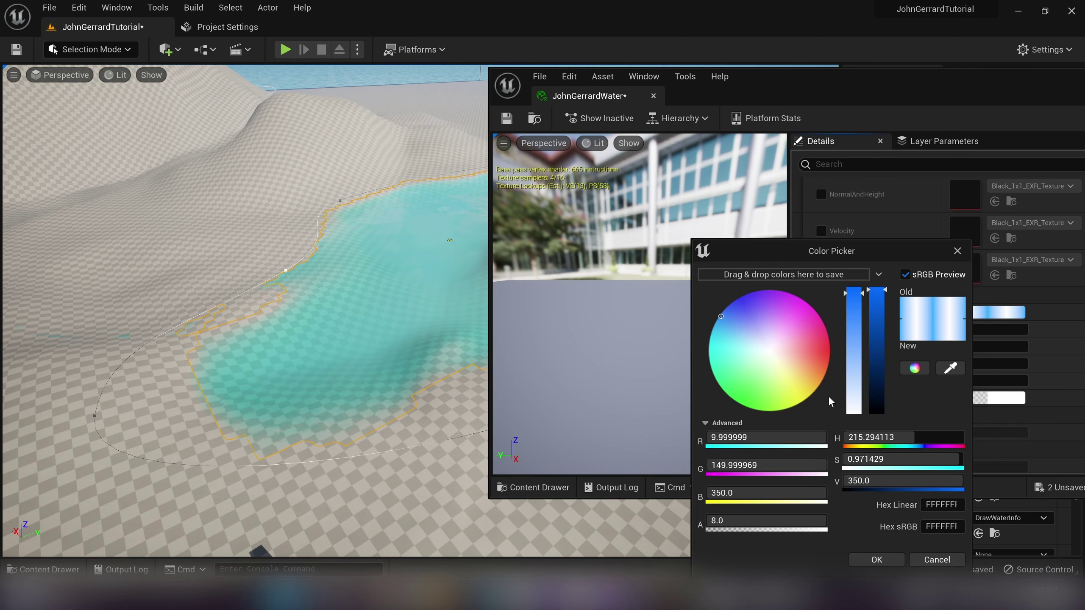
click(878, 299)
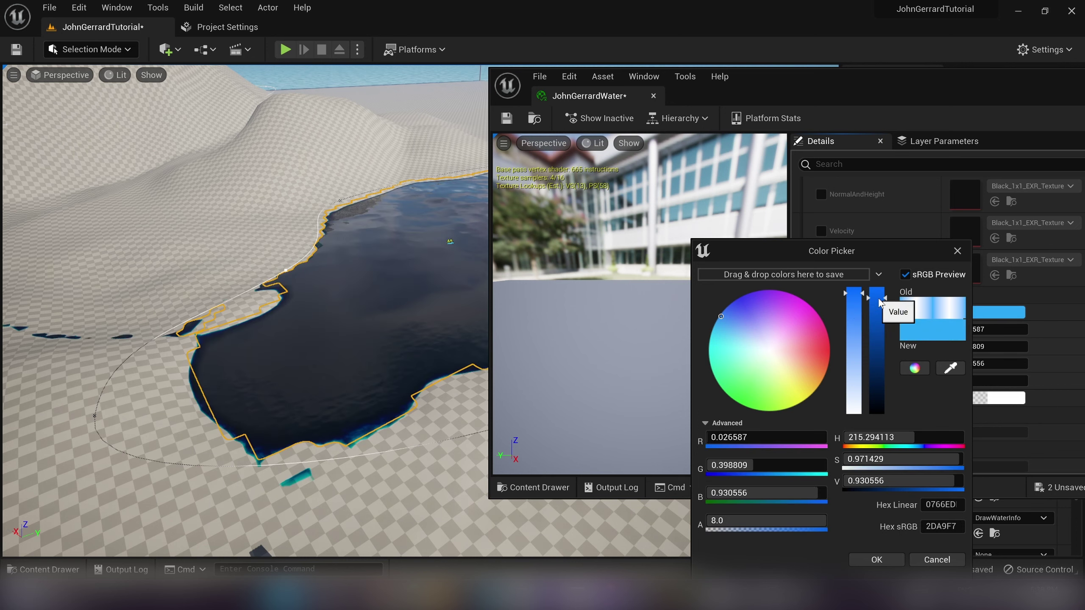
click(936, 560)
- Set JohnGerrardWater's Absorption colour to a paler blue of about R 69.67, G 203.54, B 350 and apply it
click(1006, 312)
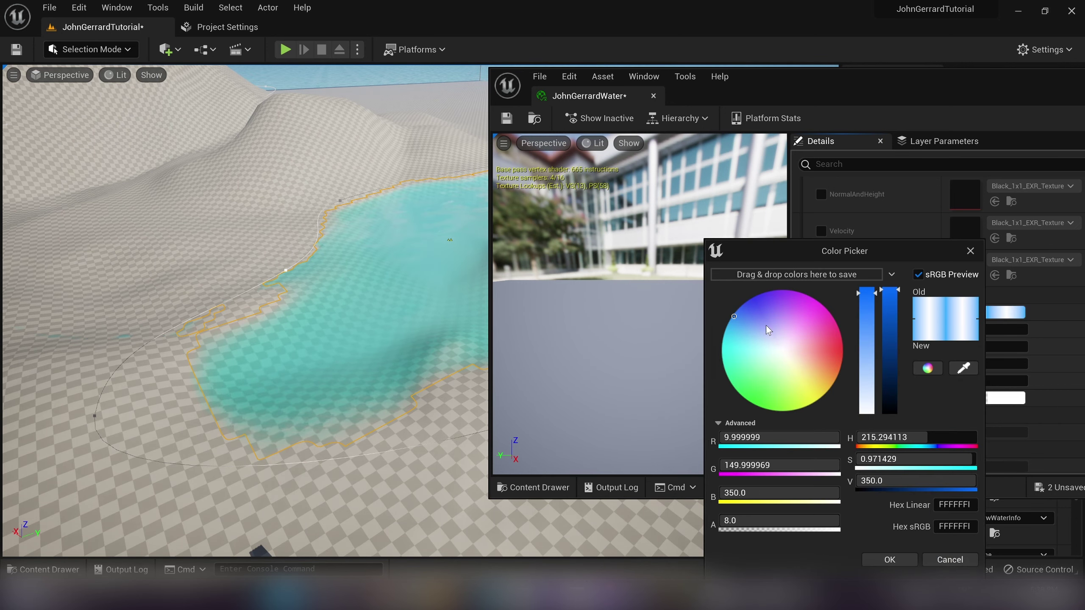
mouse_move(737, 316)
mouse_down()
mouse_move(748, 334)
mouse_move(740, 325)
mouse_up()
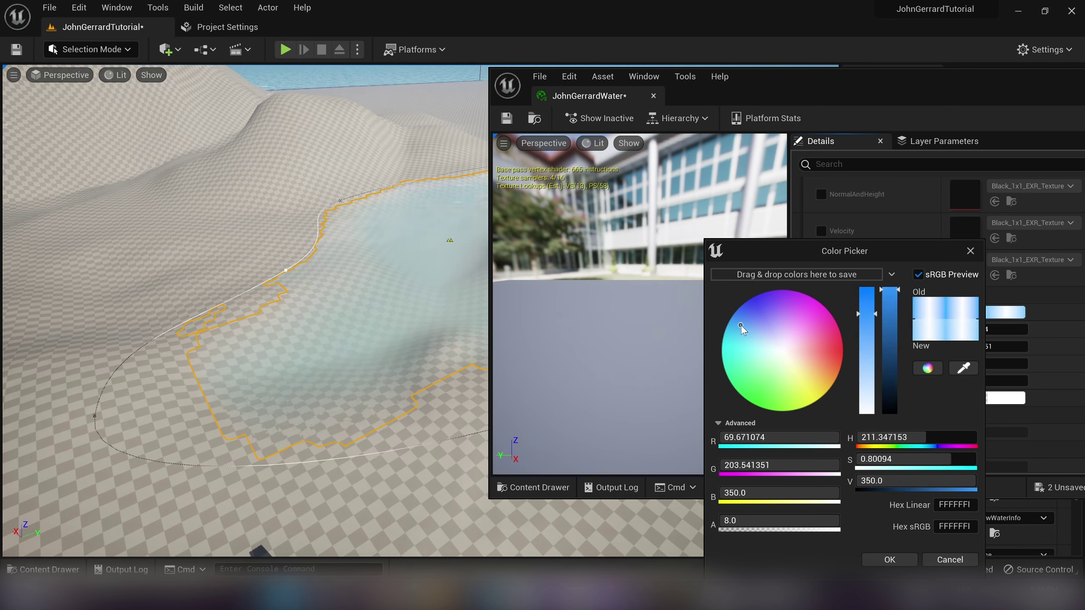
click(911, 562)
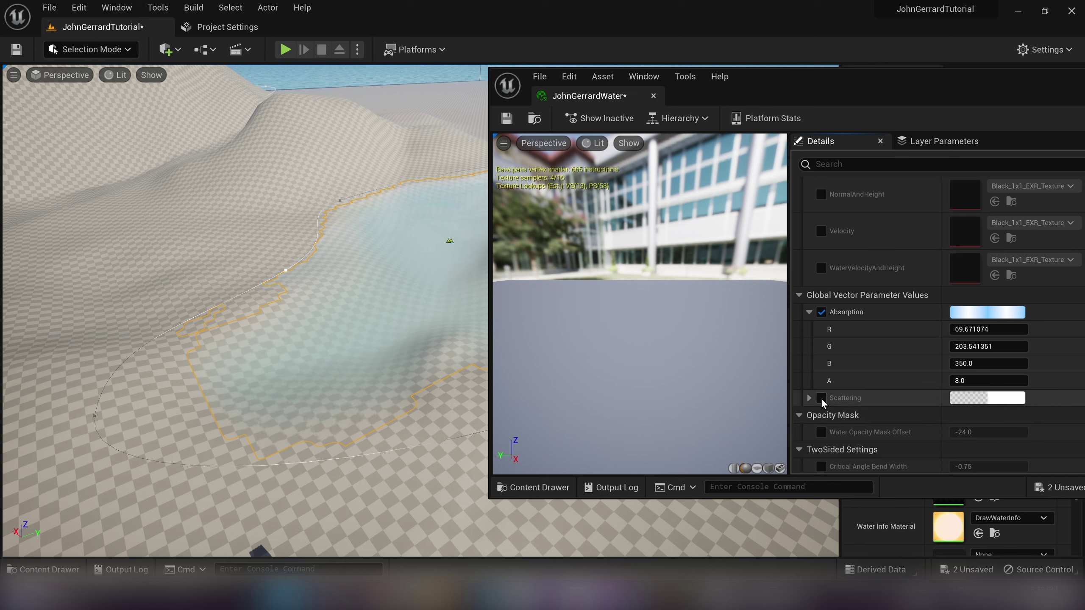
- Override JohnGerrardWater's Scattering colour with a pale mint of about R 0.746, G 1.0, B 0.919 and apply it
click(992, 398)
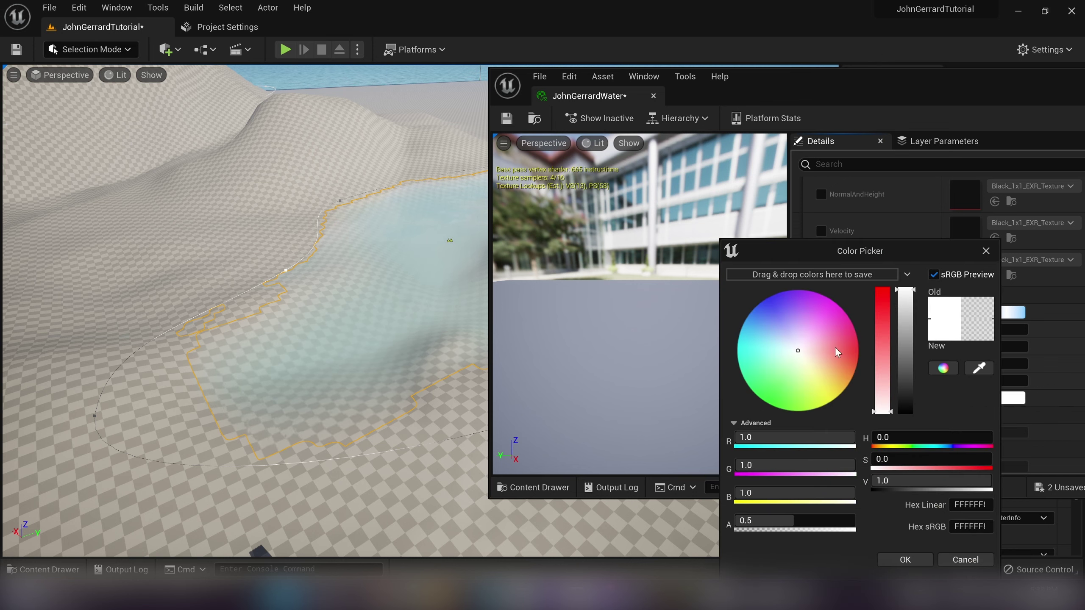
drag(792, 370, 817, 328)
key(w)
right_drag(351, 380, 410, 340)
key(s)
key(w)
right_drag(384, 337, 386, 336)
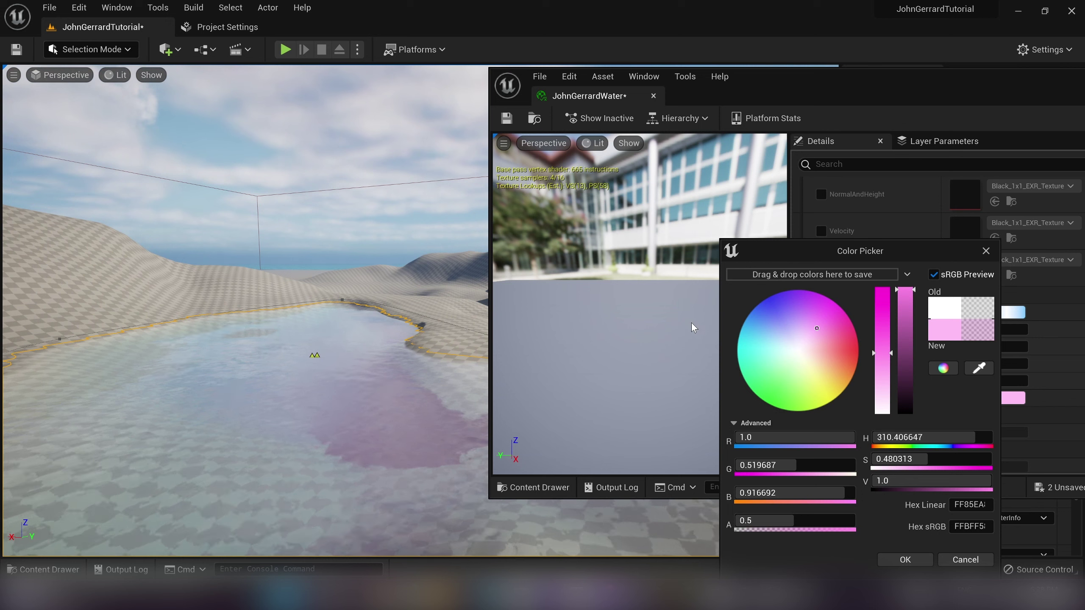
mouse_move(806, 351)
mouse_down()
mouse_move(776, 327)
mouse_move(764, 350)
mouse_move(783, 356)
mouse_up()
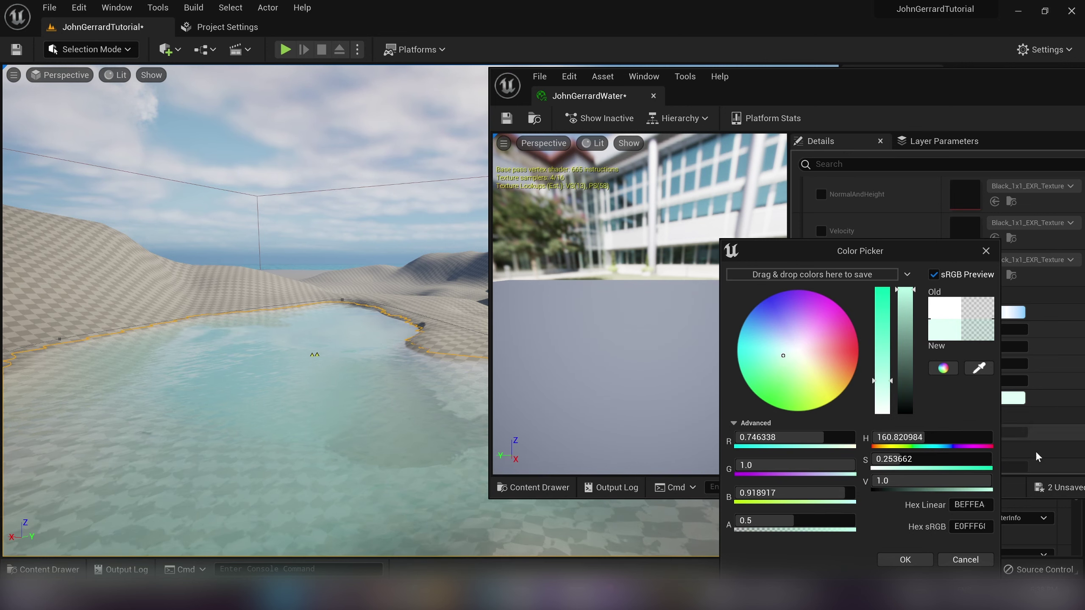
click(918, 559)
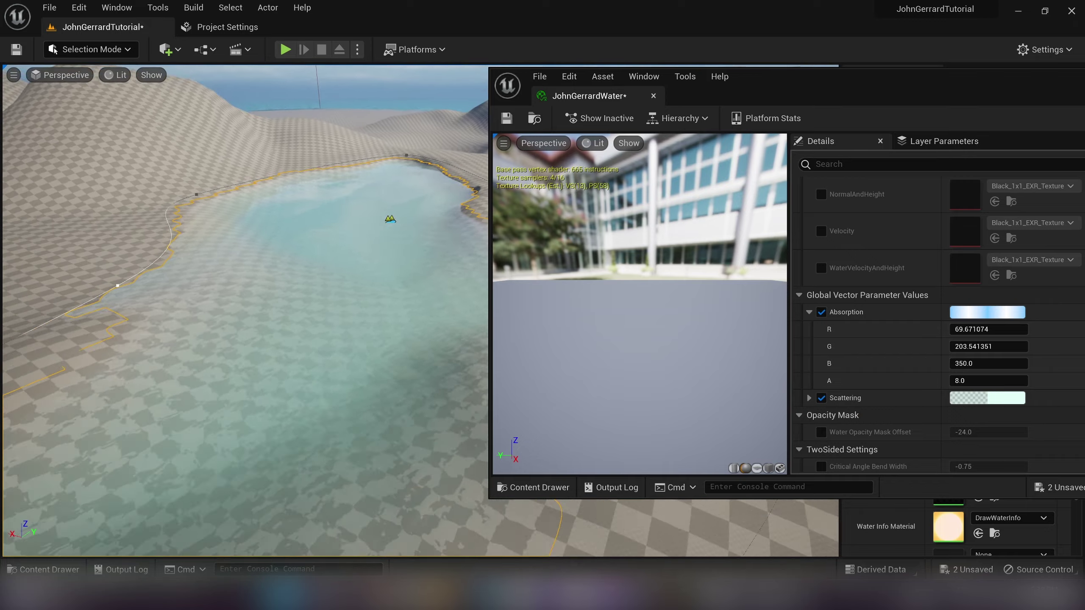
- Check the recoloured lake in the level, save the JohnGerrardWater material instance and close its editor window
key(s)
right_drag(274, 324, 312, 235)
key(w)
key(s)
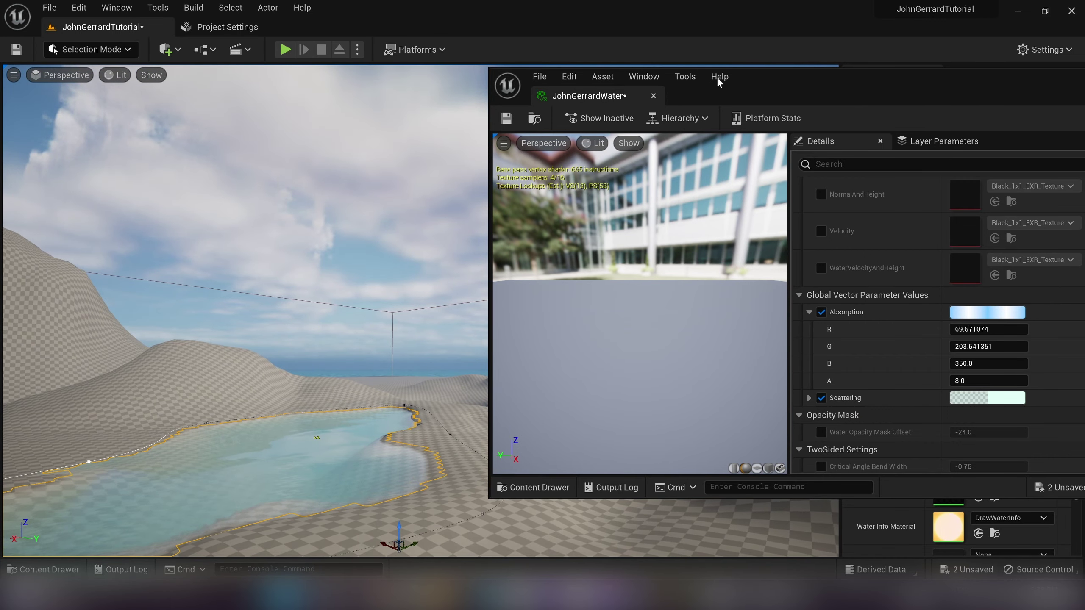
drag(844, 73, 583, 134)
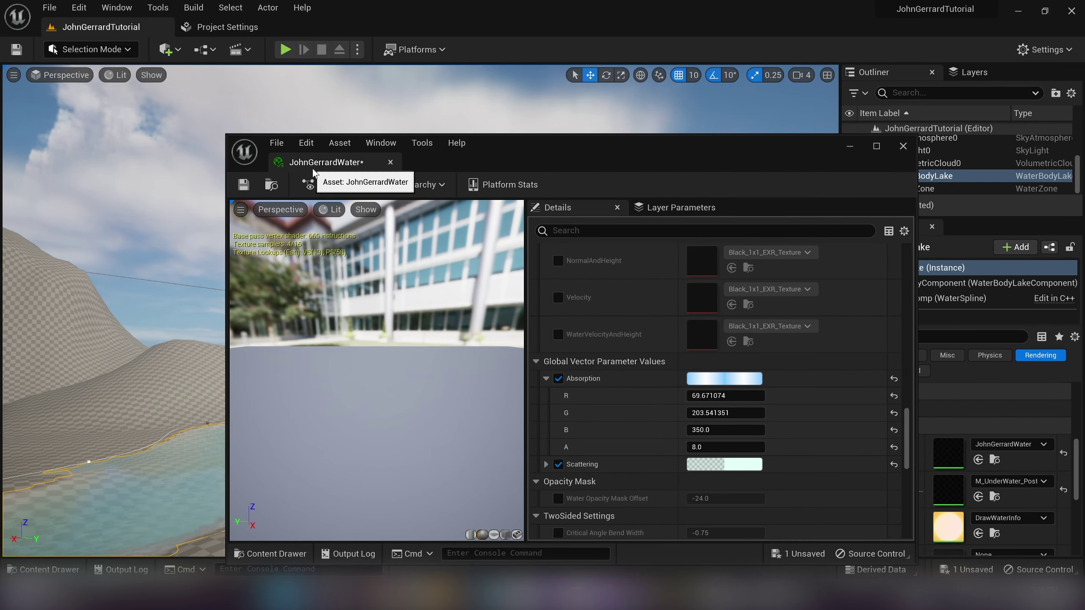
click(277, 143)
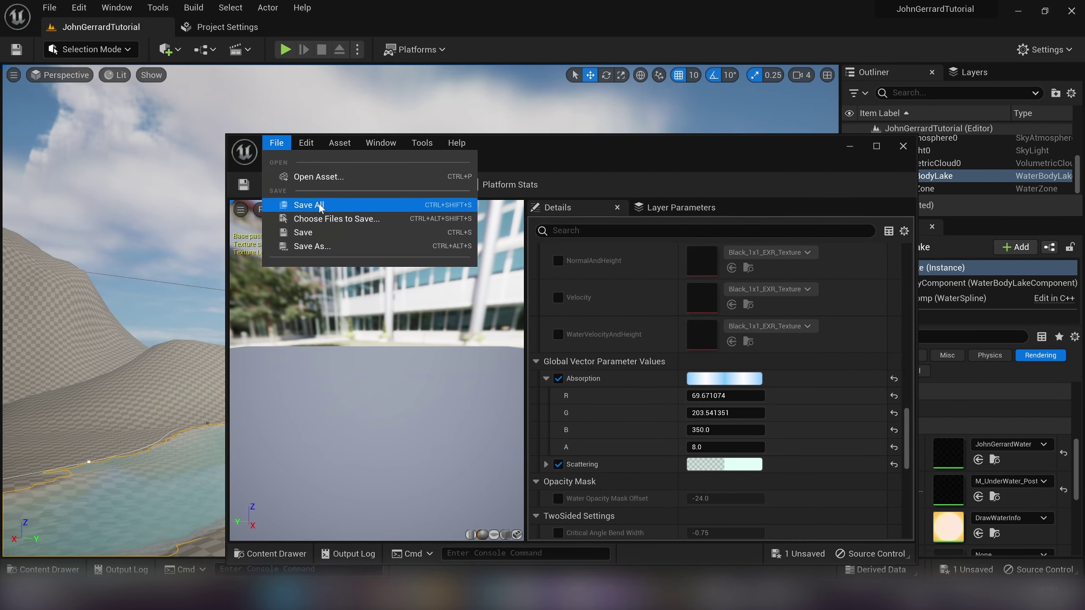
click(357, 233)
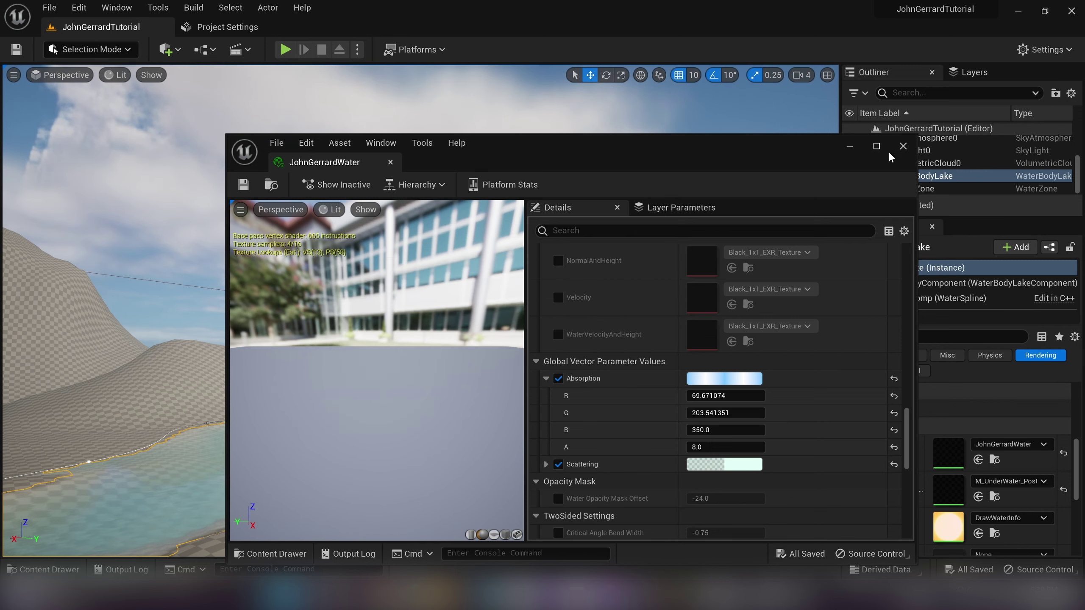
click(903, 146)
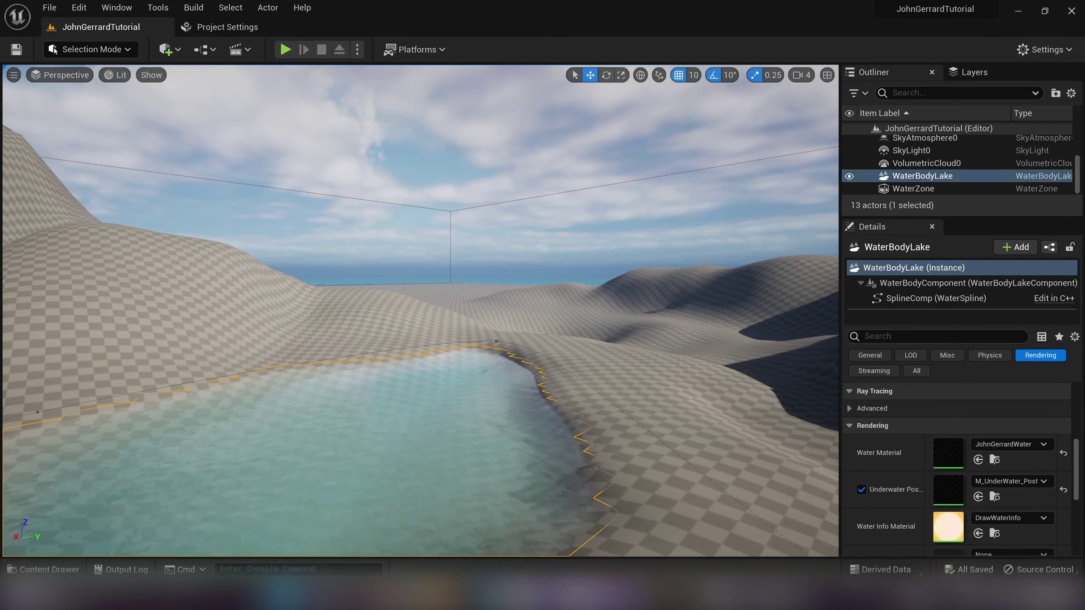
- Find the Water Body River actor by searching for "river" and add it to the level near the lake
key(s)
right_drag(442, 364, 322, 353)
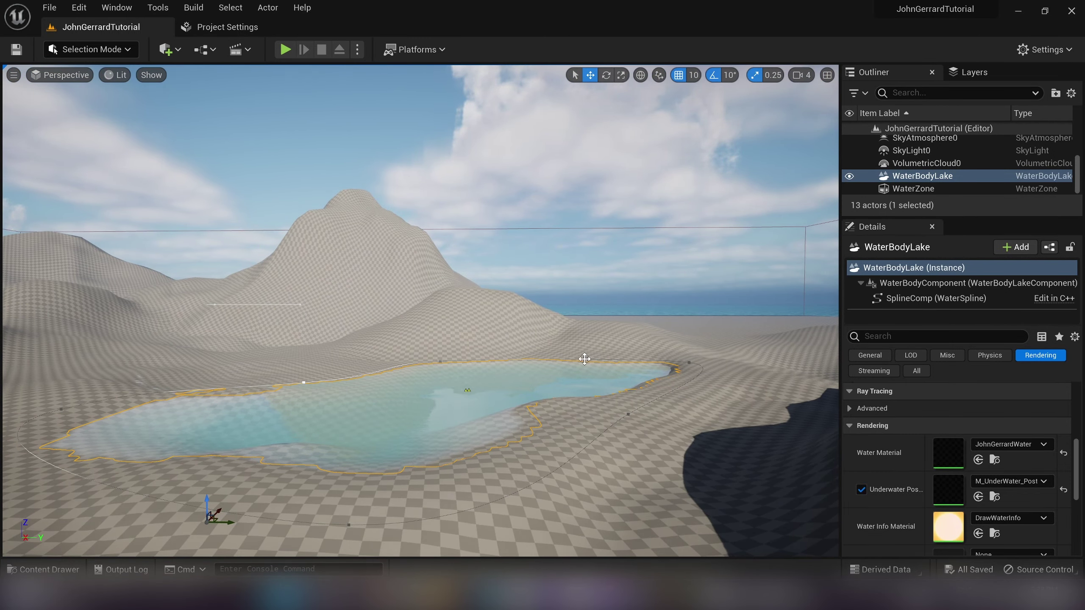
click(175, 51)
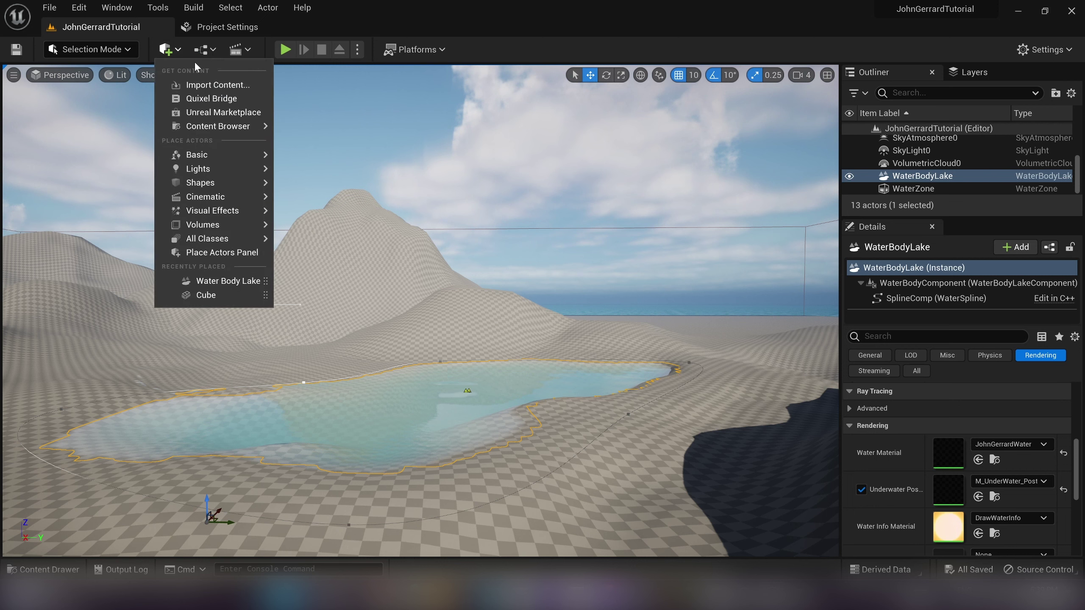
mouse_move(228, 162)
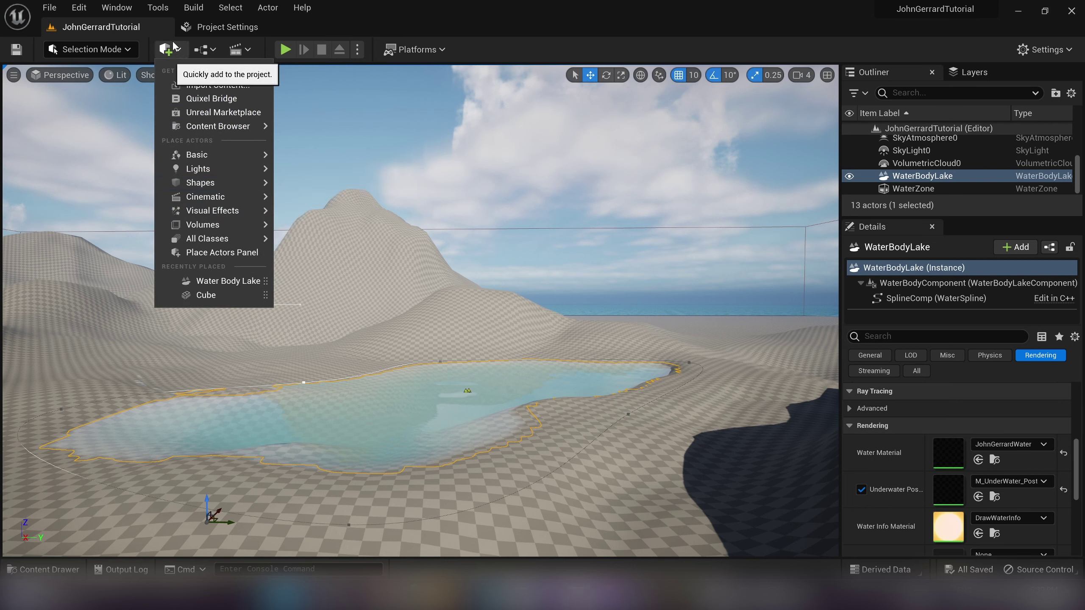
text(river)
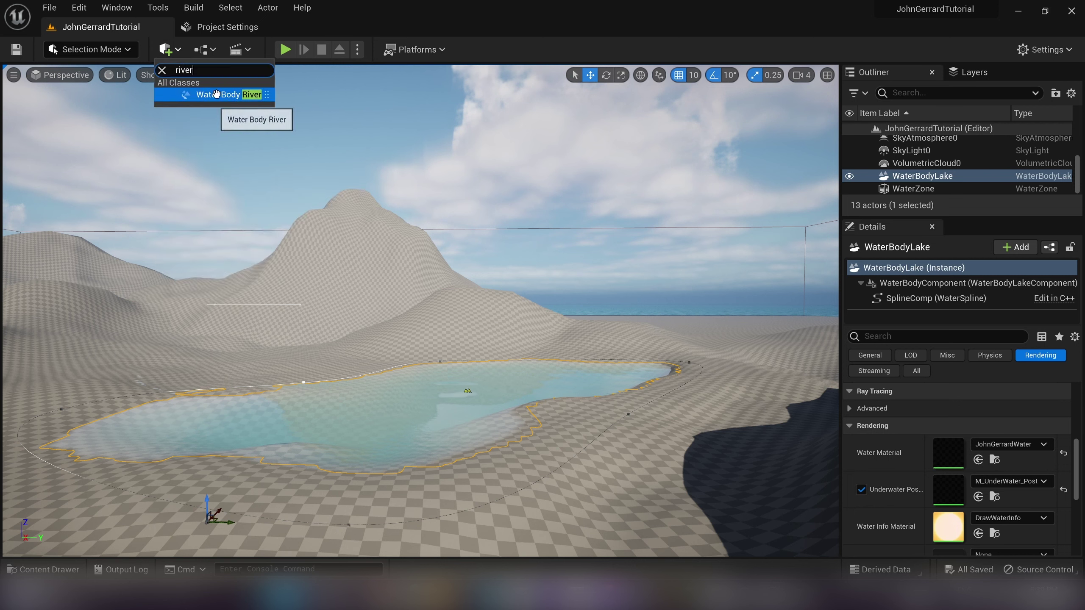
click(213, 95)
- Move the whole river sideways across the lake's end so its mouth lines up with the open shore
right_drag(622, 301, 594, 305)
right_drag(594, 141, 559, 217)
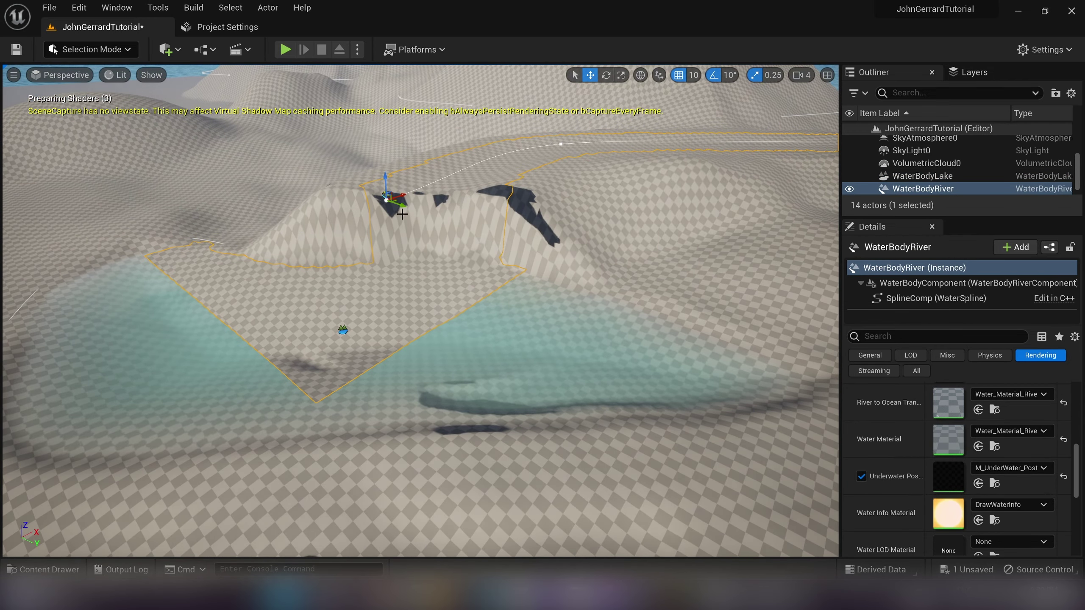
drag(403, 208, 658, 283)
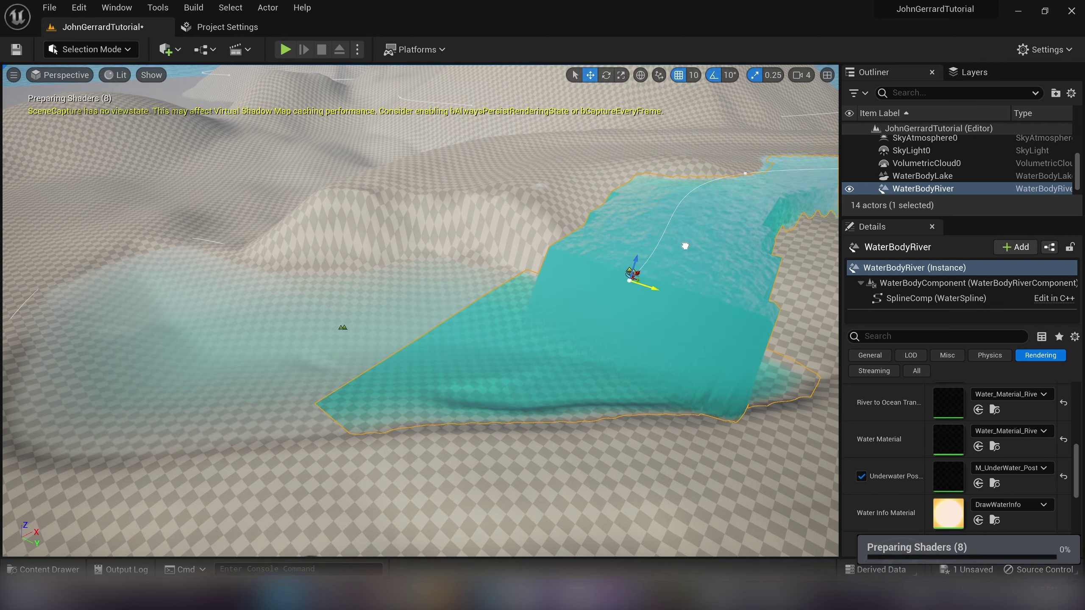
right_drag(686, 254, 608, 271)
right_drag(434, 236, 445, 236)
- Lower and adjust the river so its mouth meets the lake's water surface
drag(424, 236, 498, 323)
right_drag(498, 323, 645, 280)
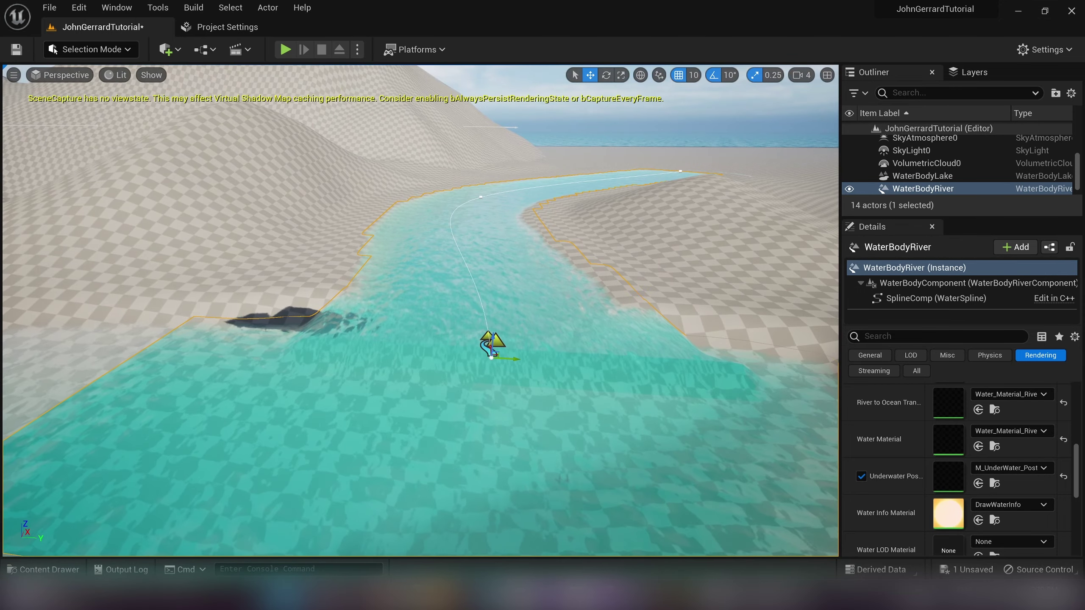
right_drag(498, 323, 555, 321)
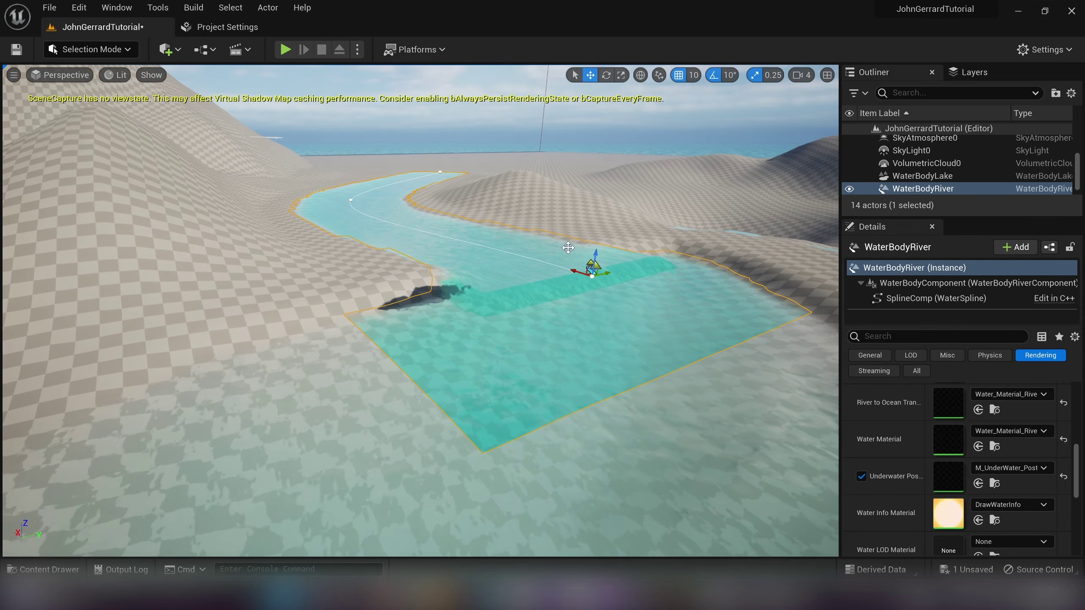
mouse_move(595, 253)
mouse_down()
mouse_move(591, 272)
mouse_move(593, 264)
mouse_up()
right_drag(593, 263, 701, 228)
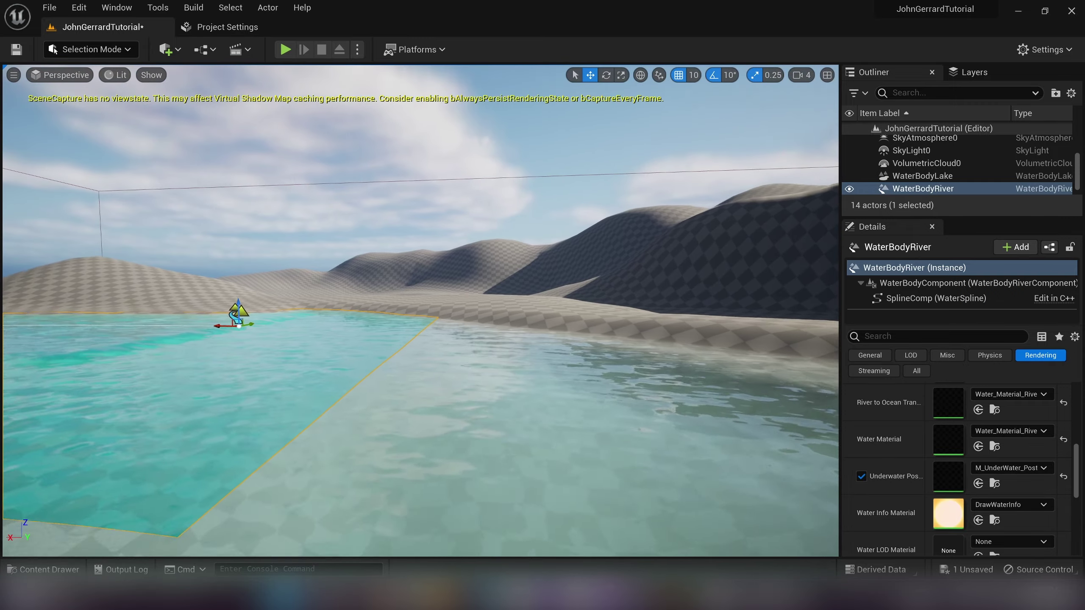
right_drag(466, 242, 399, 287)
alt+drag(395, 235, 356, 248)
alt+drag(488, 287, 509, 261)
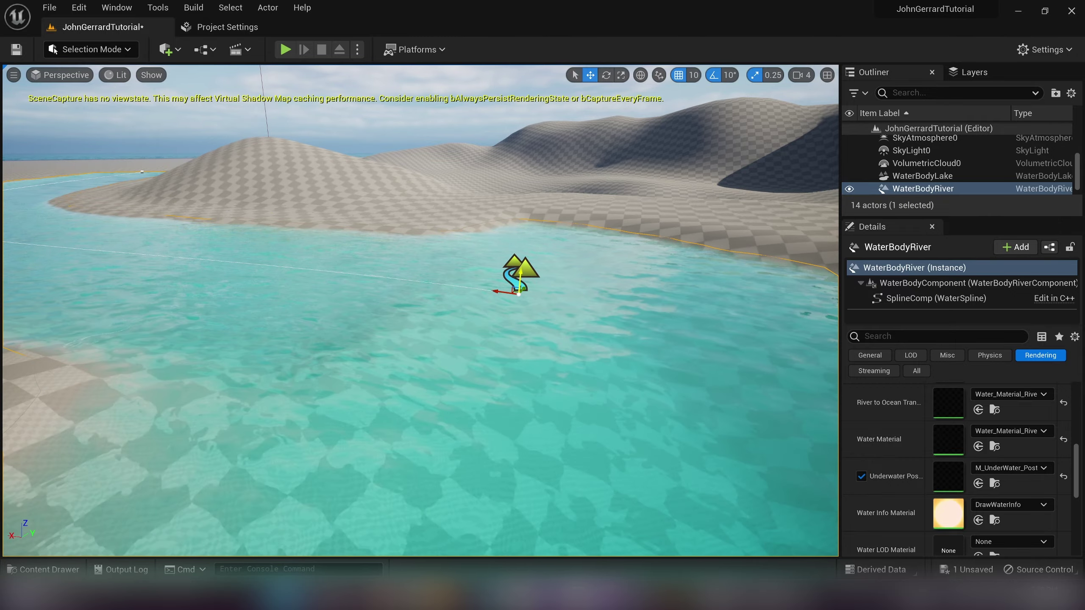
- Move the spline point at the river's far end to redirect its upper course along the foot of the mountain
right_drag(421, 310, 294, 359)
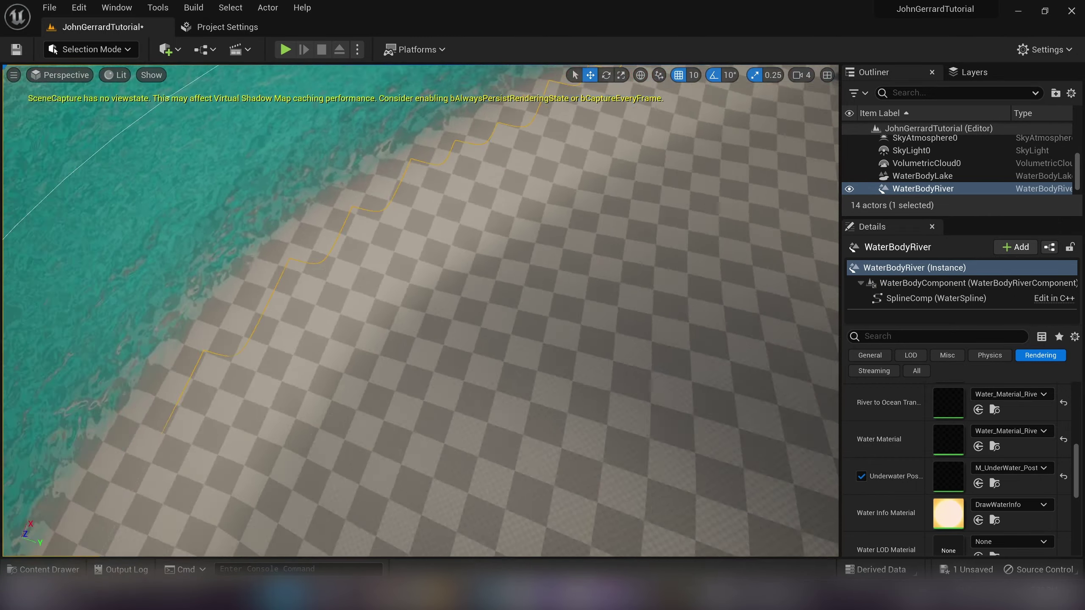
right_drag(477, 307, 419, 316)
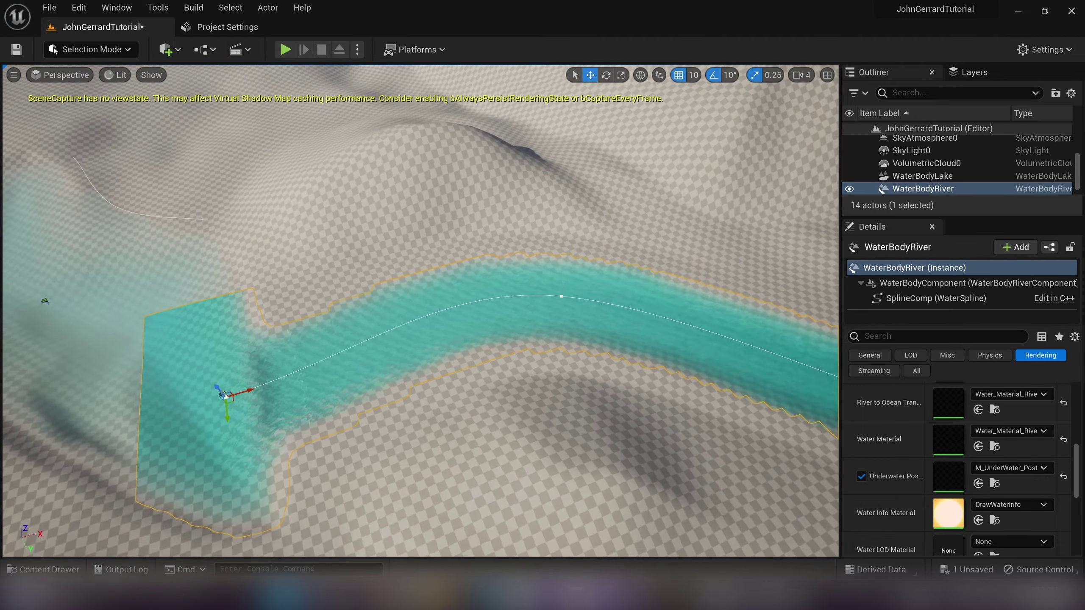
right_drag(413, 272, 526, 262)
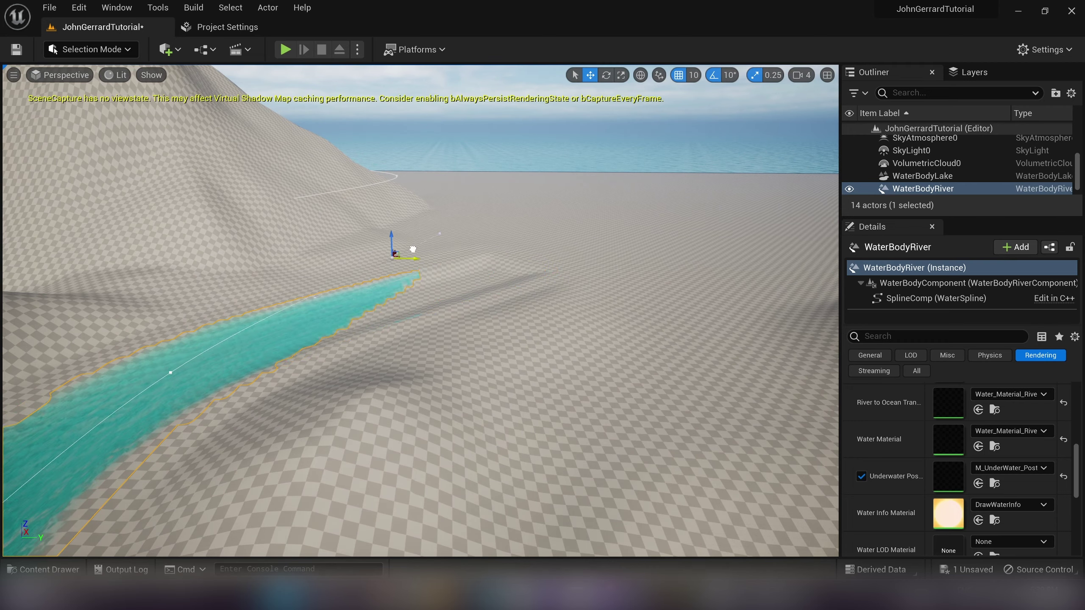
drag(220, 244, 221, 243)
right_drag(222, 243, 226, 275)
right_drag(563, 249, 203, 172)
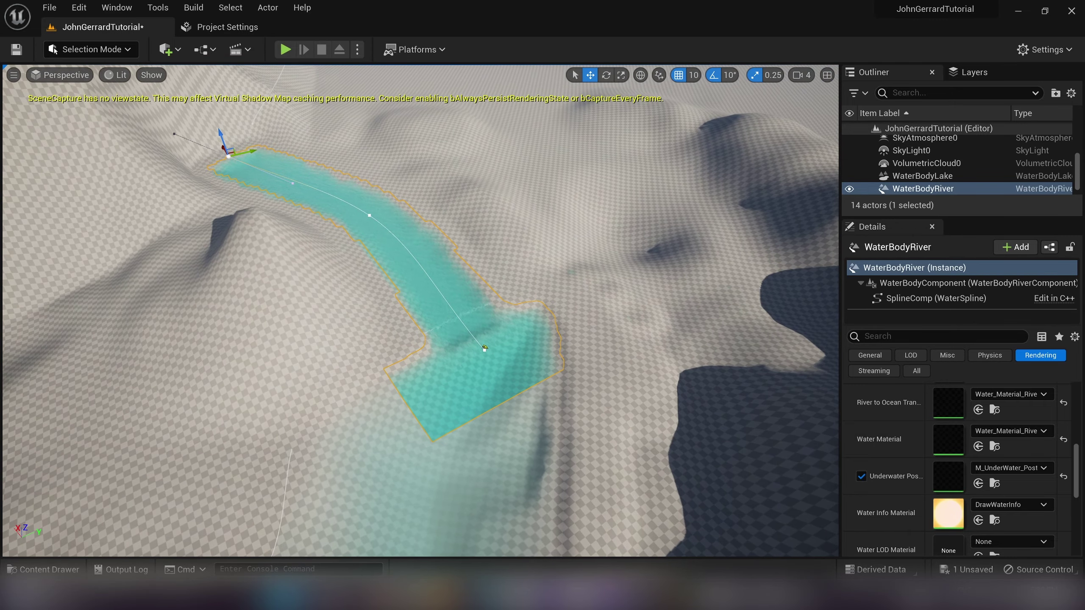
- Try to raise the river's upper end point up the mountainside, and undo that move and the one before it
right_drag(294, 117, 278, 131)
mouse_move(403, 132)
right_down()
mouse_move(394, 72)
mouse_move(403, 132)
right_up()
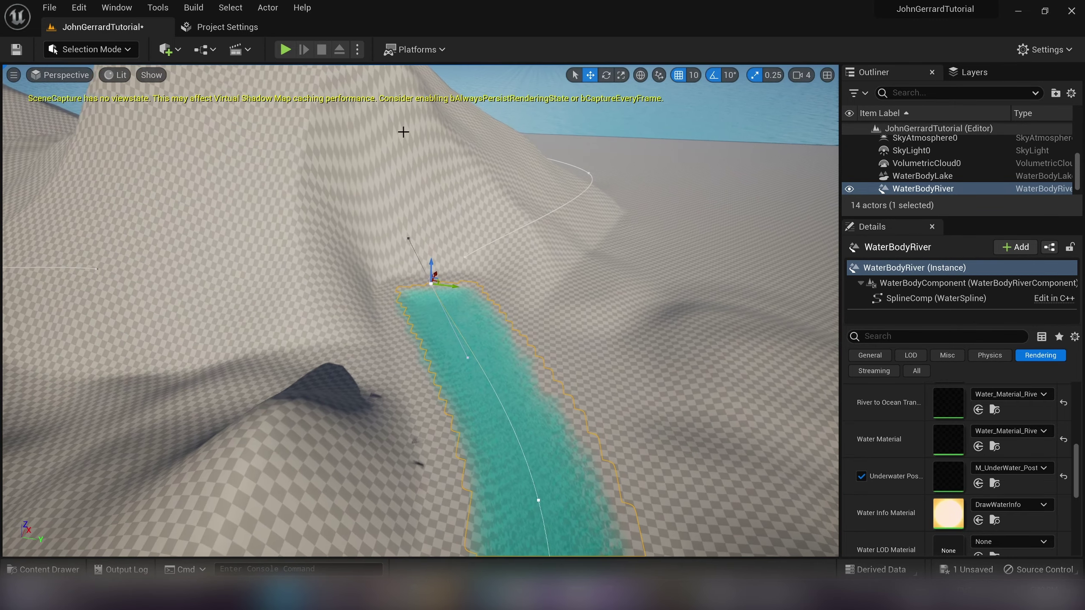
drag(432, 265, 446, 203)
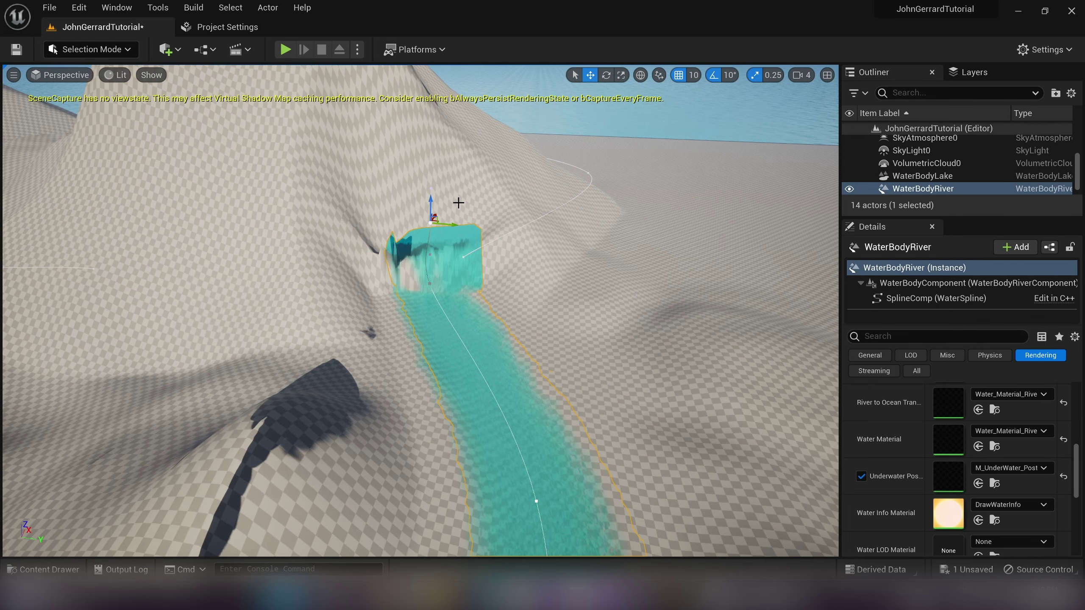
key(ctrl+z)
key(super)
key(super)
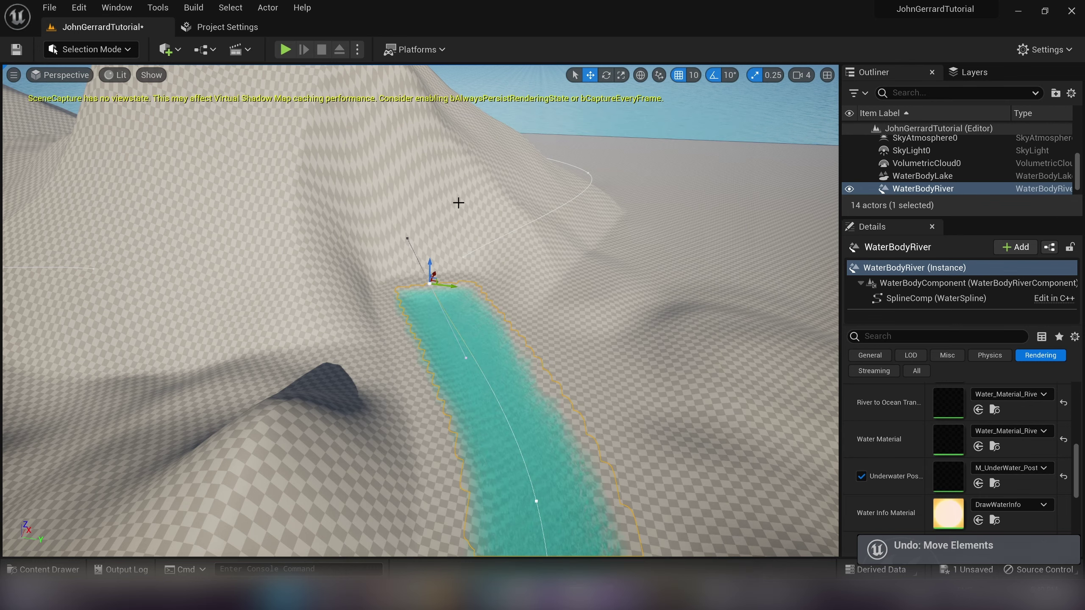
key(ctrl+z)
- Move the river's upper end point sideways to the foot of the mountain and adjust its distance and height
right_drag(467, 238, 530, 269)
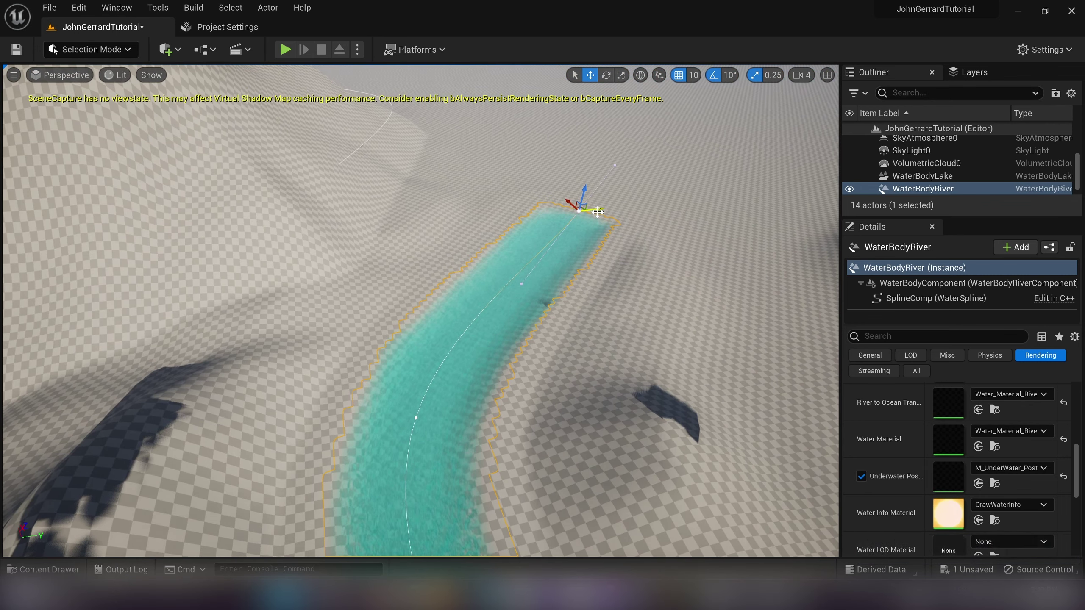
drag(599, 209, 282, 233)
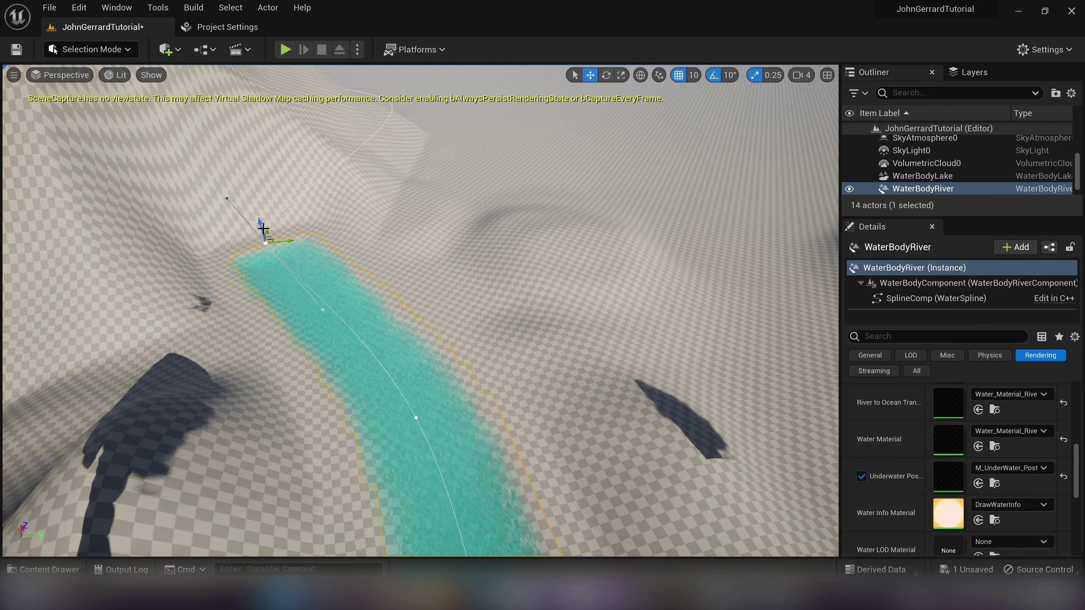
right_drag(276, 259, 358, 243)
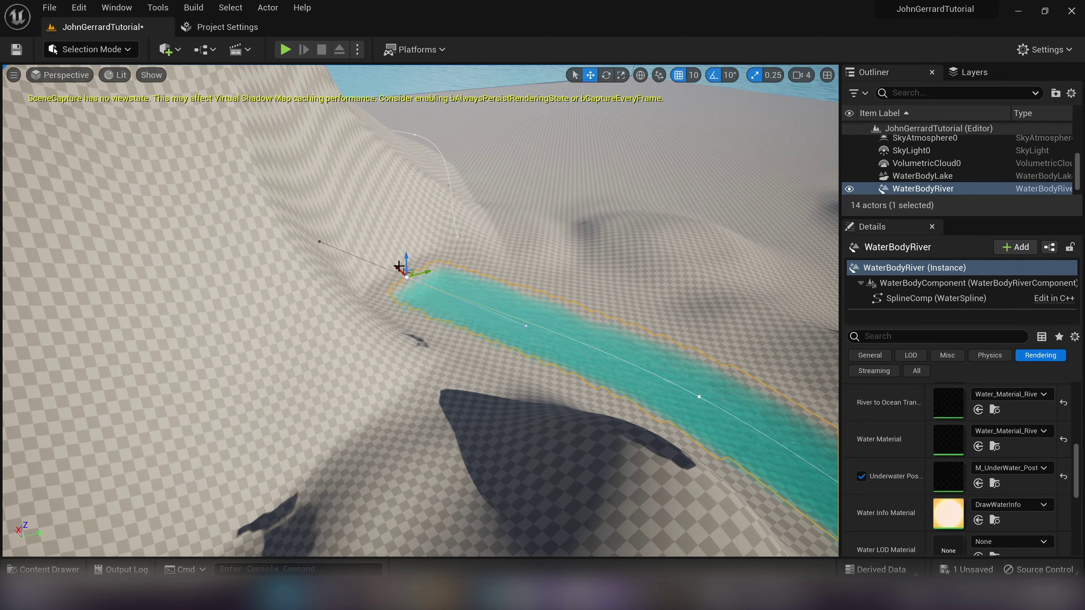
drag(397, 268, 490, 296)
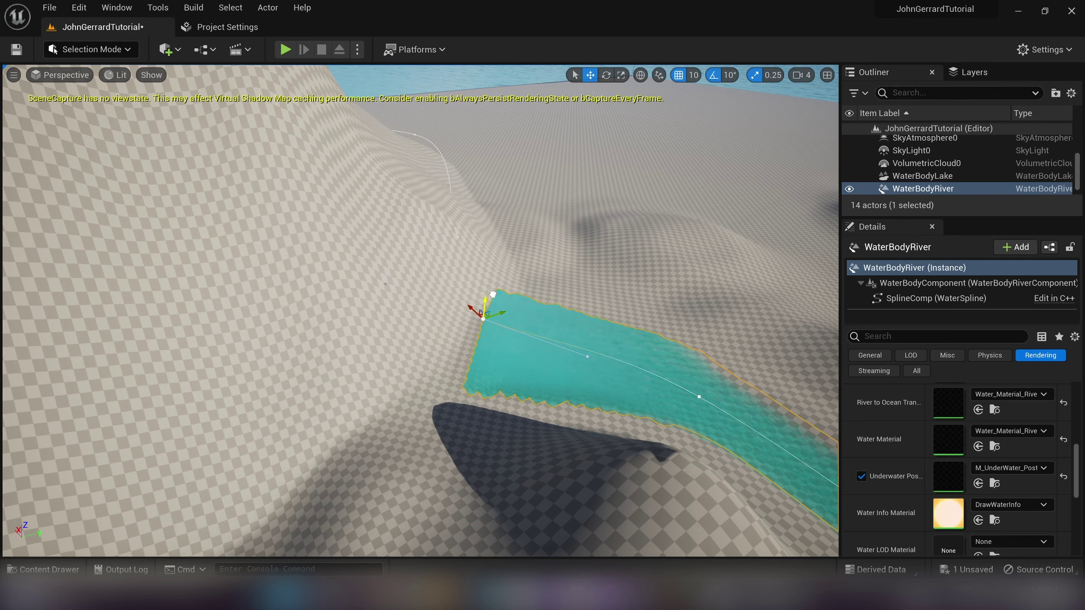
right_drag(489, 296, 527, 312)
right_drag(406, 291, 486, 302)
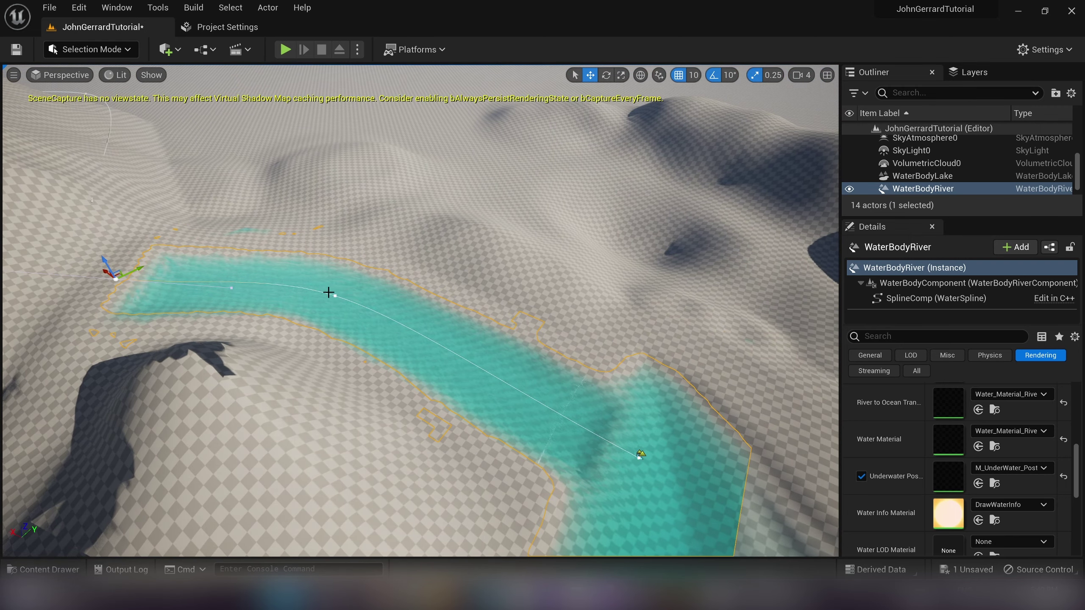
- Extend the river with a new spline point past its upper end and raise that point up the mountain slope
drag(322, 290, 393, 312)
right_drag(393, 312, 348, 302)
drag(384, 324, 305, 300)
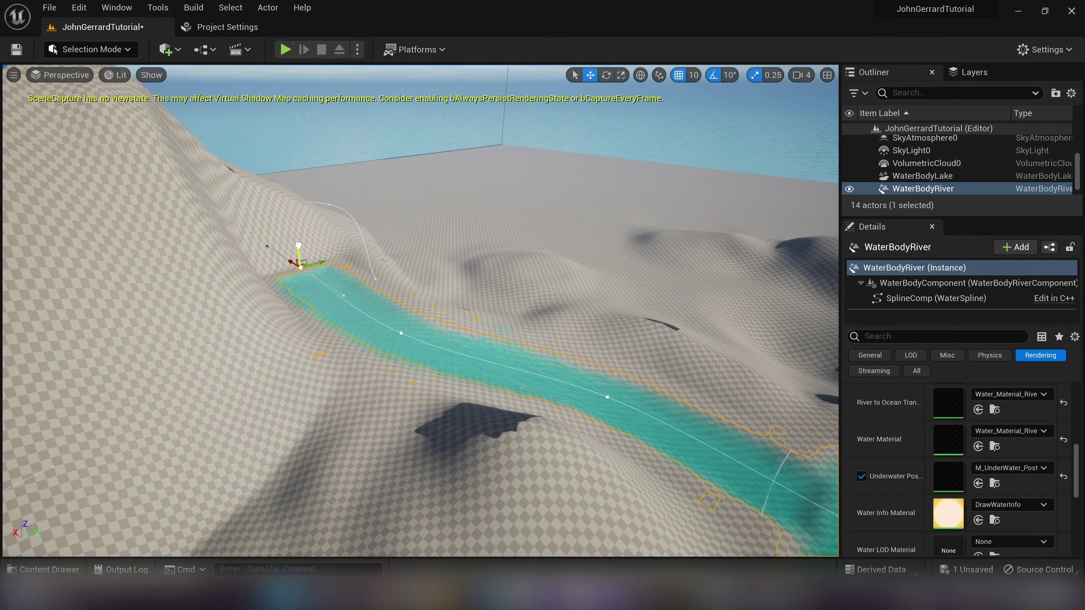
drag(298, 244, 310, 186)
right_drag(394, 213, 345, 199)
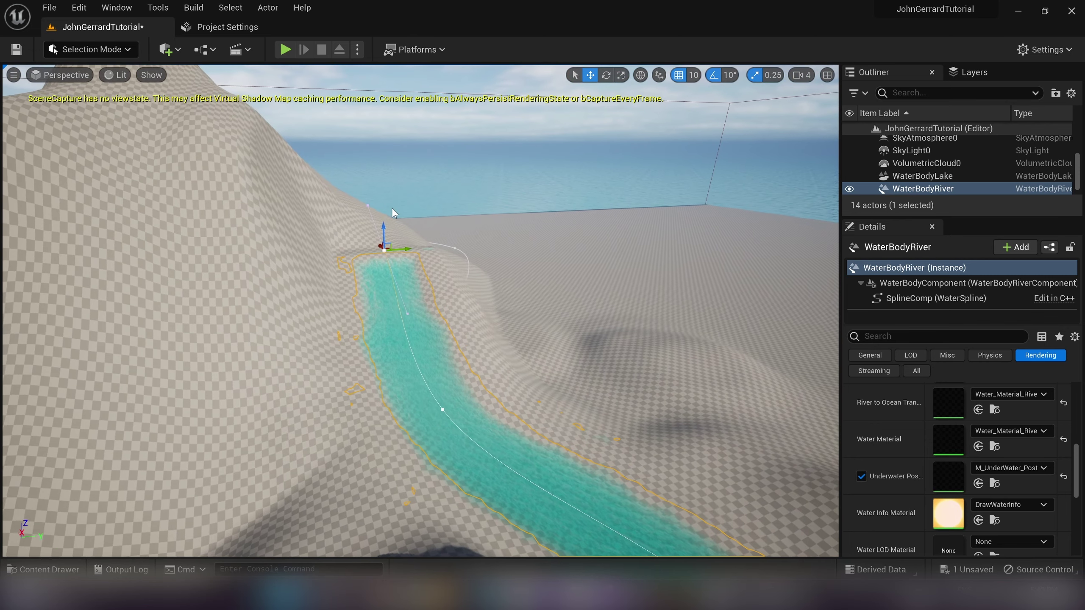
shift+drag(406, 249, 278, 254)
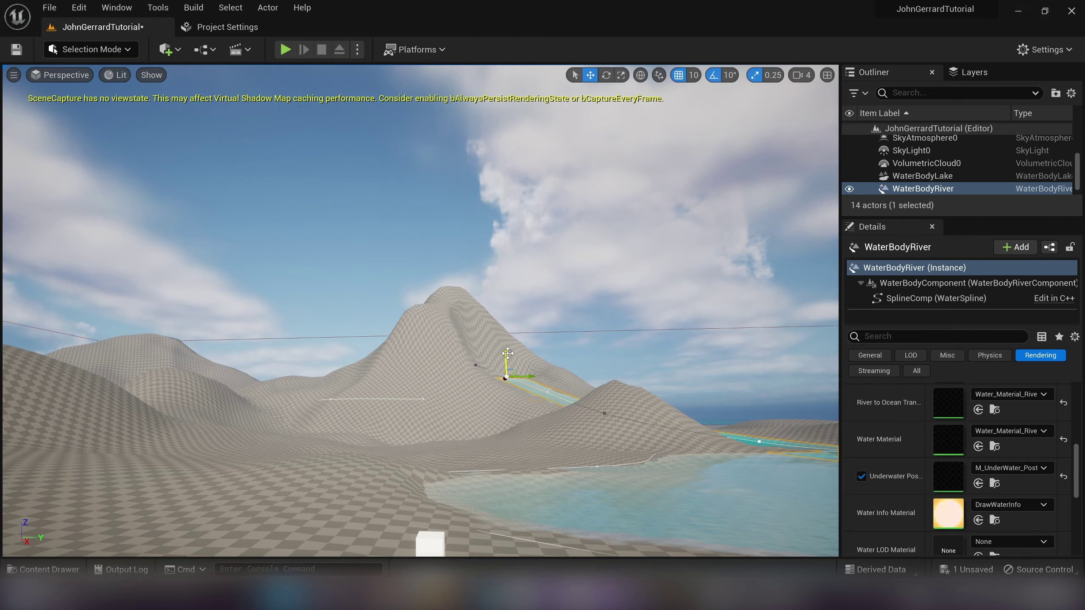
- Extend the river from its upper end around the mountain's shoulder with another spline point and raise that point
key(w)
mouse_move(450, 377)
right_down()
mouse_move(455, 351)
mouse_move(449, 377)
right_up()
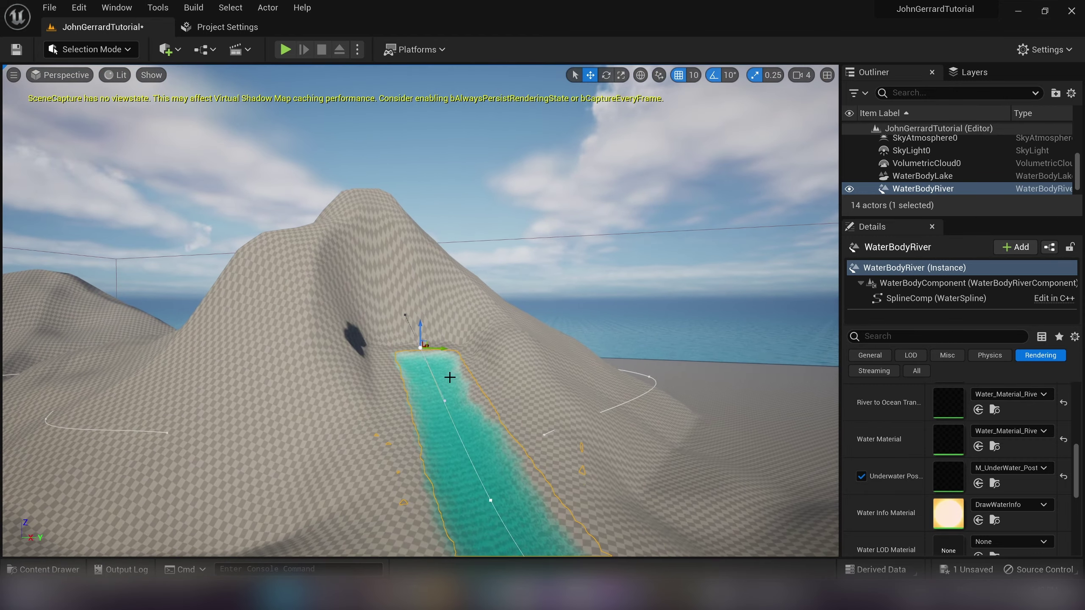
key(w)
key(d)
mouse_move(386, 367)
right_down()
mouse_move(378, 355)
mouse_move(372, 372)
mouse_move(386, 367)
right_up()
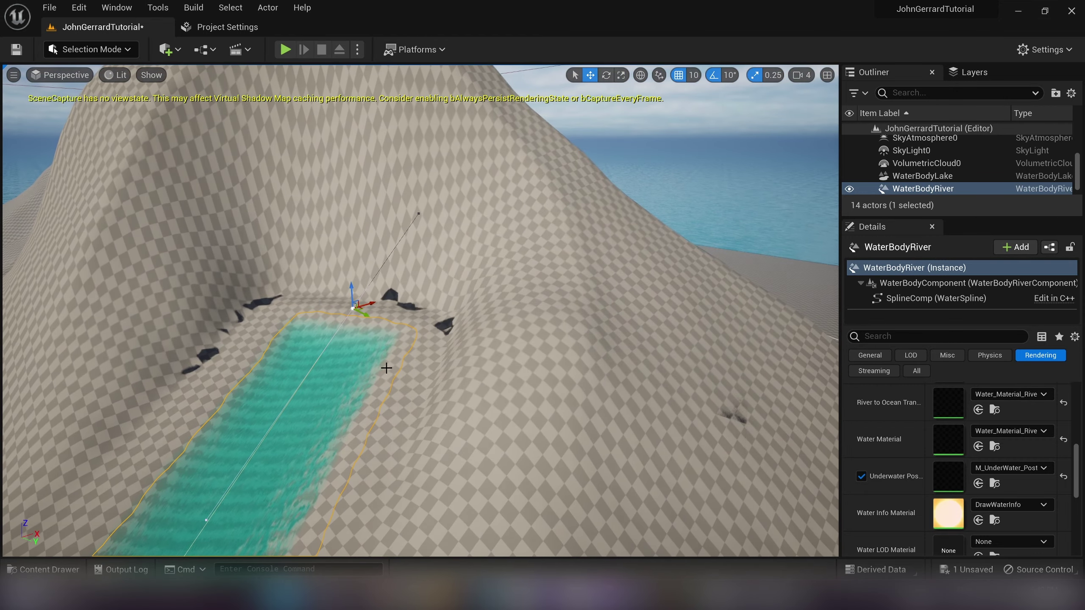
drag(368, 314, 664, 326)
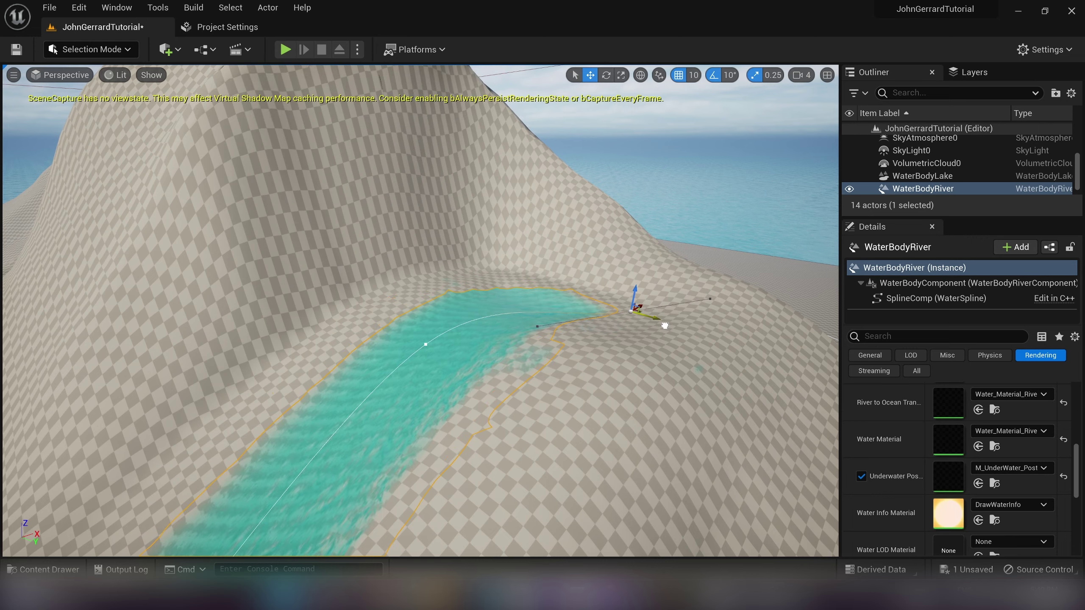
right_drag(688, 337, 700, 318)
drag(657, 300, 668, 246)
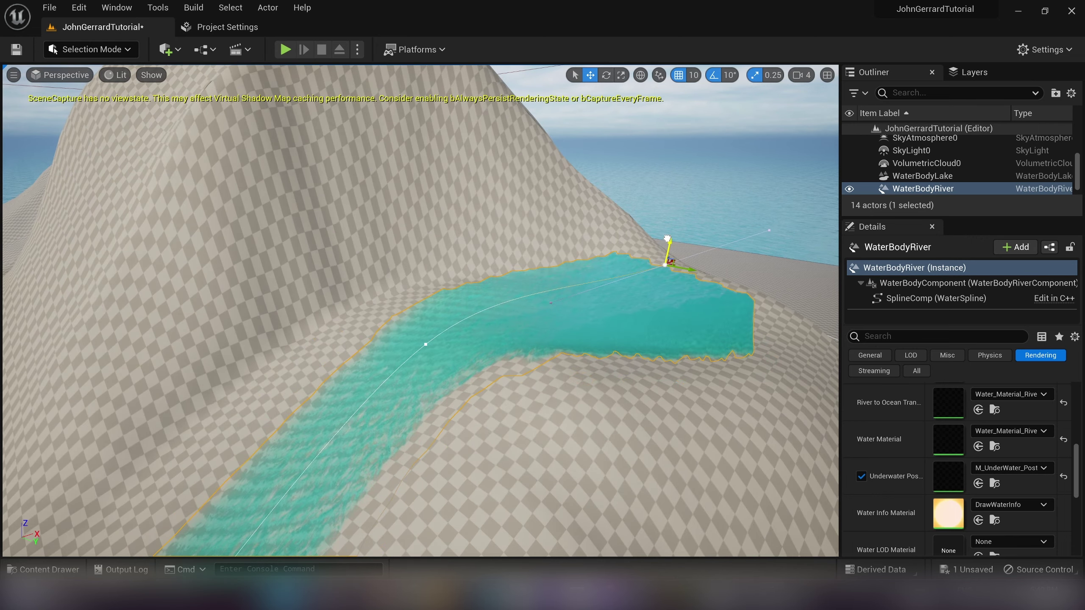
- Continue the river around the far side of the mountain by extending its spline from the end point, and deselect it
right_drag(668, 247, 538, 280)
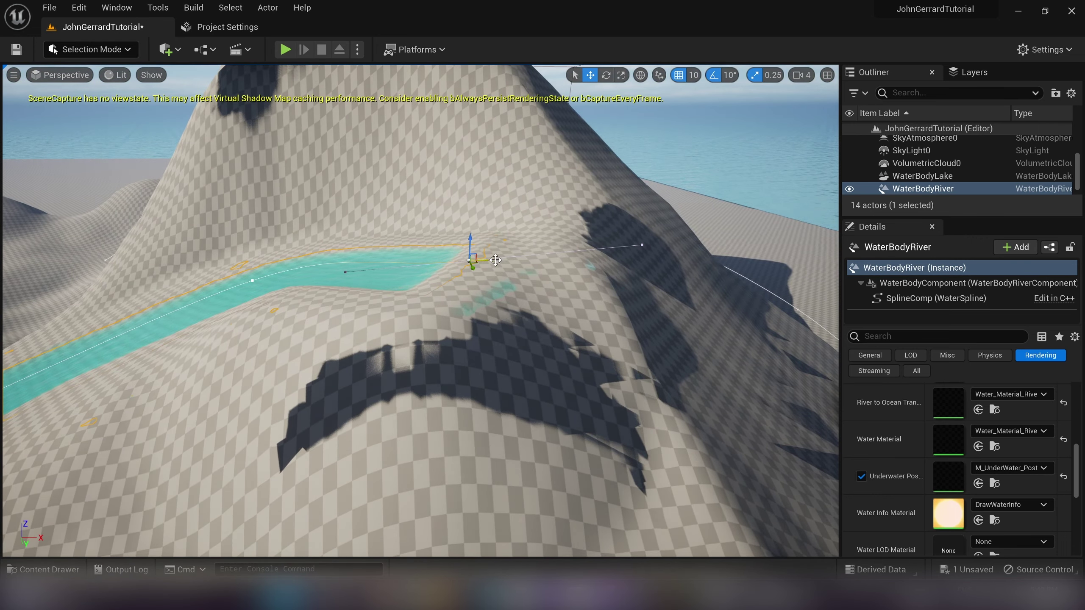
shift+drag(496, 260, 623, 196)
mouse_move(507, 253)
right_down()
mouse_move(482, 252)
mouse_move(448, 226)
mouse_move(427, 273)
mouse_move(507, 253)
right_up()
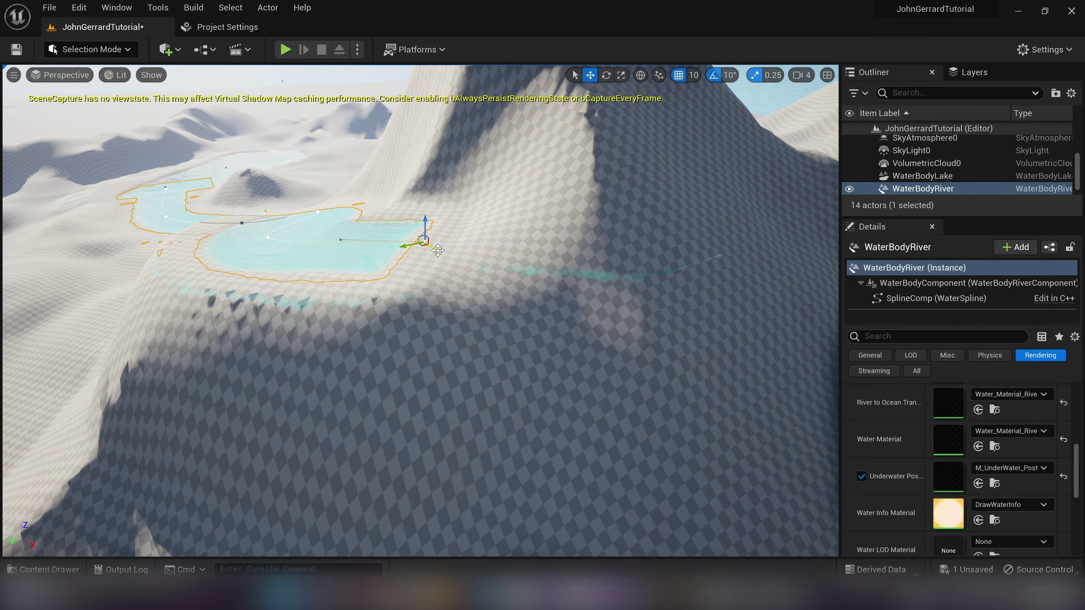
alt+drag(438, 250, 702, 233)
right_drag(702, 233, 760, 196)
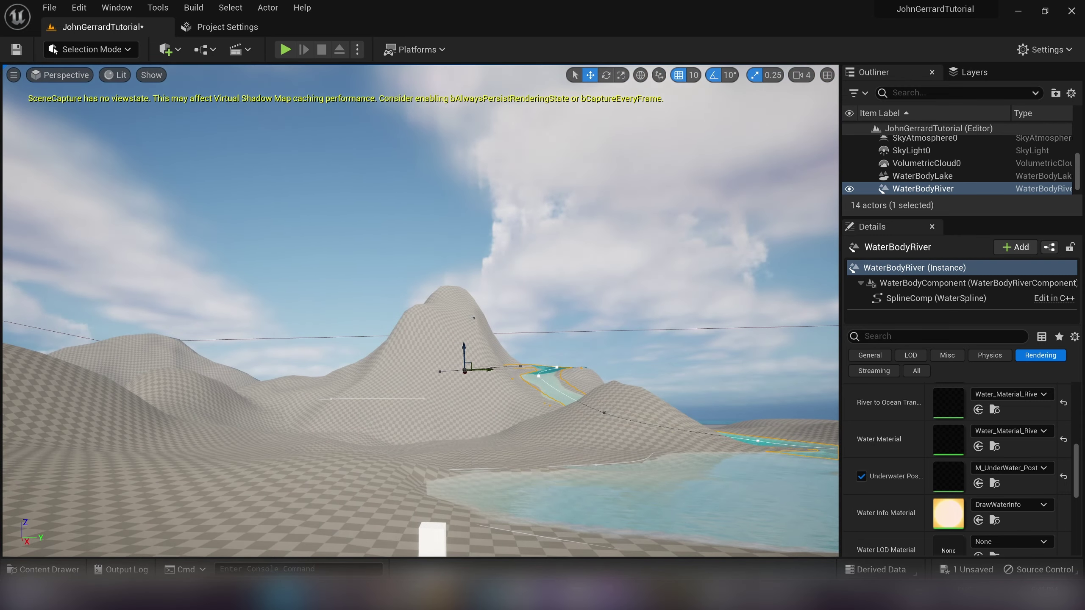
click(652, 285)
right_drag(564, 377, 591, 403)
right_drag(488, 403, 680, 275)
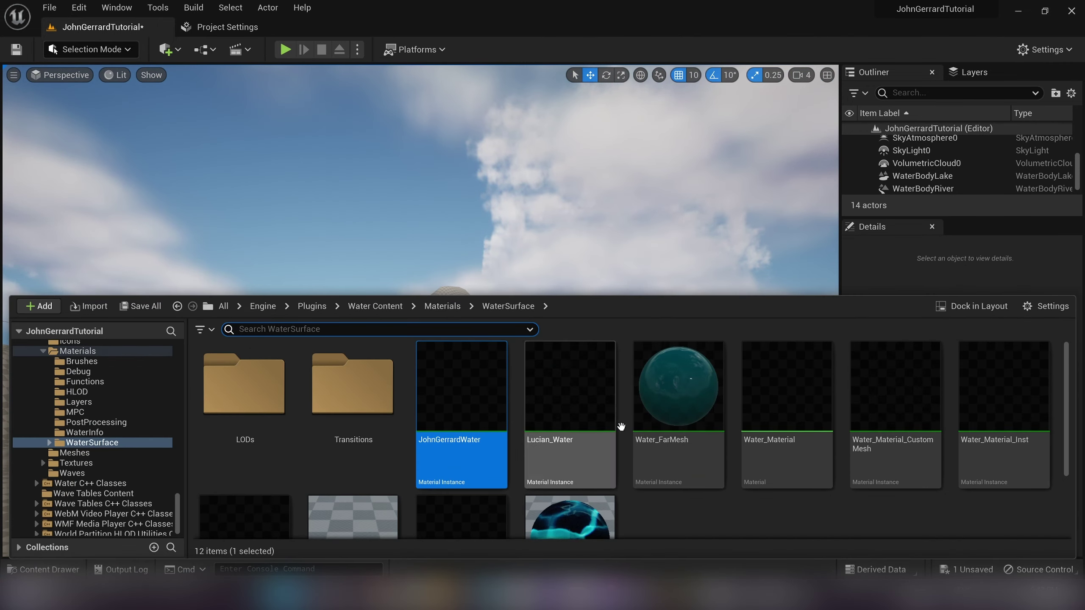
- Set the WaterBodyRiver's Water Material to JohnGerrardWater in its rendering properties
click(870, 207)
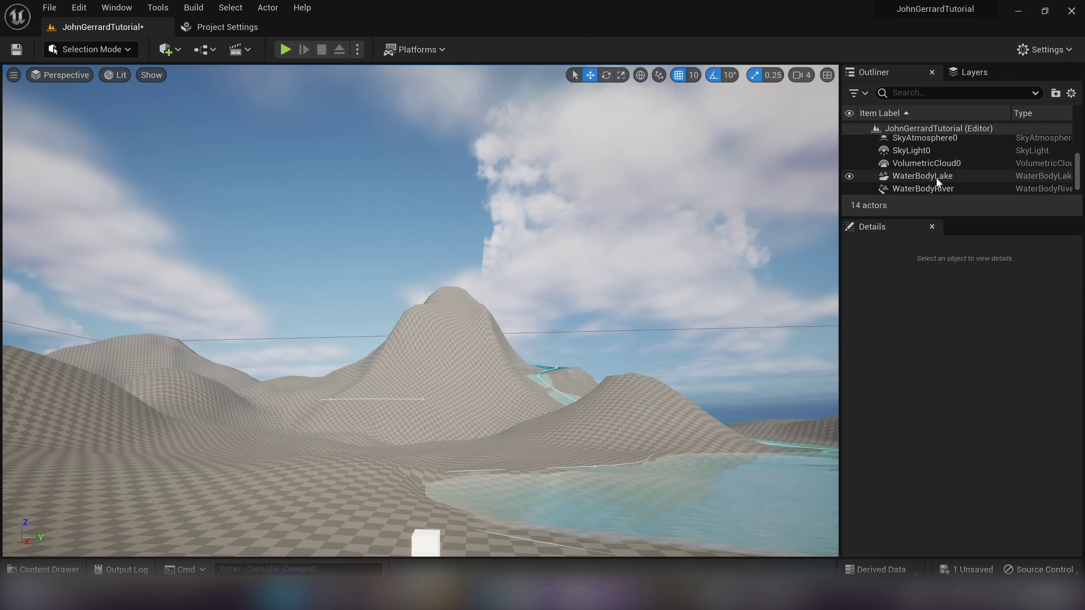
double_click(930, 188)
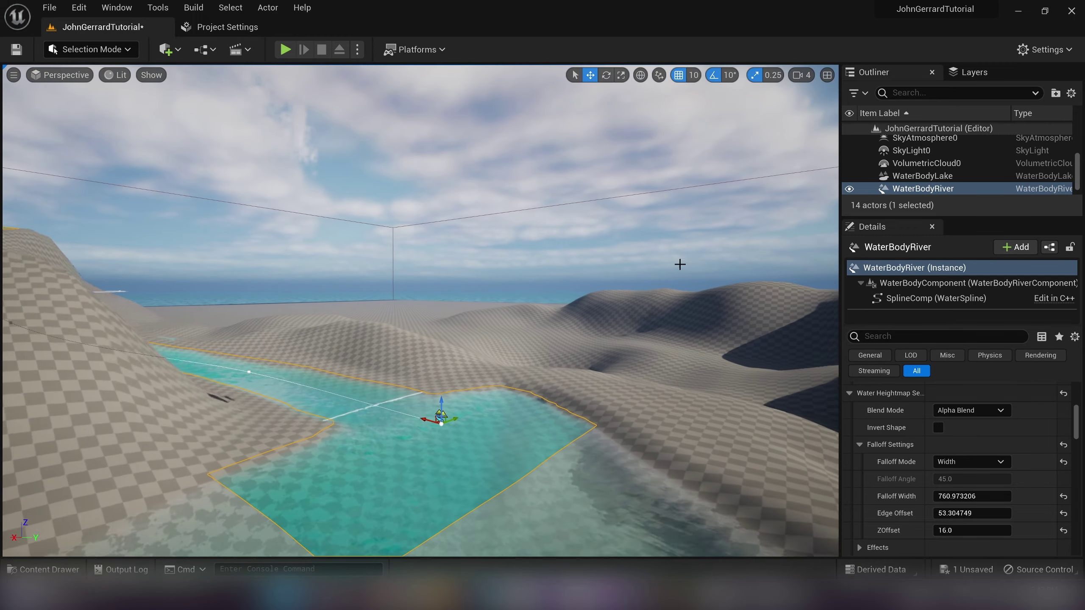
scroll(932, 470, up, 3)
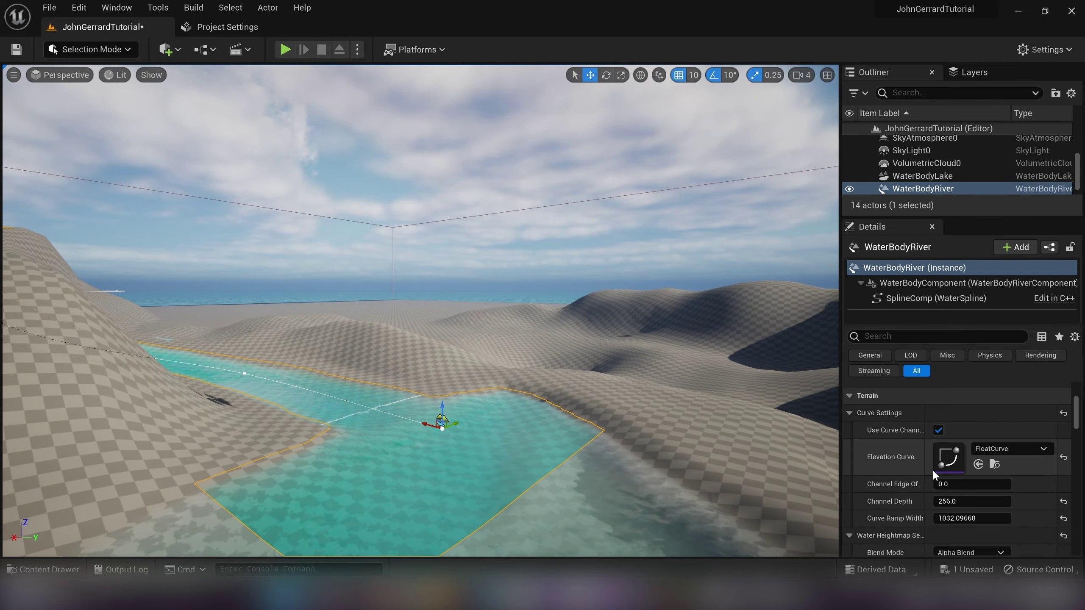
click(1025, 357)
scroll(1001, 425, down, 3)
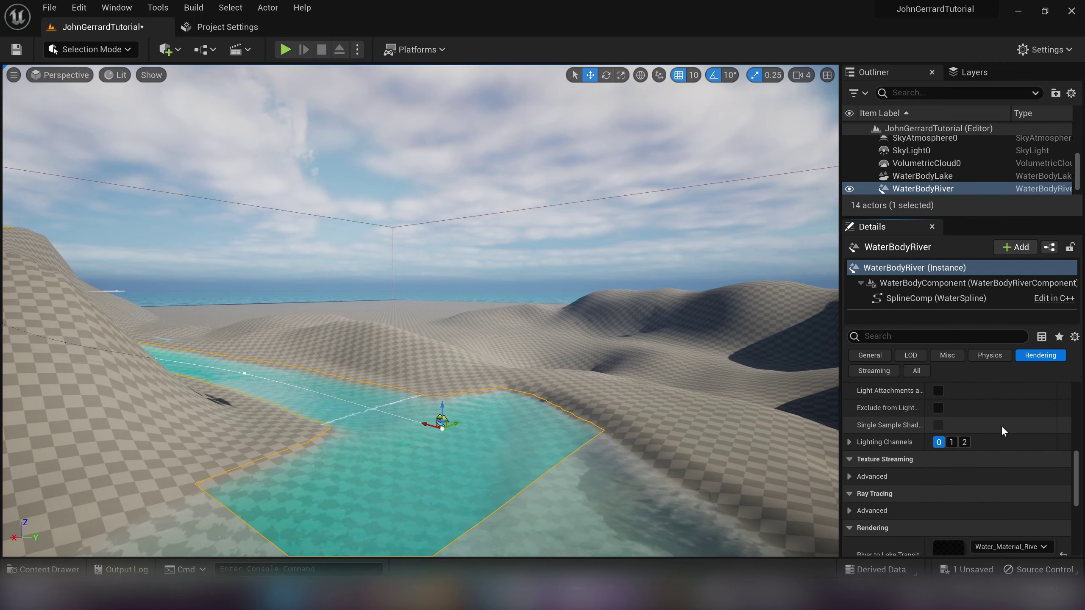
scroll(1001, 425, down, 3)
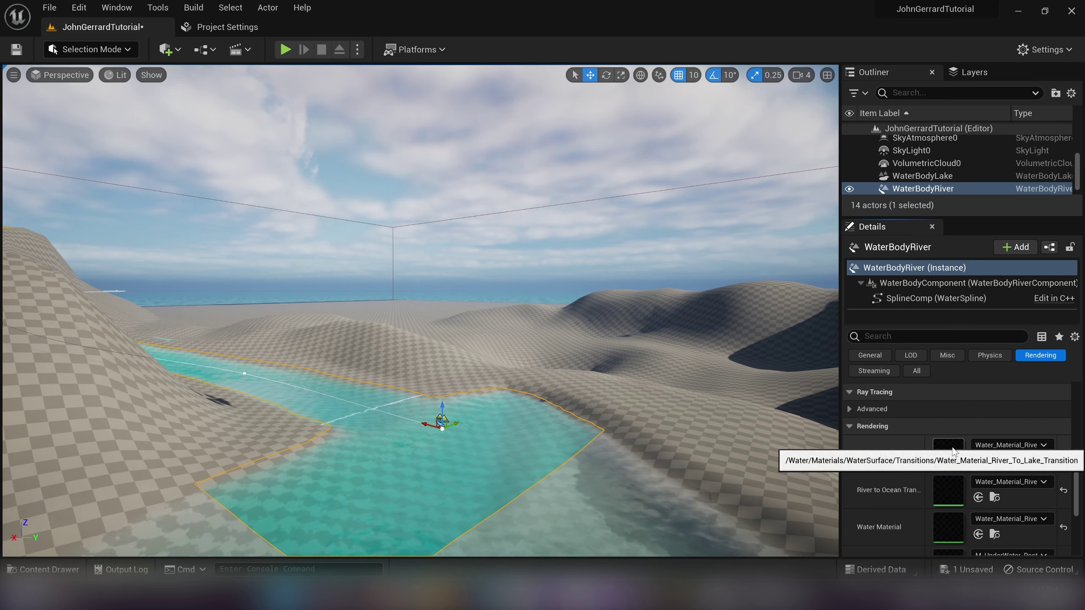
scroll(952, 451, down, 2)
click(1011, 461)
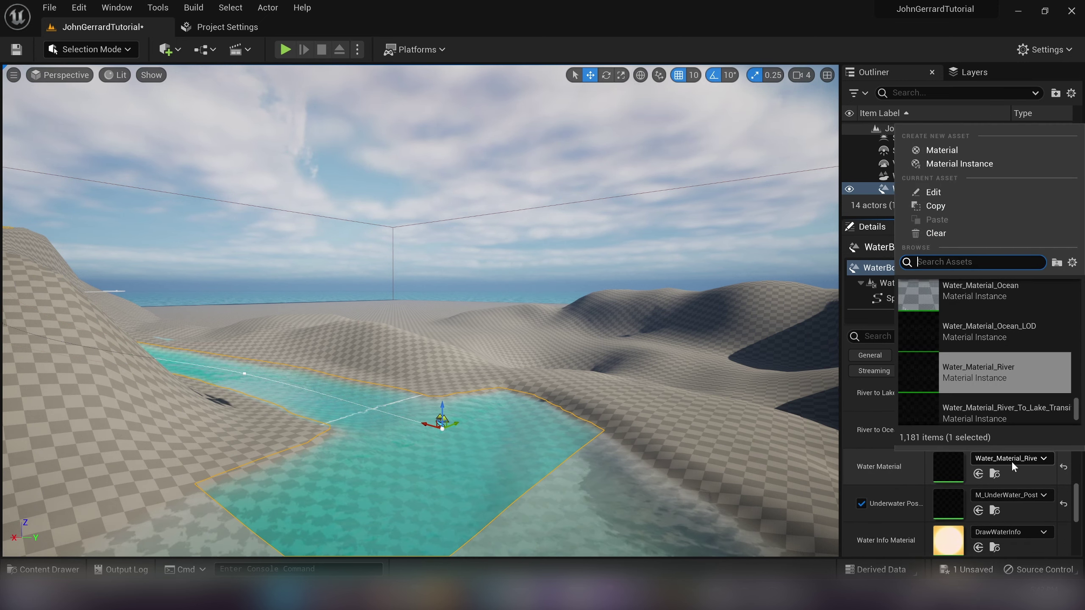
text(john)
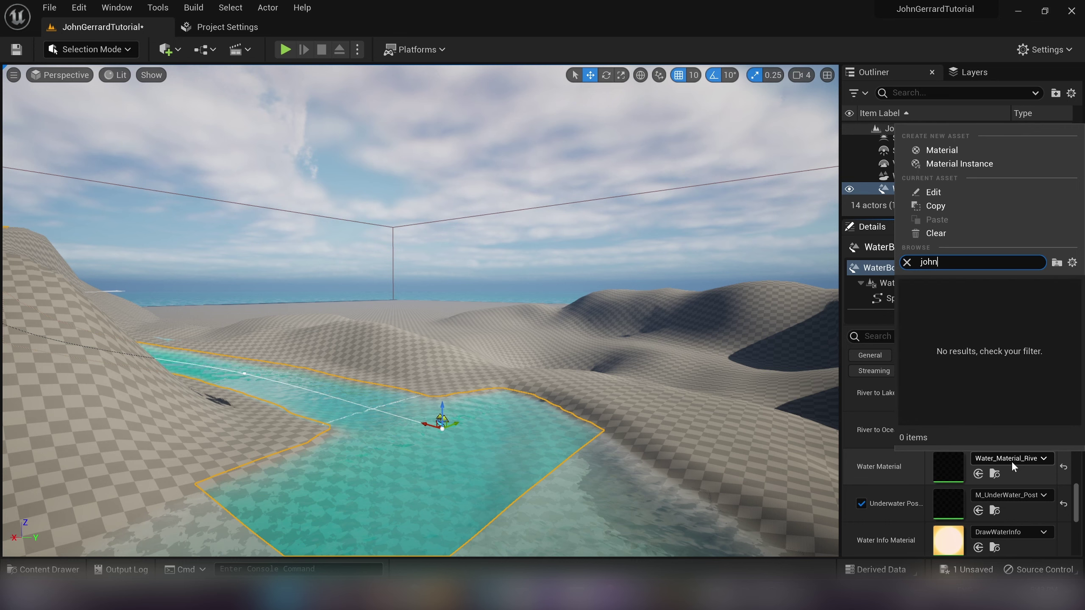
click(1024, 298)
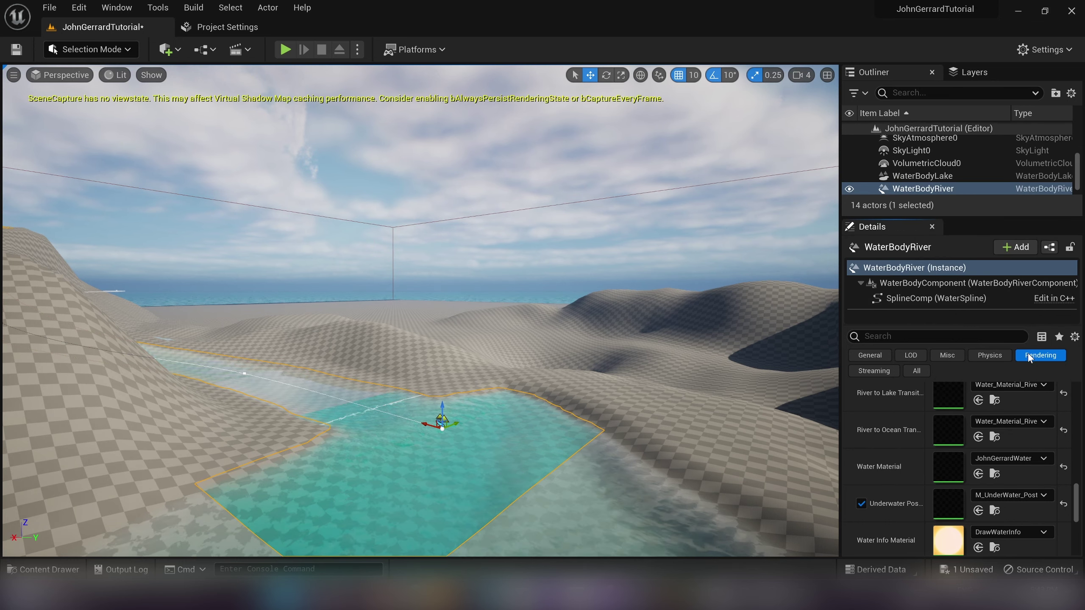
- Set the river's River to Lake Transition material to JohnGerrardWater
scroll(1001, 431, up, 2)
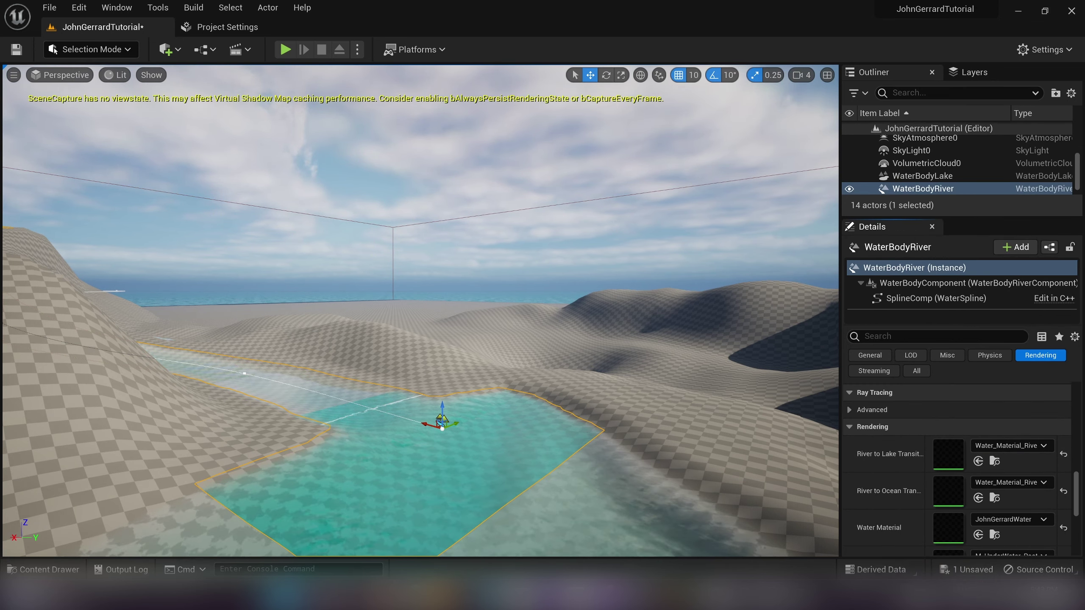
key(w)
right_drag(632, 385, 628, 425)
right_drag(725, 470, 726, 492)
click(1029, 441)
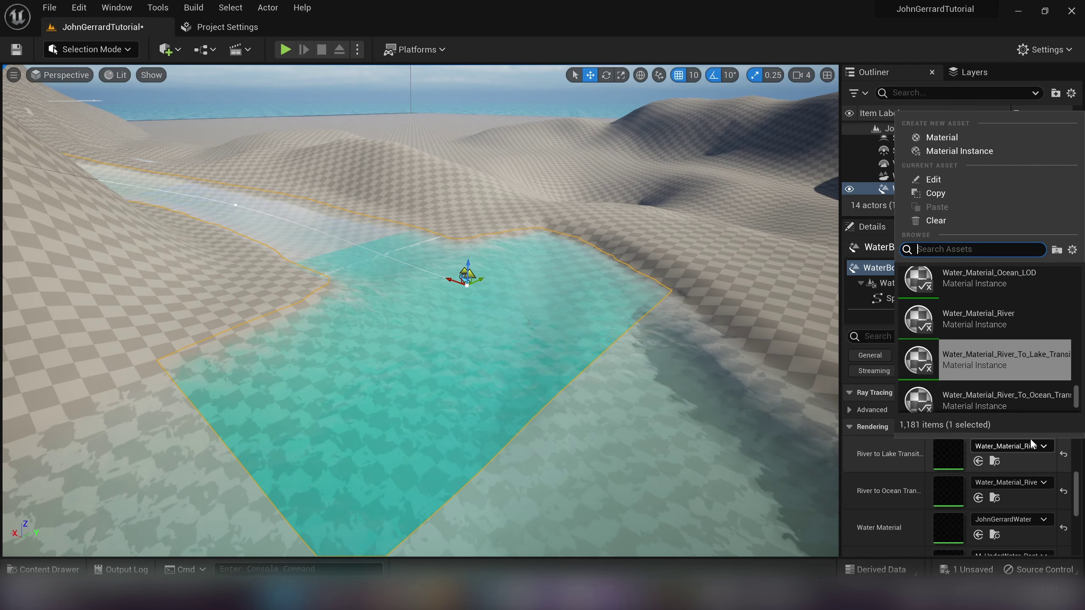
text(john)
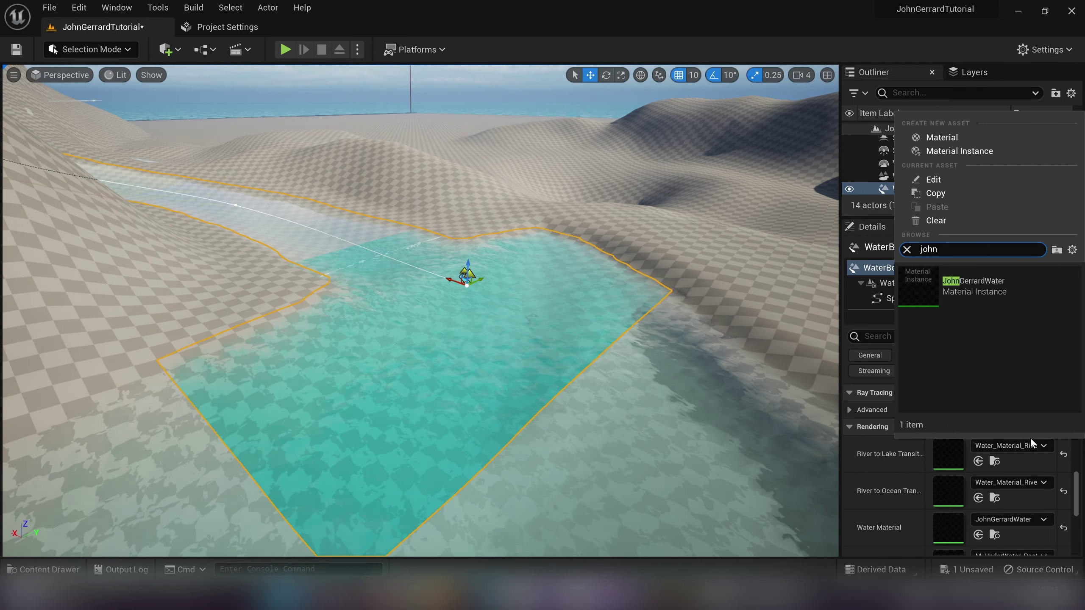
click(958, 286)
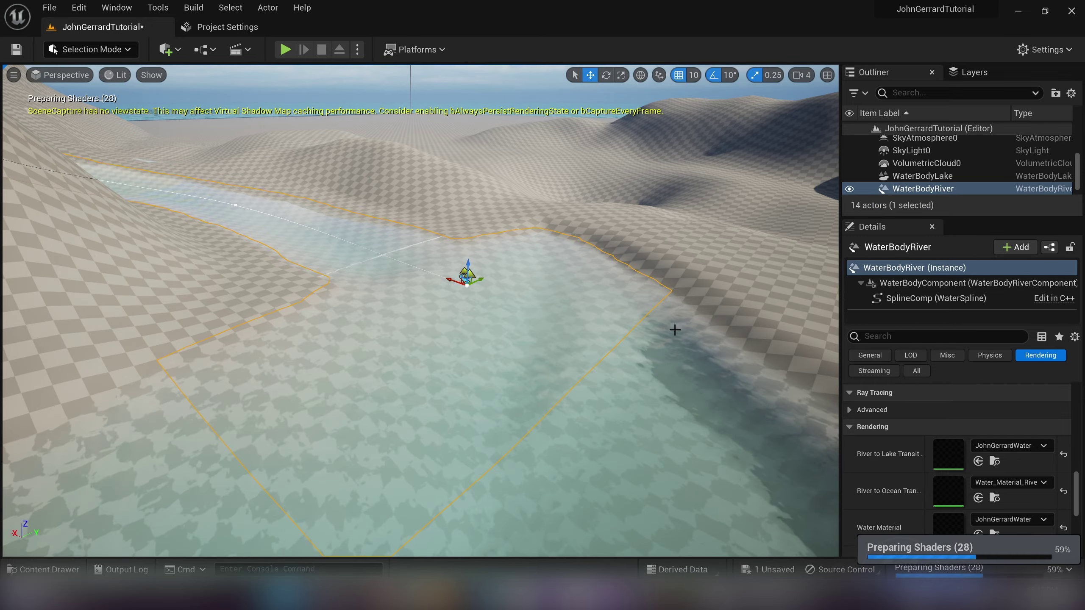
- Inspect the transition where the river meets the lake and save the level
right_drag(673, 329, 735, 320)
key(f)
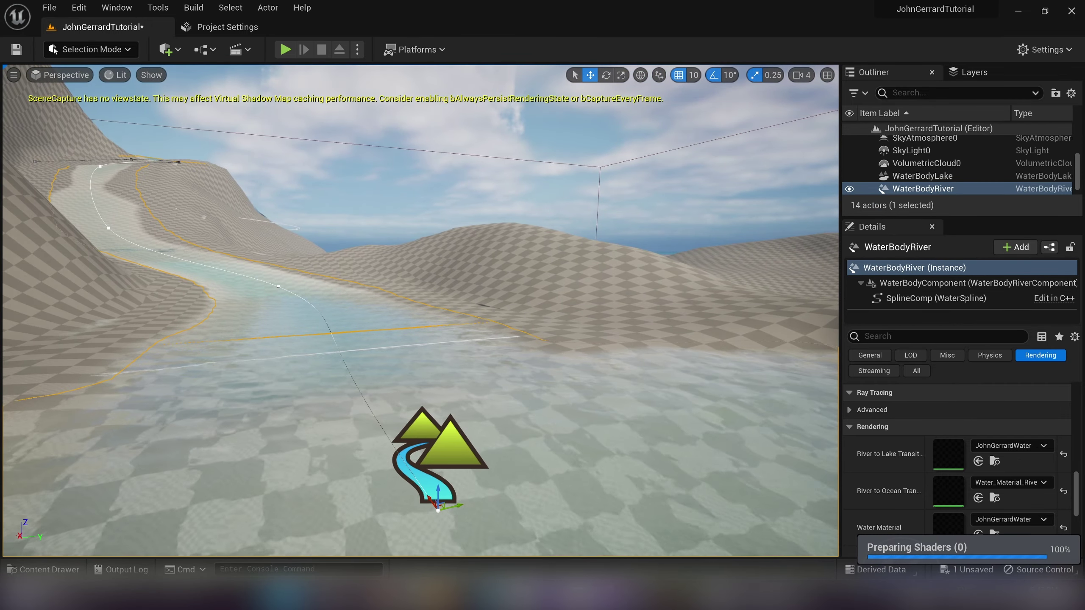
right_drag(421, 310, 675, 327)
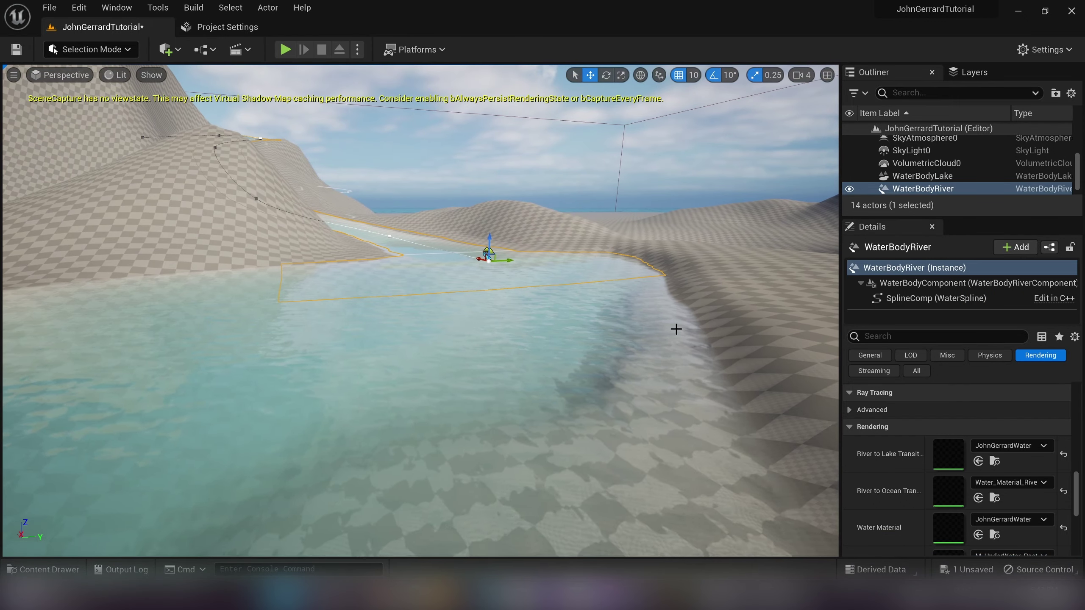
key(ctrl+s)
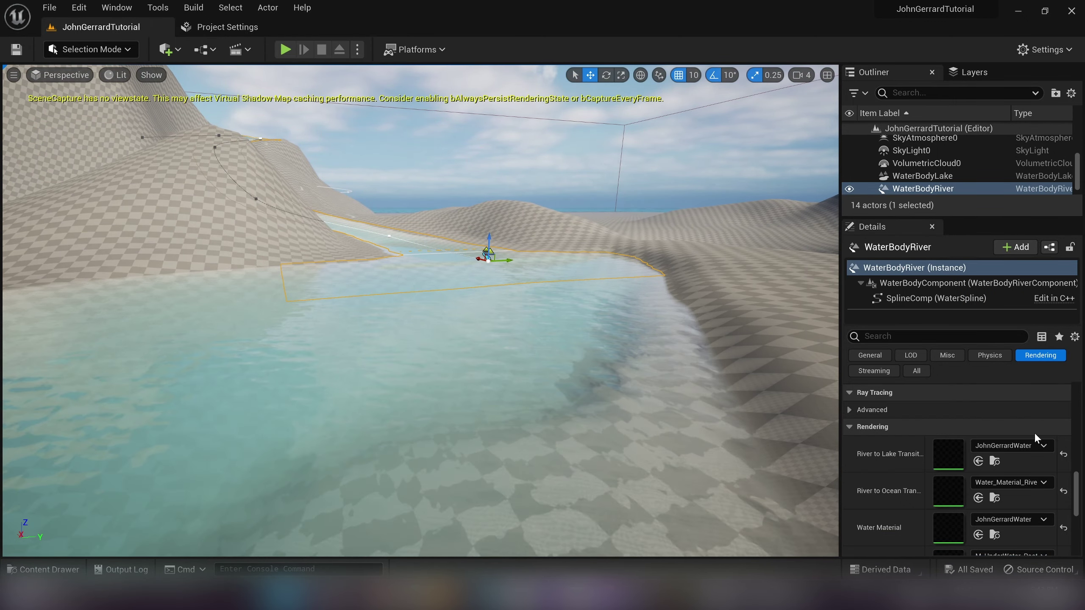
- Check the choices for the river's River to Lake Transition material and deselect the river
click(1021, 445)
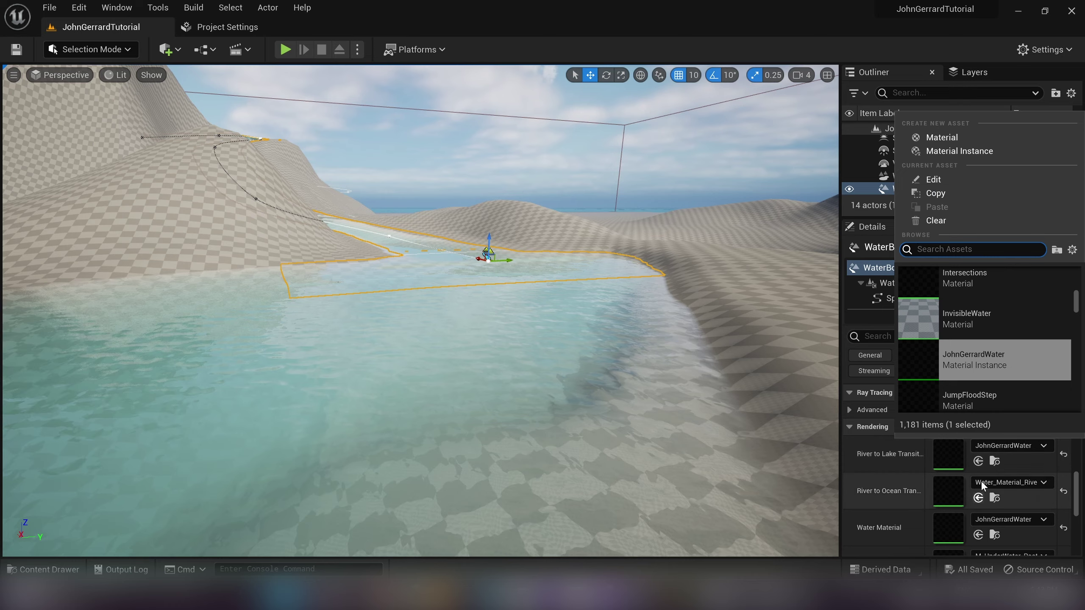
click(1013, 448)
key(s)
right_drag(667, 275, 598, 316)
mouse_move(290, 452)
right_down()
mouse_move(299, 410)
mouse_move(384, 385)
mouse_move(290, 452)
right_up()
click(608, 170)
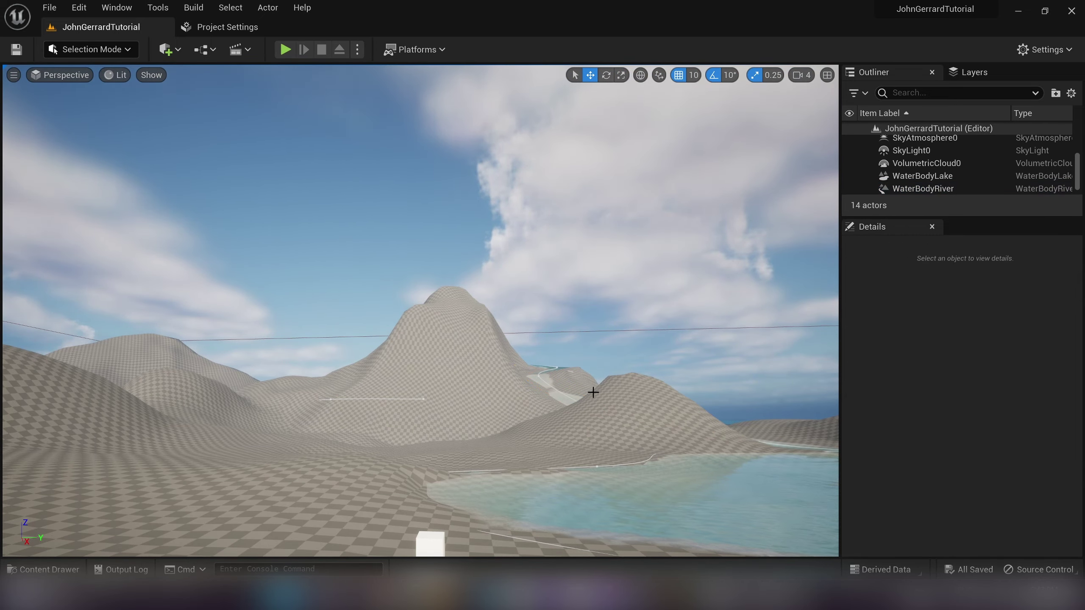
- Examine the mountain, river and lake from above and enlarge the Outliner so all actors are listed
right_drag(593, 393, 590, 391)
right_drag(508, 401, 757, 274)
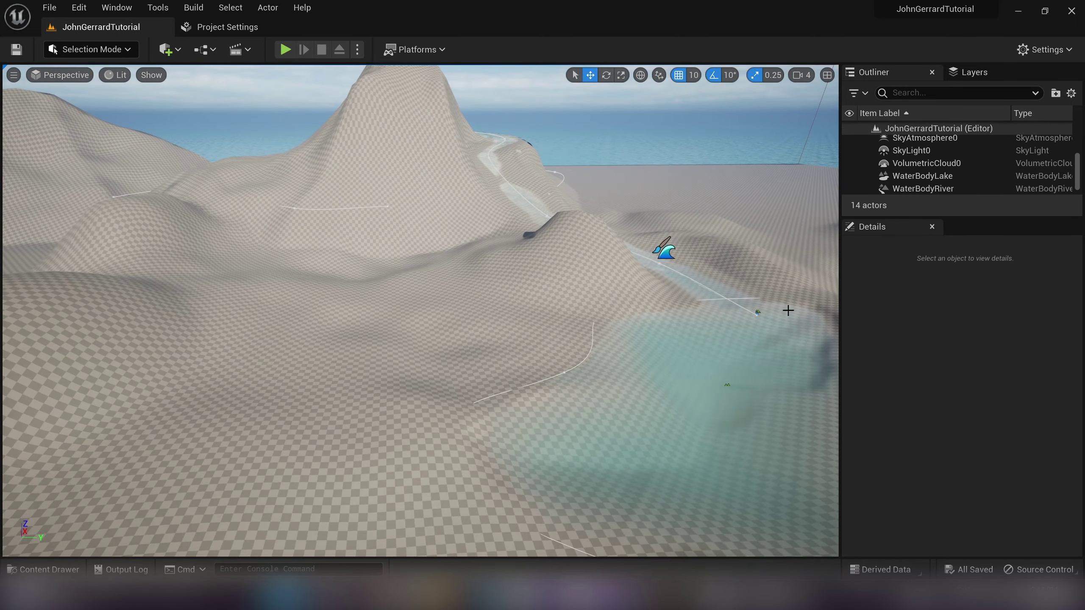
right_drag(322, 457, 513, 324)
drag(933, 218, 933, 368)
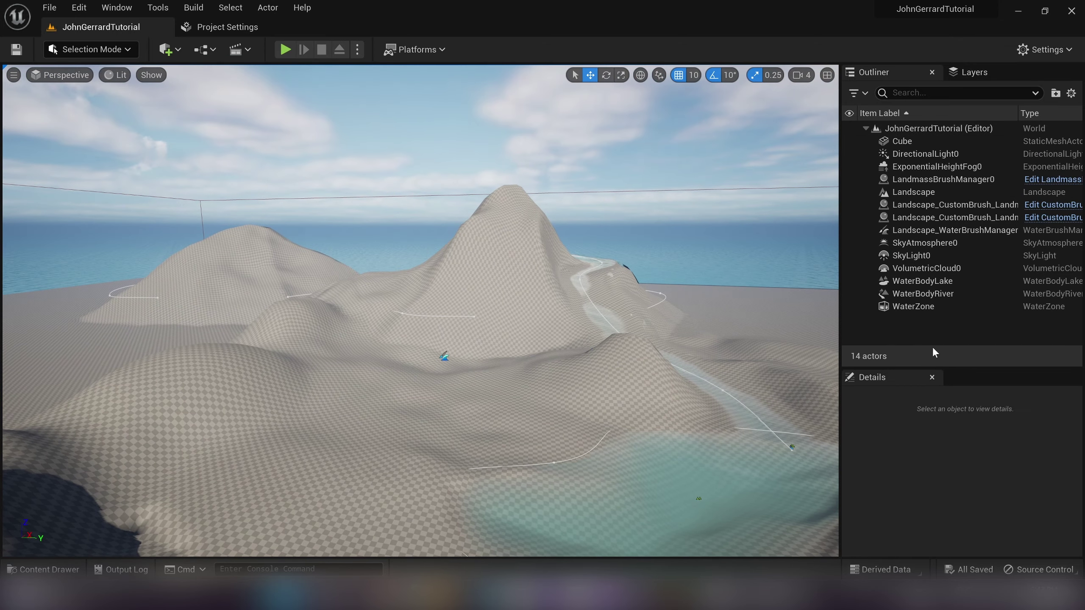
right_drag(559, 406, 598, 401)
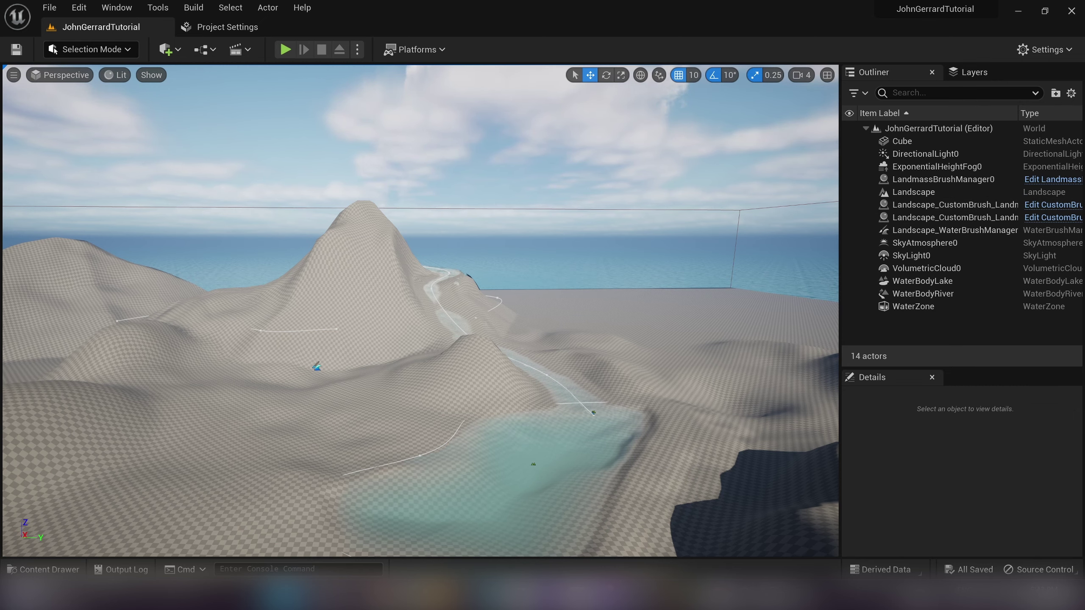
right_drag(561, 270, 504, 252)
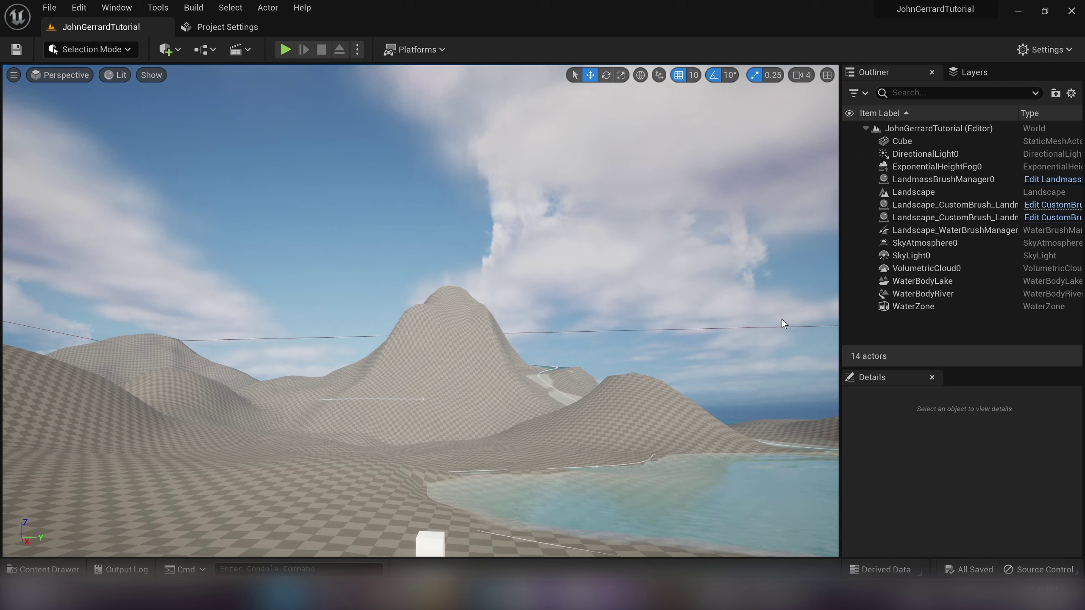
- Shift the mountain's Landmass custom brush slightly along the Y axis, raise it a little, save the level and deselect everything
click(951, 203)
click(944, 219)
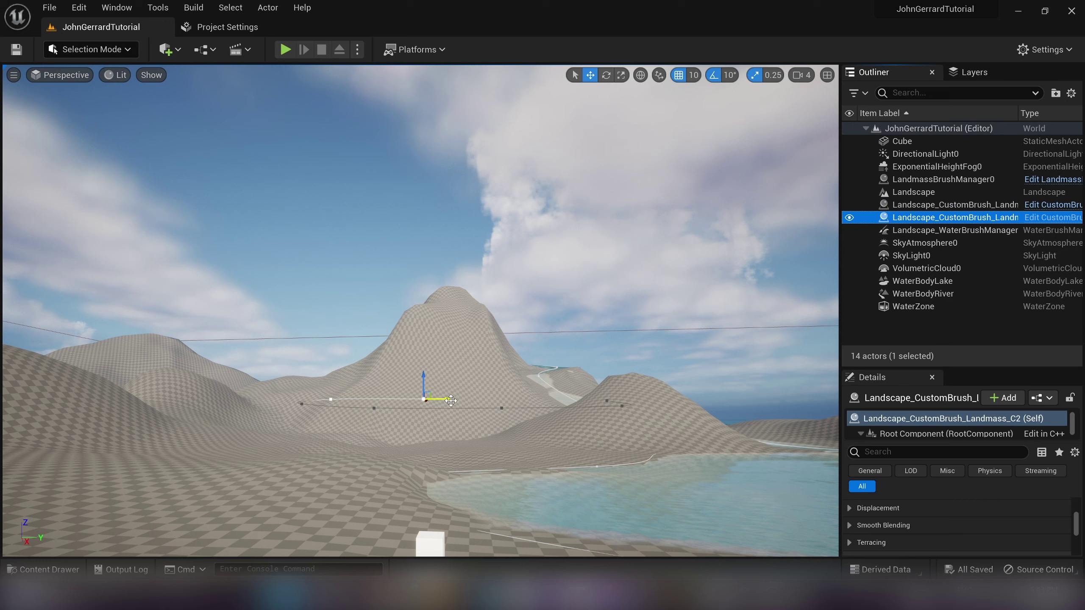
mouse_move(451, 400)
mouse_down()
mouse_move(614, 396)
mouse_move(502, 443)
mouse_move(513, 441)
mouse_up()
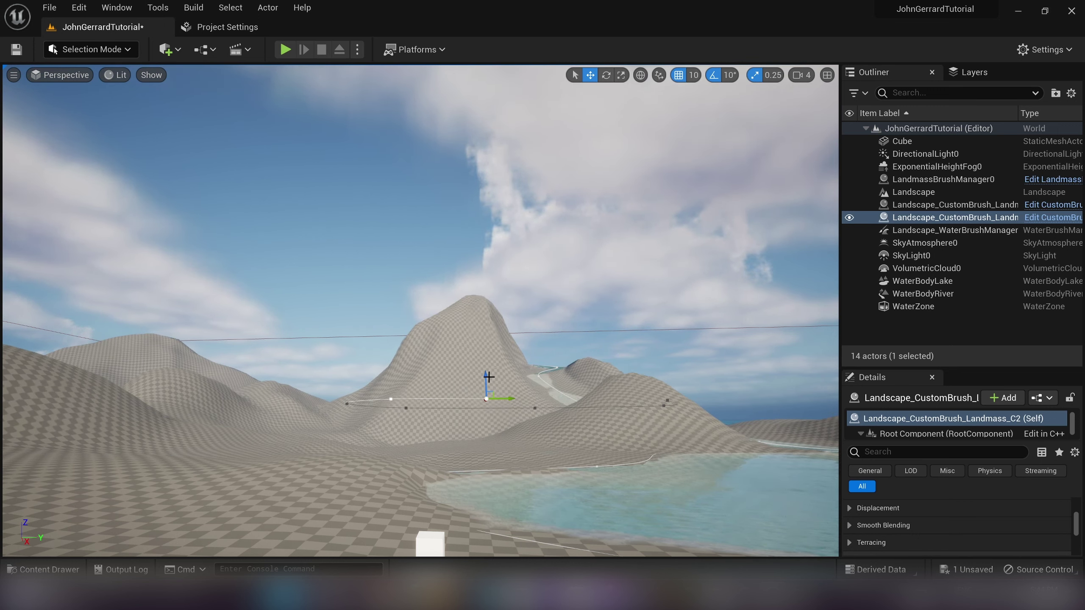
mouse_move(484, 375)
mouse_down()
mouse_move(481, 357)
mouse_move(504, 389)
mouse_move(490, 392)
mouse_move(560, 385)
mouse_move(508, 391)
mouse_move(469, 422)
mouse_move(480, 420)
mouse_up()
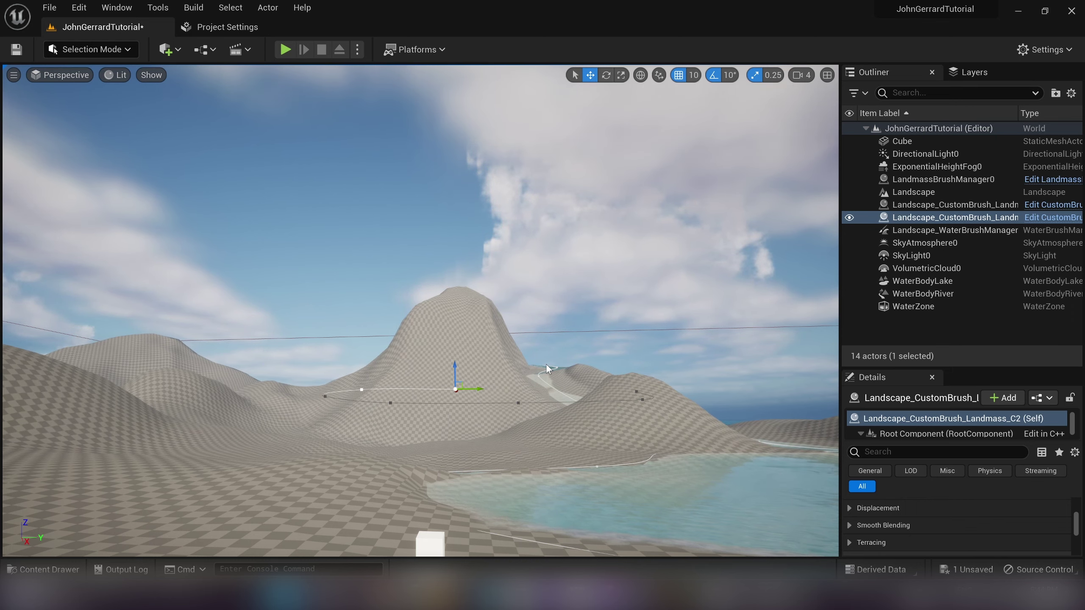
right_drag(591, 348, 592, 348)
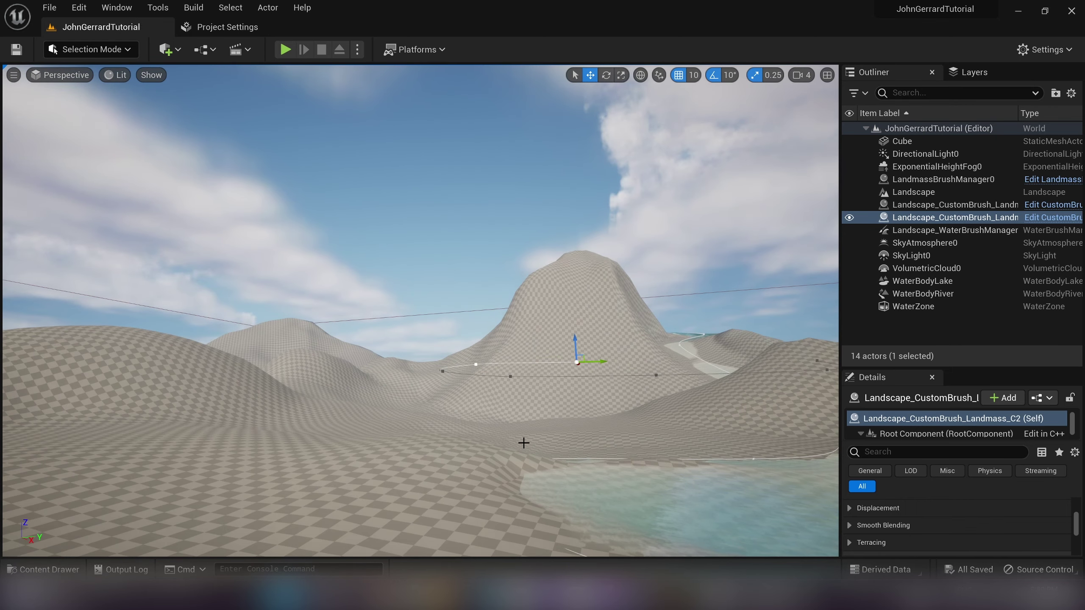
click(523, 443)
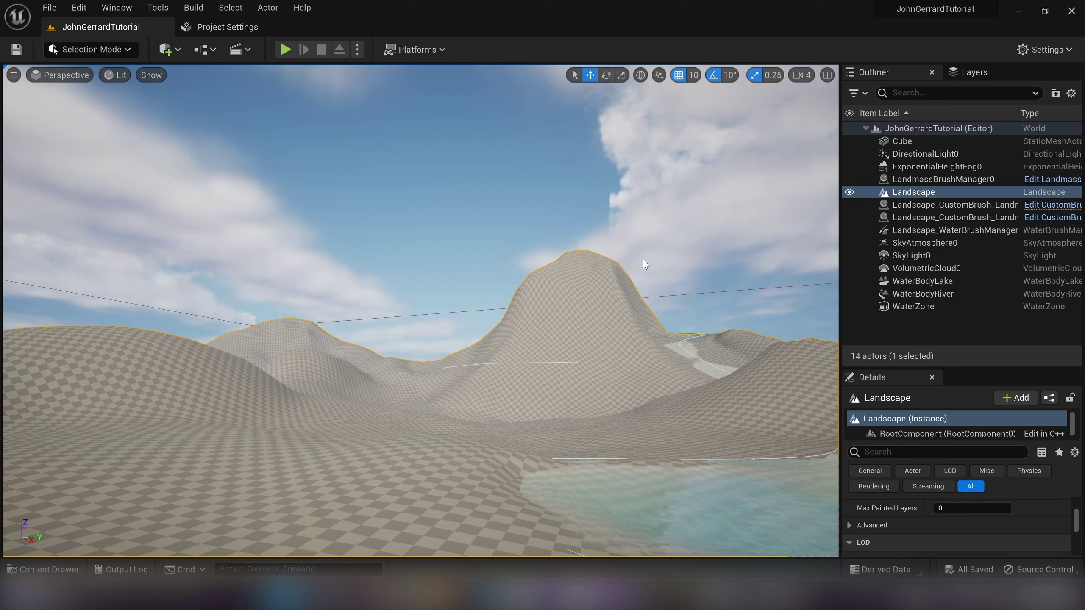
click(508, 158)
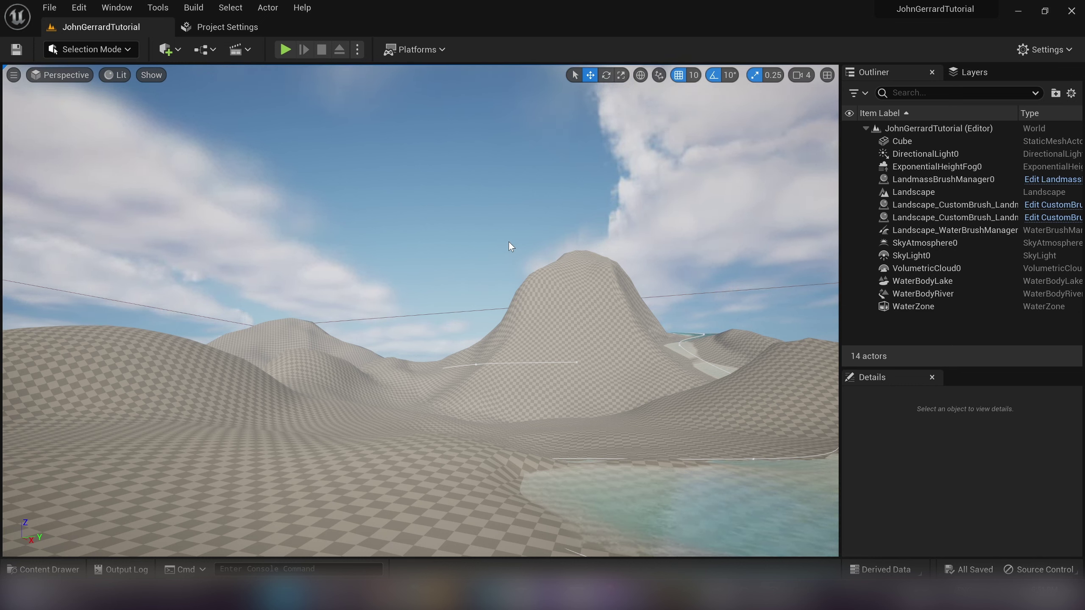
key(w)
right_drag(388, 308, 407, 285)
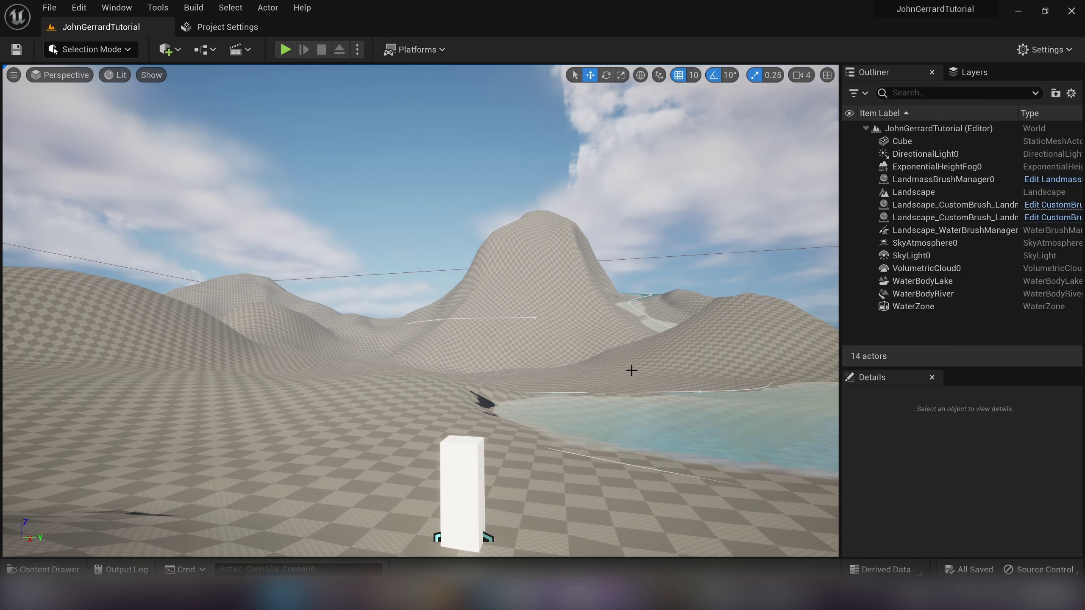
- Collapse the engine's Plugins folder in the content browser and go to the project's main Content folder
key(ctrl+space)
scroll(86, 412, up, 10)
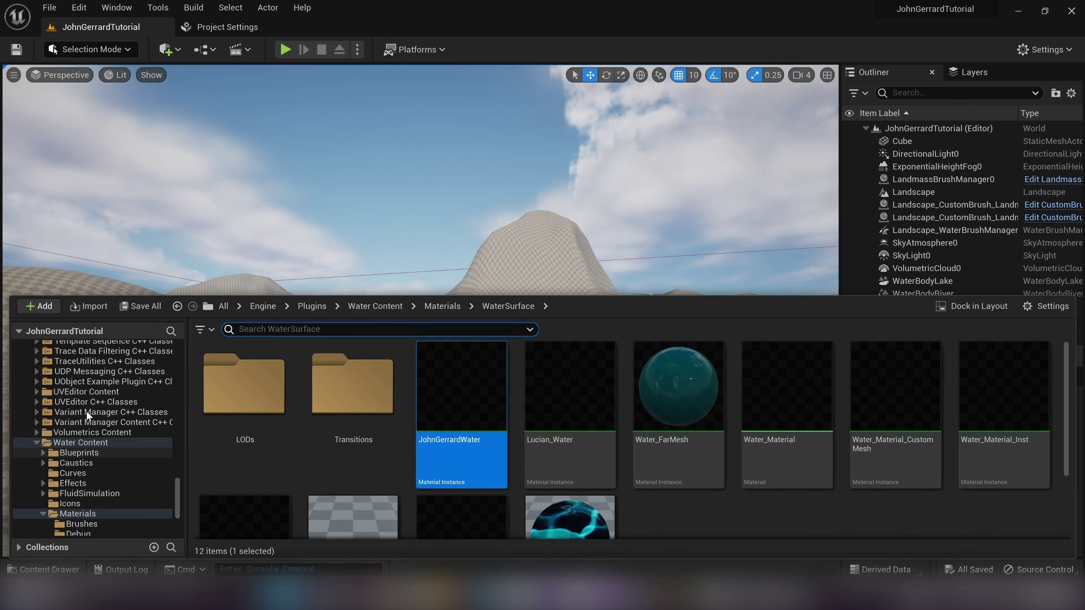
scroll(96, 433, up, 3)
drag(176, 465, 190, 348)
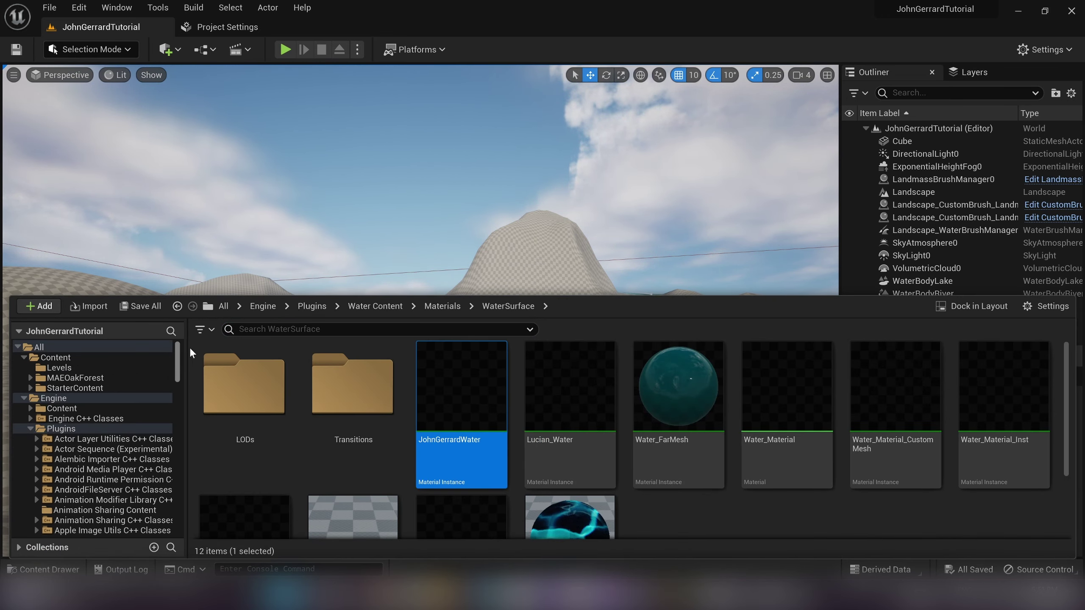
click(28, 429)
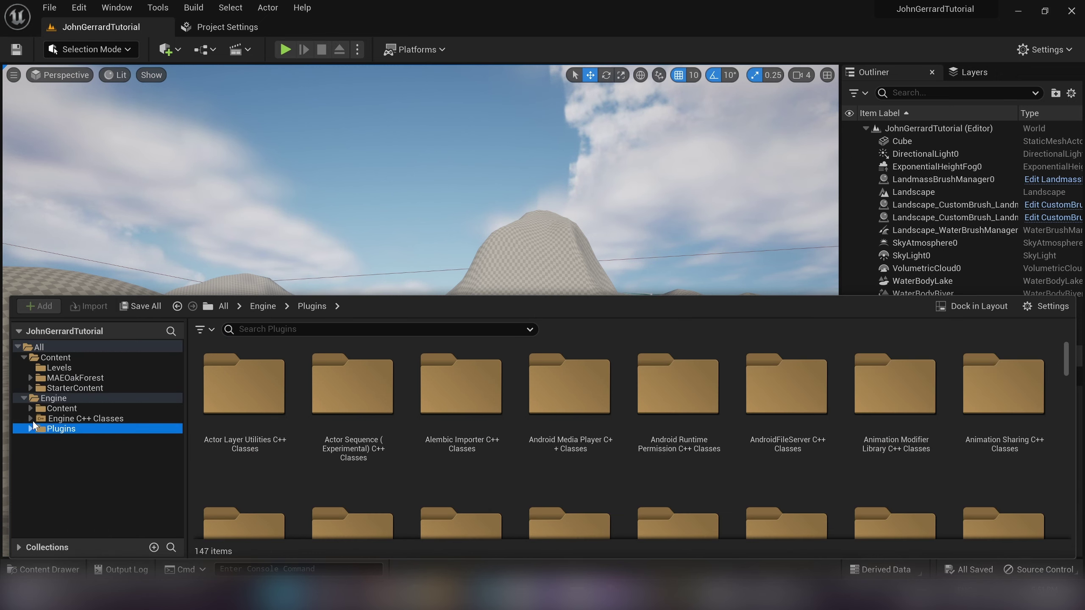
click(55, 357)
- Open Quixel Bridge to add content, maximize it, and find the Forest Path collection by searching for forest
right_click(591, 455)
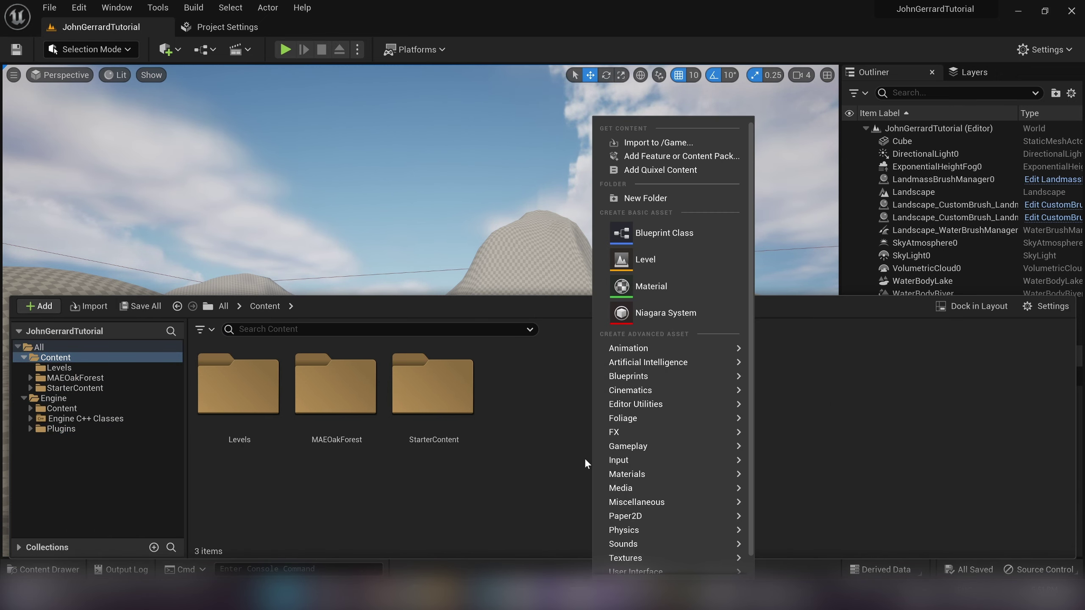
click(678, 169)
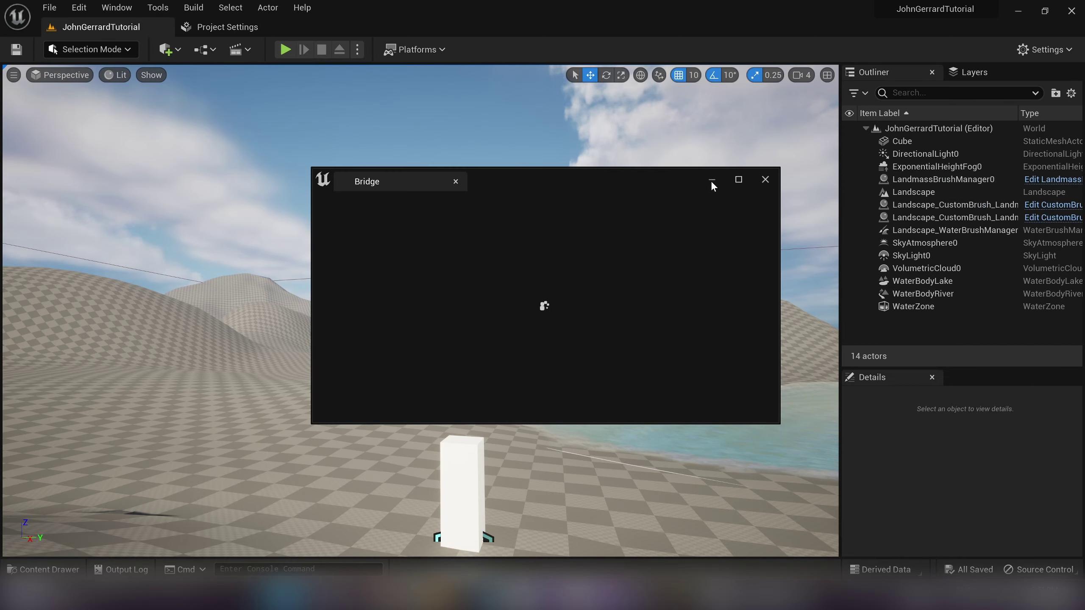
double_click(644, 171)
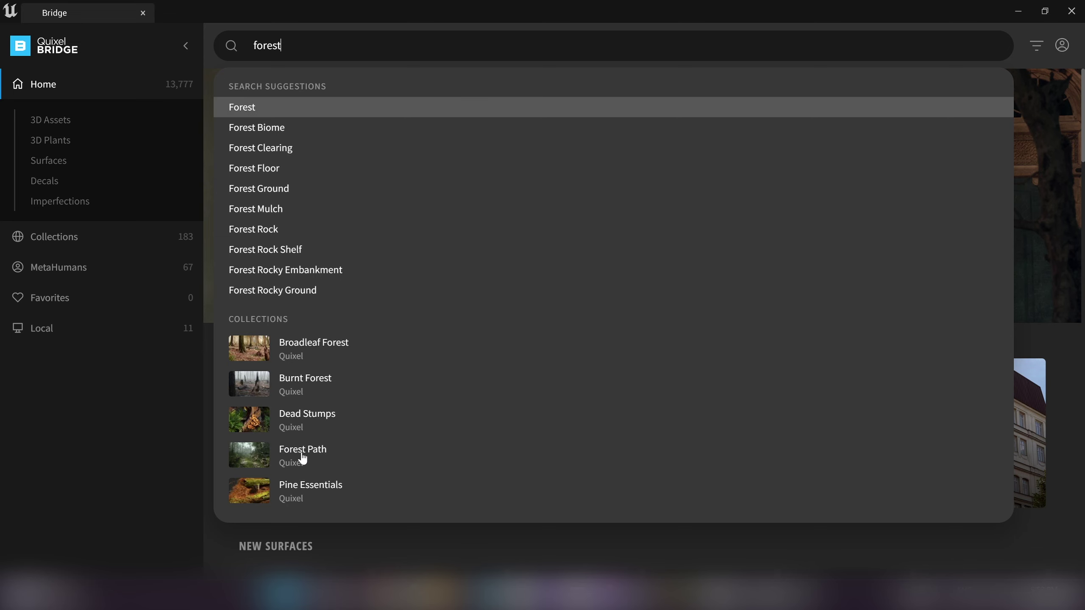
click(302, 453)
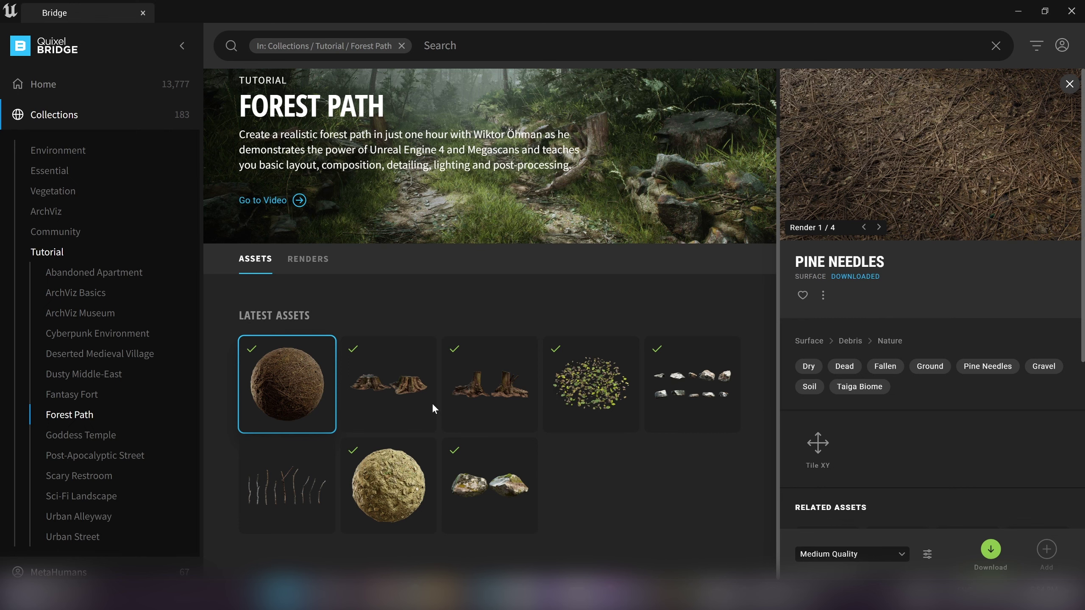
key(Escape)
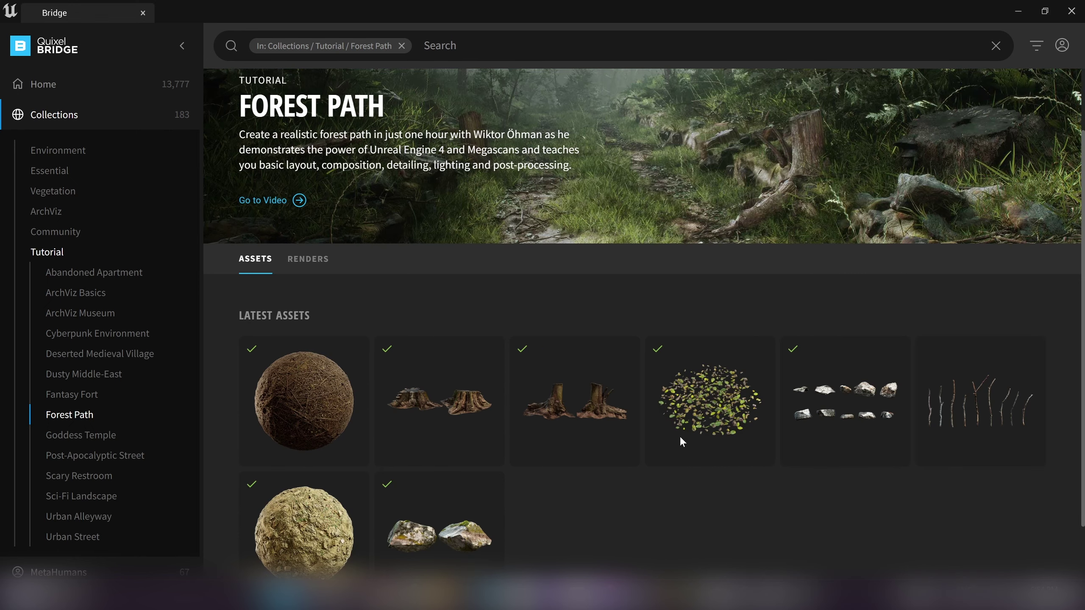
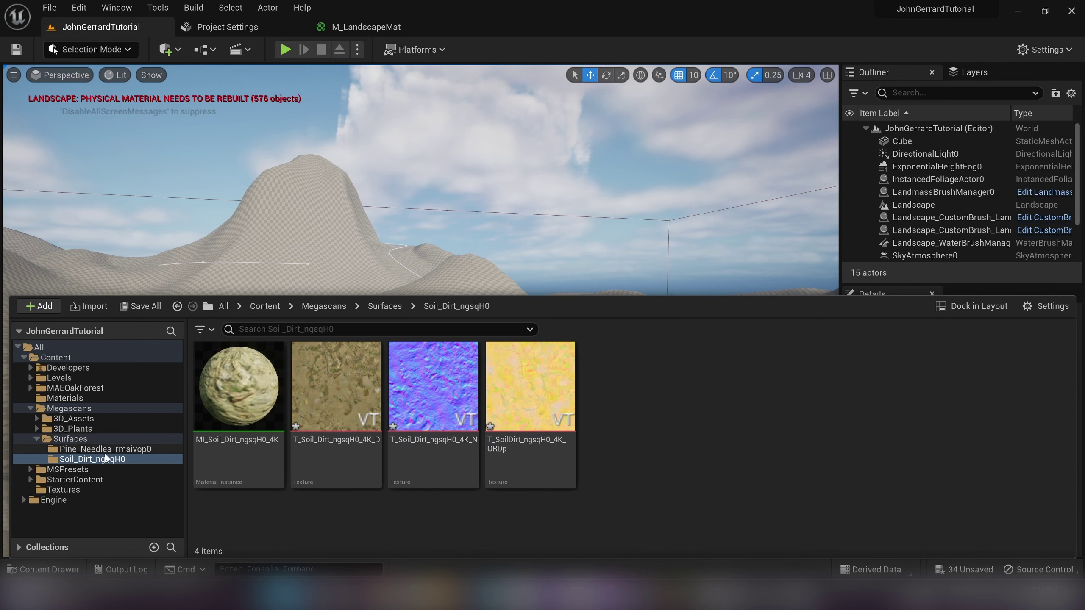
- Select the Pine_Needles_rmsivop0 surface folder and return to the level to look over the landscape
click(106, 448)
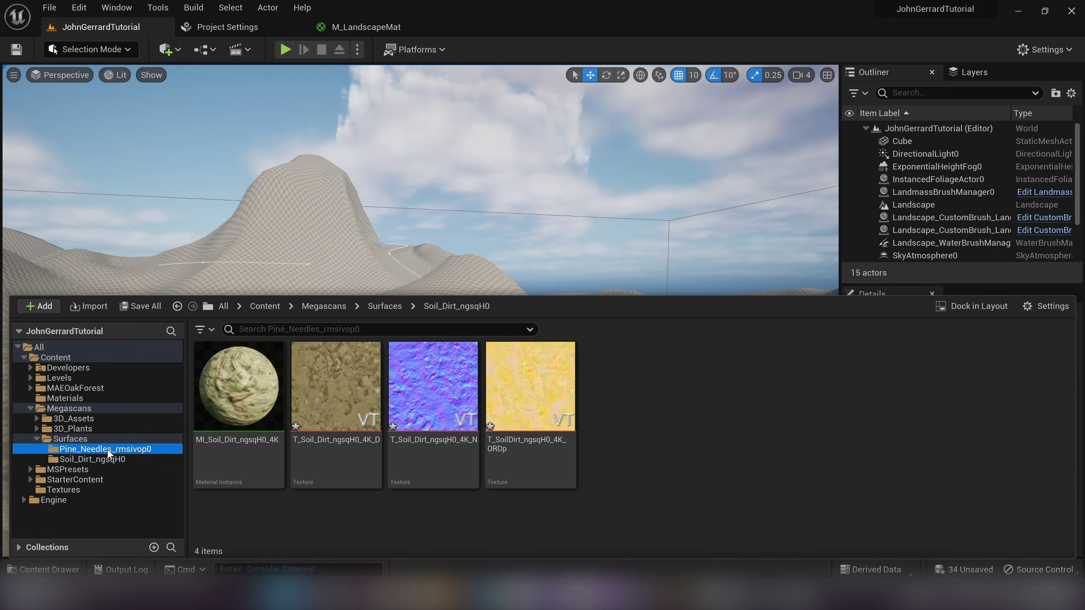
click(508, 150)
mouse_move(522, 173)
right_down()
mouse_move(496, 161)
mouse_move(506, 181)
mouse_move(526, 179)
right_up()
key(w)
key(s)
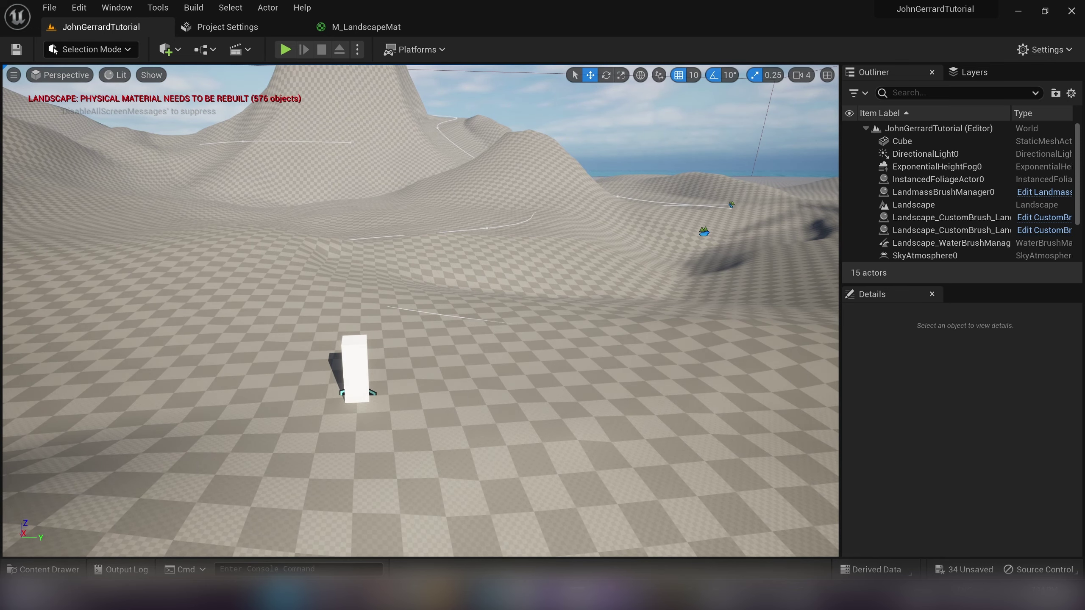
- Select the landscape and build all landscape data, clearing and closing the resulting message log
click(266, 100)
click(202, 10)
mouse_move(243, 5)
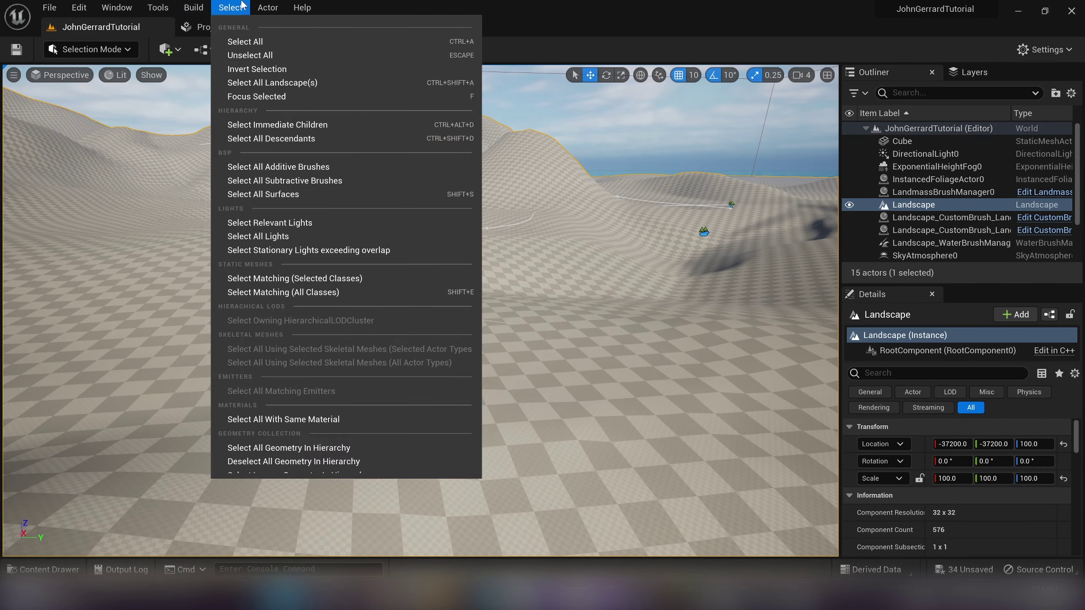
click(561, 9)
right_drag(389, 247, 389, 222)
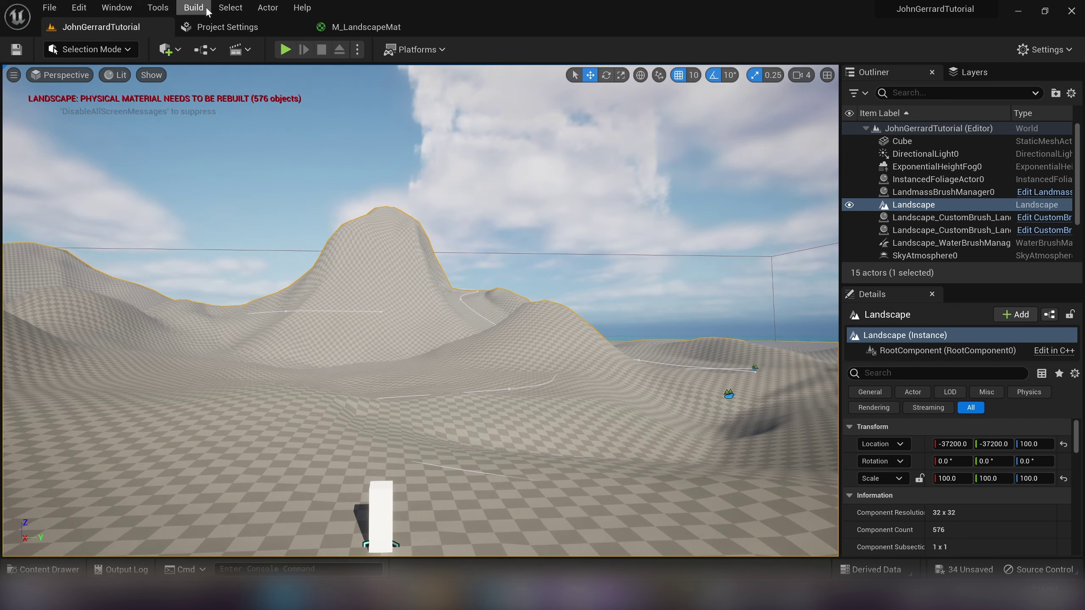
click(194, 7)
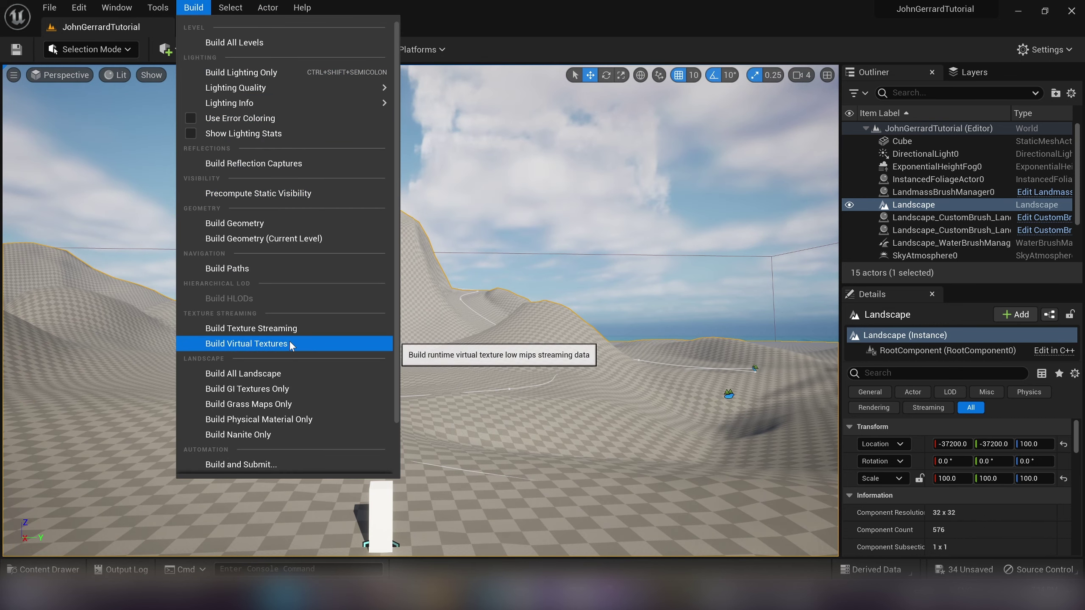
click(275, 374)
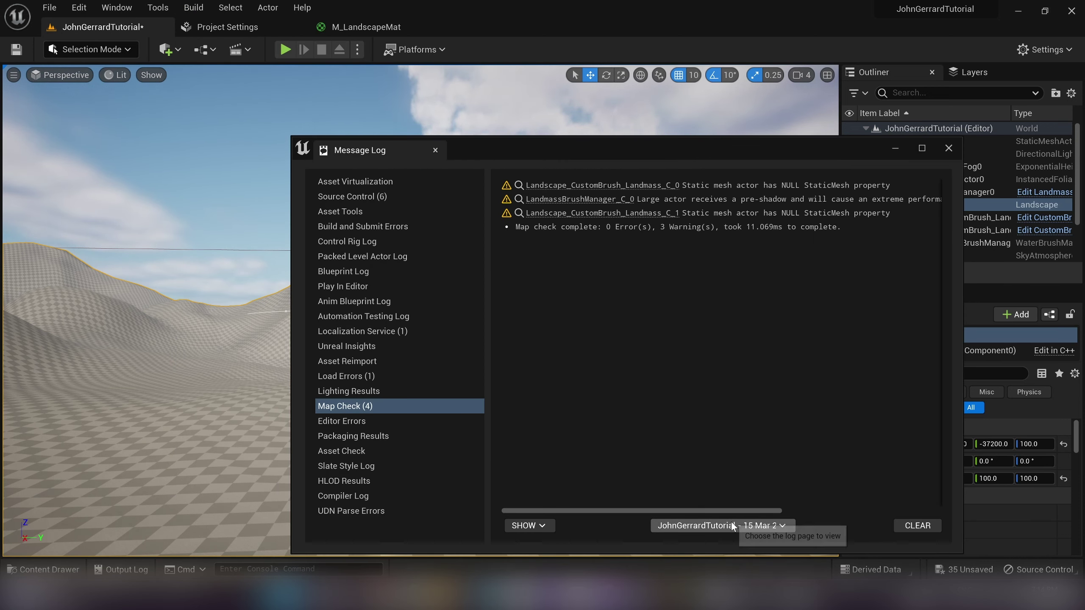
click(910, 526)
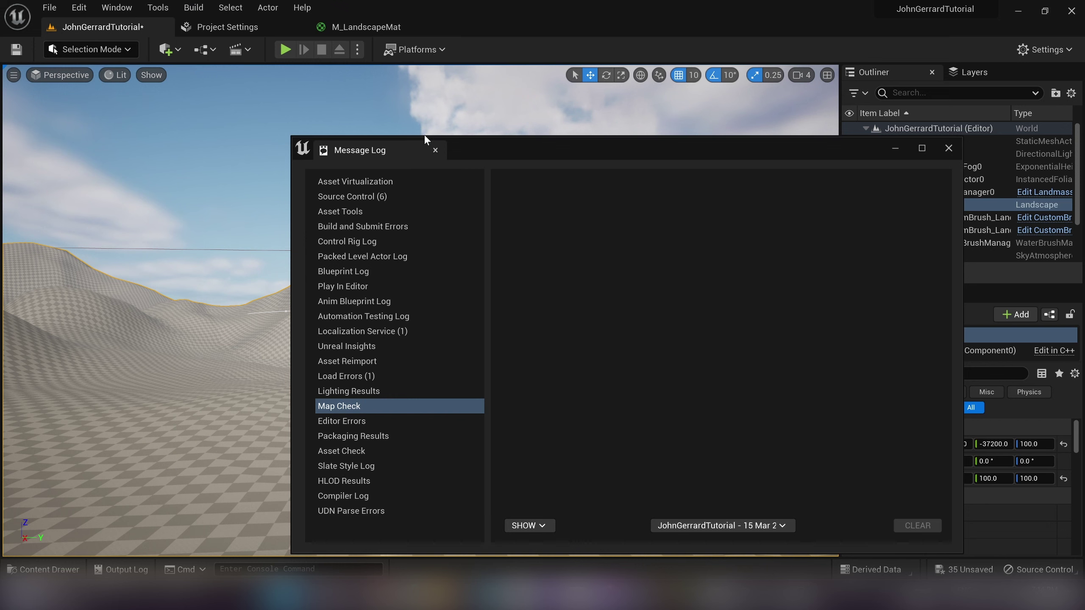
click(435, 150)
- Build the virtual textures, and check the M_LandscapeMat material graph before returning to the level
click(193, 7)
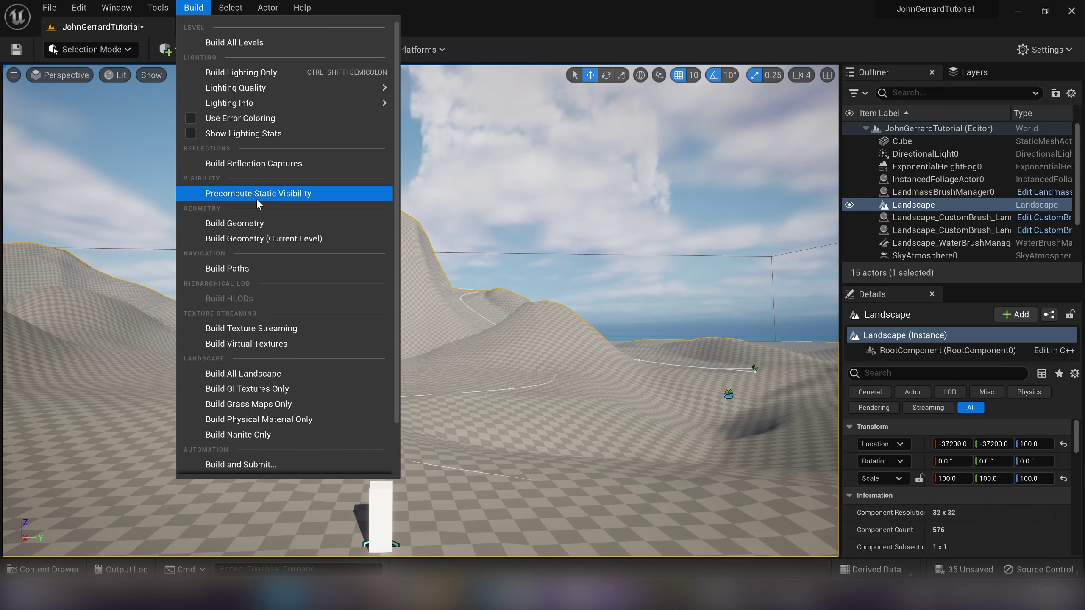
click(283, 343)
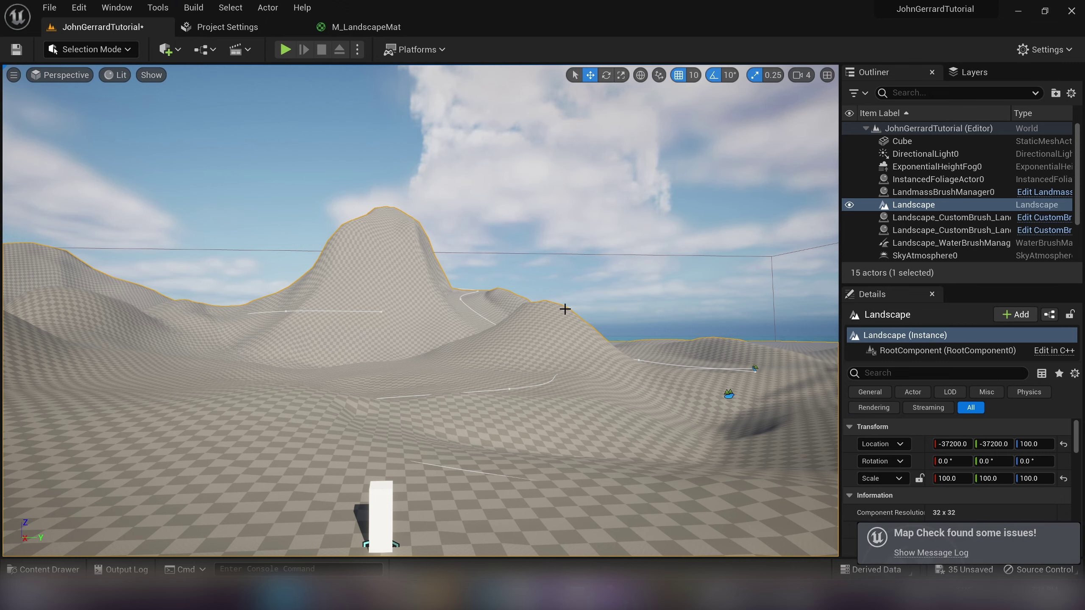
key(ctrl+space)
click(356, 27)
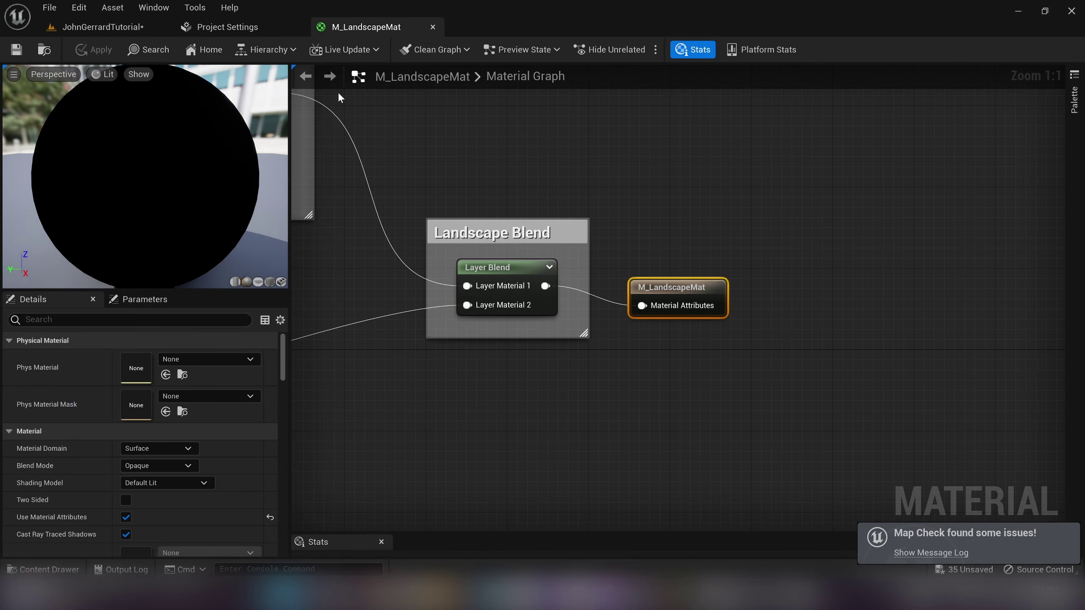
click(129, 28)
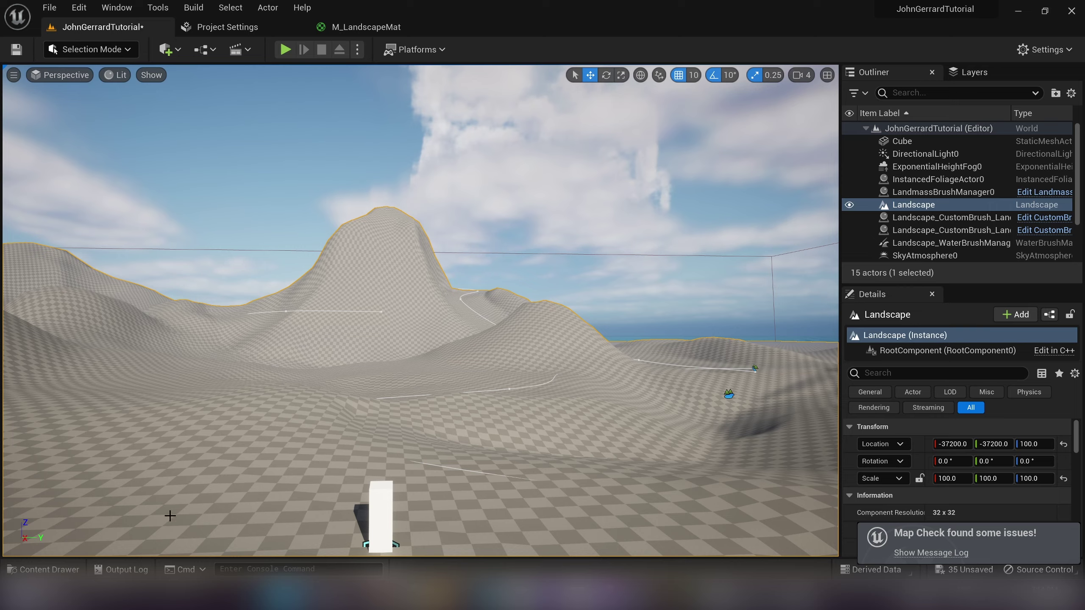
- Open the material instance of M_LandscapeMat from the project's Materials folder
key(ctrl+space)
click(109, 405)
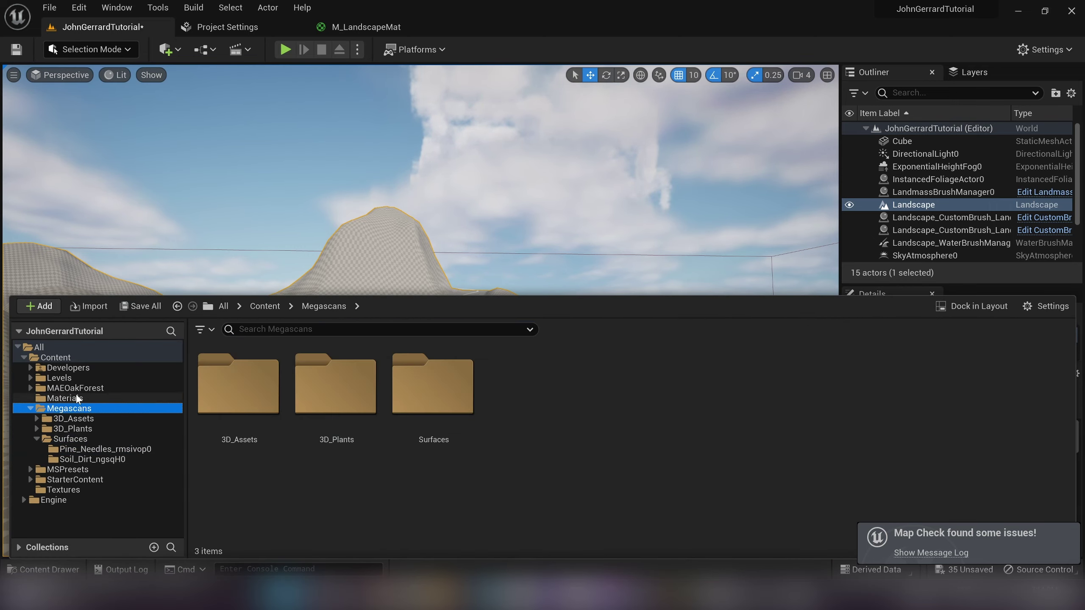
click(77, 396)
double_click(350, 385)
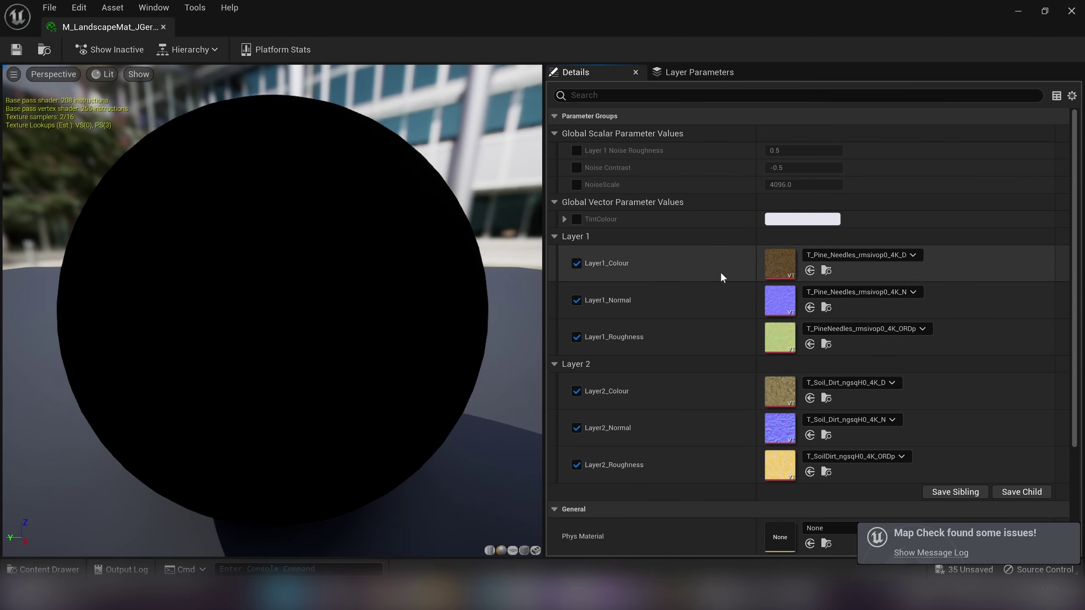
- Close the material instance and bring up the layer painting tools in Landscape Mode
click(163, 28)
right_drag(286, 253, 301, 257)
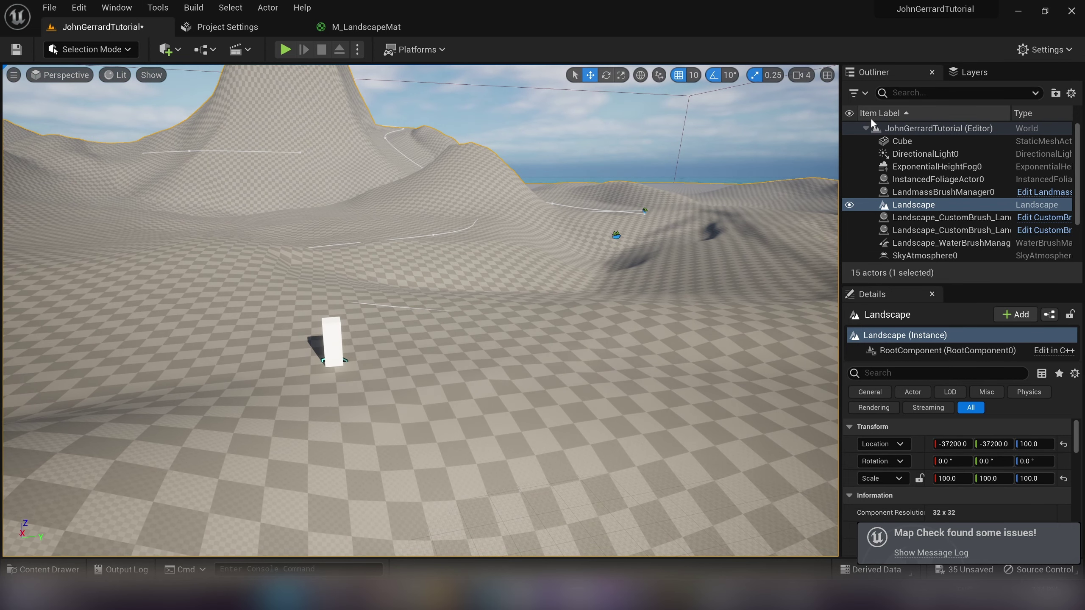
click(120, 46)
click(101, 84)
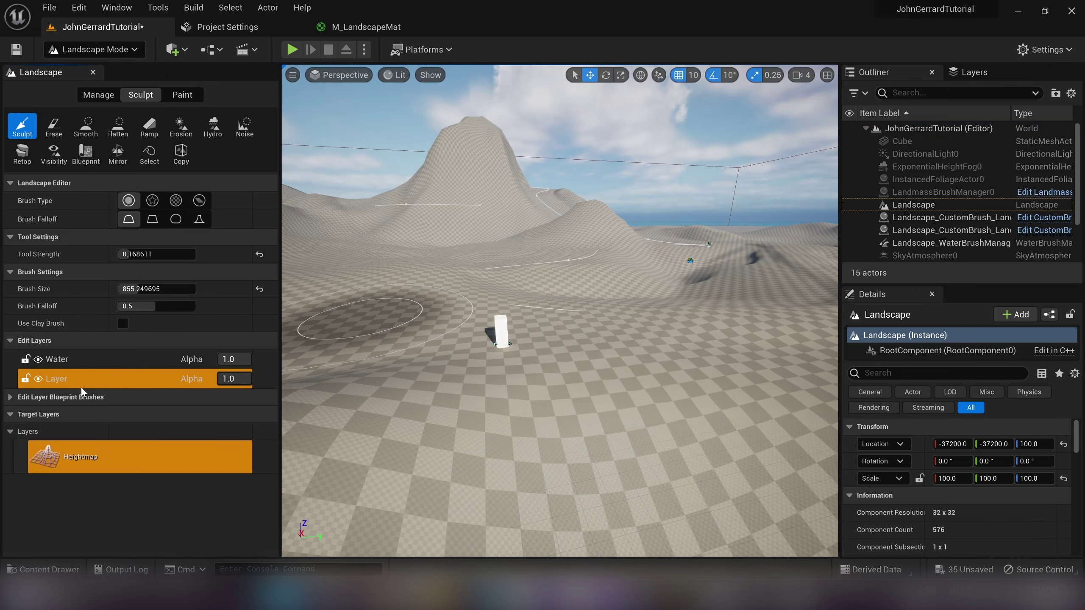
click(183, 95)
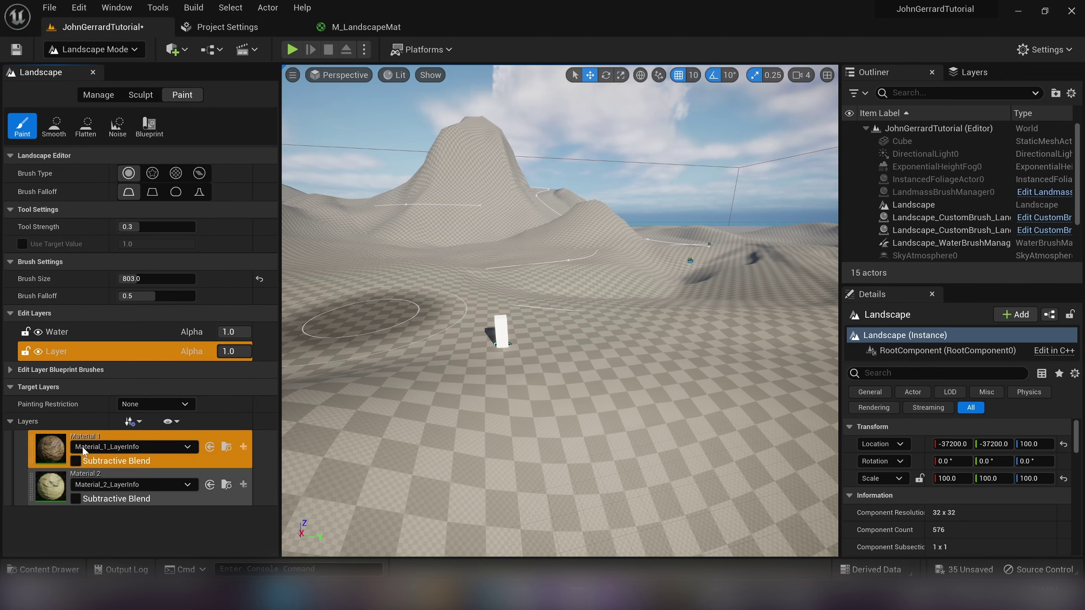
- Clear the Material 1 paint layer from the landscape
right_drag(436, 338, 470, 367)
right_drag(384, 325, 303, 431)
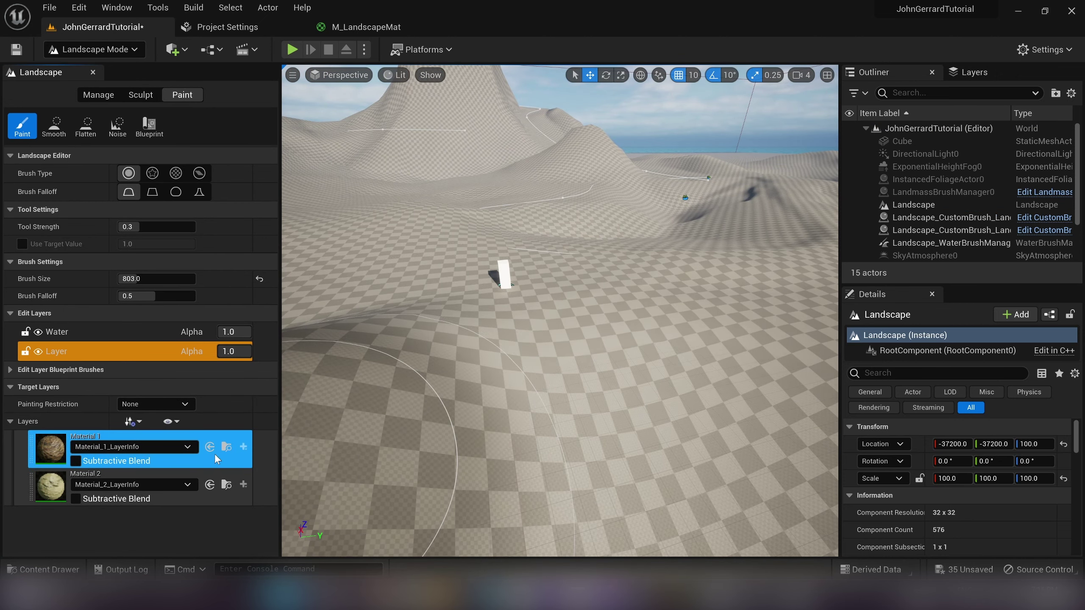
click(123, 465)
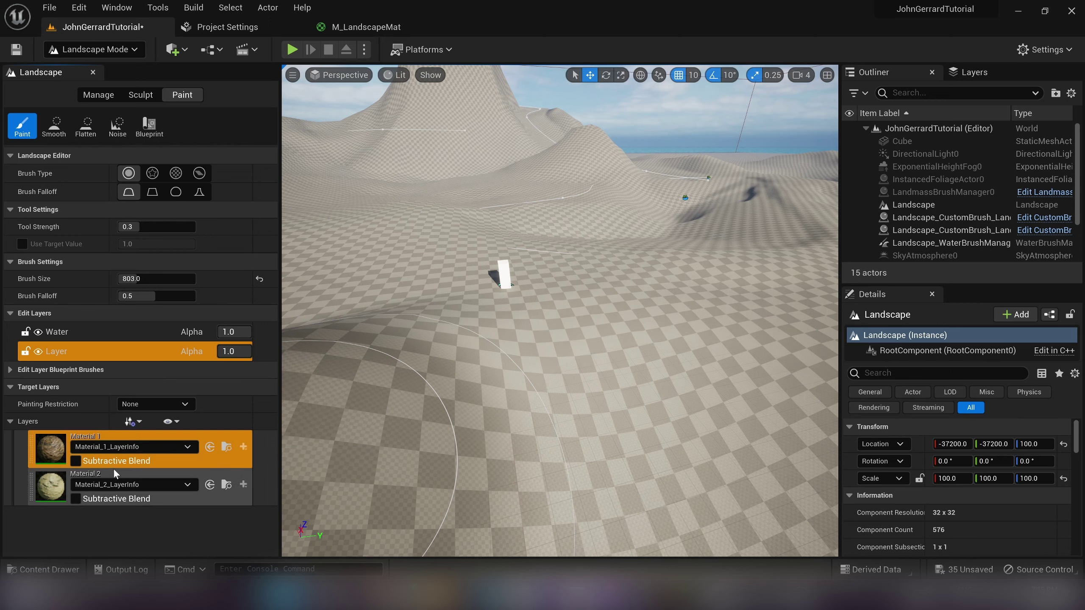
right_click(238, 459)
click(278, 519)
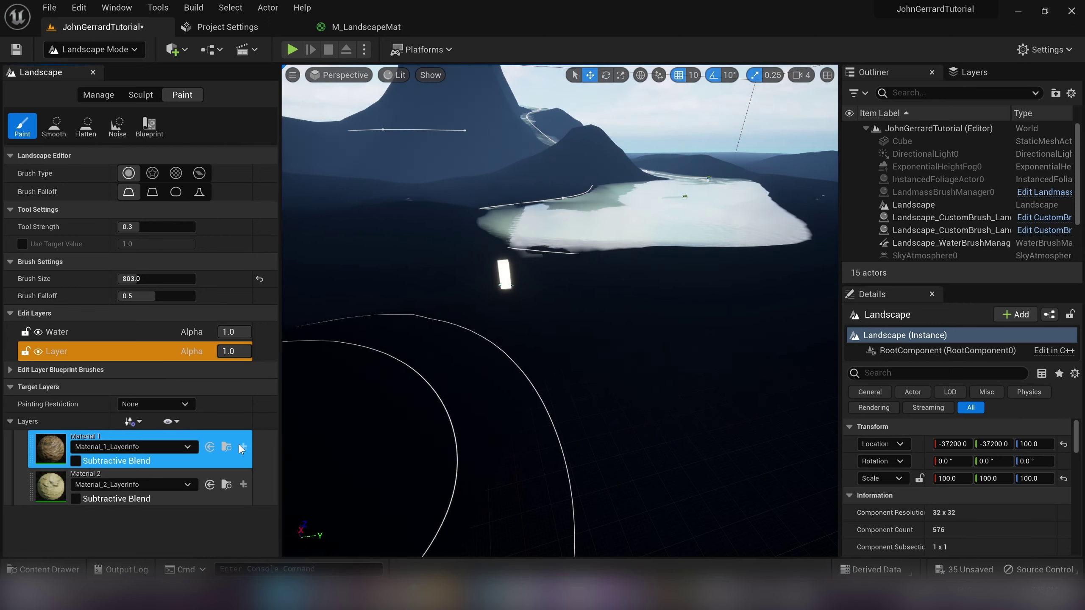
right_click(205, 503)
click(237, 467)
- Rebuild the landscape materials for the Material 1 and Material 2 layers
right_click(235, 464)
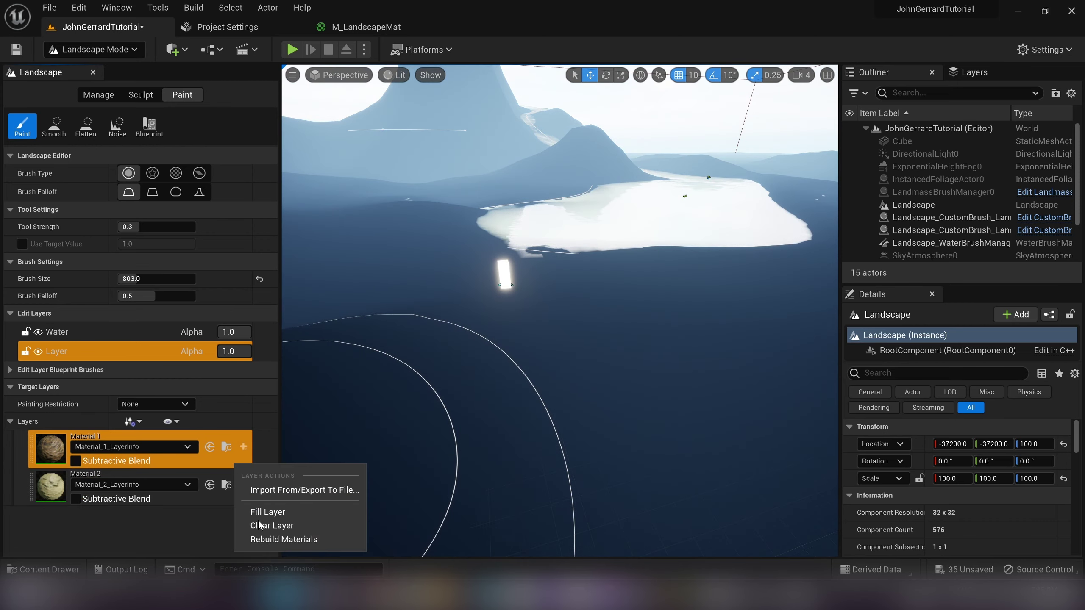
click(260, 539)
right_click(235, 497)
click(256, 484)
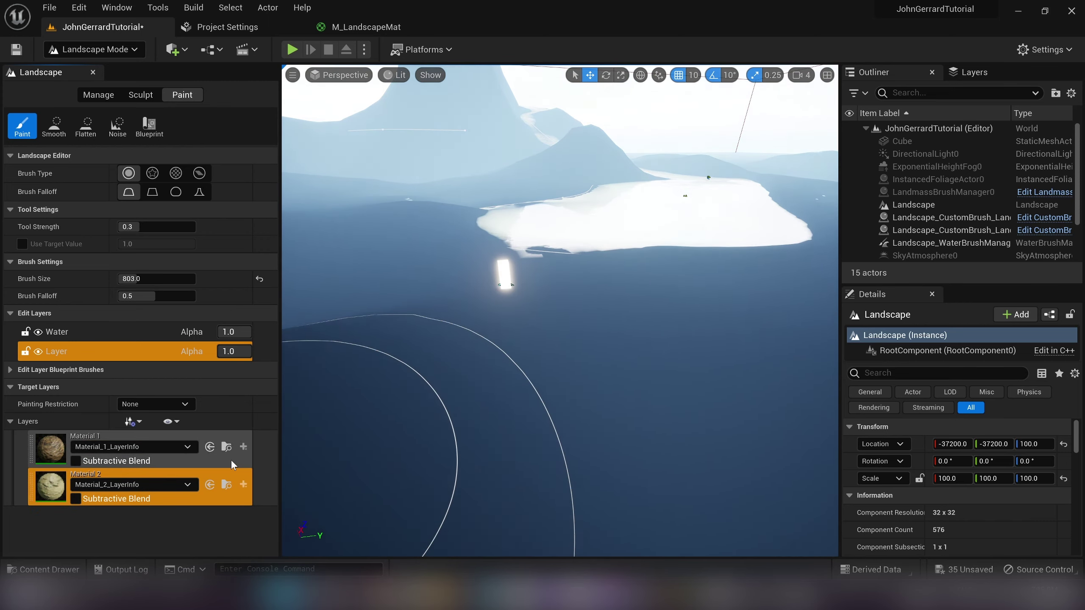
- Fill the landscape with the Material 1 layer, refill it with Material 2, and save the level
click(233, 458)
right_click(235, 458)
click(269, 504)
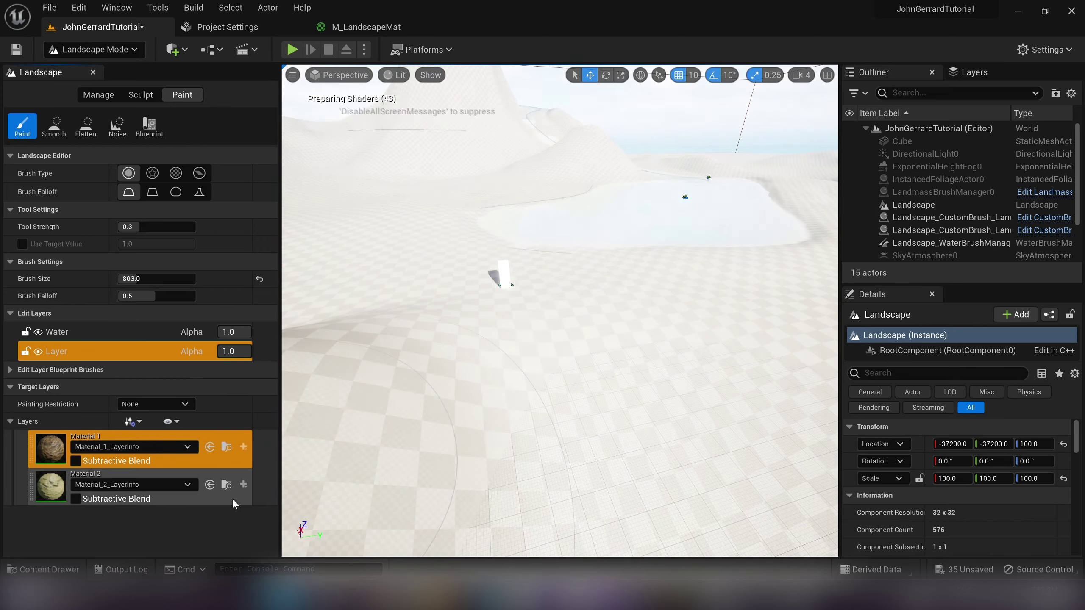
right_click(232, 499)
click(261, 449)
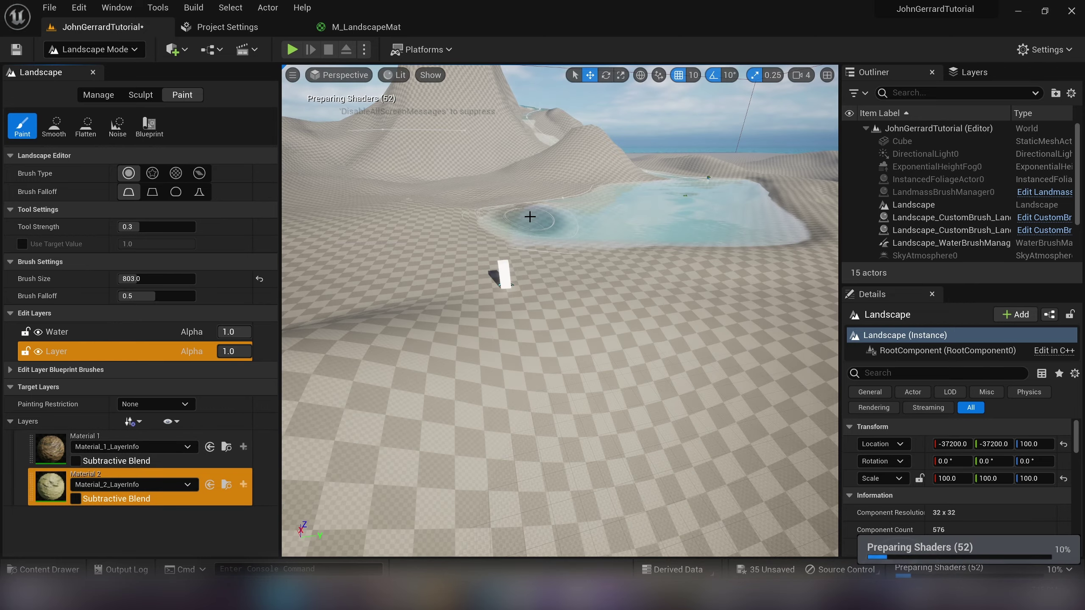
key(ctrl+s)
- Fill the whole landscape with the Material 1 pine needle layer as the base ground
right_drag(551, 193, 538, 171)
key(w)
mouse_move(39, 450)
mouse_down()
mouse_move(37, 501)
mouse_move(30, 446)
mouse_up()
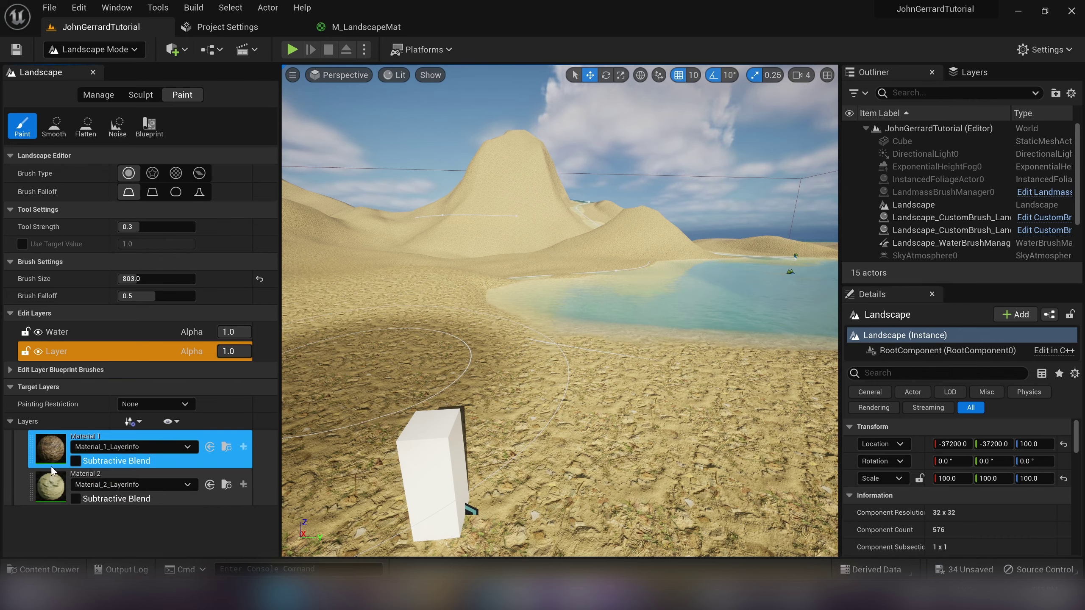
key(w)
right_drag(474, 263, 470, 283)
key(s)
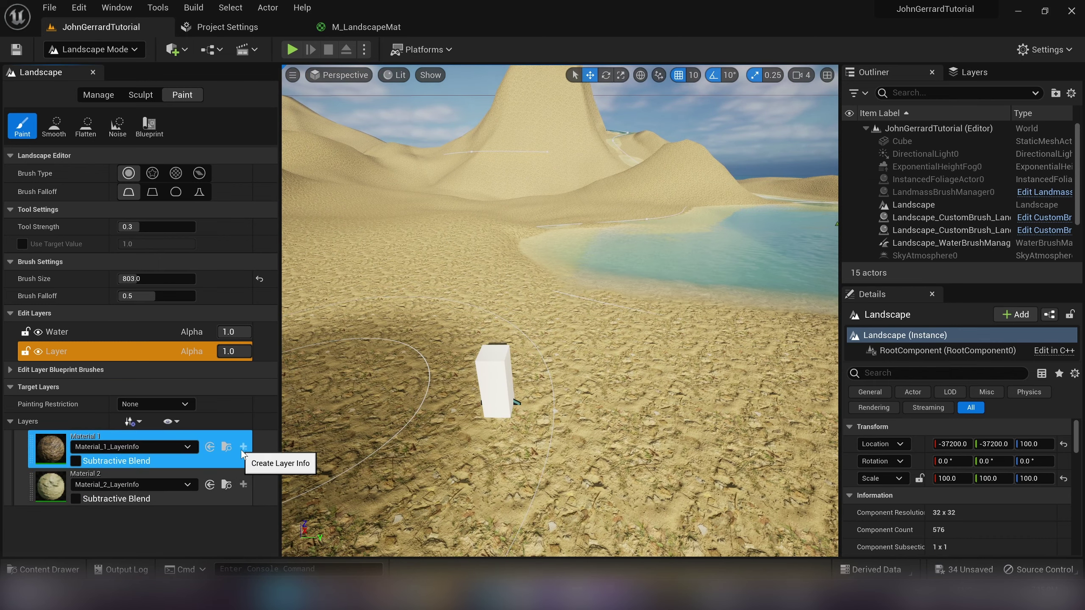
right_click(227, 457)
click(252, 493)
key(s)
right_drag(342, 427, 352, 397)
- Paint a patch of Material 2 on the ground around the white cube beside the lake
click(51, 494)
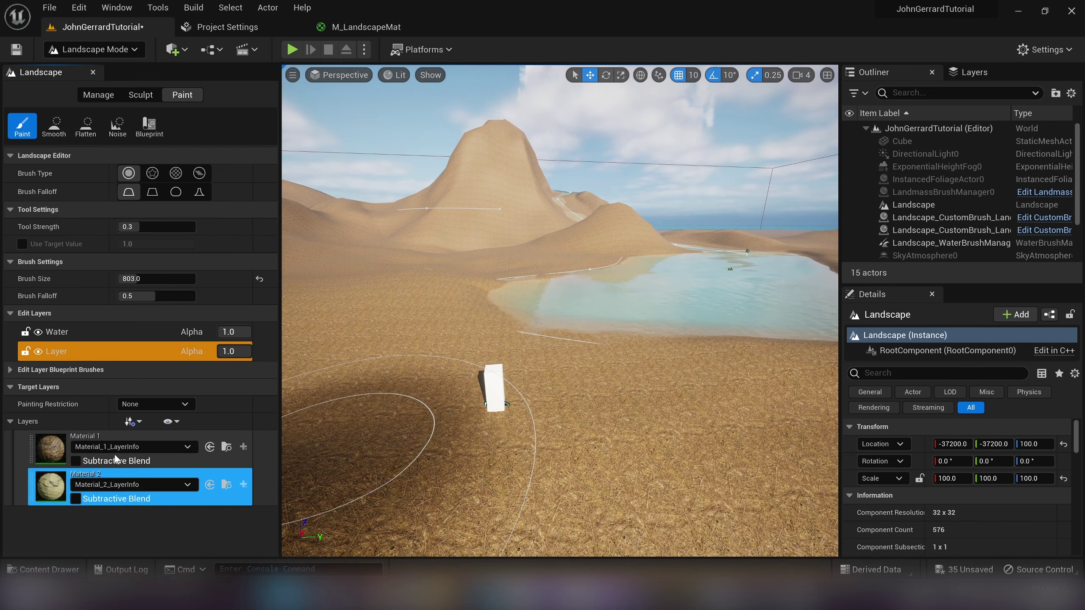
click(516, 357)
mouse_move(622, 257)
right_down()
mouse_move(670, 268)
mouse_move(668, 253)
mouse_move(636, 250)
right_up()
key(s)
key(d)
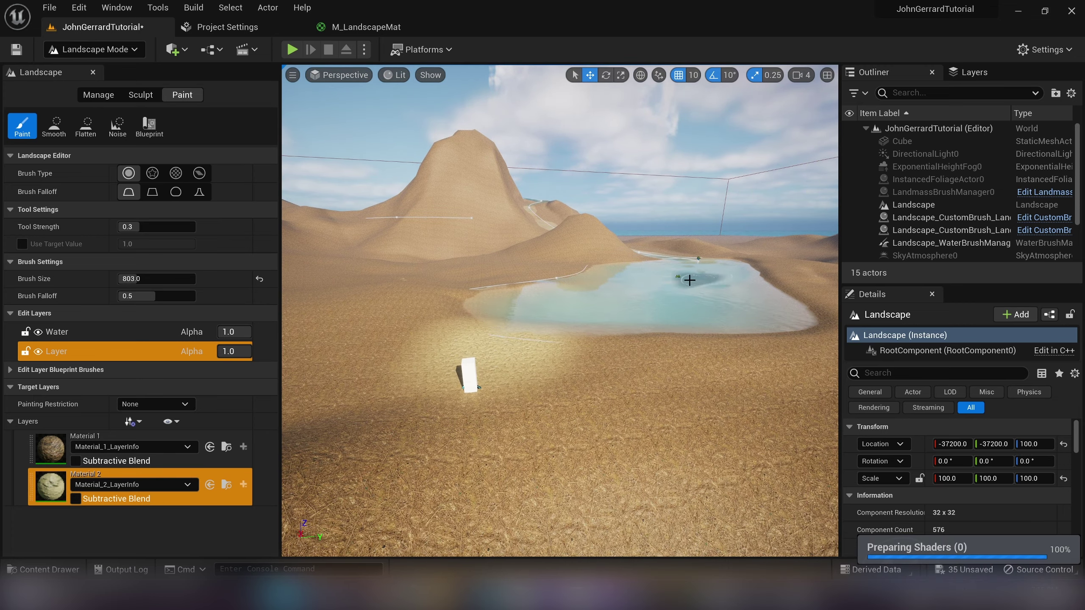
- Examine how the painted Material 2 patch by the lake blends into the surrounding Material 1 ground
key(w)
mouse_move(689, 281)
right_down()
mouse_move(655, 260)
mouse_move(752, 270)
mouse_move(688, 275)
right_up()
key(w)
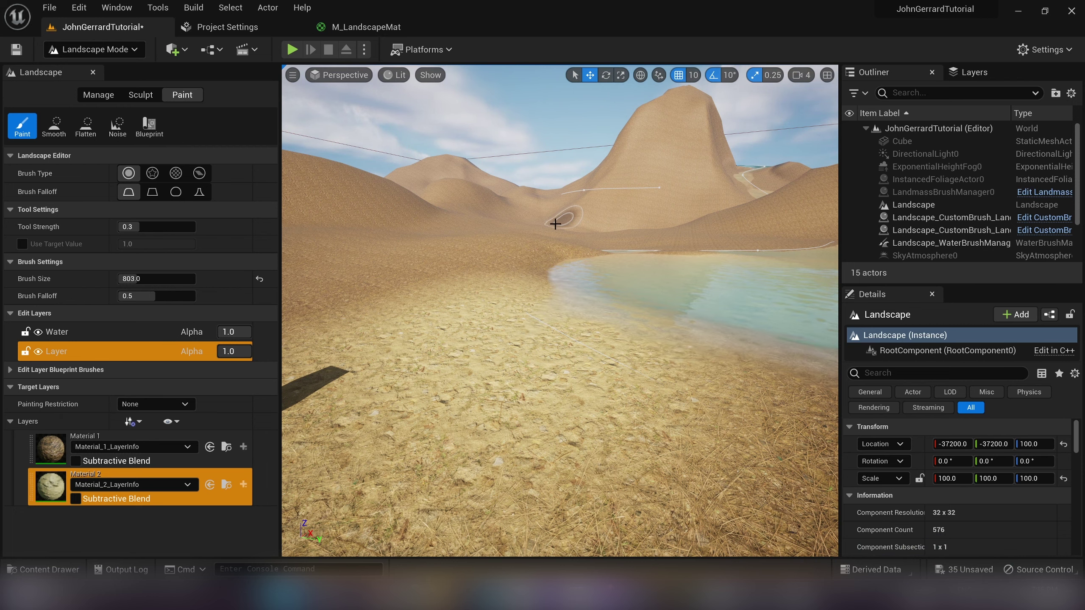
key(s)
right_drag(563, 250, 675, 251)
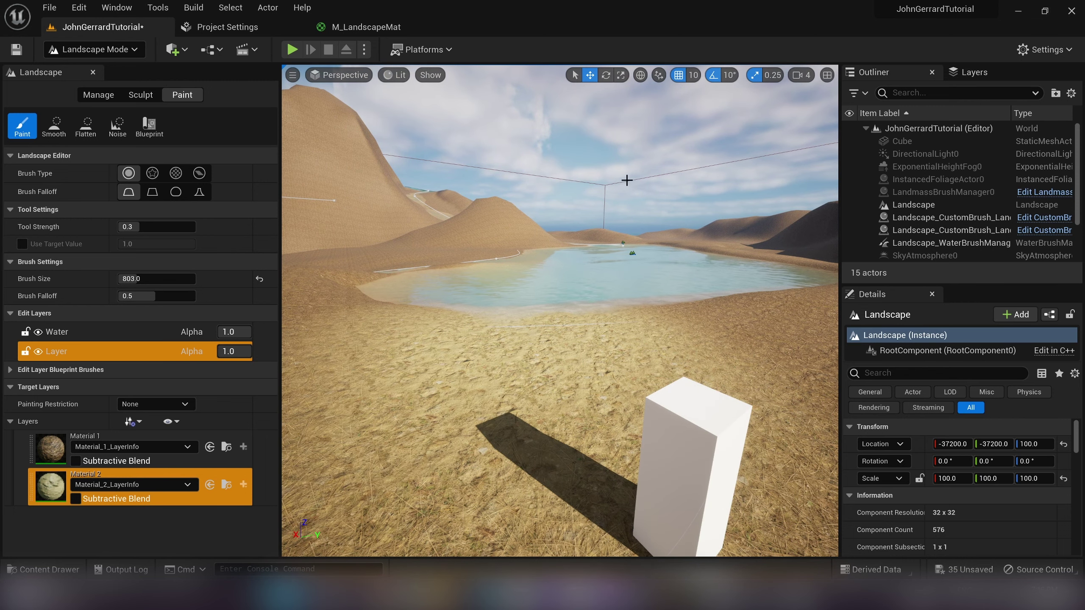
right_drag(625, 179, 625, 165)
click(60, 457)
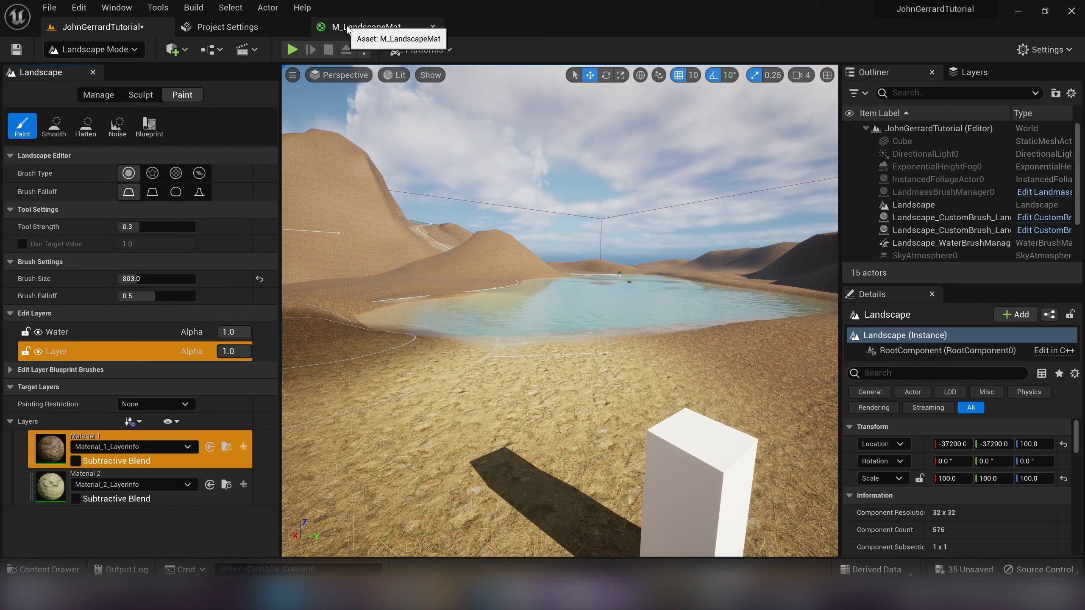
right_click(48, 451)
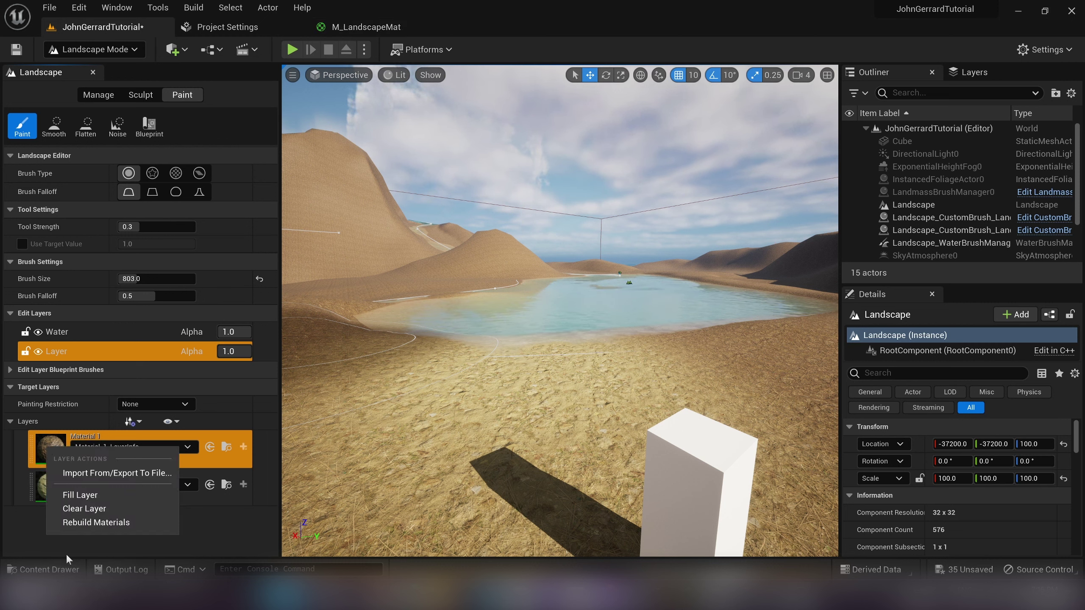
click(213, 529)
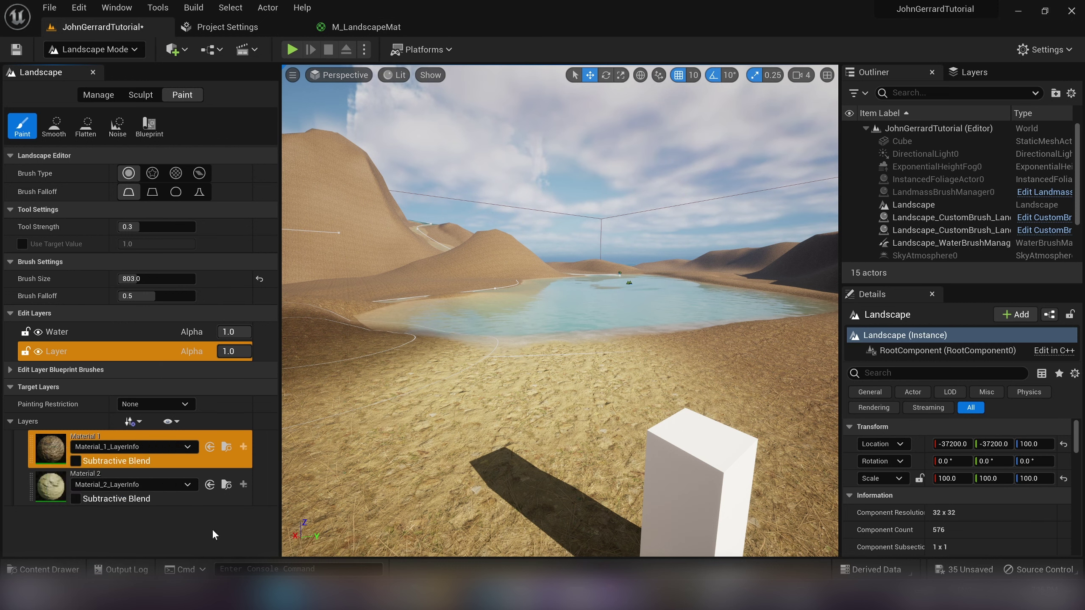
key(w)
mouse_move(432, 380)
right_down()
mouse_move(423, 355)
mouse_move(342, 342)
mouse_move(331, 444)
mouse_move(324, 418)
mouse_move(337, 417)
mouse_move(345, 385)
mouse_move(410, 384)
right_up()
key(s)
key(w)
key(s)
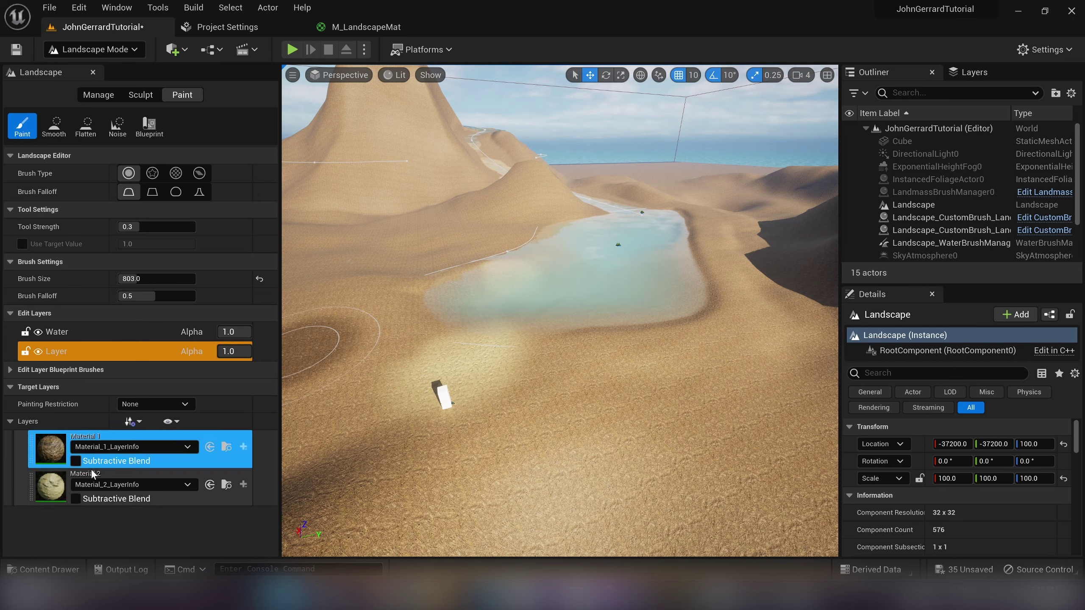
- Paint Material 2 all the way around the lake's shoreline as a sandy border
click(128, 474)
mouse_move(454, 339)
mouse_down()
mouse_move(436, 307)
mouse_move(470, 258)
mouse_up()
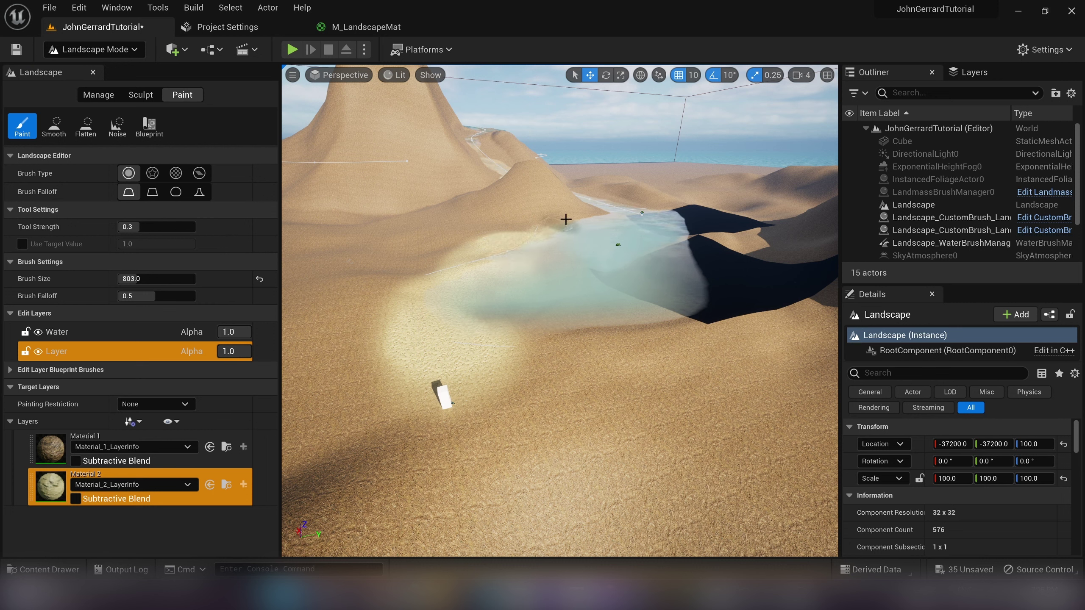
drag(614, 213, 666, 202)
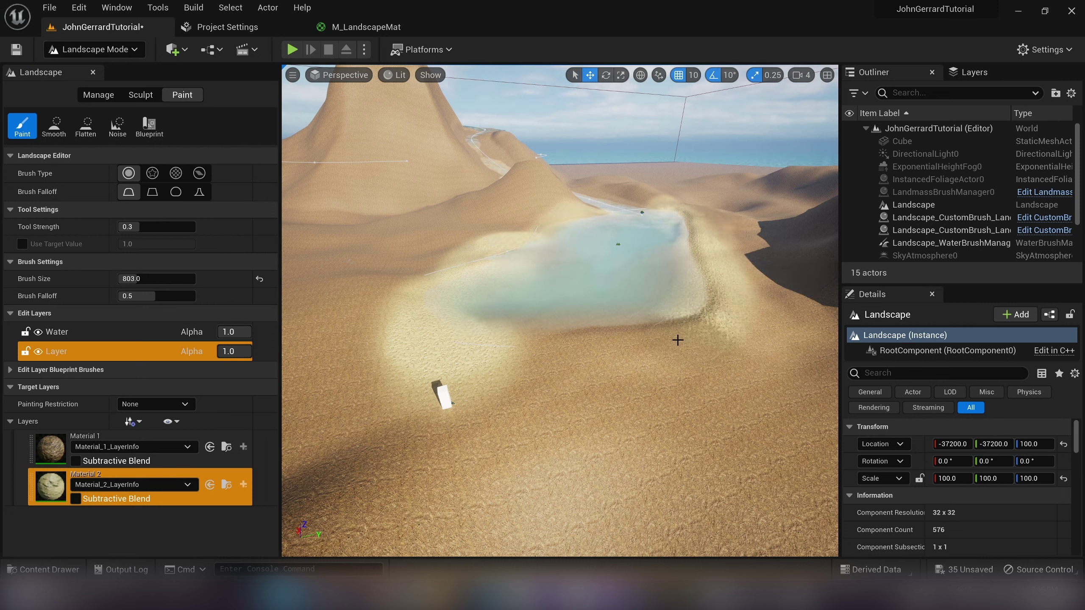
mouse_move(677, 340)
mouse_down()
mouse_move(534, 342)
mouse_move(609, 256)
mouse_up()
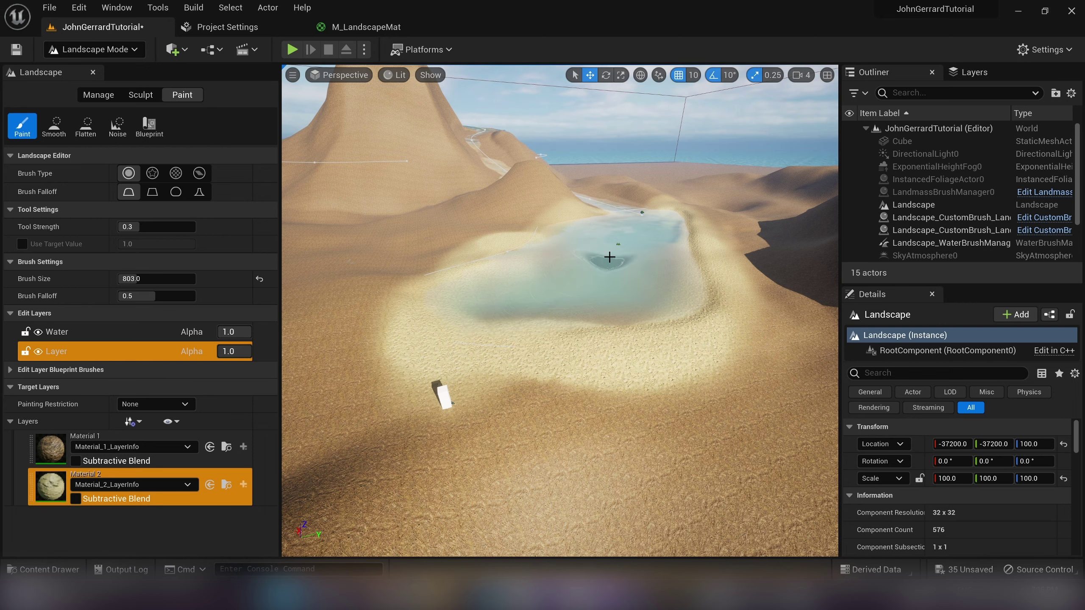
- Paint Material 2 along both banks of the river above the lake with a brush size of 529
mouse_move(635, 207)
right_down()
mouse_move(651, 143)
mouse_move(573, 314)
right_up()
key(w)
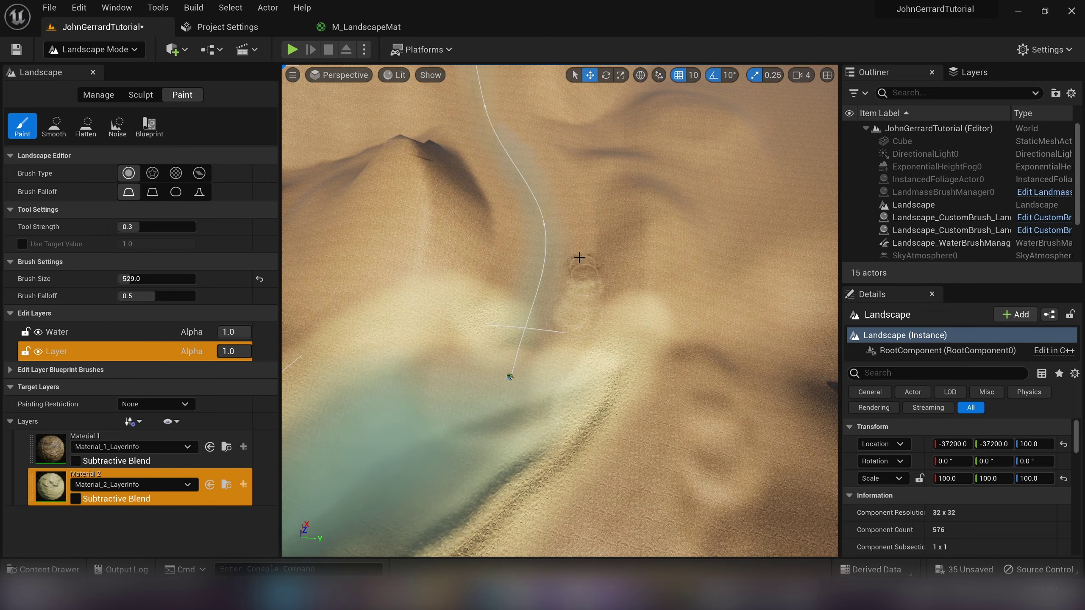
right_drag(504, 98, 498, 66)
key(s)
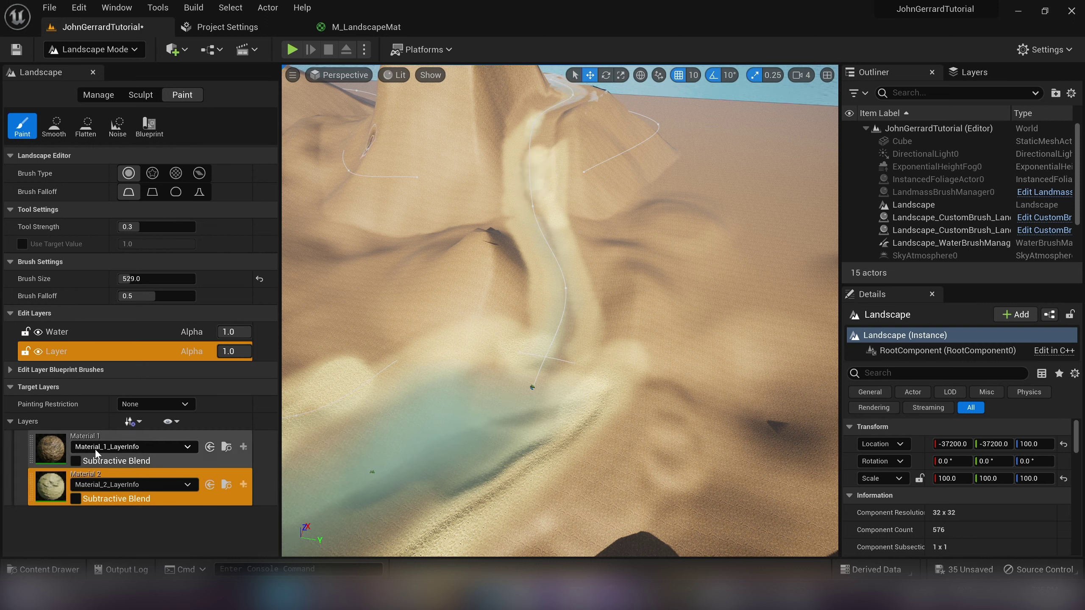
- Paint Material 1 back over part of the upper riverbank
click(34, 465)
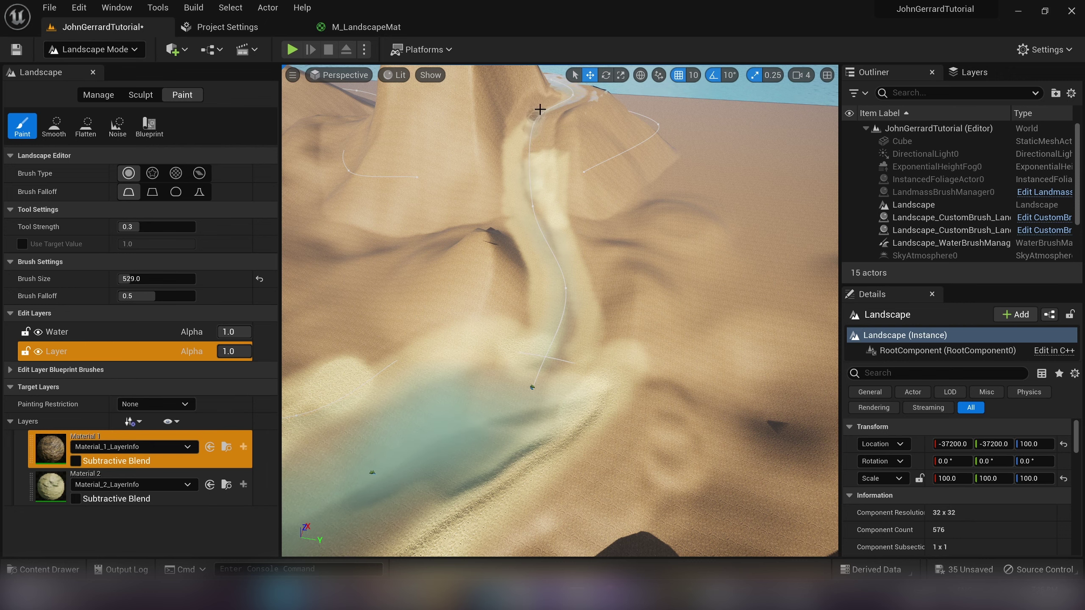
key(s)
right_drag(507, 135, 463, 81)
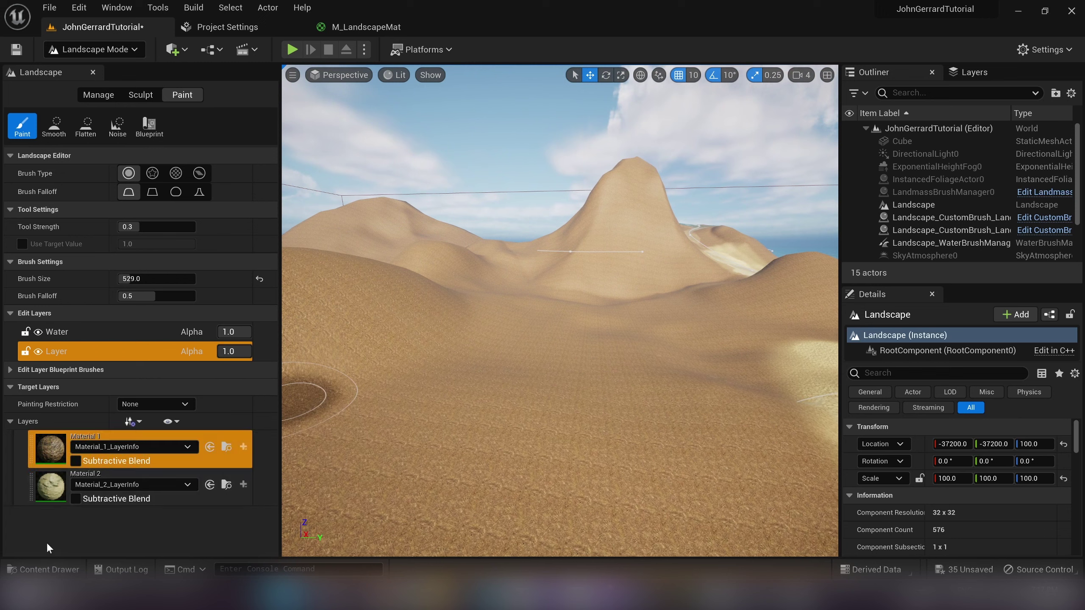
- Set up the Noise paint tool for Material 2 with a brush size of about 1129
click(42, 483)
right_drag(363, 415, 442, 412)
key(s)
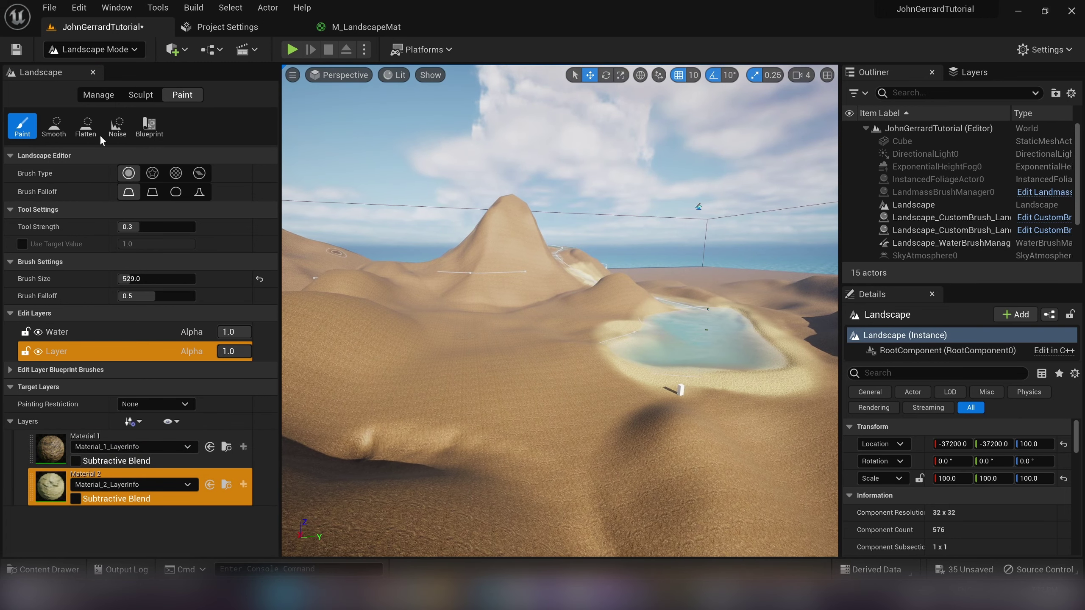
click(119, 131)
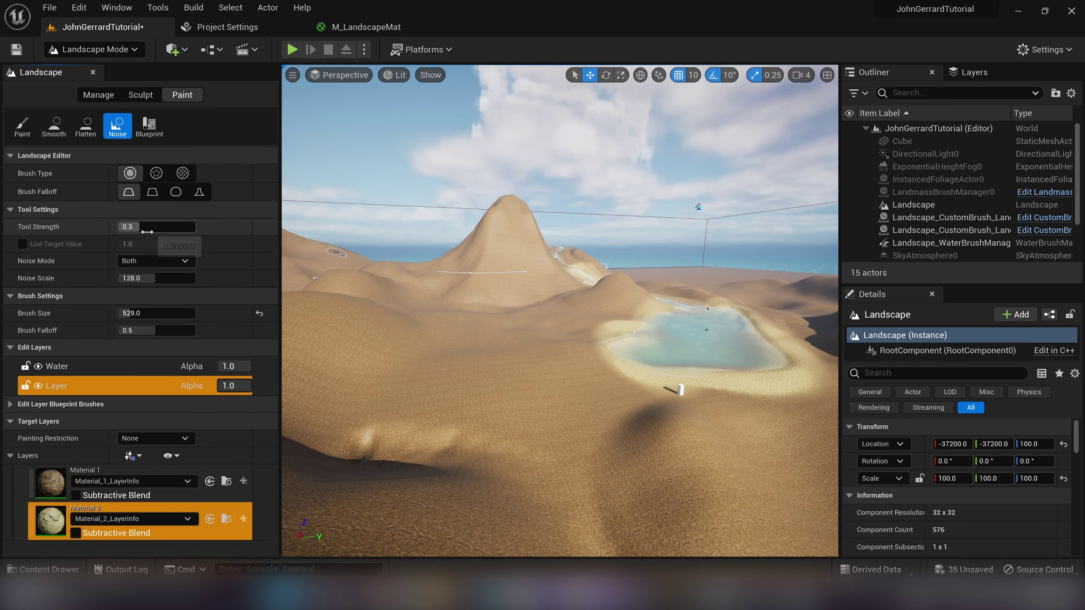
click(193, 382)
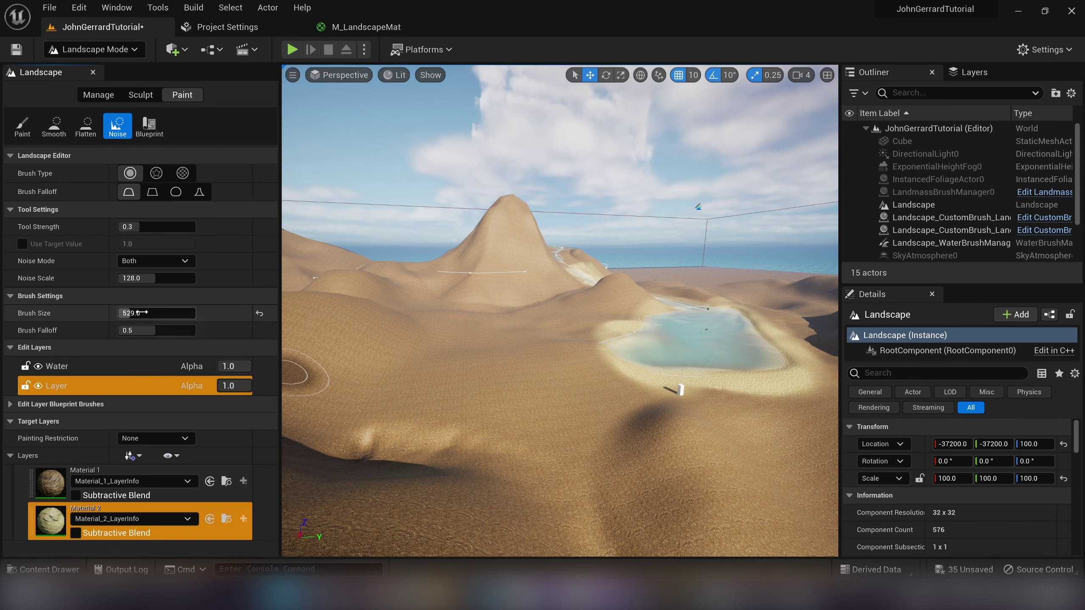
drag(144, 313, 145, 313)
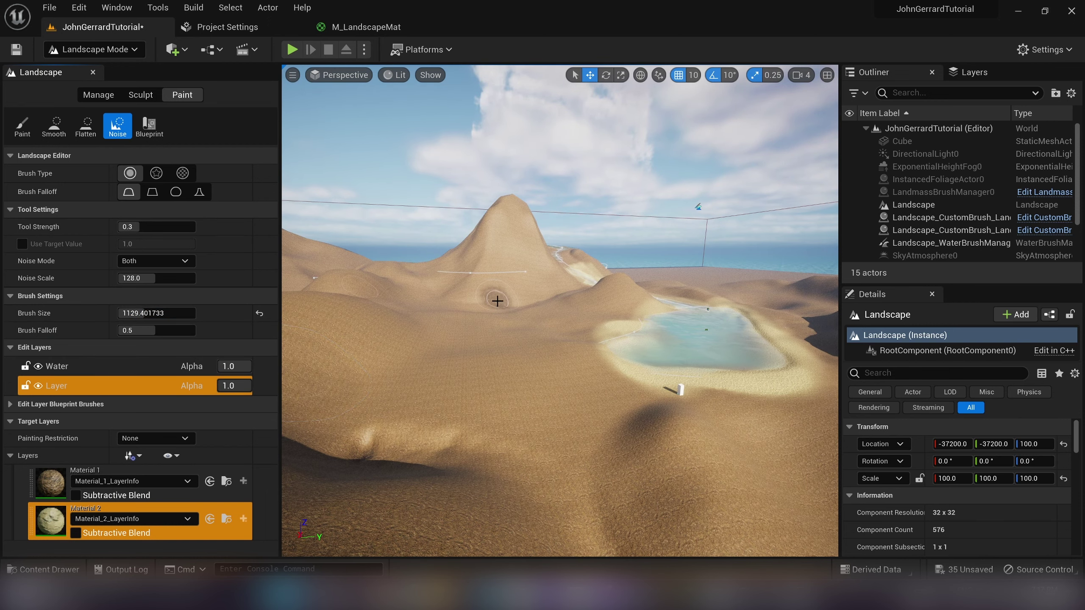
- Replace the first Material 2 noise stroke with softer noise at about 0.04 tool strength across the hills, and save the level
mouse_move(561, 361)
mouse_down()
mouse_move(460, 370)
mouse_move(416, 342)
mouse_up()
key(ctrl+z)
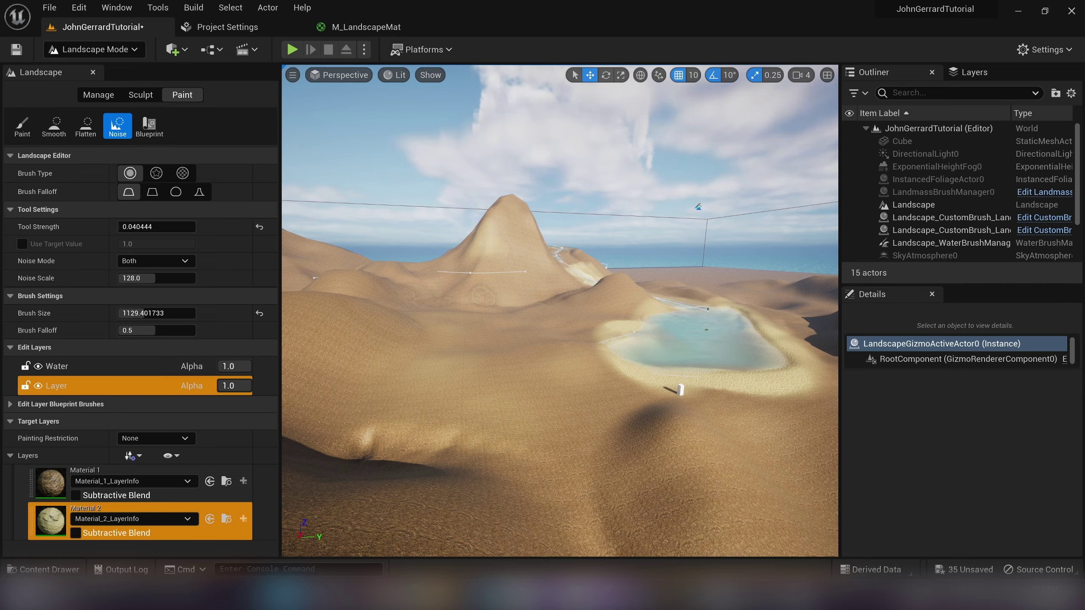
right_drag(483, 296, 491, 350)
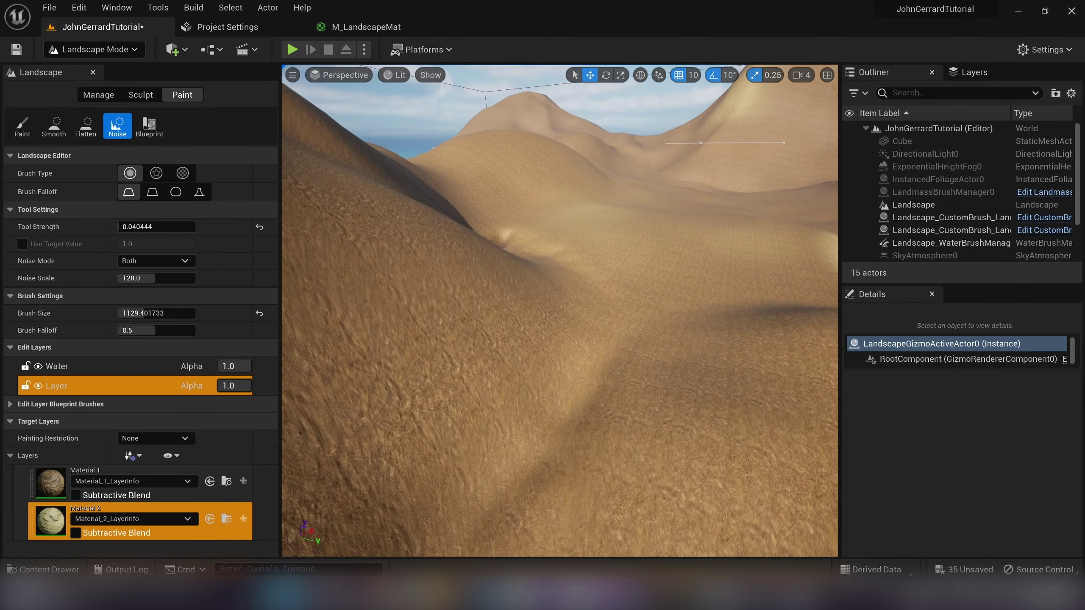
mouse_move(526, 299)
right_down()
mouse_move(515, 291)
mouse_move(339, 320)
right_up()
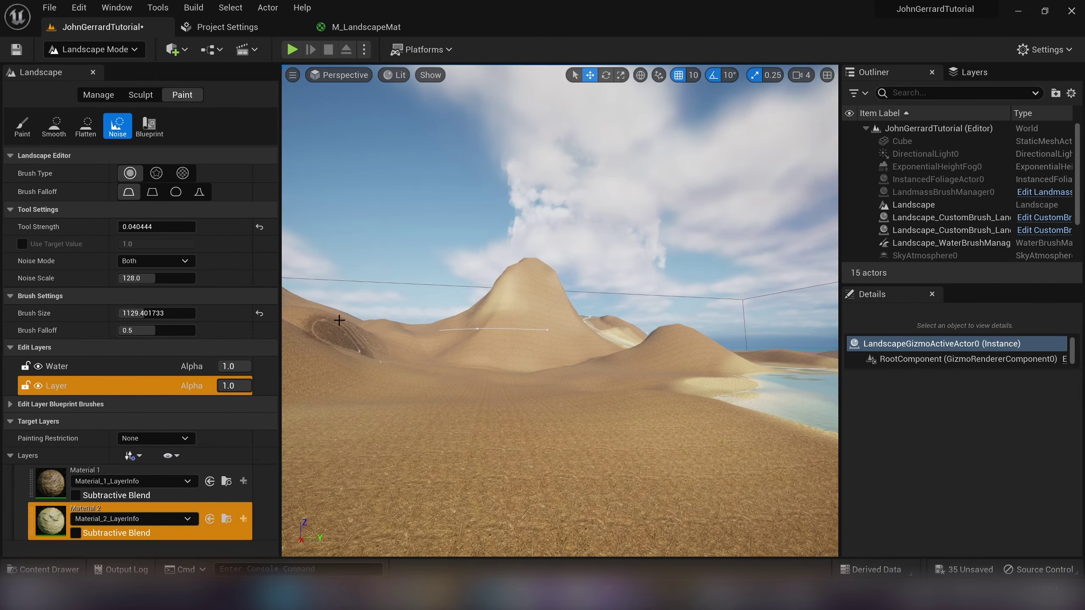
key(ctrl+s)
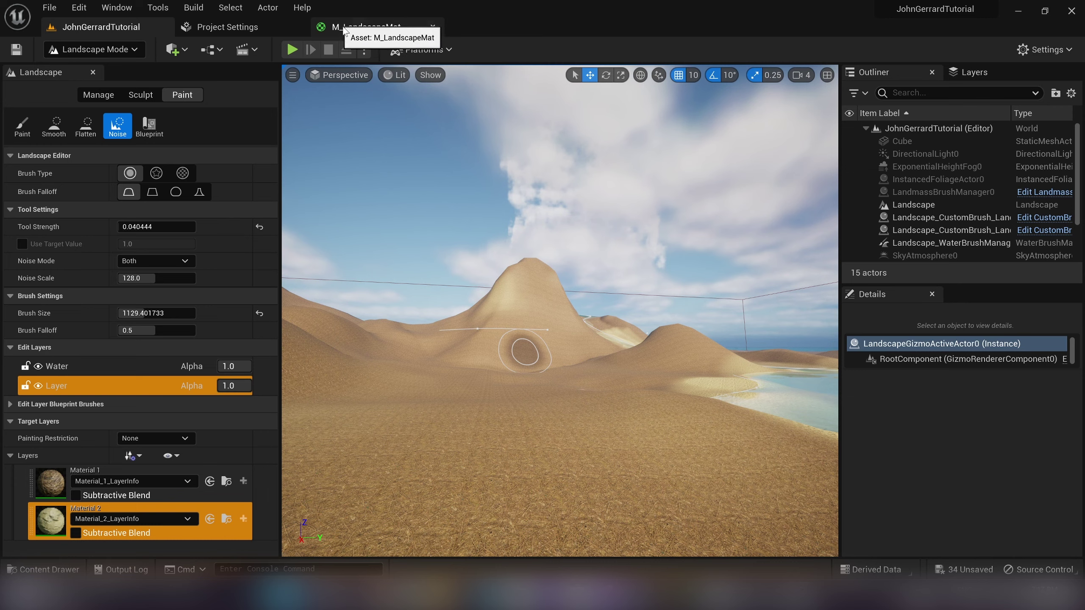
- Open the landscape material instance from the Materials folder for editing
click(341, 28)
click(126, 30)
drag(412, 433, 423, 289)
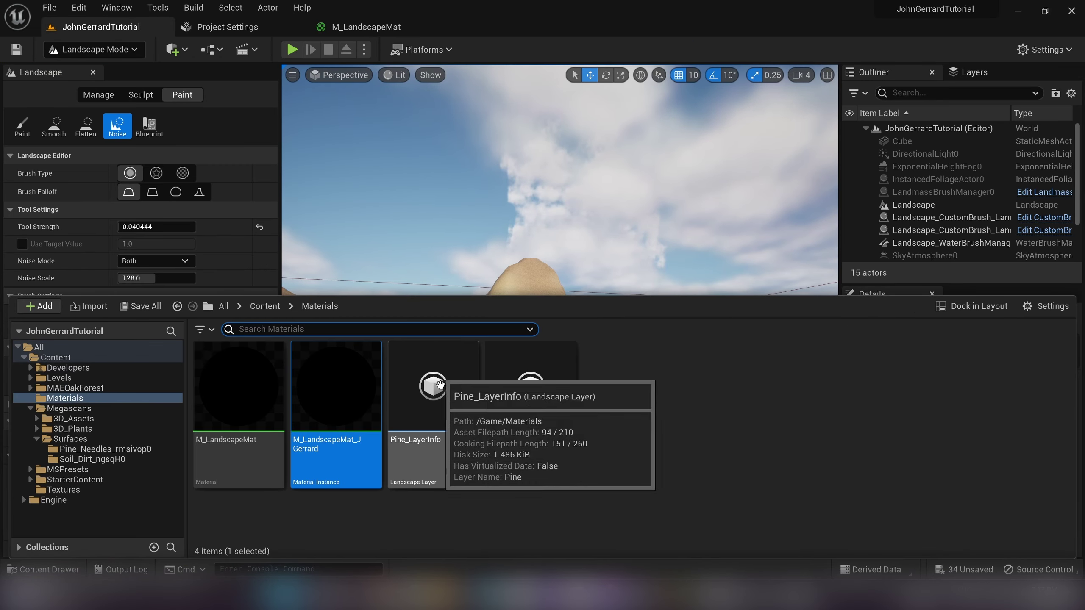
double_click(334, 427)
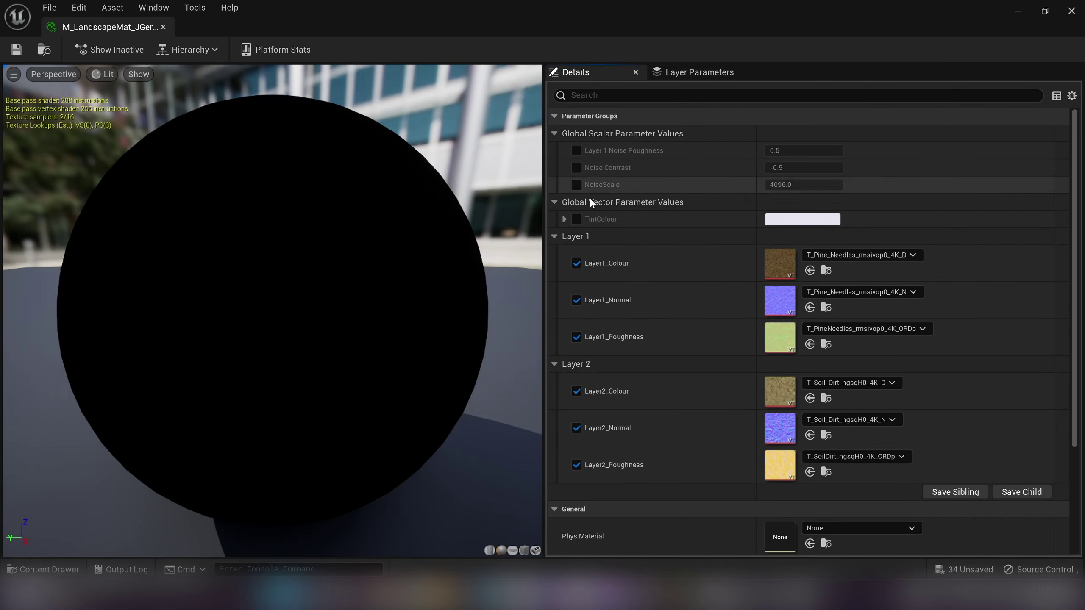
- Override TintColour in the landscape material instance with a darker, slightly more saturated lavender blue, and save the instance
click(577, 219)
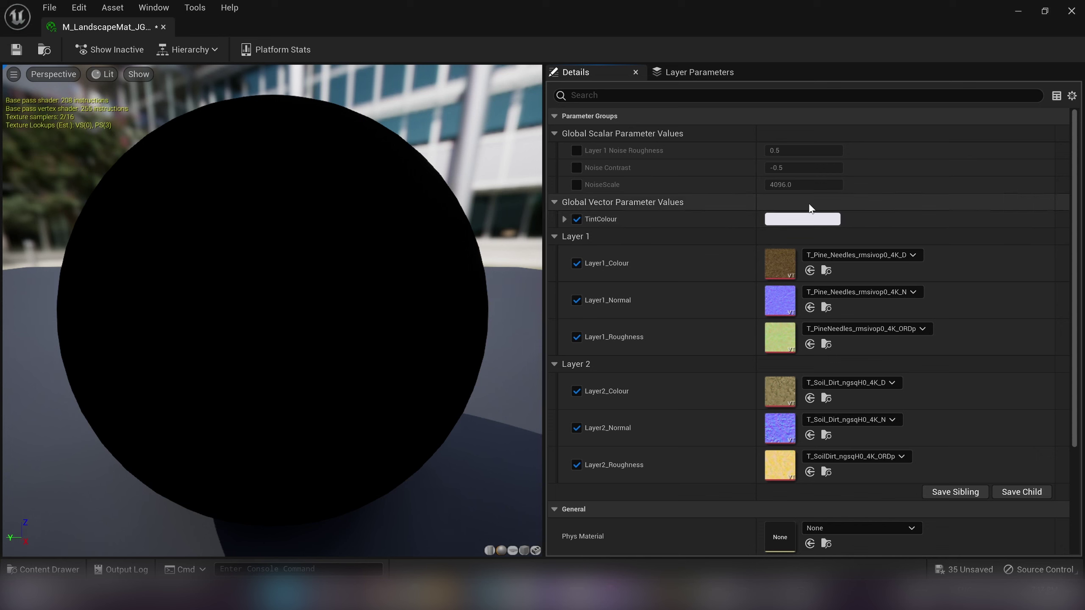
click(796, 220)
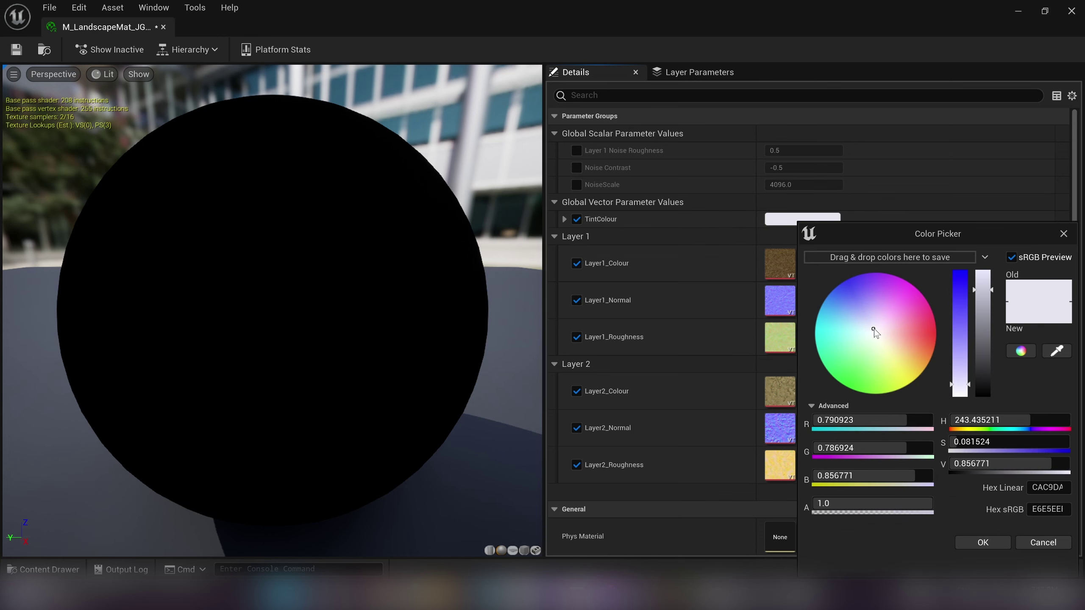
drag(876, 331, 866, 317)
drag(982, 291, 983, 330)
click(982, 542)
key(ctrl+s)
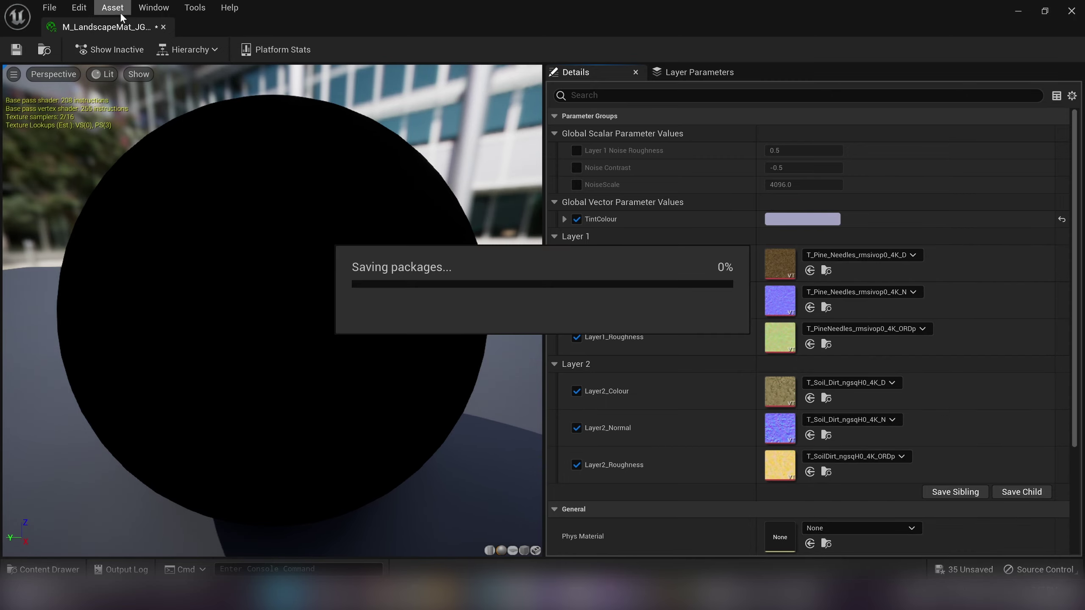
drag(118, 18, 281, 31)
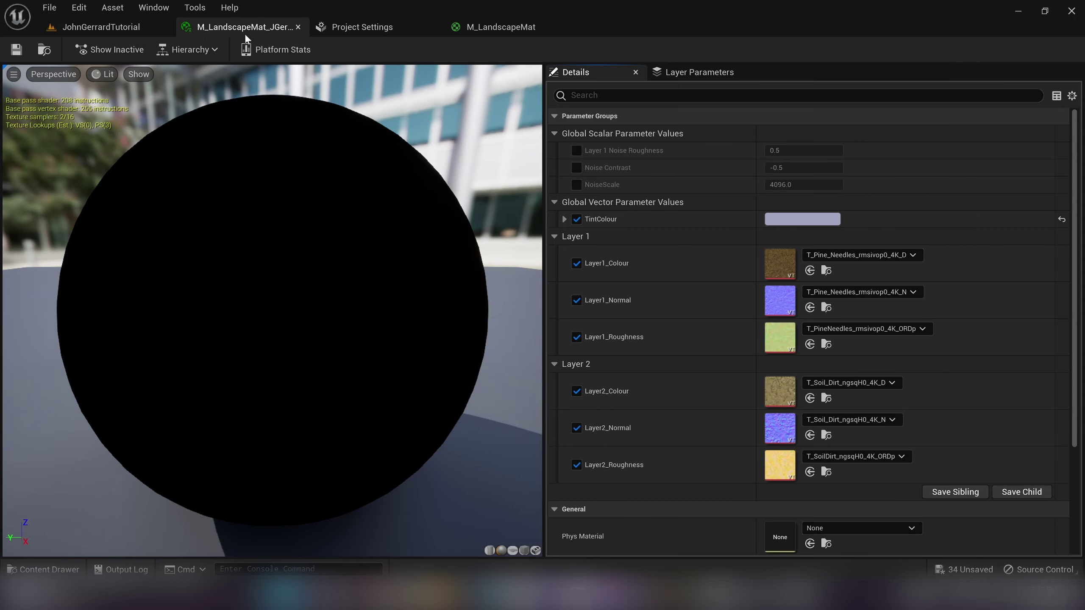
- Return to the level, rebuild the landscape's material instances from Material 1, and inspect the tinted terrain
click(144, 35)
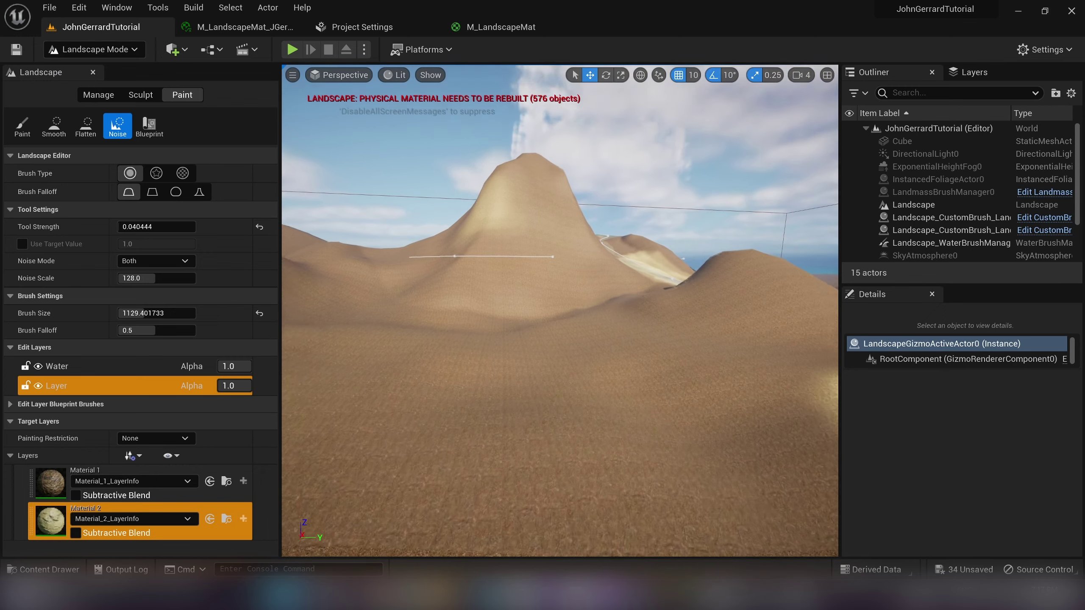
right_drag(554, 242, 628, 265)
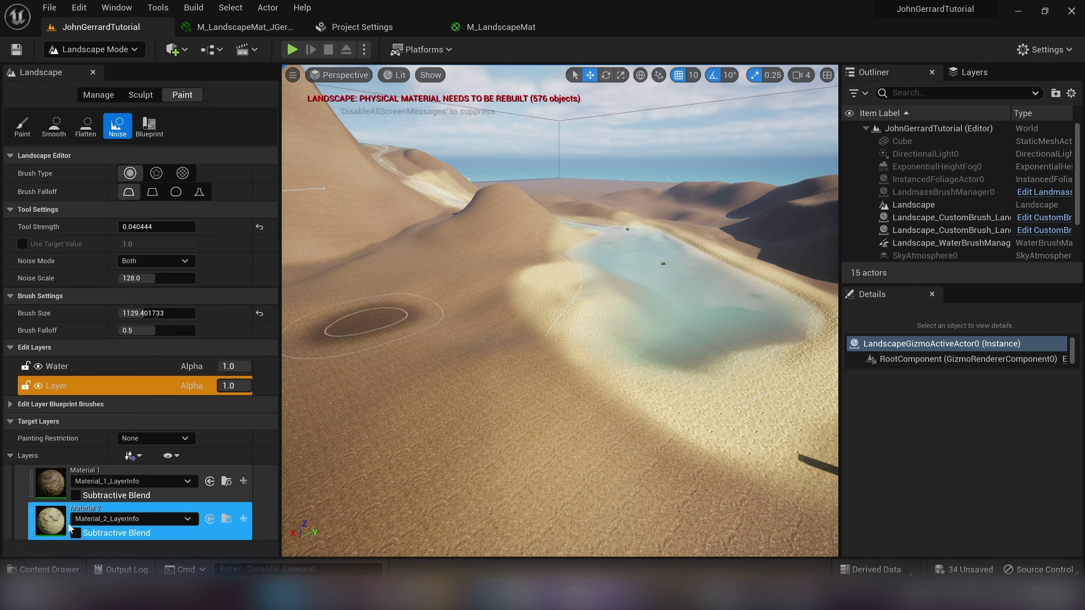
right_click(41, 485)
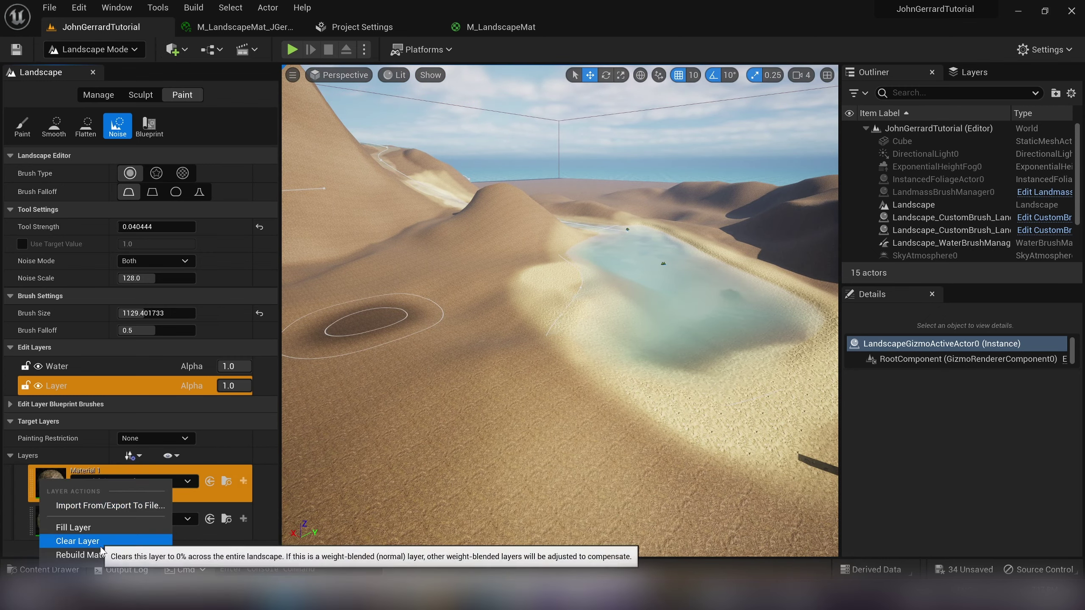
click(97, 557)
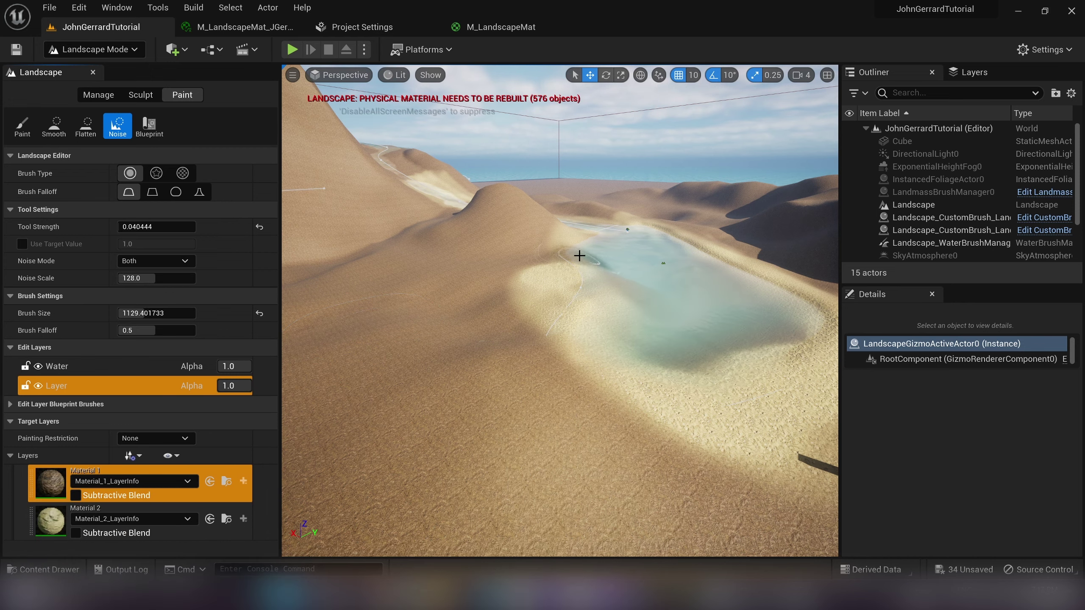
right_drag(579, 252, 514, 240)
right_drag(603, 251, 604, 203)
key(s)
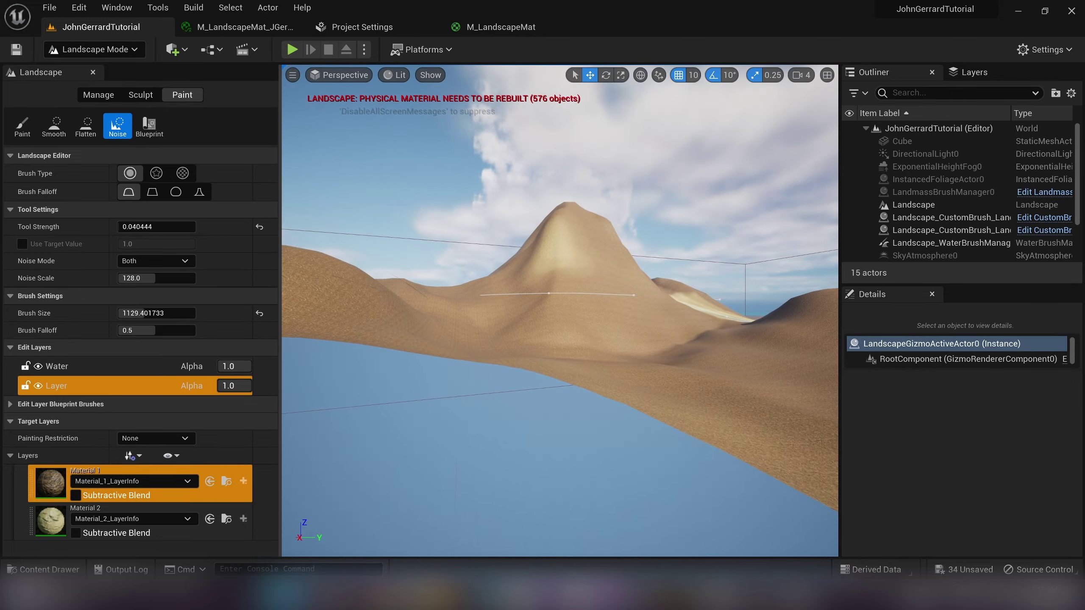
- Enable the Layer 1 Noise Roughness, Noise Contrast and NoiseScale overrides, set Noise Contrast to 0.5, and inspect the hills
click(502, 27)
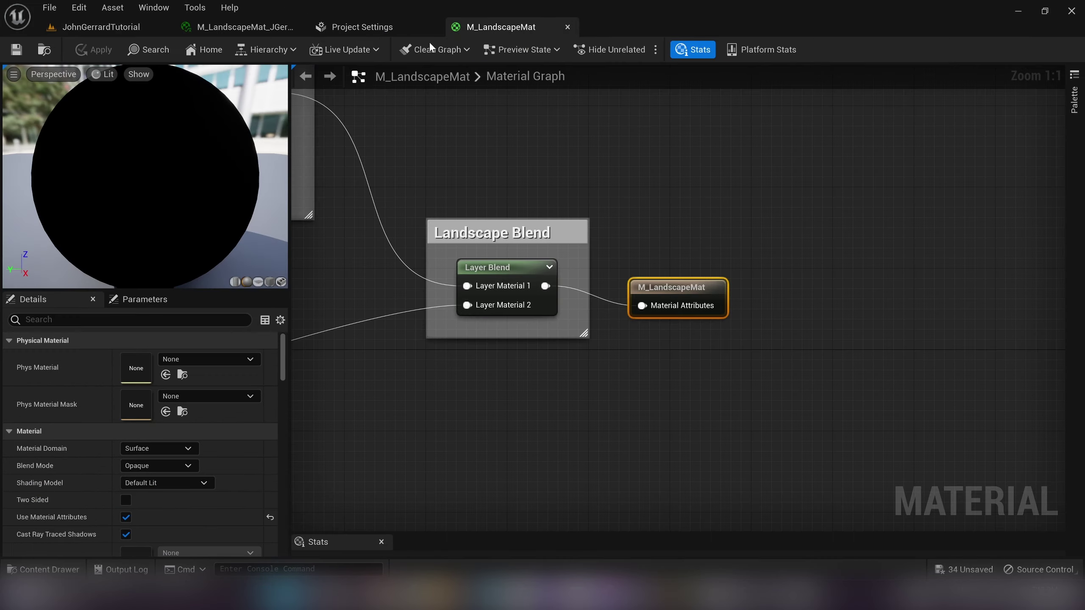
click(247, 30)
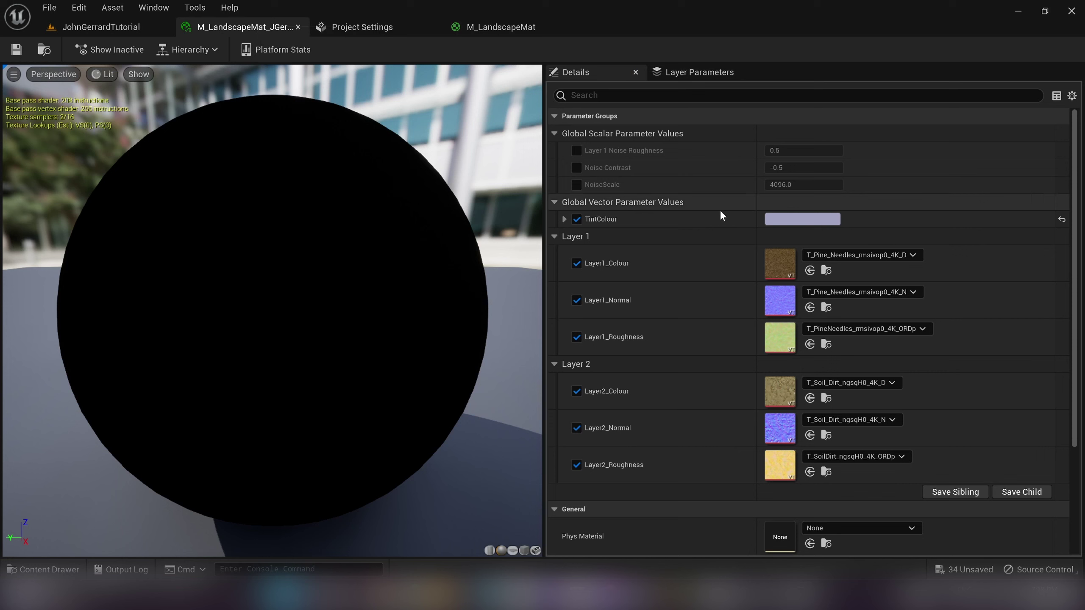
click(573, 170)
click(573, 184)
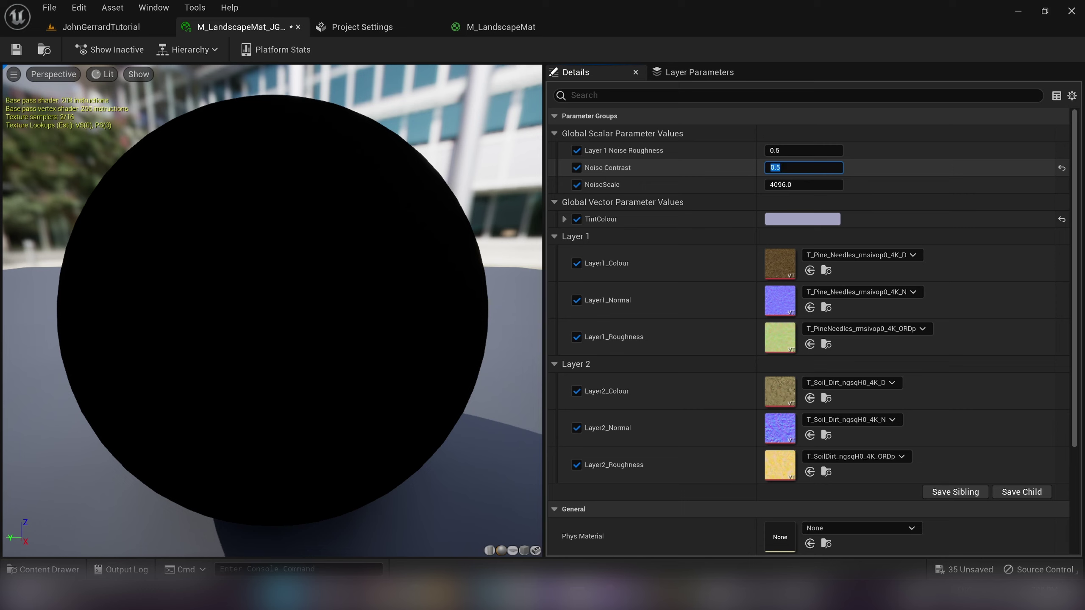
click(132, 28)
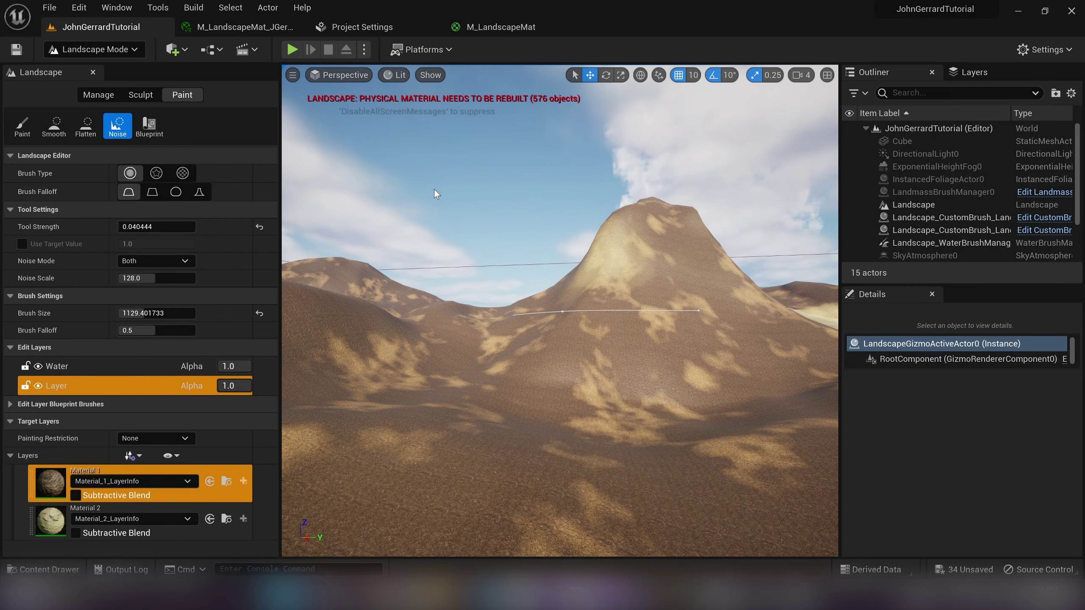
right_drag(691, 367, 1003, 399)
key(w)
key(a)
key(d)
key(w)
right_drag(530, 133, 403, 64)
- Set the material instance's Noise Contrast to 0.0 and check the effect on the landscape
click(487, 26)
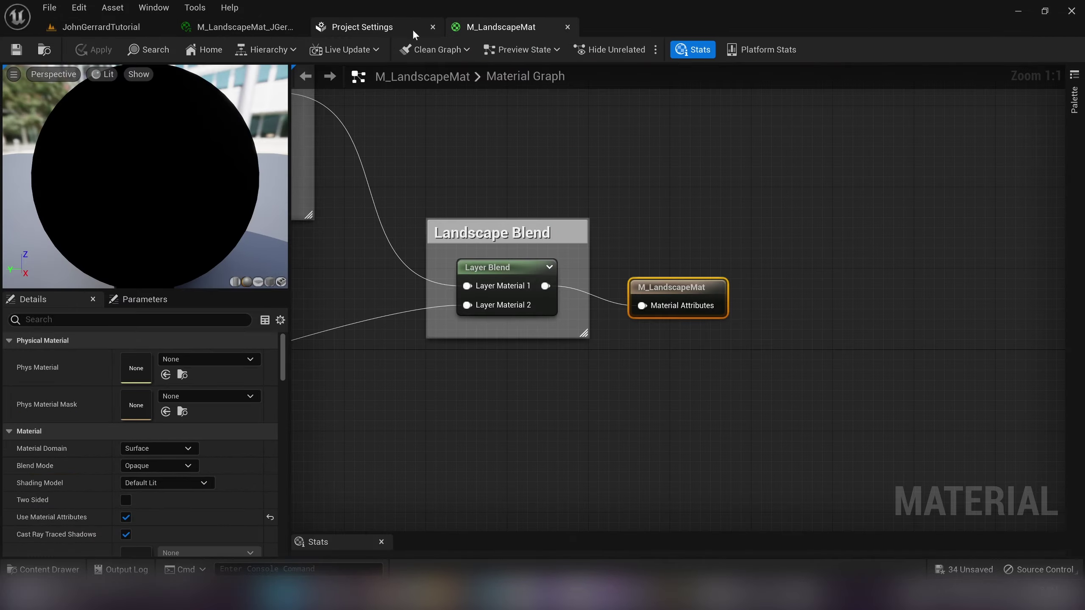
click(363, 27)
click(243, 28)
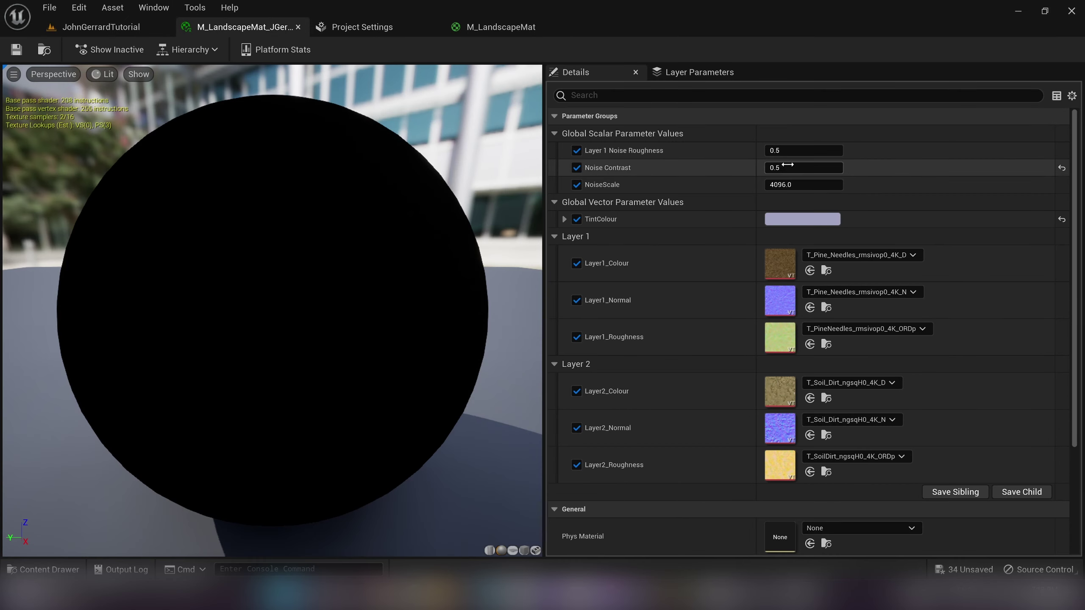
click(818, 163)
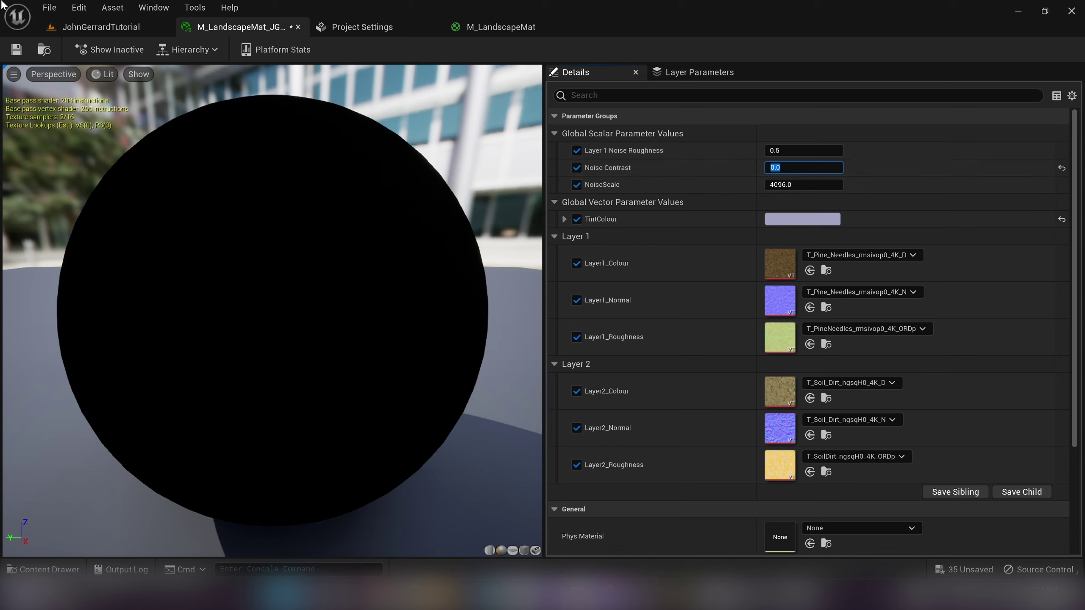
click(117, 28)
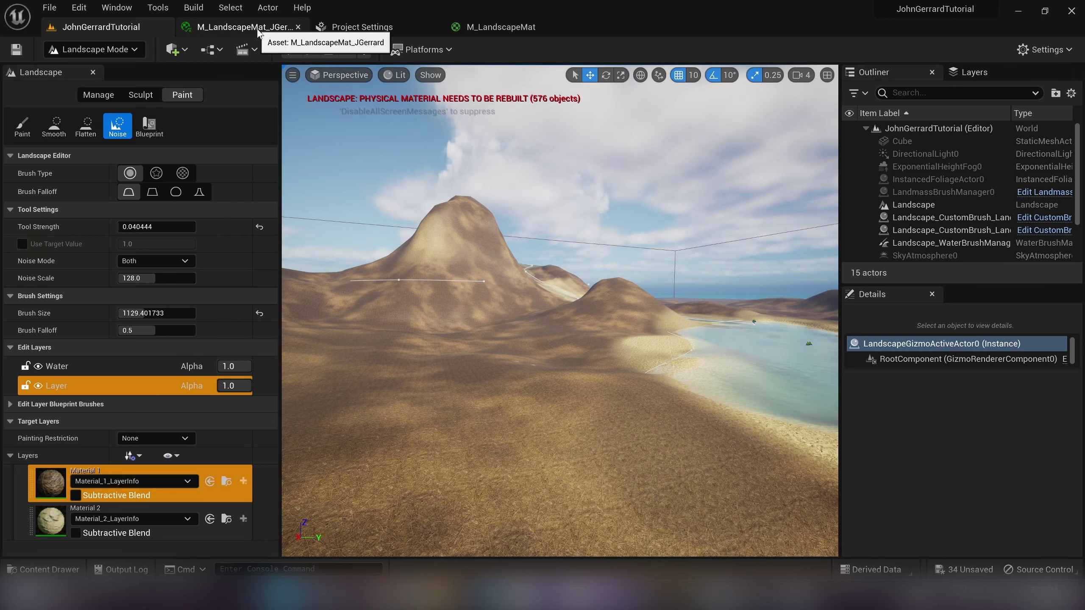
- Set the material instance's Noise Contrast to -0.5
click(273, 27)
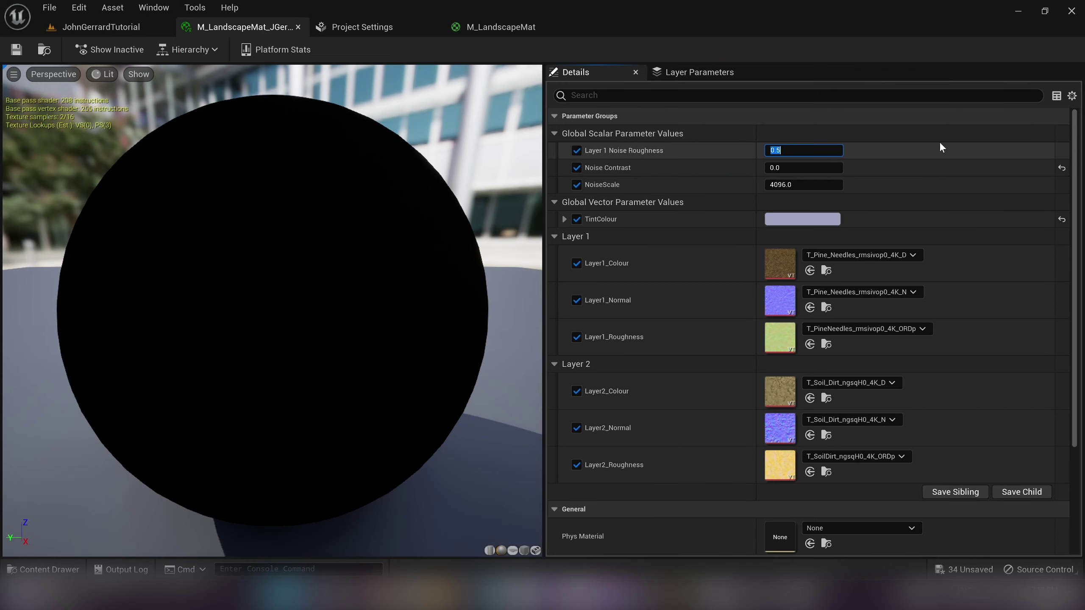
key(Tab)
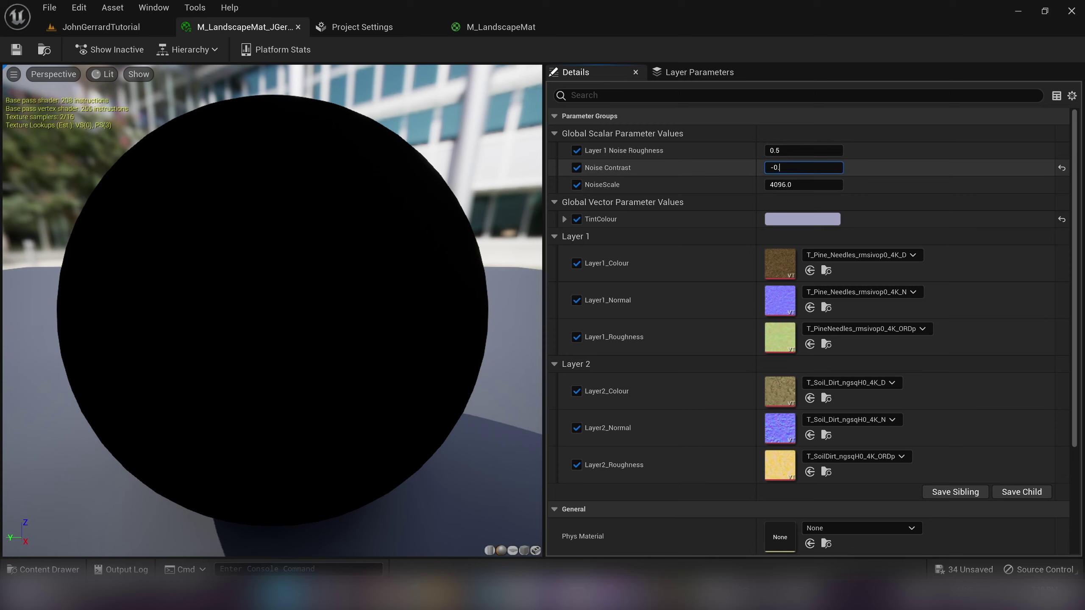
key(Return)
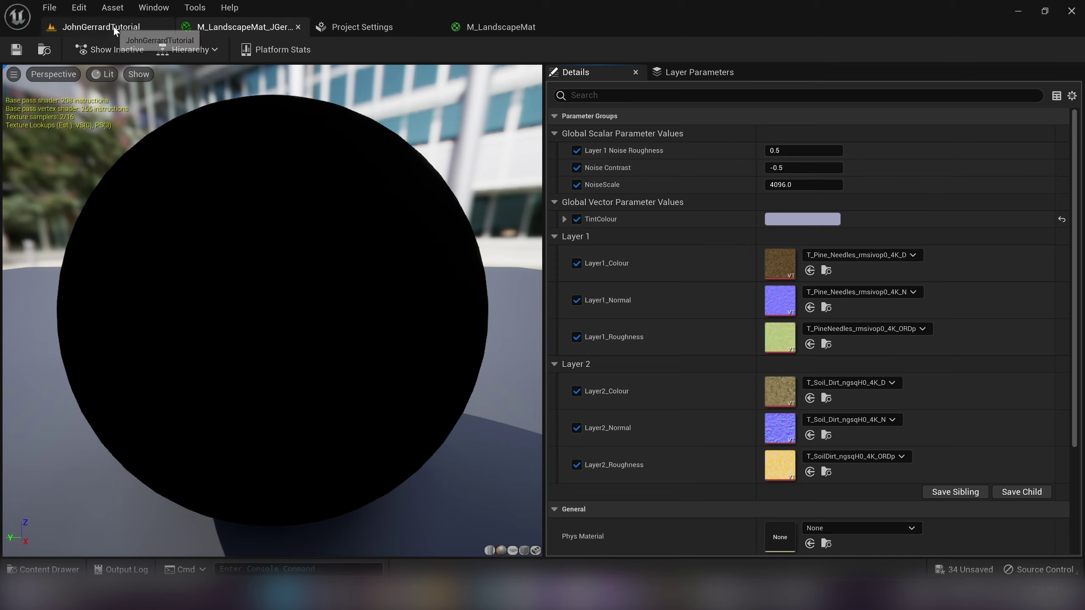
- Examine the noise blend across the hills and the lake shore near the white cube
click(113, 28)
key(w)
right_drag(559, 310, 512, 350)
key(w)
right_drag(504, 214, 744, 321)
right_click(874, 291)
text(w)
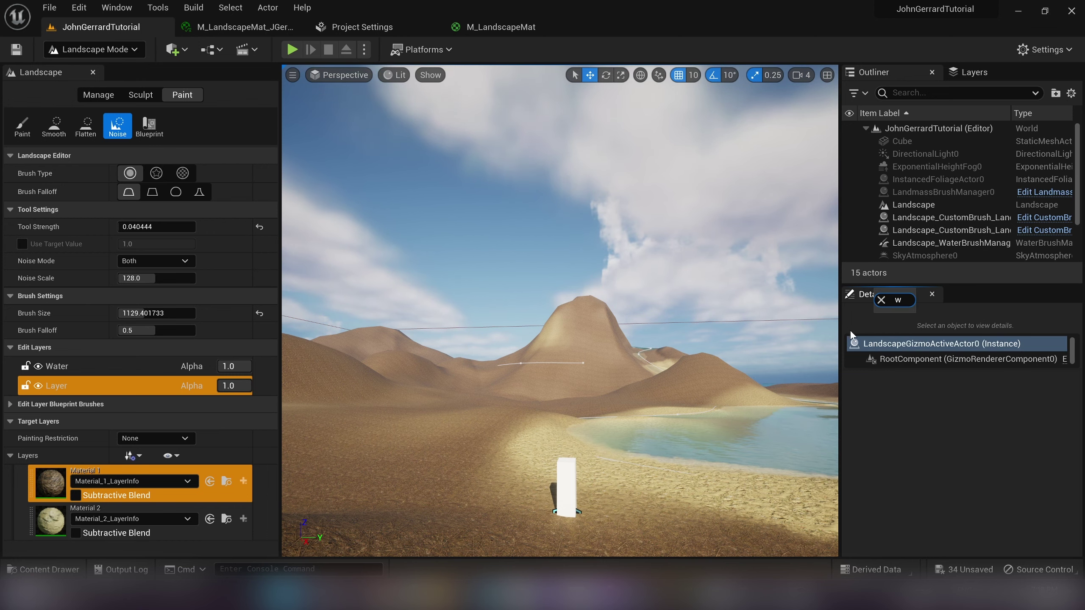
mouse_move(853, 336)
right_down()
mouse_move(856, 363)
mouse_move(862, 353)
right_up()
right_click(887, 301)
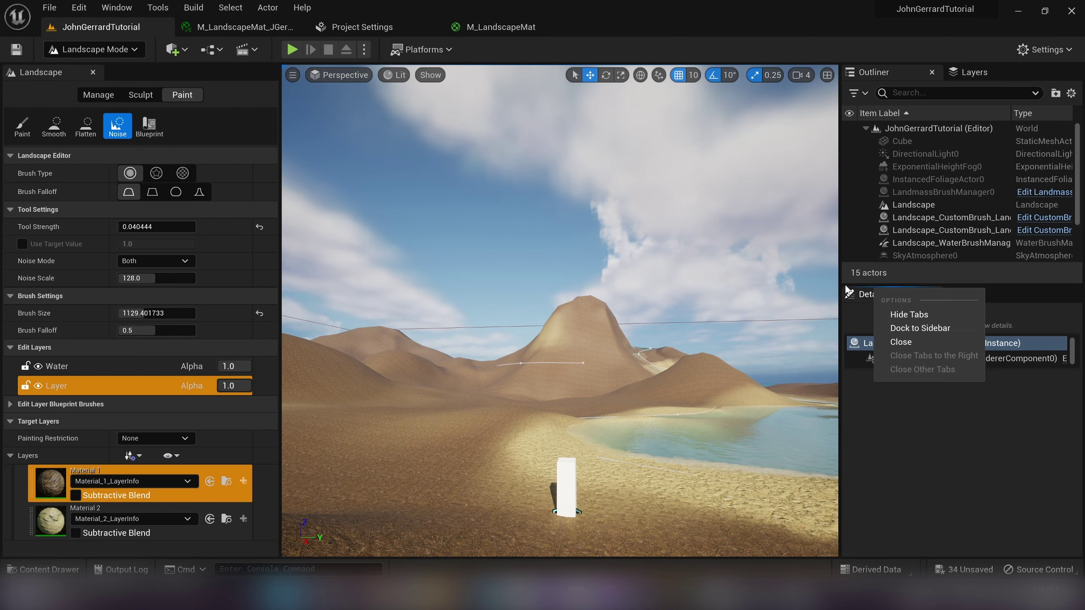
- Set the Mapping Scale of the LandscapeCoords node in M_LandscapeMat's Control Tiling group to 4
click(226, 26)
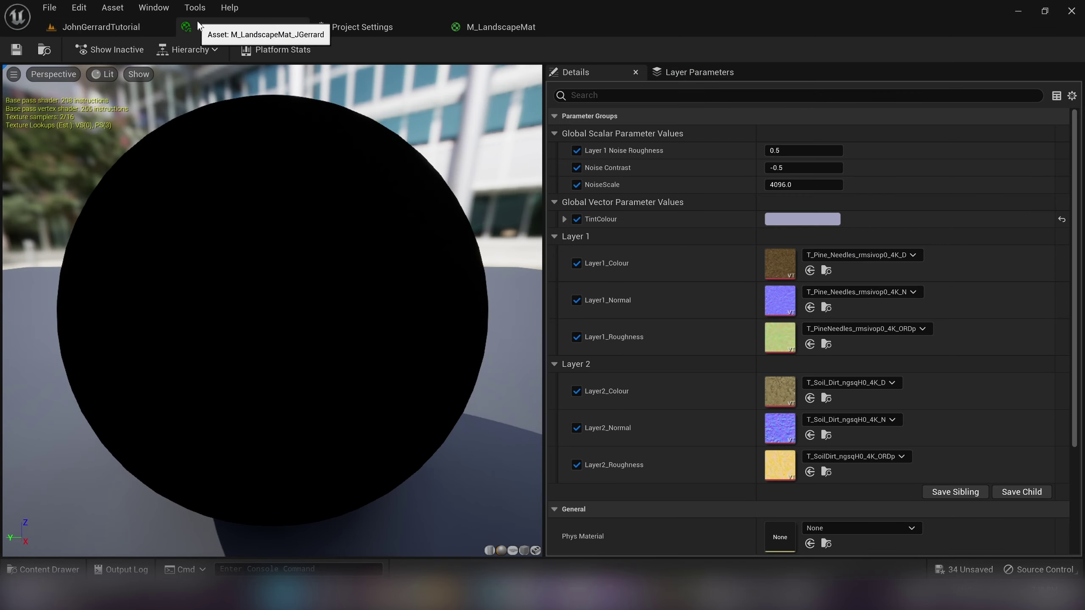
click(509, 31)
right_drag(441, 172, 763, 224)
scroll(561, 275, down, 5)
right_drag(307, 312, 660, 317)
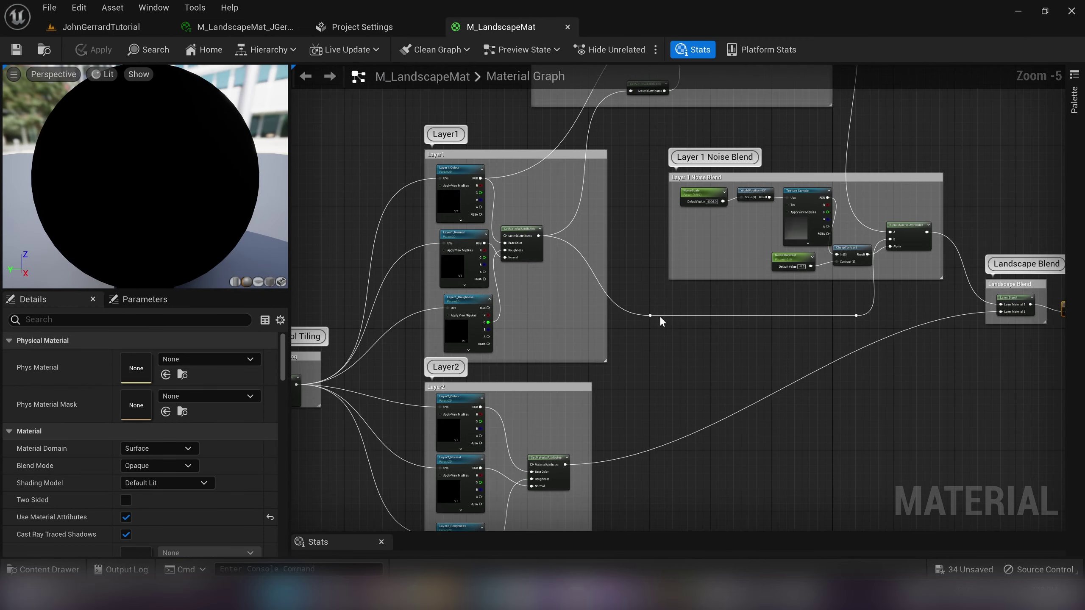
scroll(487, 284, up, 4)
right_drag(312, 301, 690, 254)
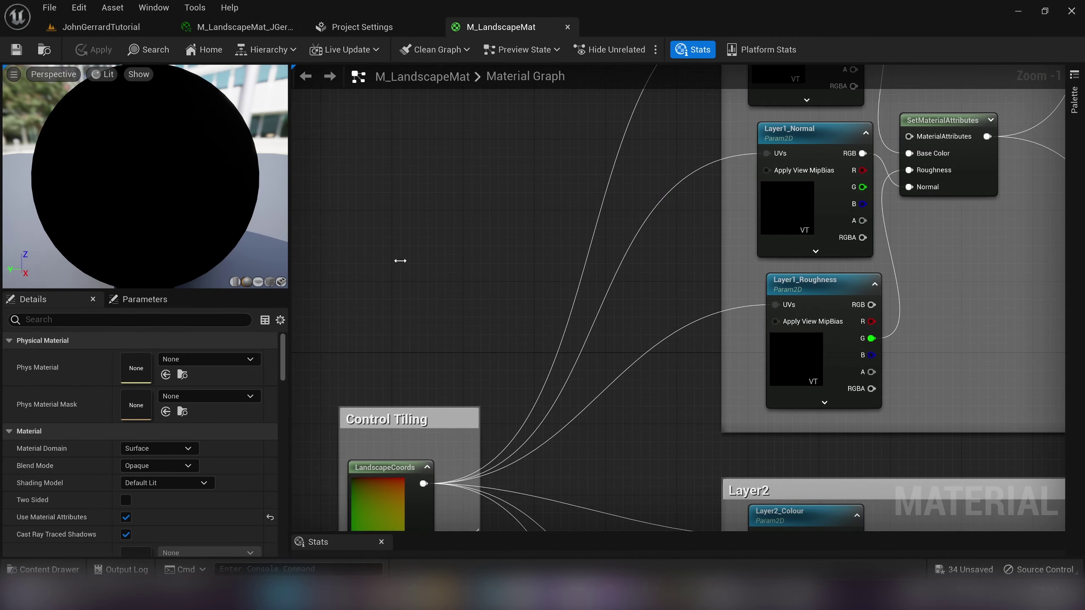
right_drag(463, 456, 559, 328)
click(478, 351)
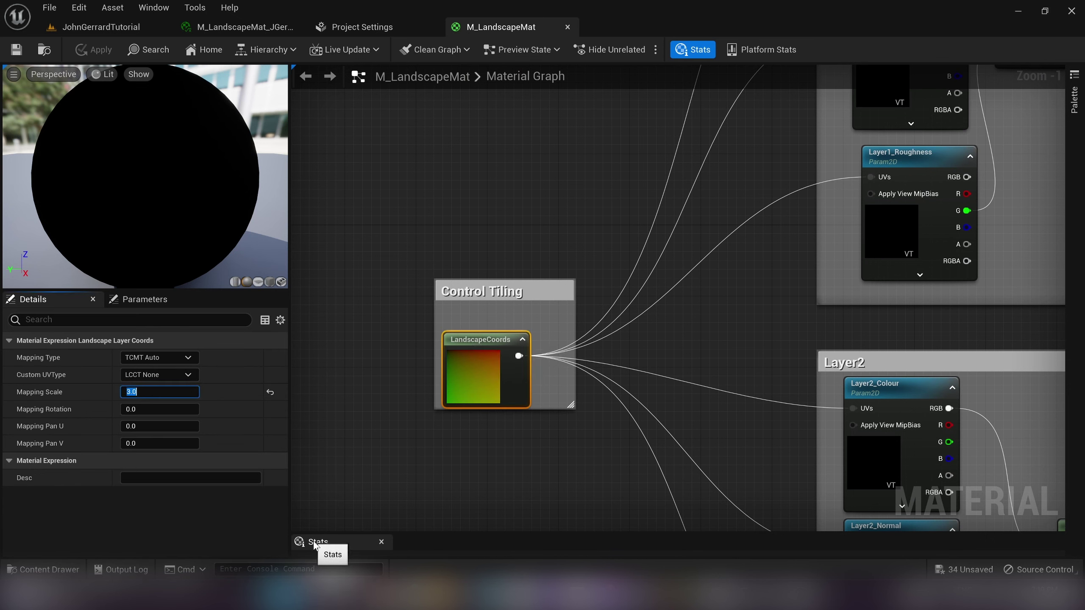
text(4)
key(Return)
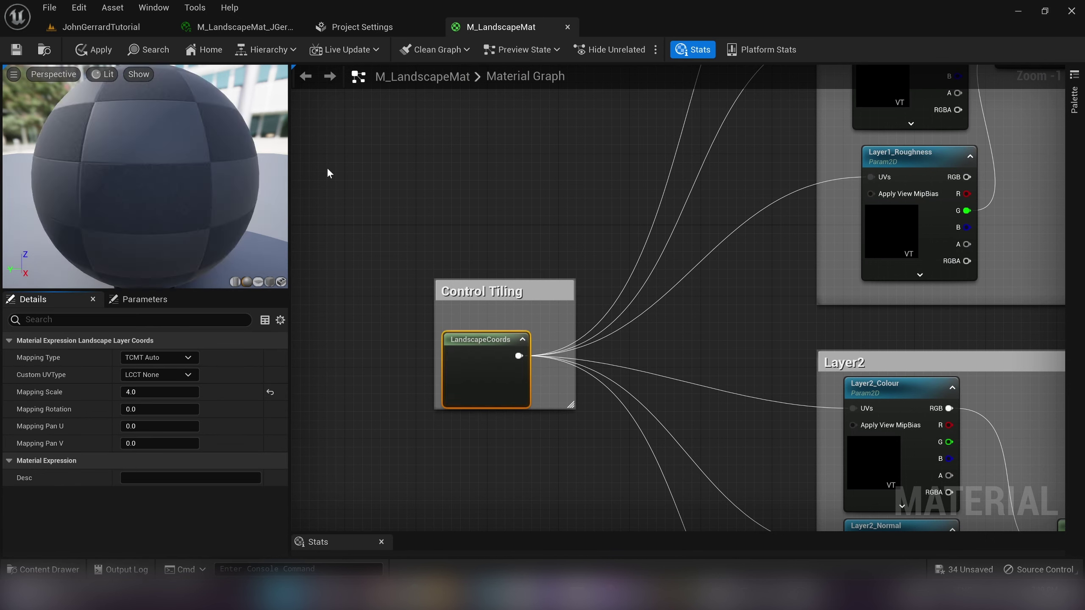
- Apply the tiling change to M_LandscapeMat and check the ground textures around the lake in the level
click(94, 28)
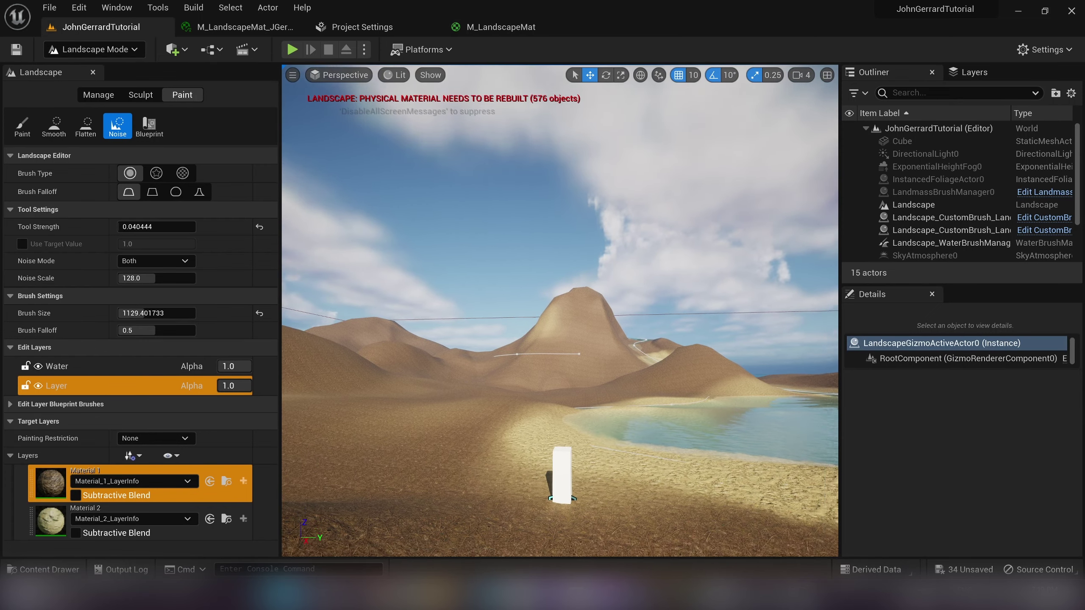
key(w)
right_drag(536, 356, 535, 391)
click(193, 29)
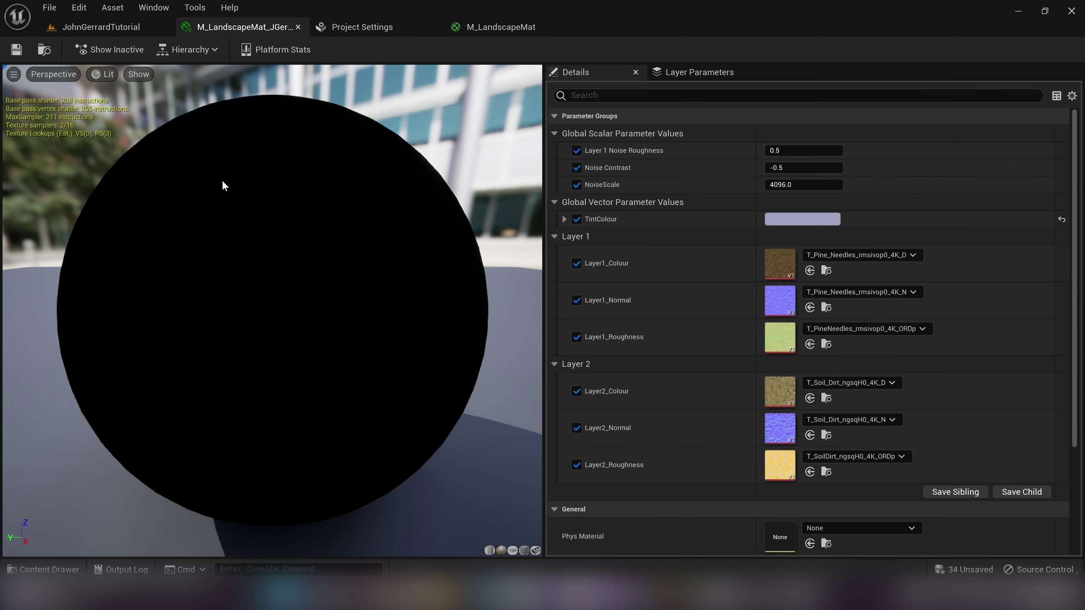
click(485, 30)
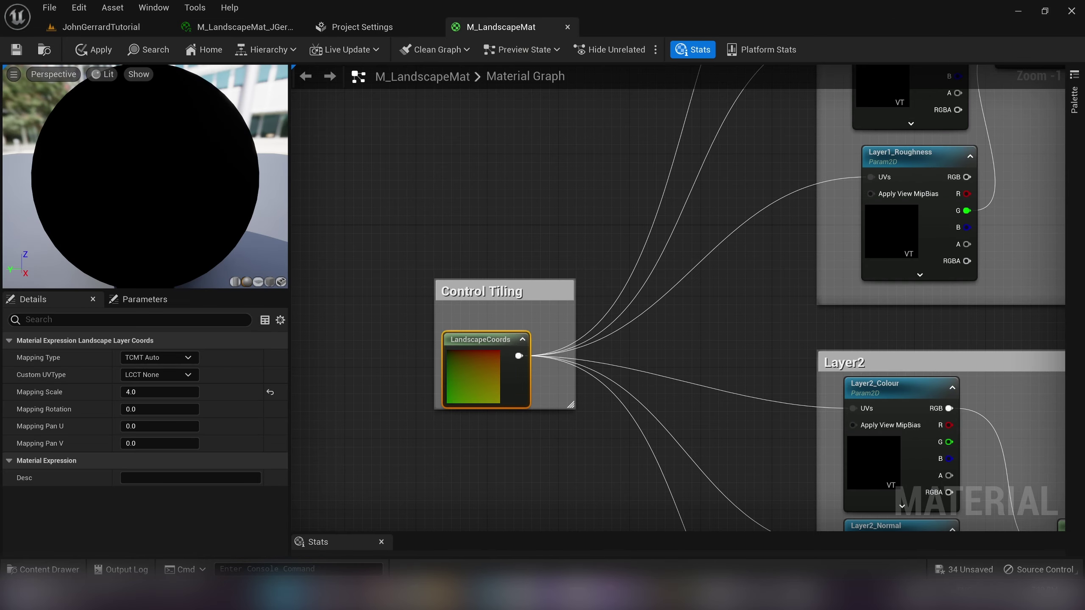
click(337, 273)
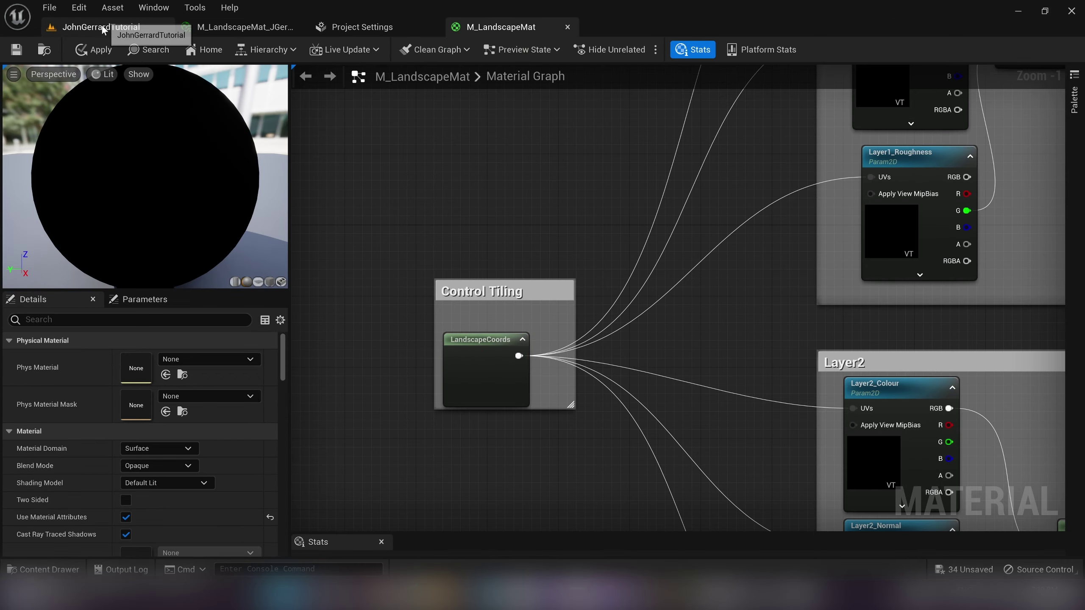
click(100, 25)
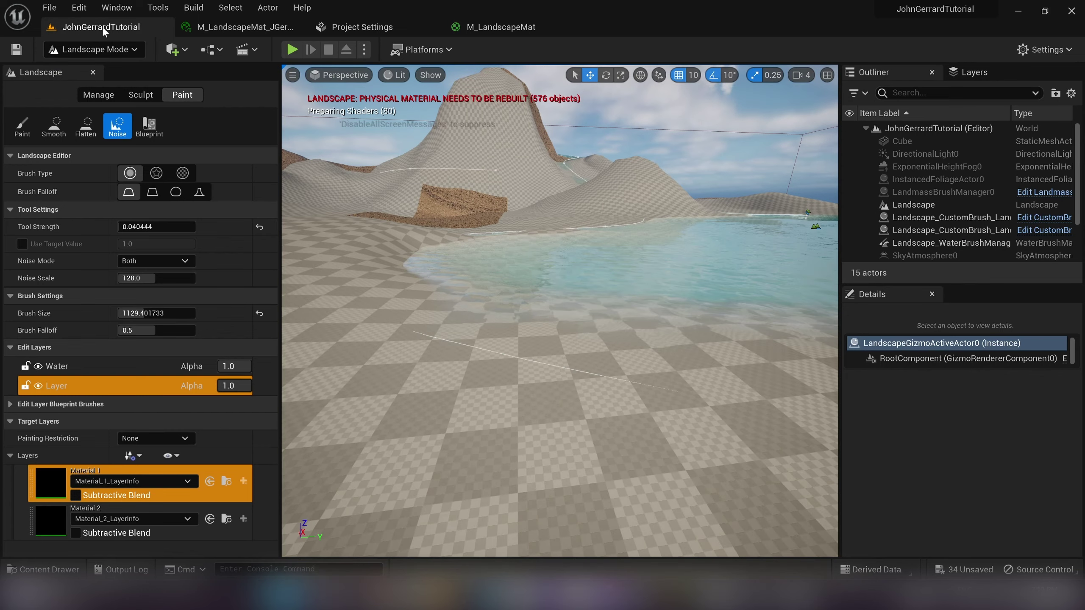
key(s)
right_drag(538, 211, 545, 283)
key(w)
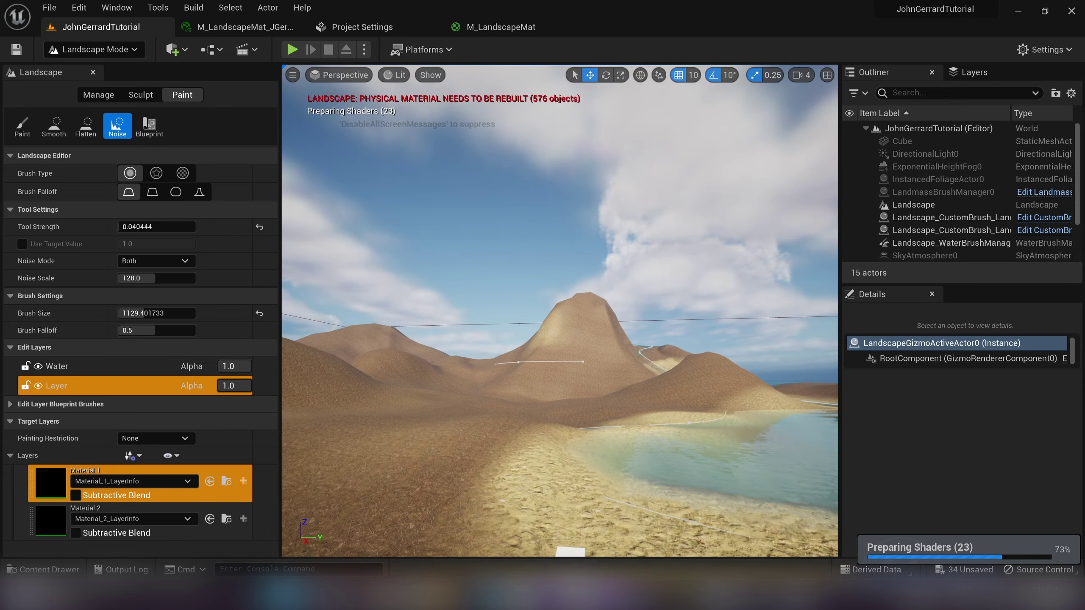
- Make Material 2 the target layer for painting the ground around the lake
key(s)
right_drag(361, 315, 397, 341)
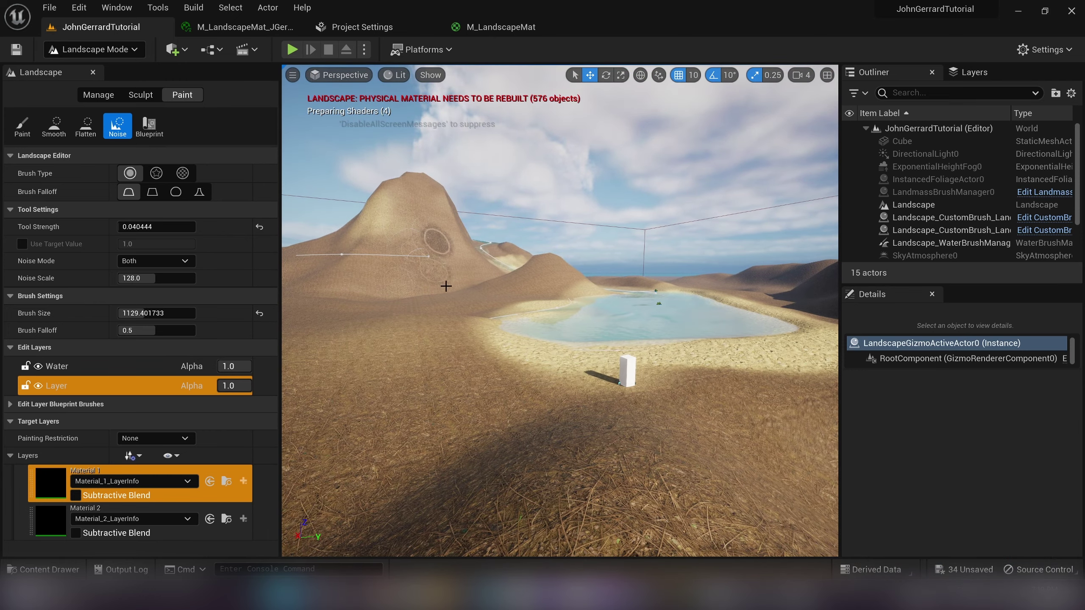
key(w)
mouse_move(459, 254)
right_down()
mouse_move(452, 240)
mouse_move(452, 265)
right_up()
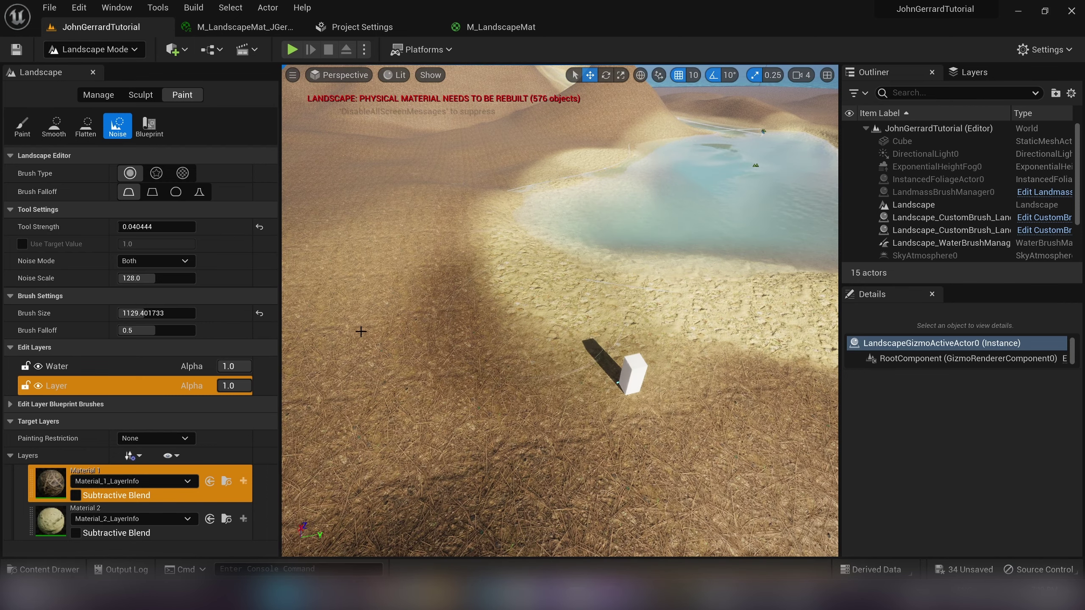
click(54, 495)
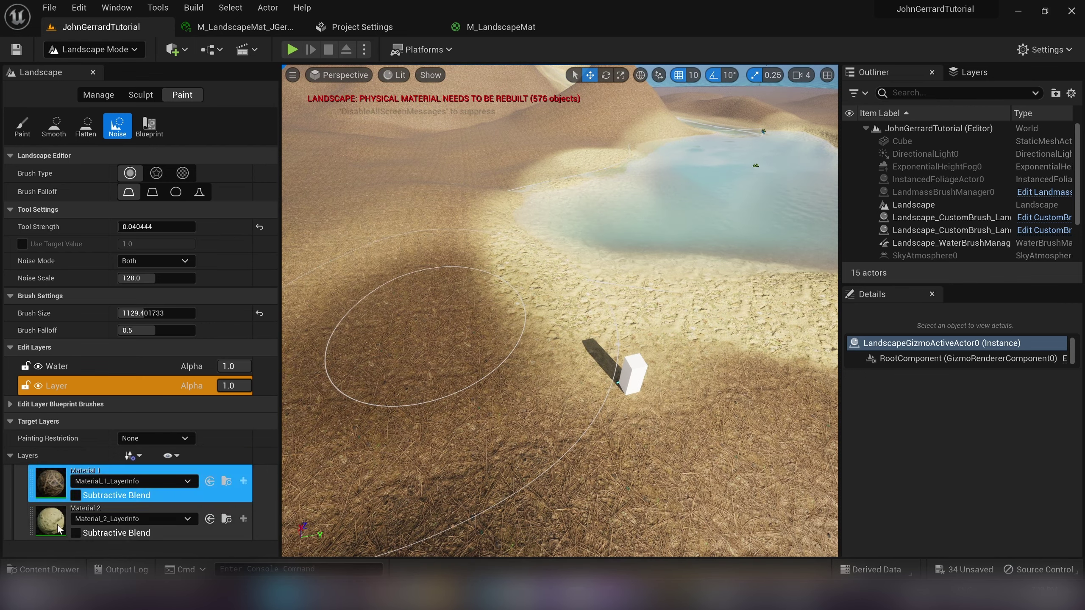
click(58, 529)
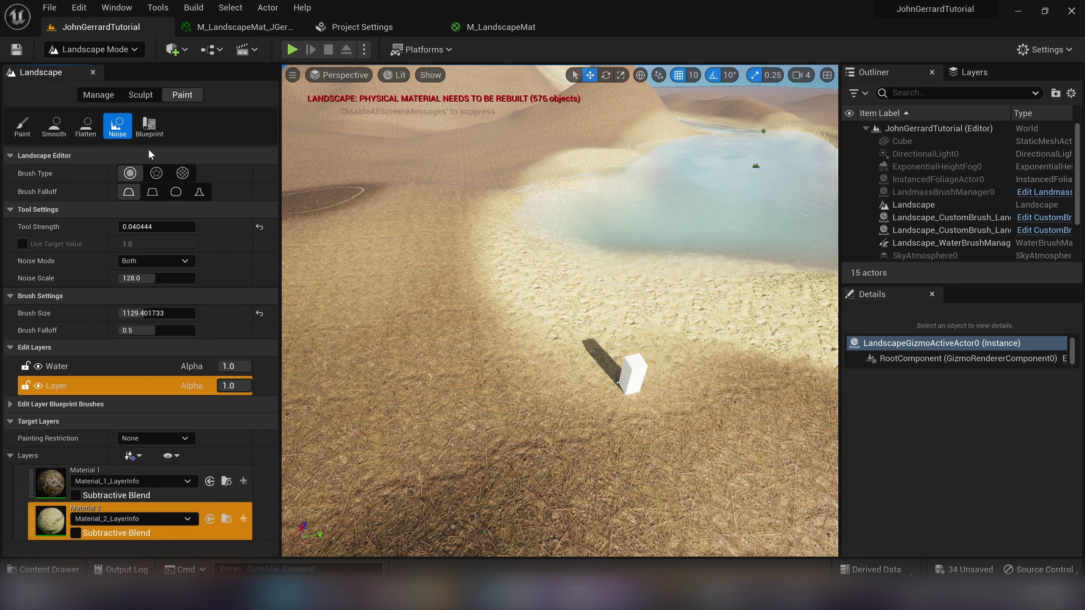
mouse_move(470, 265)
mouse_down()
mouse_move(484, 286)
mouse_move(448, 237)
mouse_move(503, 155)
mouse_move(462, 134)
mouse_move(446, 110)
mouse_up()
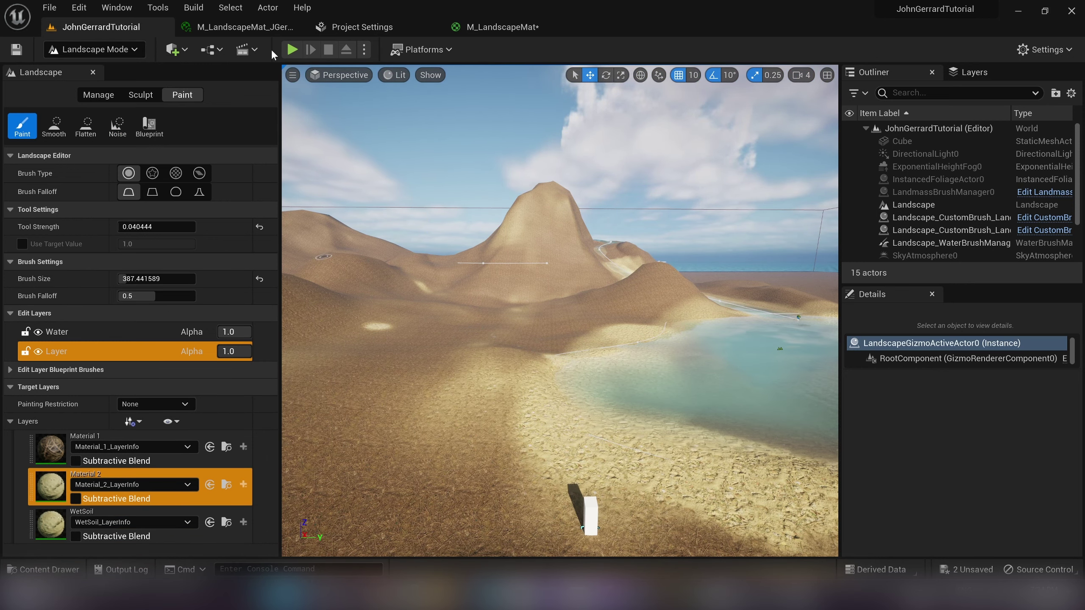
- Examine the Layer1_Normal and Layer1_Colour texture parameters in M_LandscapeMat's Layer1 group
click(507, 26)
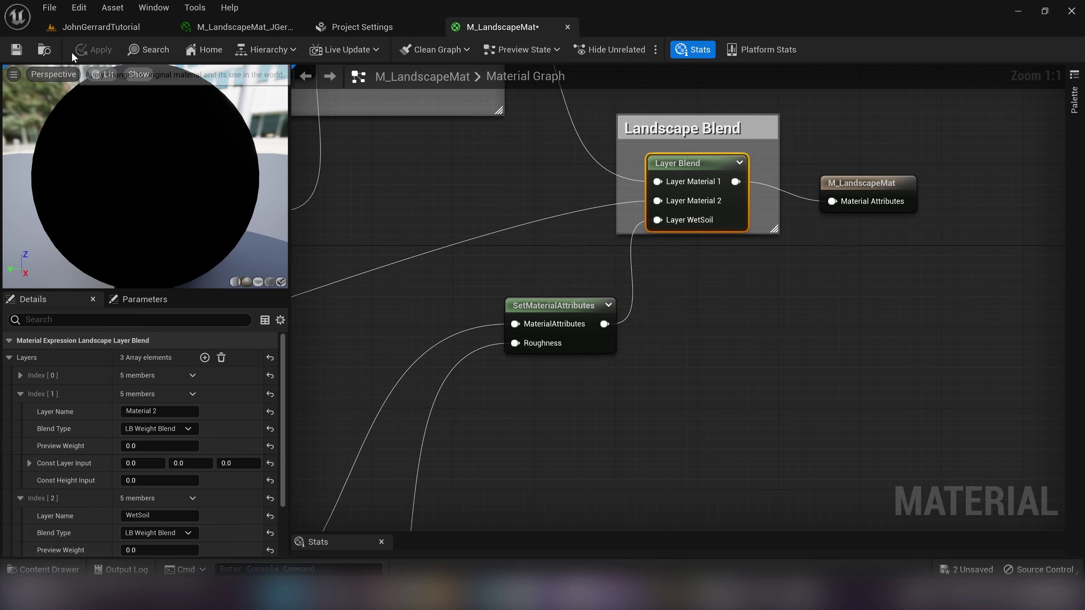
scroll(399, 175, down, 3)
right_drag(346, 240, 660, 317)
scroll(660, 317, down, 1)
right_drag(448, 301, 565, 304)
right_drag(522, 360, 899, 411)
scroll(765, 359, down, 3)
scroll(778, 378, up, 3)
click(609, 238)
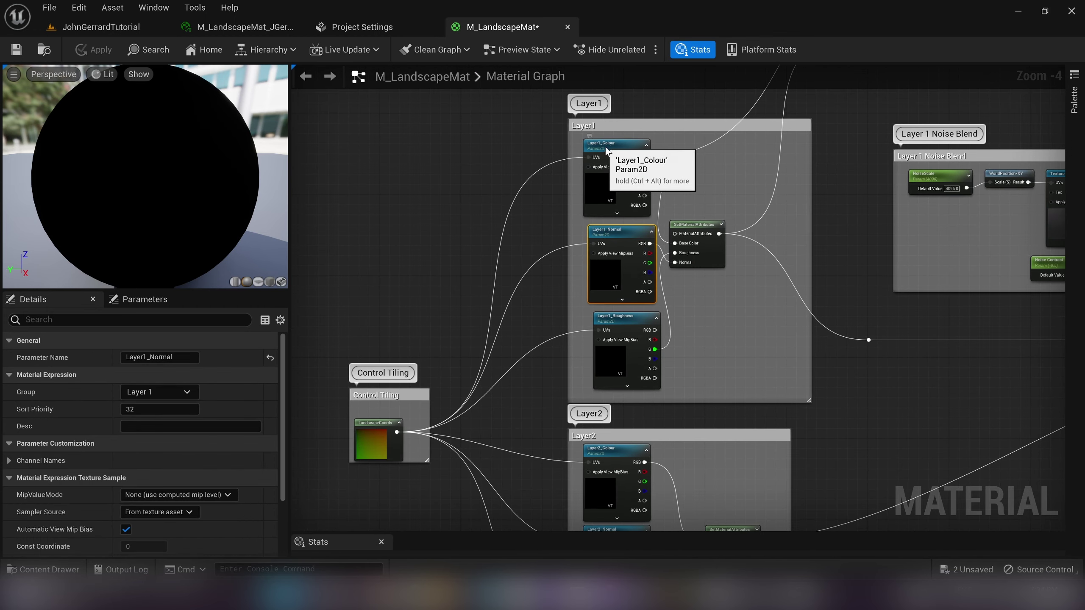
click(607, 149)
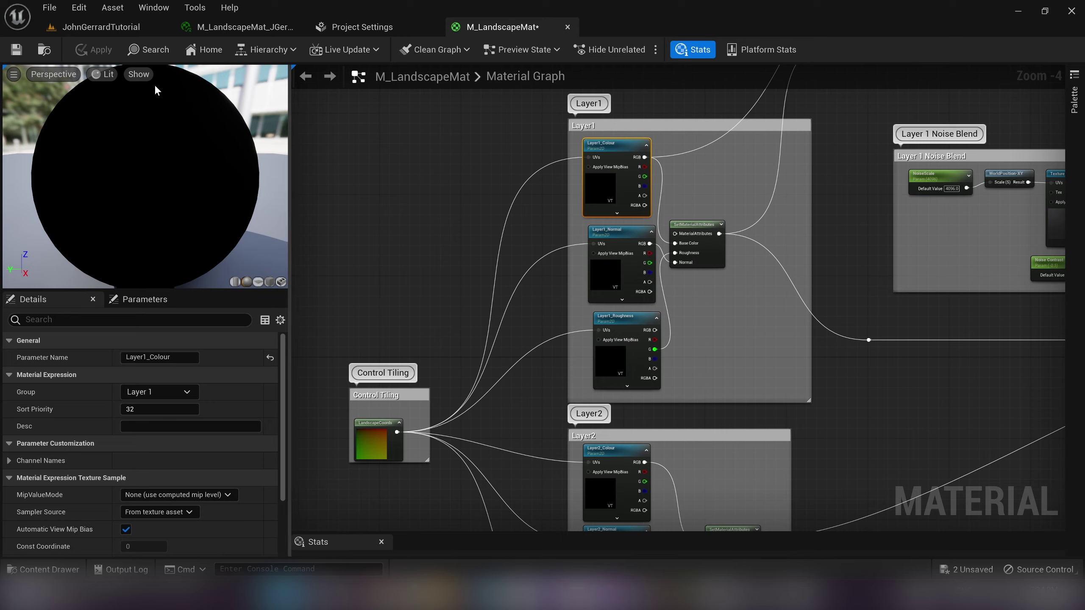
- Return to the JohnGerrardTutorial level and switch the editor to Foliage Mode
click(99, 32)
mouse_move(511, 407)
right_down()
mouse_move(555, 363)
mouse_move(555, 338)
mouse_move(504, 402)
mouse_move(529, 440)
mouse_move(550, 432)
mouse_move(534, 427)
mouse_move(581, 425)
mouse_move(482, 376)
mouse_move(350, 385)
mouse_move(524, 365)
right_up()
click(92, 49)
click(107, 70)
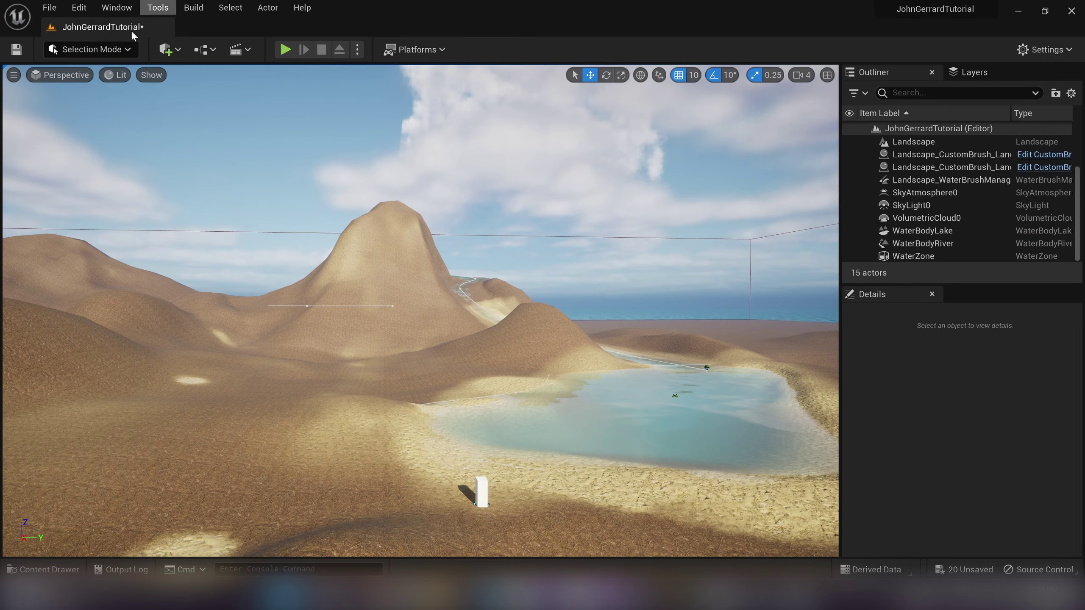
click(116, 50)
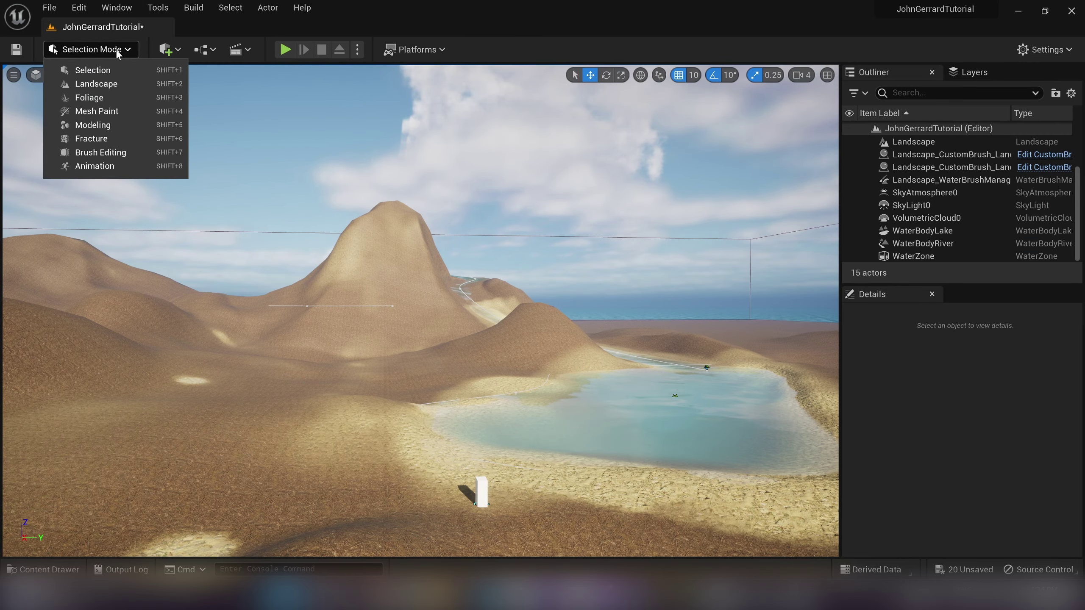
click(120, 97)
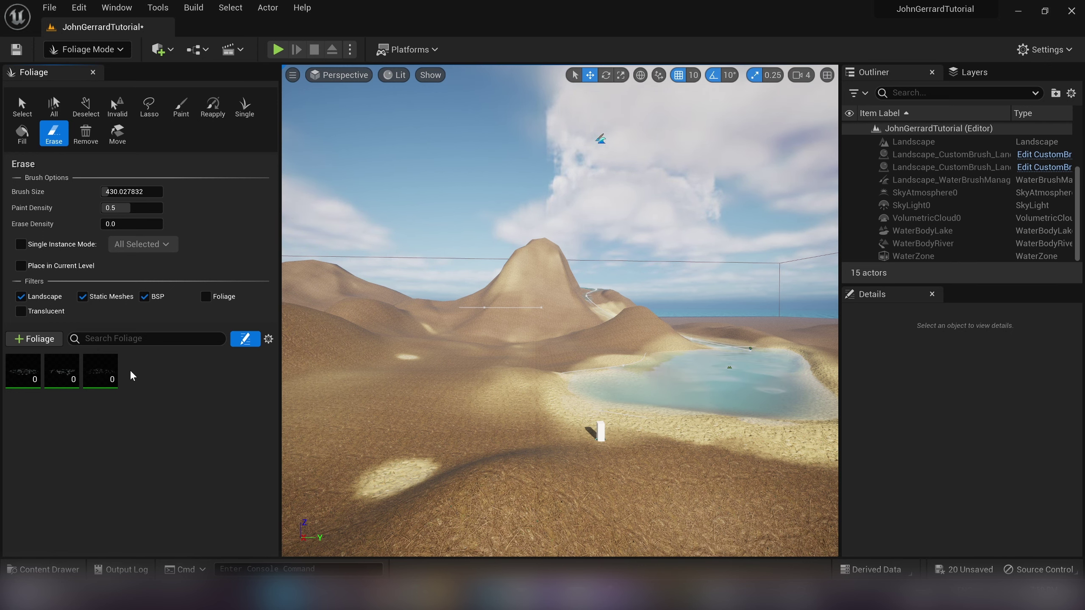
- Add the S_Granite_Rock_pkeeM_lod0 static mesh from Megascans 3D_Assets to the foliage types
key(ctrl+space)
key(ctrl+space)
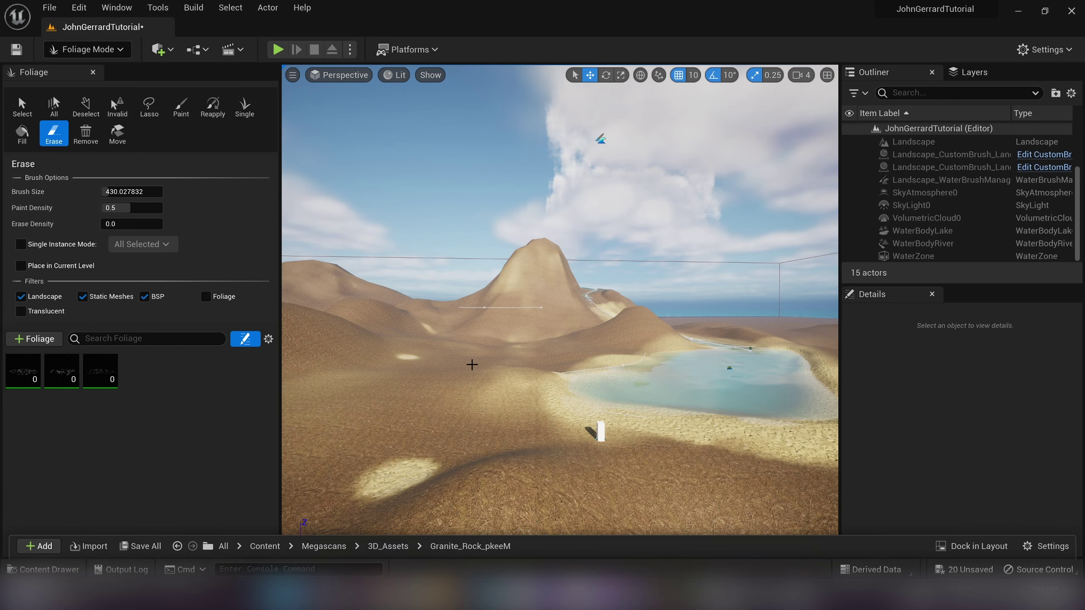
key(ctrl+space)
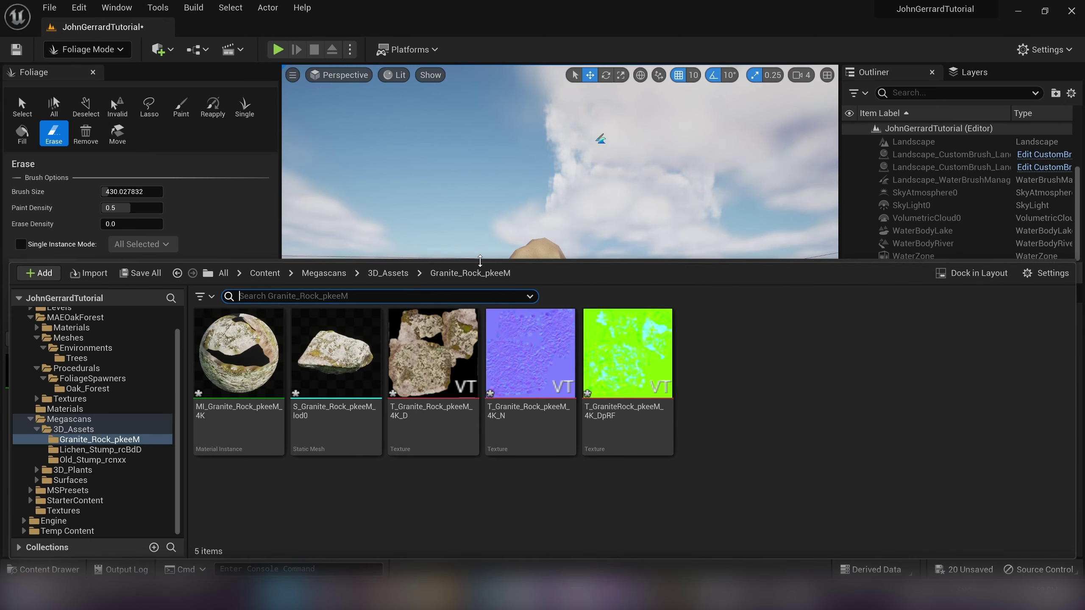
drag(525, 262, 550, 417)
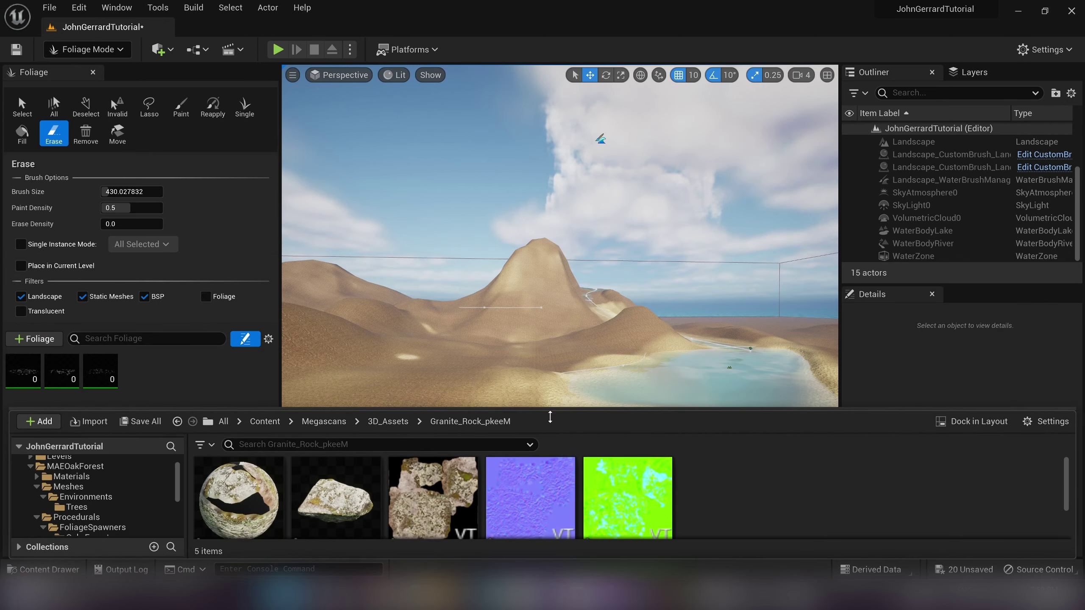
drag(315, 458, 182, 388)
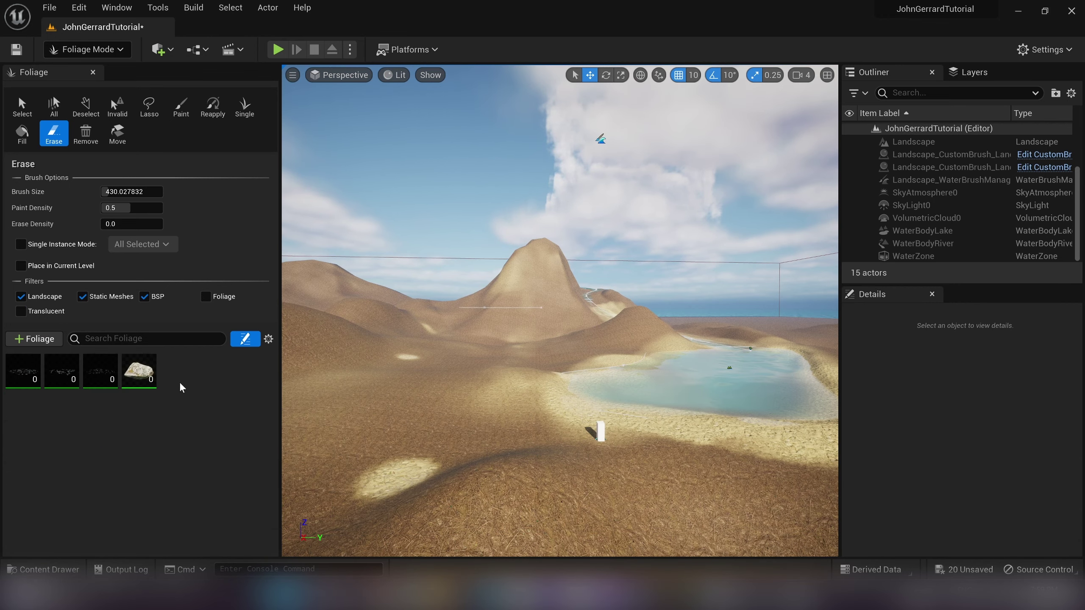
- Add the Lichen_Stump_rcBdD and Old_Stump_rcnxx static meshes from Megascans 3D_Assets to the foliage types
key(ctrl+space)
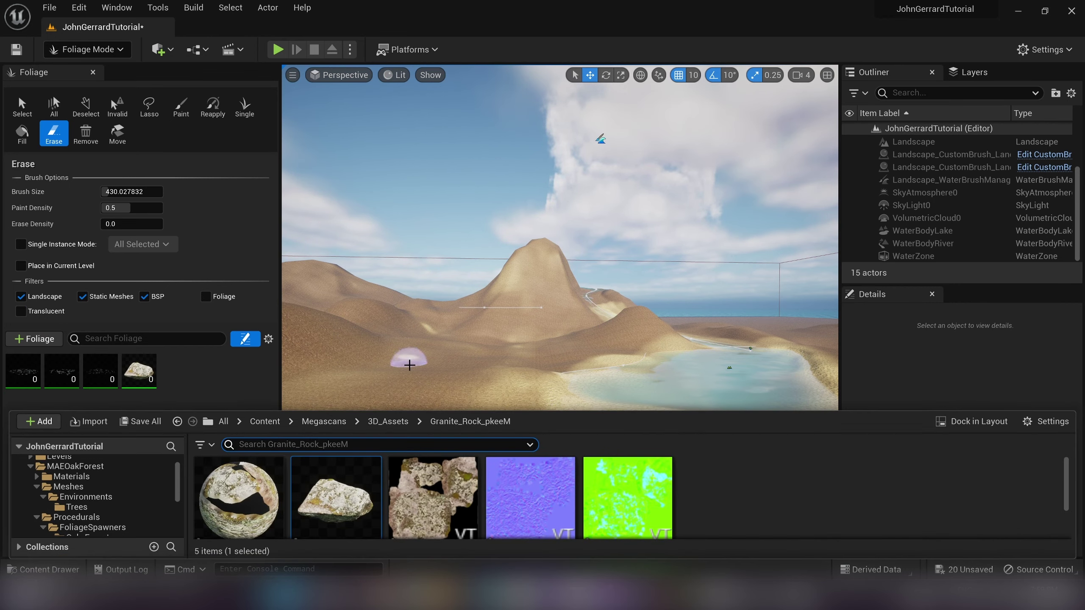
click(397, 422)
double_click(337, 496)
drag(335, 498, 200, 369)
click(388, 421)
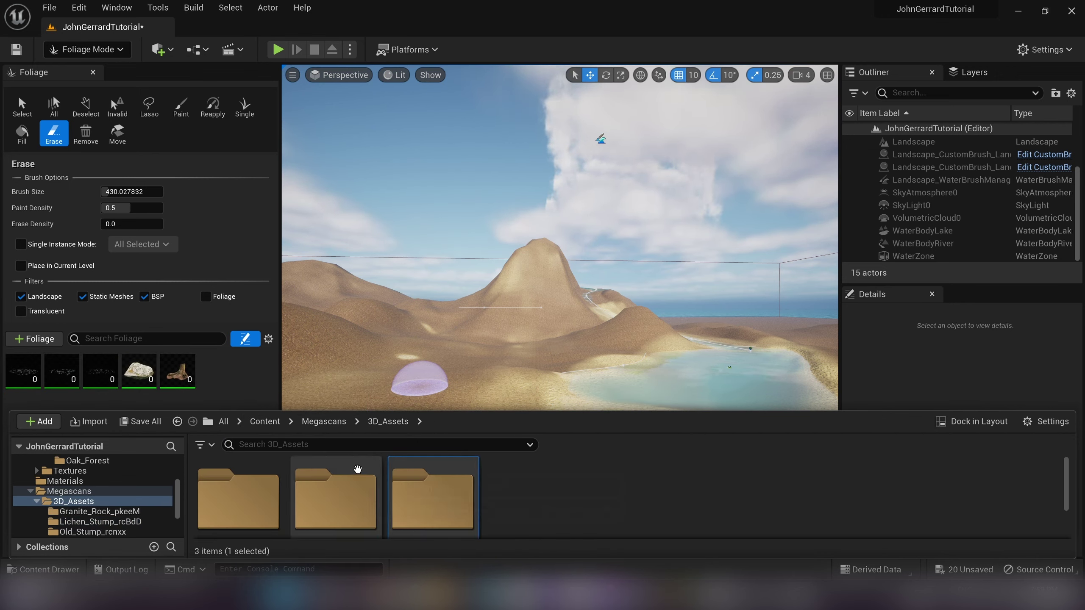
double_click(434, 497)
drag(335, 498, 241, 386)
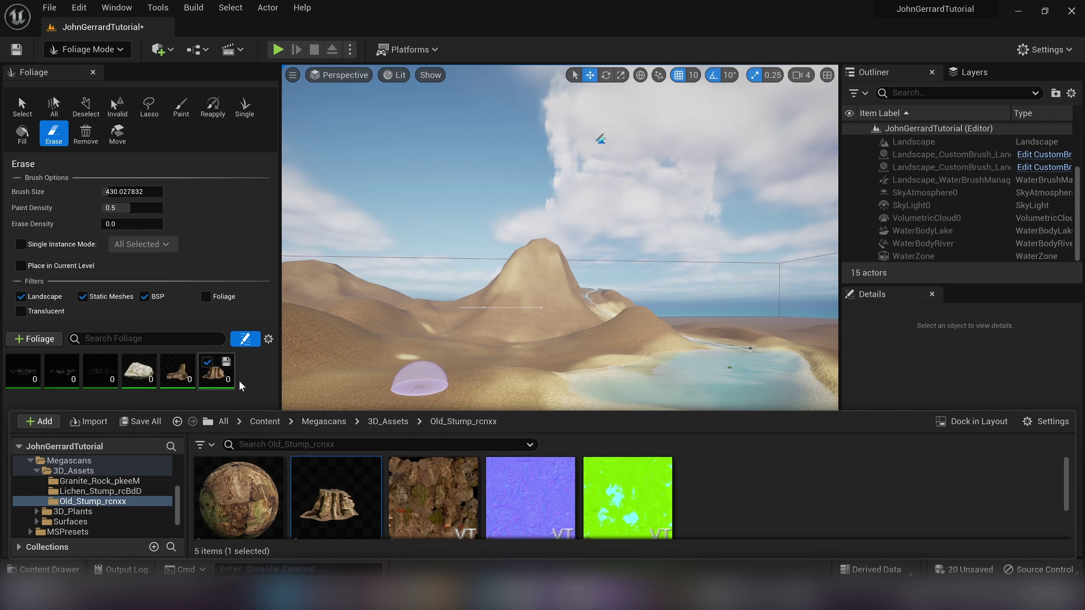
click(242, 388)
- Select the S_Granite_Rock_pkeeM_lod0 foliage type to show its settings, with the lake shore in view
key(w)
right_drag(608, 380, 574, 373)
key(s)
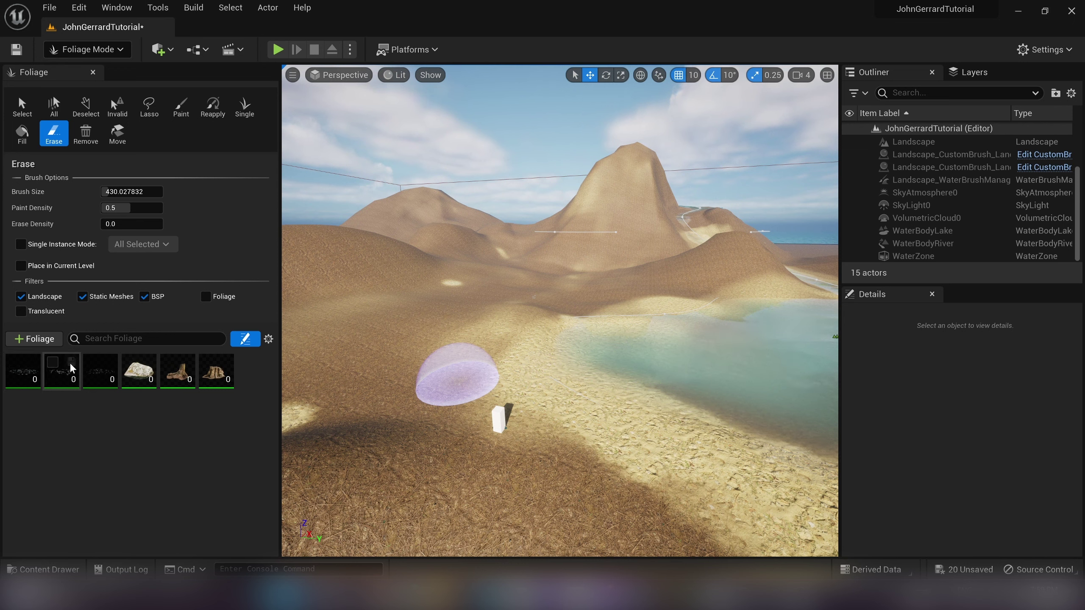
click(98, 372)
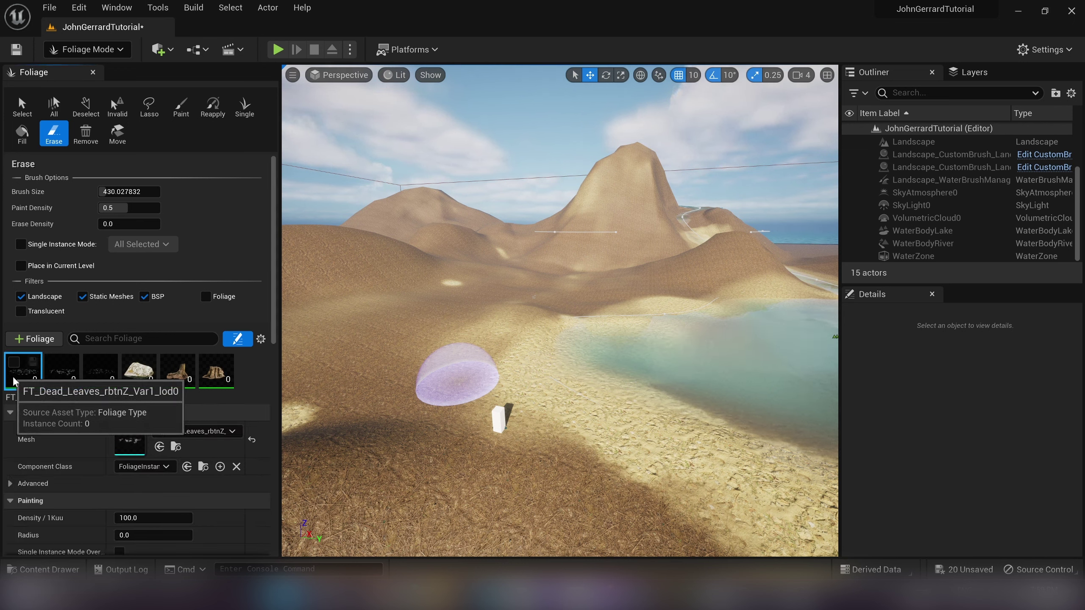
click(143, 380)
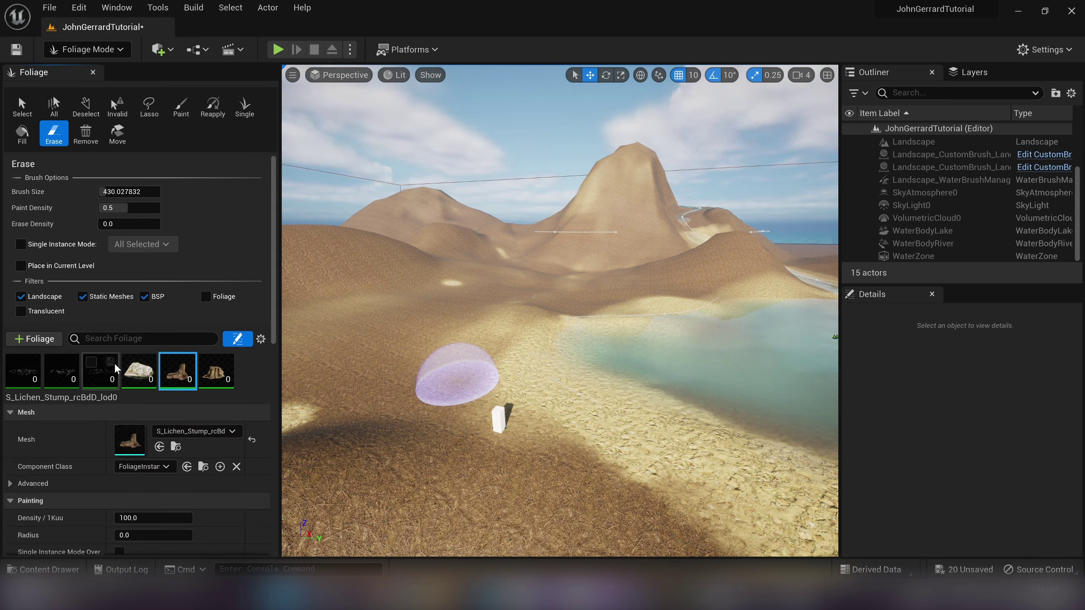
click(139, 371)
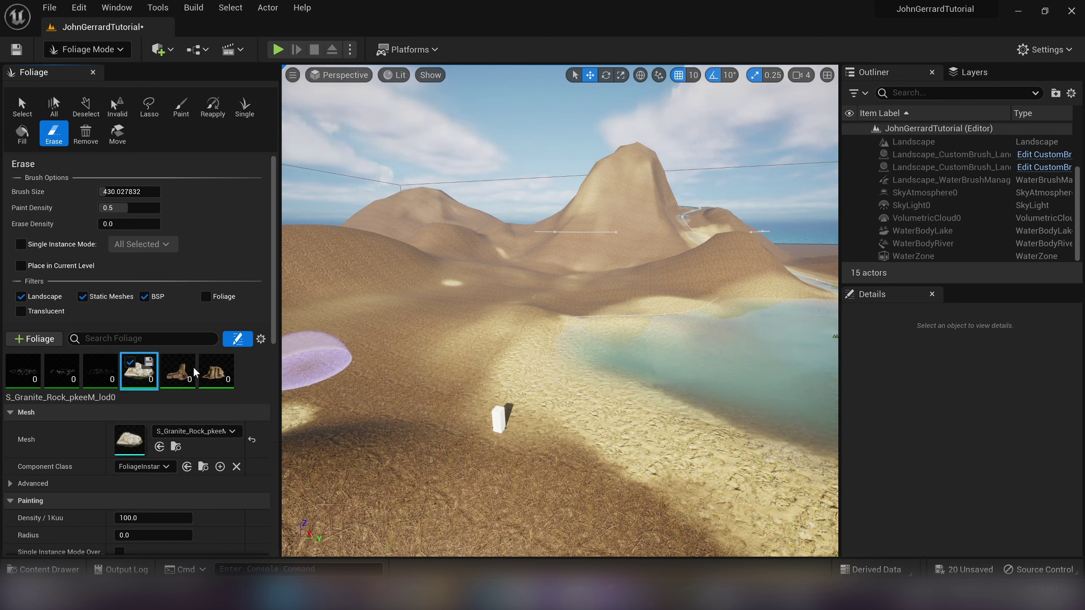
- Try painting a patch of granite rocks, lichen stumps and old stumps beside the white cube, and undo it
click(484, 371)
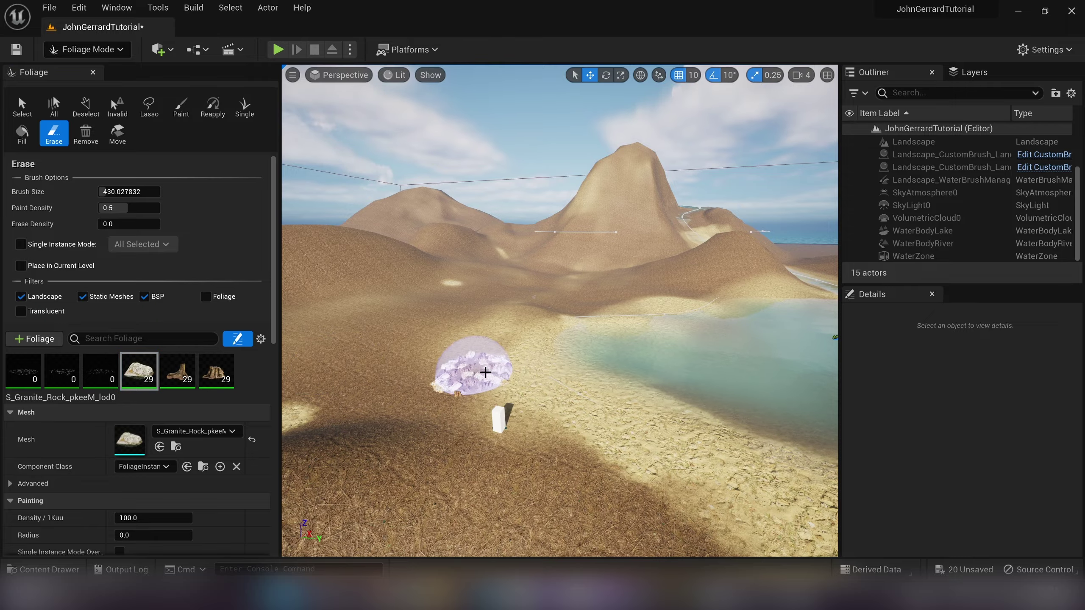
key(w)
mouse_move(484, 371)
right_down()
mouse_move(452, 374)
mouse_move(461, 431)
mouse_move(482, 449)
mouse_move(512, 350)
mouse_move(527, 342)
mouse_move(530, 453)
right_up()
key(s)
key(w)
key(s)
right_drag(585, 427, 567, 281)
key(ctrl+z)
- Deactivate the lichen stump and old stump foliage types so only the granite rock is painted
key(s)
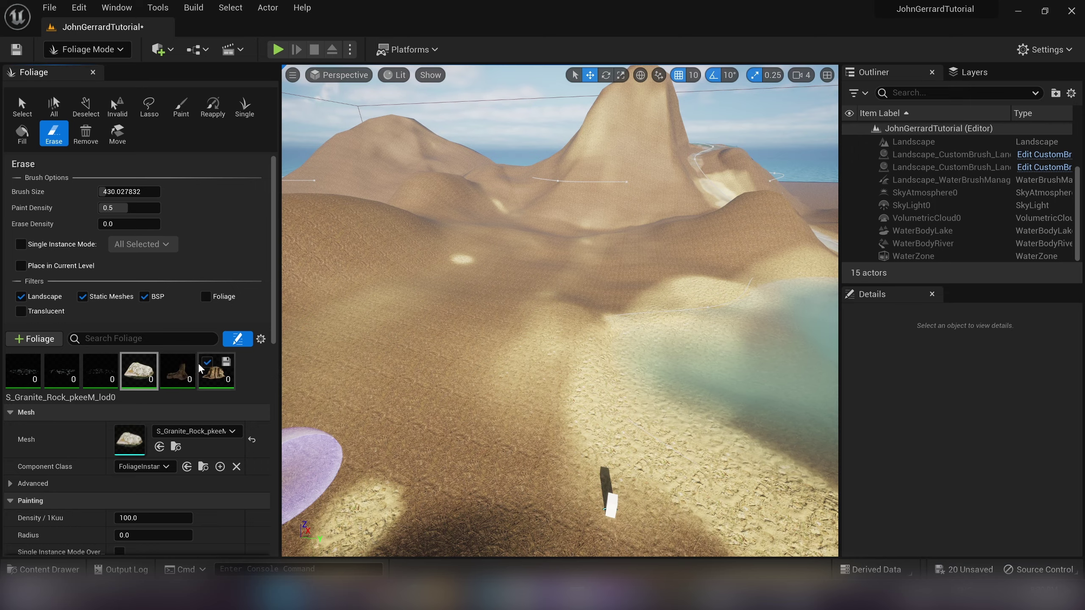
key(ctrl+y)
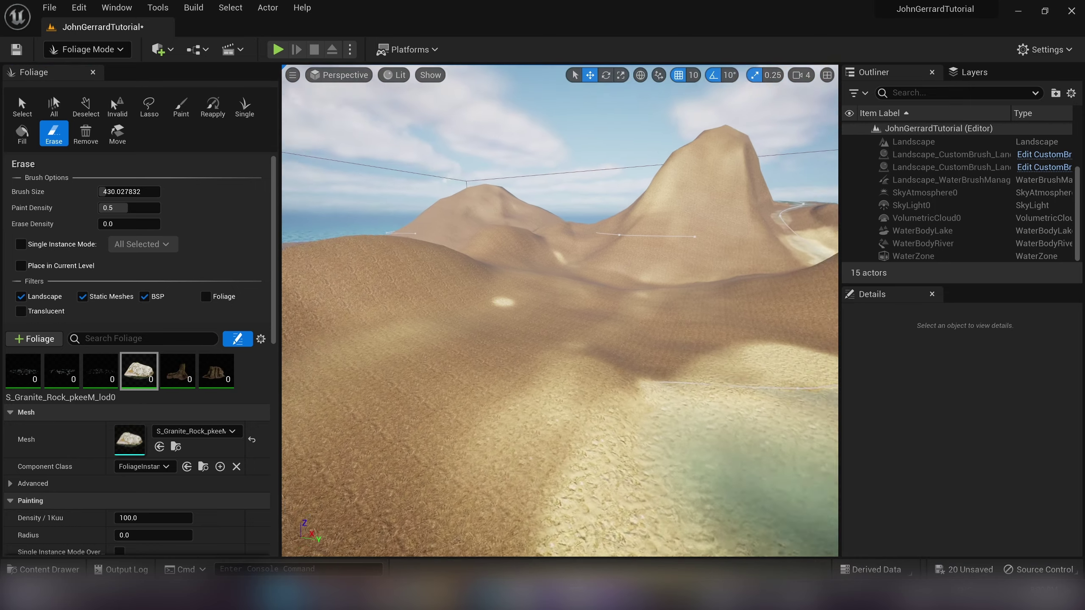
key(w)
mouse_move(550, 439)
right_down()
mouse_move(544, 515)
mouse_move(514, 429)
mouse_move(588, 406)
mouse_move(701, 431)
mouse_move(542, 423)
mouse_move(632, 406)
mouse_move(640, 385)
right_up()
key(s)
key(ctrl+z)
key(w)
key(a)
scroll(106, 489, down, 3)
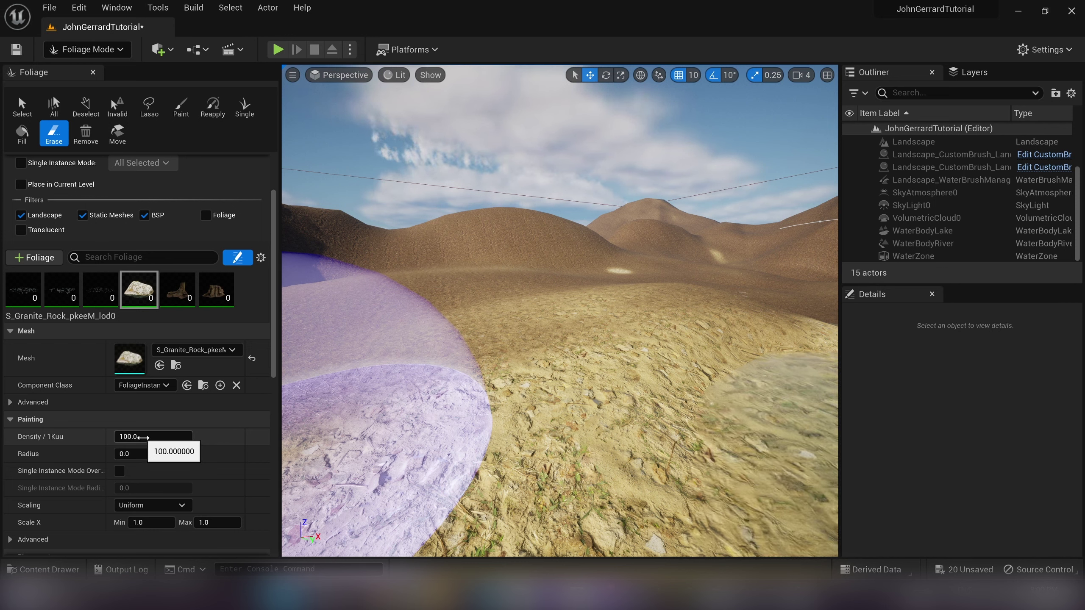
- Try painting a patch of granite rocks on the sandy lake shore, and undo the patch
click(143, 437)
drag(621, 385, 590, 351)
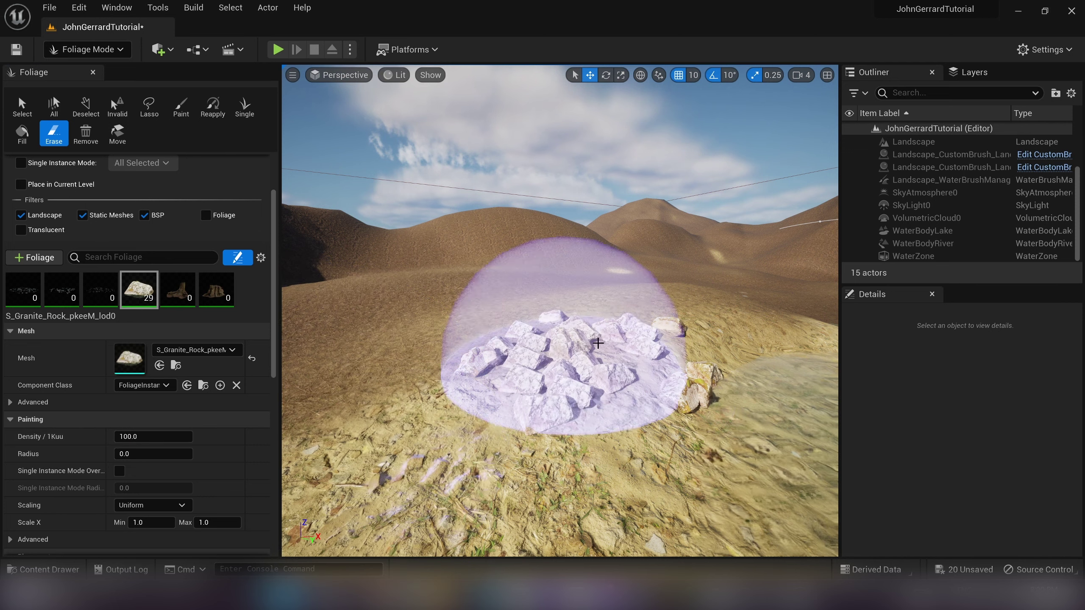
key(ctrl+z)
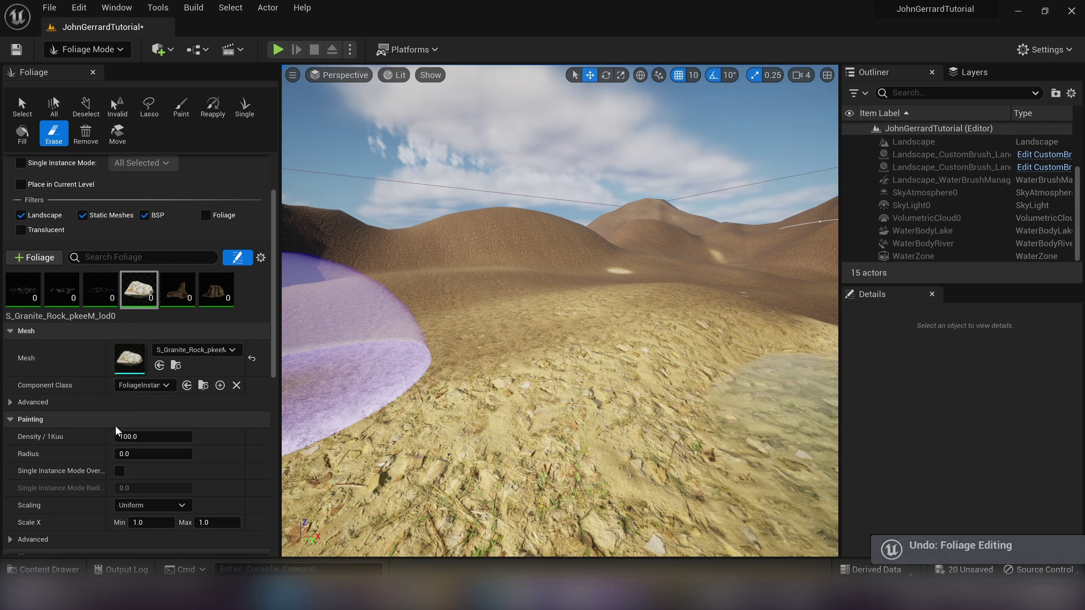
- Set the granite rock's Density / 1Kuu to 2
click(124, 436)
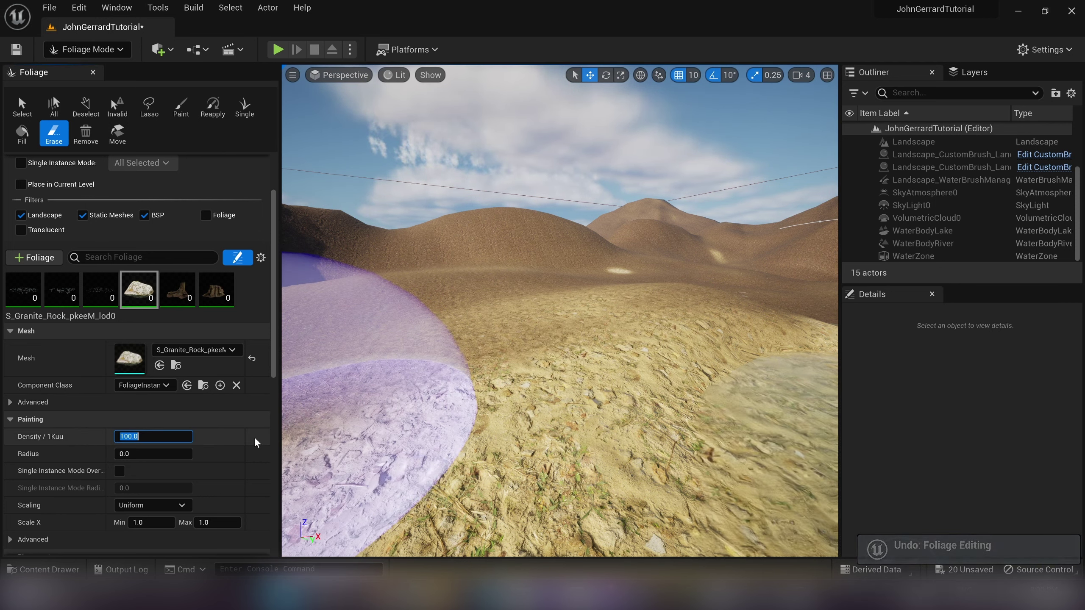
text(2)
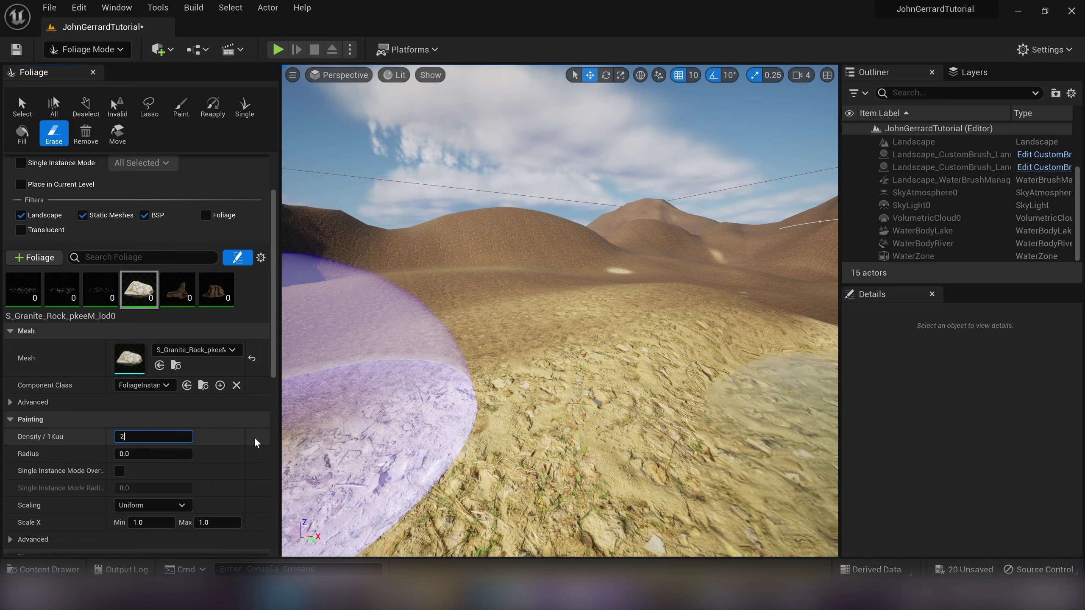
key(Return)
- Try painting a few sparse granite rocks on the lake shore, and undo them
click(529, 377)
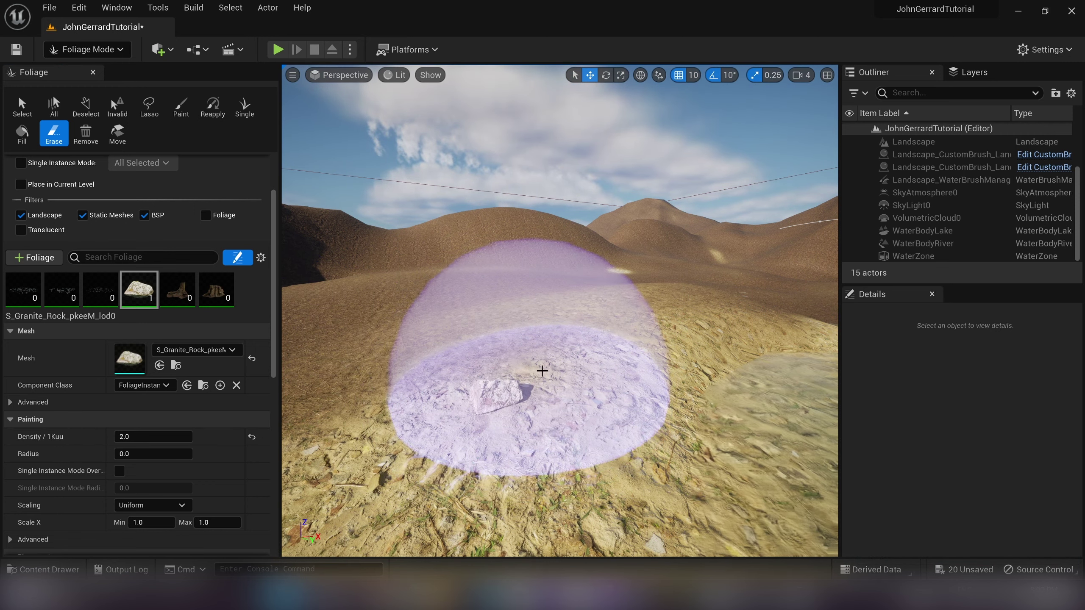
click(607, 335)
click(385, 351)
right_drag(385, 352, 390, 304)
mouse_move(525, 312)
right_down()
mouse_move(632, 314)
mouse_move(581, 316)
right_up()
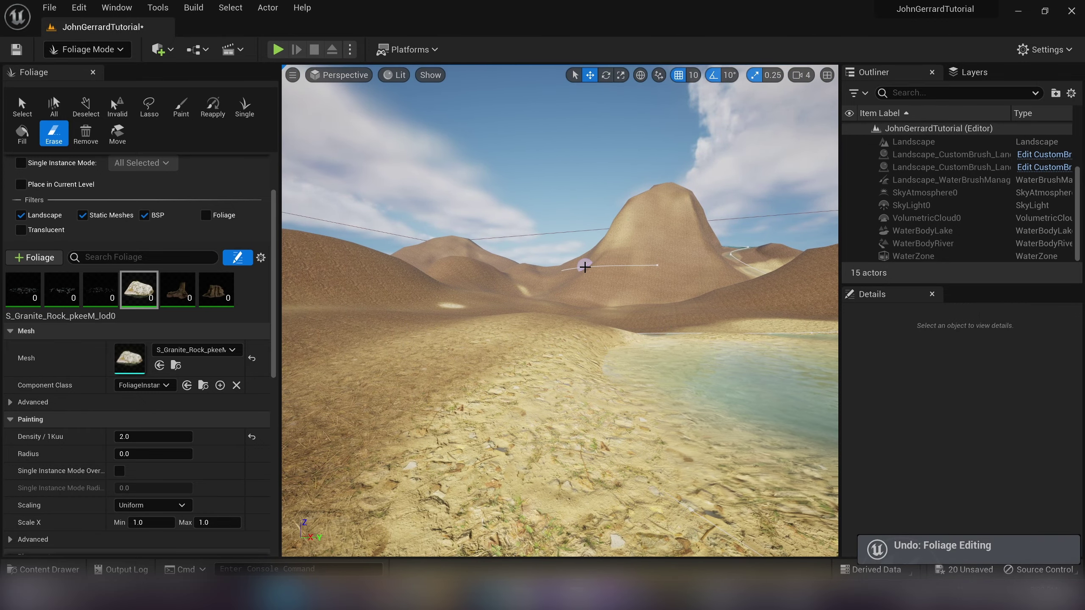
right_drag(554, 271, 510, 282)
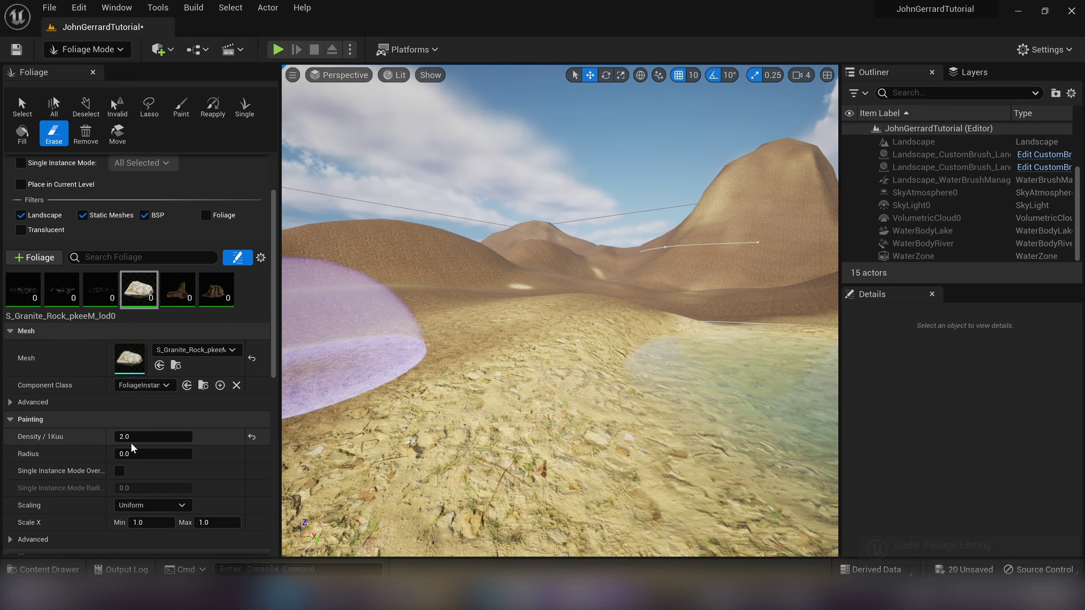
- Set the foliage Brush Size to about 1530
scroll(213, 462, up, 4)
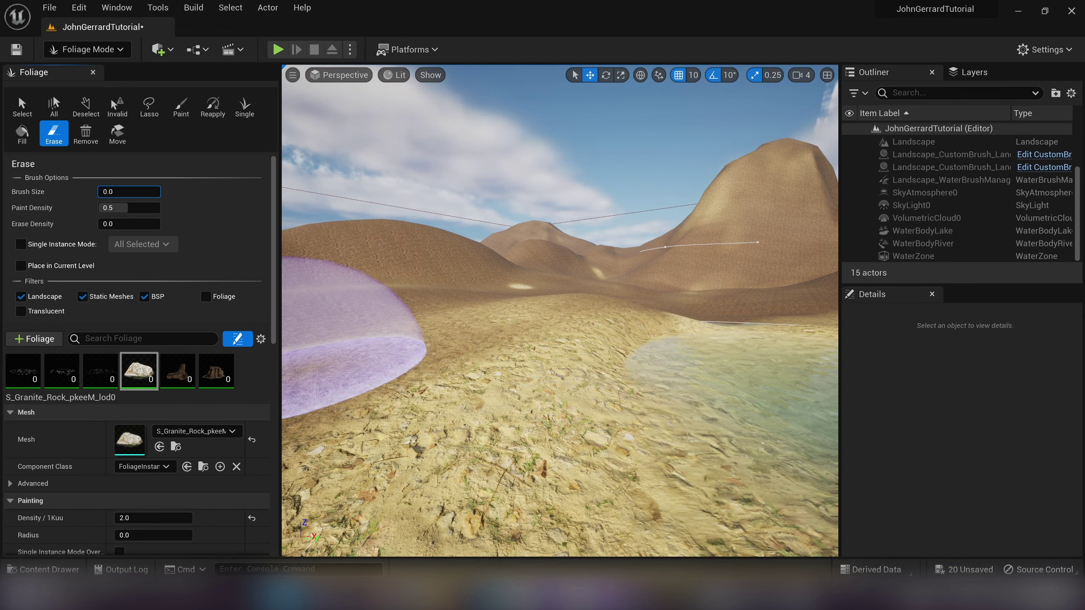
key(Return)
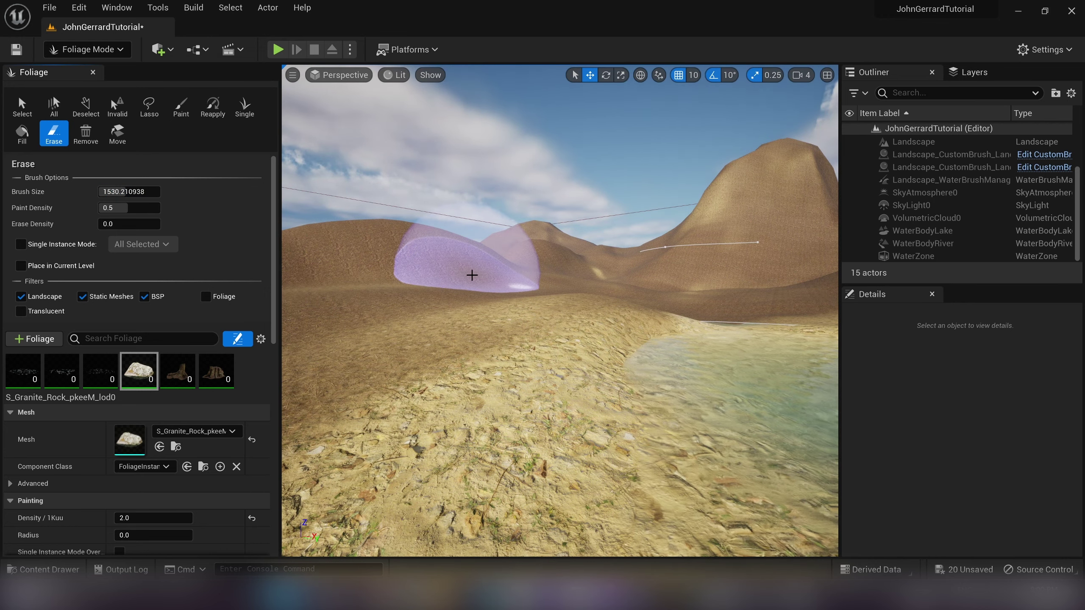
- Reduce the foliage Brush Size to about 739
key(bracketleft)
key(bracketleft)
key(bracketleft)
key(bracketleft)
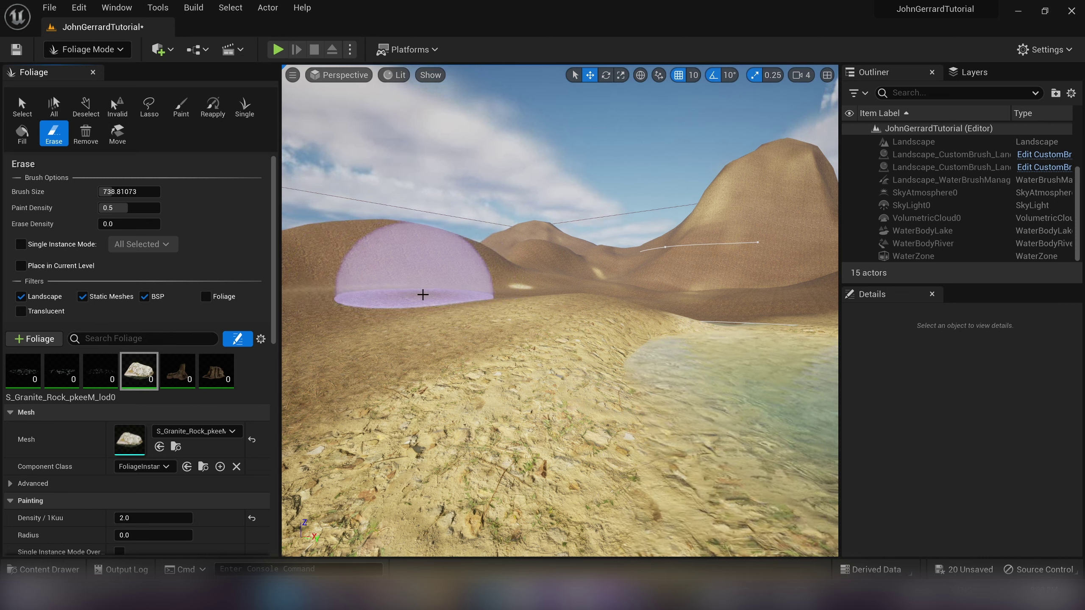
- Review the granite rock's painting and placement settings, and select the S_Lichen_Stump foliage type
scroll(207, 427, down, 5)
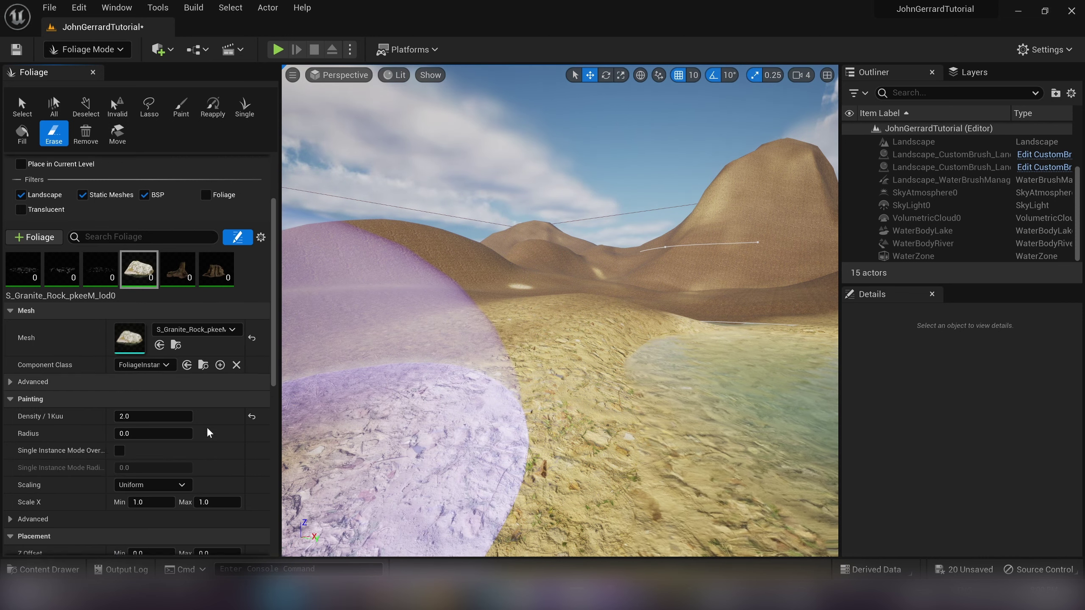
scroll(176, 392, down, 4)
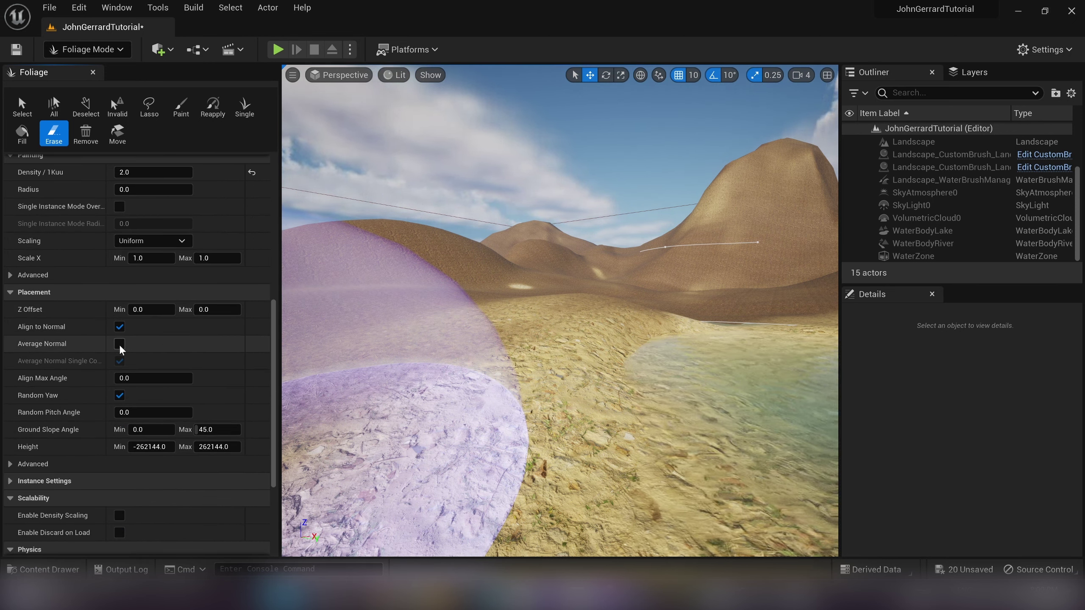
scroll(181, 389, up, 7)
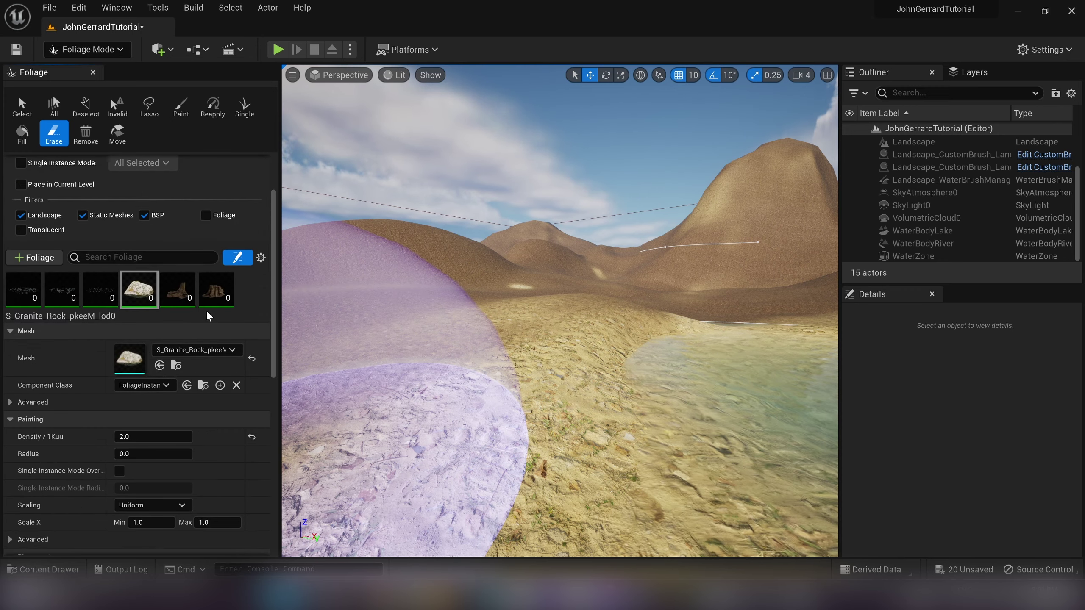
click(179, 298)
scroll(567, 274, up, 5)
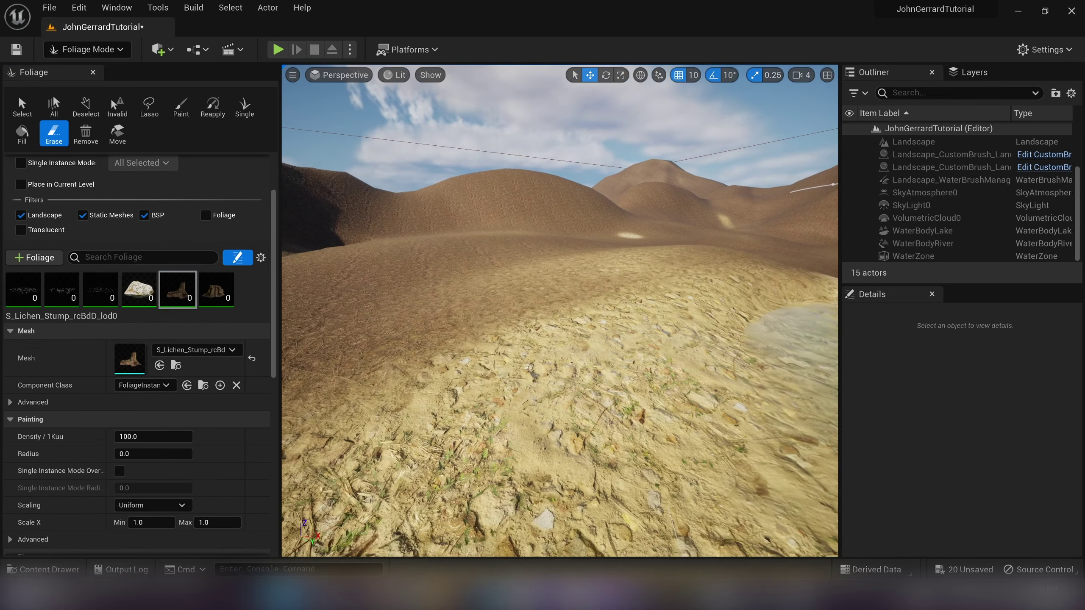
- Try painting lichen stumps on the ground near the lake shore, and undo them
mouse_move(578, 300)
mouse_down()
mouse_move(520, 319)
mouse_move(482, 286)
mouse_up()
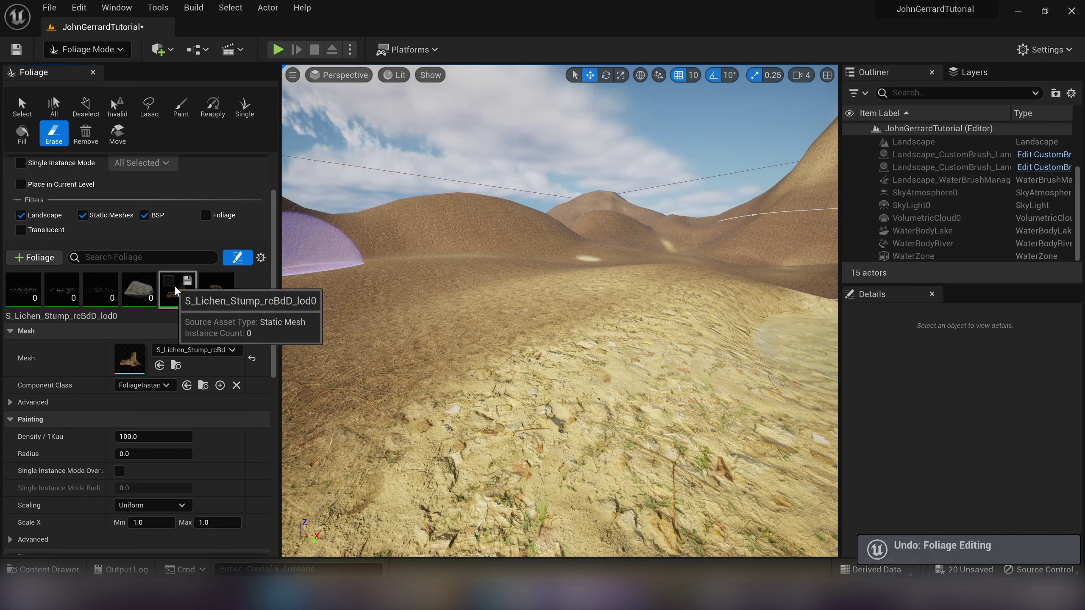
mouse_move(600, 337)
mouse_down()
mouse_move(528, 318)
mouse_move(524, 329)
mouse_up()
key(w)
mouse_move(552, 255)
right_down()
mouse_move(586, 295)
mouse_move(575, 296)
mouse_move(540, 244)
mouse_move(527, 259)
mouse_move(561, 261)
right_up()
key(ctrl+z)
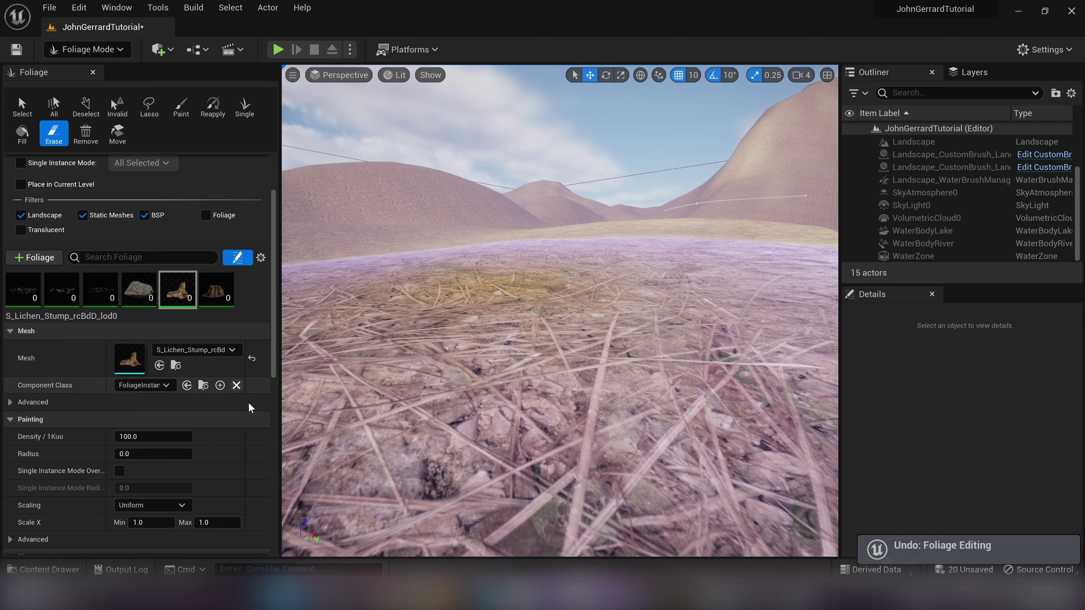
- Set the lichen stump's Scale X to Min 2 and Max 3
scroll(252, 405, down, 5)
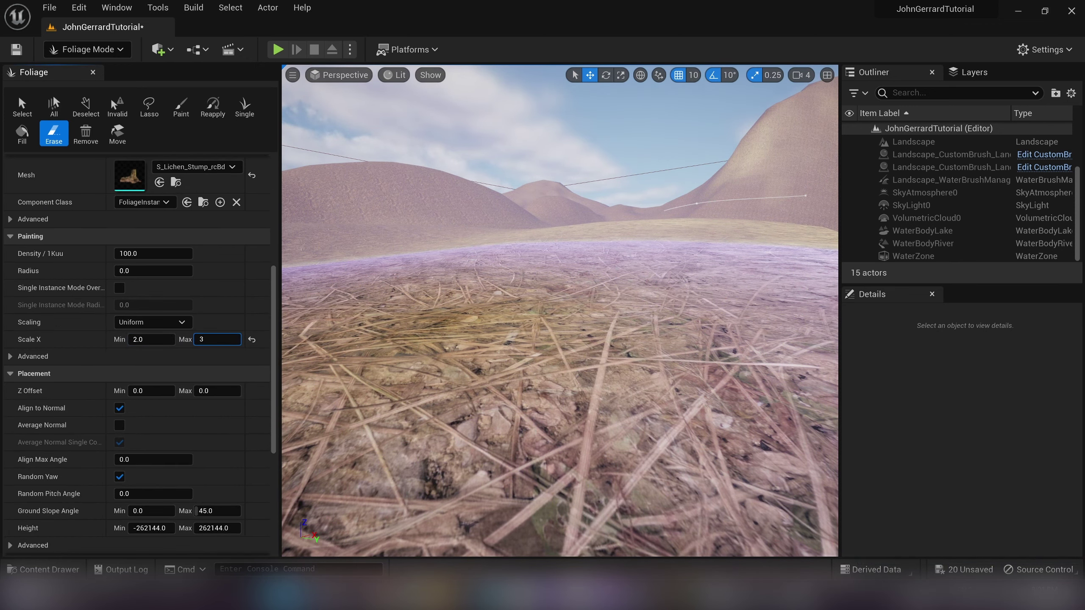
mouse_move(508, 325)
right_down()
mouse_move(547, 316)
mouse_move(508, 320)
right_up()
- Paint patches of enlarged lichen stumps over the grassy hill beside the lake
click(508, 325)
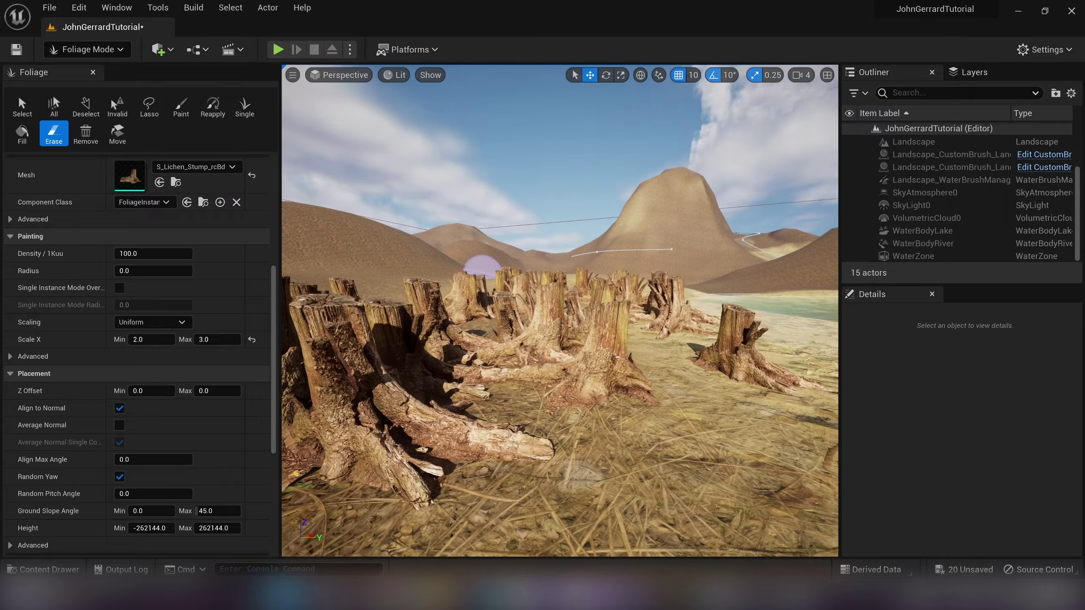
key(s)
mouse_move(482, 267)
right_down()
mouse_move(497, 269)
mouse_move(458, 274)
mouse_move(452, 257)
mouse_move(474, 276)
mouse_move(472, 255)
mouse_move(448, 246)
mouse_move(571, 261)
right_up()
key(w)
key(w)
key(s)
key(w)
key(s)
key(w)
click(500, 342)
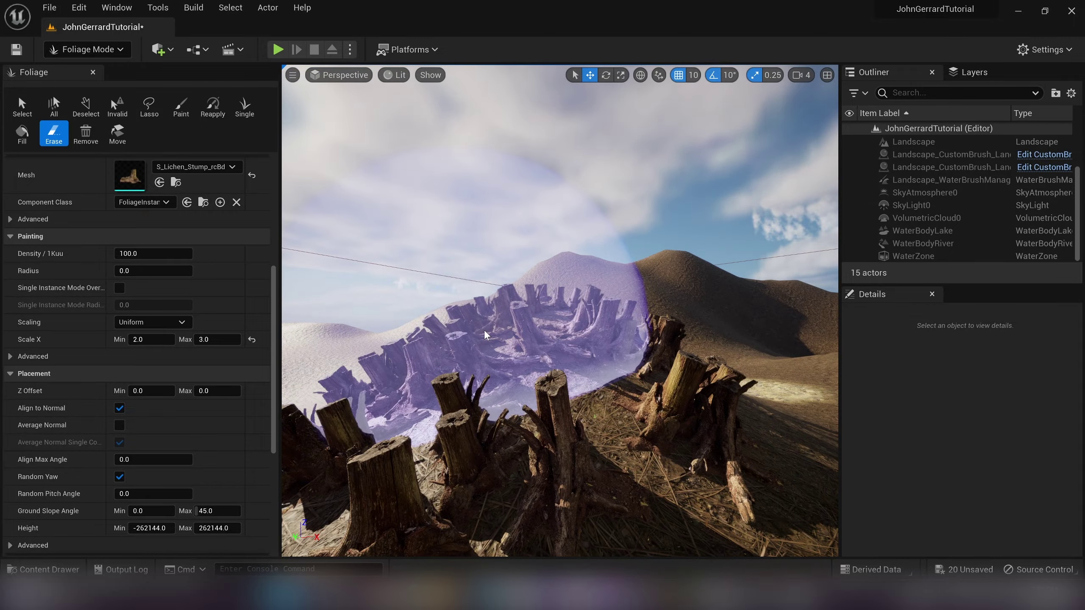
- Inspect how the stump roots meet the slope, and set the lichen stump's Z Offset Min and Max to -5
right_drag(484, 329, 523, 316)
key(w)
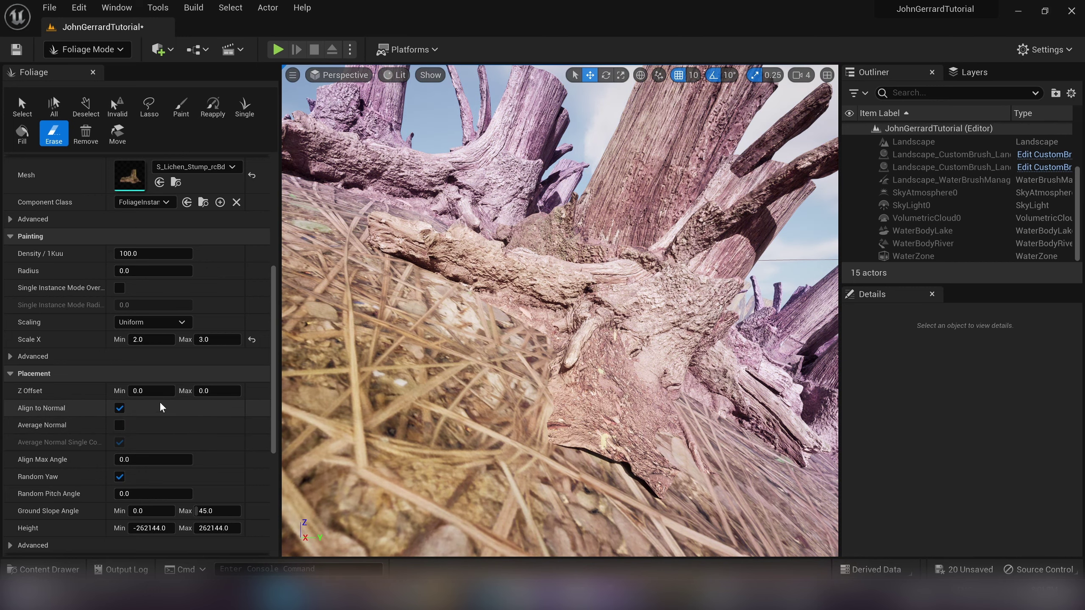
key(s)
right_drag(523, 316, 534, 329)
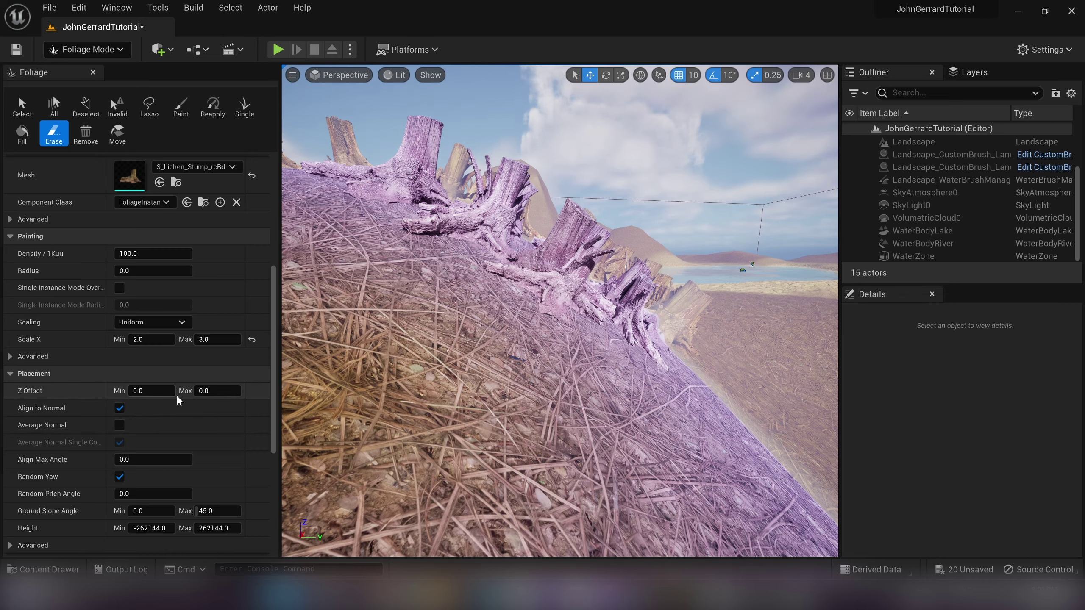
right_drag(484, 329, 472, 304)
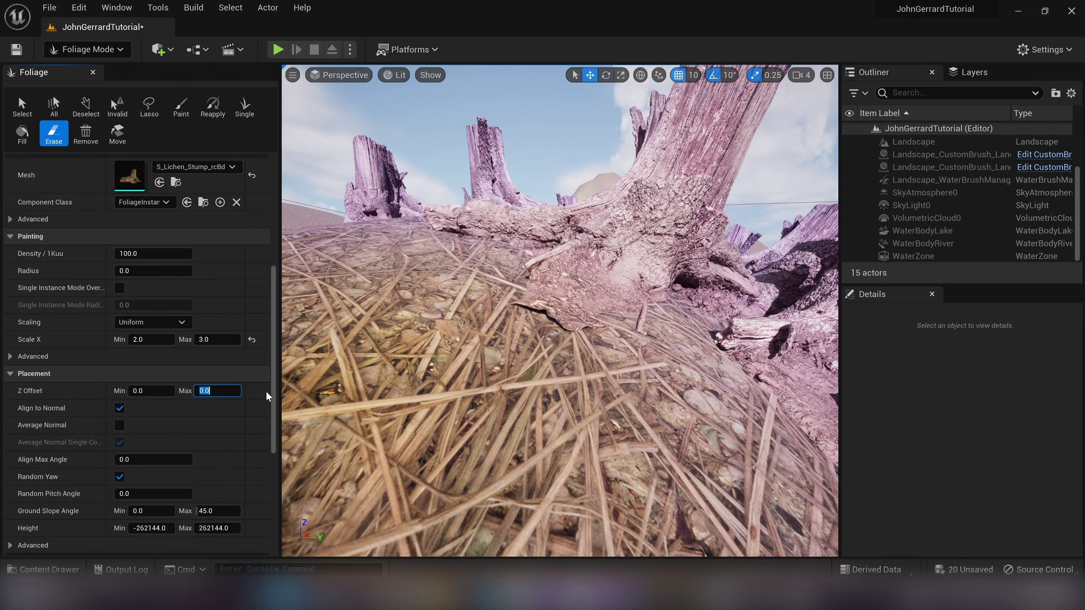
text(-5)
key(Return)
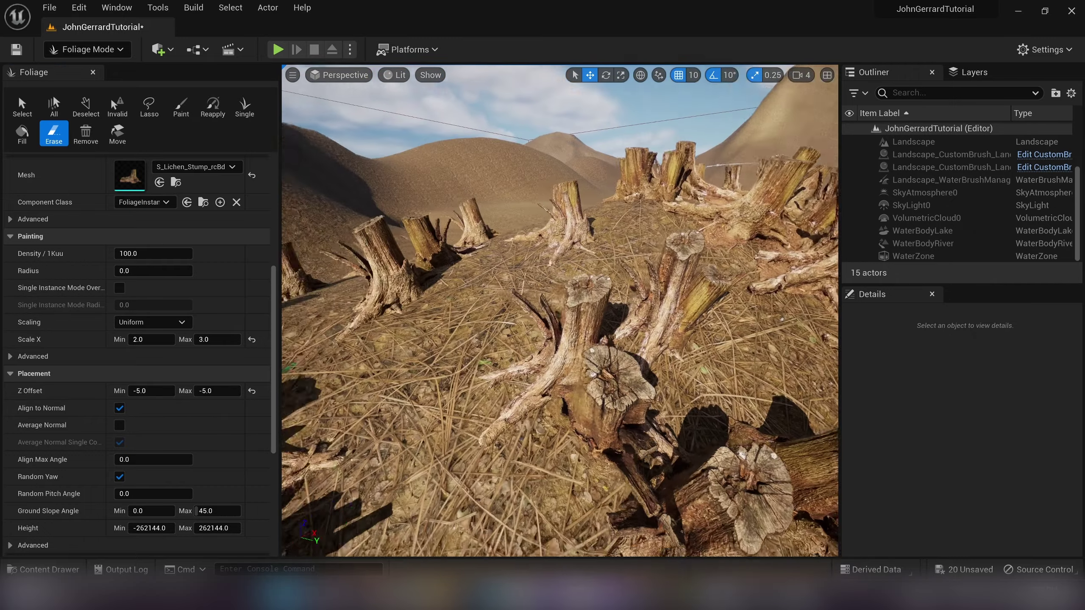
- Erase all the painted lichen stumps from the hill
scroll(425, 341, up, 10)
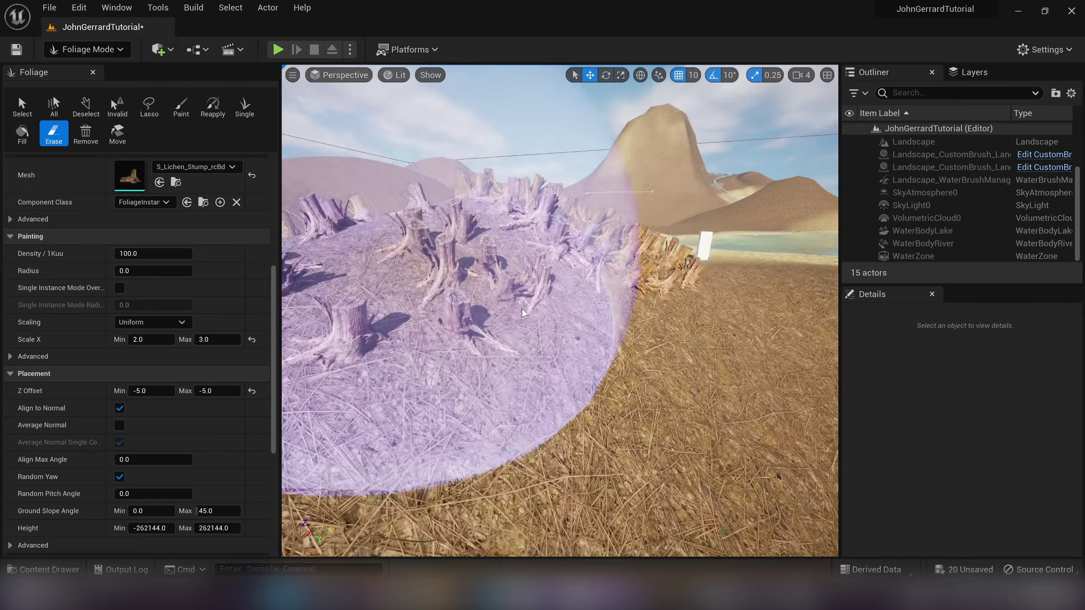
mouse_move(522, 308)
mouse_down()
mouse_move(507, 308)
mouse_move(551, 278)
mouse_move(640, 288)
mouse_up()
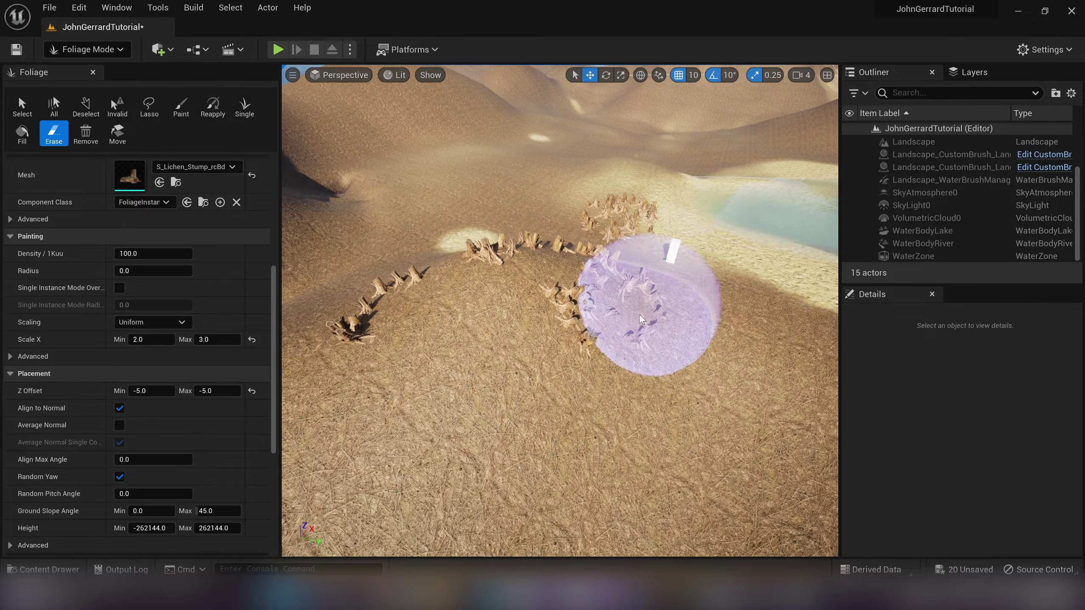
mouse_move(617, 339)
mouse_down()
mouse_move(400, 327)
mouse_move(633, 192)
mouse_up()
right_drag(569, 277, 563, 252)
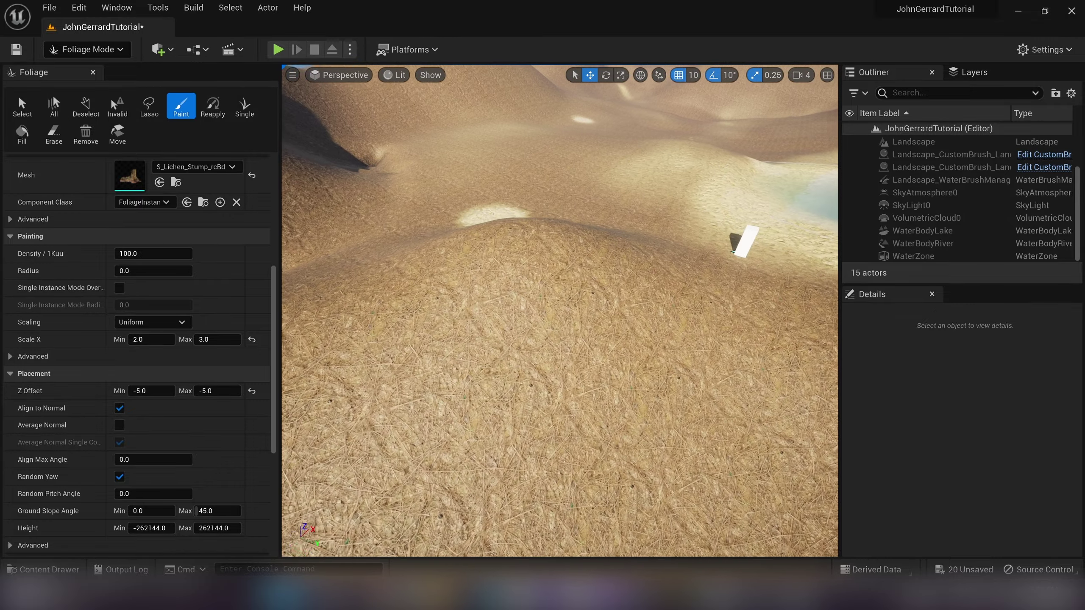
- Enable Average Normal in the lichen stump's placement settings
scroll(219, 352, down, 3)
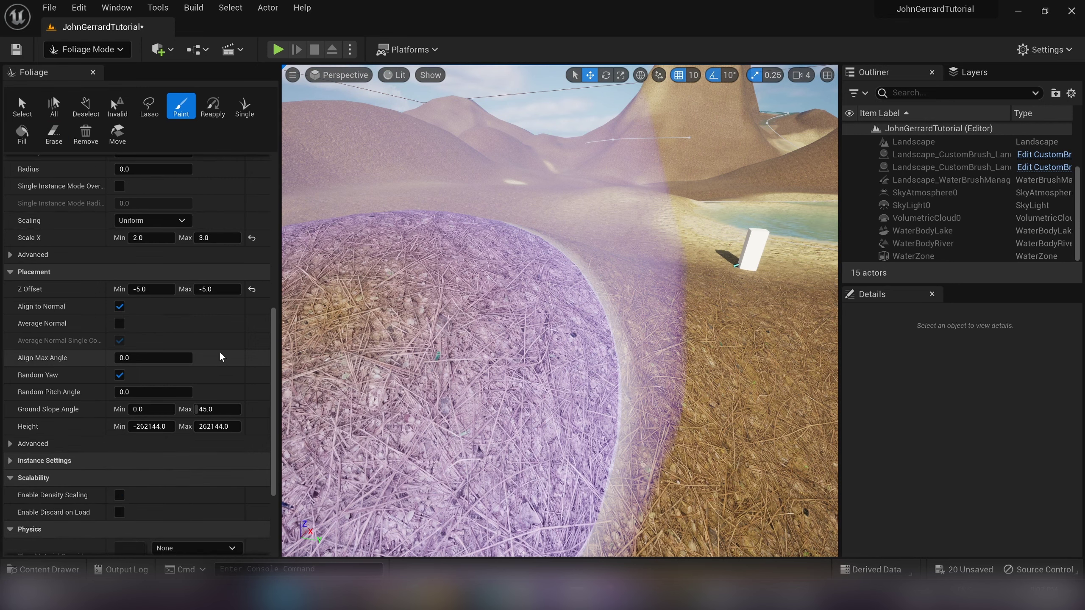
scroll(218, 351, up, 2)
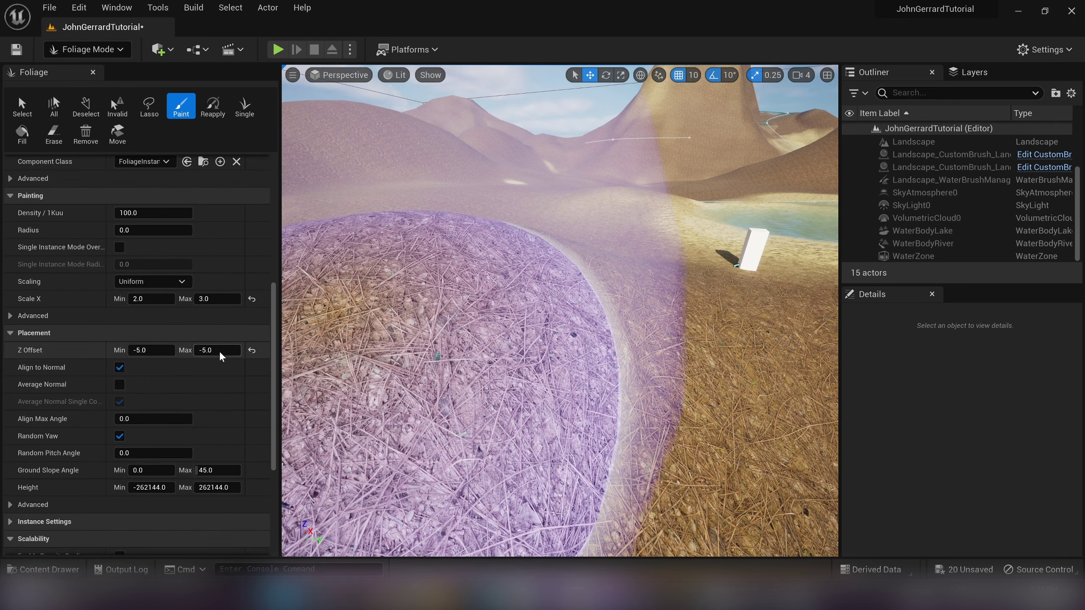
click(119, 384)
- Try painting a patch of lichen stumps on the hilltop with averaged normals, inspect them, and undo the patch
right_drag(459, 252, 490, 250)
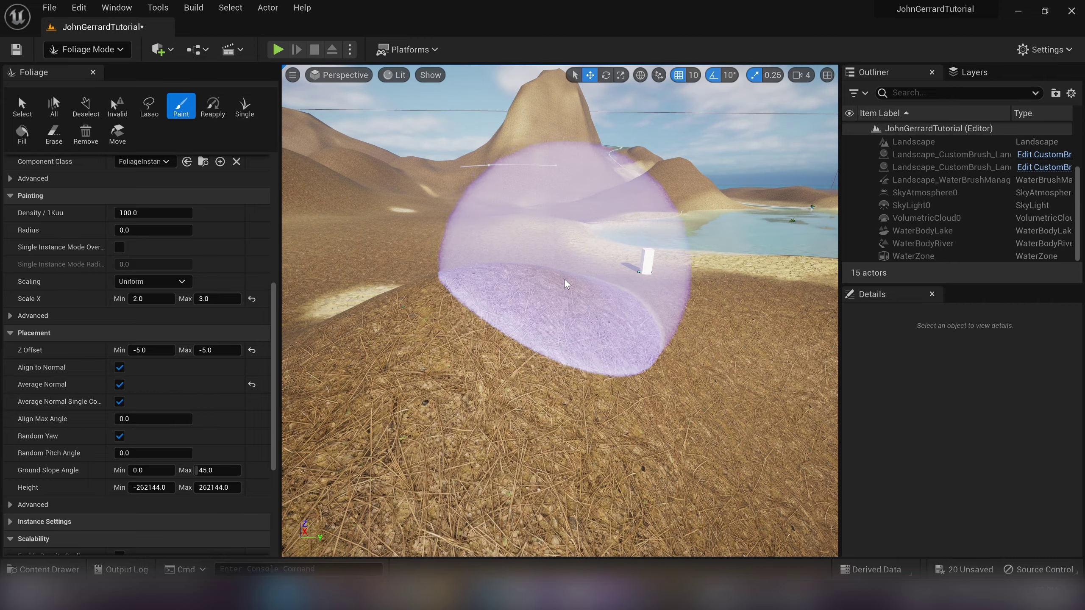
click(546, 311)
mouse_move(546, 311)
right_down()
mouse_move(521, 326)
mouse_move(439, 337)
right_up()
key(w)
mouse_move(532, 270)
right_down()
mouse_move(637, 265)
mouse_move(630, 218)
mouse_move(525, 286)
mouse_move(559, 274)
right_up()
key(s)
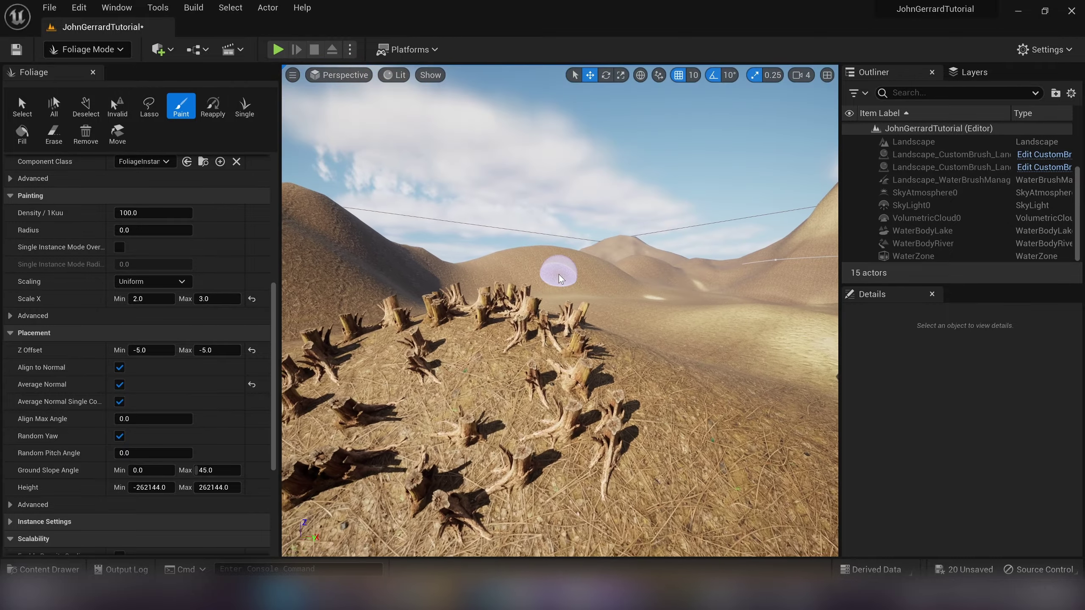
key(ctrl+z)
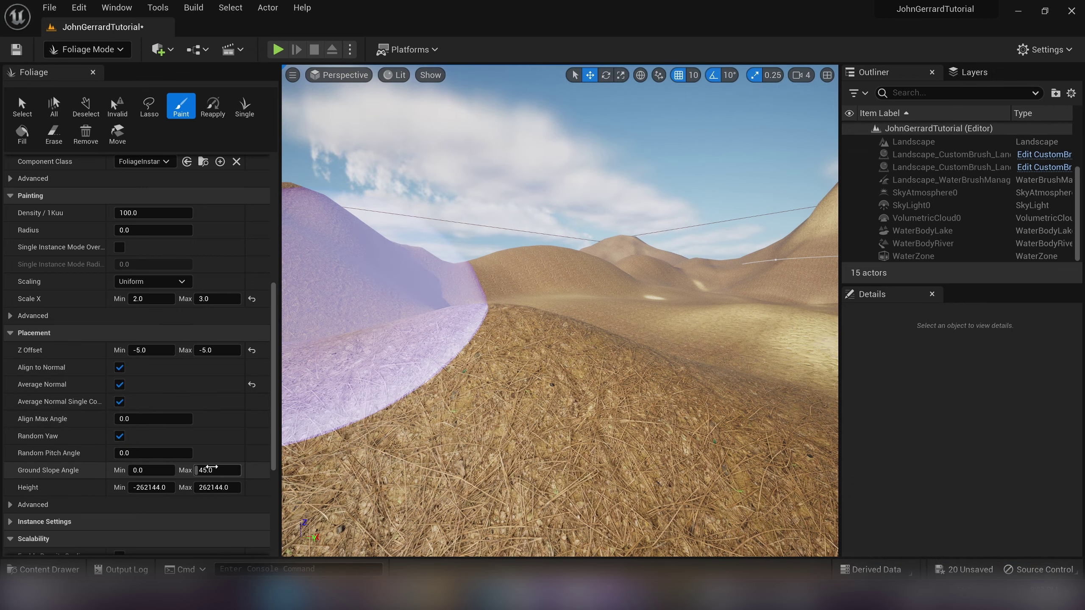
- Go over to the steep mountain and set the lichen stump's Ground Slope Angle Max to 90
right_drag(483, 385, 578, 361)
key(w)
right_drag(431, 444, 431, 469)
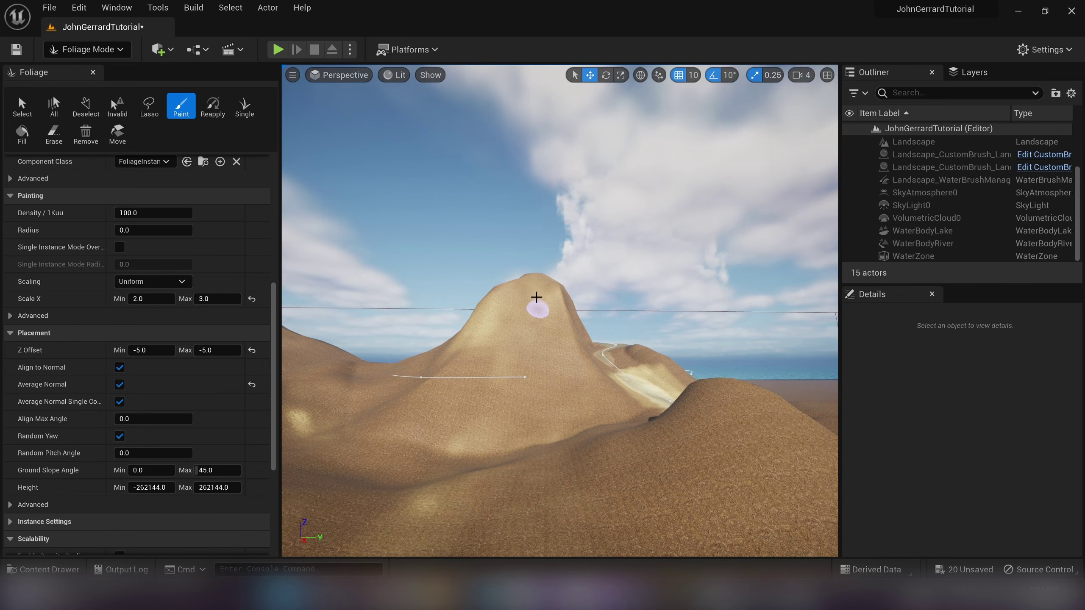
key(w)
mouse_move(538, 341)
right_down()
mouse_move(531, 314)
mouse_move(538, 378)
right_up()
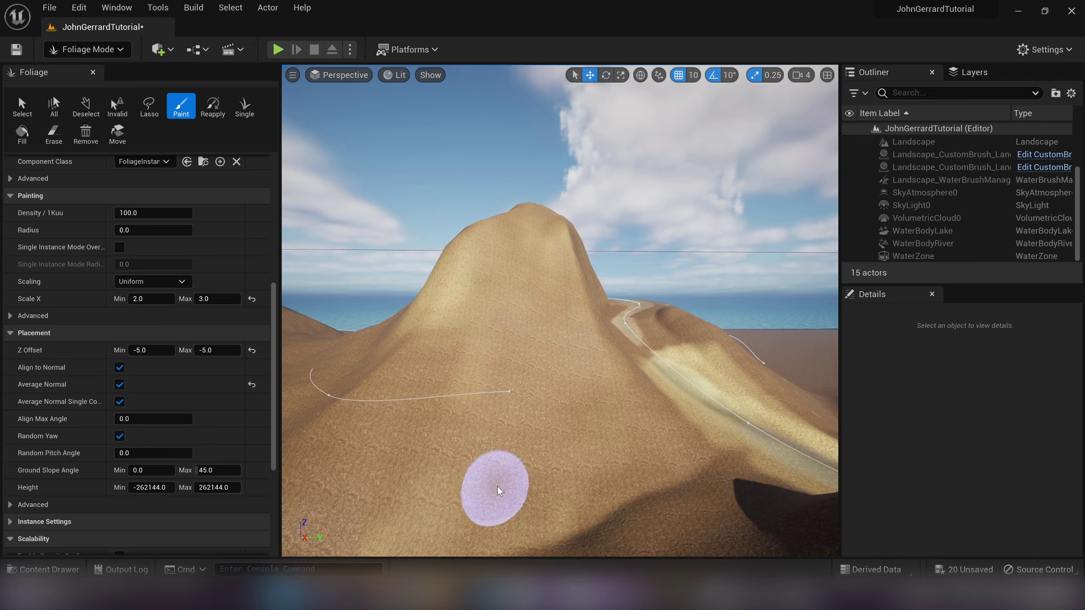
key(w)
right_drag(492, 502, 479, 568)
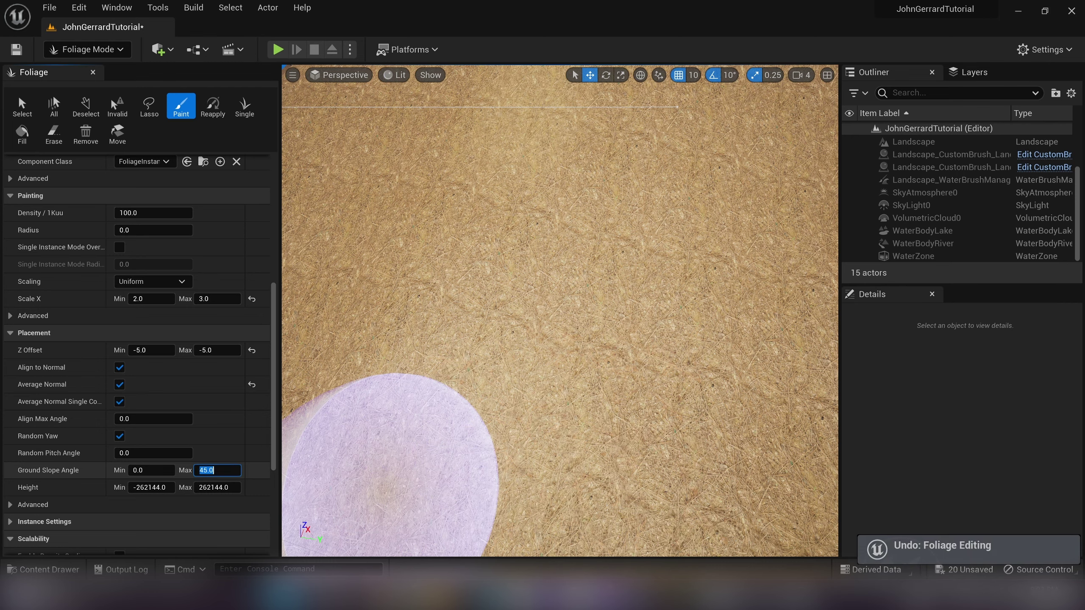
text(90)
key(Return)
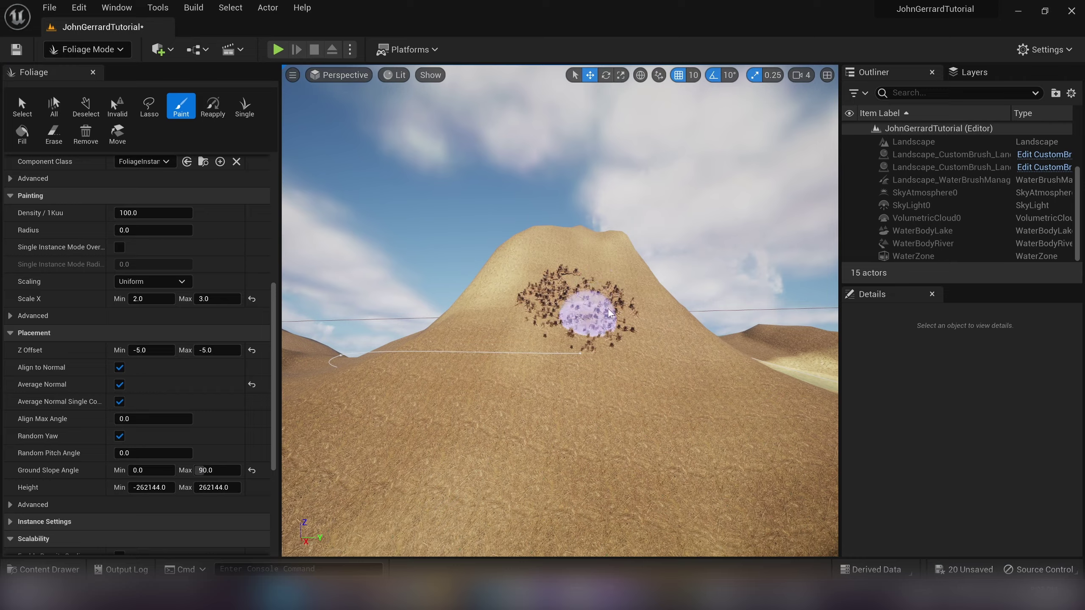
- Try painting lichen stumps on the steep mountainside, and undo them
key(w)
mouse_move(597, 275)
right_down()
mouse_move(581, 239)
mouse_move(623, 248)
mouse_move(624, 286)
right_up()
key(ctrl+z)
mouse_move(671, 357)
right_down()
mouse_move(568, 317)
mouse_move(517, 329)
mouse_move(619, 342)
mouse_move(566, 325)
right_up()
key(w)
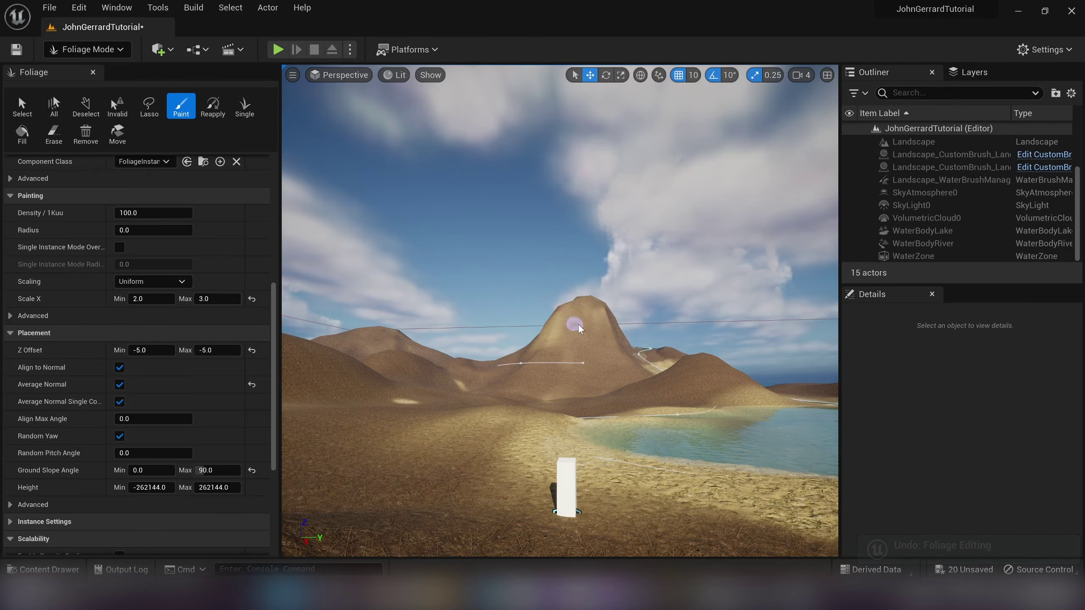
- Return to the lake shore and select the S_Granite_Rock foliage type
right_drag(578, 324, 551, 367)
key(s)
scroll(73, 408, up, 8)
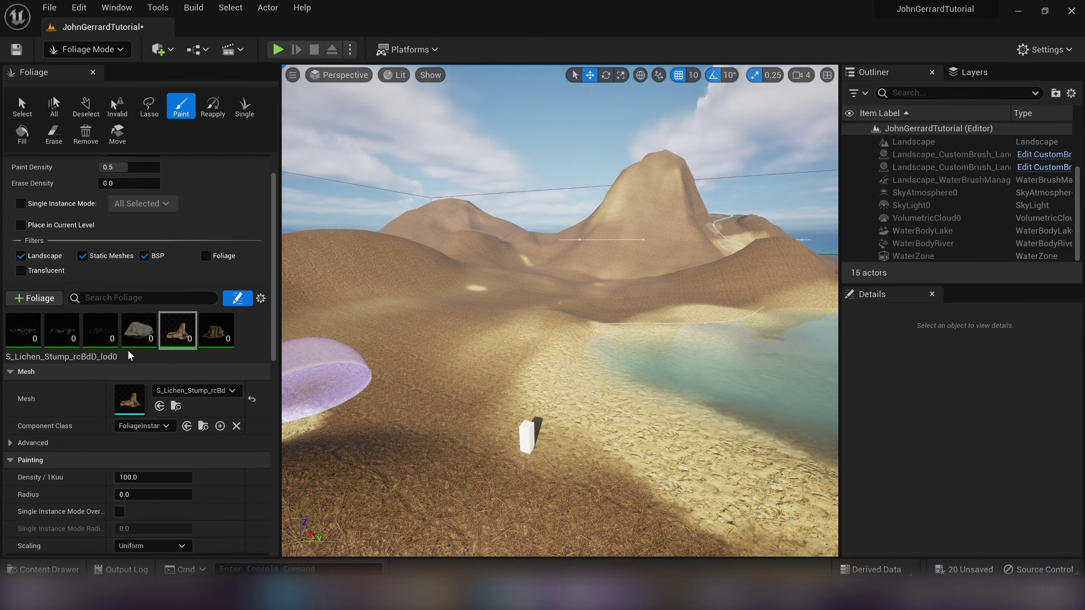
scroll(68, 440, down, 6)
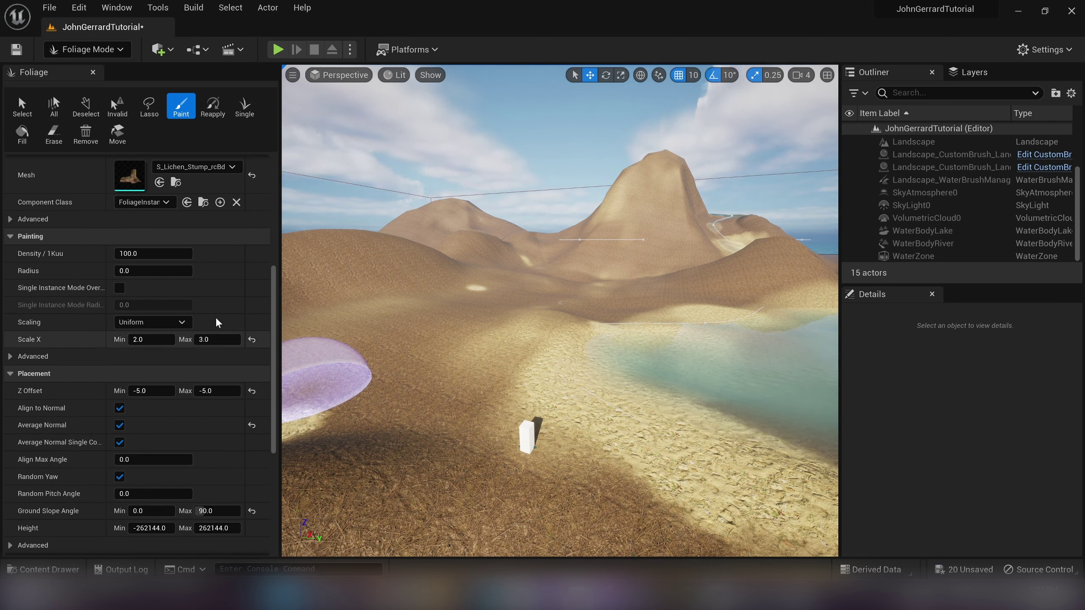
scroll(216, 314, up, 3)
scroll(217, 317, up, 5)
click(134, 320)
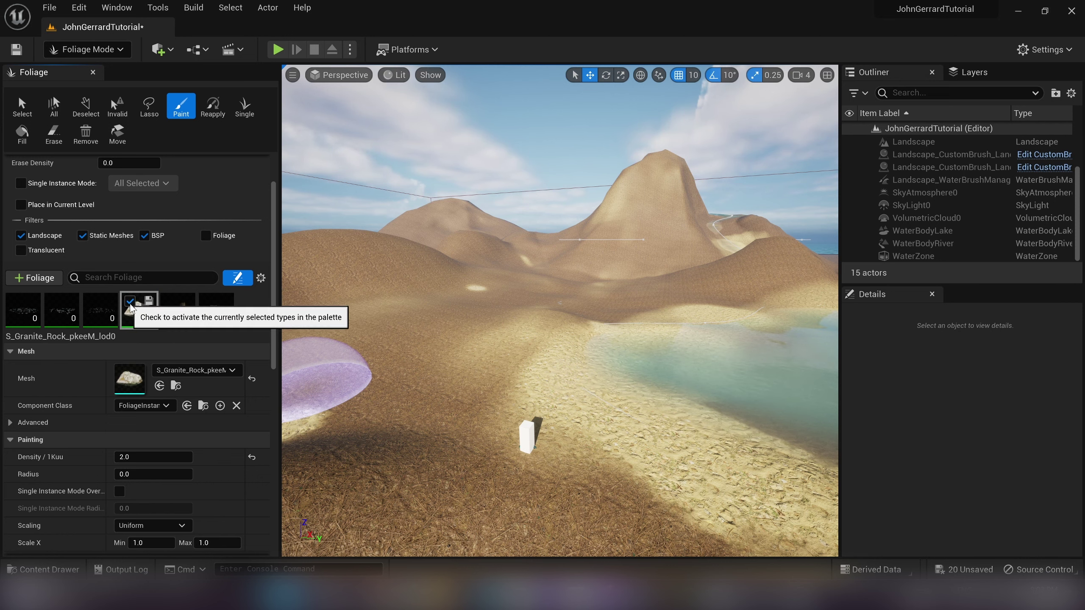
- Try painting granite rocks at their original scale on the lake shore, and undo them
mouse_move(561, 328)
right_down()
mouse_move(561, 308)
mouse_move(565, 331)
right_up()
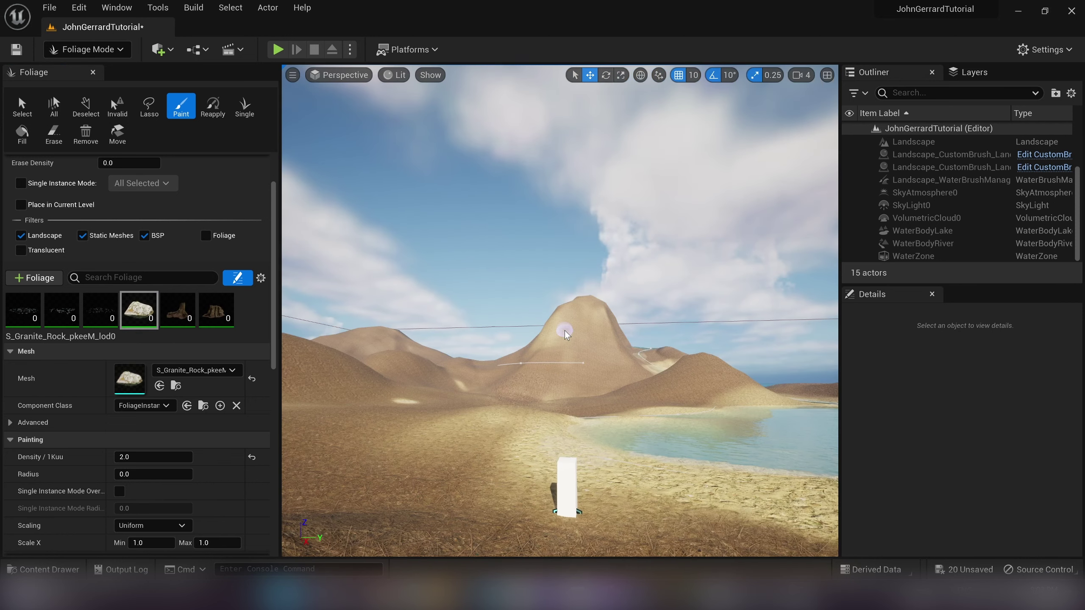
click(638, 453)
key(ctrl+z)
- Set the granite rock's Scale X to Min 3 and Max 3.5
scroll(155, 510, down, 10)
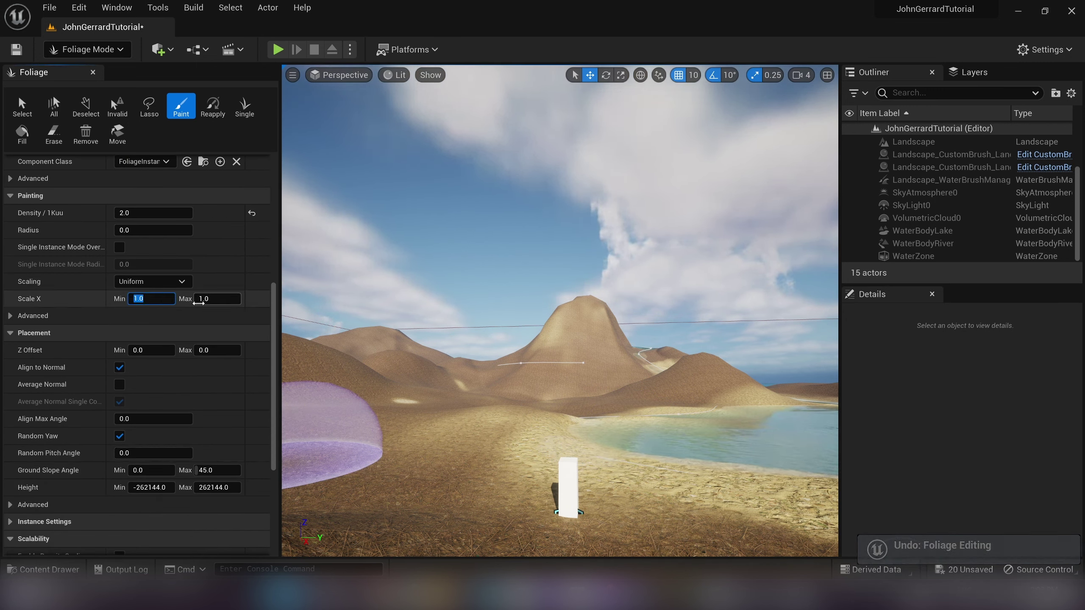
text(3)
key(Tab)
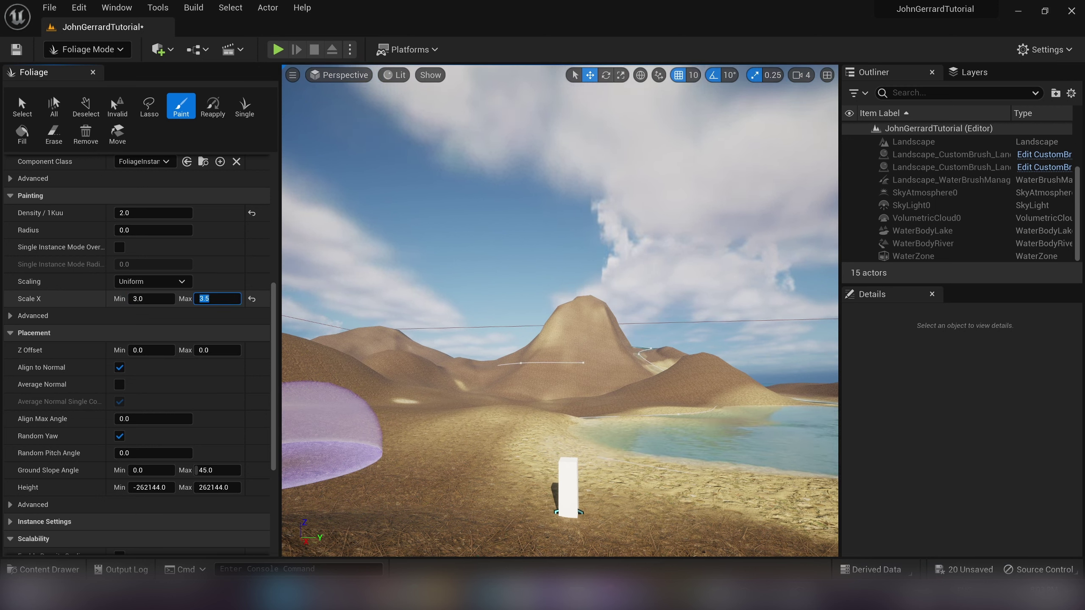
- Set the granite rock's Z Offset Min and Max to -2, and paint large rocks along the lake shore
scroll(194, 346, up, 3)
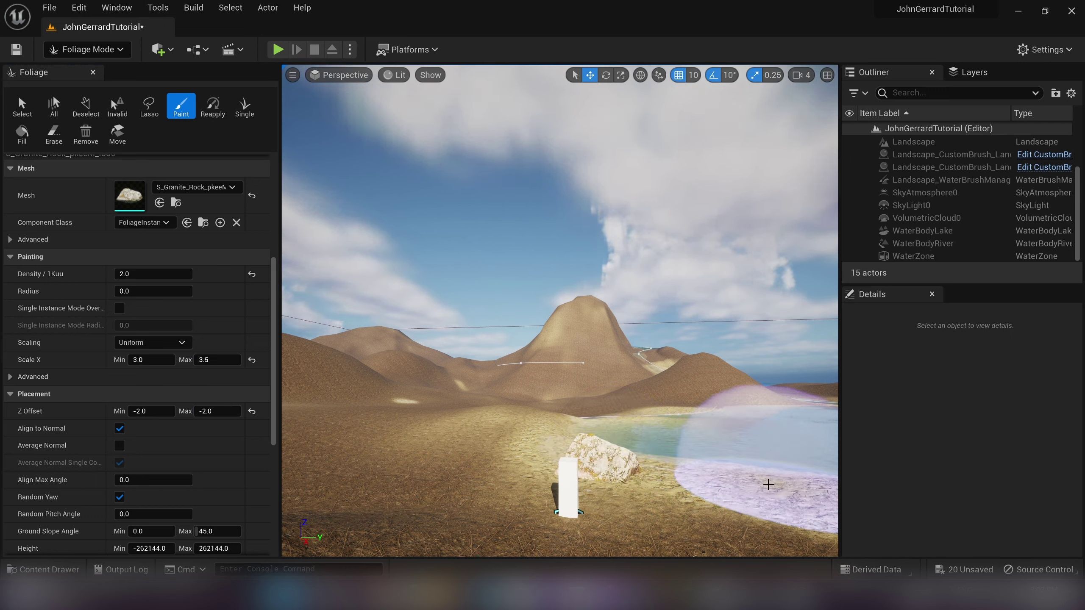
click(735, 472)
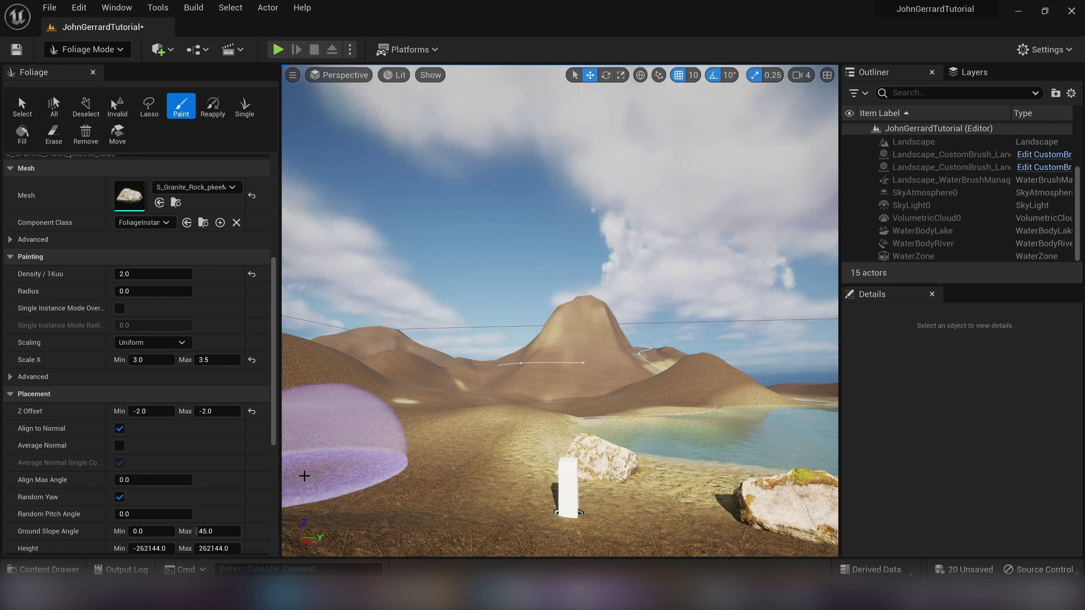
- Paint more granite rocks on the near ground and along the far lake shore, undoing the strokes that place too many in the distance
click(328, 462)
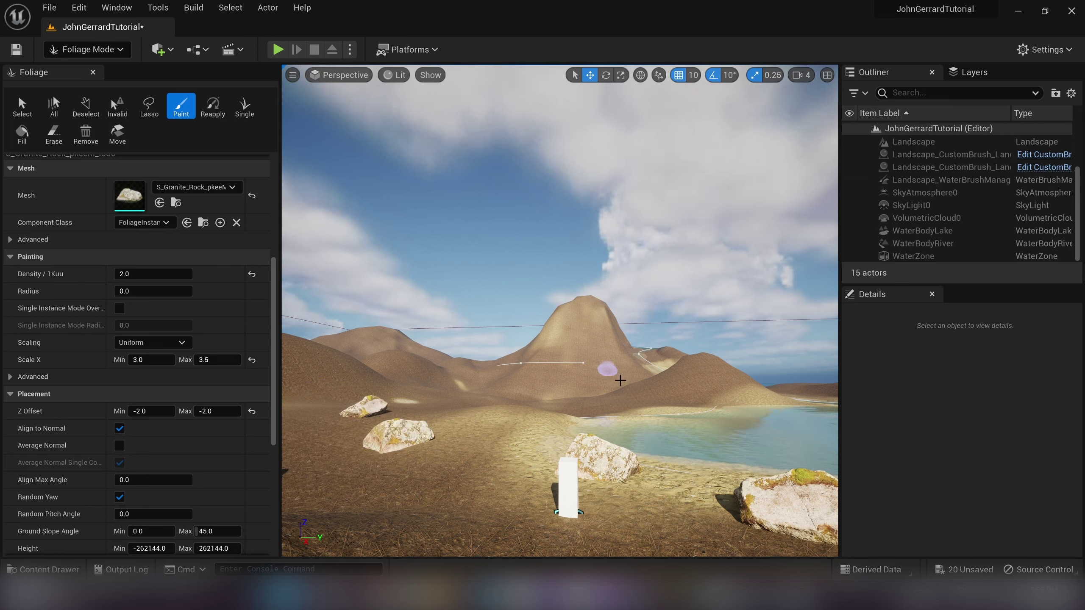
drag(628, 400, 703, 408)
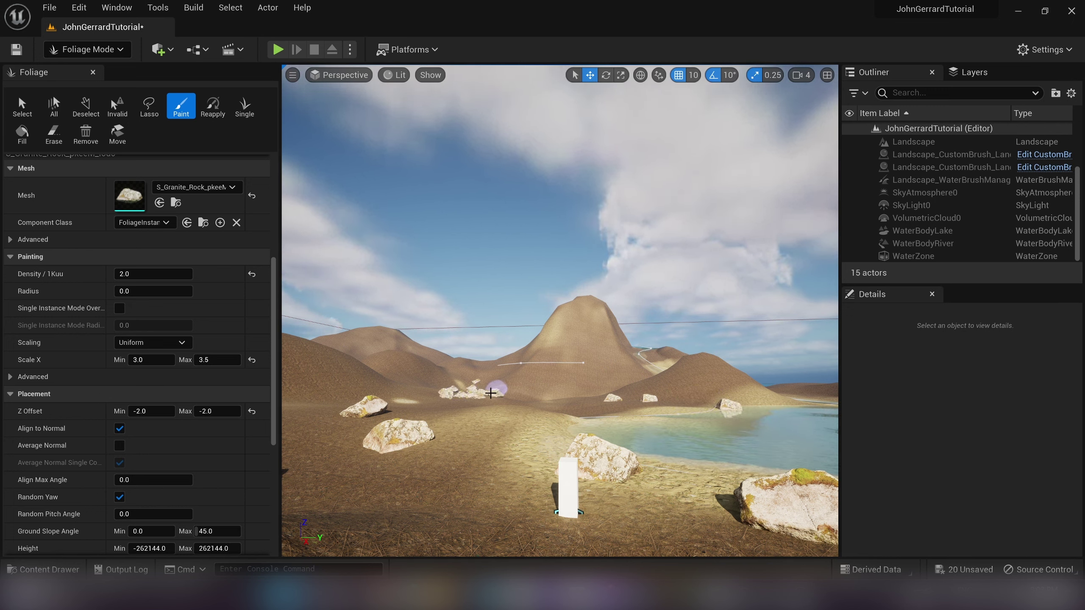
key(ctrl+z)
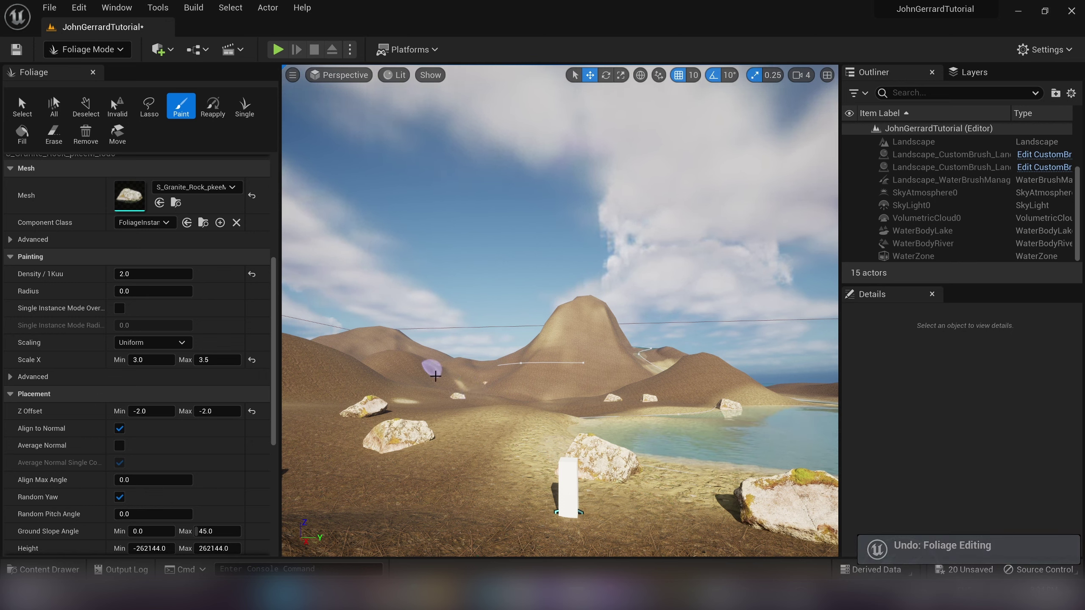
mouse_move(435, 376)
mouse_down()
mouse_move(417, 380)
mouse_move(407, 368)
mouse_move(440, 367)
mouse_up()
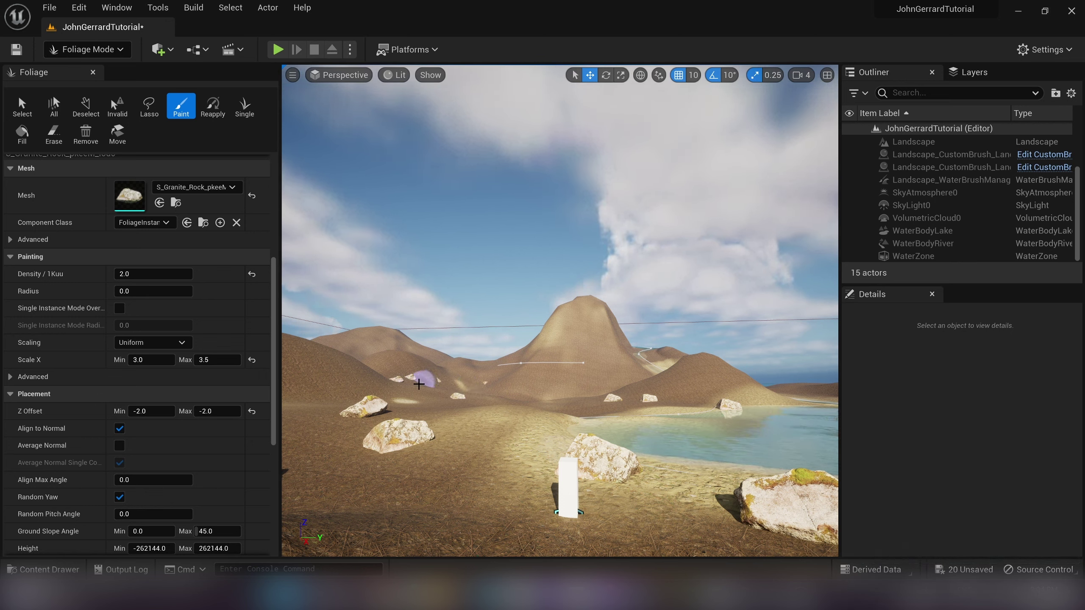
key(ctrl+z)
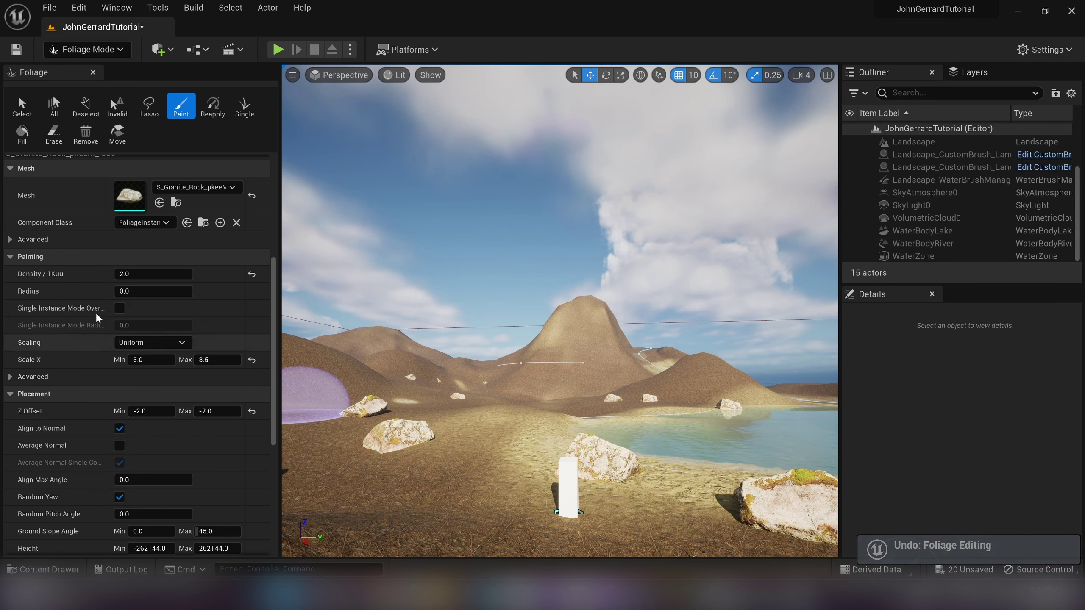
- Try a Random Pitch Angle of about 28 for the granite rock, and undo the change
scroll(108, 423, down, 3)
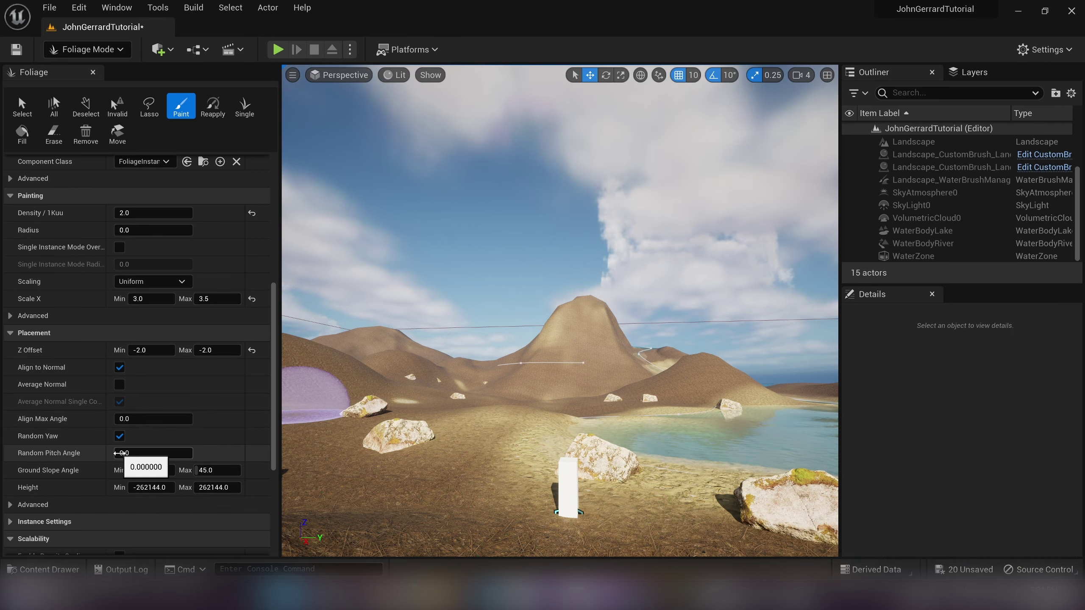
mouse_move(128, 453)
mouse_down()
mouse_move(145, 453)
mouse_move(124, 453)
mouse_up()
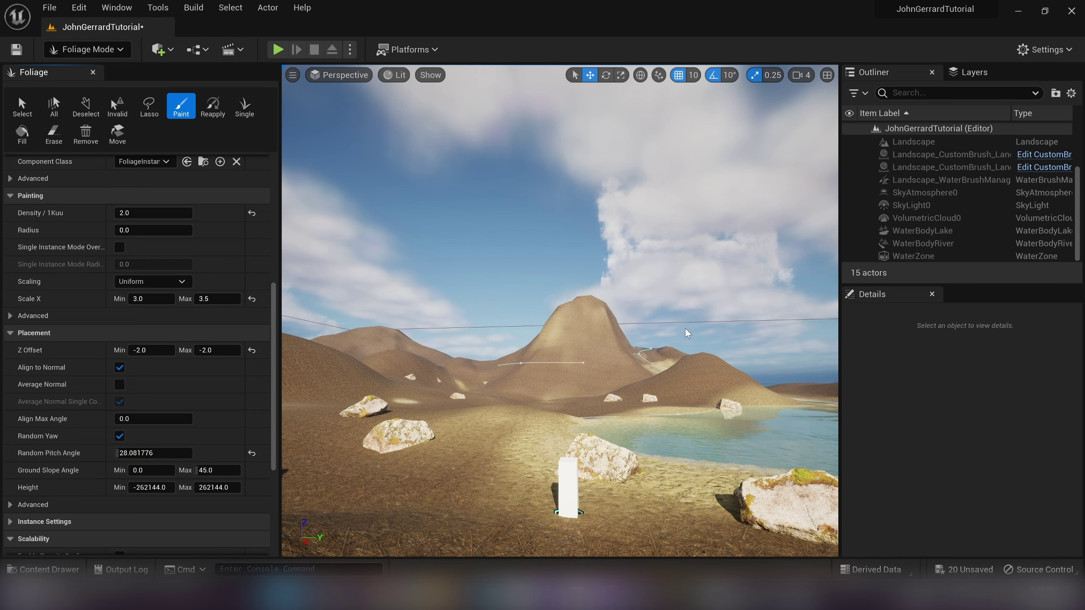
key(ctrl+z)
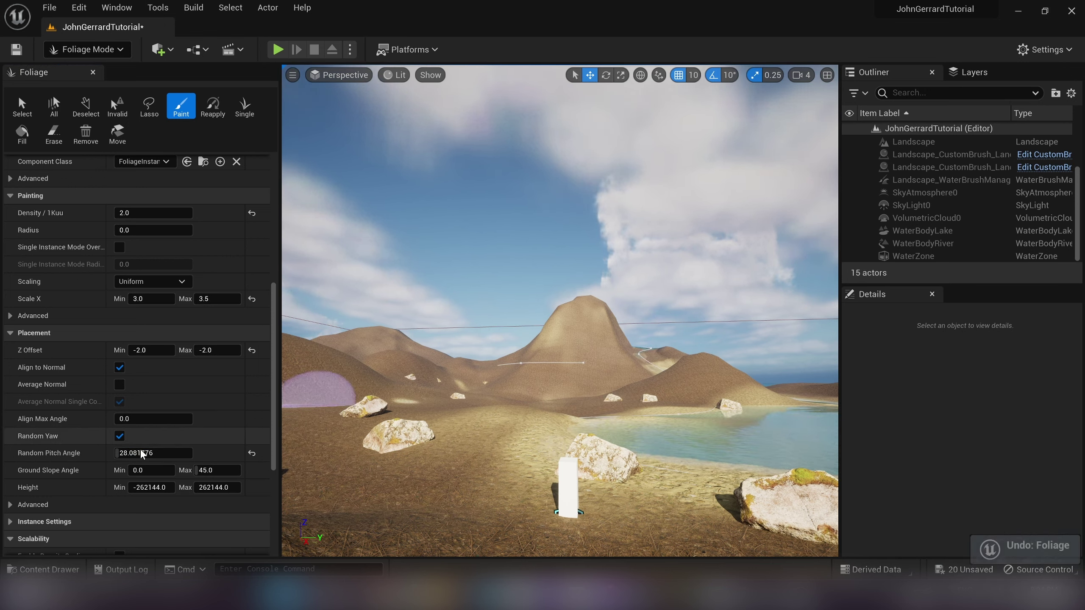
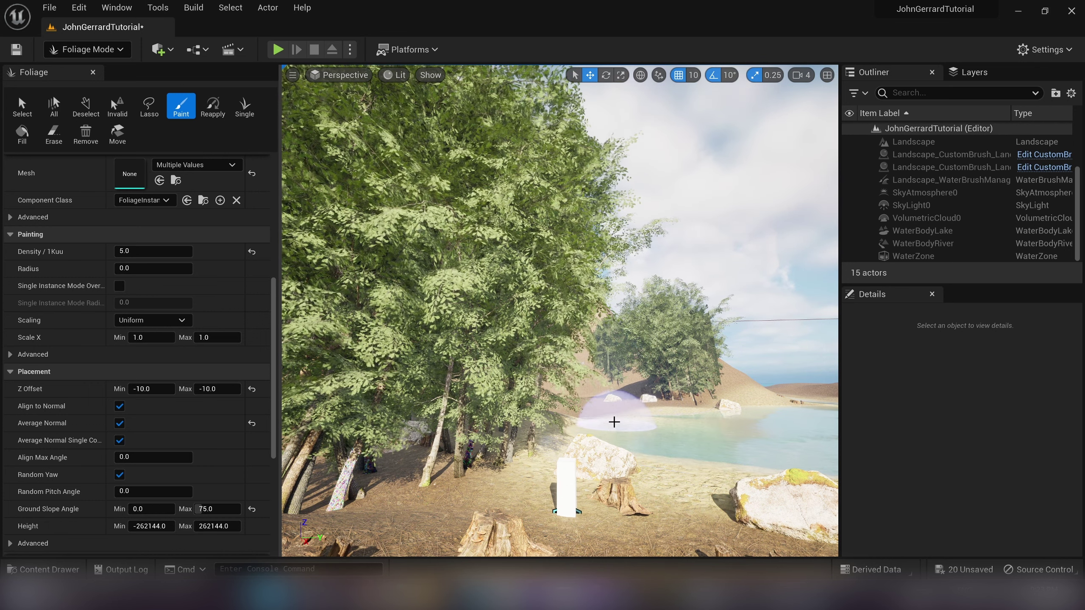
- Undo the dense tree strokes painted around the lake and the near ground
key(super+z)
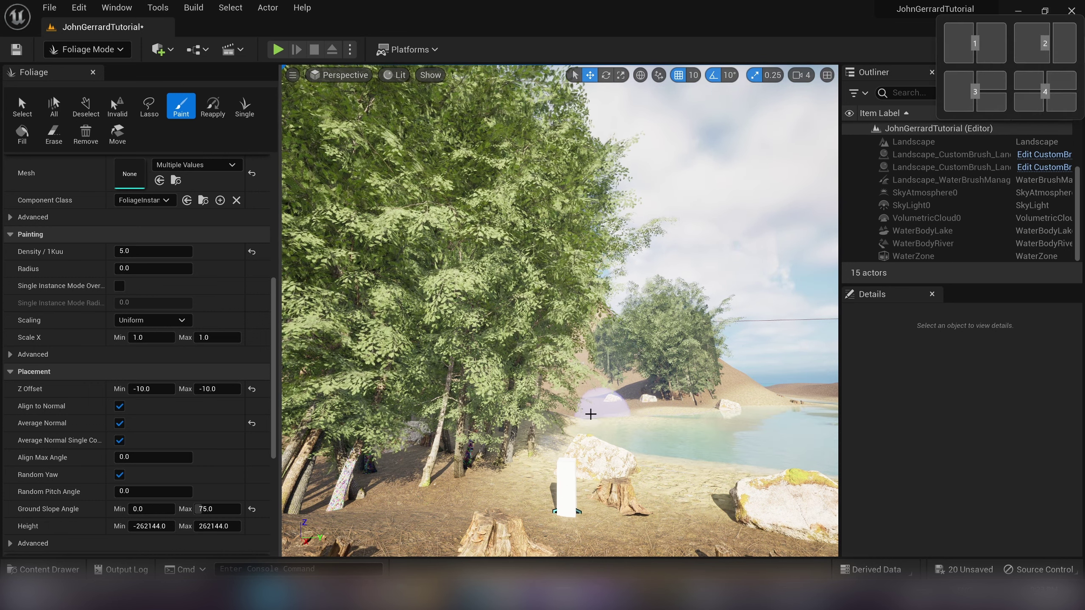
key(Escape)
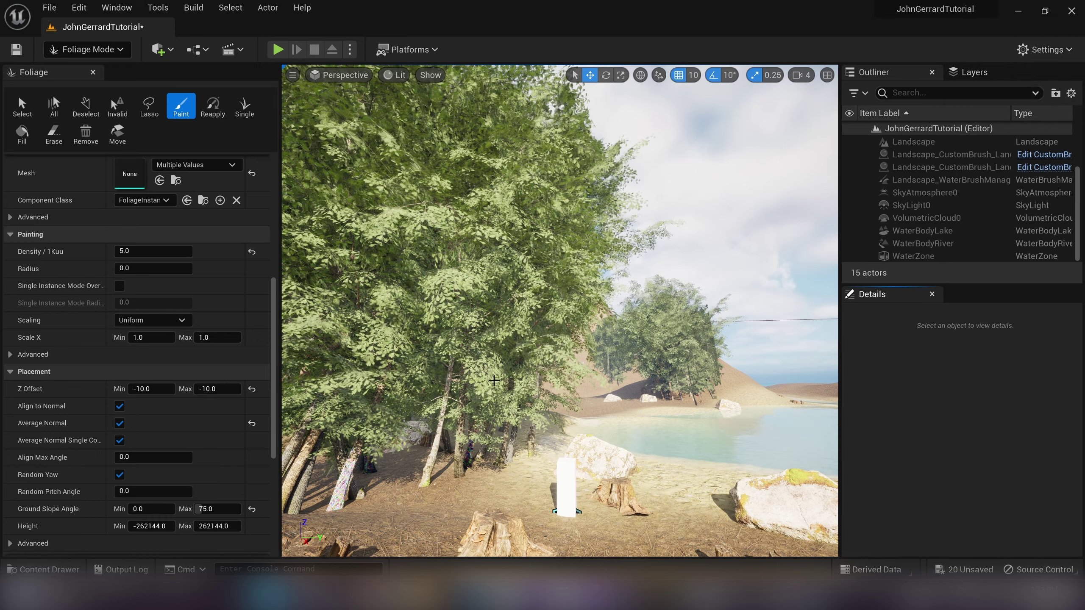
key(ctrl+z)
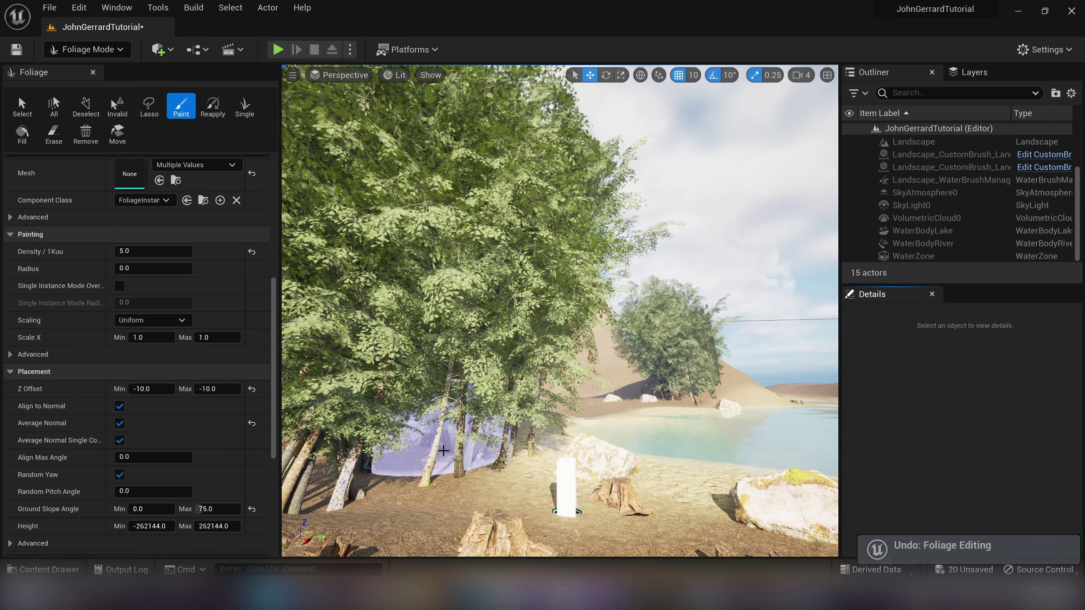
key(ctrl+z)
key(ctrl+z)
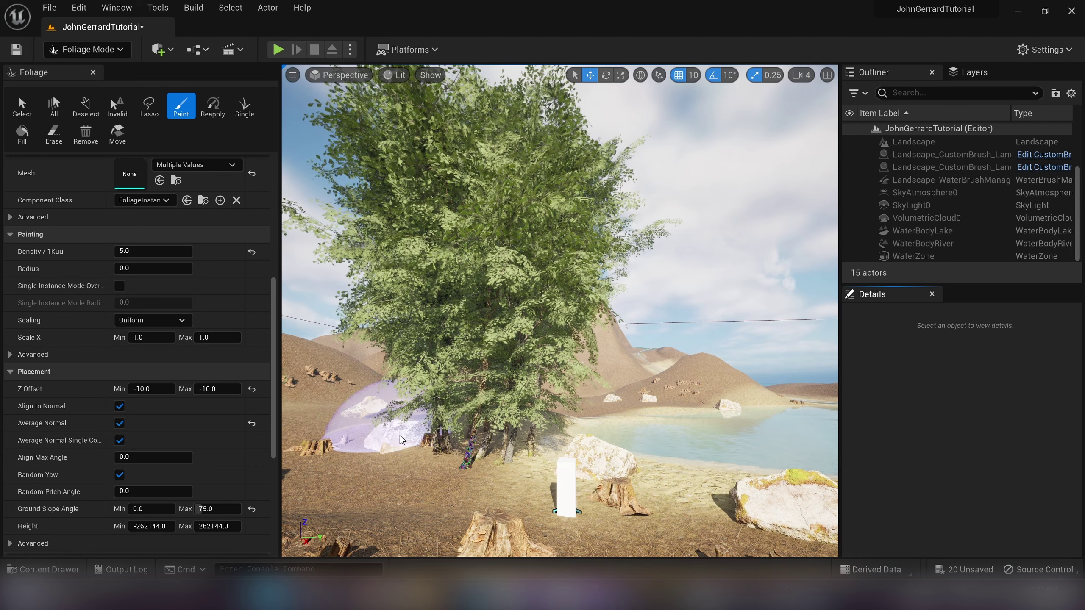
- Set the trees' Density / 1Kuu to 2.5, and paint trees on the near ground, the far shore and the distant hills
click(153, 251)
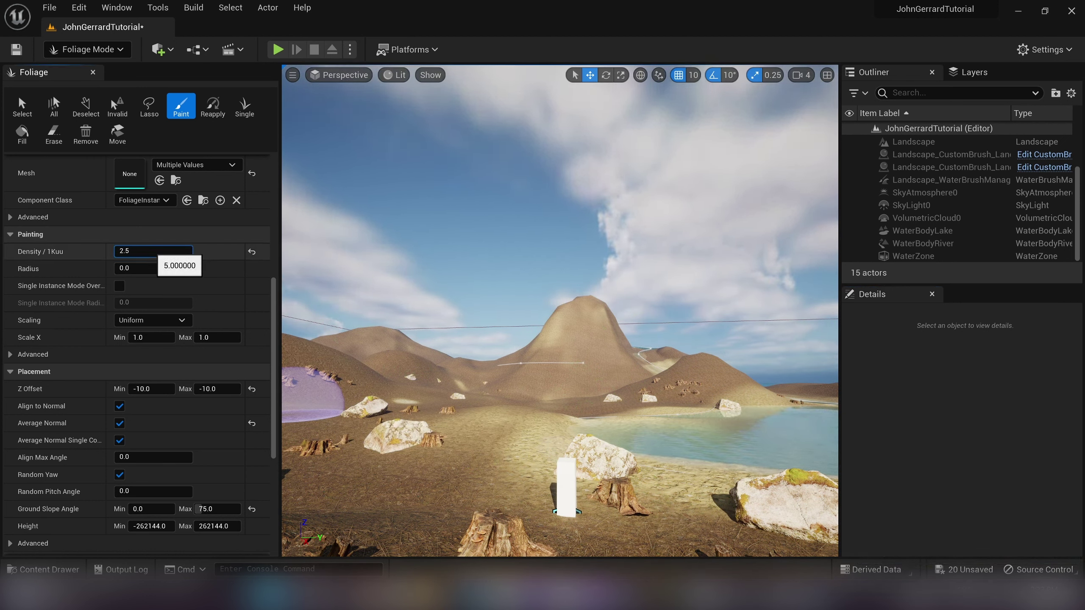
text(2.5)
key(Return)
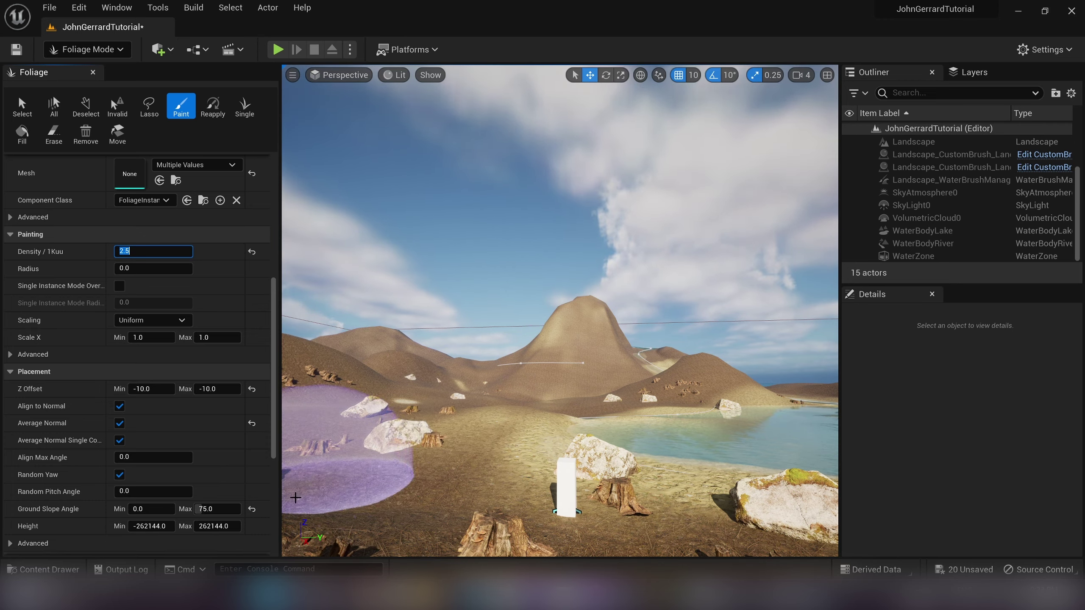
click(295, 499)
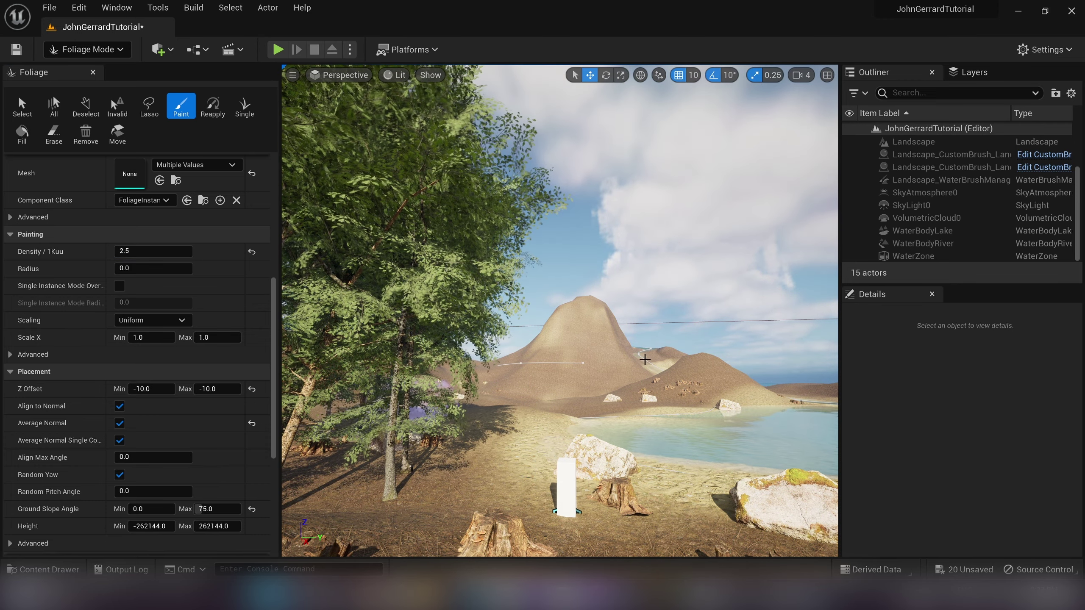
mouse_move(683, 380)
mouse_down()
mouse_move(674, 375)
mouse_move(759, 400)
mouse_up()
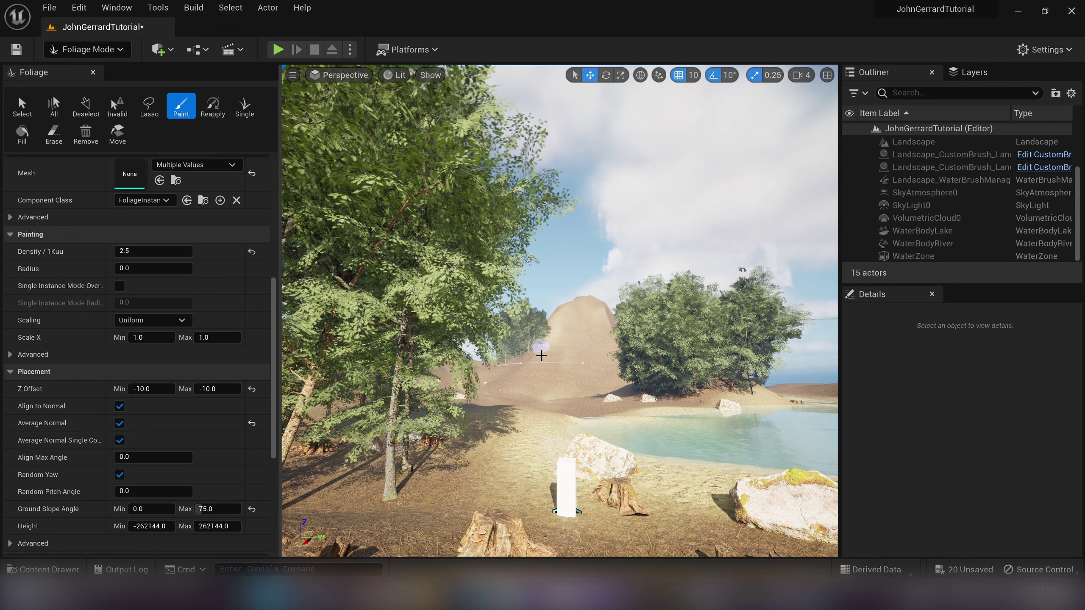
drag(541, 355, 567, 356)
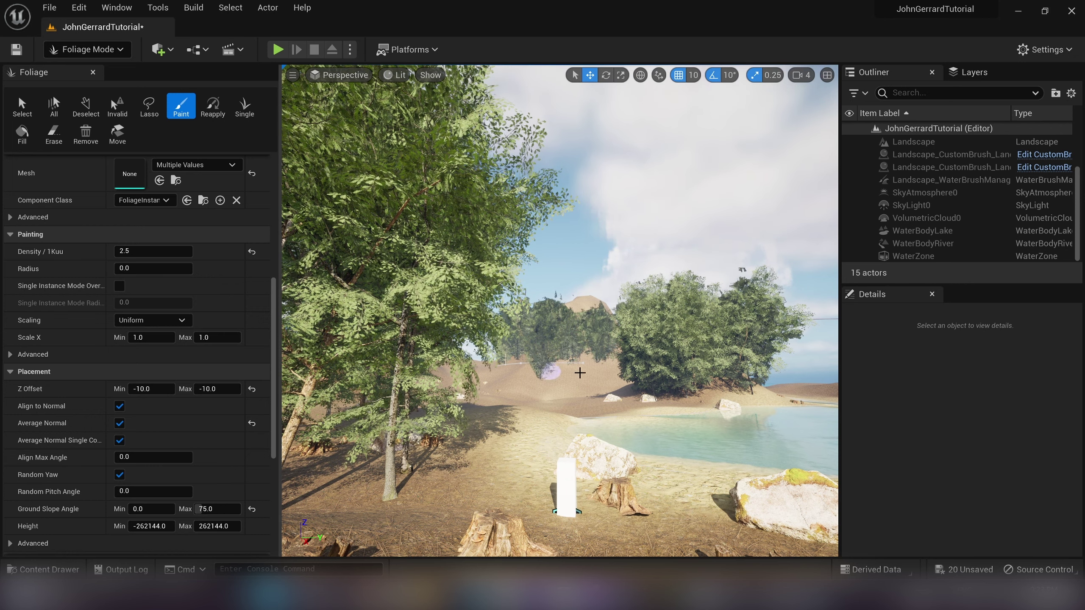
- Erase the dense part of the tree group on the far lake shore
key(shift)
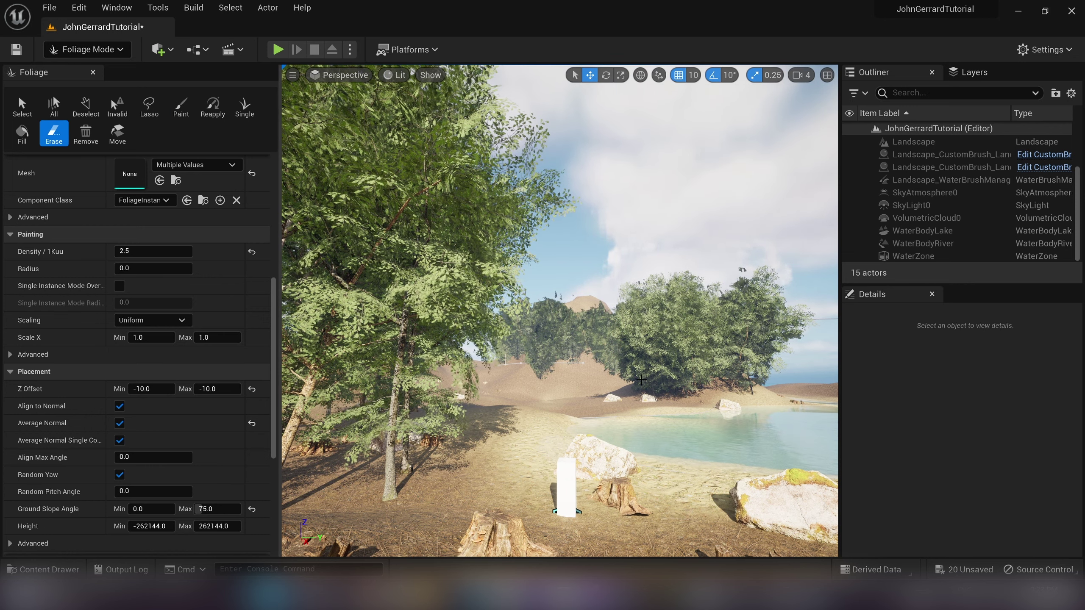
mouse_move(644, 386)
shift+mouse_down()
mouse_move(760, 380)
mouse_move(636, 392)
shift+mouse_up()
key(shift)
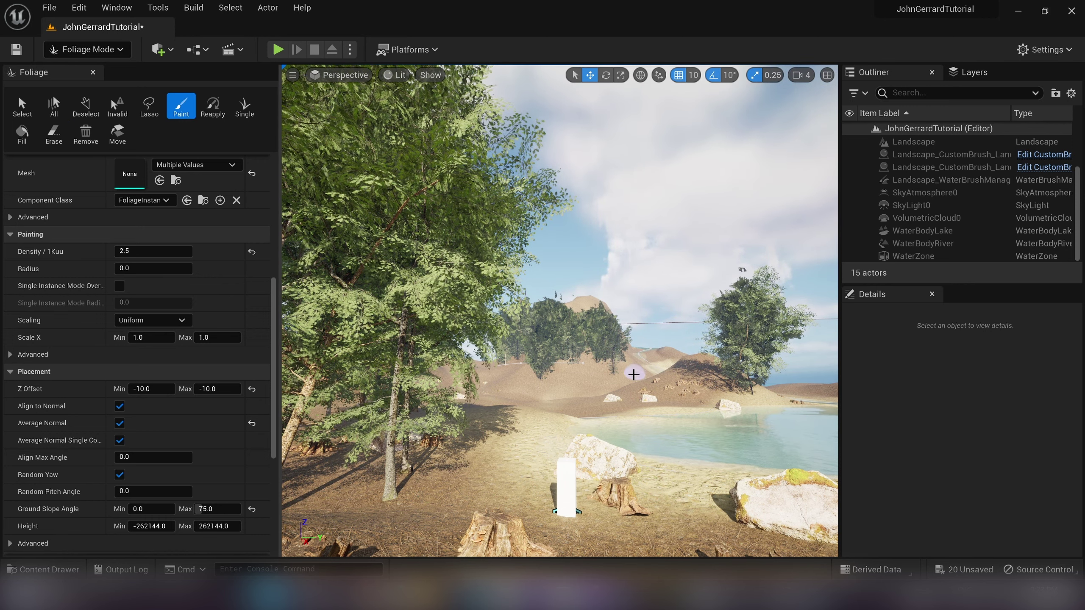
- Paint a small group of trees on the slope behind the far shore, erasing surplus trees there
click(635, 368)
key(shift)
mouse_move(637, 375)
shift+mouse_down()
mouse_move(649, 373)
mouse_move(640, 370)
shift+mouse_up()
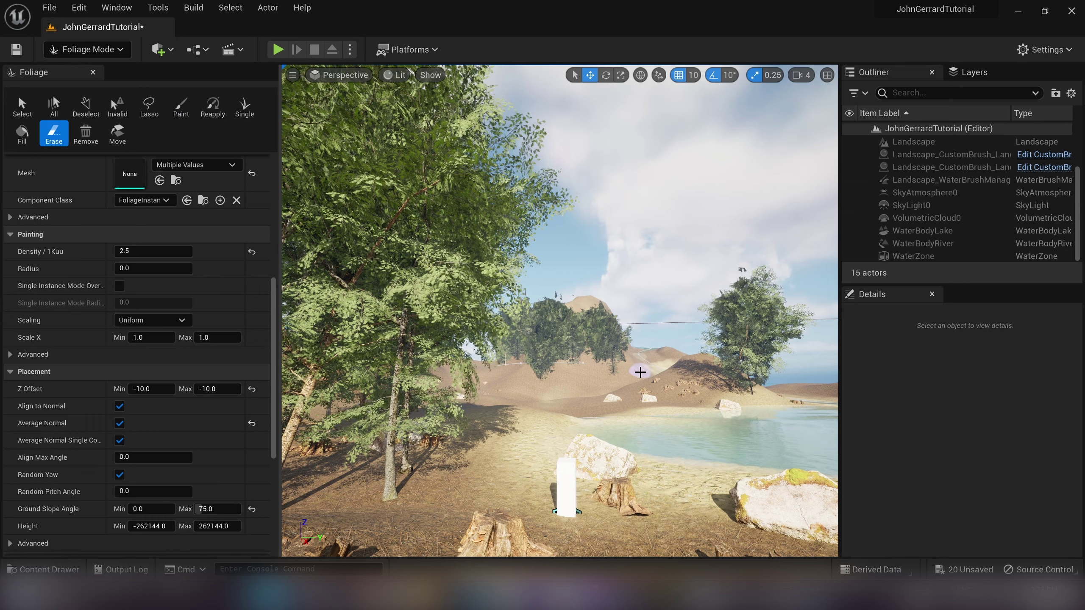
click(666, 360)
click(659, 371)
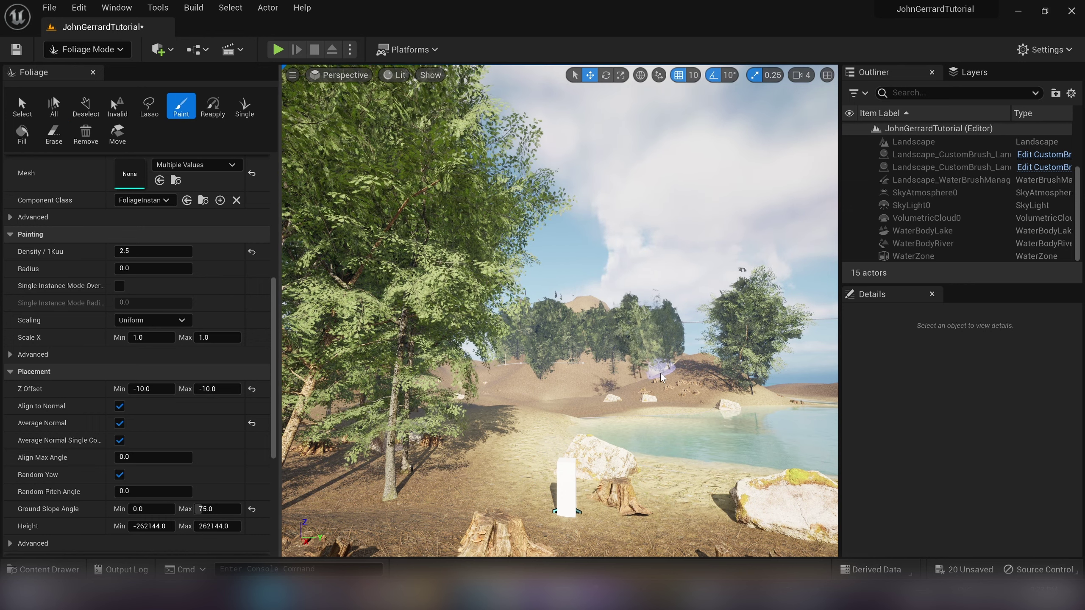
key(shift)
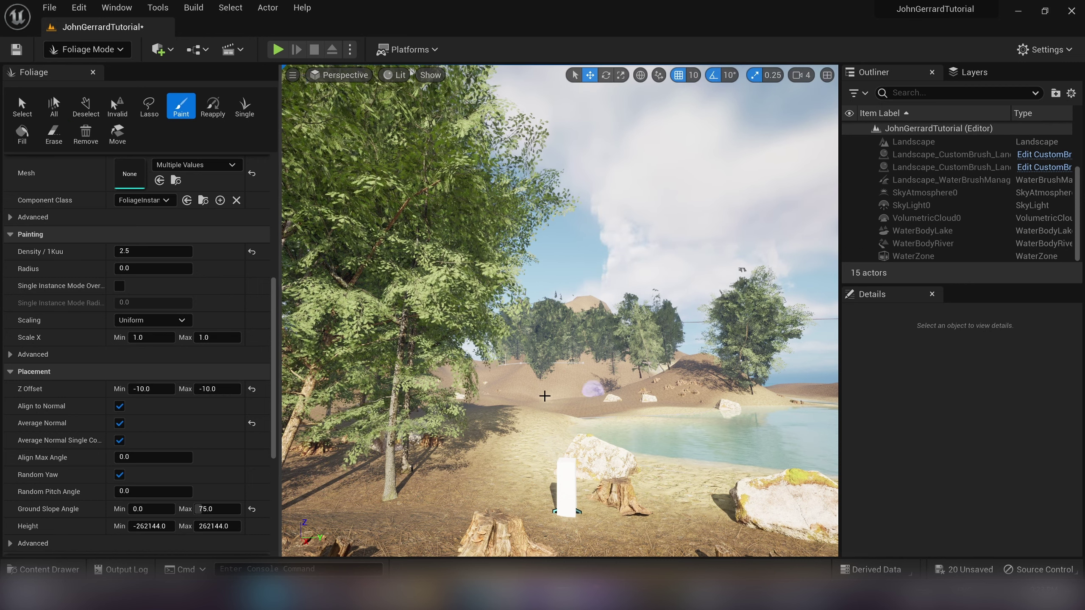
- Erase trees from the near ground around the rocks and stumps, and thin the trees behind them
key(shift)
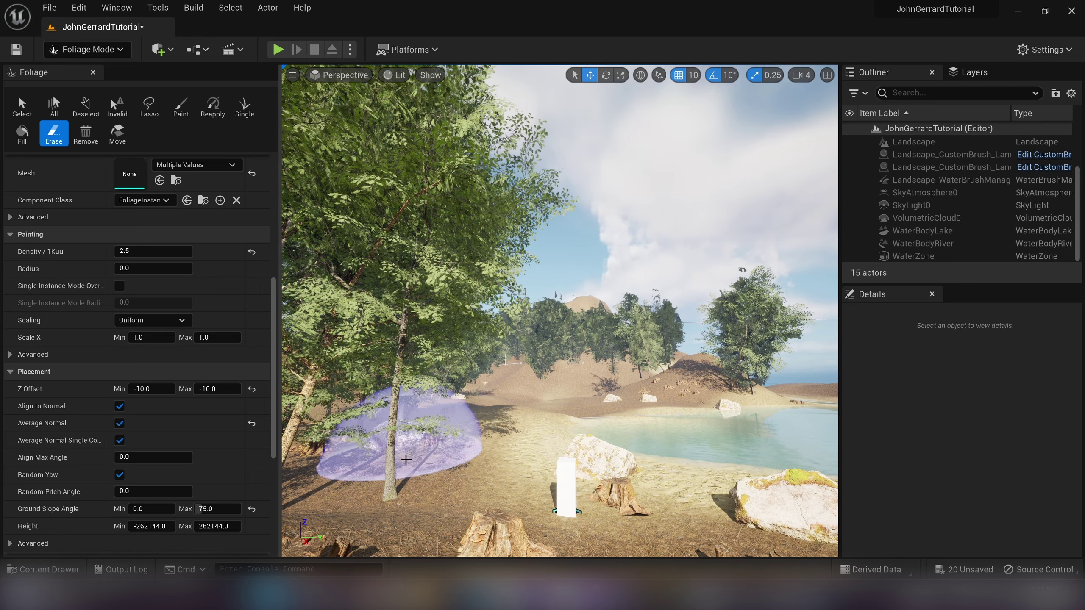
mouse_move(315, 423)
shift+mouse_down()
mouse_move(436, 479)
mouse_move(478, 390)
shift+mouse_up()
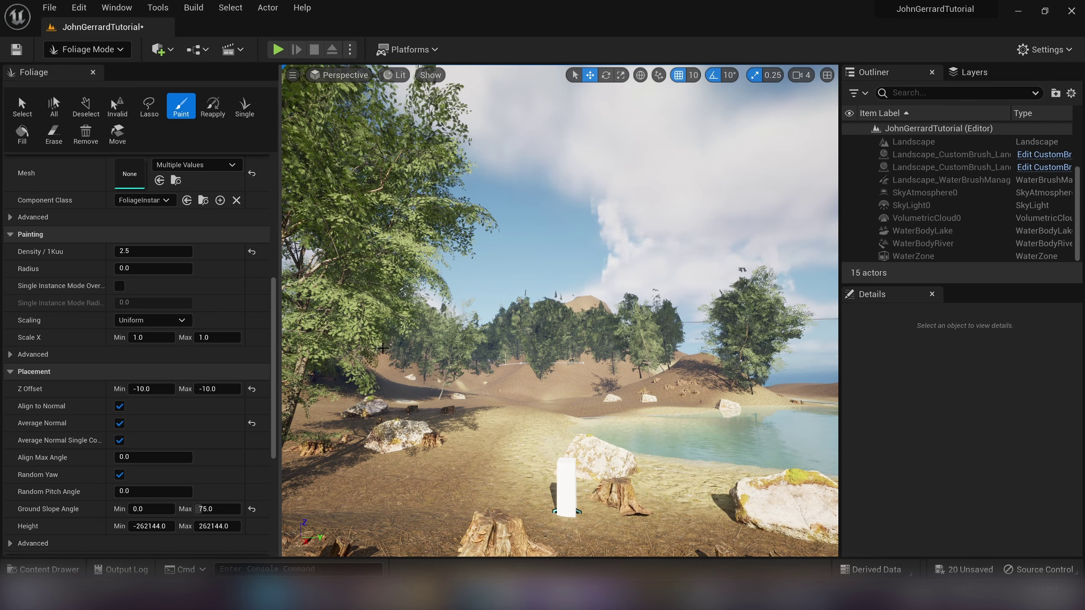
shift+drag(382, 348, 400, 362)
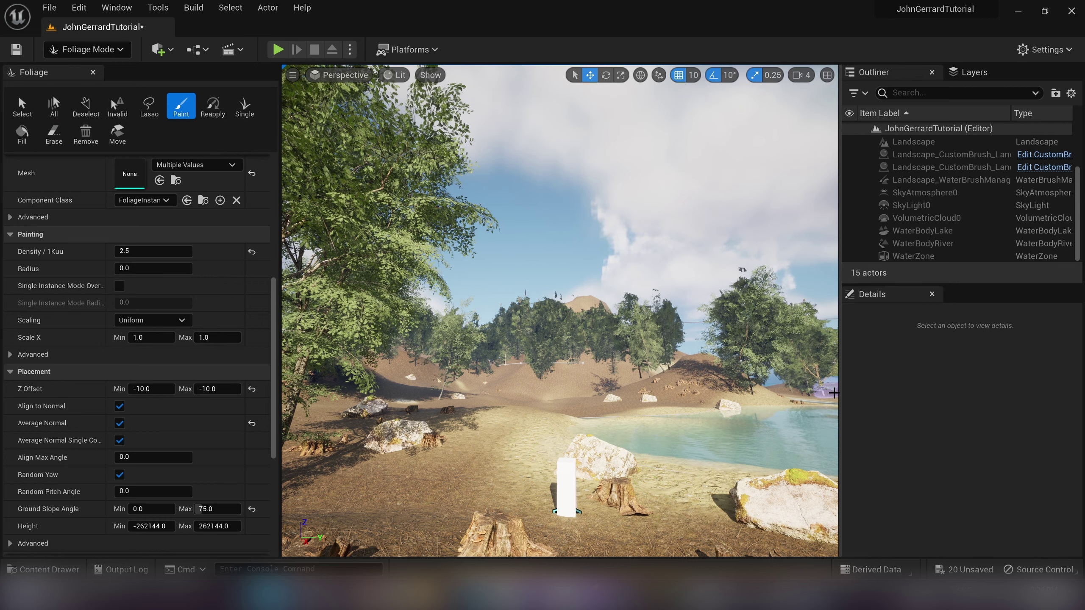
- Undo the last stroke at the lake's far edge, and paint fuller tree groups along the far shore and hill
key(ctrl+z)
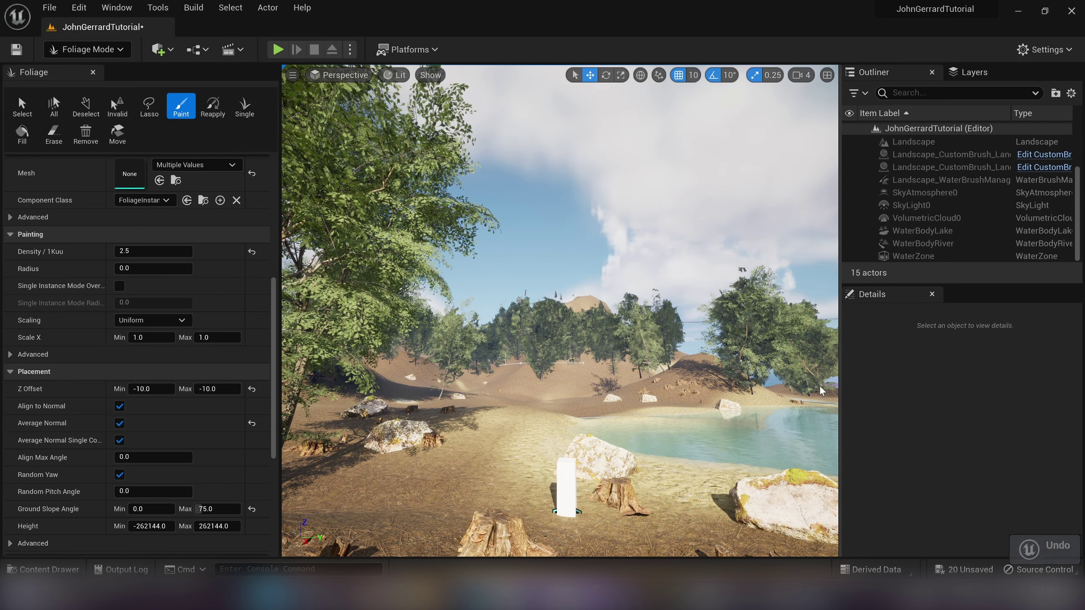
click(802, 384)
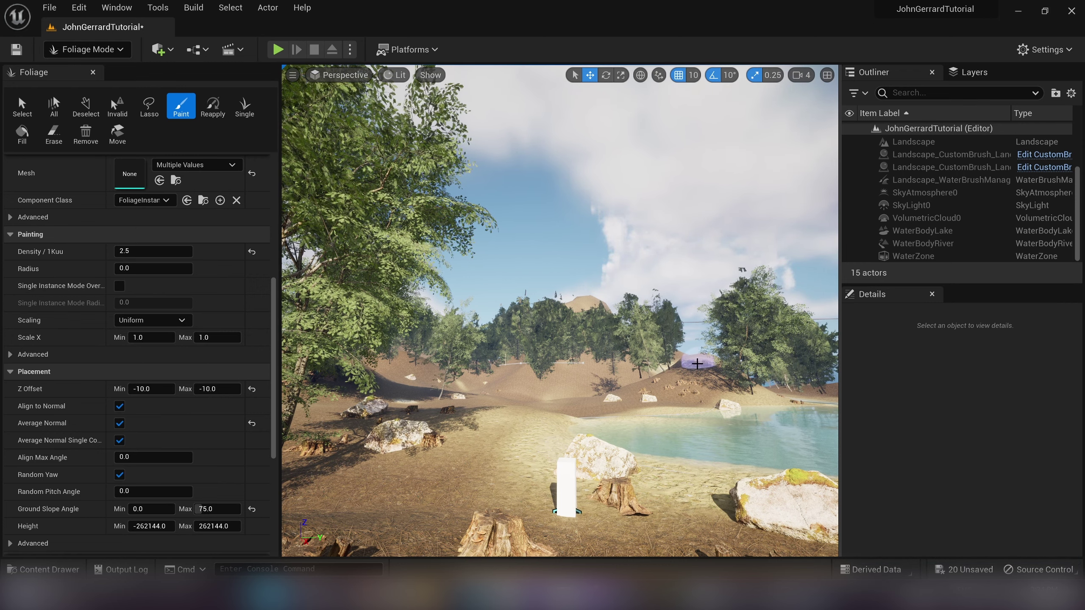
click(697, 364)
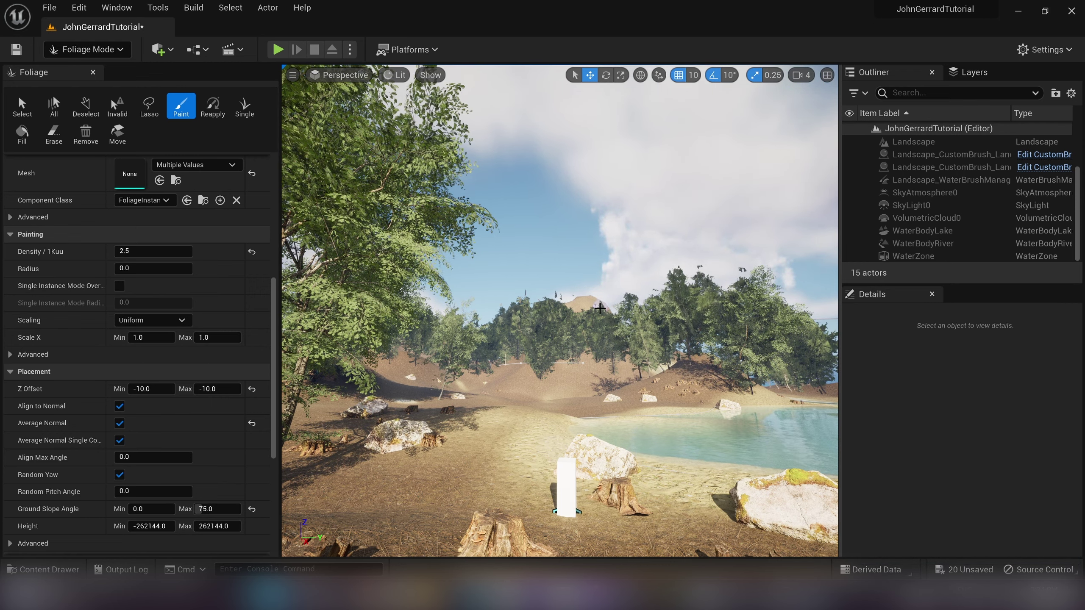
- Fly through the painted forest to examine the density and placement of the trees
mouse_move(595, 319)
right_down()
mouse_move(615, 376)
mouse_move(598, 316)
mouse_move(691, 426)
mouse_move(688, 466)
mouse_move(677, 355)
mouse_move(690, 367)
right_up()
key(s)
key(w)
key(s)
key(w)
key(s)
key(w)
key(s)
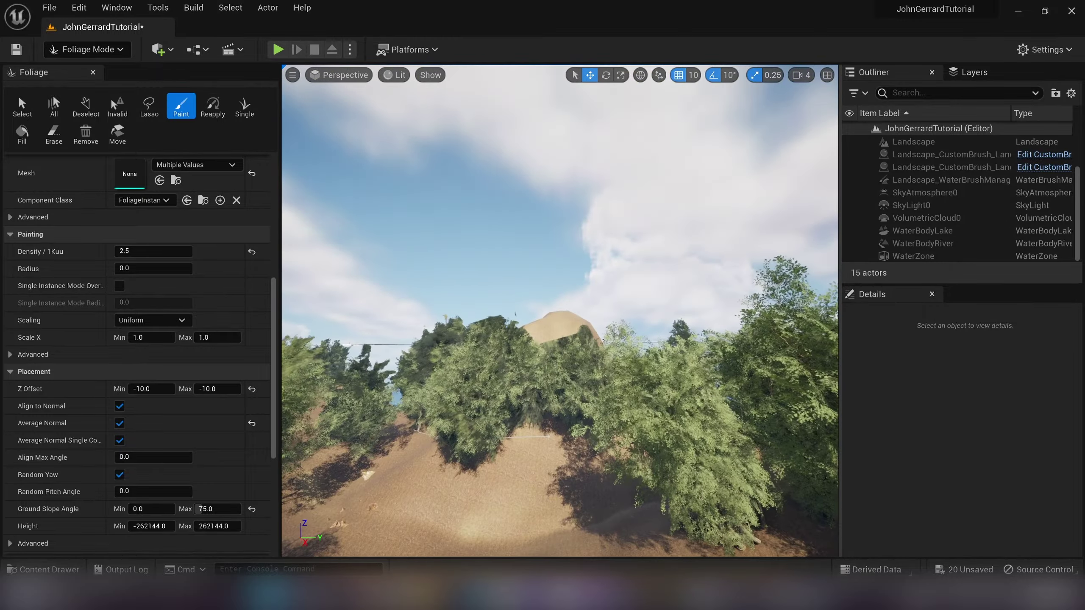
key(w)
right_drag(529, 325, 543, 301)
key(s)
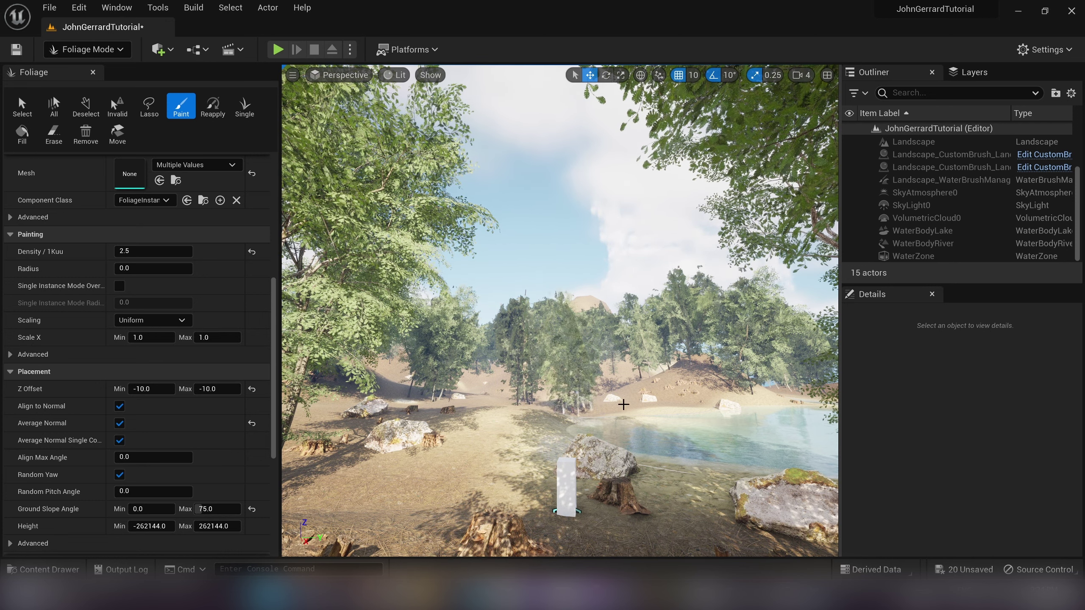
- Undo the latest tree strokes painted on the open ground beside the lake
key(ctrl+z)
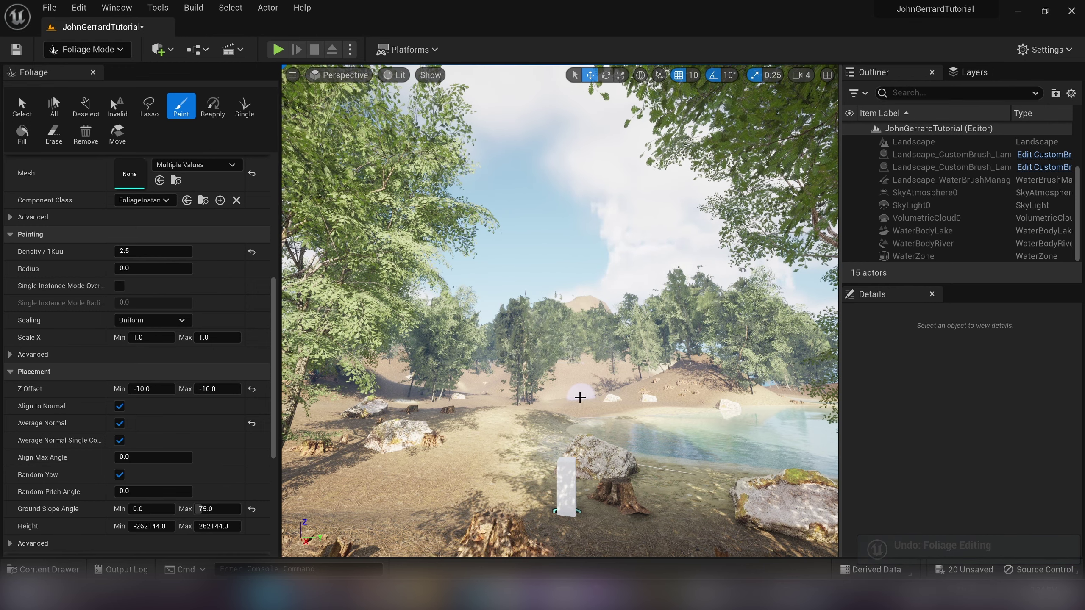
key(ctrl+z)
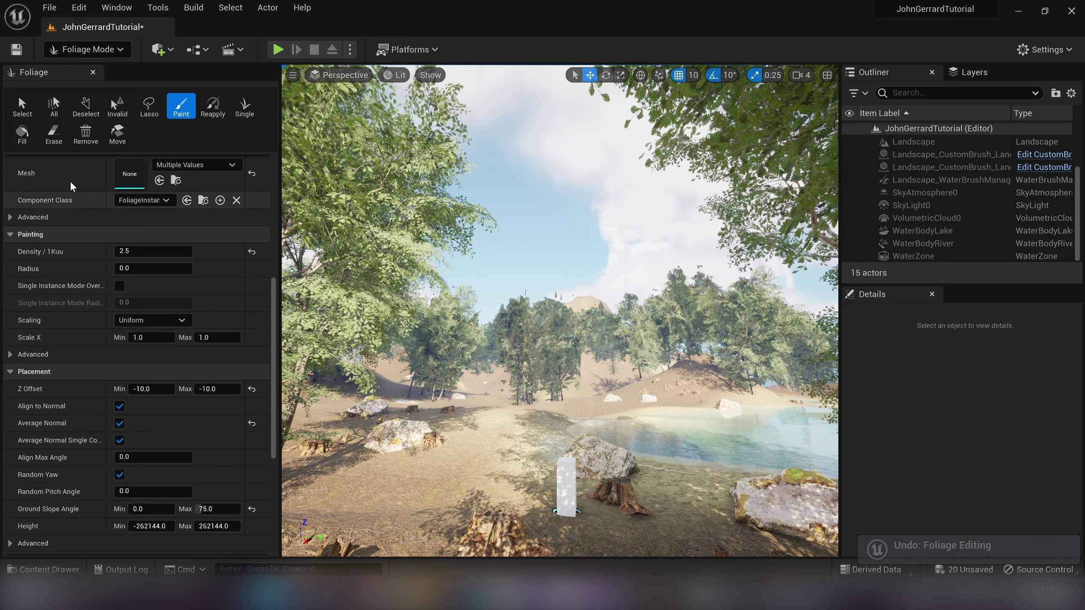
- Activate only the rock and two stump foliage types, paint them across the ground beyond the lake, and undo the last stroke
scroll(110, 301, up, 3)
scroll(110, 302, up, 3)
click(99, 308)
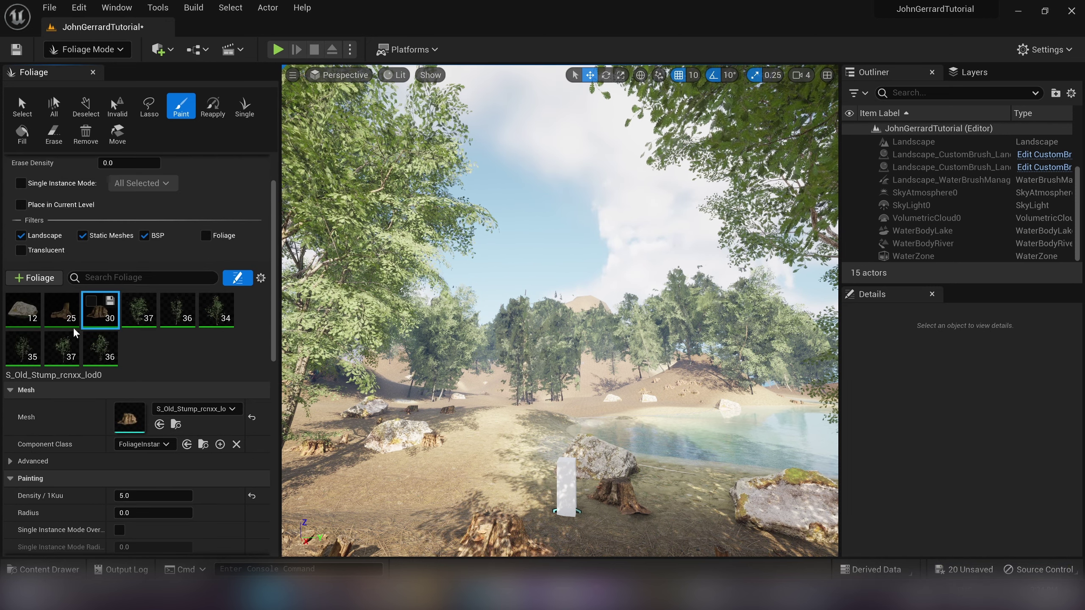
shift+click(30, 319)
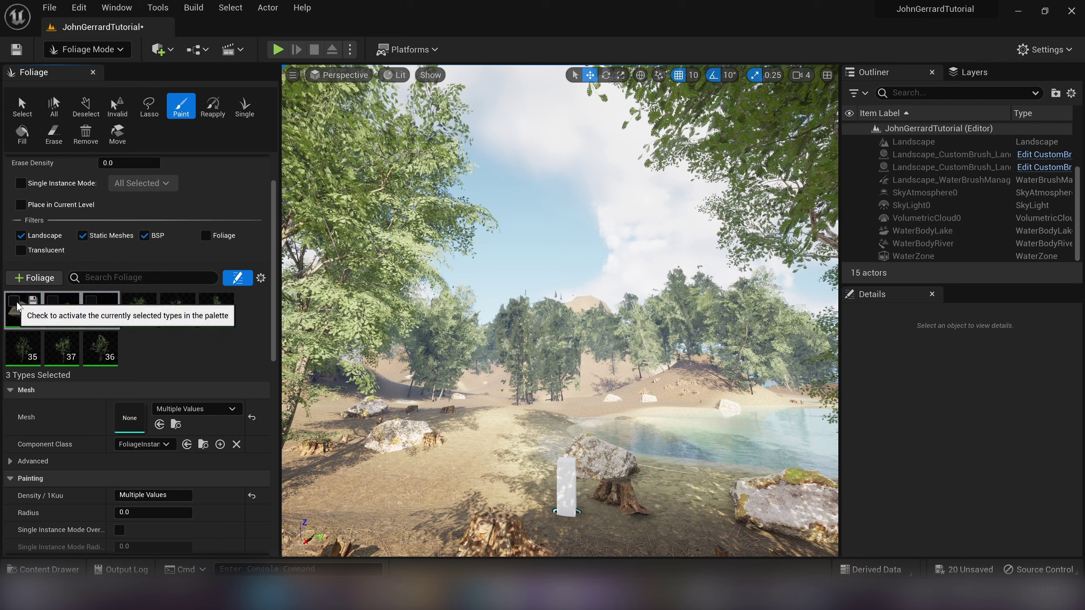
click(146, 316)
shift+click(101, 348)
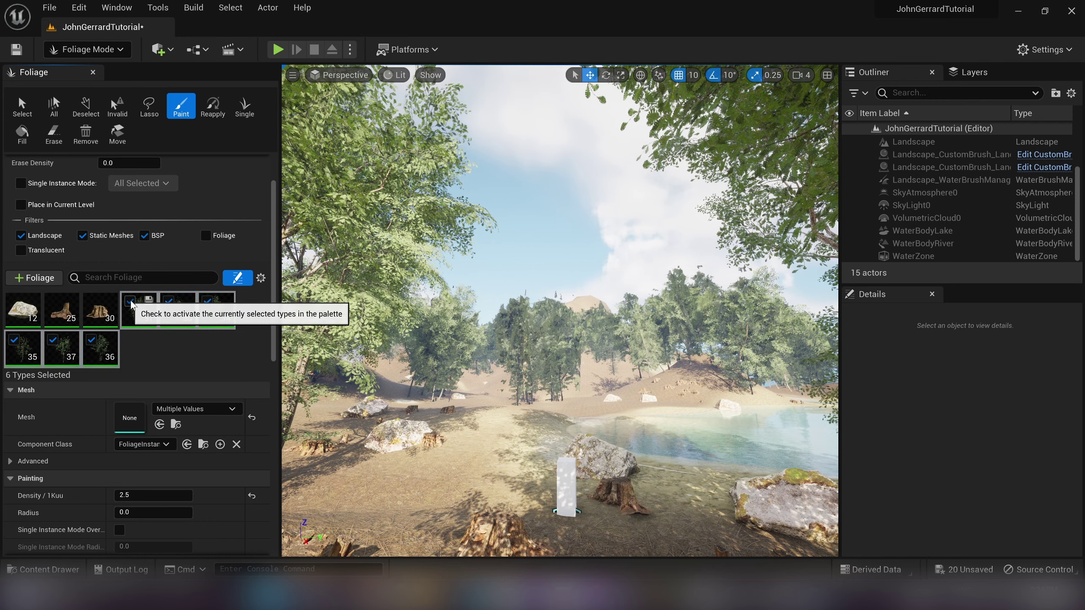
click(103, 321)
shift+click(25, 314)
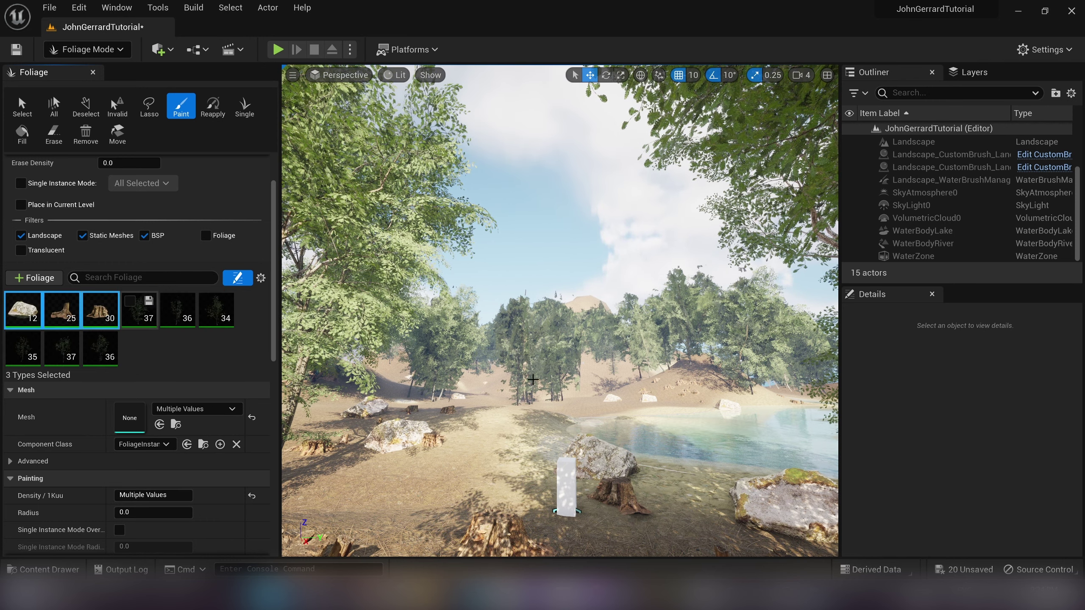
mouse_move(583, 399)
mouse_down()
mouse_move(503, 398)
mouse_move(543, 394)
mouse_up()
key(ctrl+z)
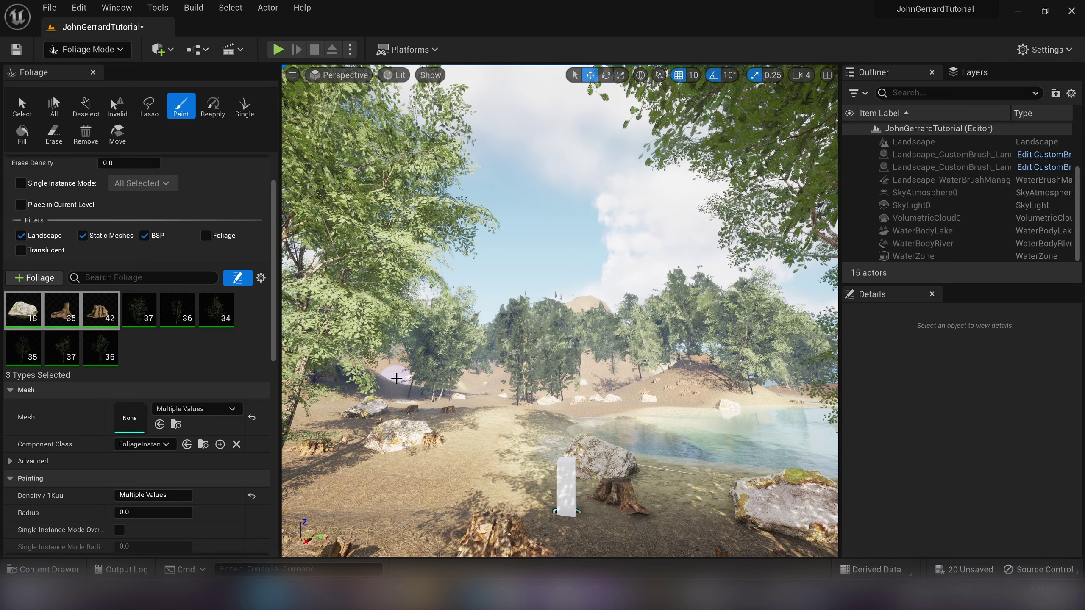
- Deactivate the rock and stump foliage types and select all six tree types to make them the active ones
click(132, 315)
click(101, 310)
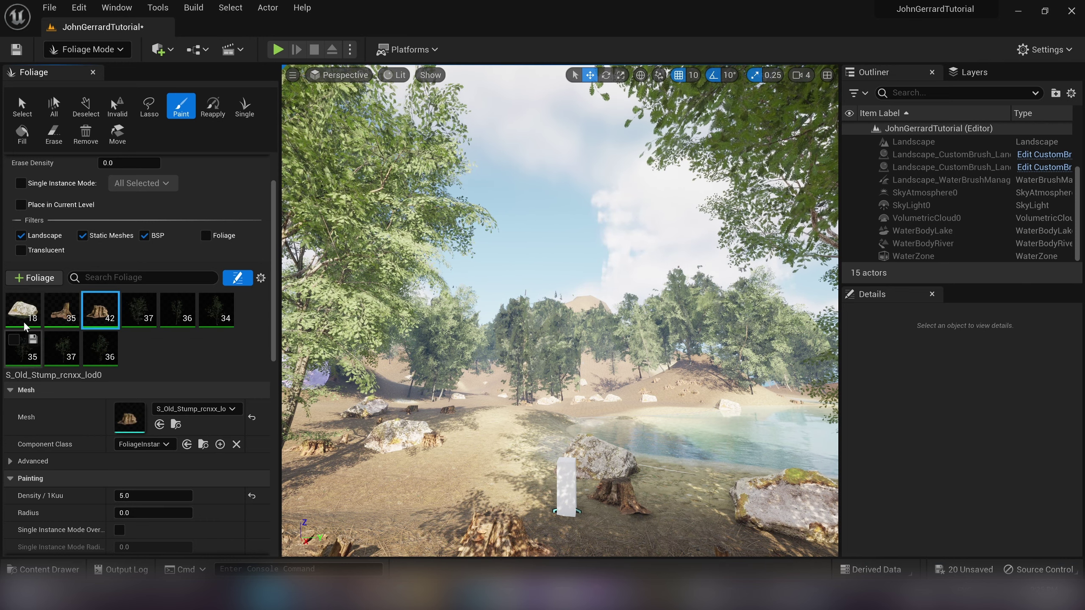
shift+click(25, 326)
click(139, 310)
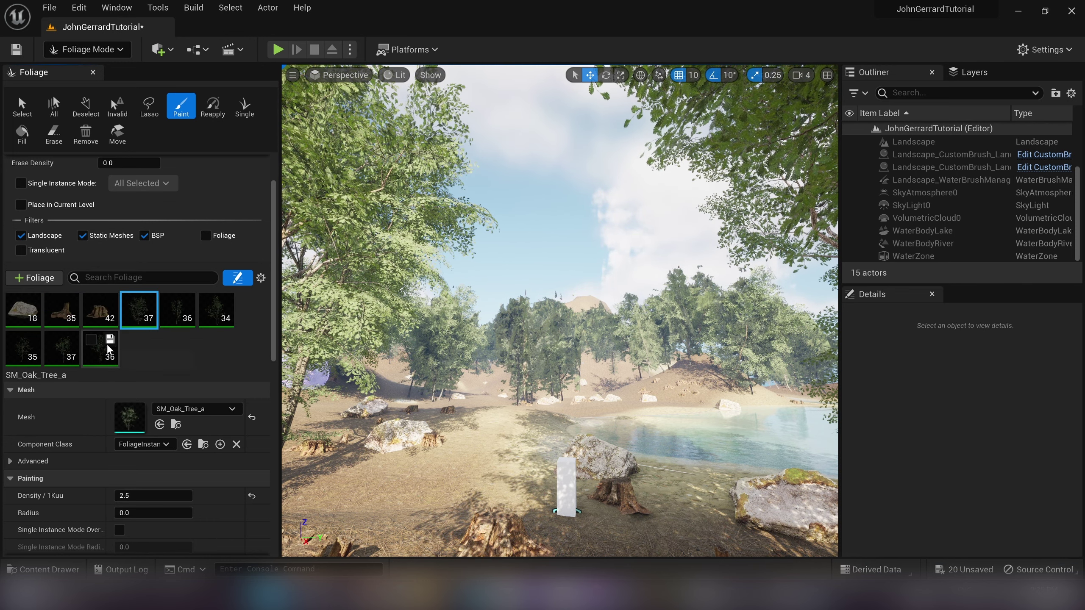
click(109, 341)
click(651, 425)
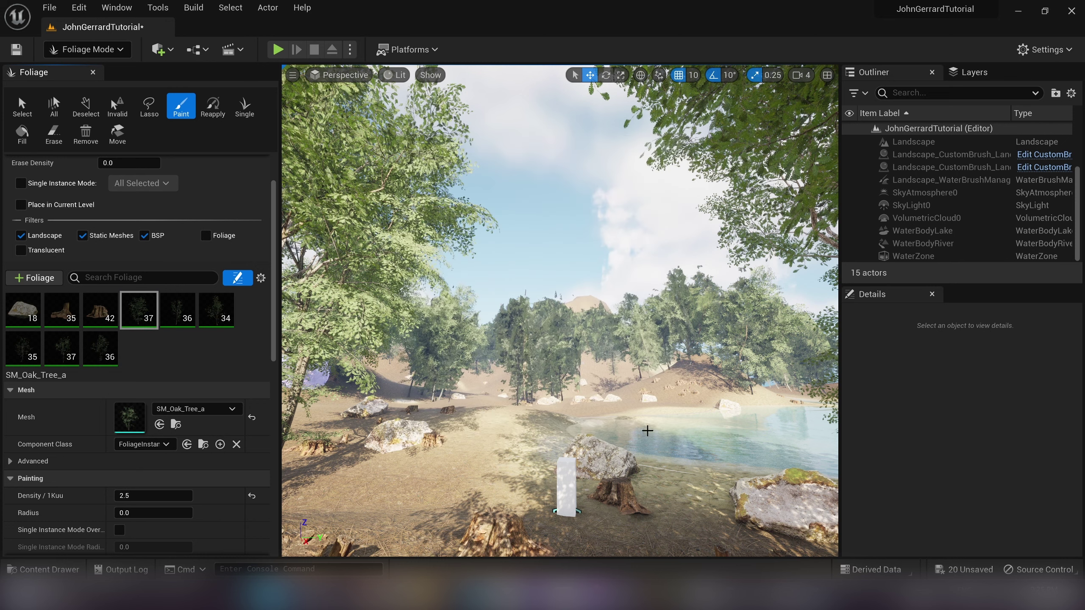
shift+click(110, 360)
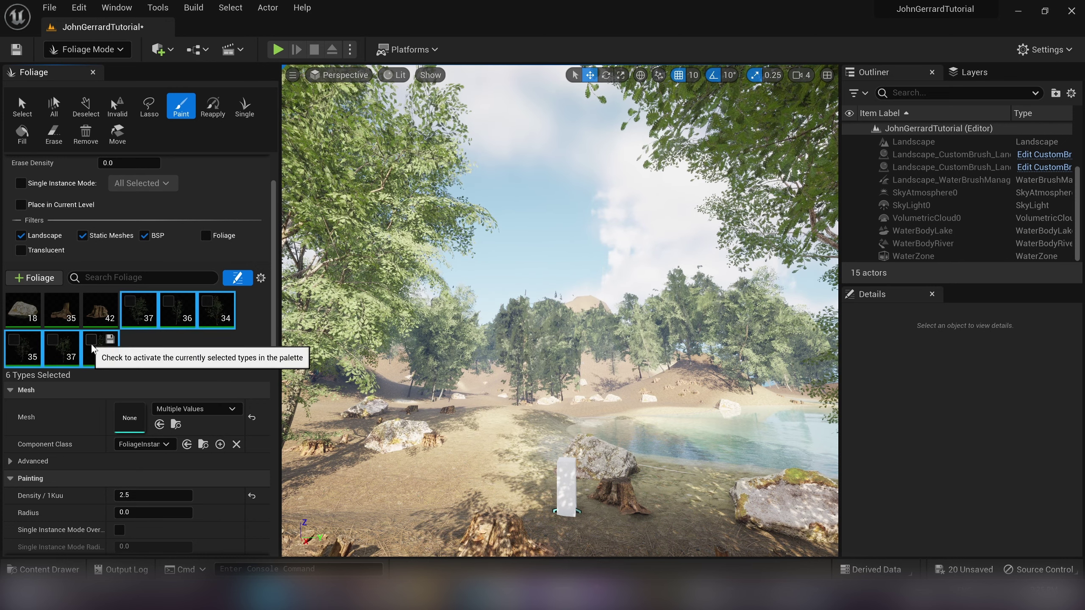
- Paint more trees of the six selected foliage types on the far bank, behind the stumps and beside the lake
click(462, 394)
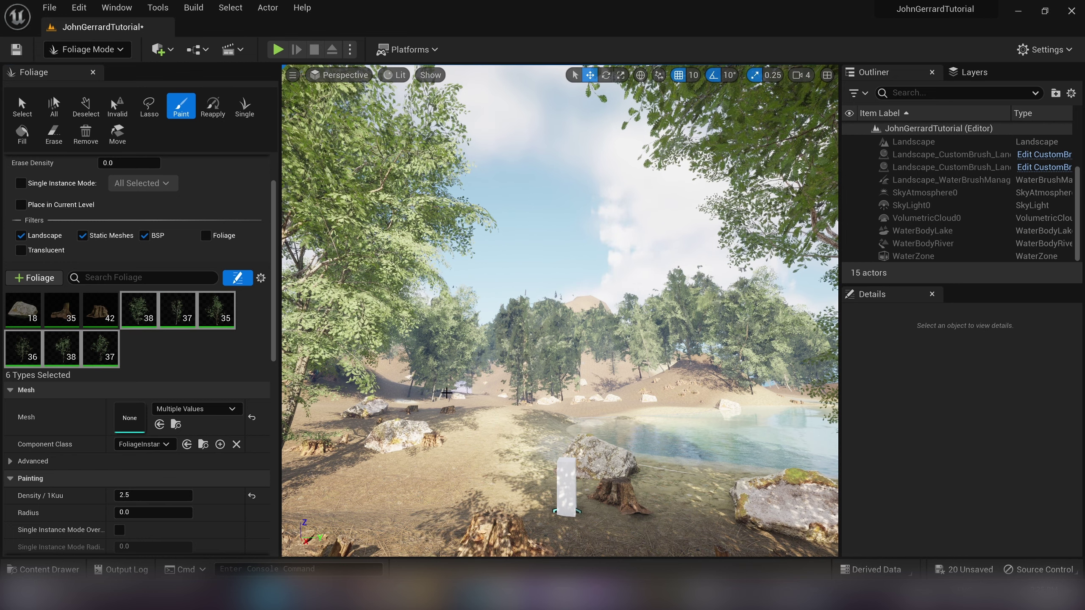
click(684, 389)
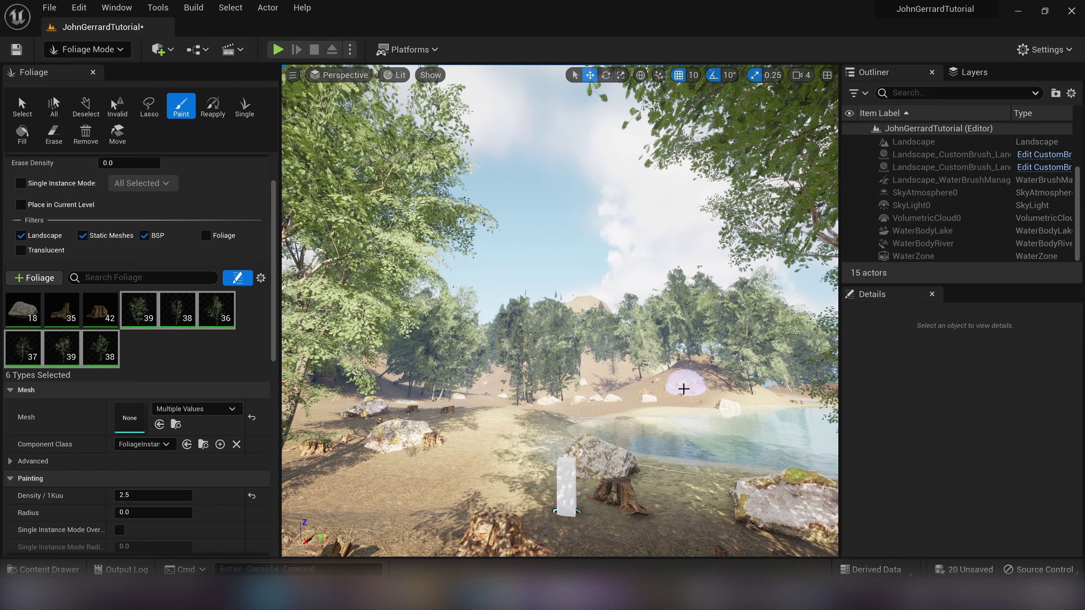
click(679, 401)
- Erase some of the trees just painted on the bank beside the lake and return to the Paint tool
key(shift)
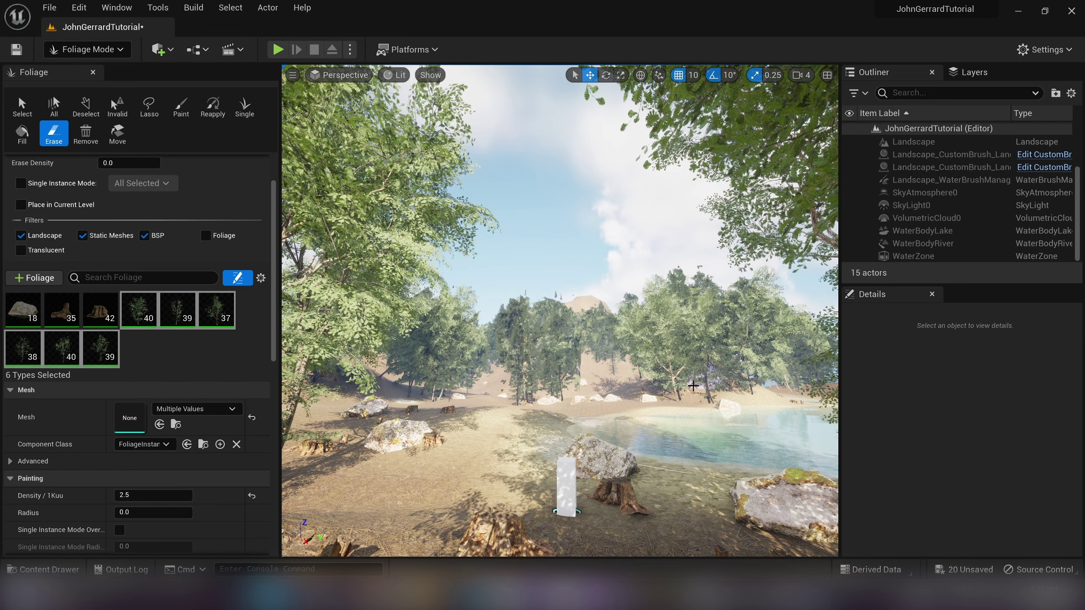
click(670, 391)
key(p)
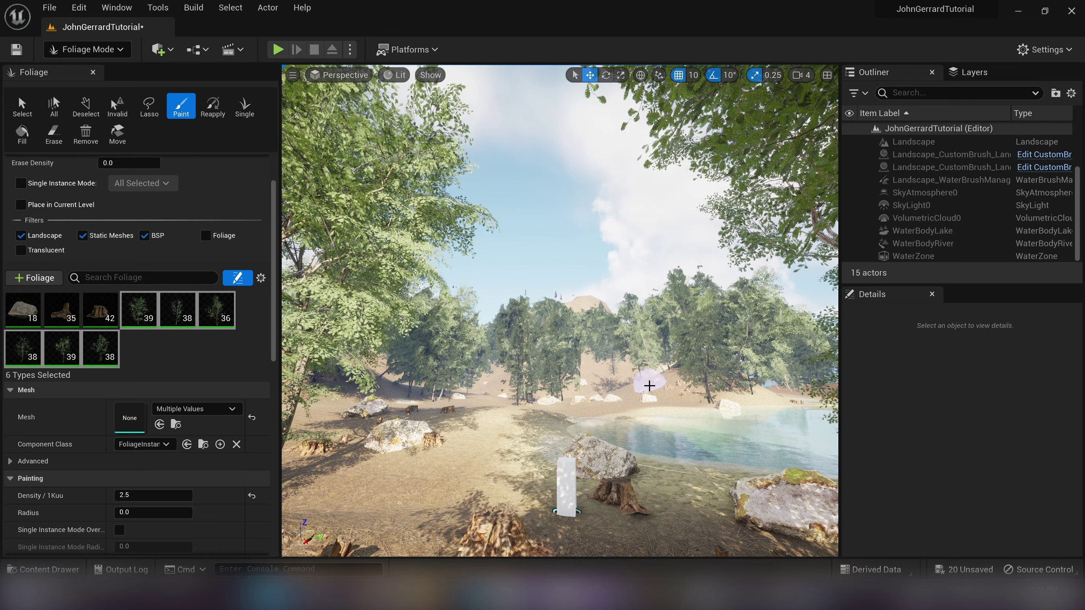
- Paint further trees of the six selected types along the far lake bank to thicken the tree line
click(661, 390)
click(673, 394)
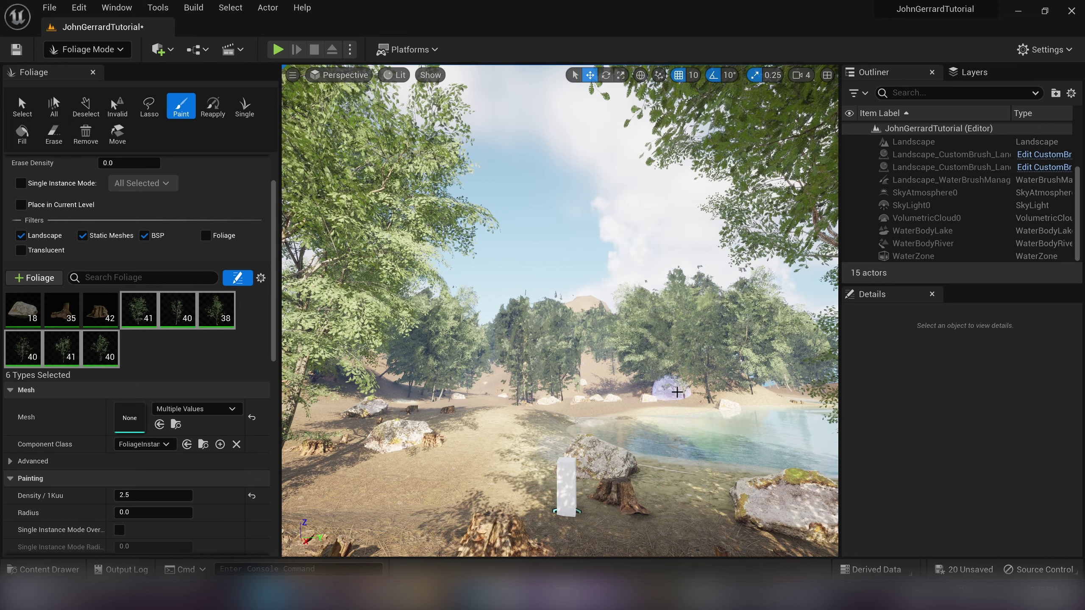
key(e)
key(p)
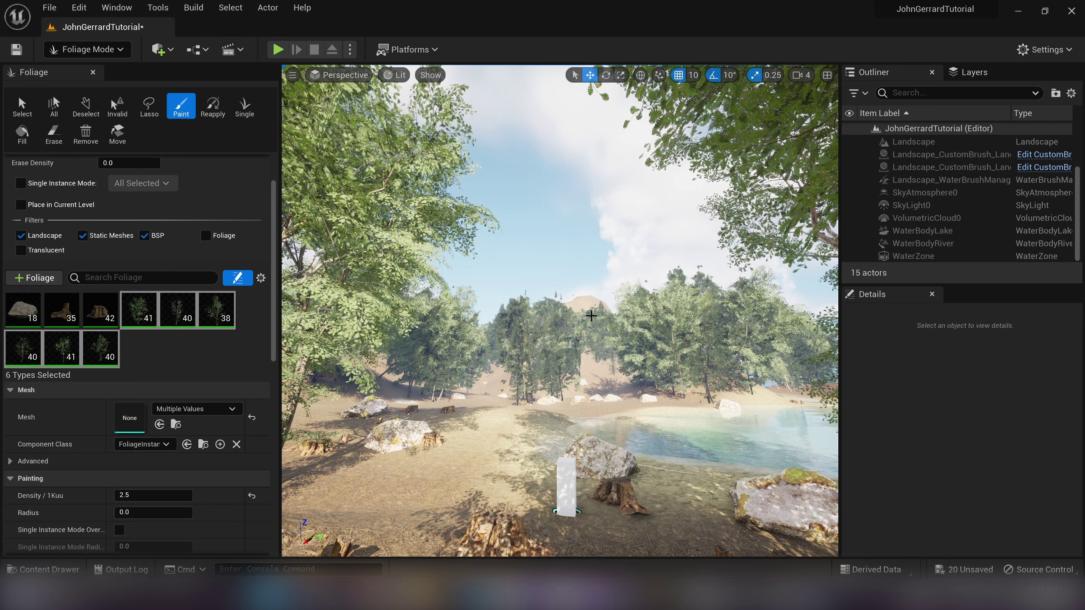
drag(588, 310, 571, 310)
key(e)
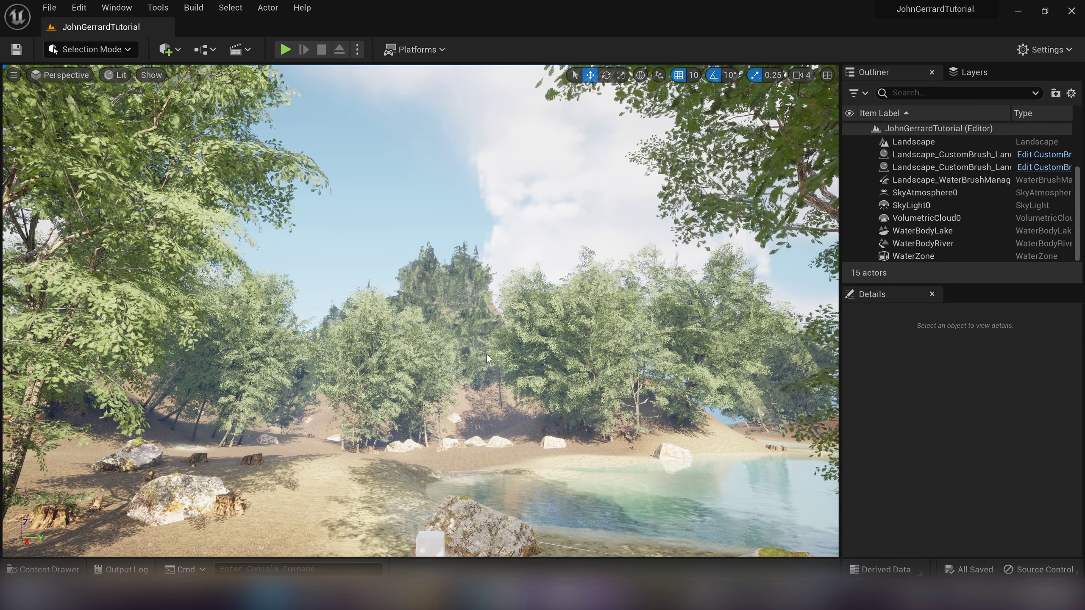
- Rotate the sun until low light shines through the trees with long shadows across the sand, and save the level
key(ctrl+l)
key(ctrl+l)
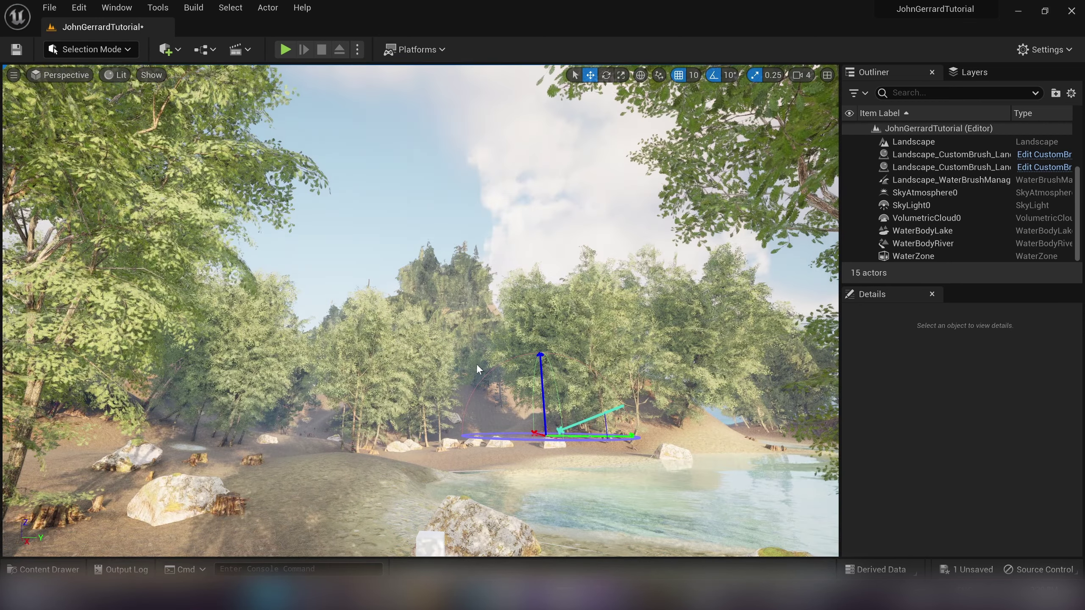
key(ctrl+l)
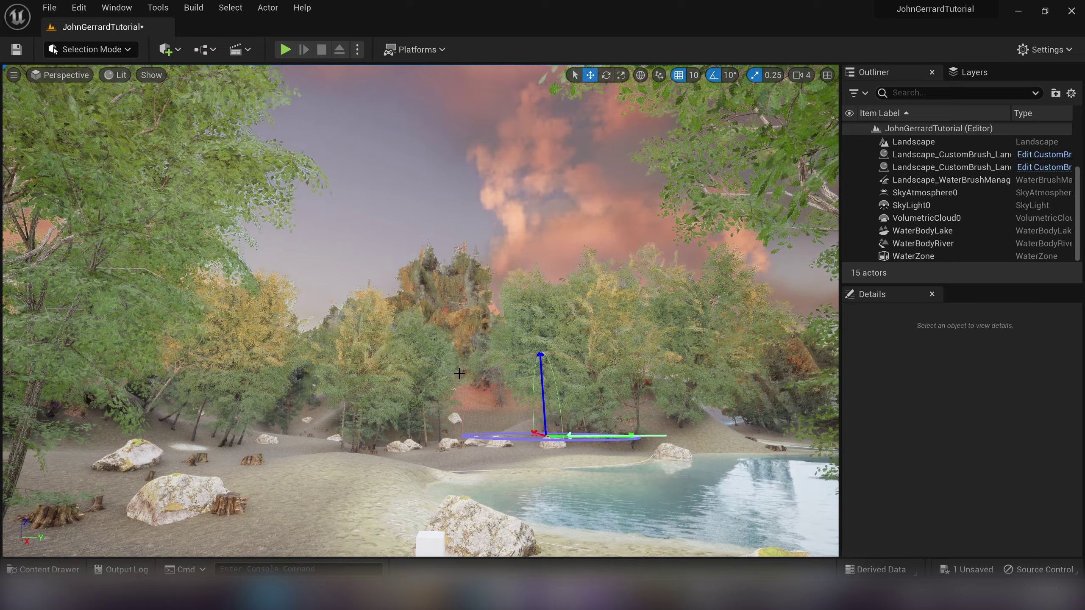
key(ctrl+l)
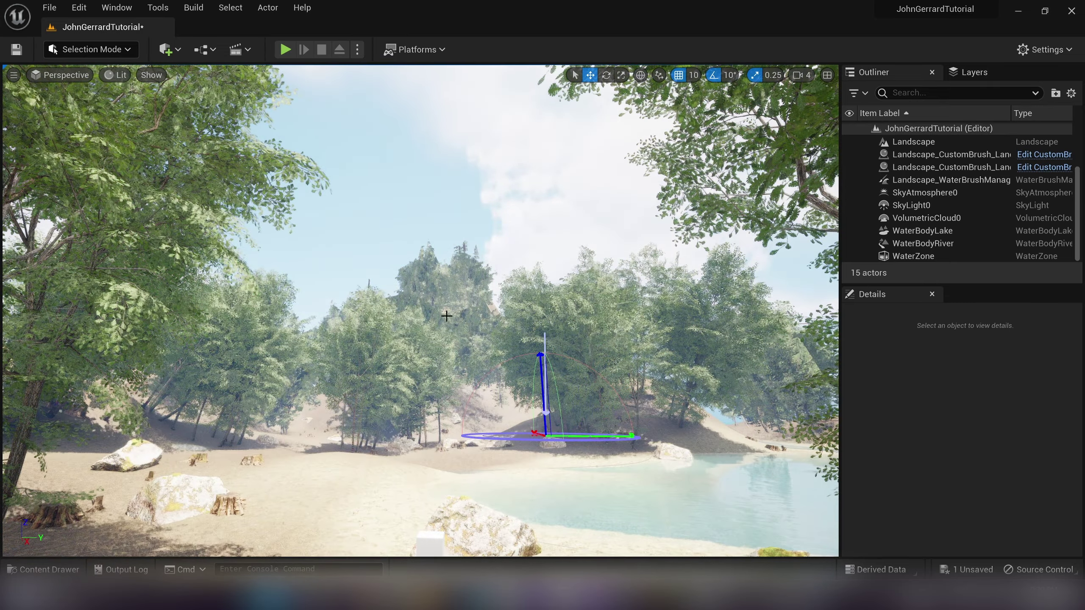
key(ctrl+l)
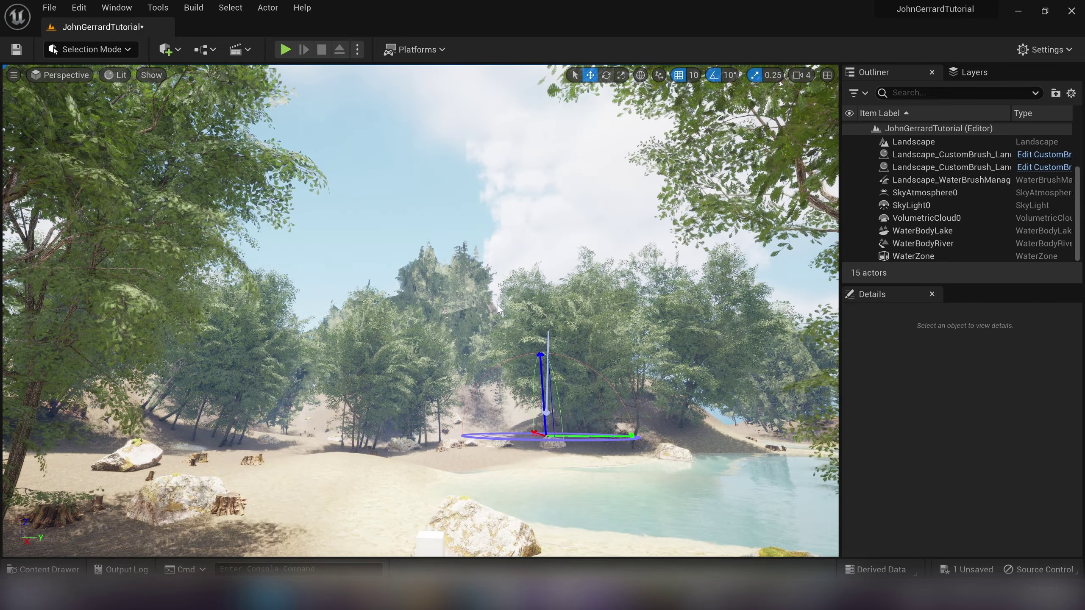
key(ctrl+l)
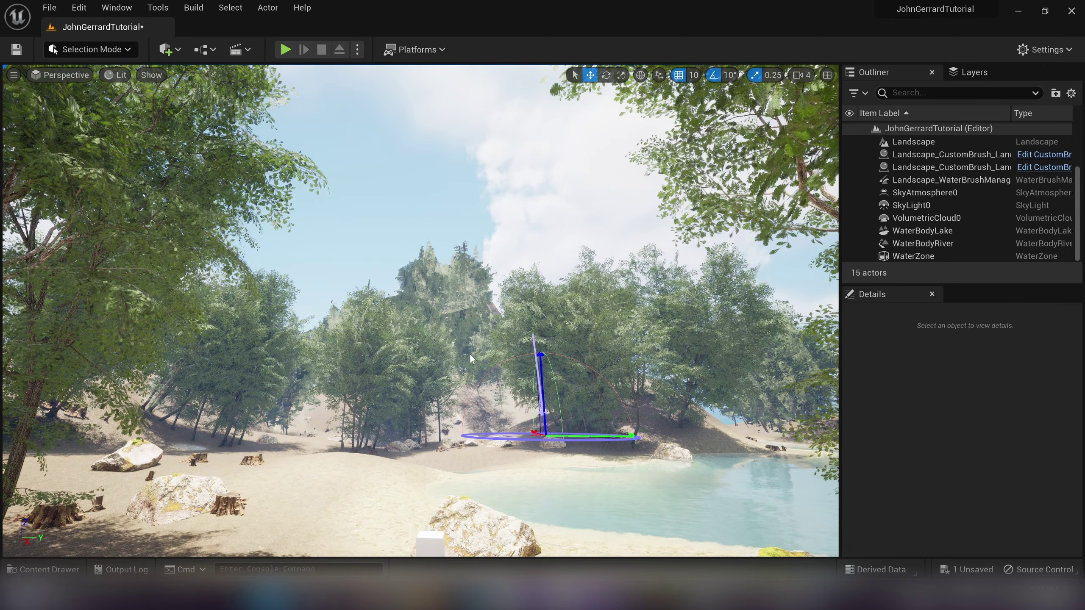
key(ctrl+l)
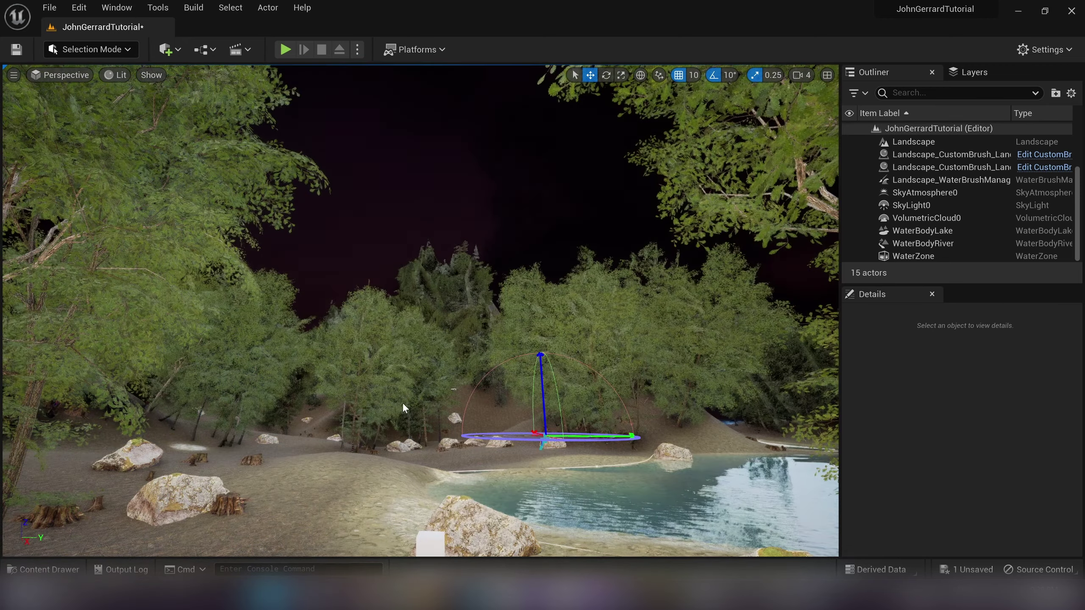
key(ctrl+l)
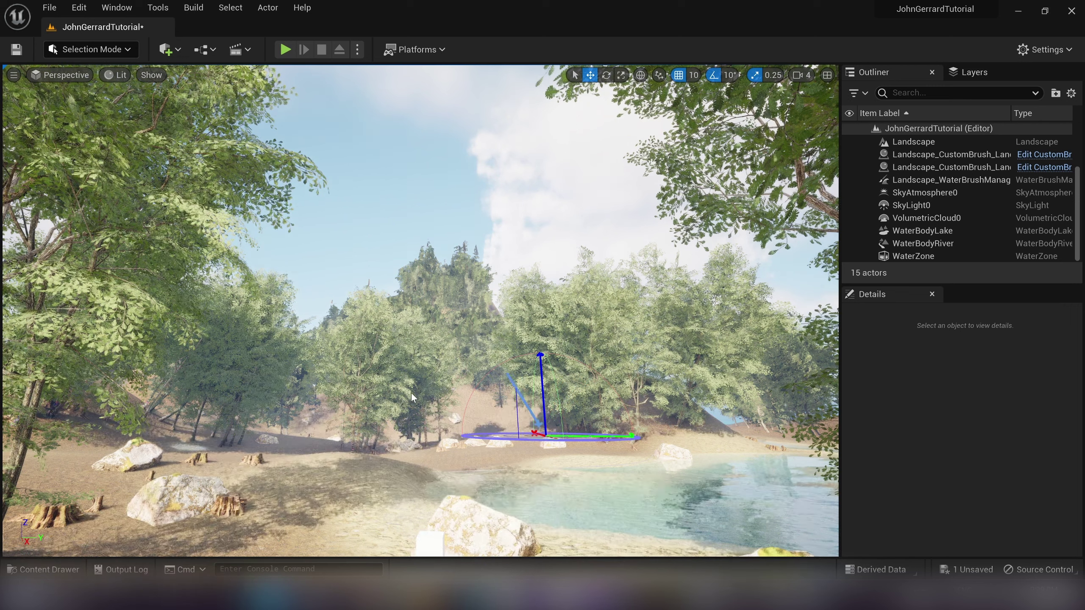
key(ctrl+l)
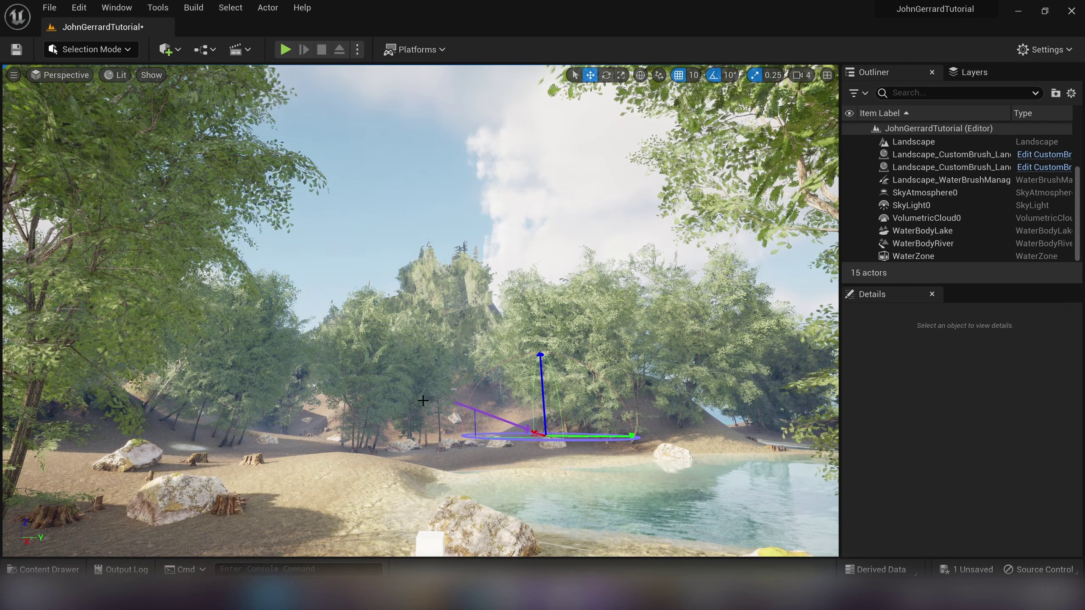
key(ctrl+l)
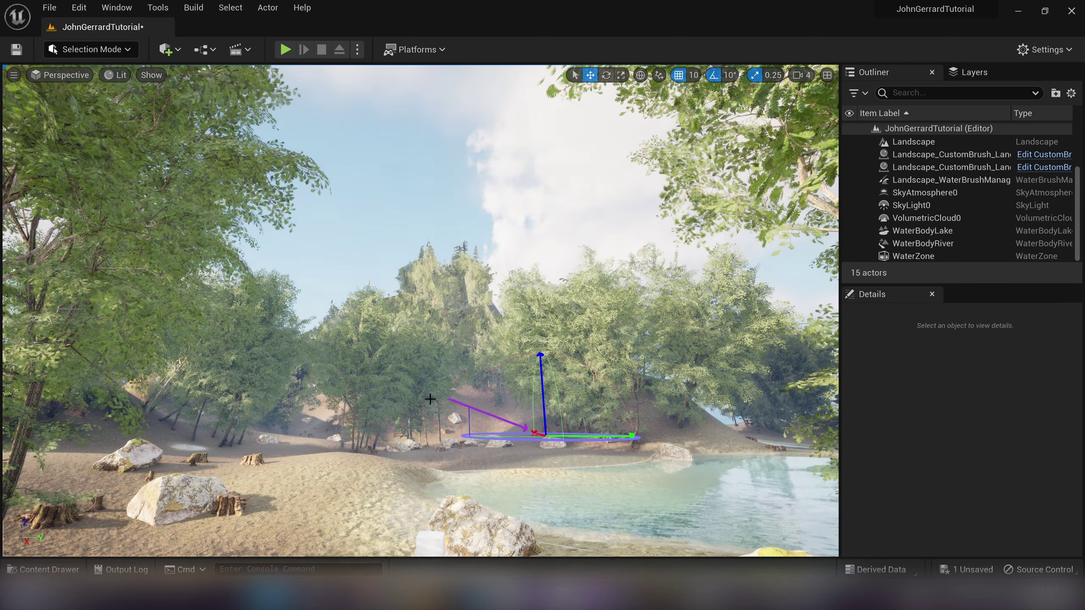
key(ctrl+l)
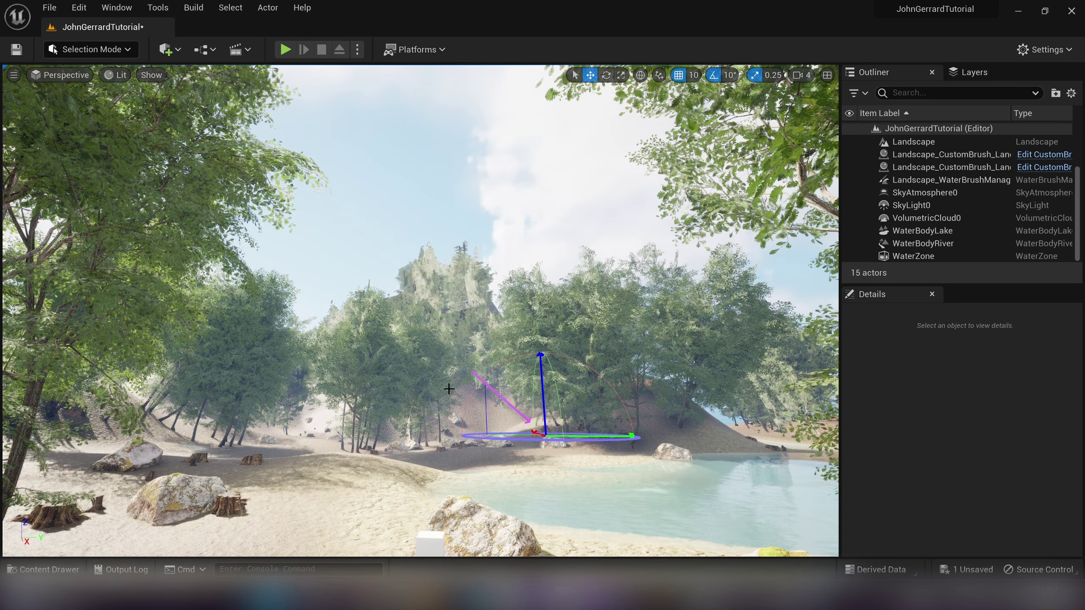
key(ctrl+l)
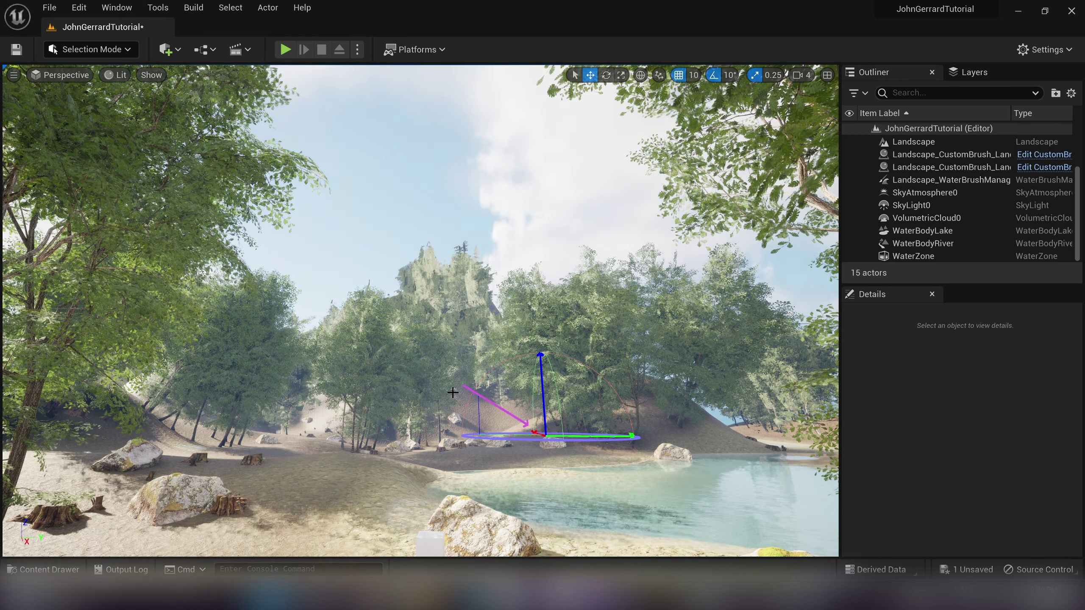
key(ctrl+l)
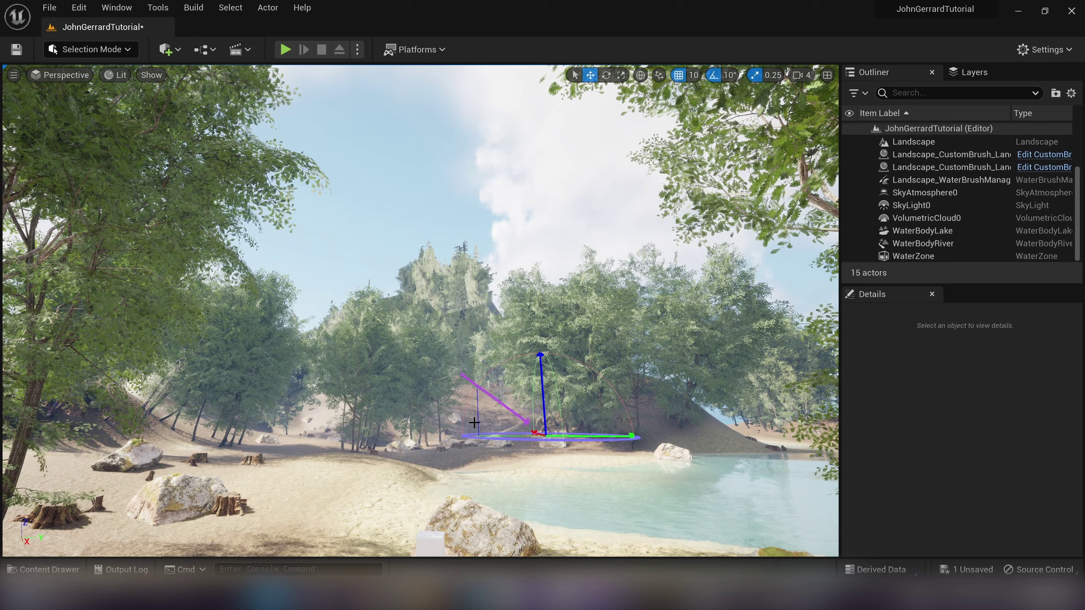
key(ctrl+l)
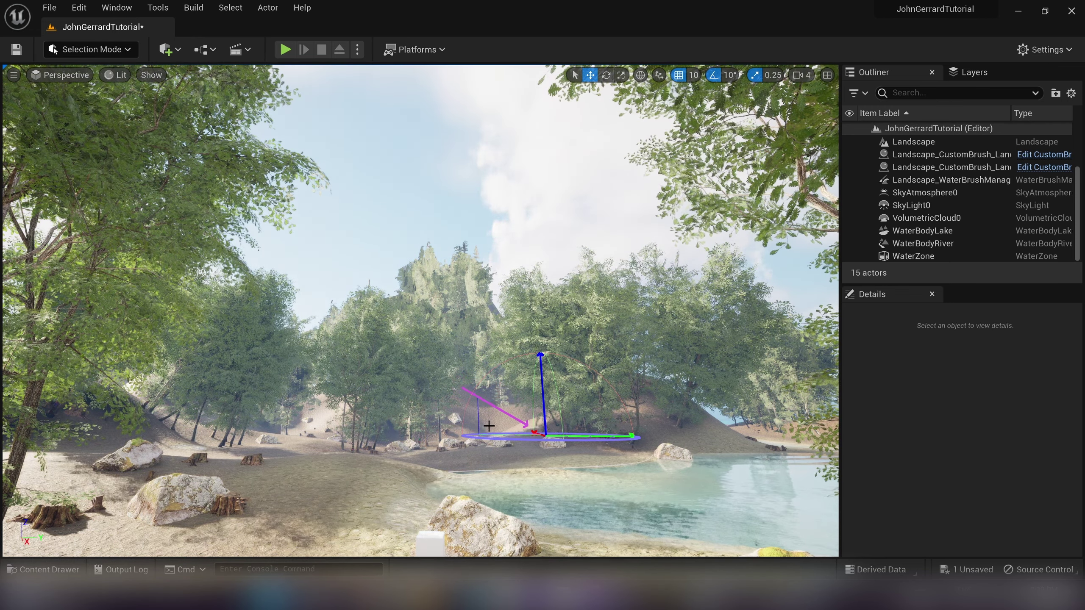
key(ctrl+l)
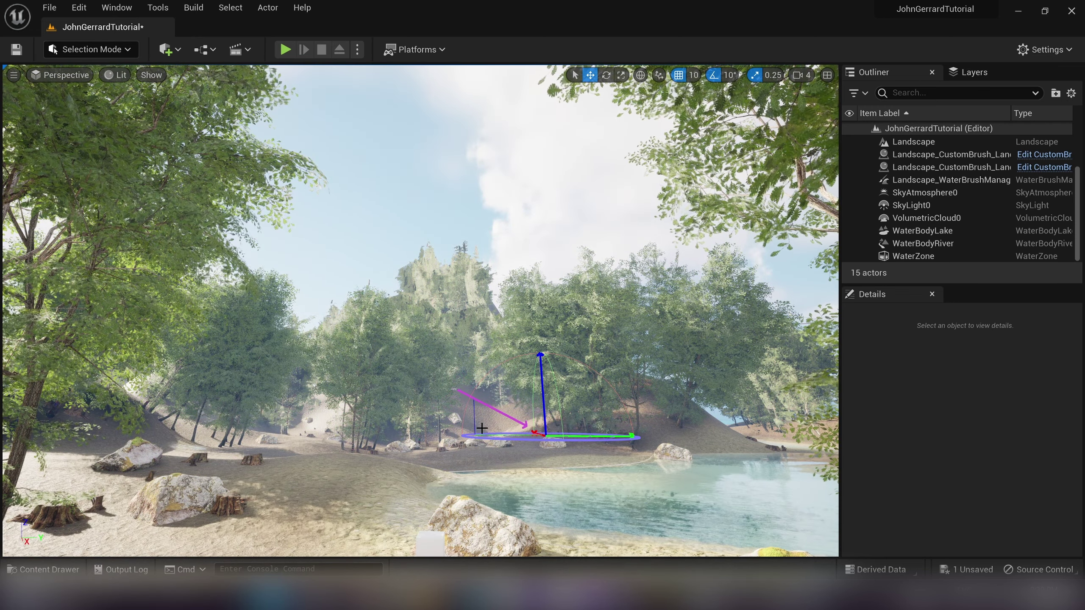
key(ctrl+l)
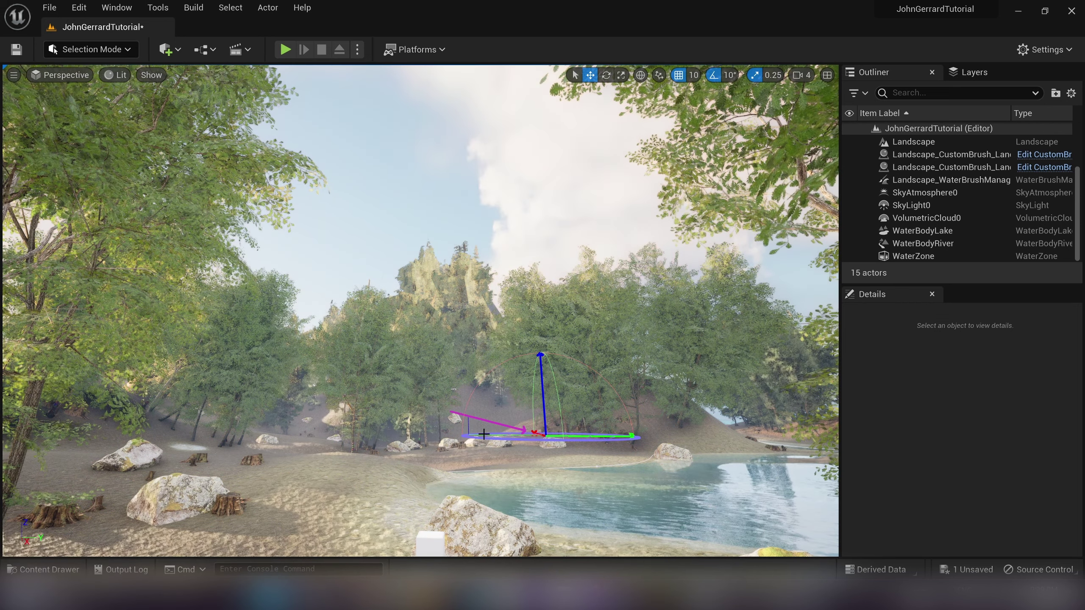
key(ctrl+l)
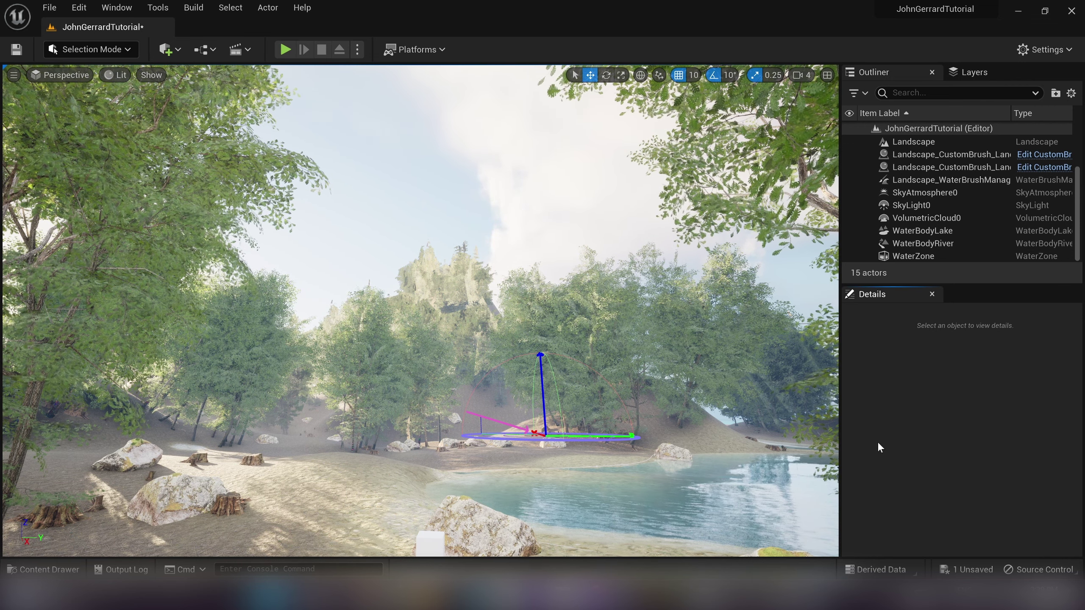
key(ctrl+s)
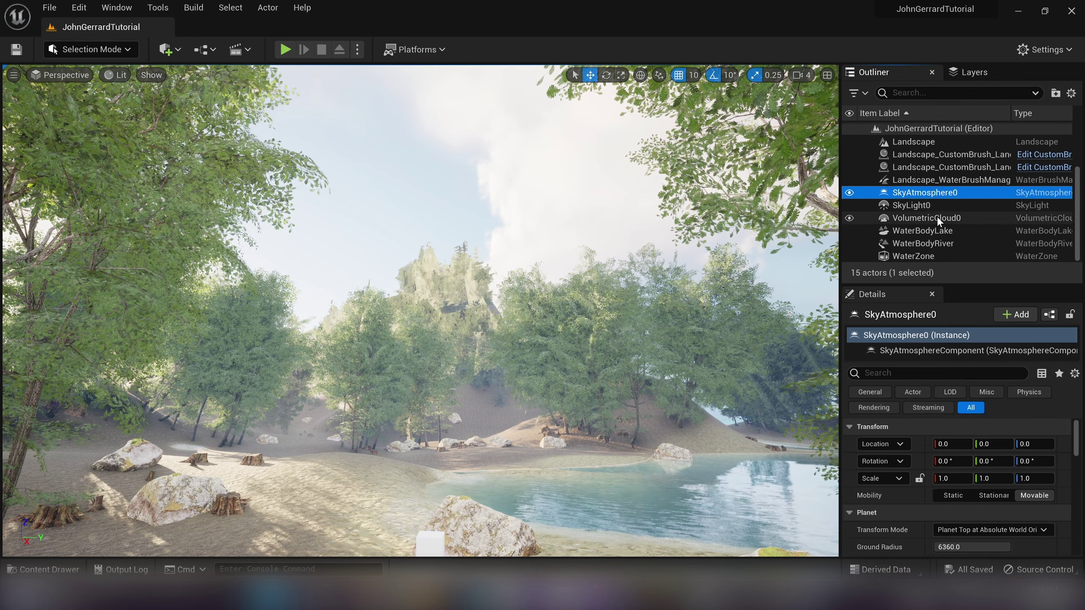
- Tint the light colour of DirectionalLight0 pale yellow, RGB 255, 255, 233
click(923, 218)
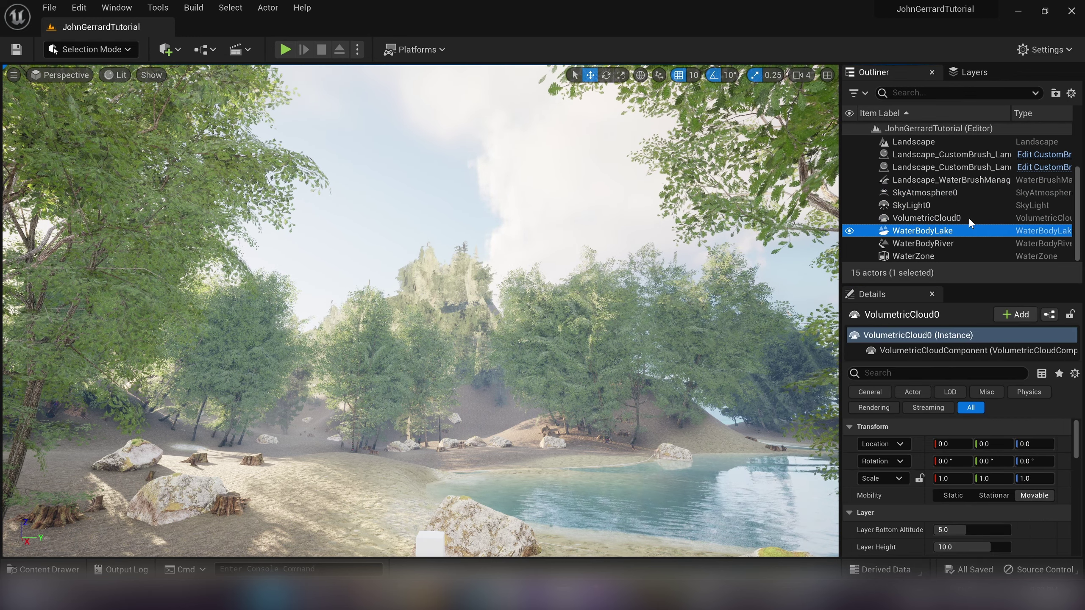
click(976, 193)
scroll(979, 203, up, 3)
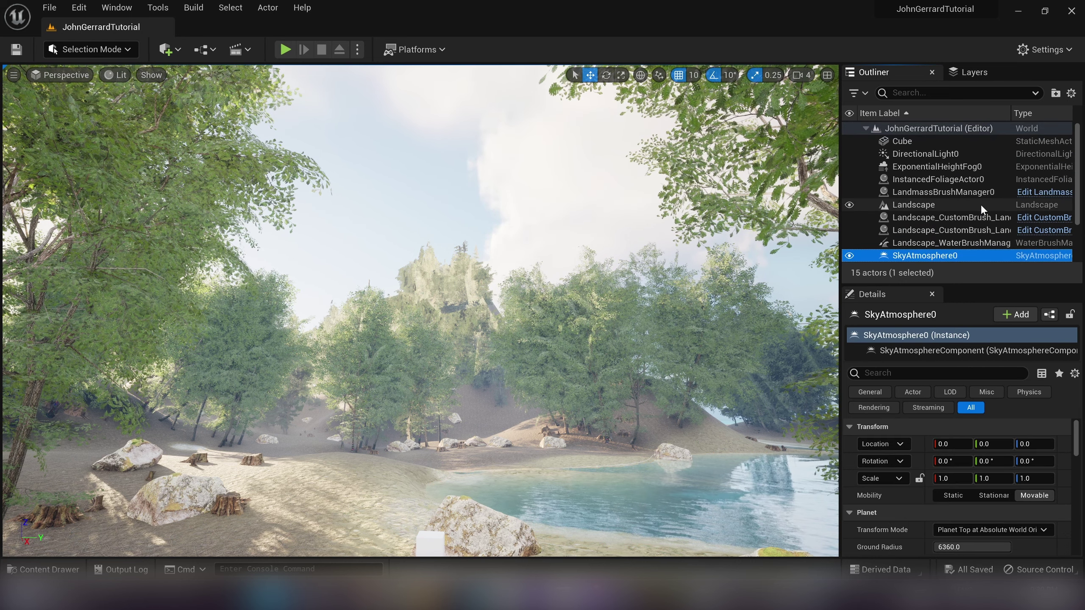
click(935, 154)
scroll(873, 487, down, 3)
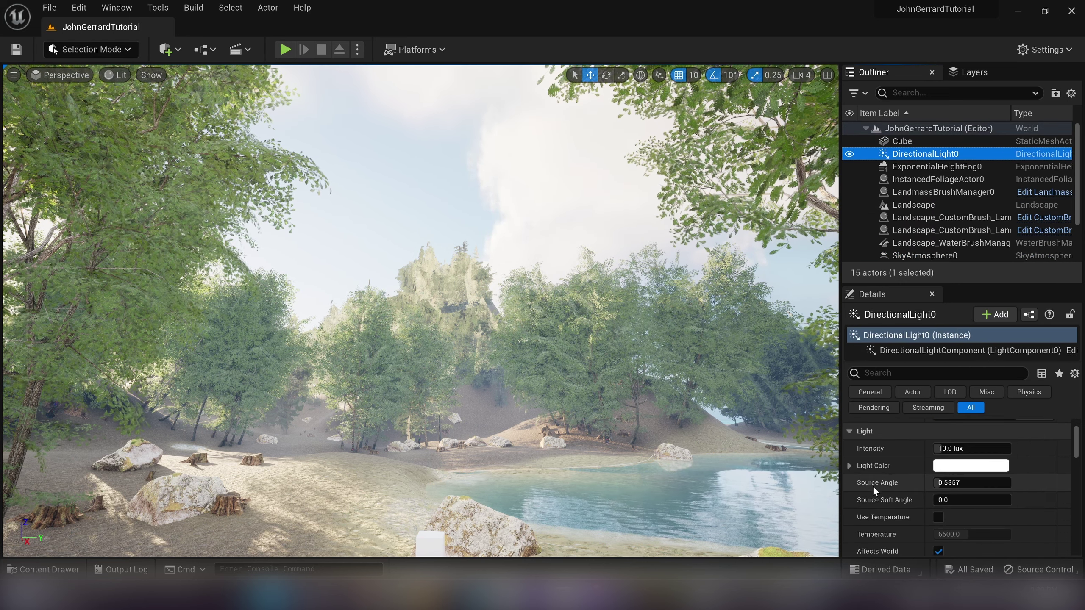
click(849, 465)
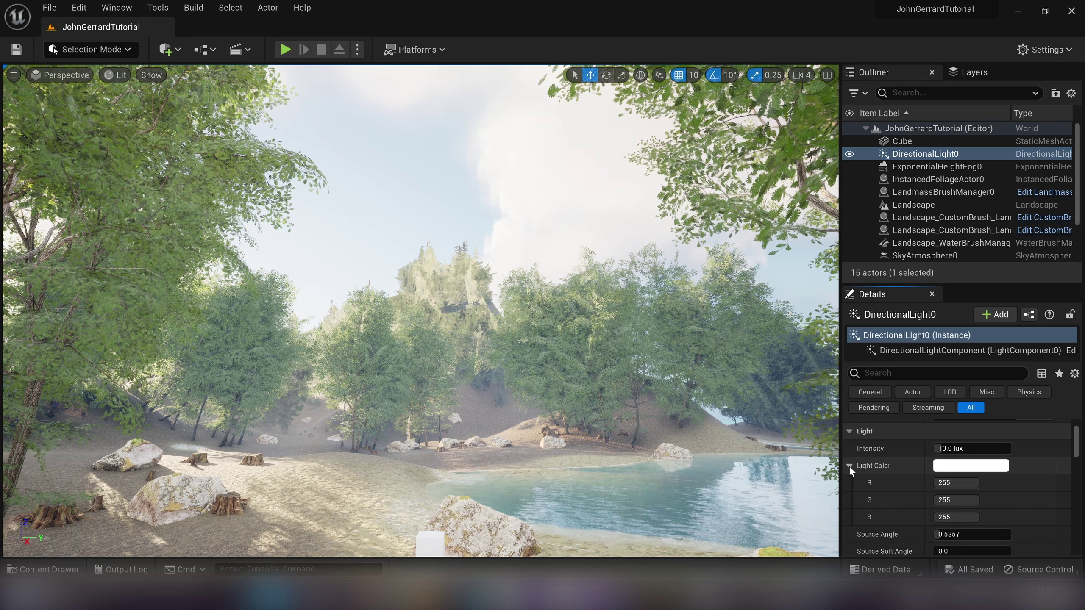
click(968, 465)
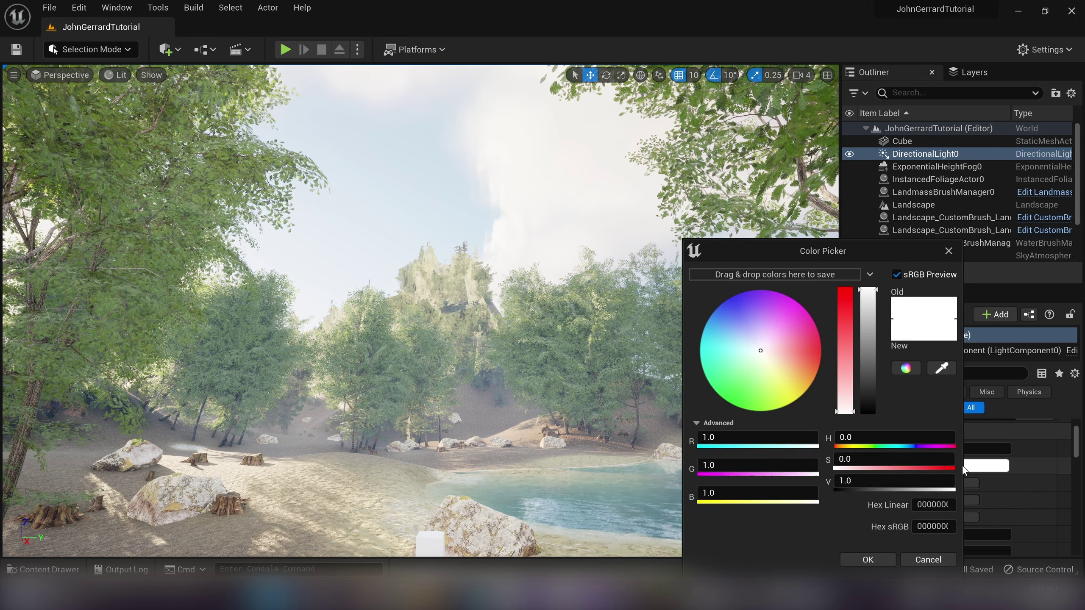
mouse_move(761, 351)
mouse_down()
mouse_move(783, 386)
mouse_move(780, 363)
mouse_move(766, 357)
mouse_move(775, 369)
mouse_move(766, 359)
mouse_move(780, 329)
mouse_move(751, 373)
mouse_move(776, 375)
mouse_move(766, 361)
mouse_up()
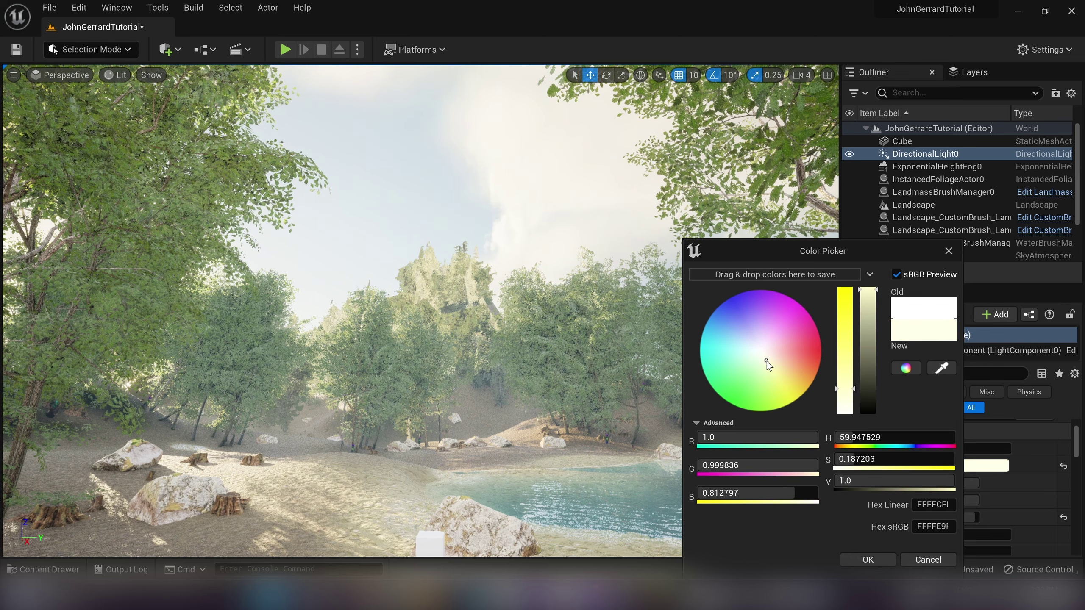
click(855, 557)
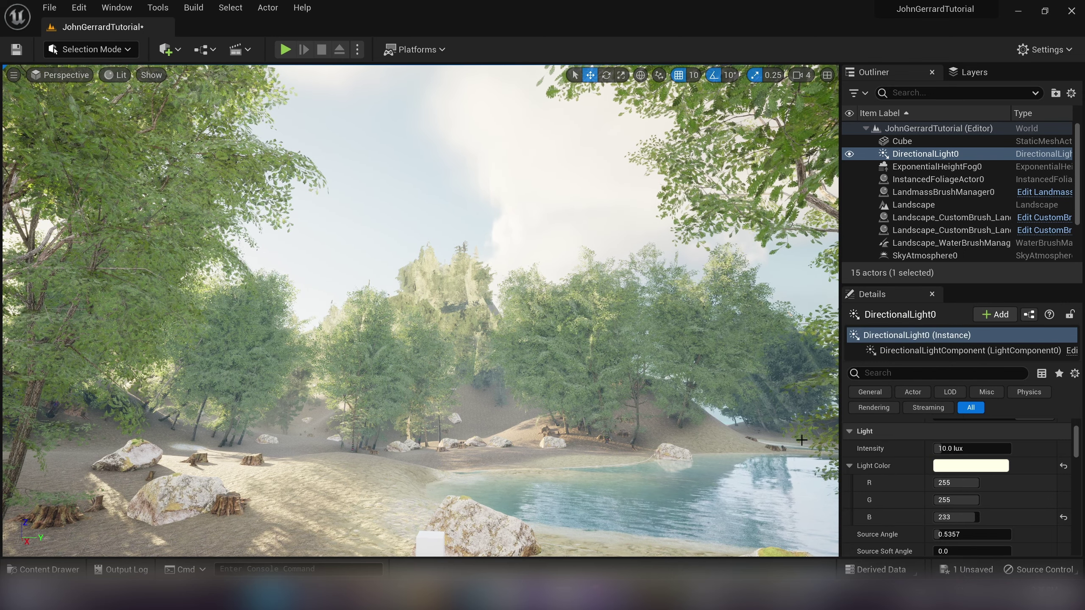
- Try a different intensity for DirectionalLight0 and undo the change
scroll(910, 489, down, 3)
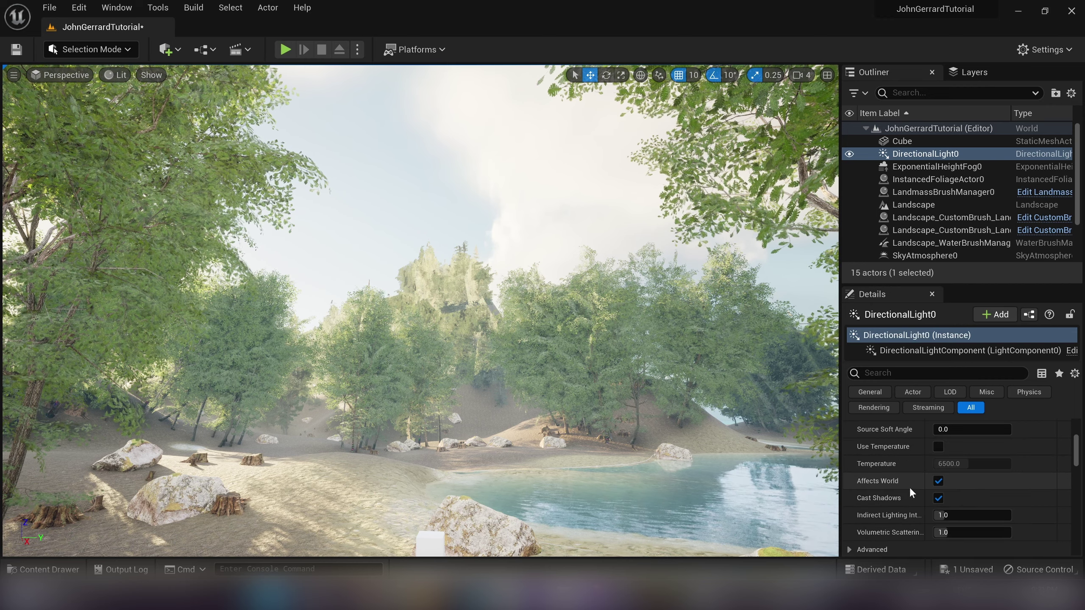
scroll(910, 489, up, 4)
drag(939, 428, 970, 428)
key(ctrl+z)
key(ctrl+z)
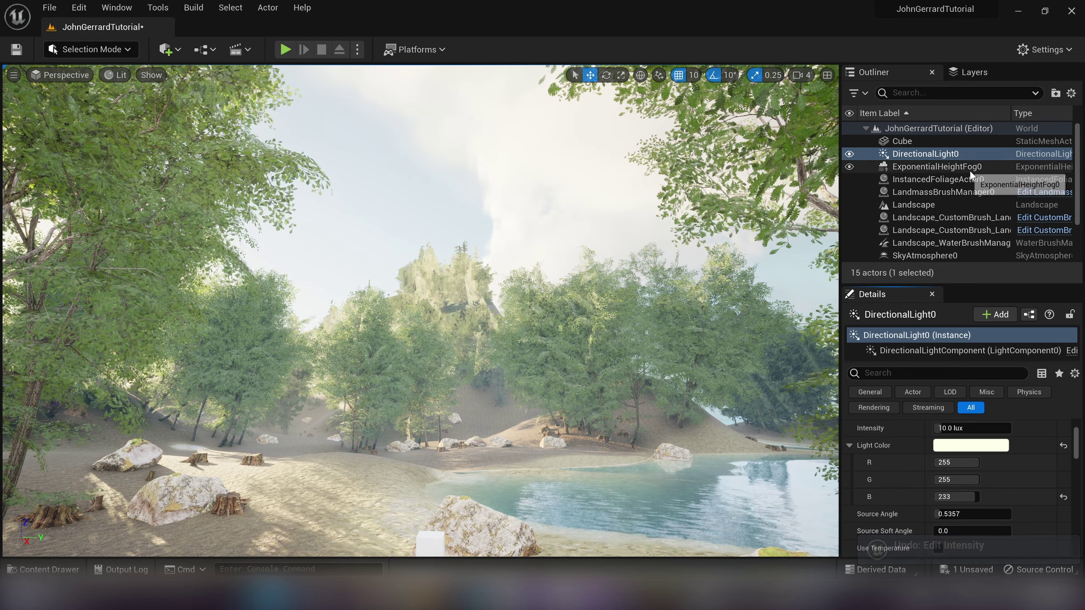
- Find the volumetric settings of ExponentialHeightFog0 by filtering its properties for "volumet" and enable Volumetric Fog
click(955, 230)
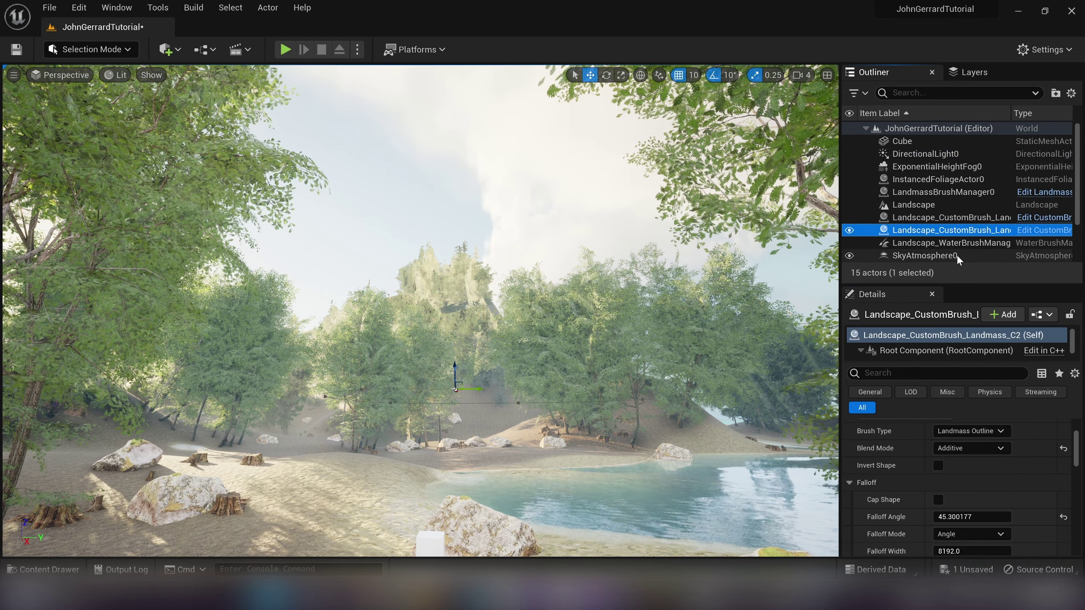
click(957, 256)
click(978, 168)
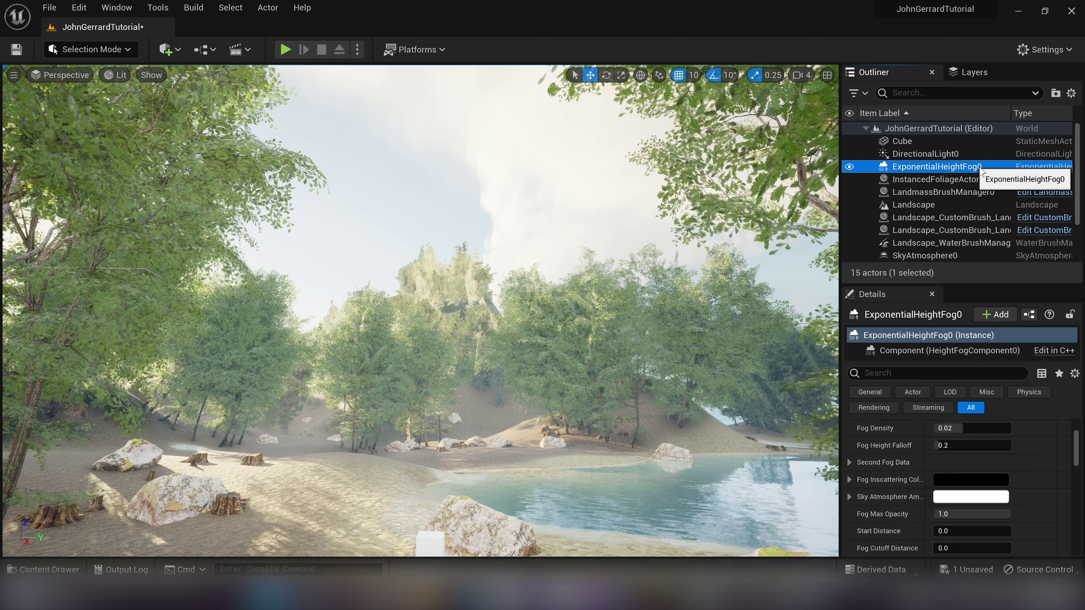
click(939, 373)
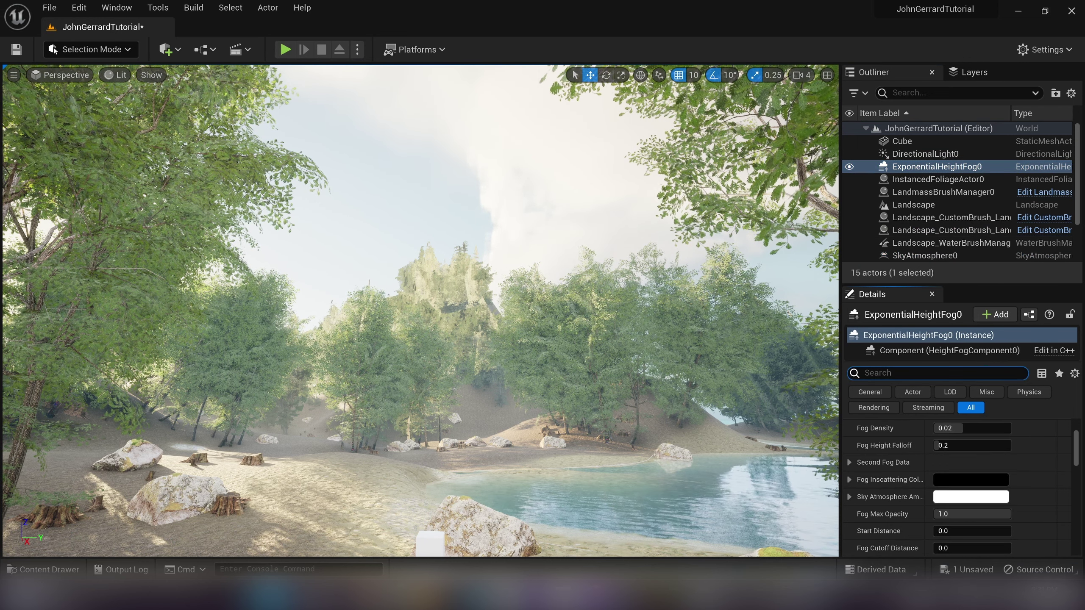
scroll(936, 511, down, 5)
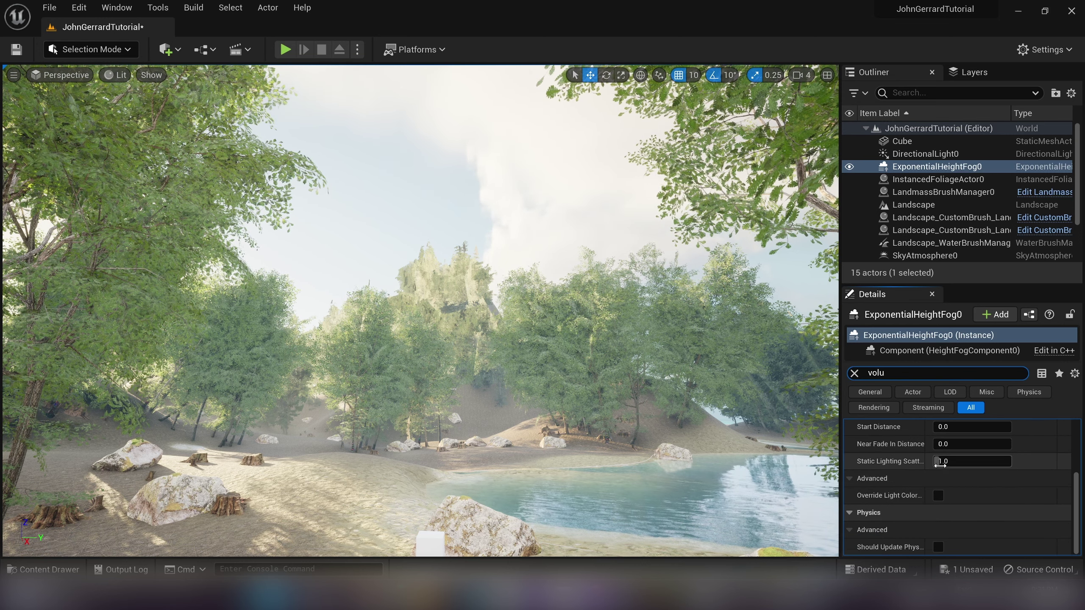
scroll(940, 464, up, 6)
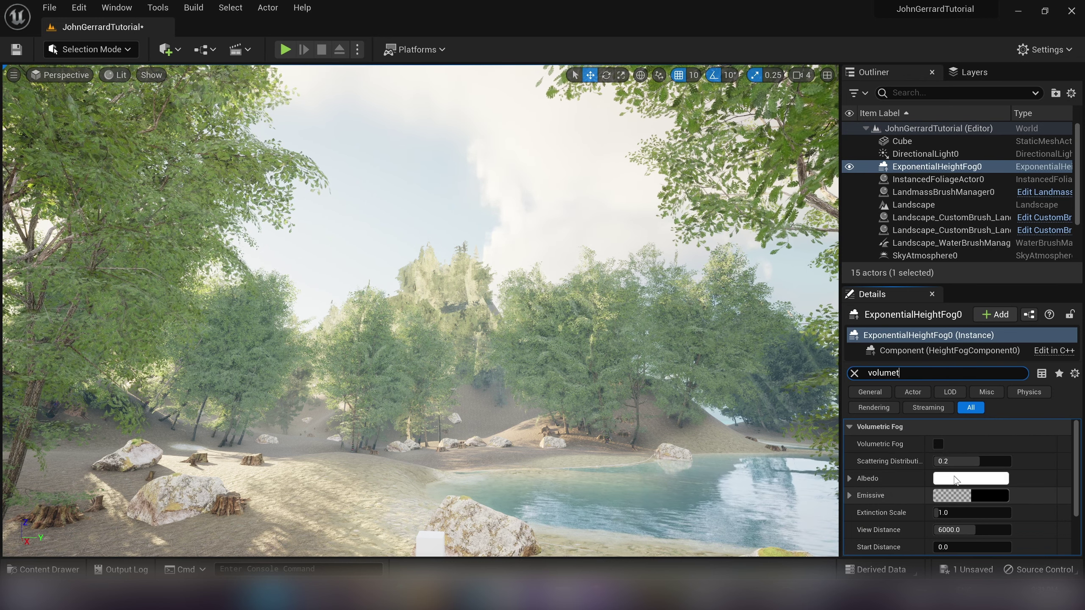
click(938, 444)
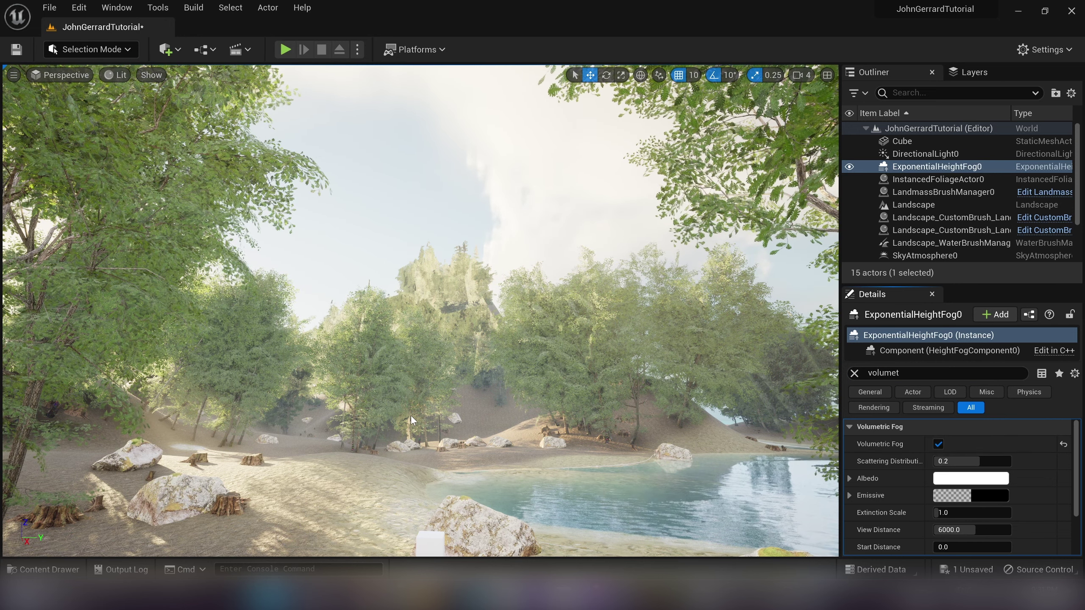
- Lower the sun by rotating DirectionalLight0 until warm orange sunset light falls across the sky, trees and lake
click(946, 153)
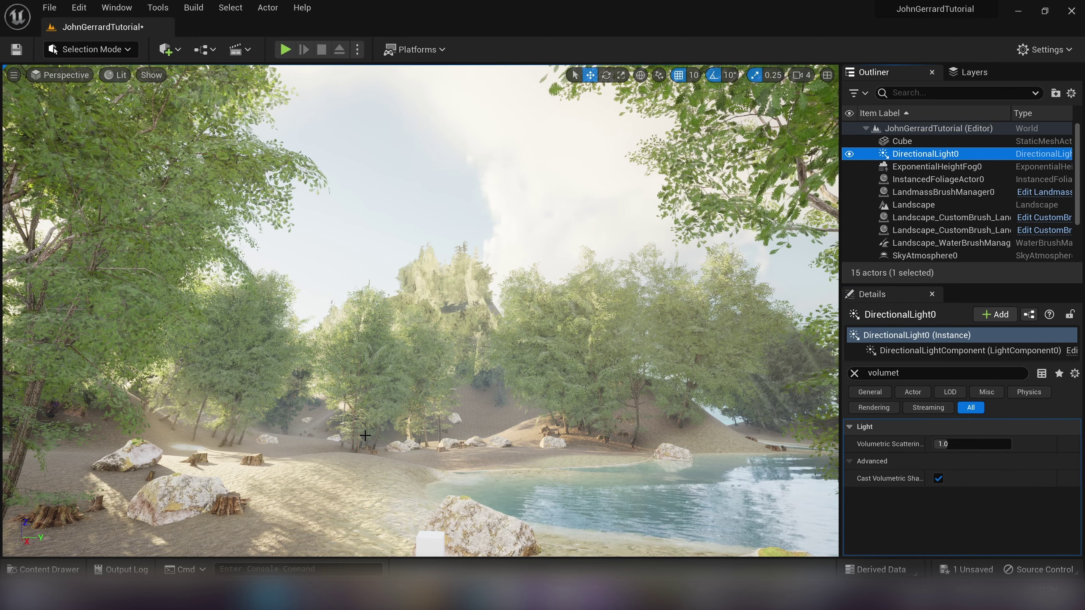
click(376, 445)
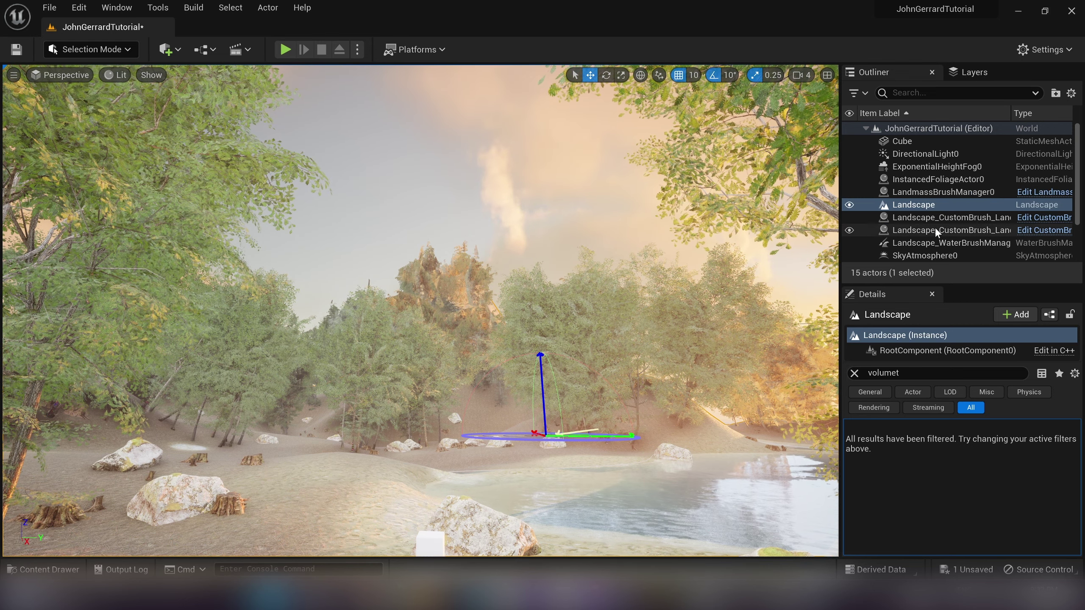
- Examine the layer, tracing and rendering properties of VolumetricCloud0, and clear the property filter
scroll(934, 226, down, 3)
click(948, 179)
click(937, 206)
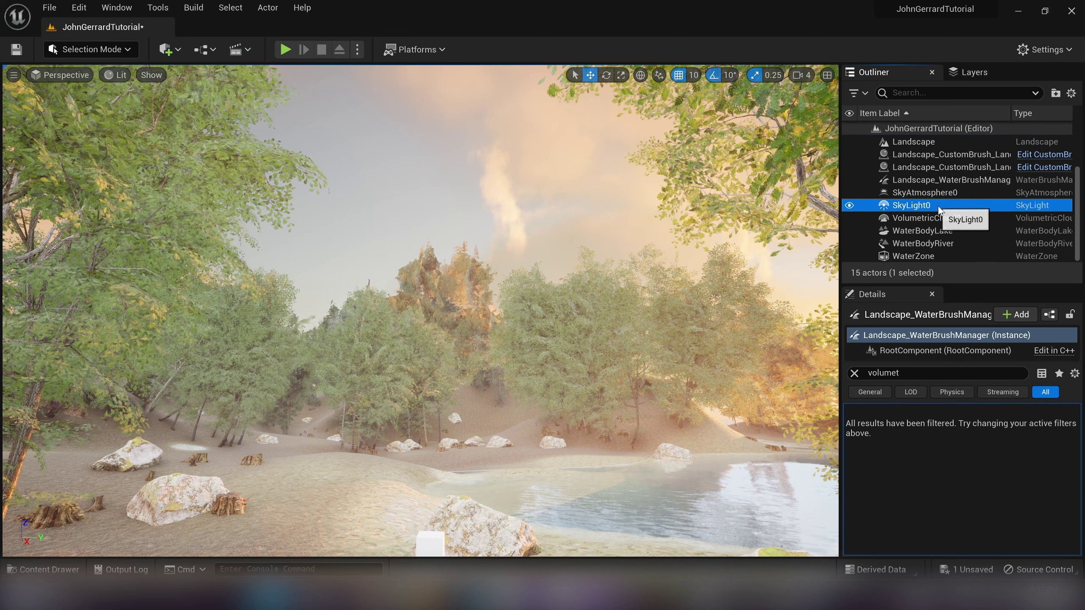
click(944, 219)
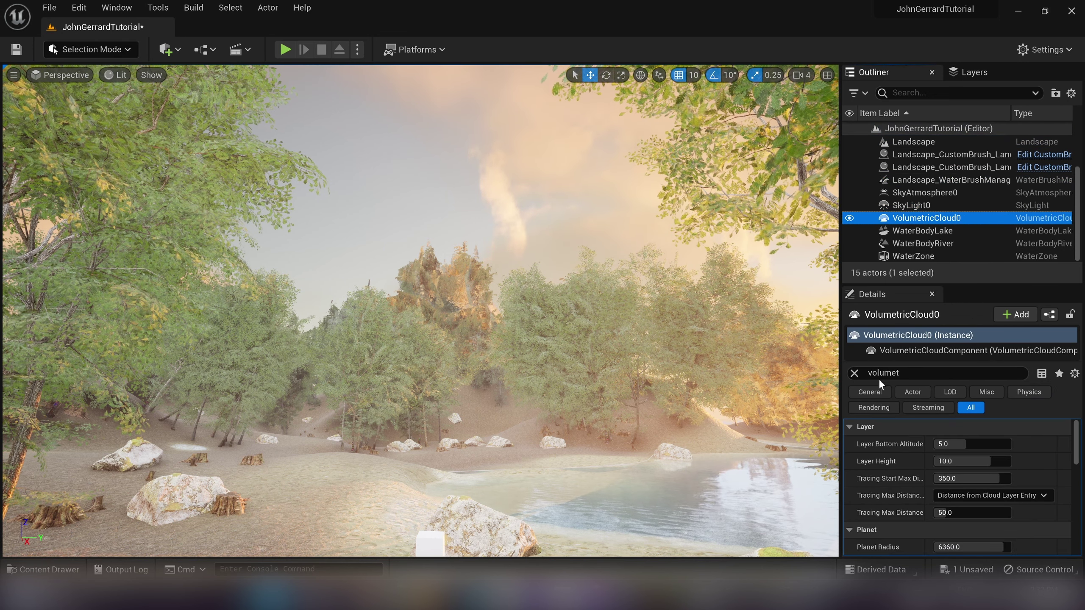
scroll(910, 444, down, 5)
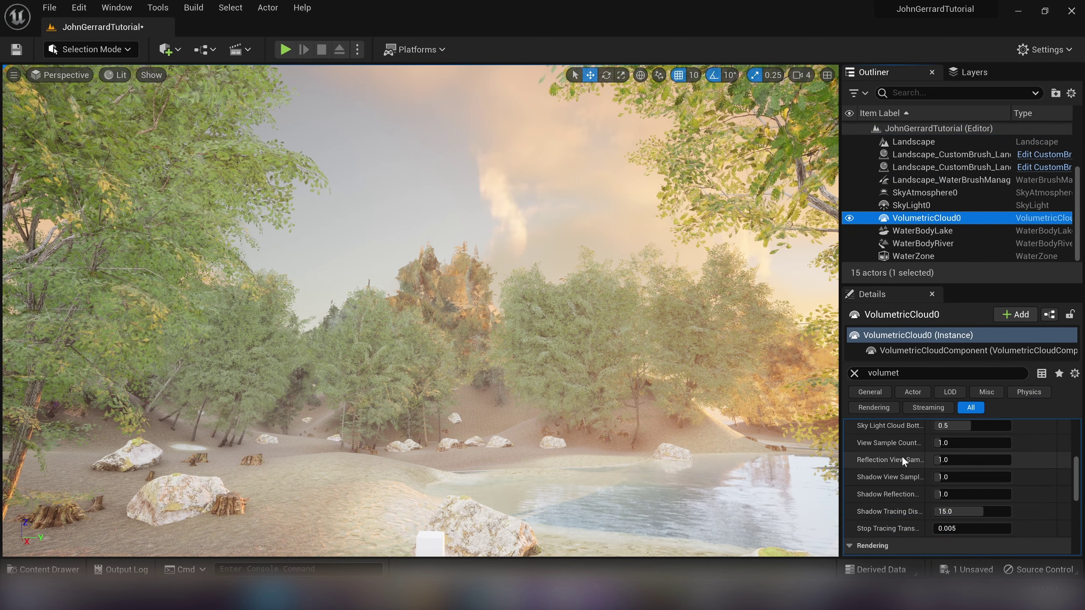
scroll(881, 430, up, 3)
scroll(884, 483, down, 4)
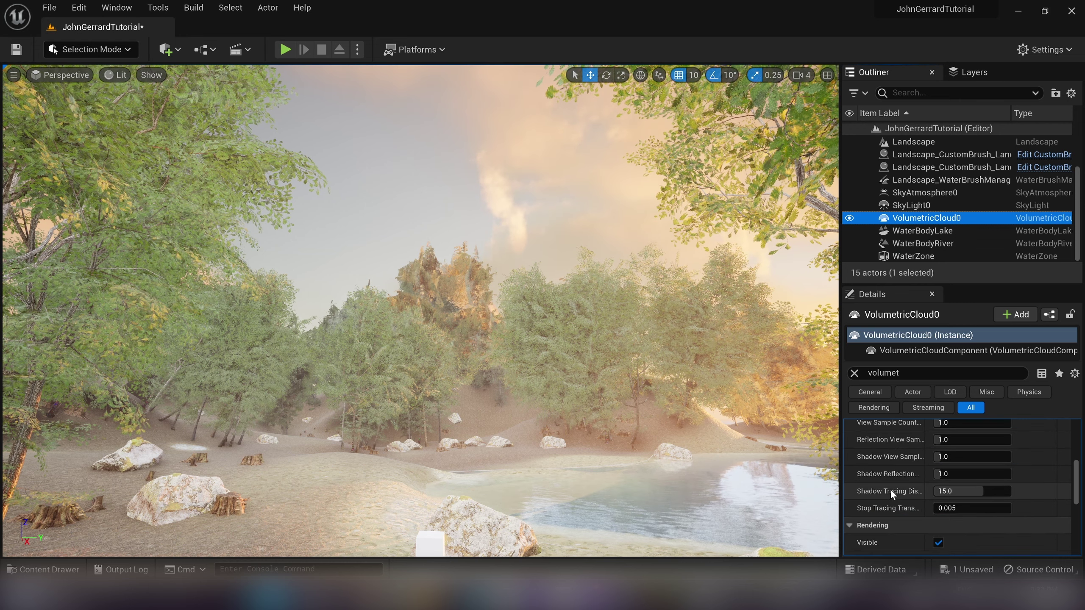
scroll(901, 504, down, 5)
scroll(907, 509, up, 6)
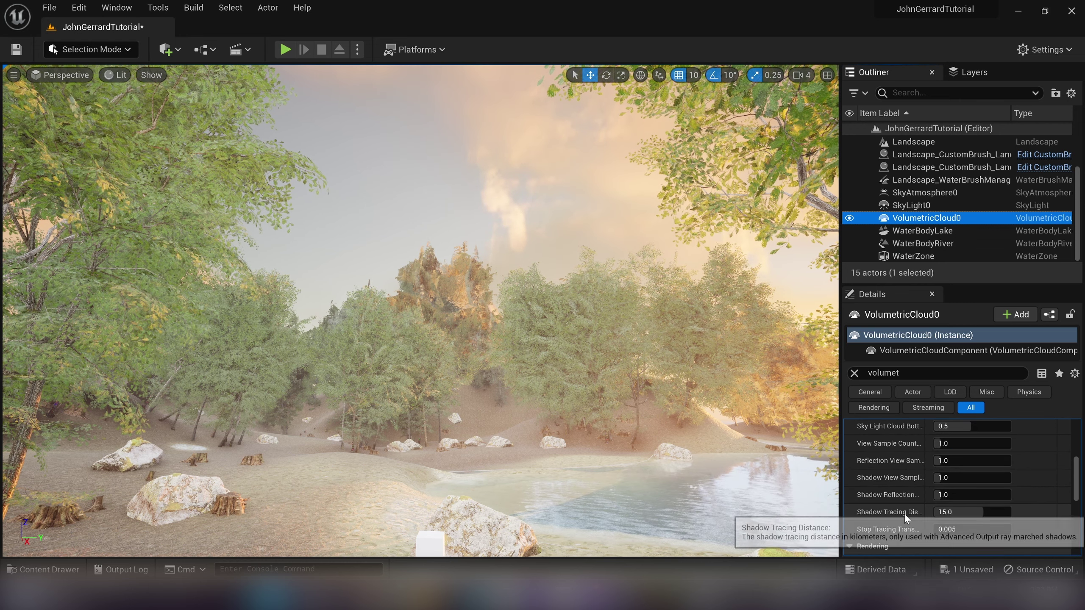
scroll(904, 515, up, 6)
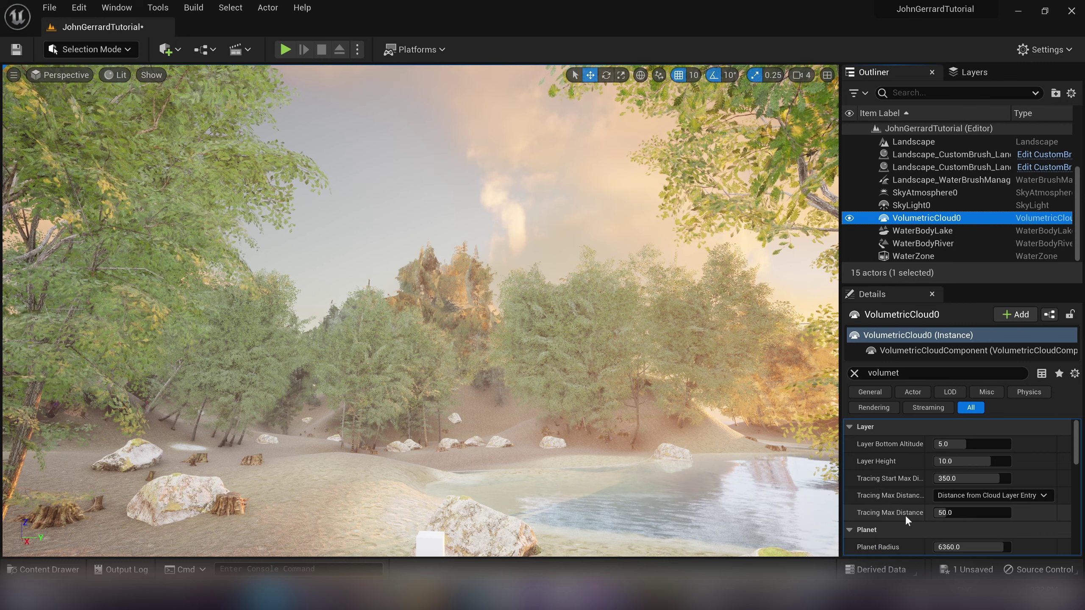
scroll(905, 515, down, 10)
click(854, 374)
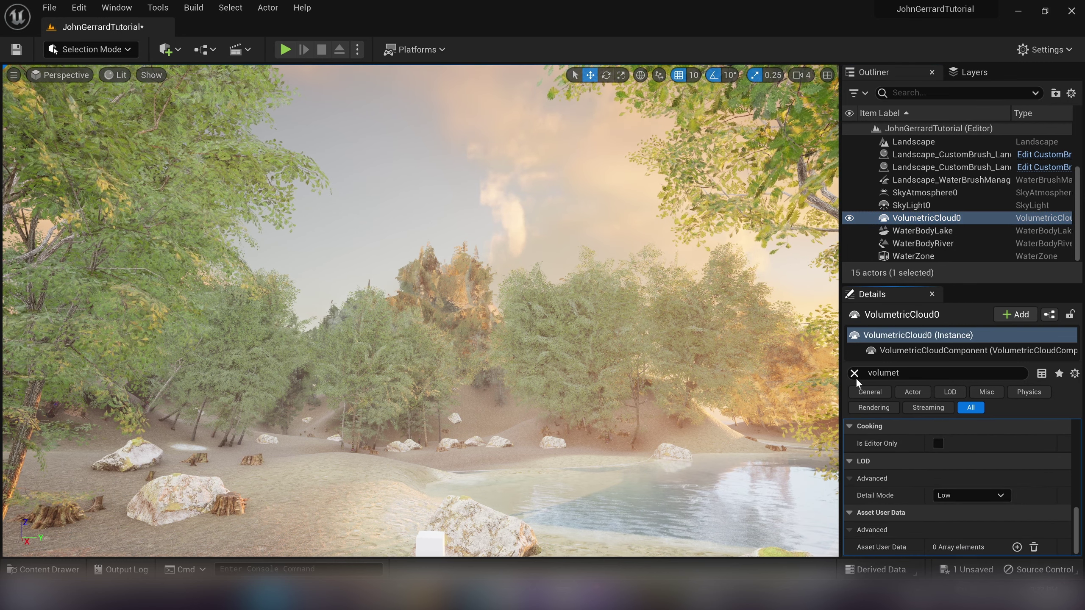
click(855, 375)
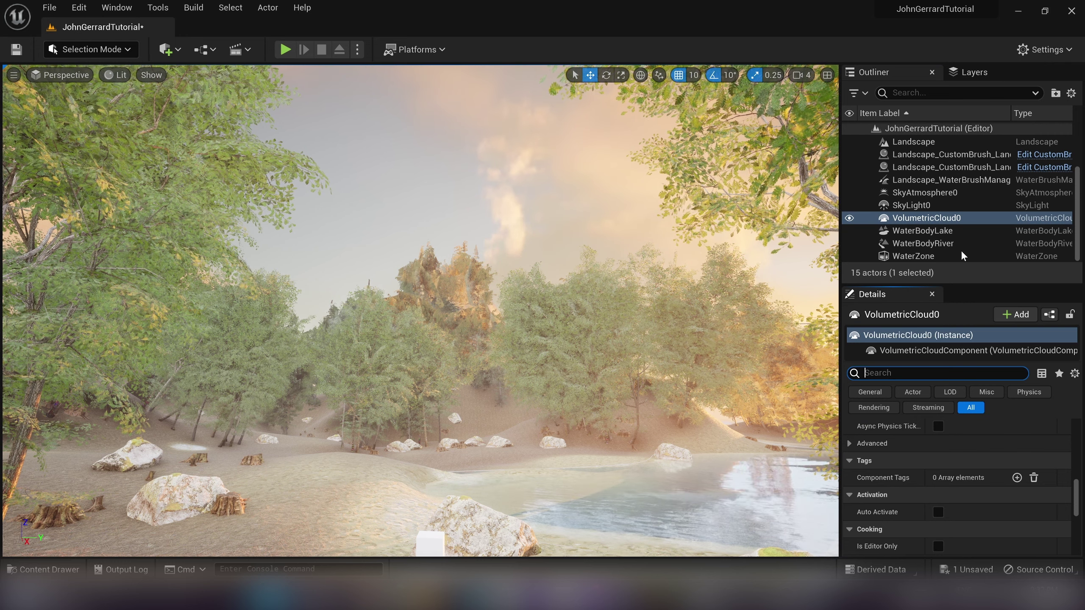
- Set the volumetric fog Scattering Distribution of ExponentialHeightFog0 to about 0.34
scroll(961, 242, up, 3)
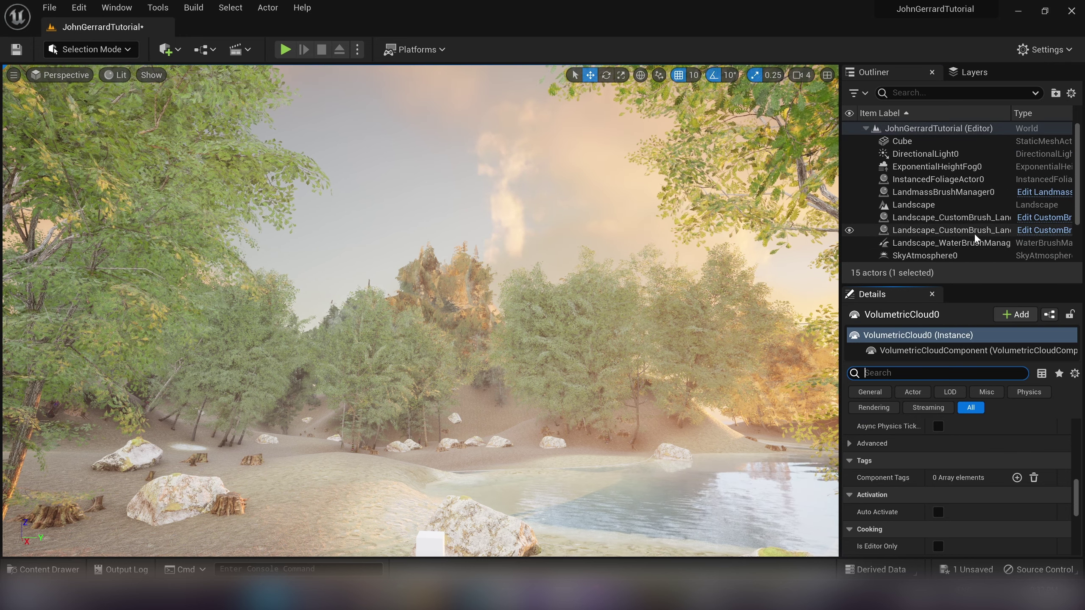
click(958, 167)
scroll(910, 485, down, 2)
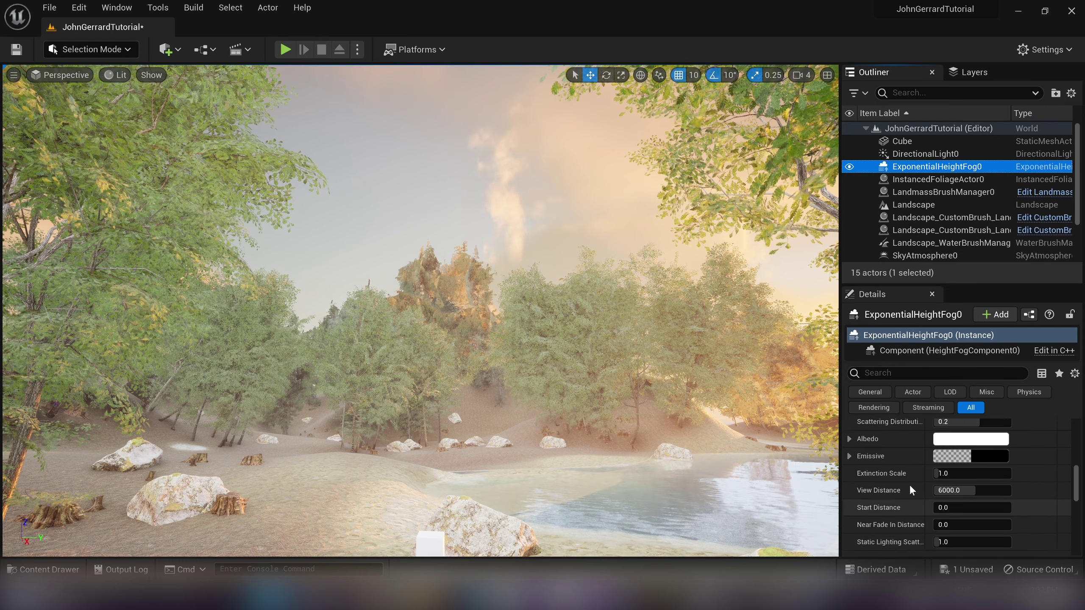
scroll(910, 485, up, 3)
scroll(918, 472, down, 1)
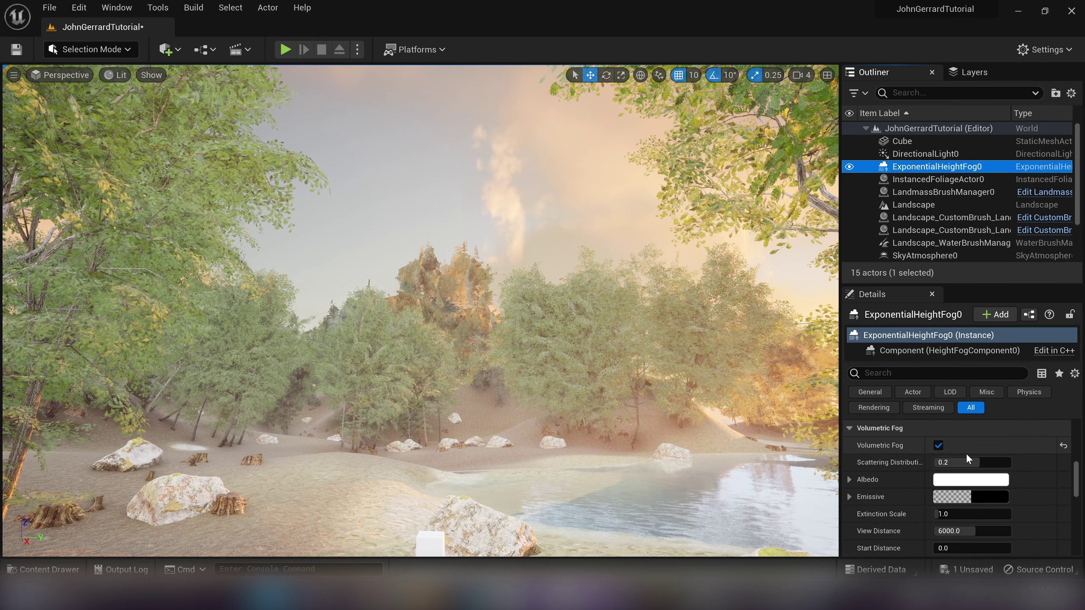
mouse_move(967, 463)
mouse_down()
mouse_move(1021, 462)
mouse_move(970, 462)
mouse_up()
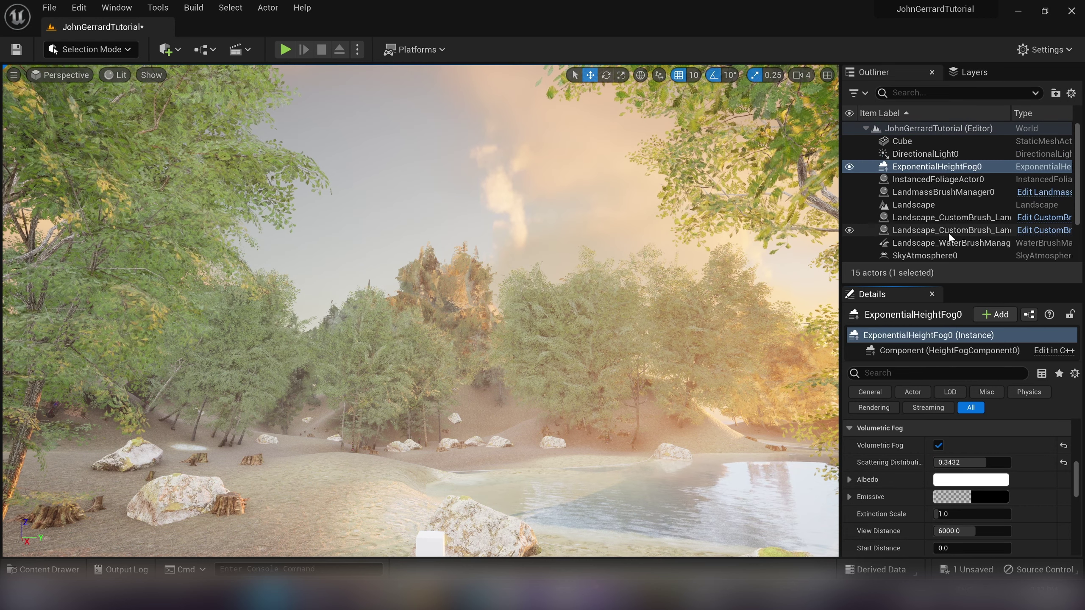
- Clear the actor selection and add a PostProcessVolume to the level
scroll(948, 233, down, 3)
scroll(953, 218, up, 3)
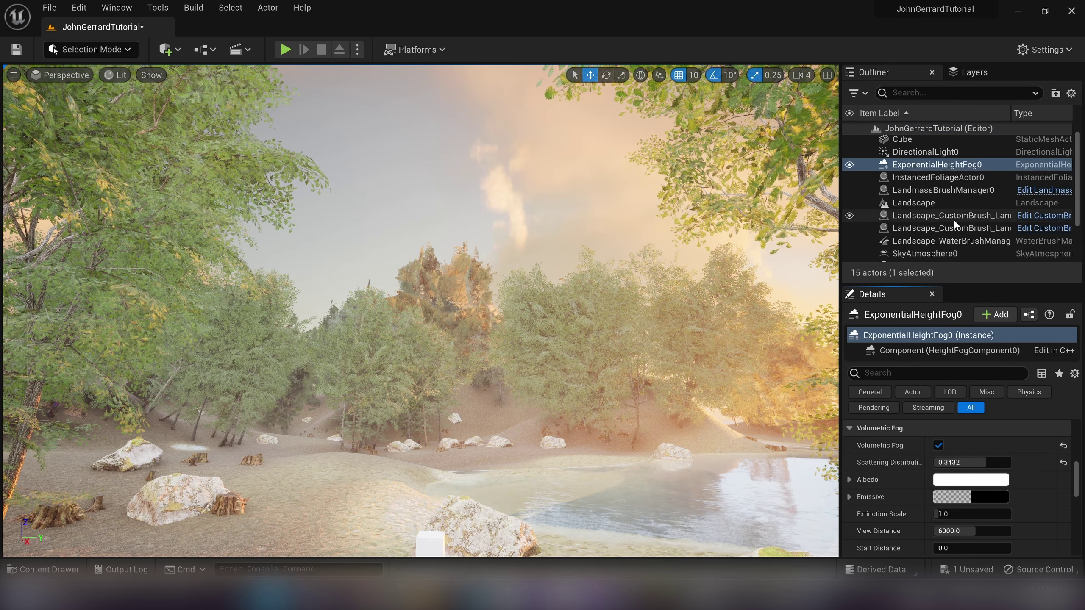
click(922, 141)
click(926, 130)
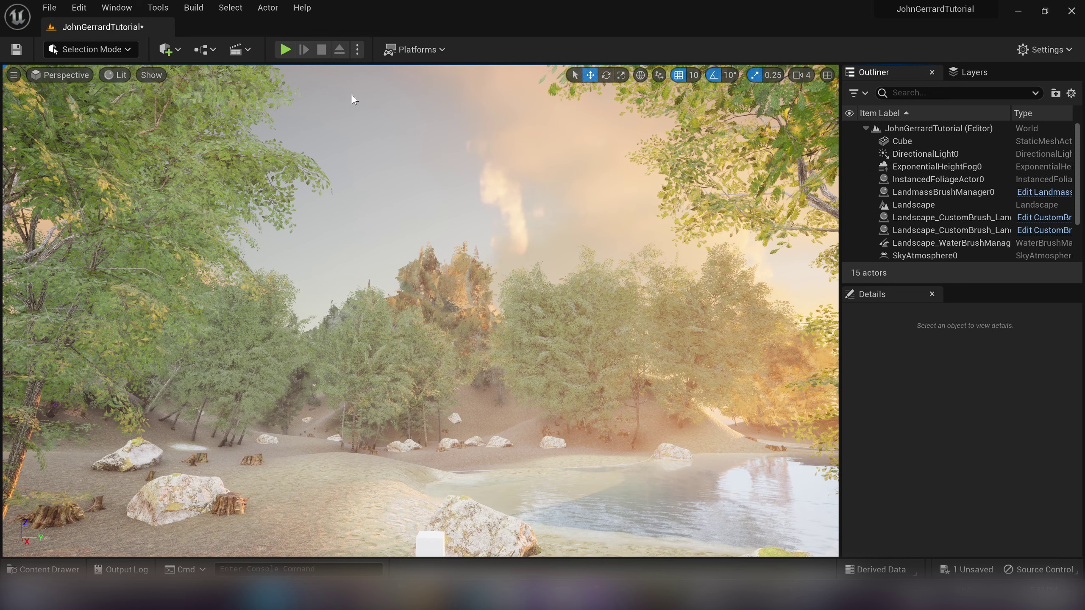
click(173, 53)
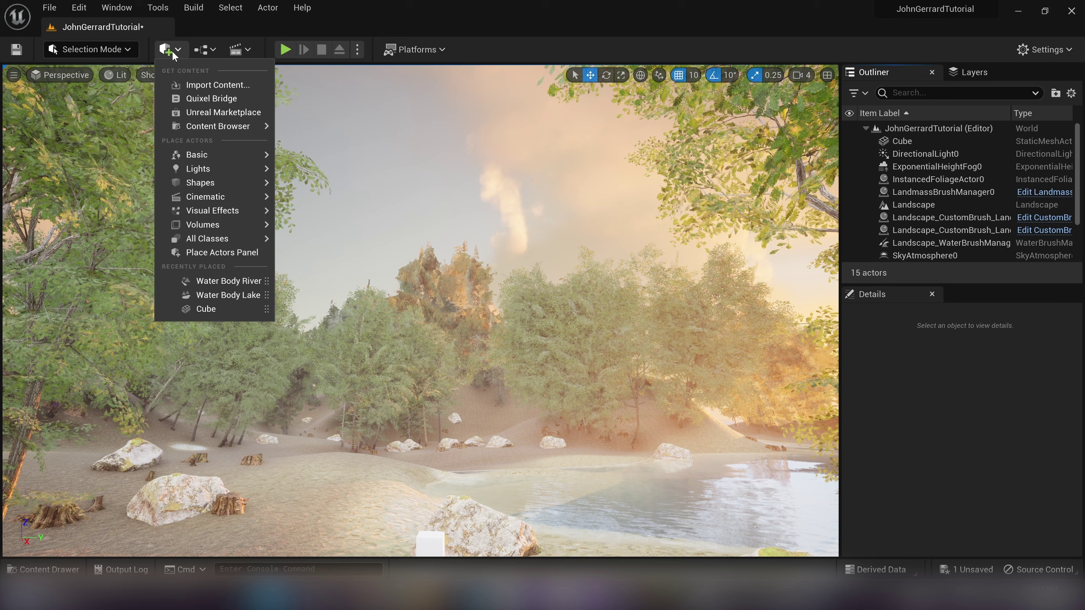
text(vol)
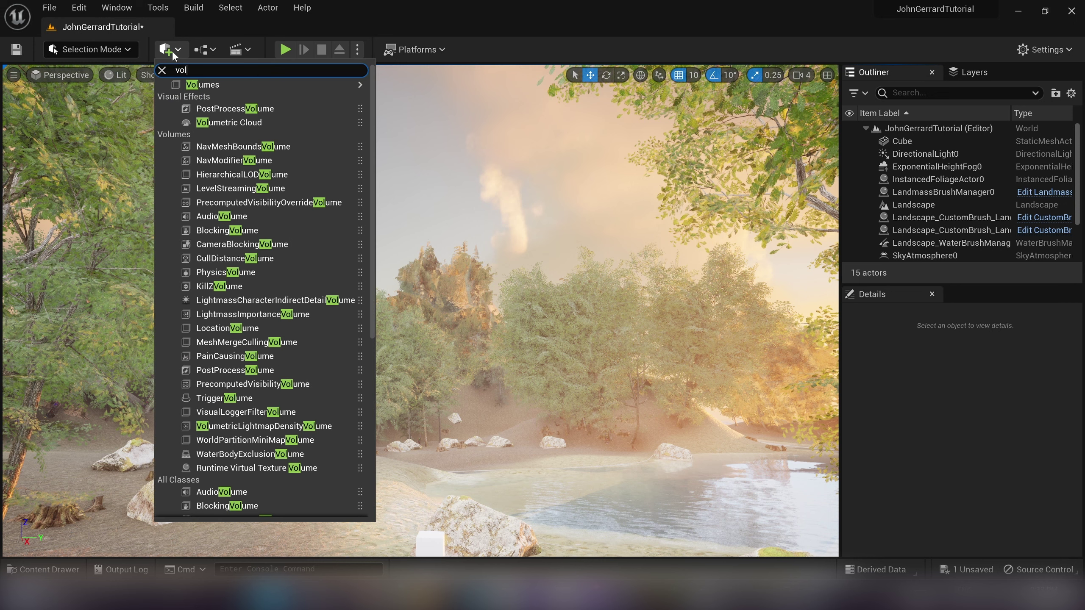
key(BackSpace)
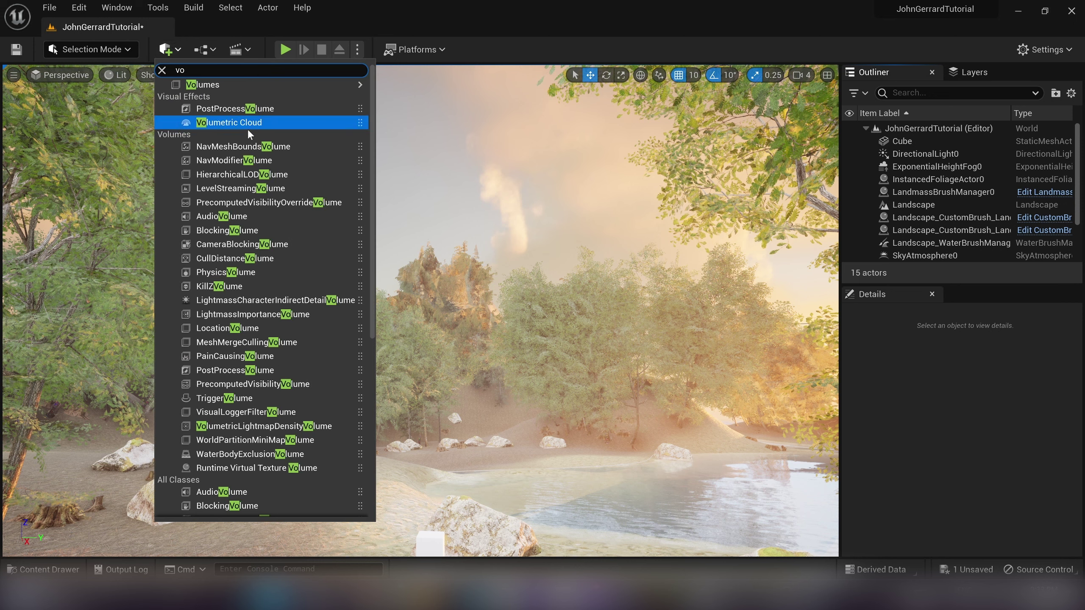
click(252, 109)
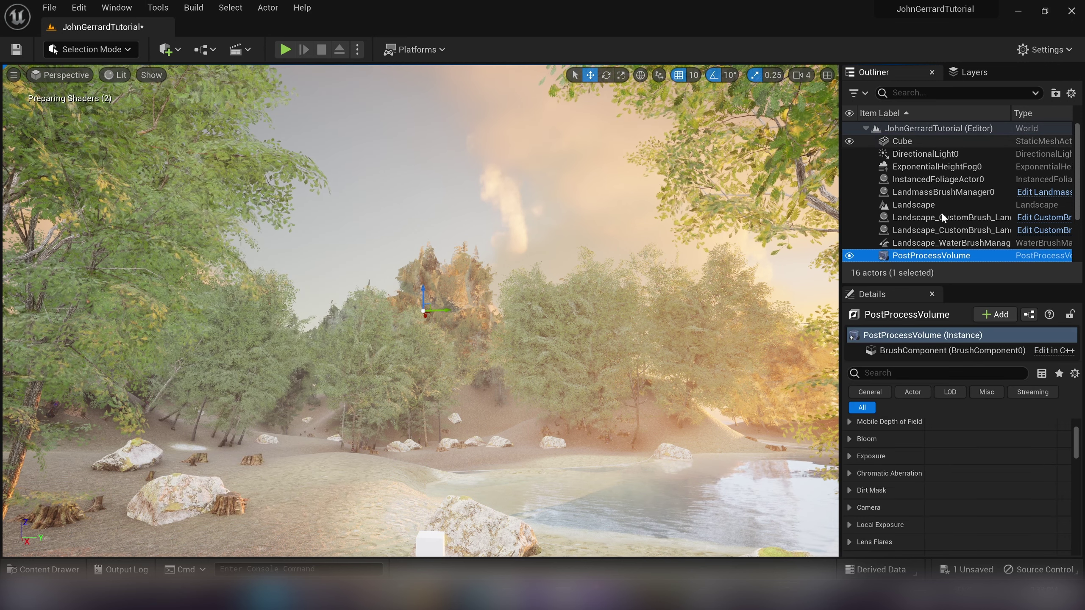
- Filter the PostProcessVolume properties for "extent" and enable Infinite Extent (Unbound)
click(891, 370)
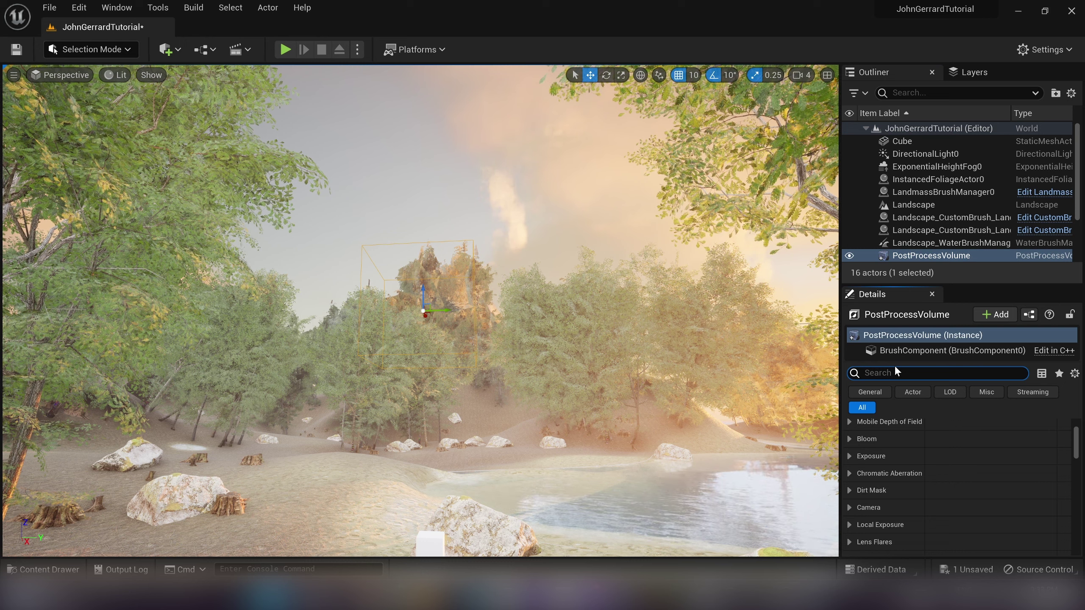
text(exten)
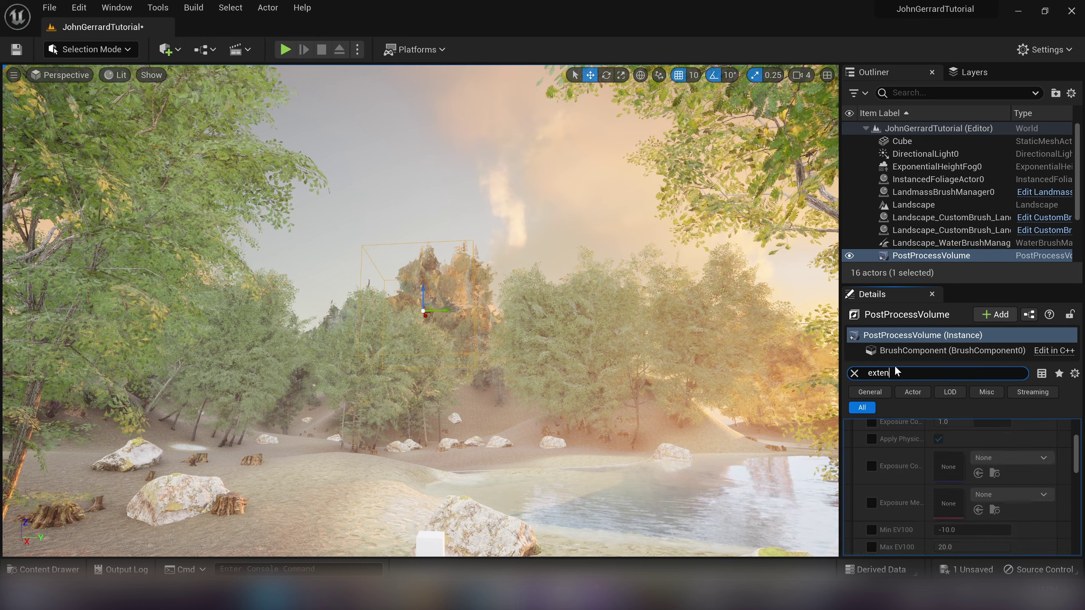
text(t)
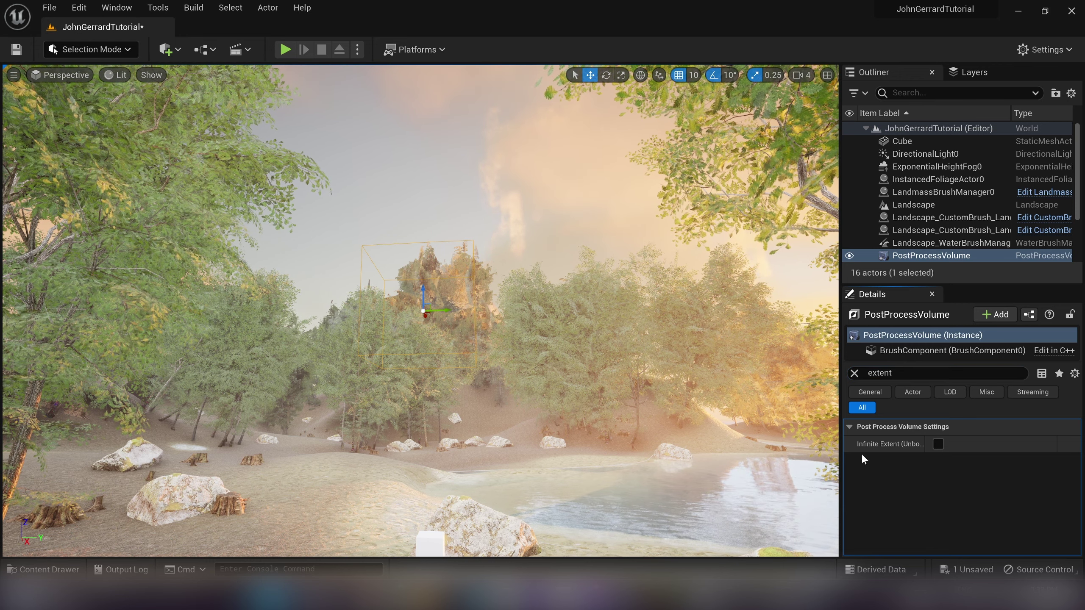
click(938, 444)
- Enable the Metering Mode and Exposure Compensation overrides of the PostProcessVolume and set Exposure Compensation to about 5.27
click(854, 372)
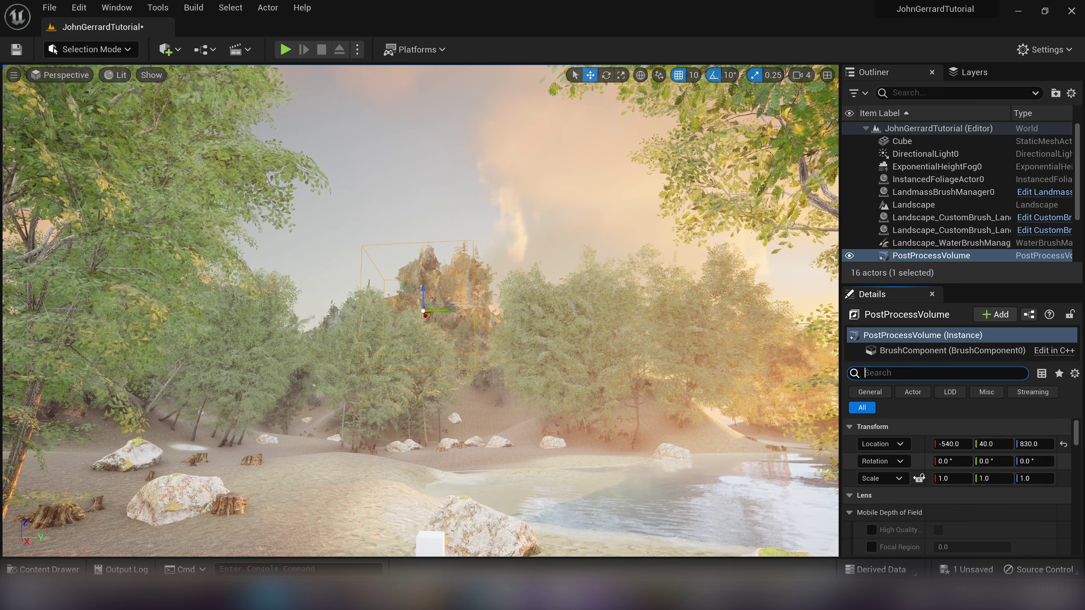
scroll(917, 480, down, 3)
scroll(891, 491, down, 4)
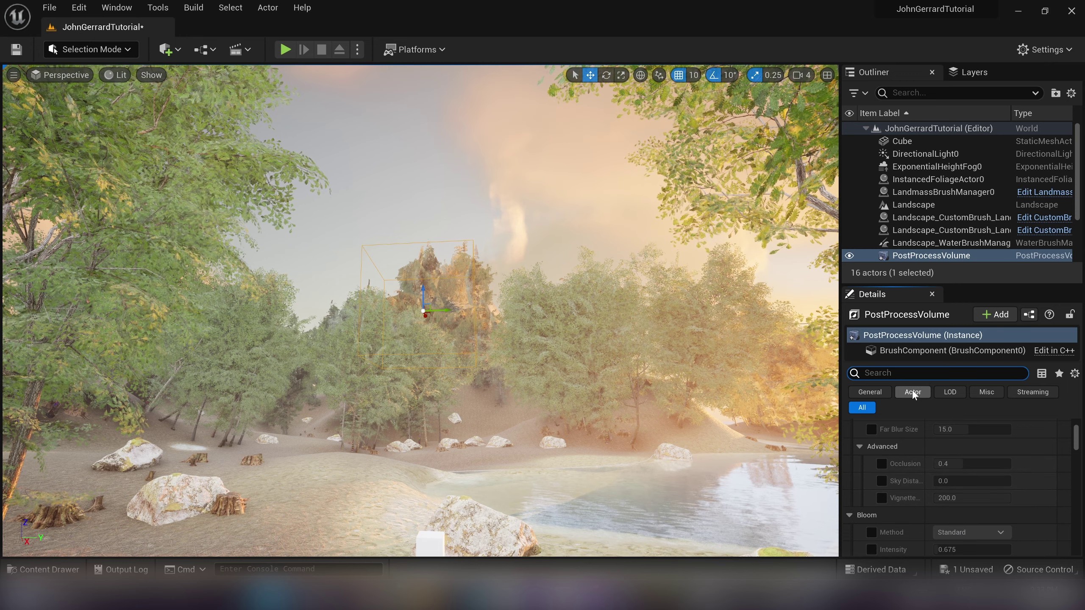
text(expos)
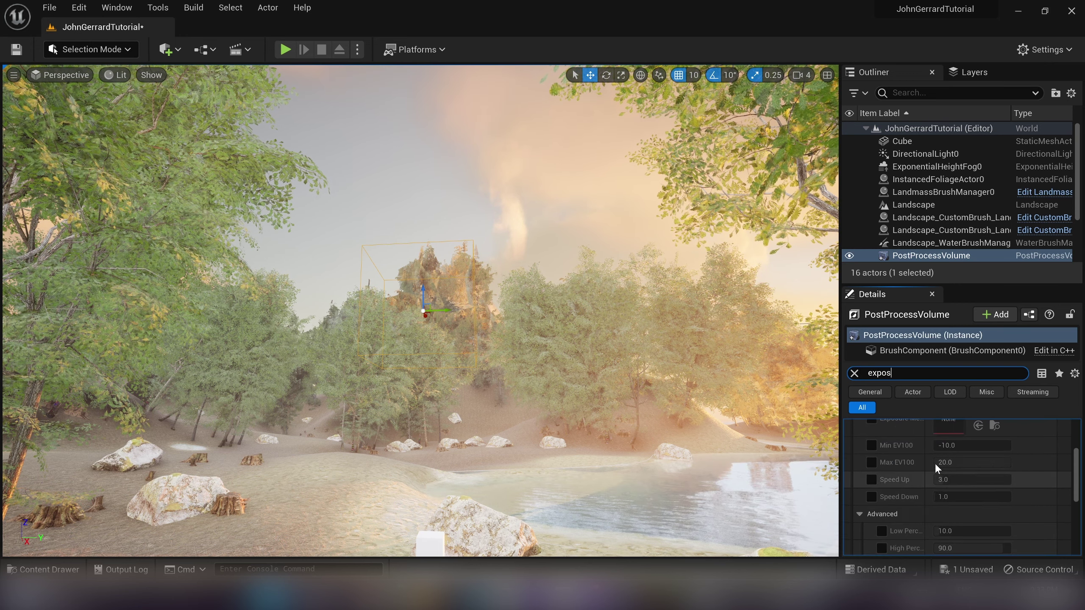
scroll(935, 463, up, 4)
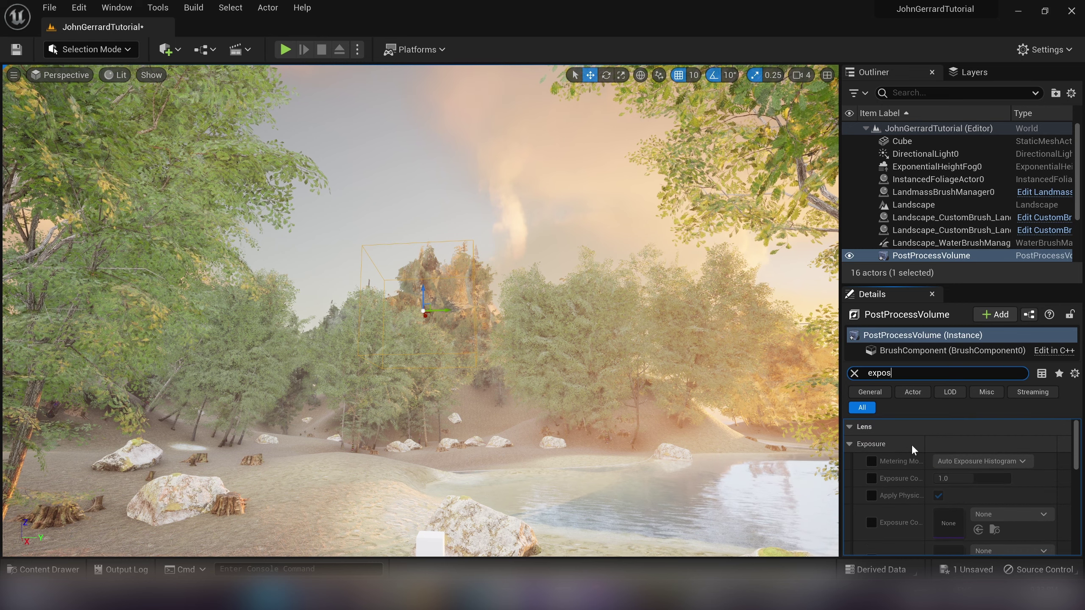
click(870, 462)
click(872, 477)
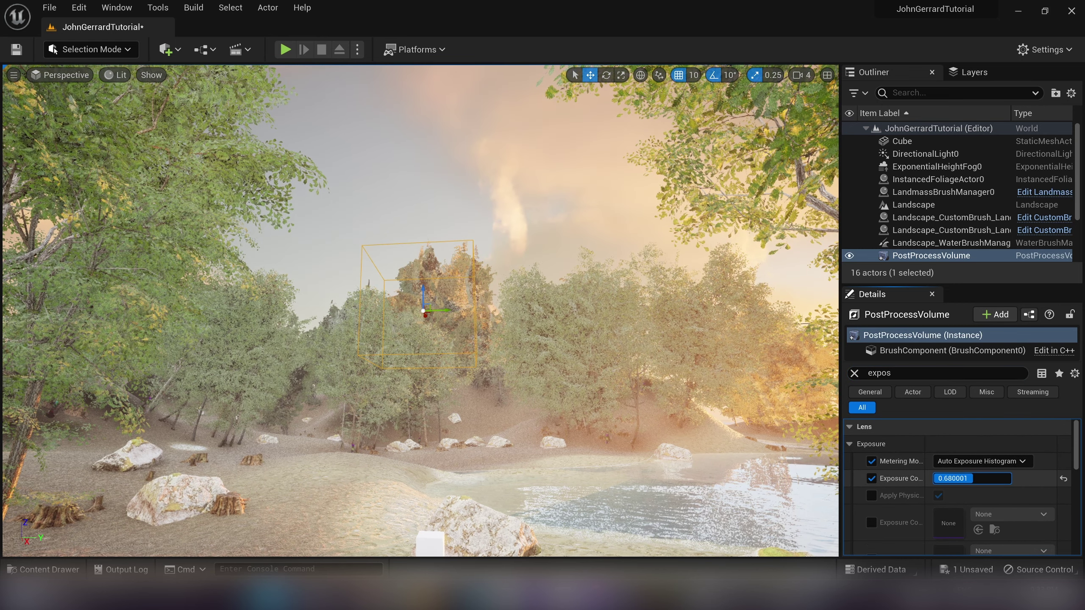
drag(953, 478, 975, 479)
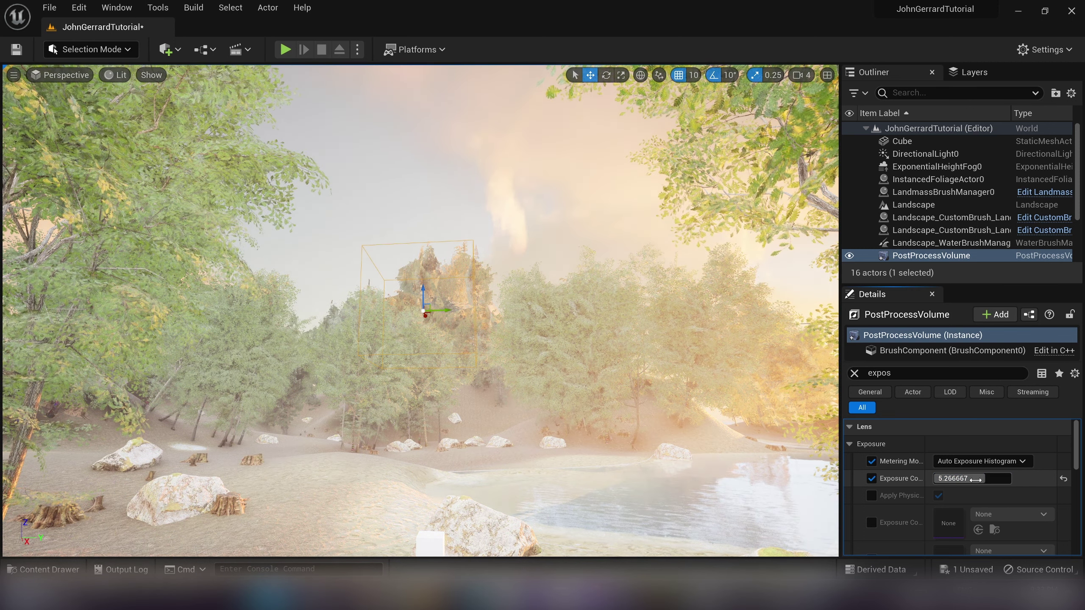
- Set the PostProcessVolume's Exposure Compensation to 0.5 and filter its properties for "bloom"
click(975, 479)
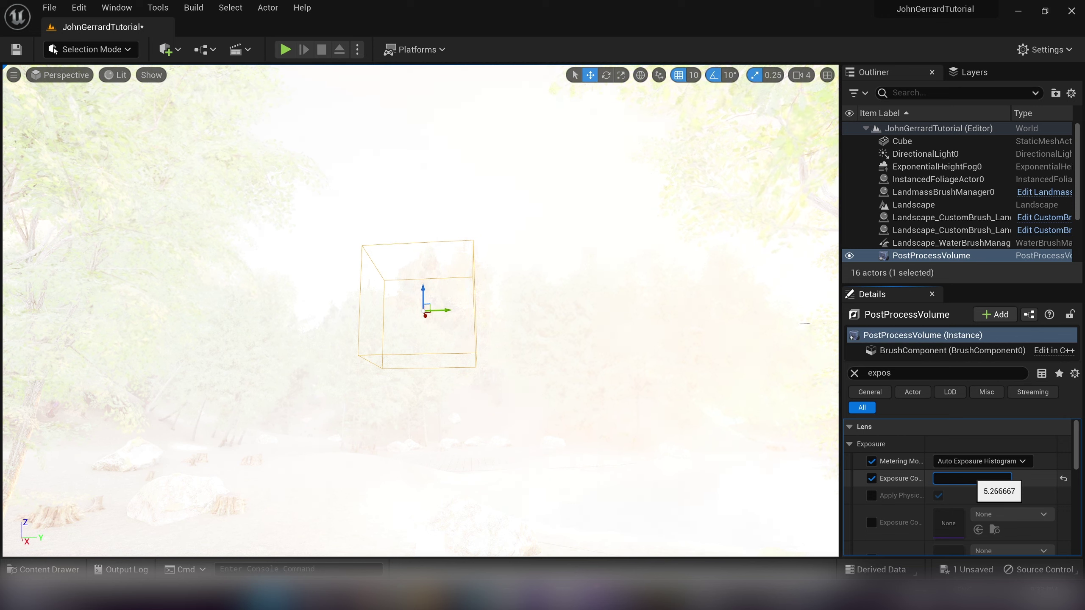
key(Return)
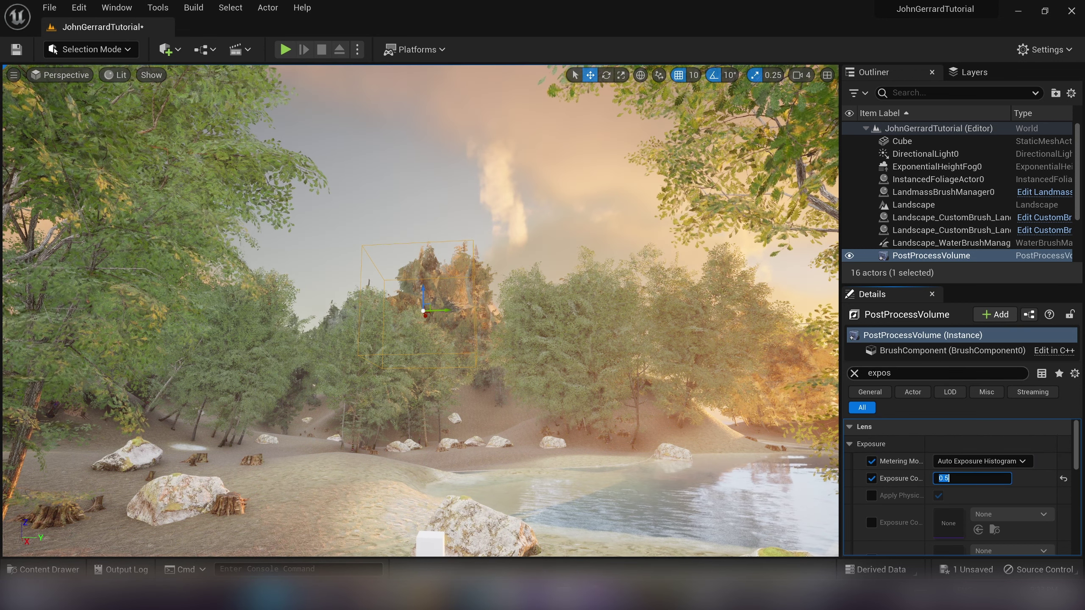
click(909, 374)
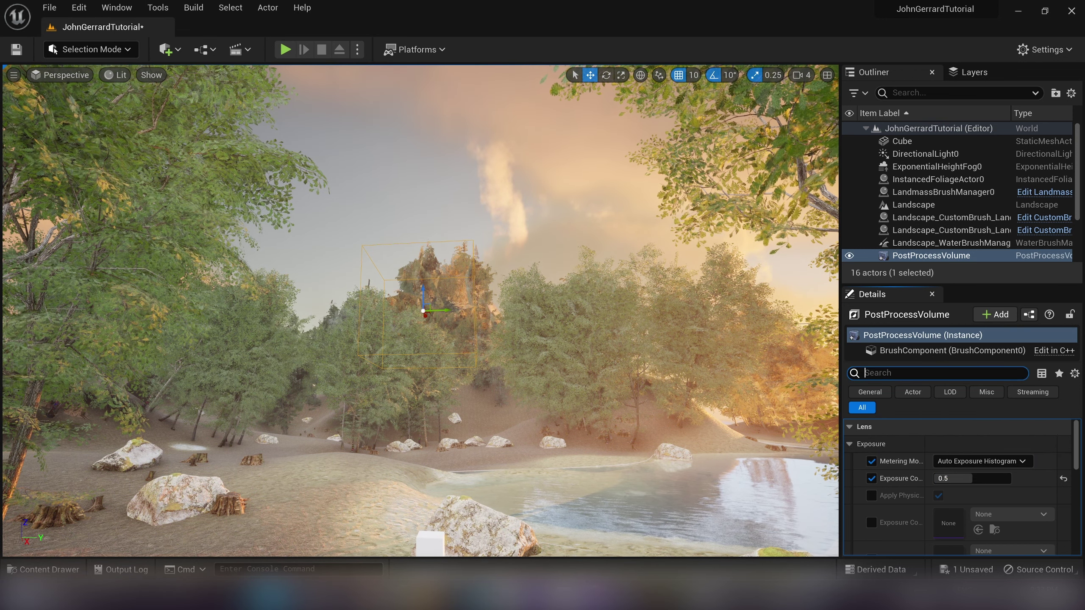
text(bl)
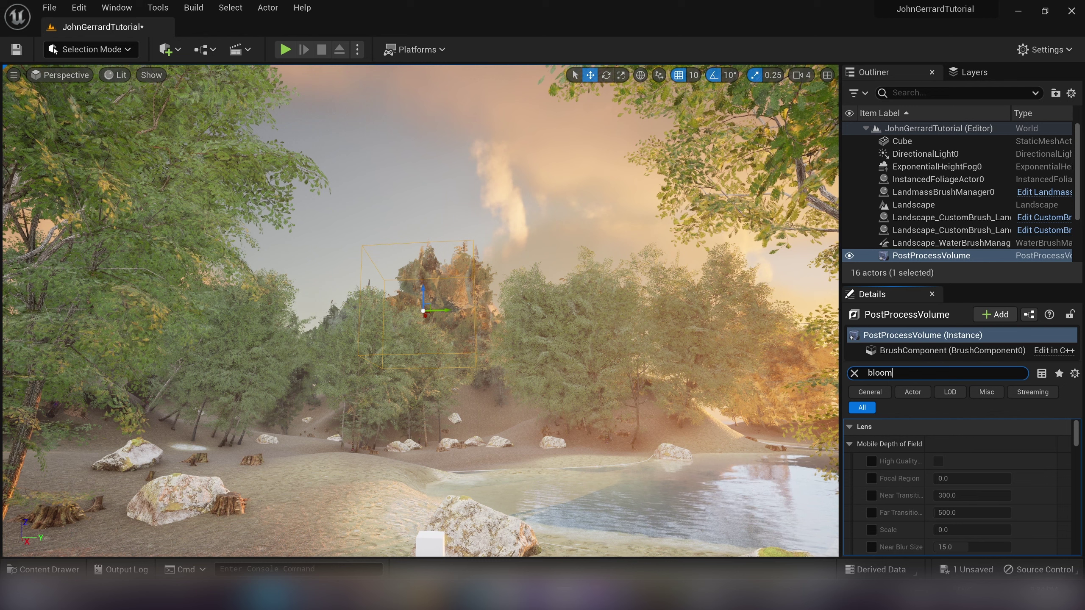
text(oom)
- Enable the bloom Method, Intensity and Threshold overrides and raise the bloom Intensity to about 1.64
click(871, 461)
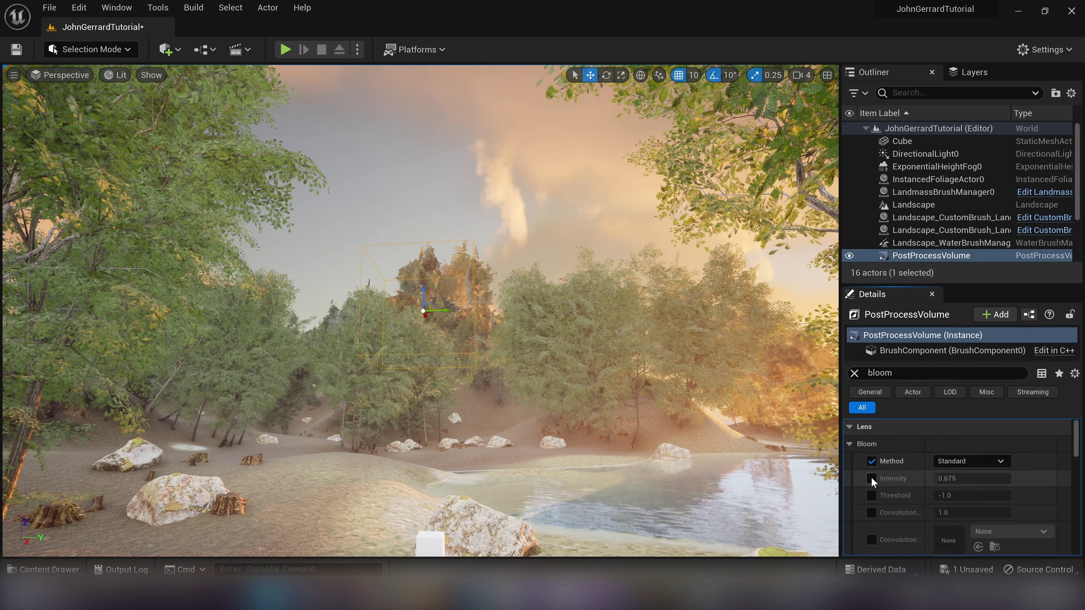
click(871, 478)
click(871, 496)
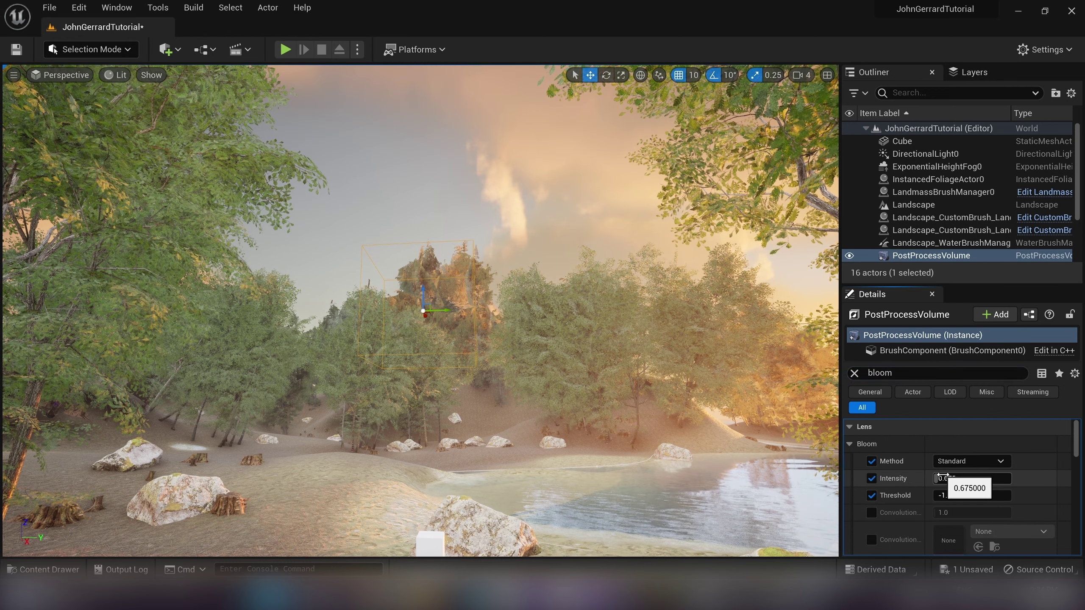
drag(971, 478, 995, 478)
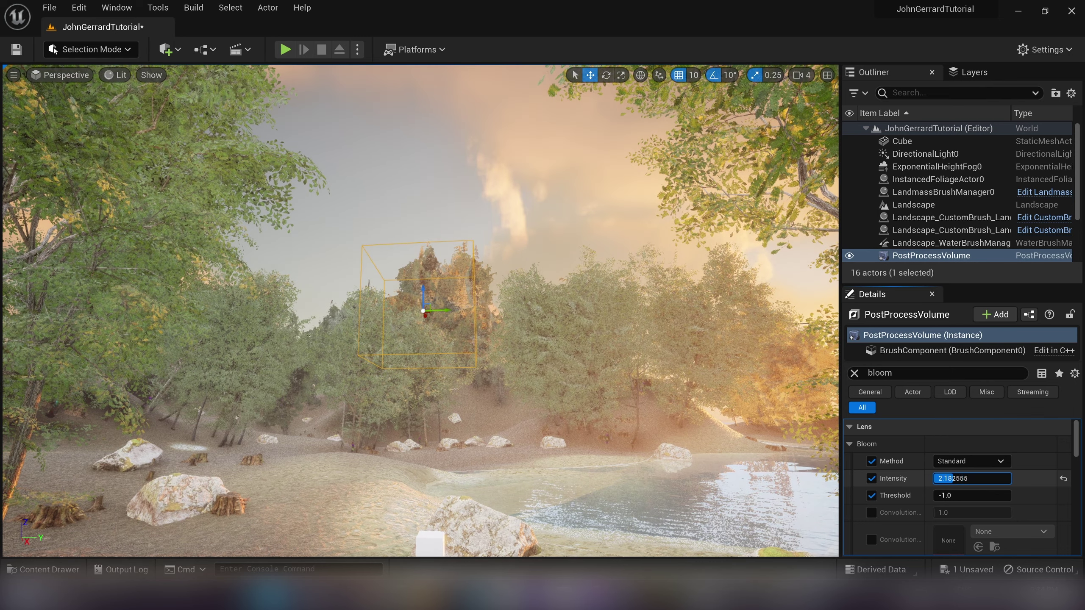
- Try a bloom Threshold of about 2.87, a bloom Intensity of 8 and a Threshold of -1
scroll(937, 482, down, 2)
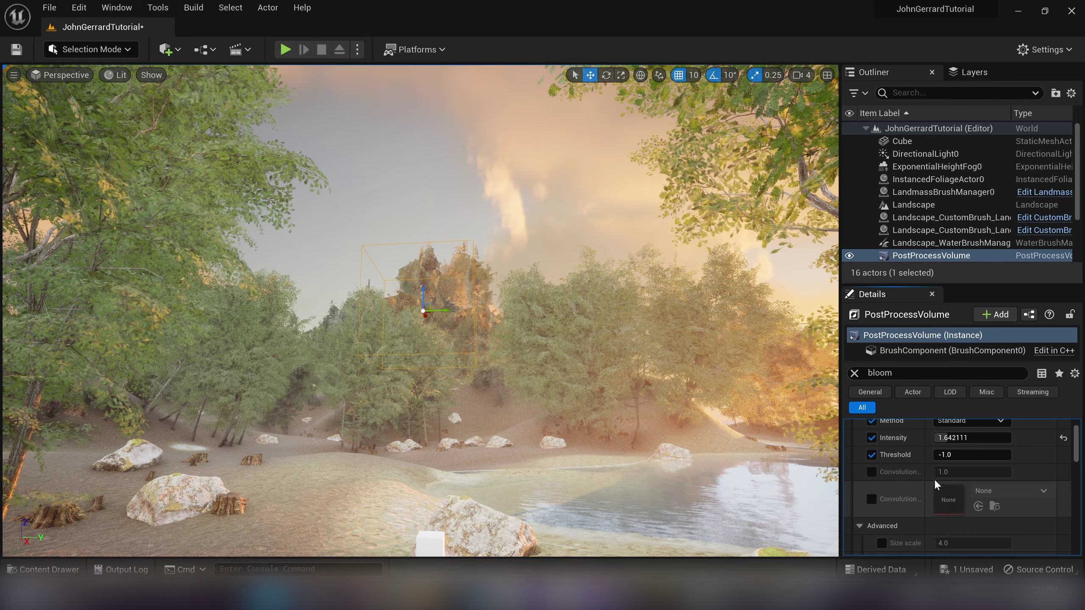
drag(944, 454, 963, 454)
click(961, 437)
text(8)
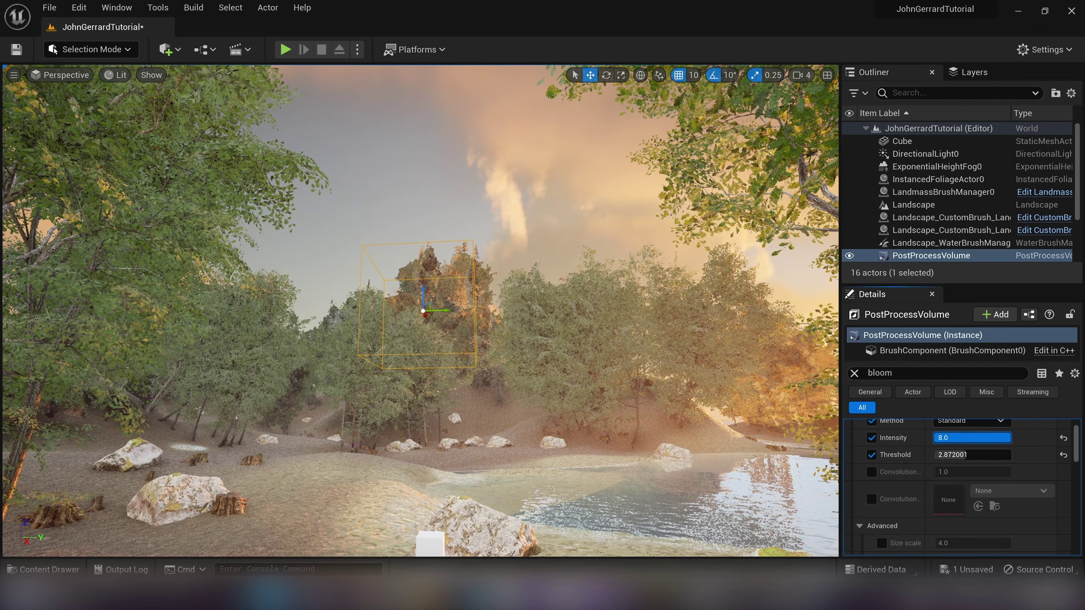
key(Return)
click(969, 455)
text(-1)
key(Return)
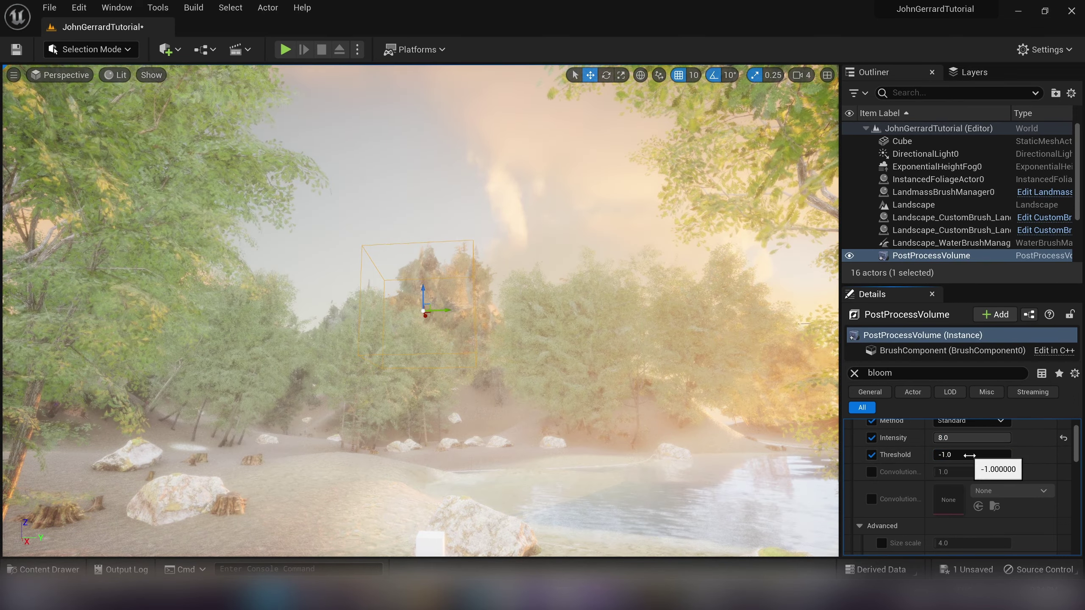
- Set the bloom Threshold to about 0.344 and the bloom Intensity to 2
drag(966, 456, 978, 455)
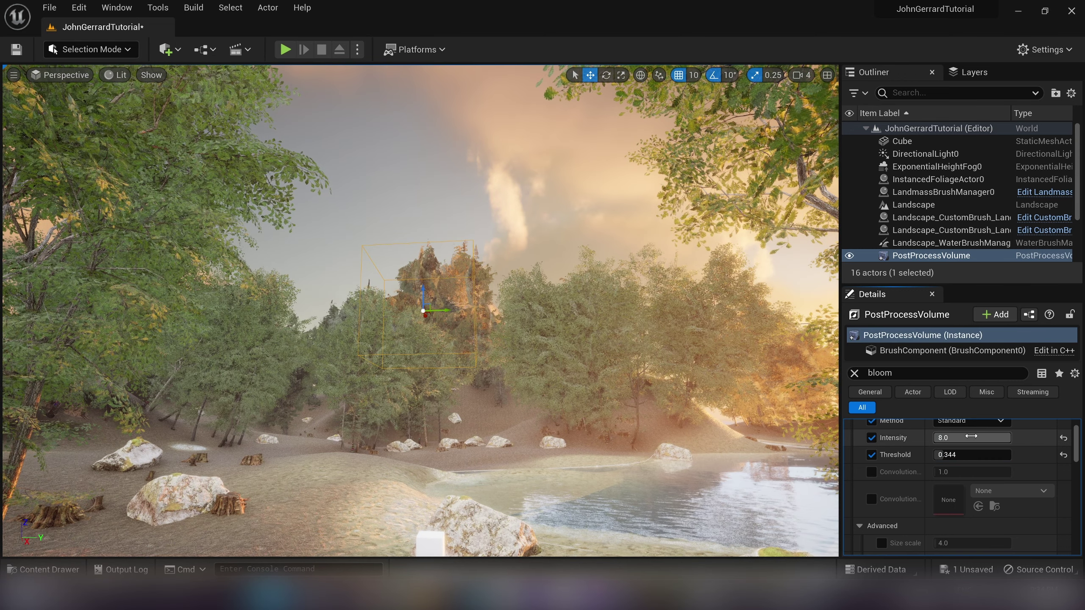
click(971, 437)
text(2)
key(Return)
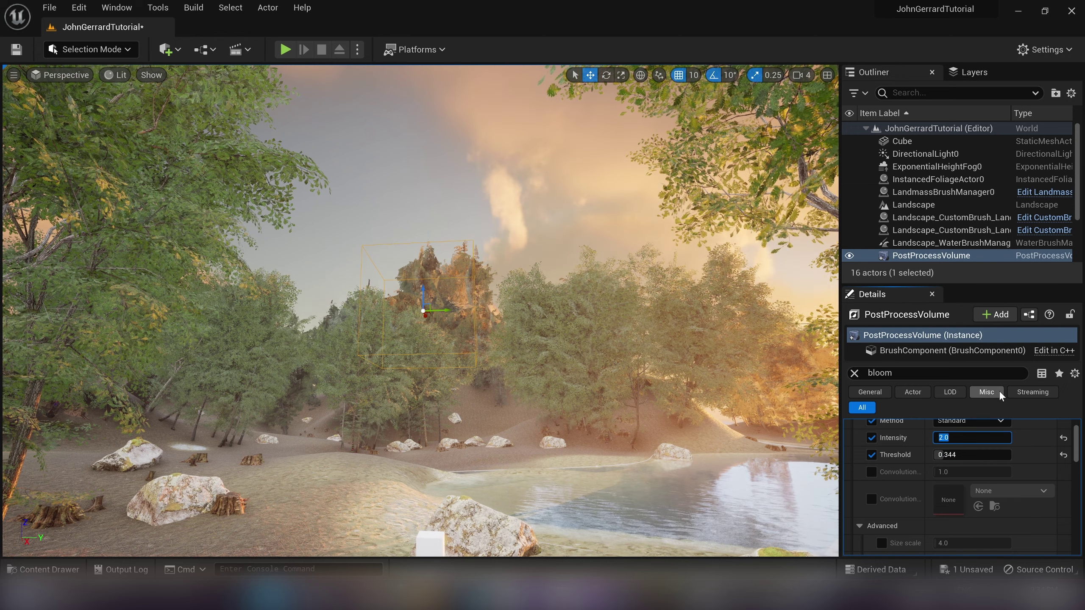
- Filter the PostProcessVolume properties for "cont", enable the global color grading Contrast override and set it to about 1.08
double_click(880, 373)
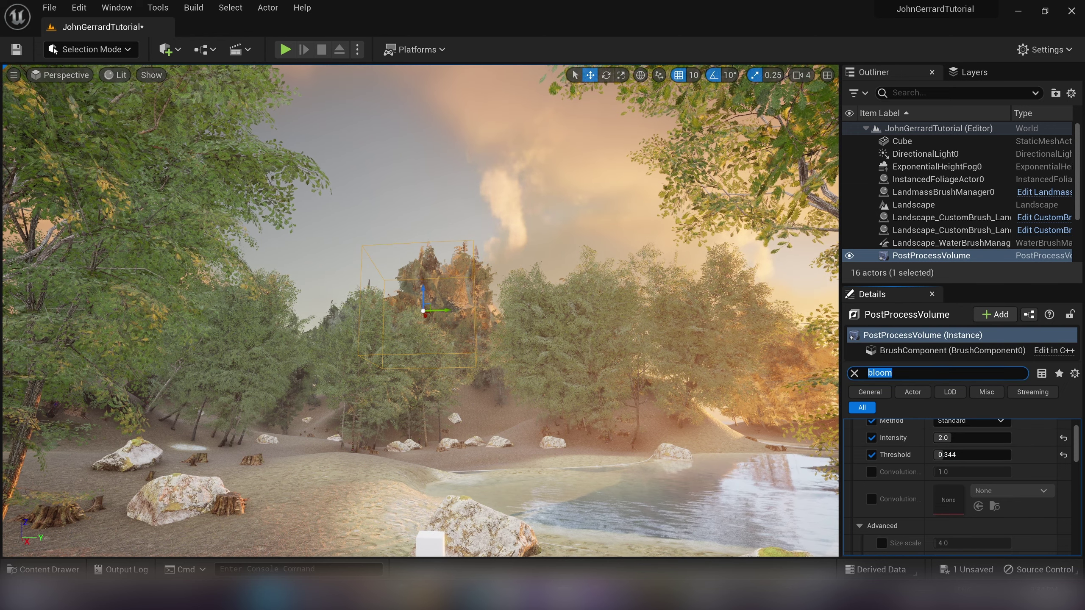
text(cont)
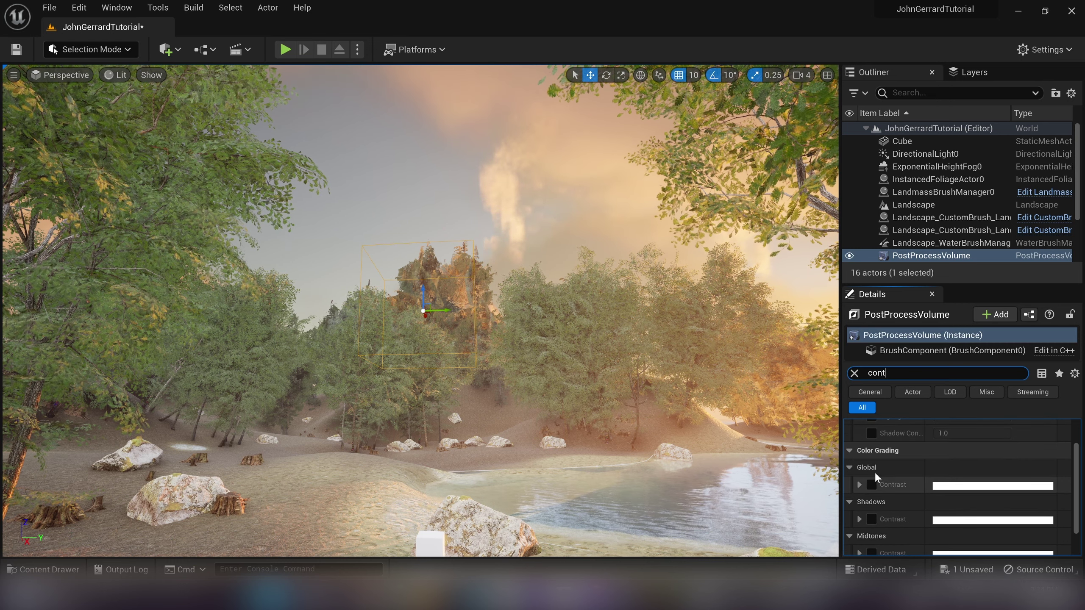
click(870, 486)
click(859, 484)
scroll(875, 496, down, 3)
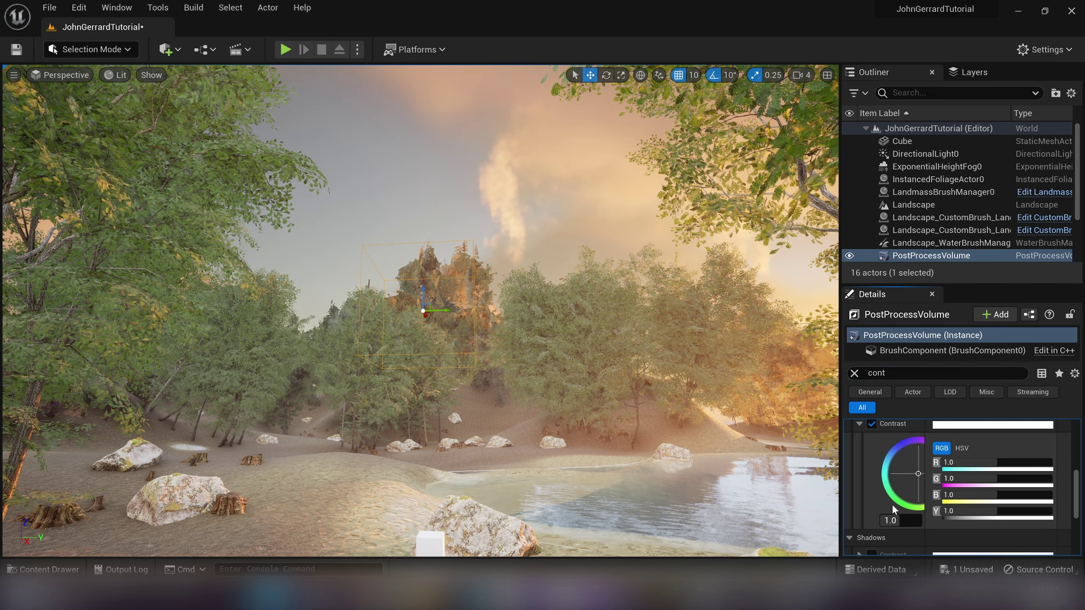
scroll(857, 490, down, 2)
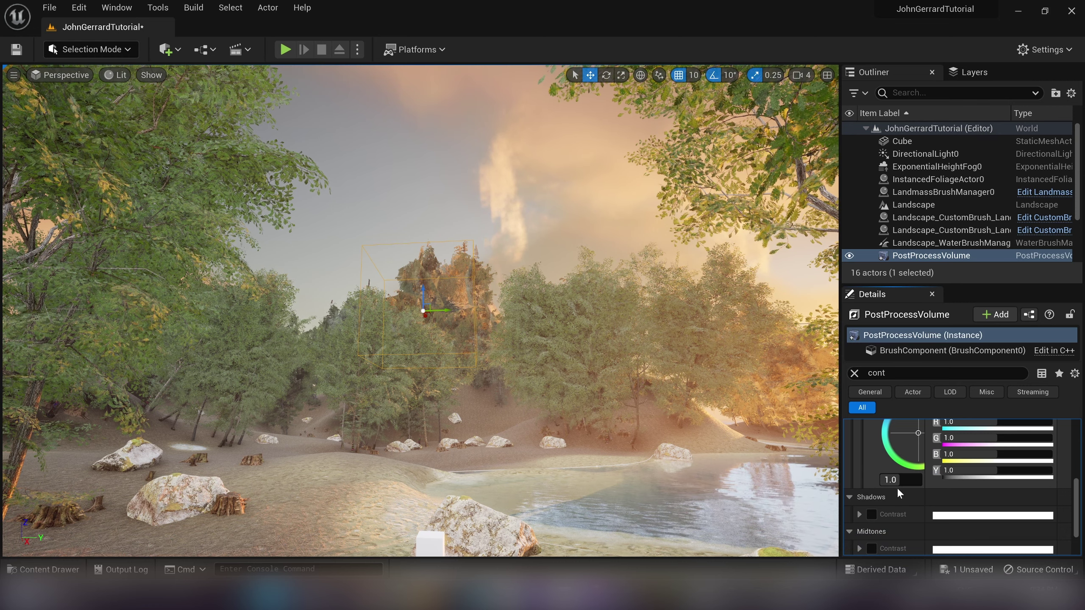
mouse_move(890, 479)
mouse_down()
mouse_move(908, 479)
mouse_move(890, 479)
mouse_up()
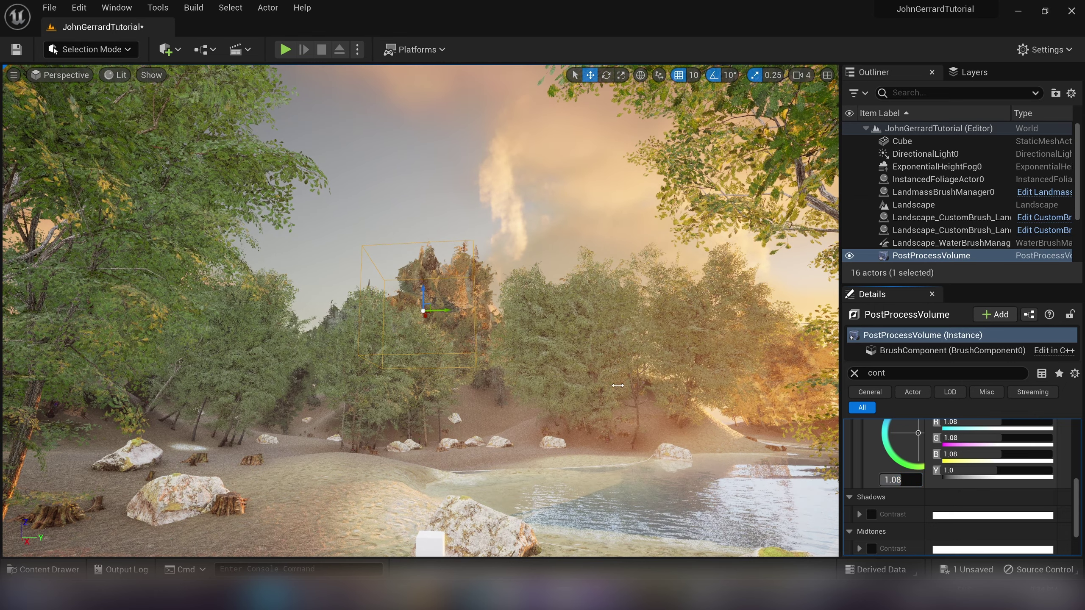
- Look over the trees and lake from above and return to the bookmarked lakeside camera view
click(536, 212)
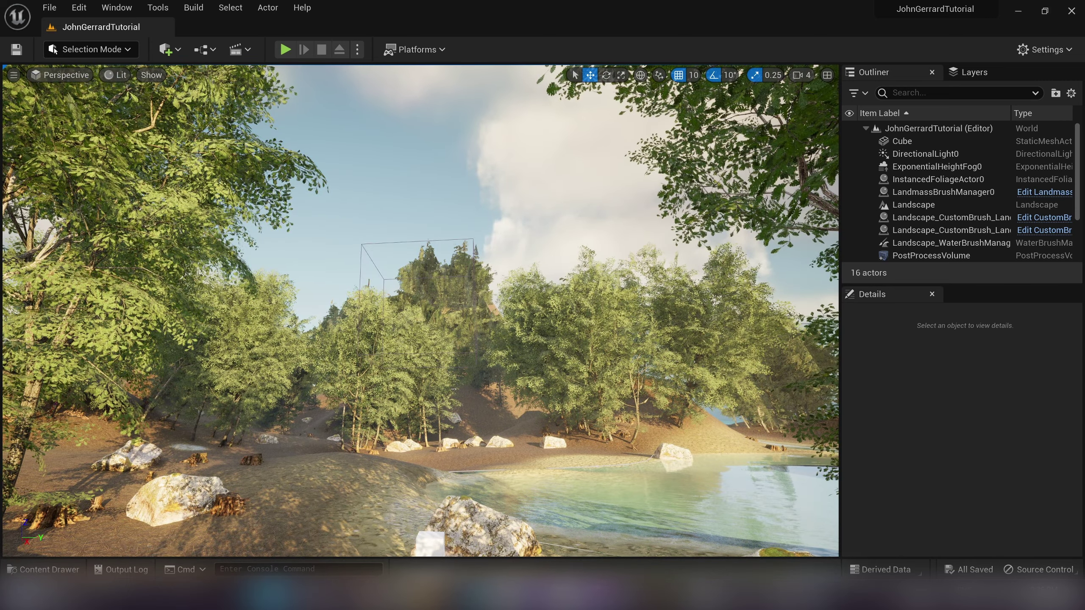
key(w)
right_drag(544, 199, 549, 321)
key(s)
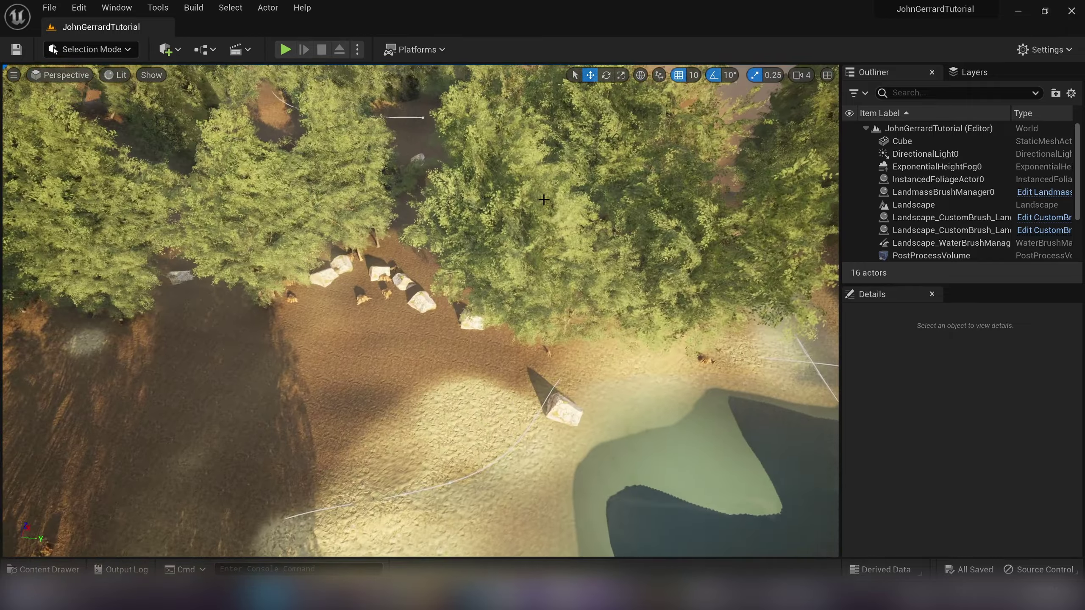
key(1)
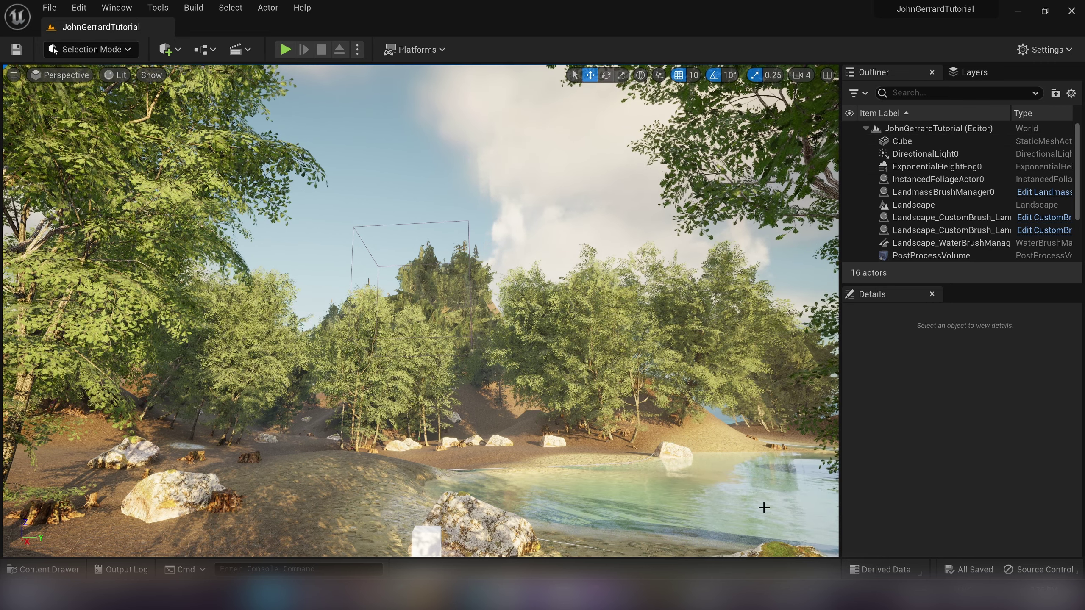
- View the smoking flag reference image in Notion and return to Unreal Editor
click(702, 529)
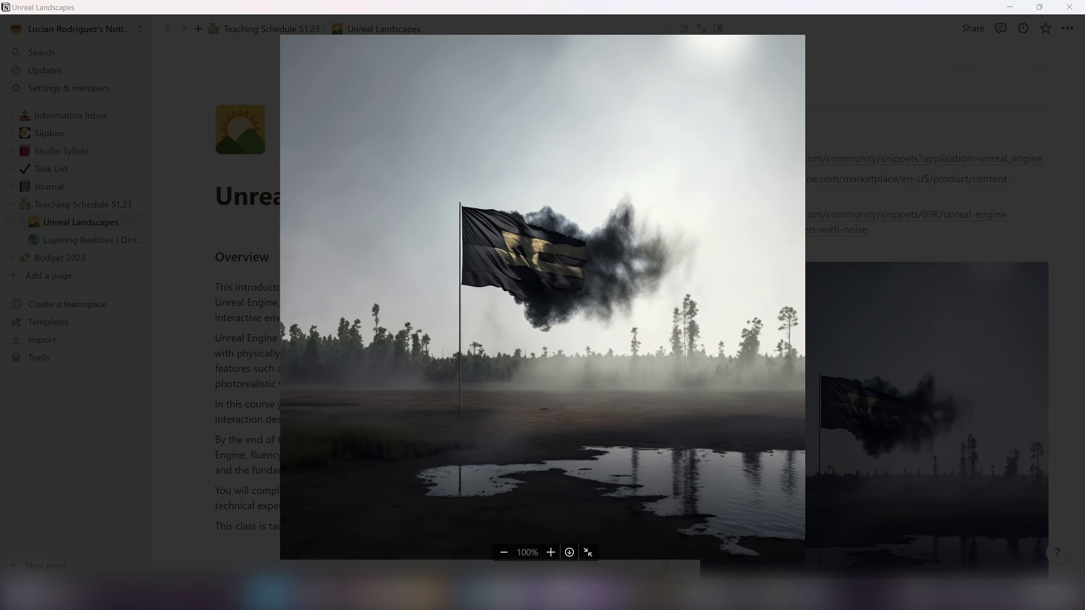
click(766, 590)
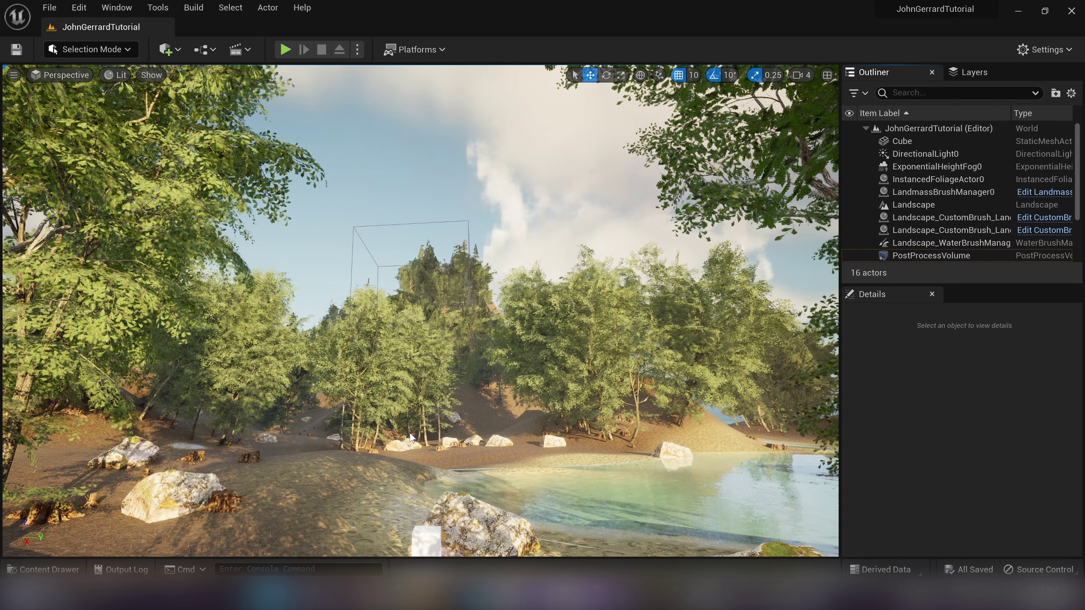
- Collapse the MAEOakForest and Megascans folders in the content browser and open the project's top-level Materials folder
key(ctrl+space)
click(360, 481)
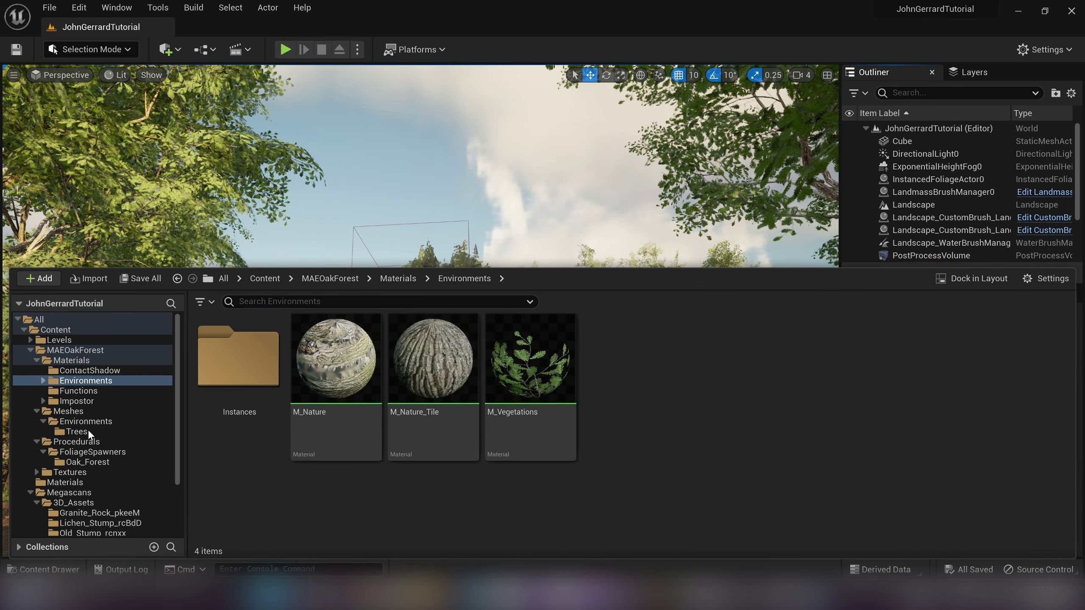
click(29, 351)
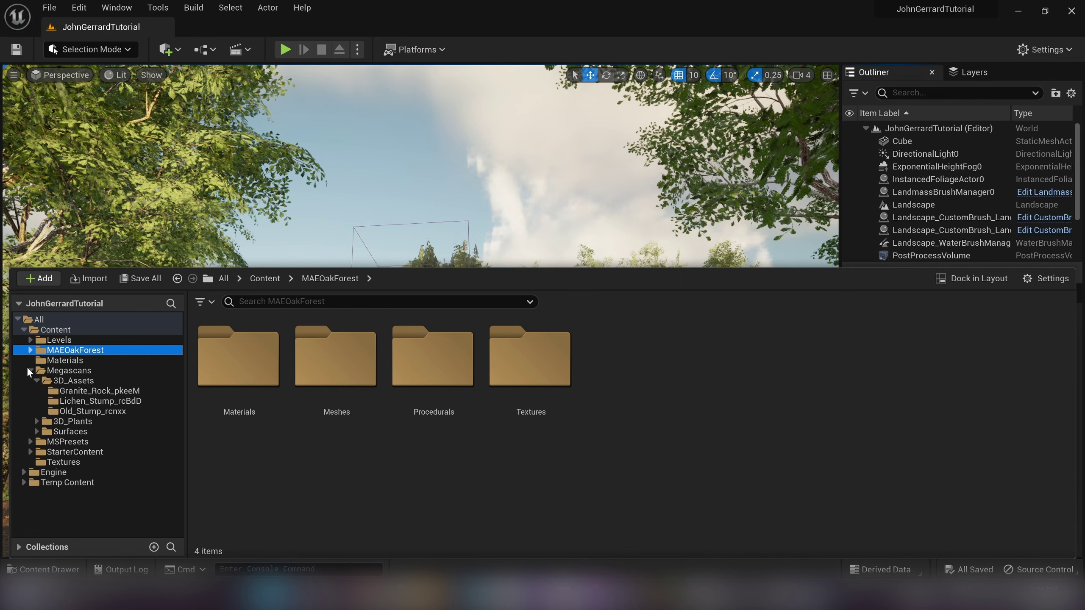
click(29, 369)
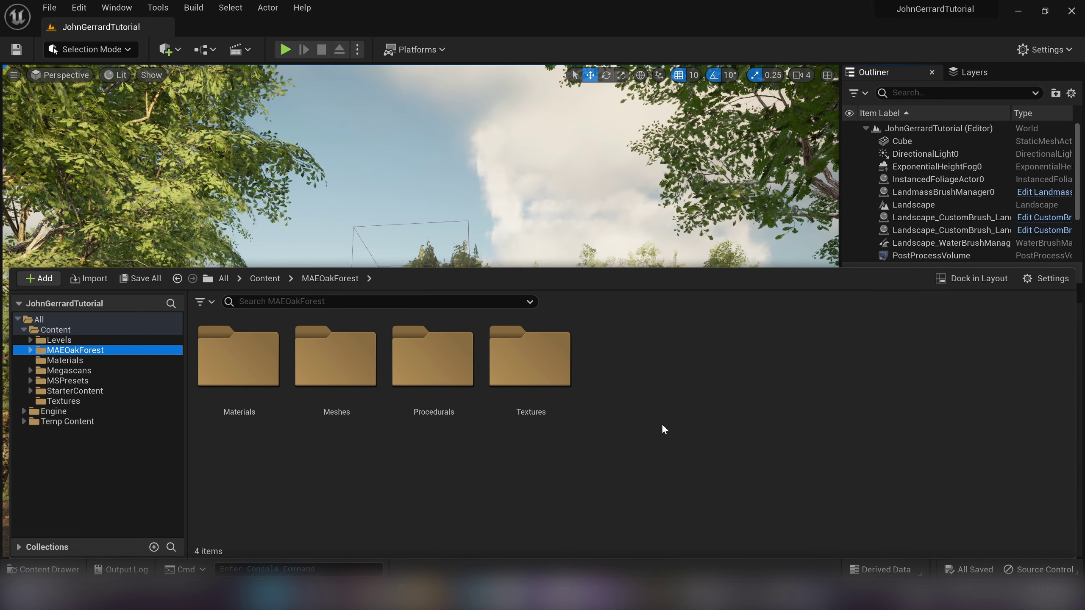
click(123, 368)
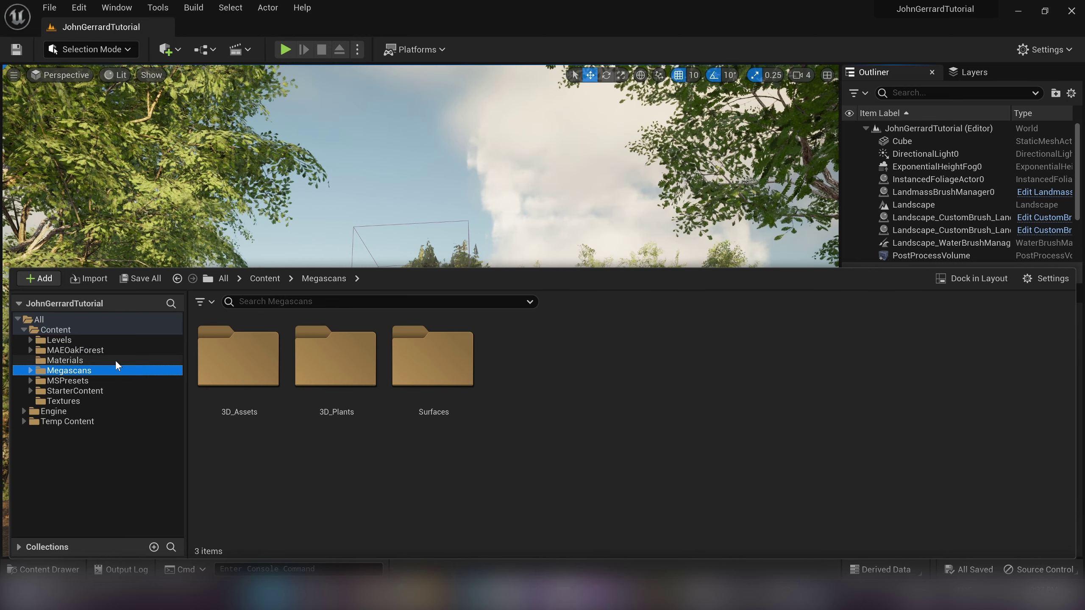
click(115, 360)
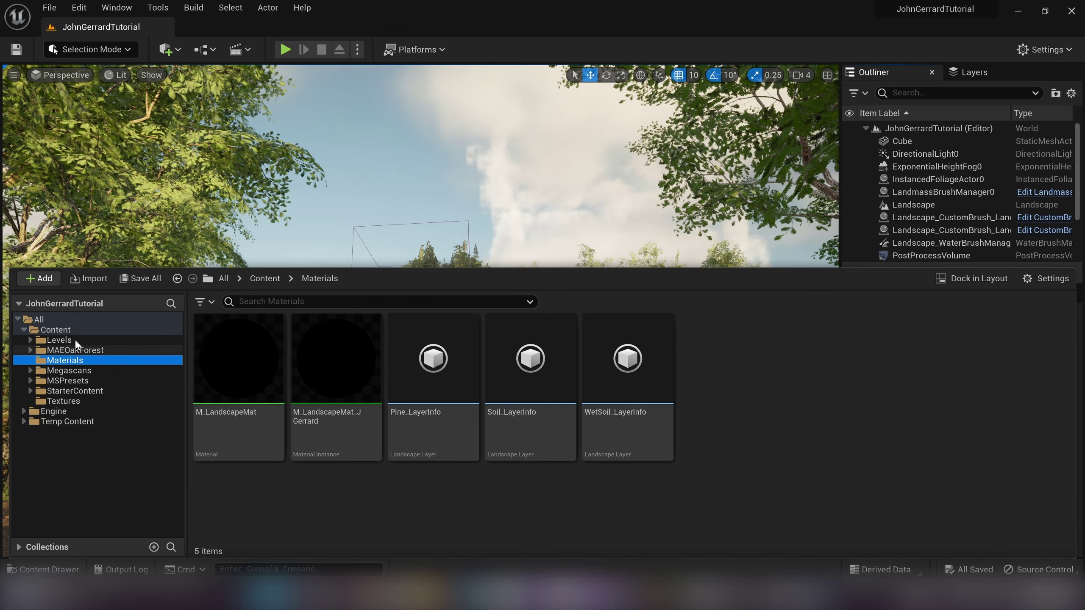
right_click(771, 394)
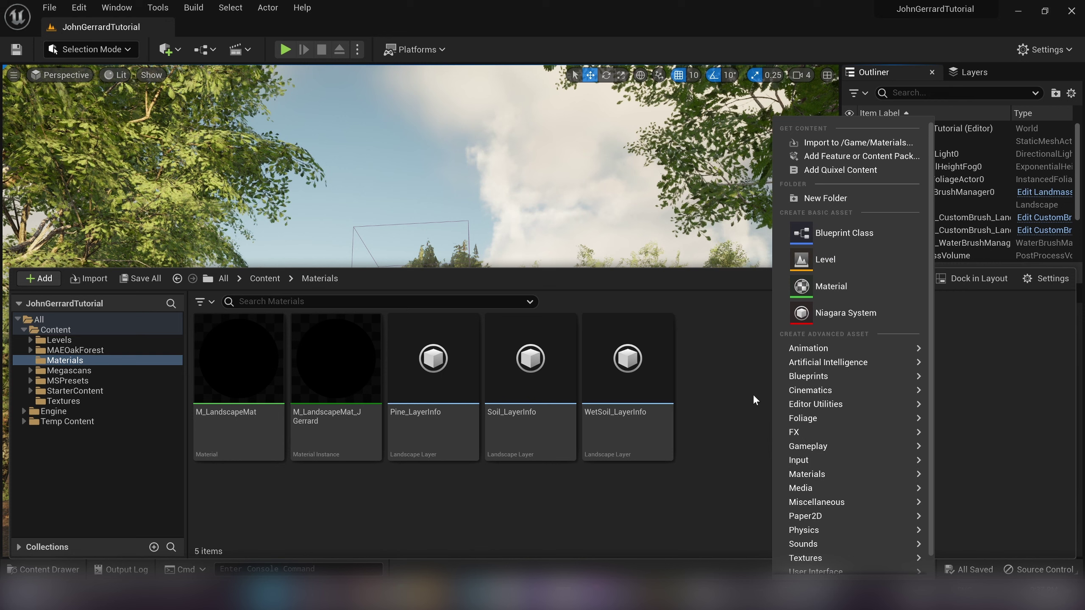
mouse_move(779, 346)
click(712, 368)
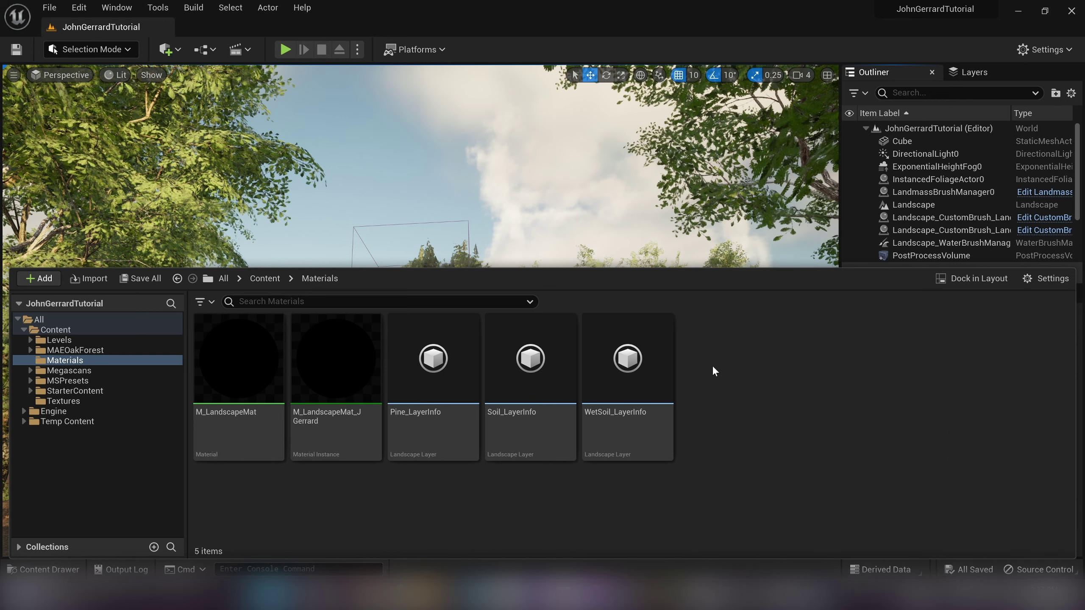
- Start a new Niagara System in the Materials folder, using selected emitters as its starting point
right_click(780, 325)
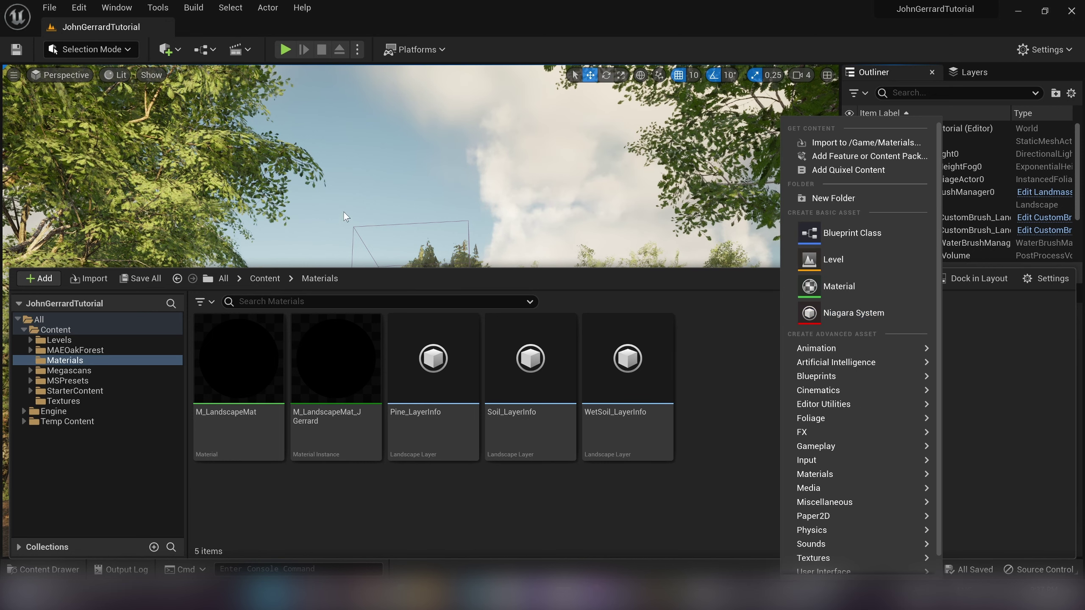
click(821, 314)
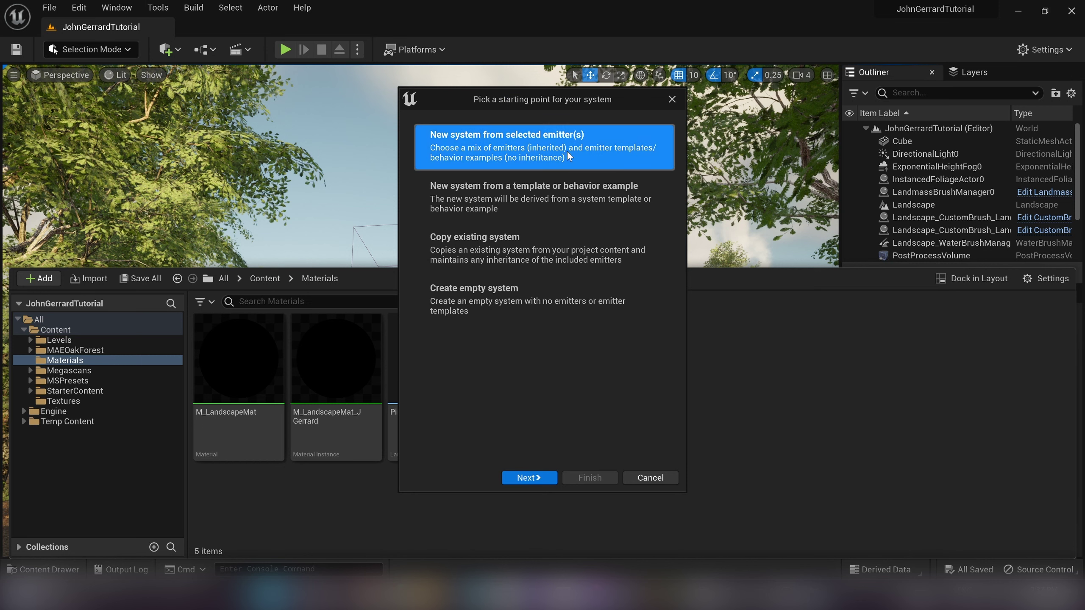
click(532, 470)
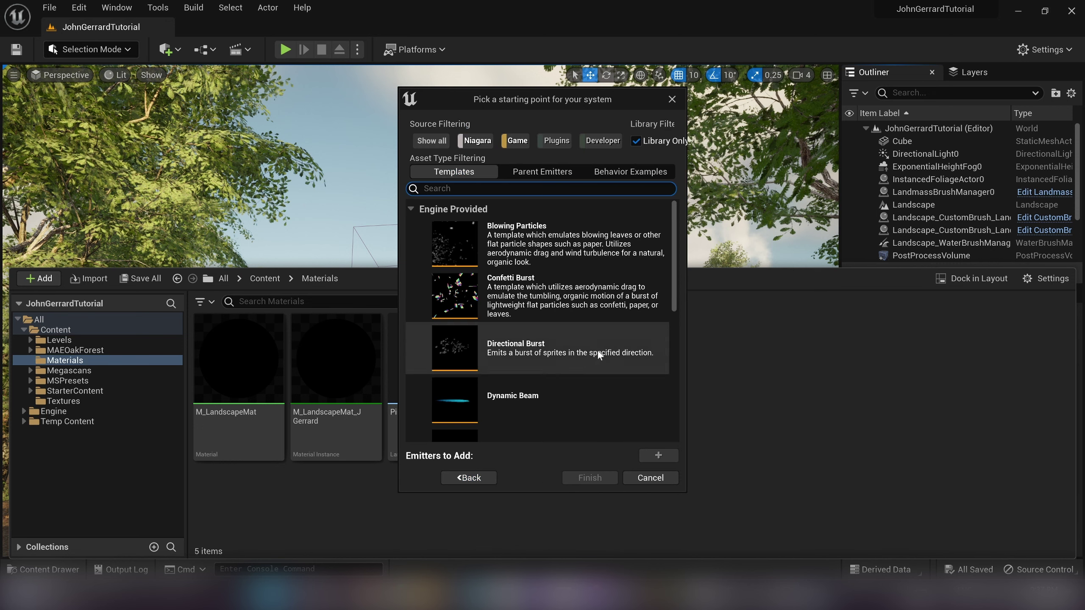
- Look through the available emitter templates and the behavior examples for the new Niagara system
scroll(603, 346, down, 10)
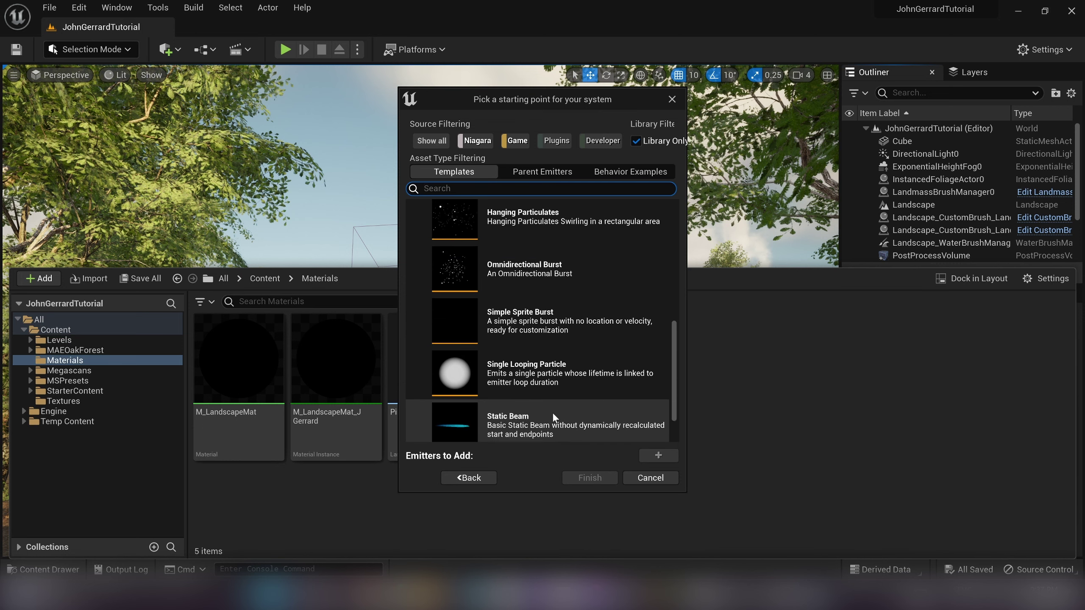
scroll(562, 385, up, 10)
scroll(561, 282, down, 5)
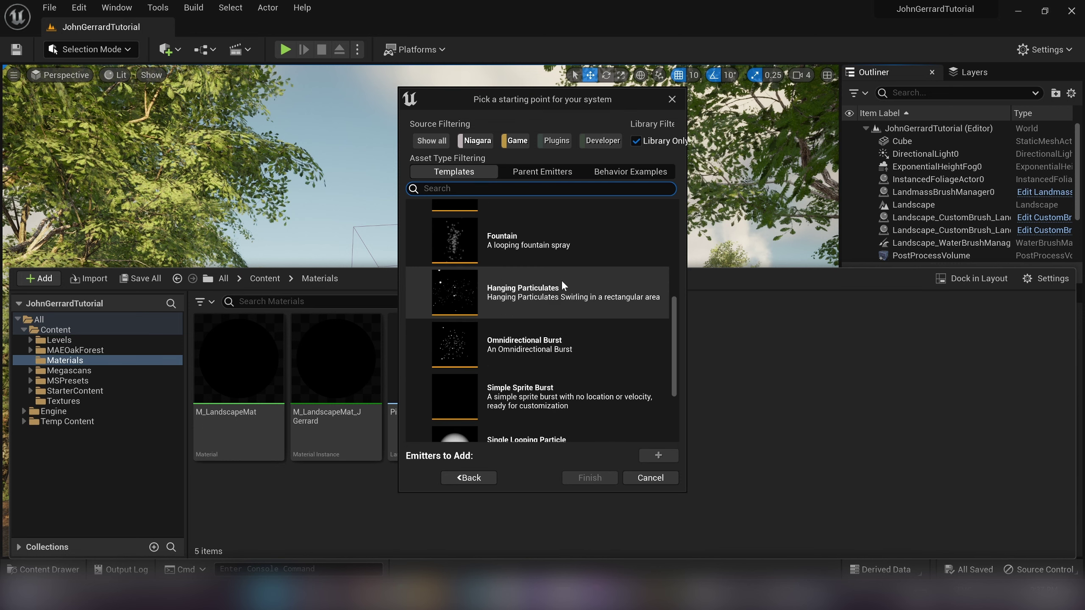
scroll(556, 279, down, 3)
scroll(570, 300, up, 8)
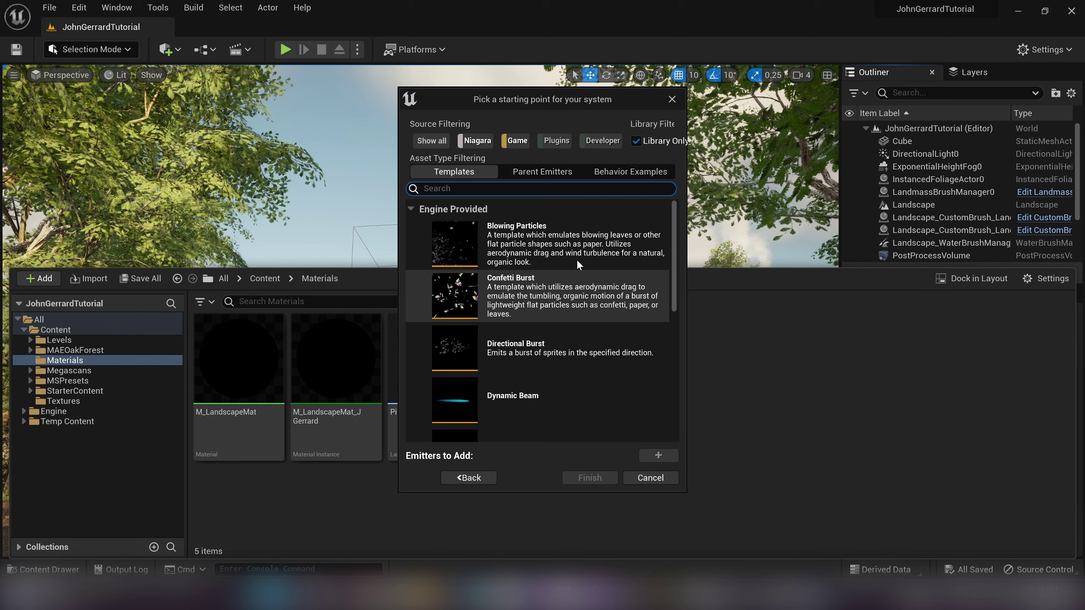
click(542, 172)
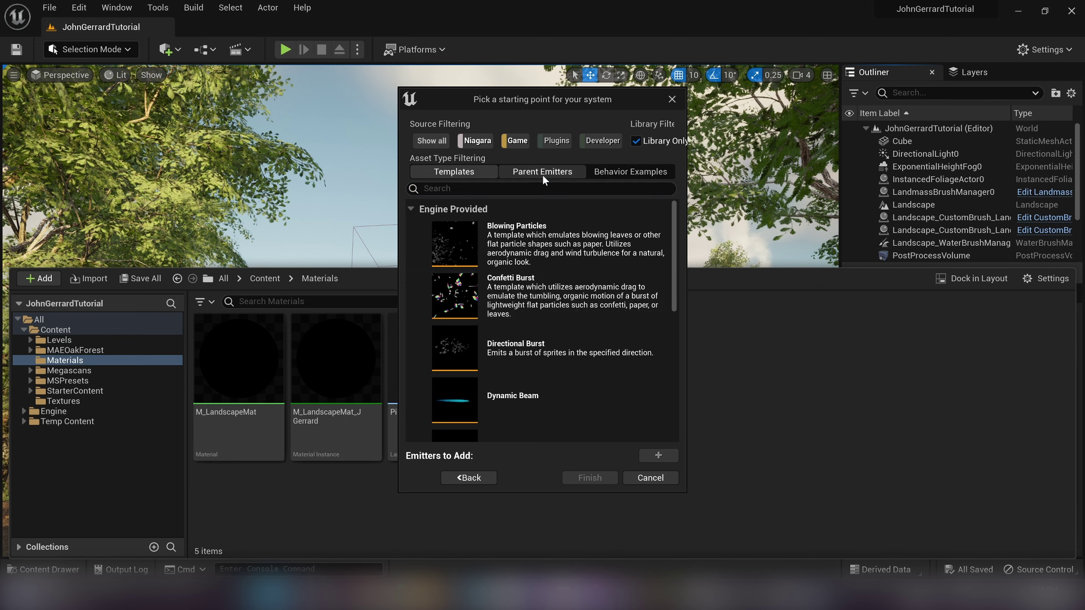
click(607, 171)
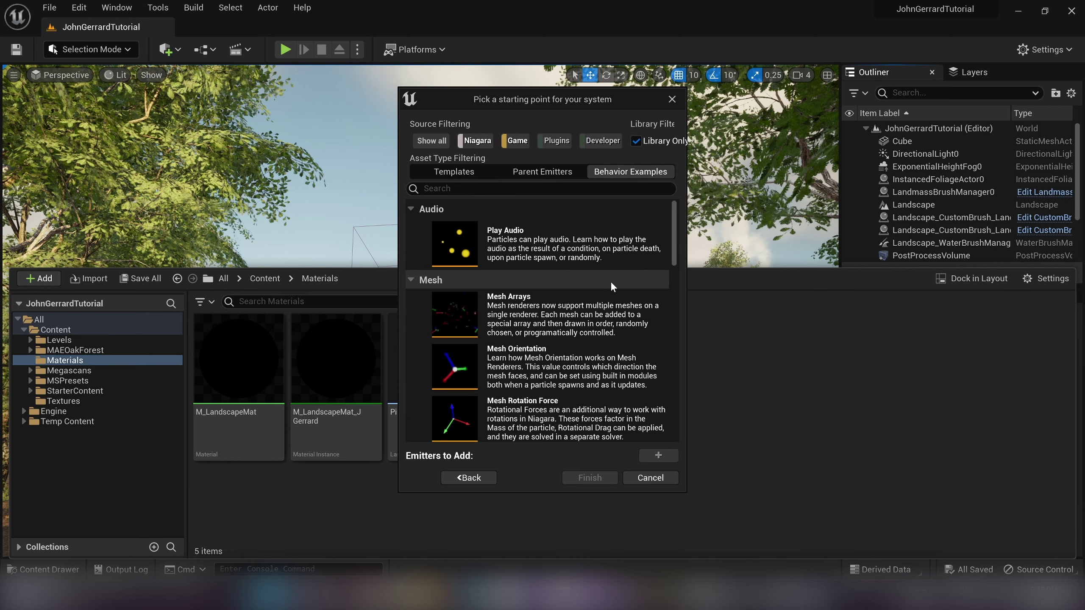
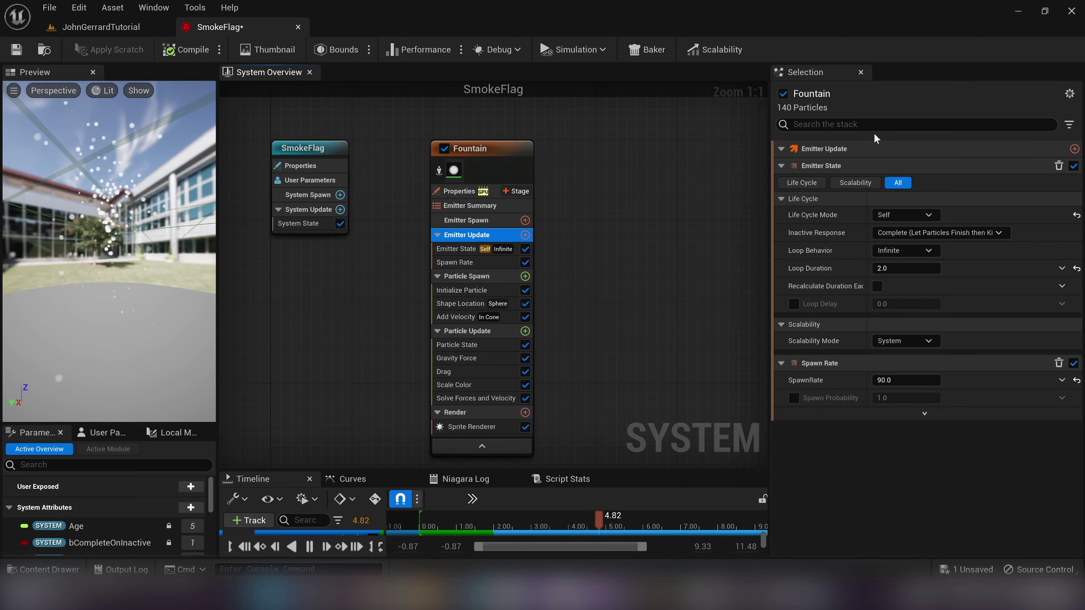
- Set the Life Cycle Mode in the Fountain emitter's Emitter State to System
mouse_move(876, 221)
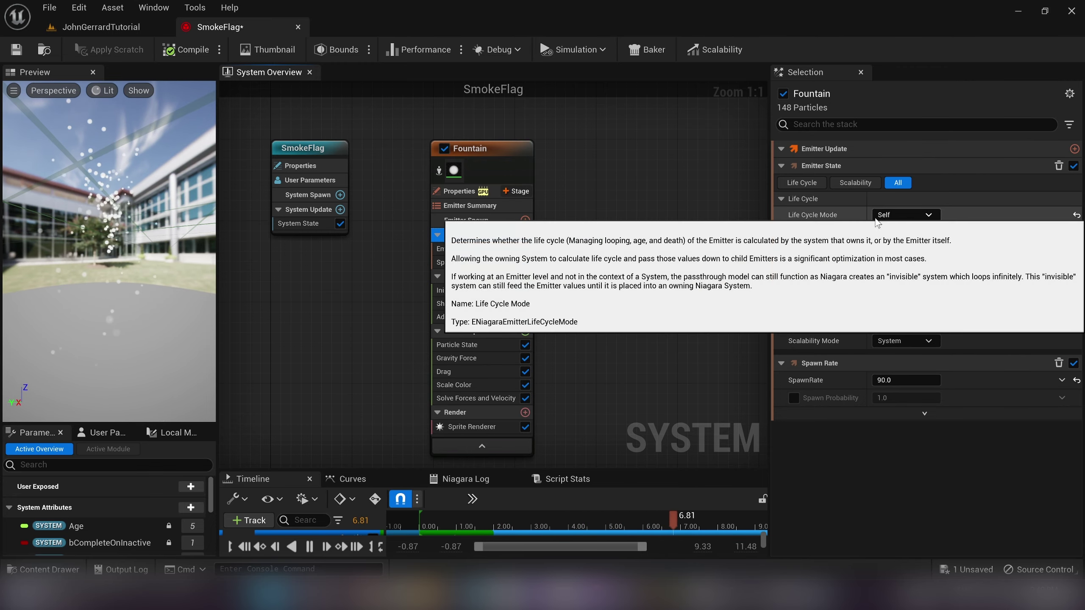
mouse_move(874, 269)
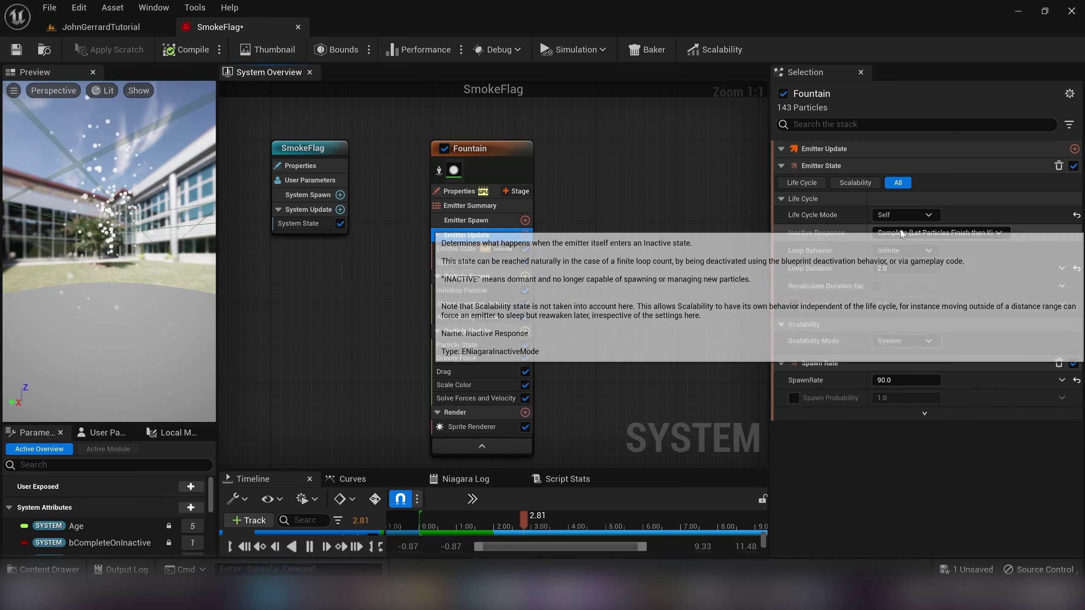
click(889, 217)
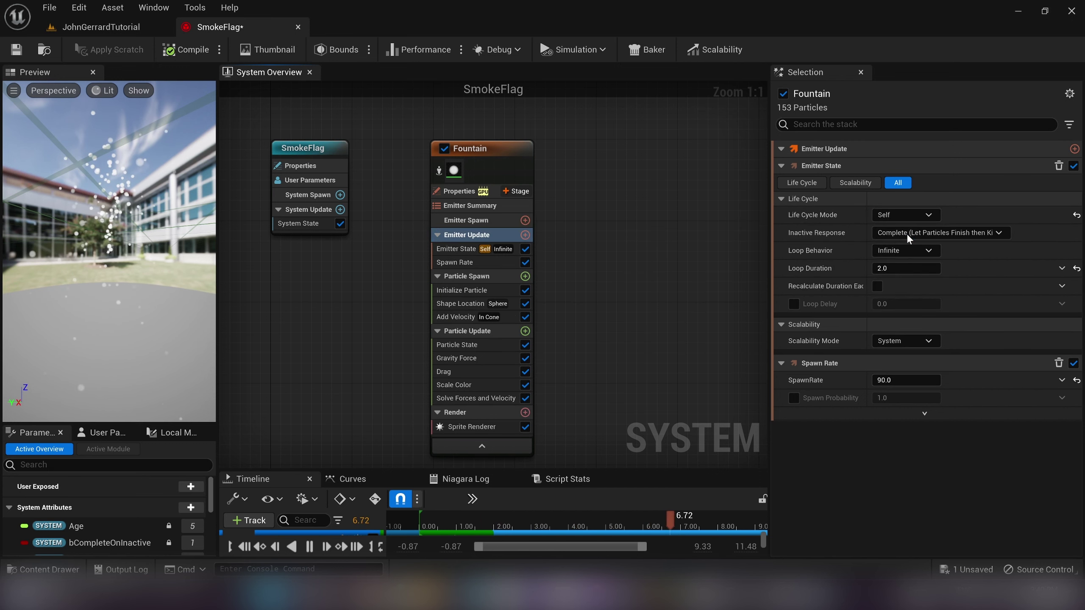
click(908, 235)
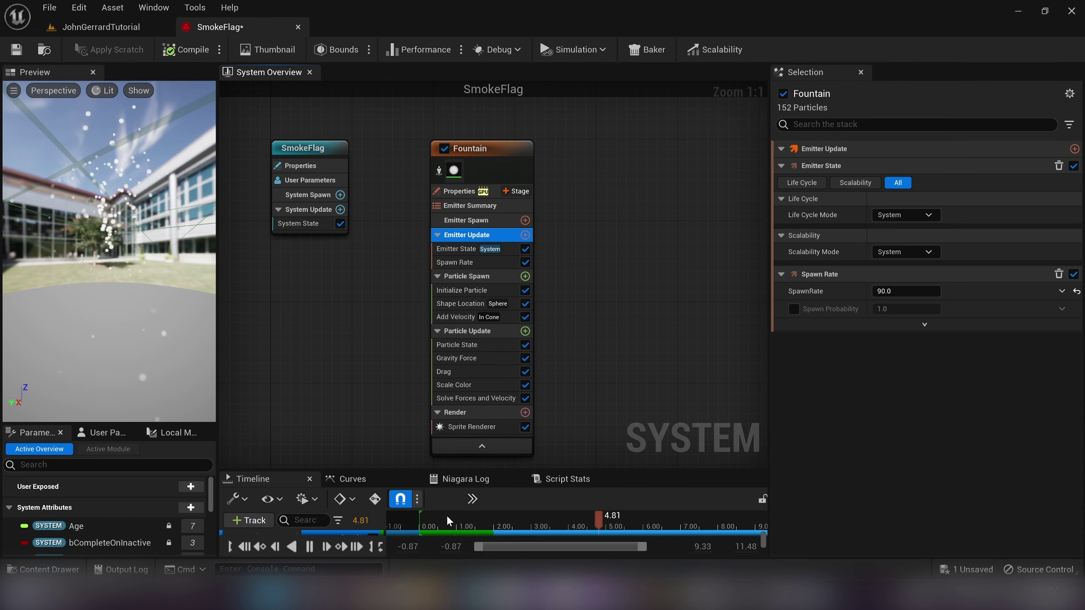
- Examine the settings of the Fountain emitter's Emitter Update and Particle Spawn modules, including Emitter State, Spawn Rate, Shape Location and Add Velocity
click(457, 262)
click(460, 250)
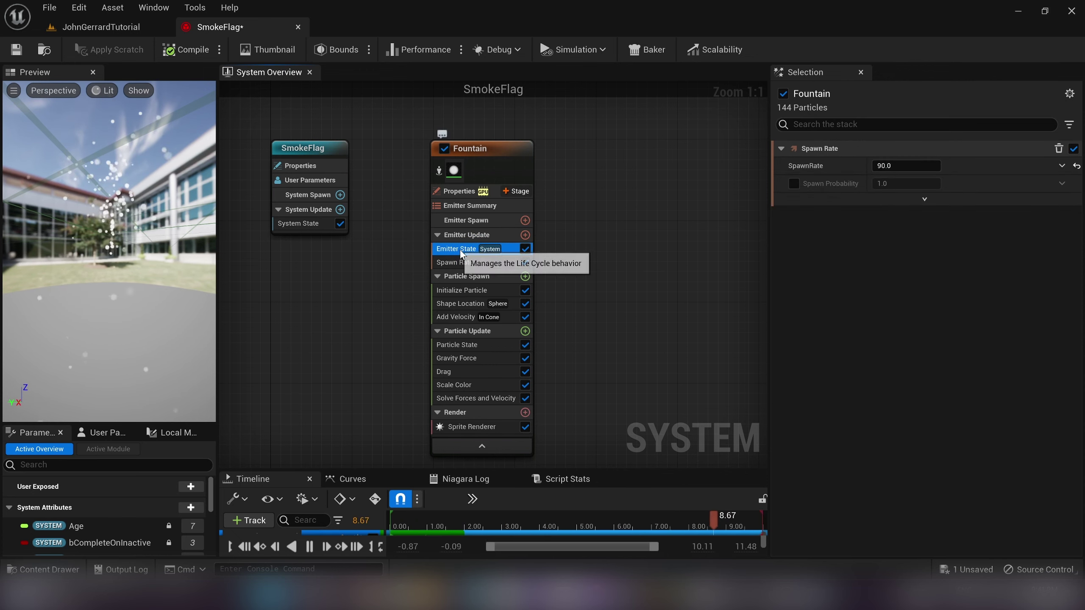
click(457, 264)
click(462, 272)
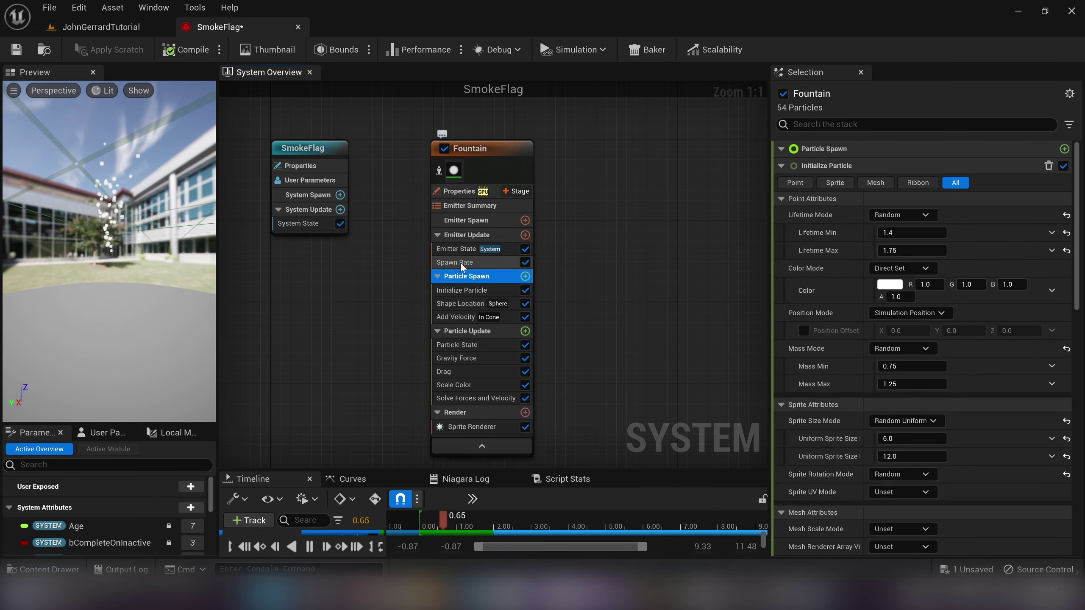
click(462, 235)
click(462, 276)
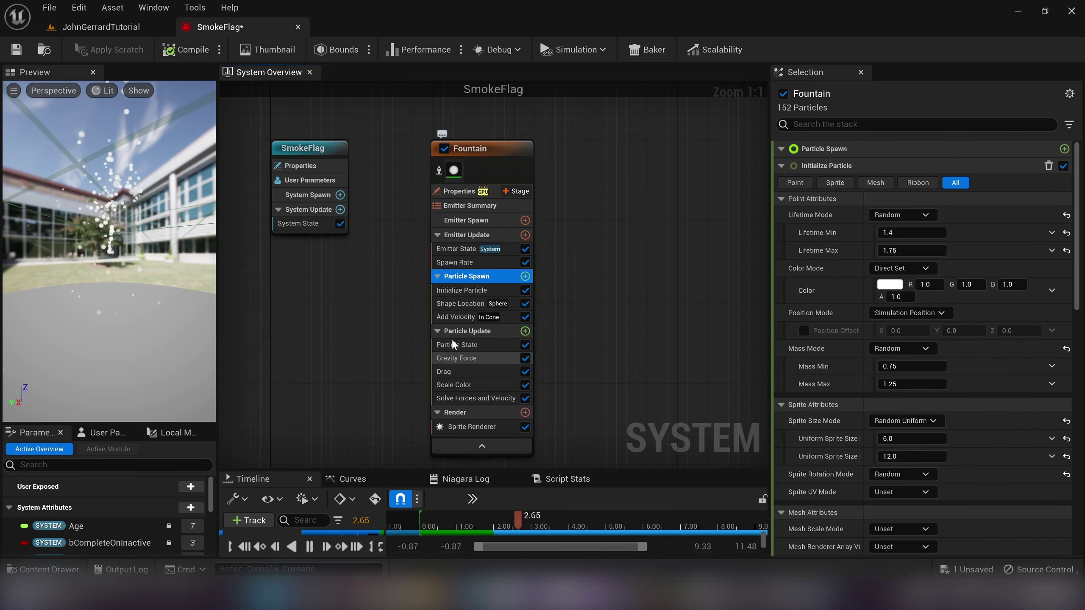
click(461, 301)
click(455, 317)
click(462, 289)
click(462, 303)
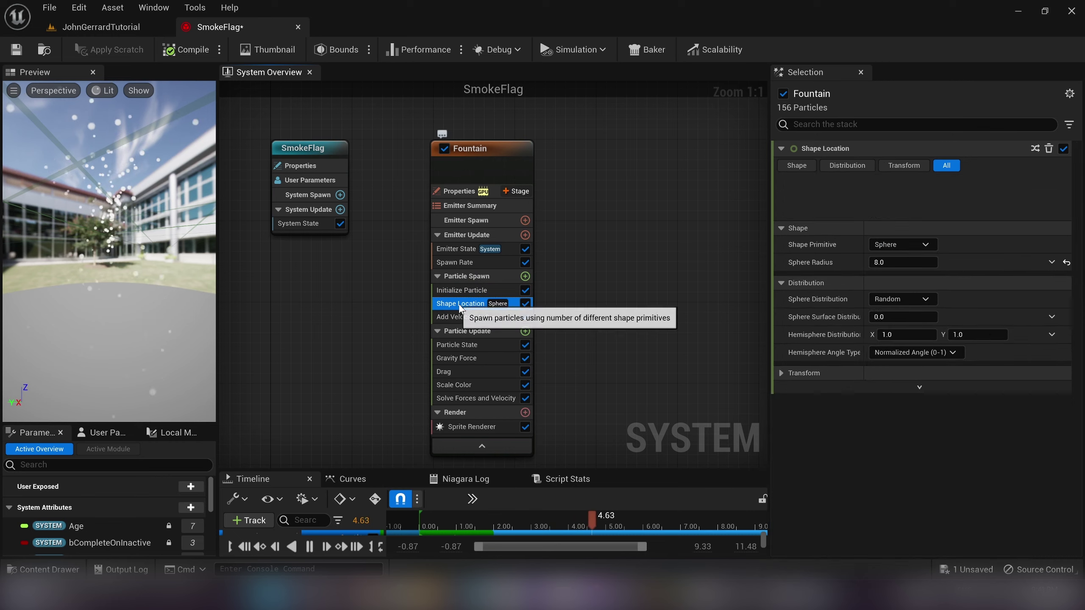
click(463, 317)
click(477, 277)
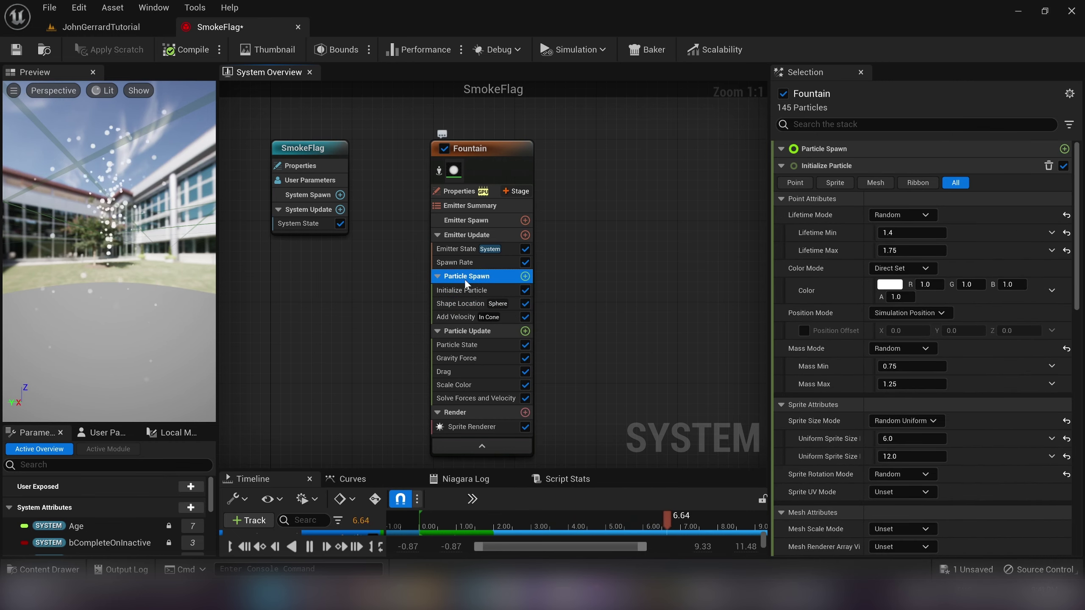
click(466, 249)
click(451, 262)
click(463, 236)
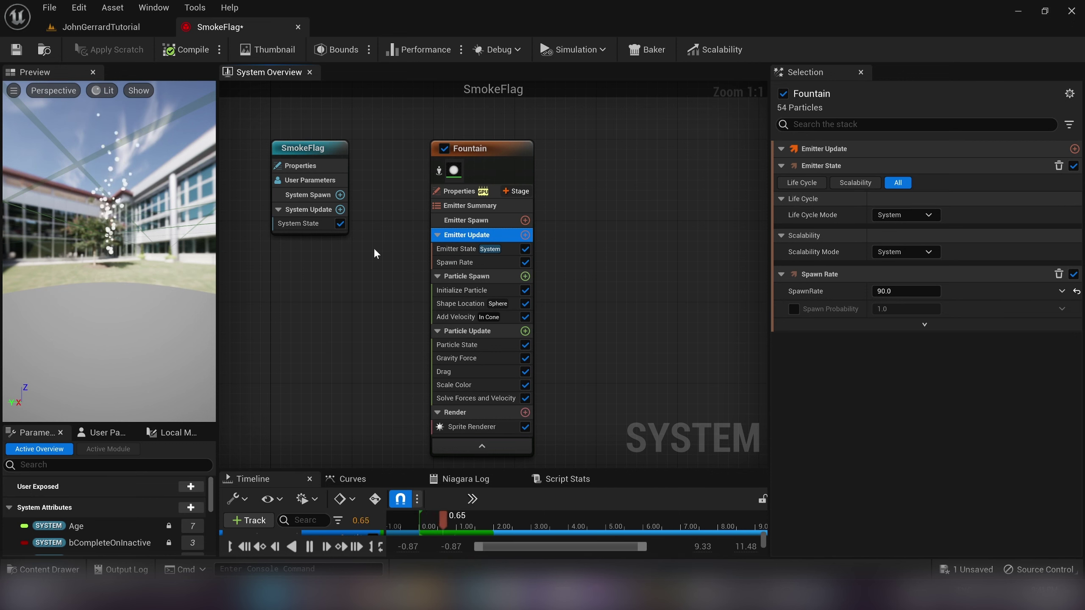
click(467, 249)
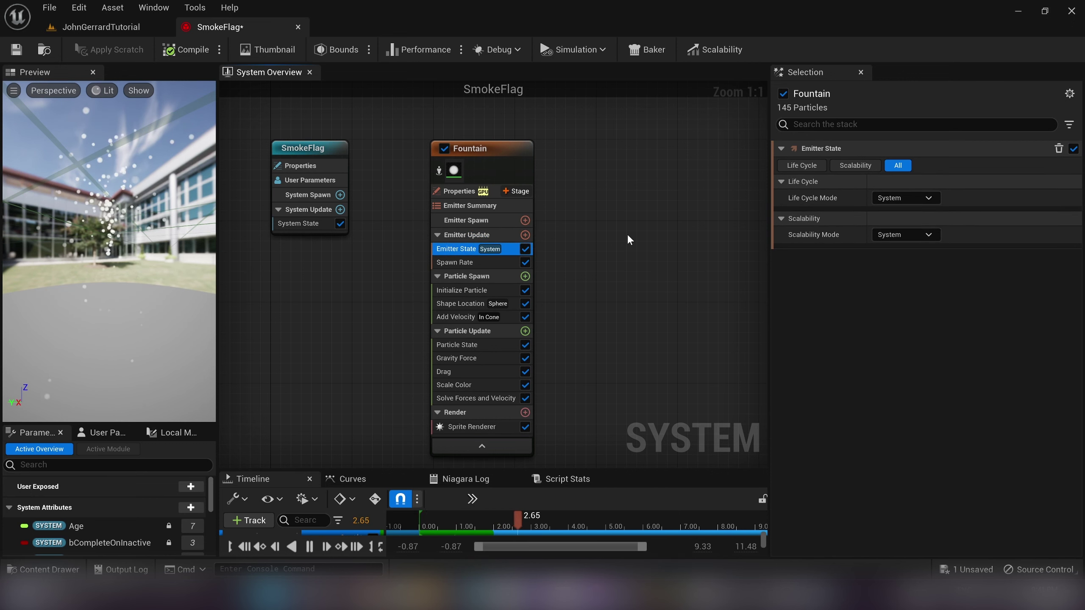
- Set the Fountain emitter's SpawnRate to 900 and view the particles in the preview from another angle
click(453, 261)
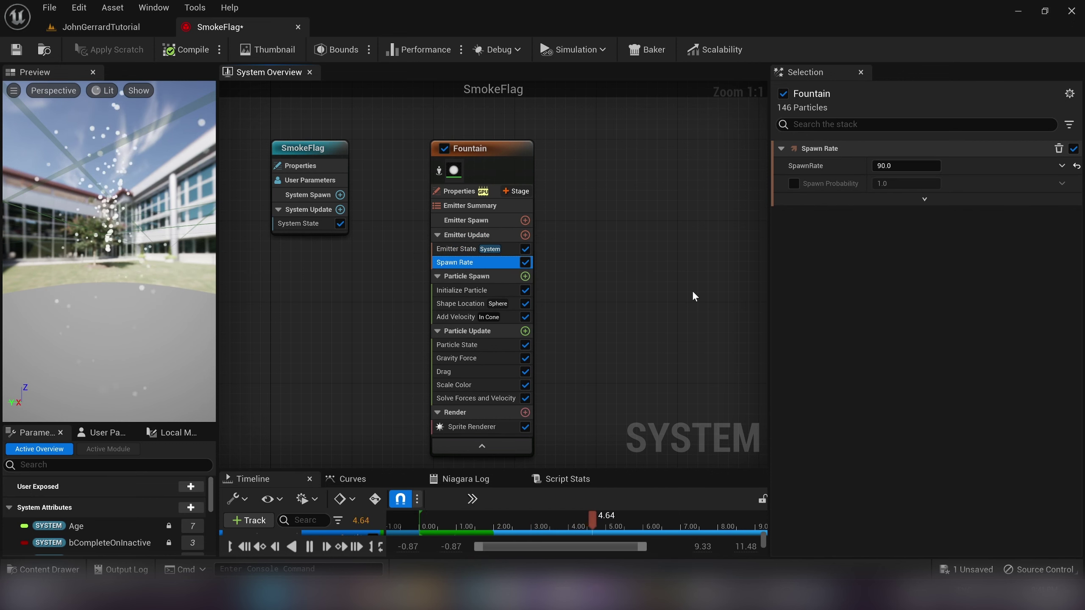
drag(127, 252, 145, 212)
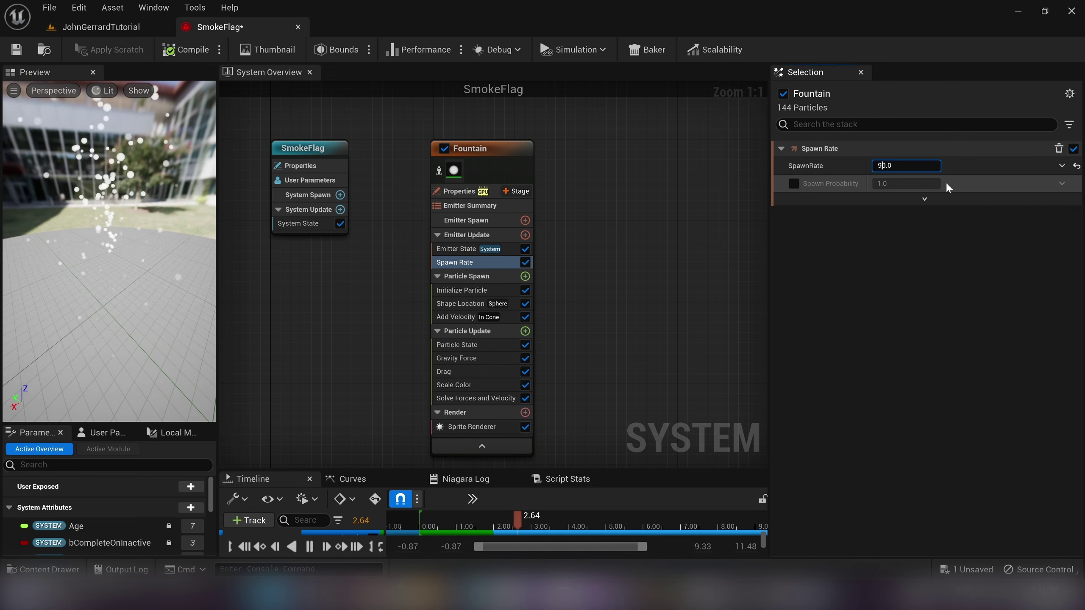
text(0)
key(Return)
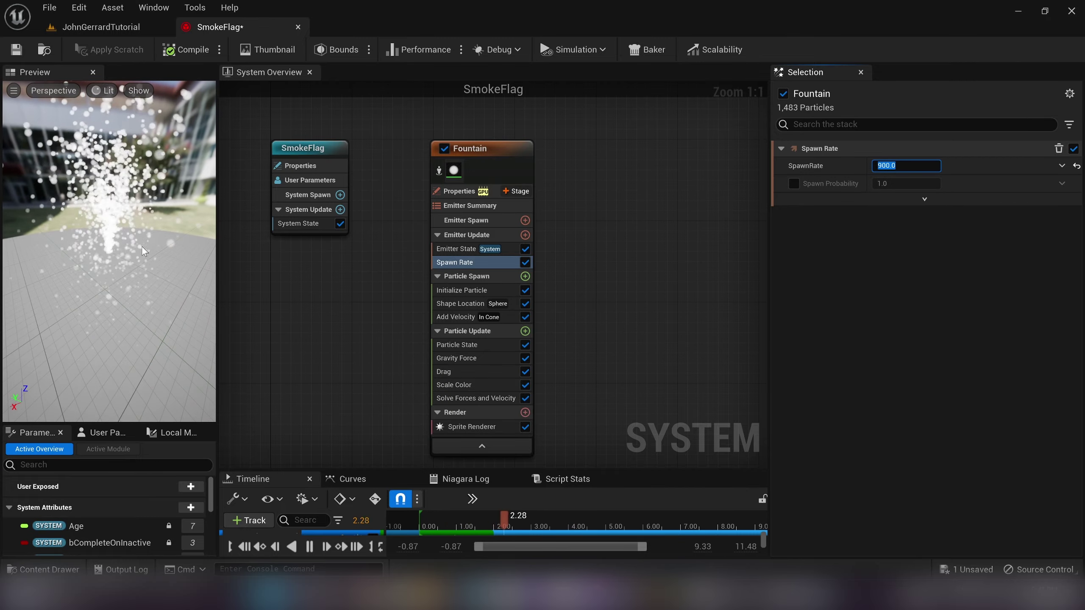
drag(143, 247, 182, 221)
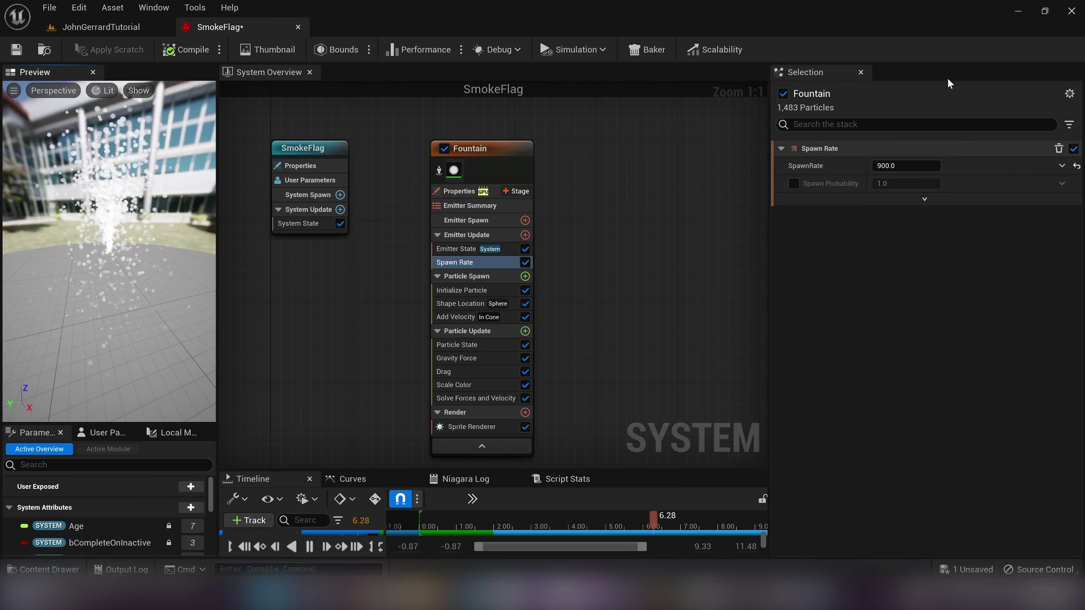
- Try SpawnRate values of 1000 and 5000 on the Fountain emitter and check the particle density in the preview
click(921, 170)
text(1000)
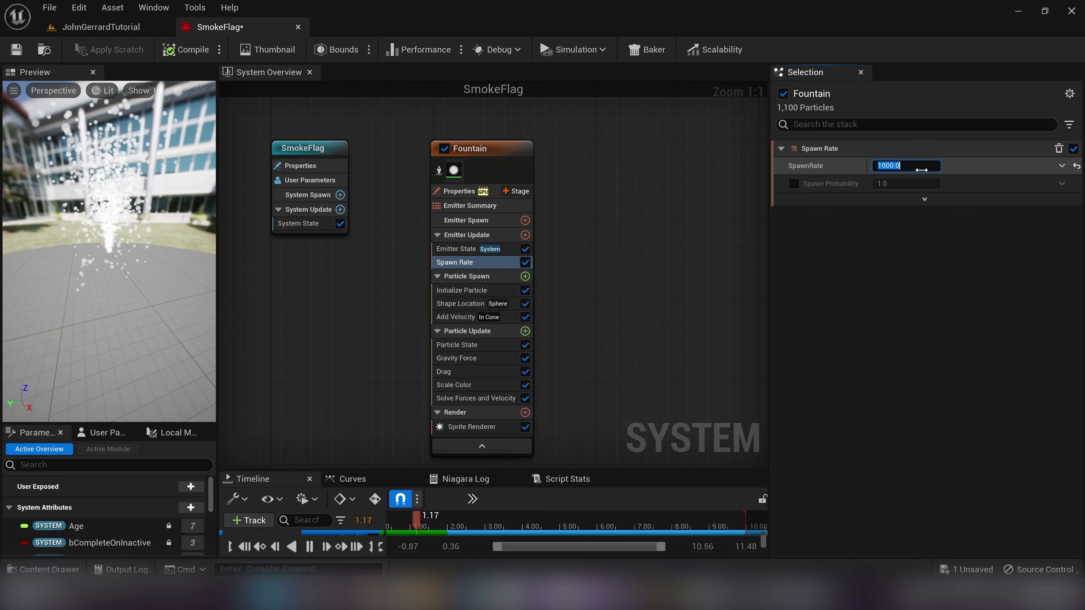
click(887, 165)
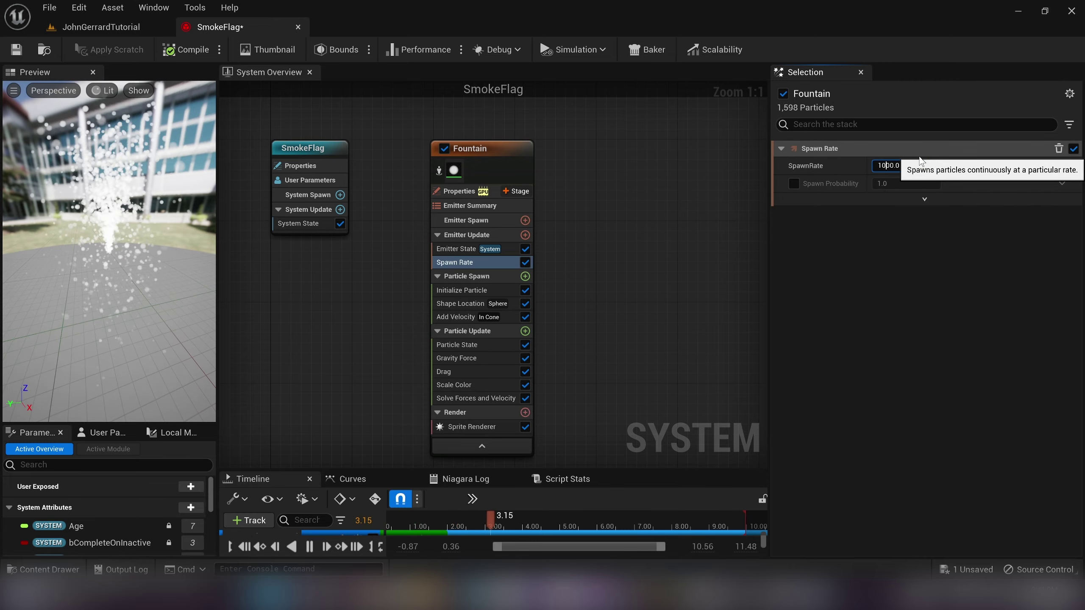
text(5)
key(Return)
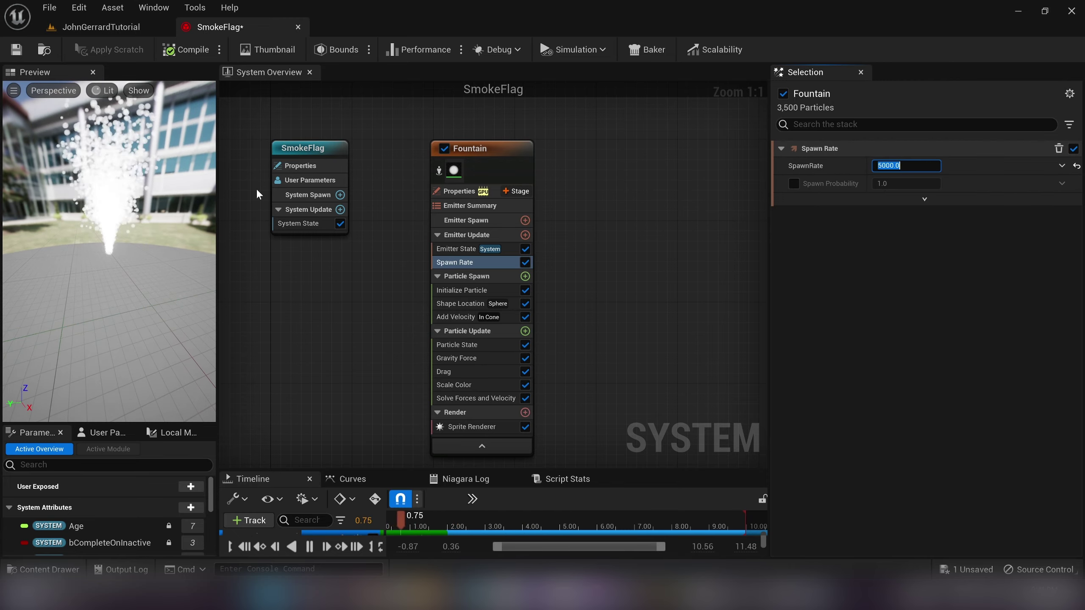
drag(103, 210, 184, 199)
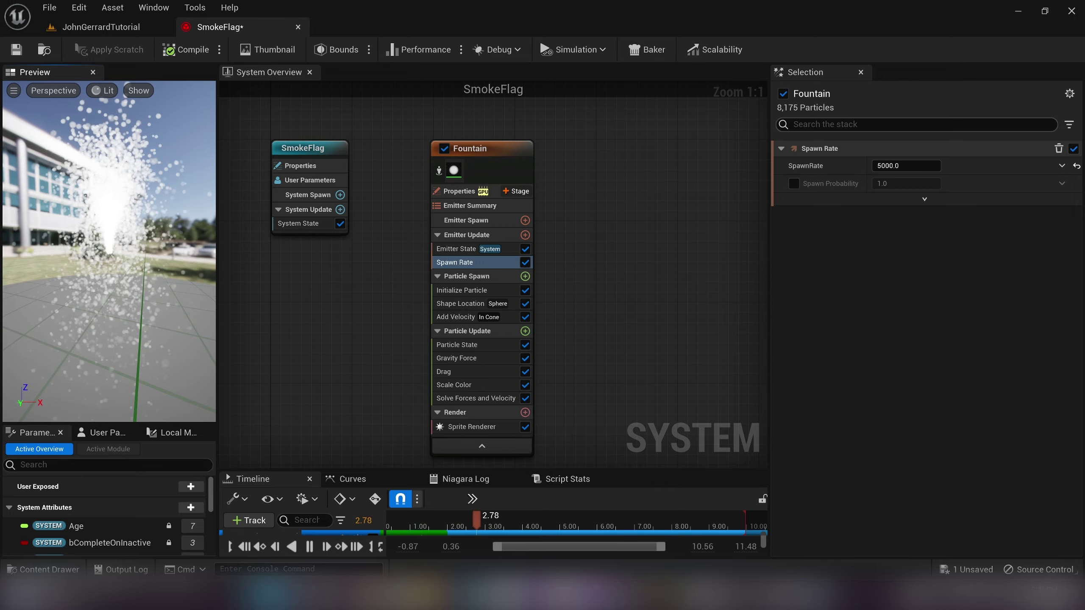
- Set the Fountain emitter's SpawnRate back to 1000
click(901, 165)
text(1000)
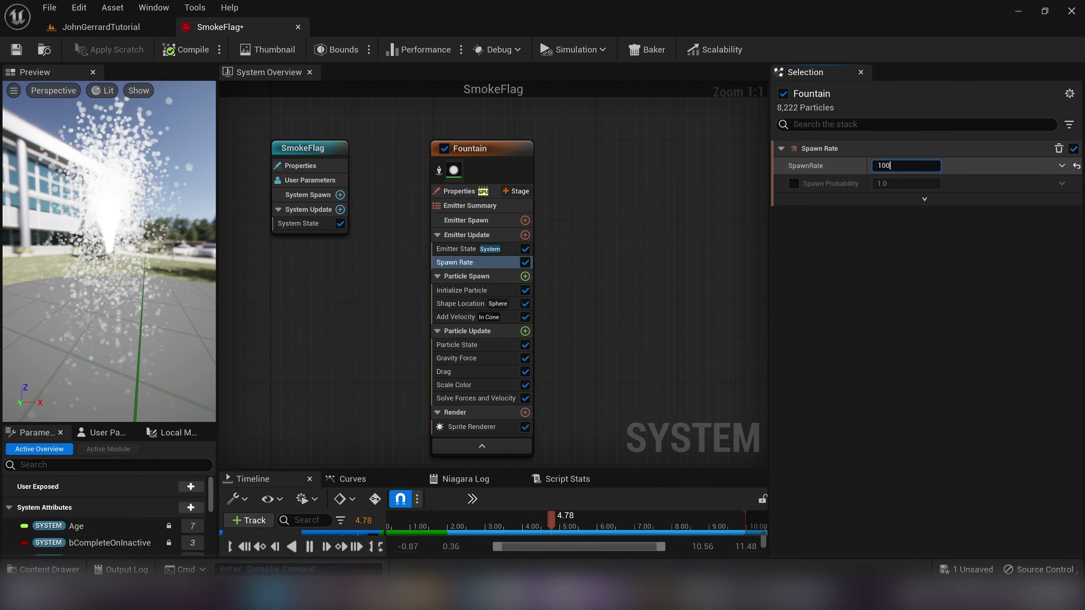
key(Return)
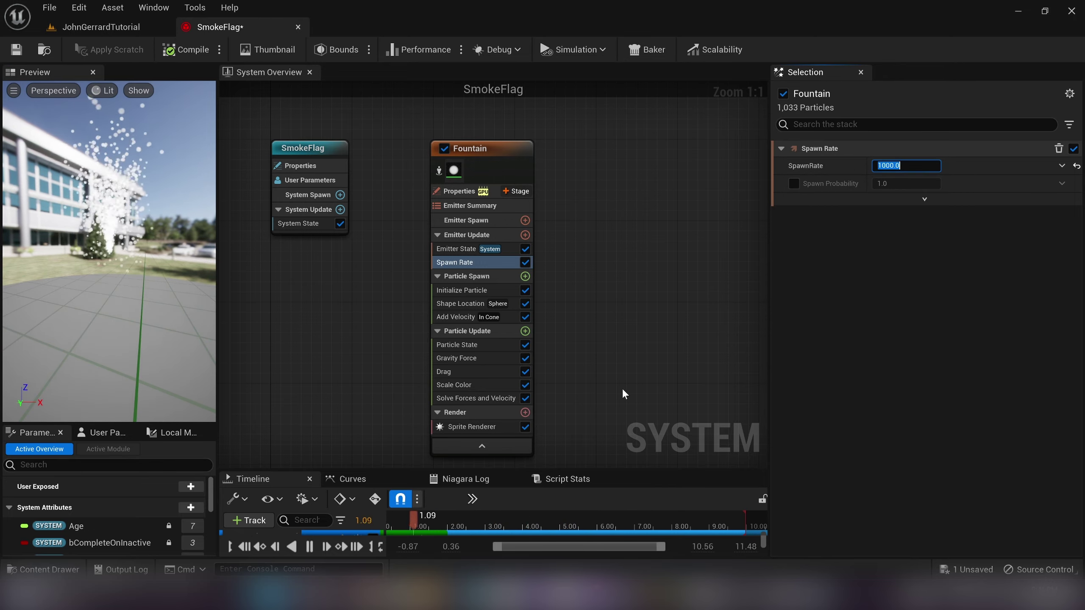
- Try a pinkish-red particle Color in the Fountain's Initialize Particle module, discarding the change
click(470, 291)
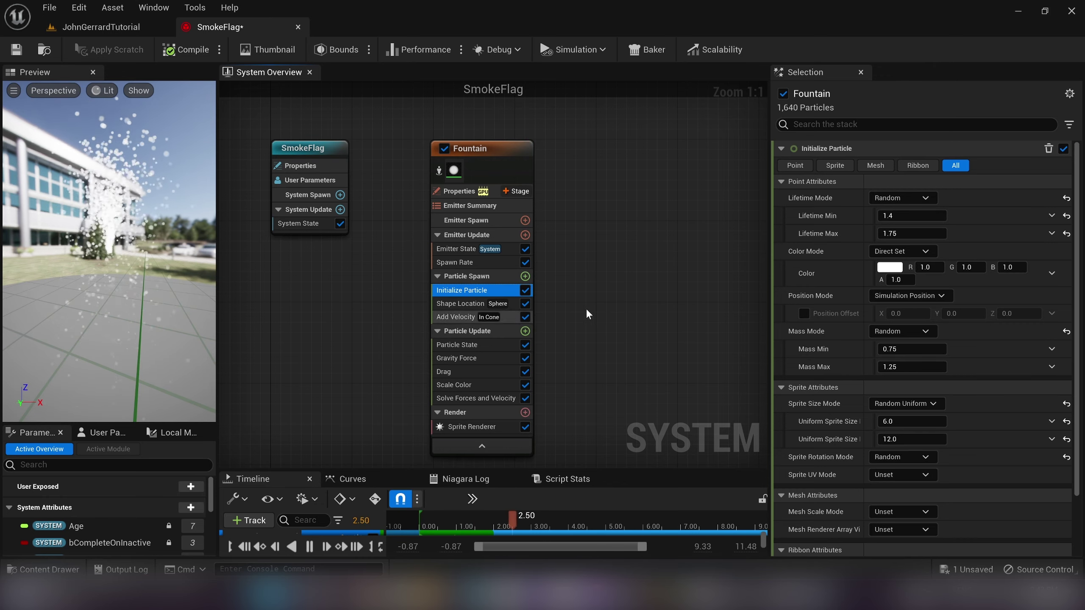
click(889, 268)
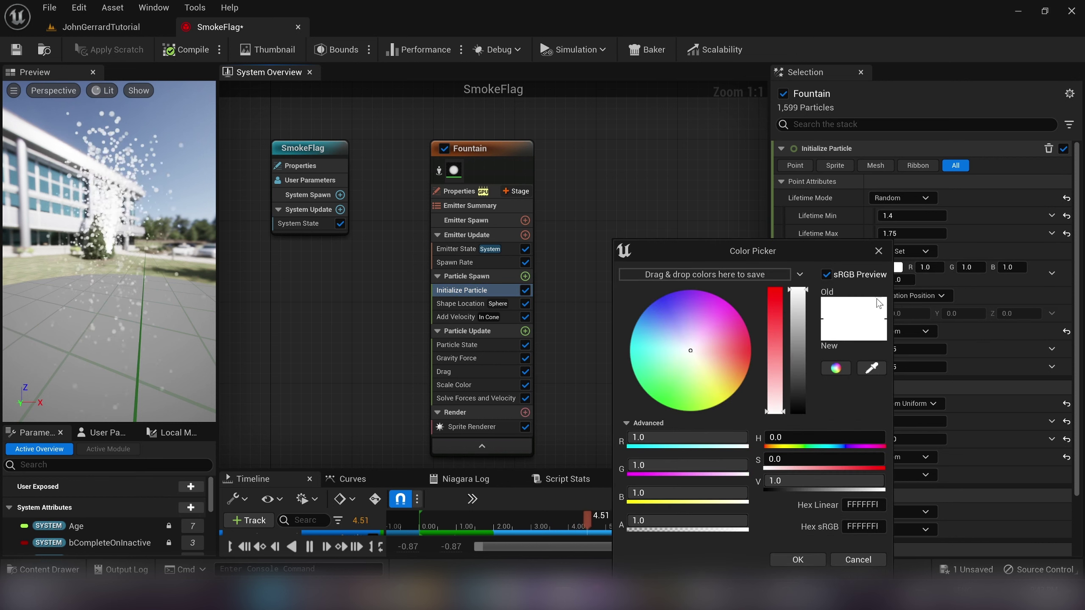
drag(694, 354, 740, 348)
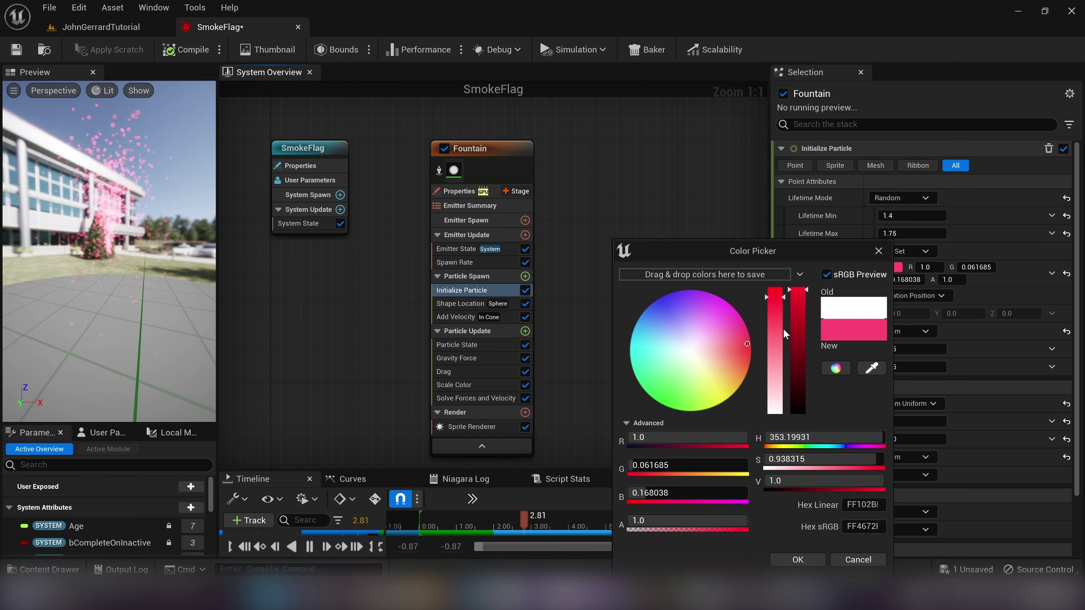
click(866, 560)
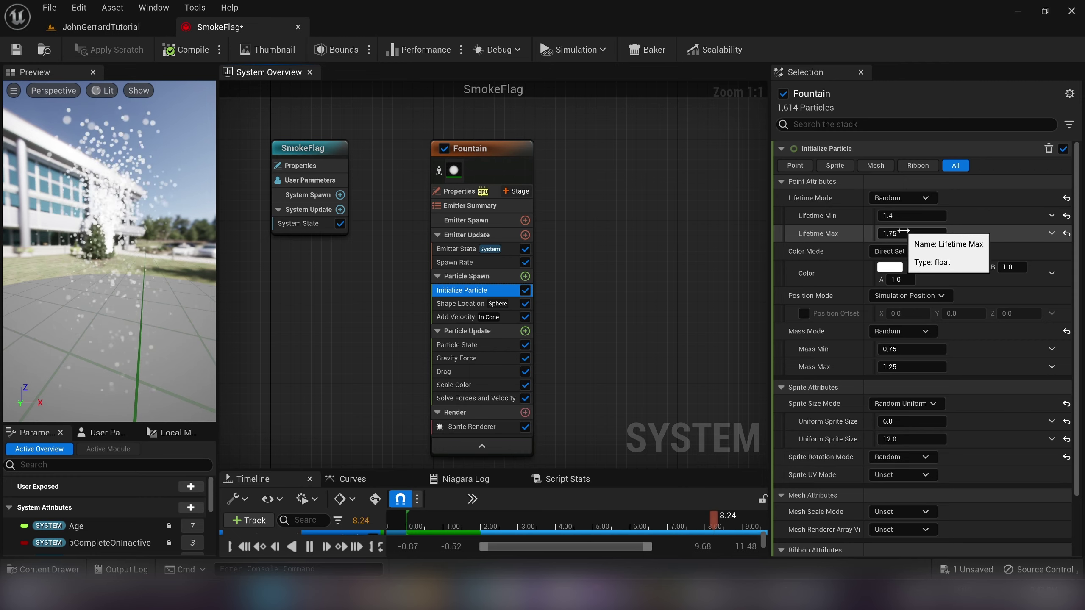
- Set the Lifetime Max in the Fountain's Initialize Particle module to 2.5
click(923, 230)
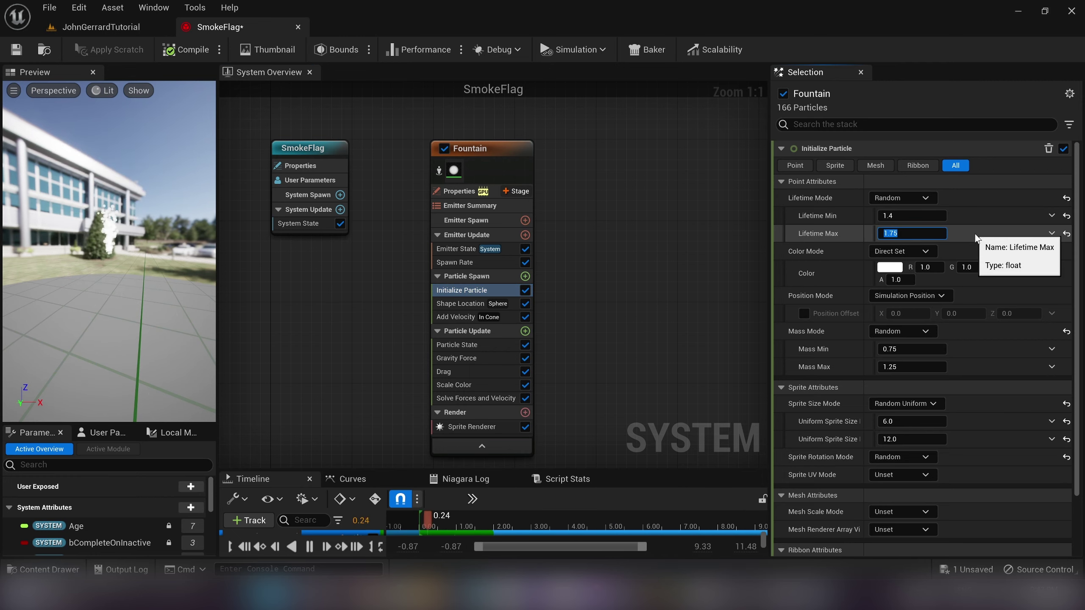
text(2.5)
key(Return)
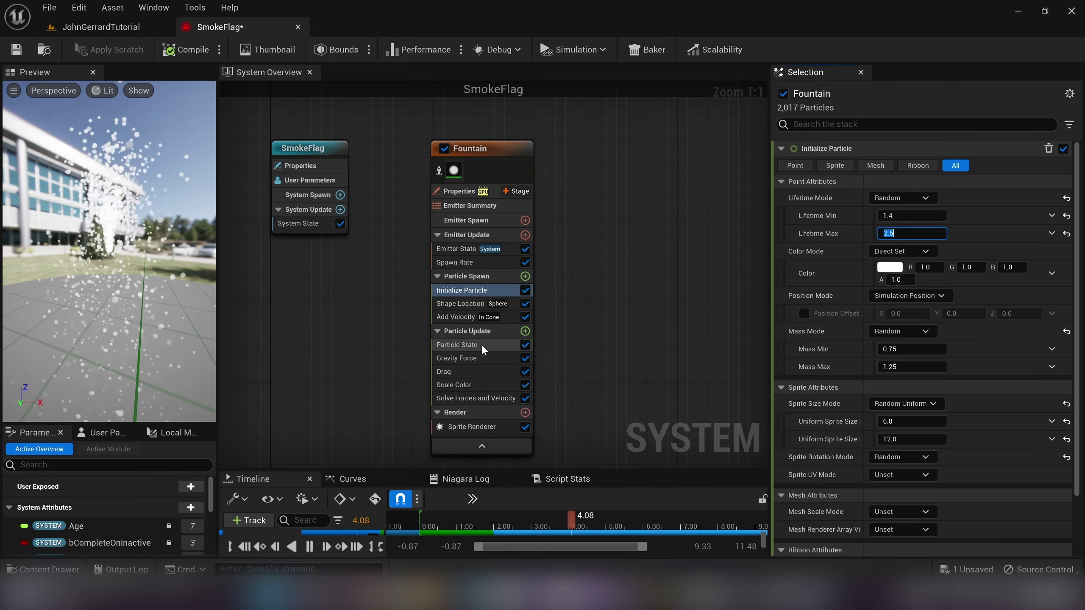
- Disable the Add Velocity module and try a Shape Location Sphere Radius of about 353.5, undoing the radius change
click(466, 304)
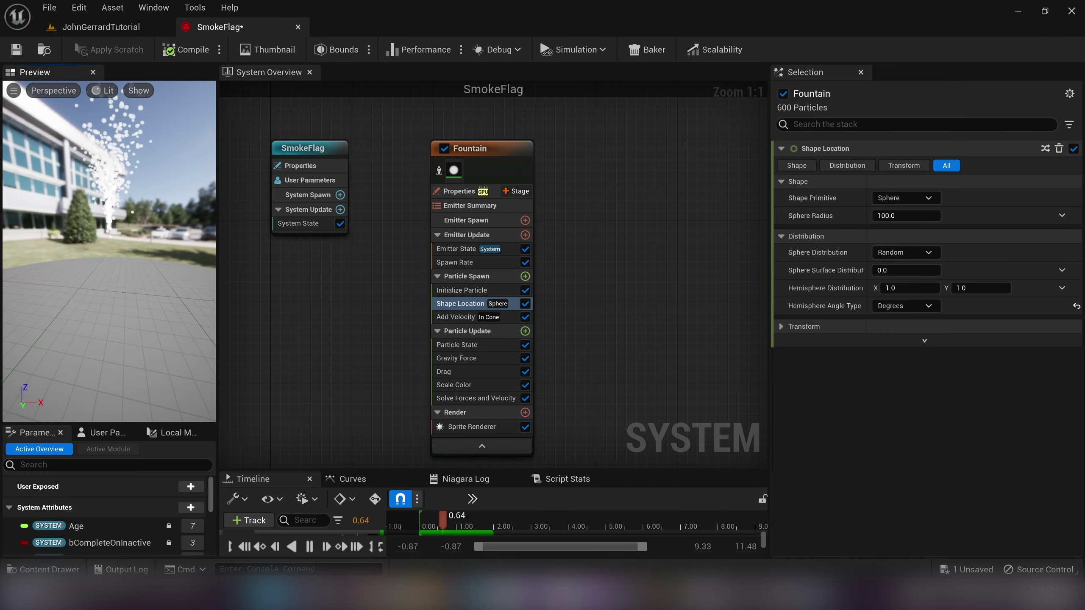
click(525, 317)
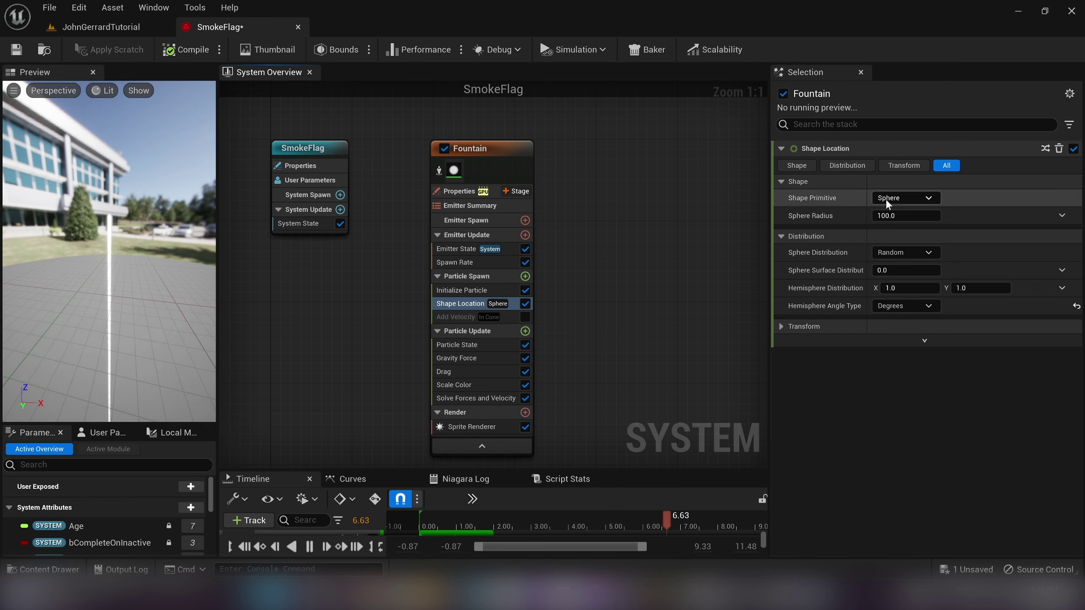
drag(888, 215, 939, 216)
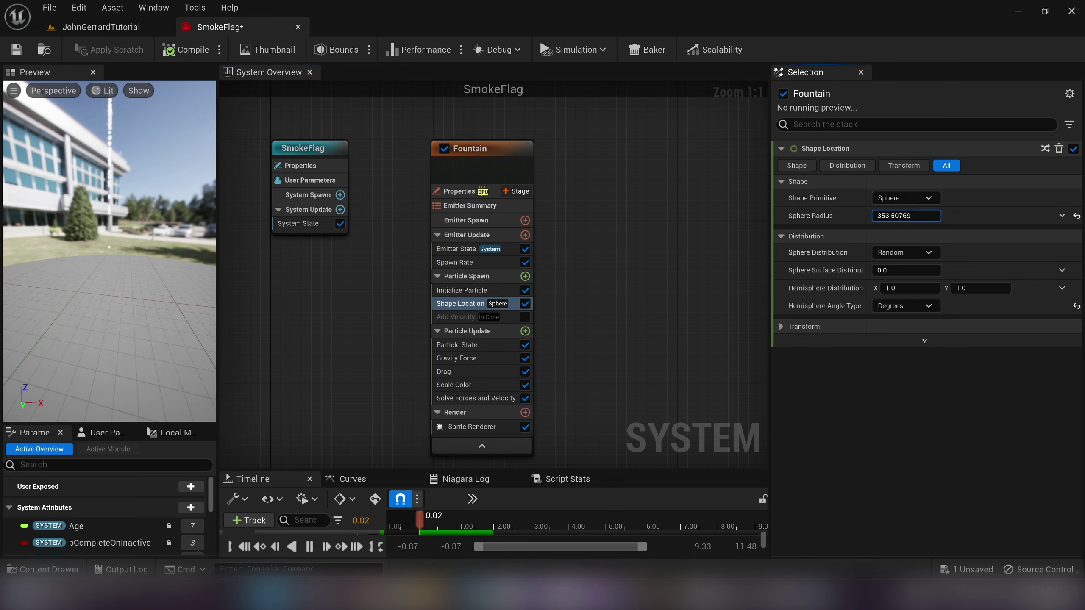
key(ctrl+z)
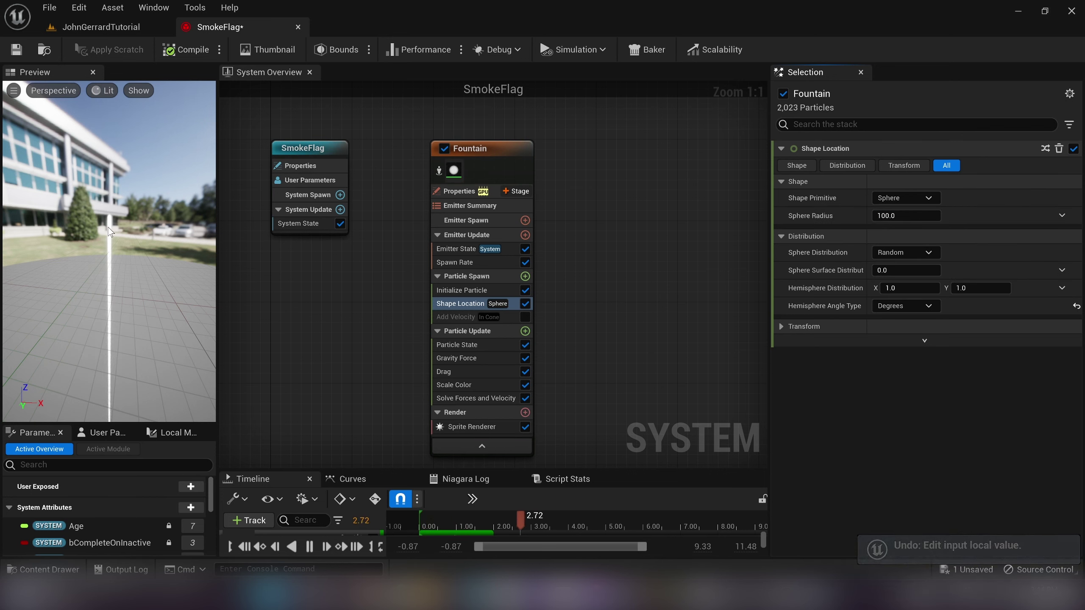
- Try the Direct Sphere Distribution in Shape Location with a Sphere Radius Position of about 2.02 and a higher V Position
click(920, 253)
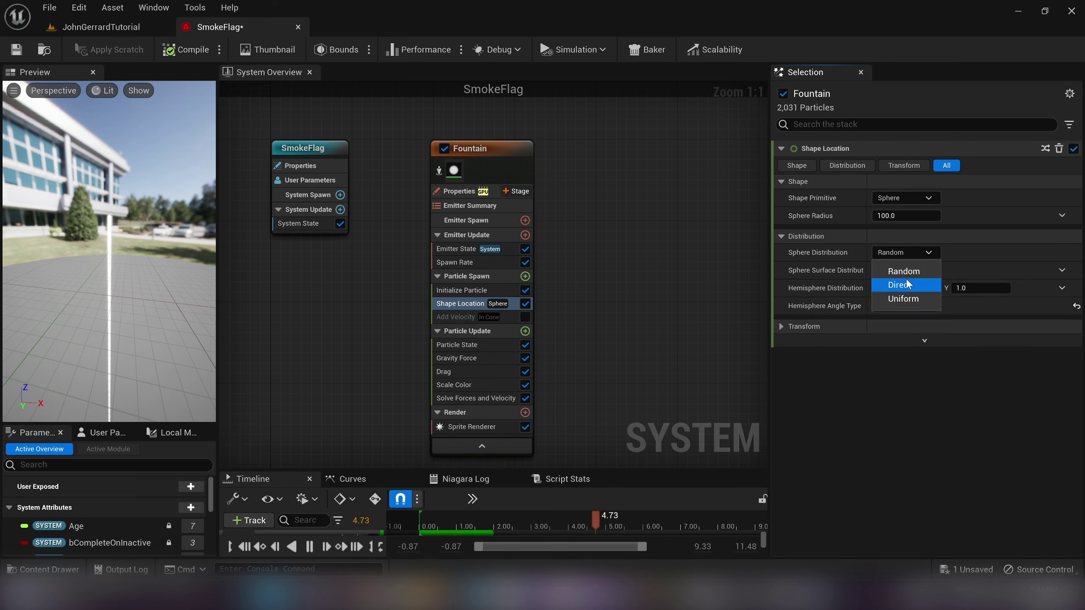
click(906, 284)
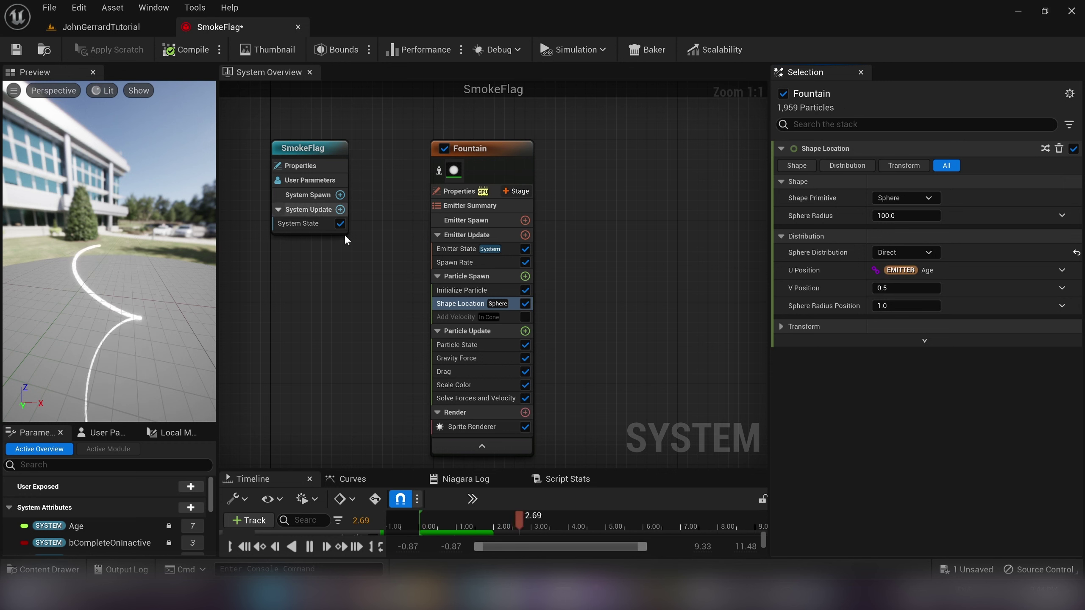
drag(915, 306, 935, 307)
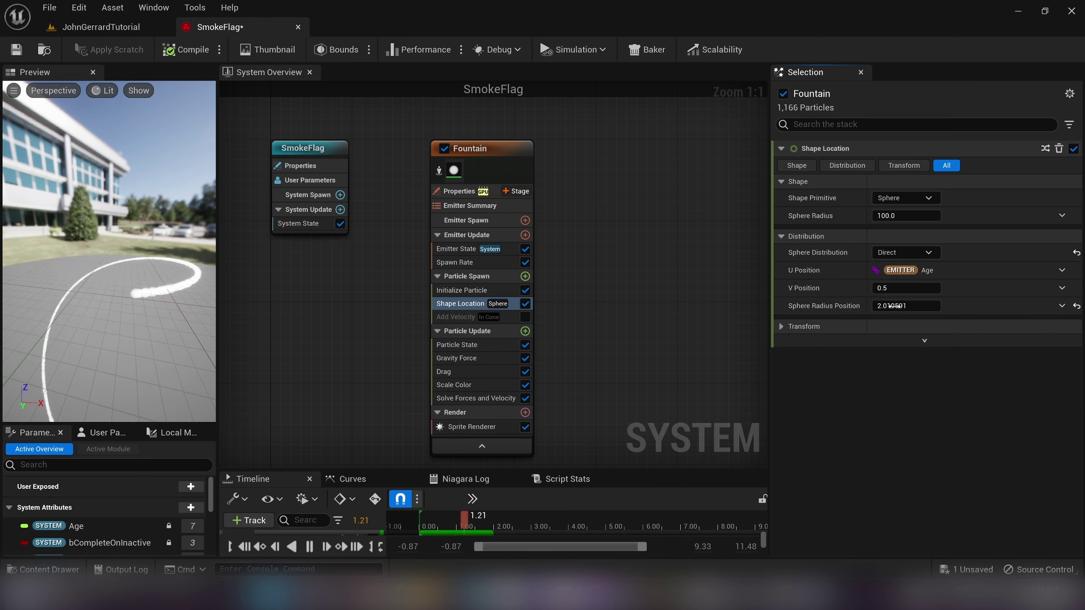
drag(891, 288, 918, 288)
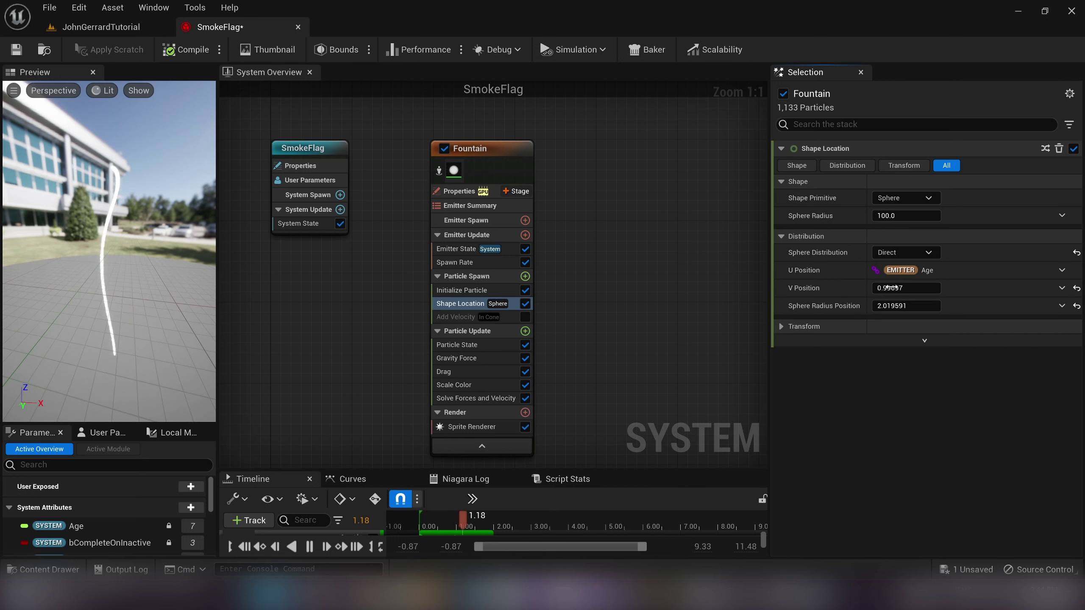
- Undo the Shape Location distribution changes and the disabling of the Add Velocity module
key(ctrl+z)
key(ctrl+z)
key(ctrl+z)
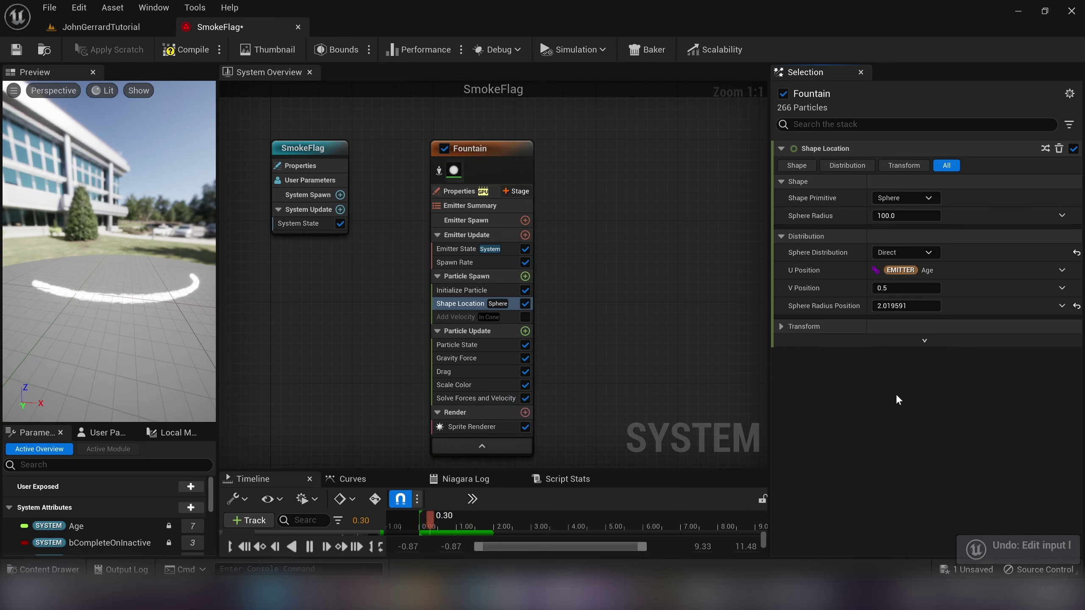
key(ctrl+z)
key(ctrl+z)
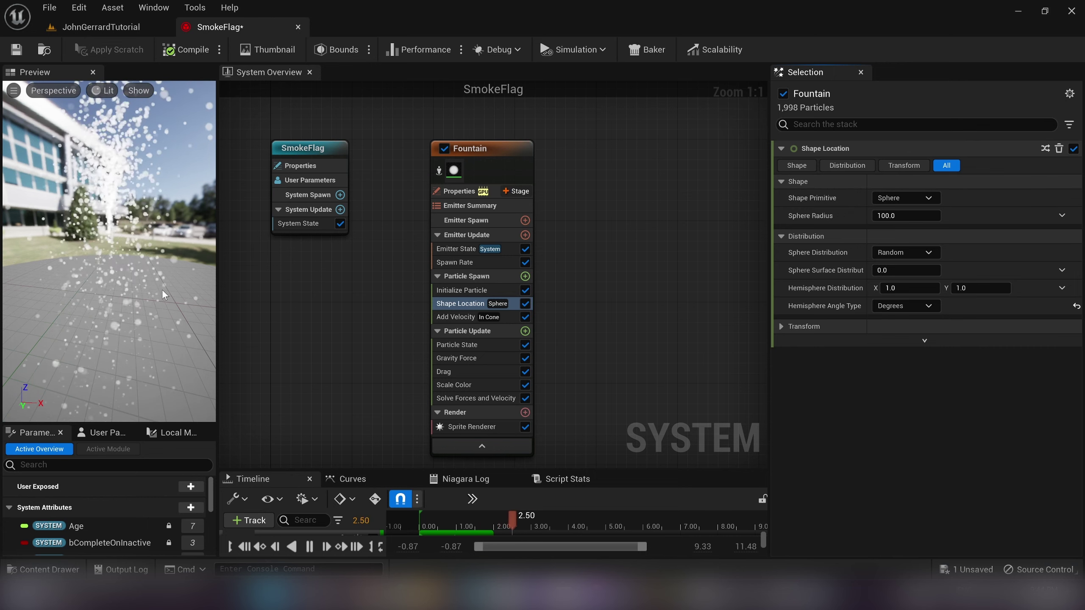
- Change the Shape Location's Shape Primitive to Cone and expand its Transform settings
click(905, 198)
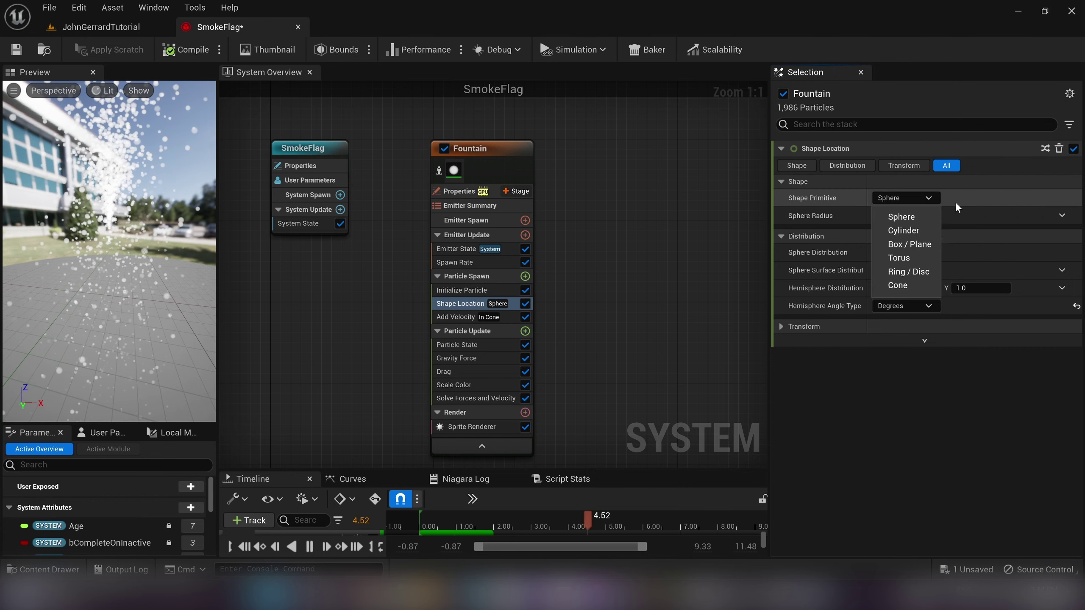
click(929, 285)
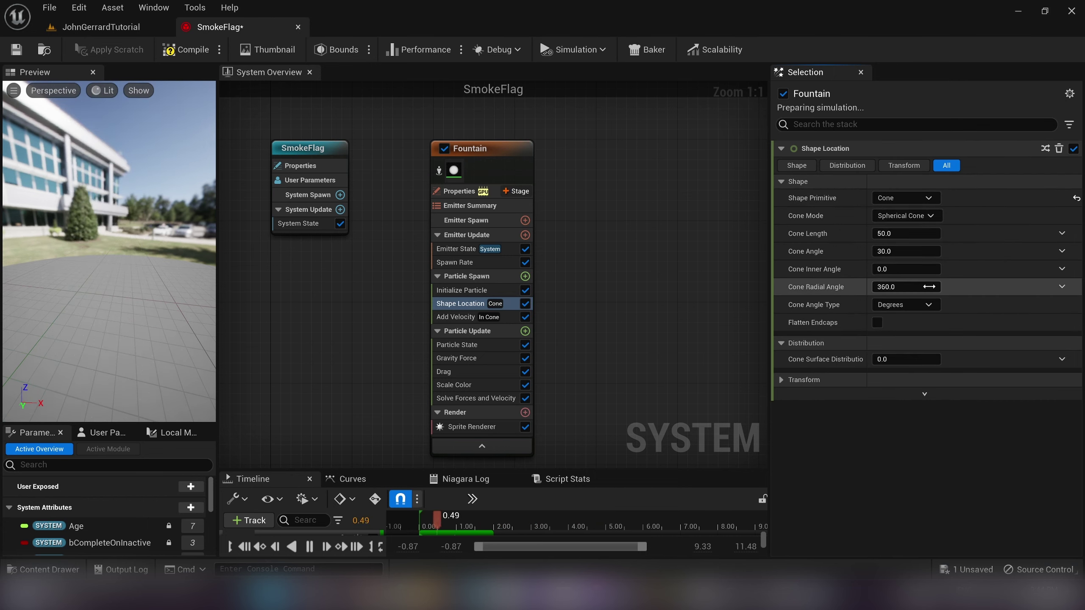
drag(56, 154, 96, 164)
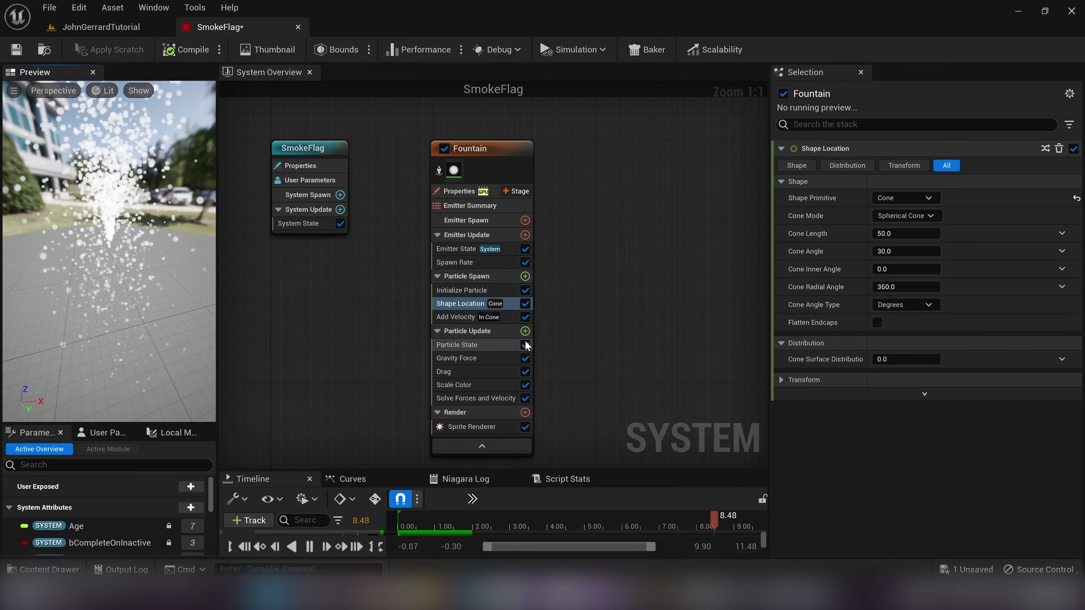
click(796, 377)
click(784, 379)
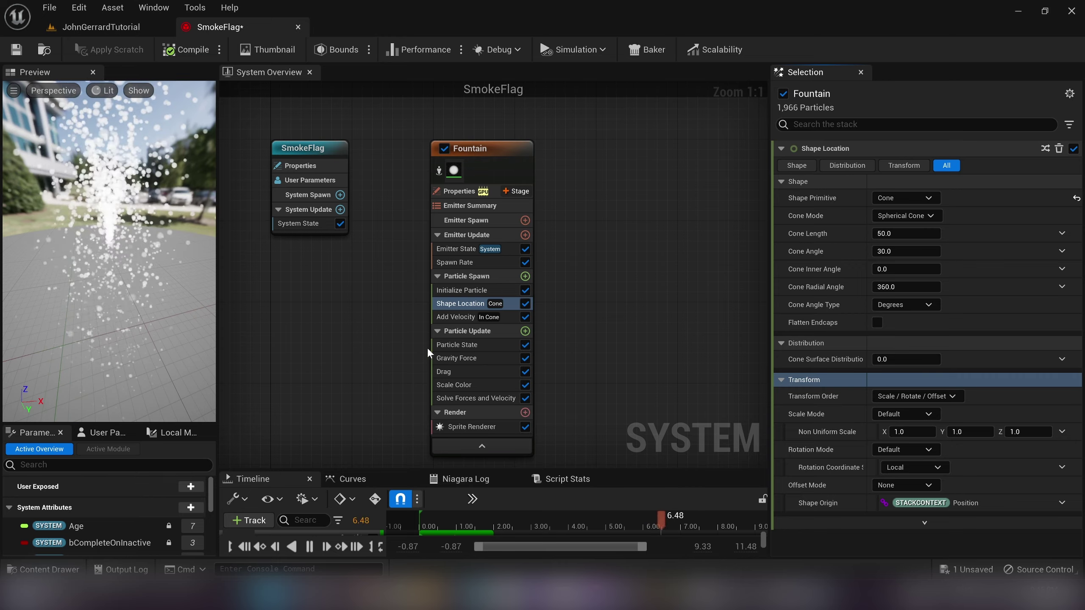
- Set the Cone Axis of the Fountain's Add Velocity module to X 2, Y 0 and Z 0
click(463, 317)
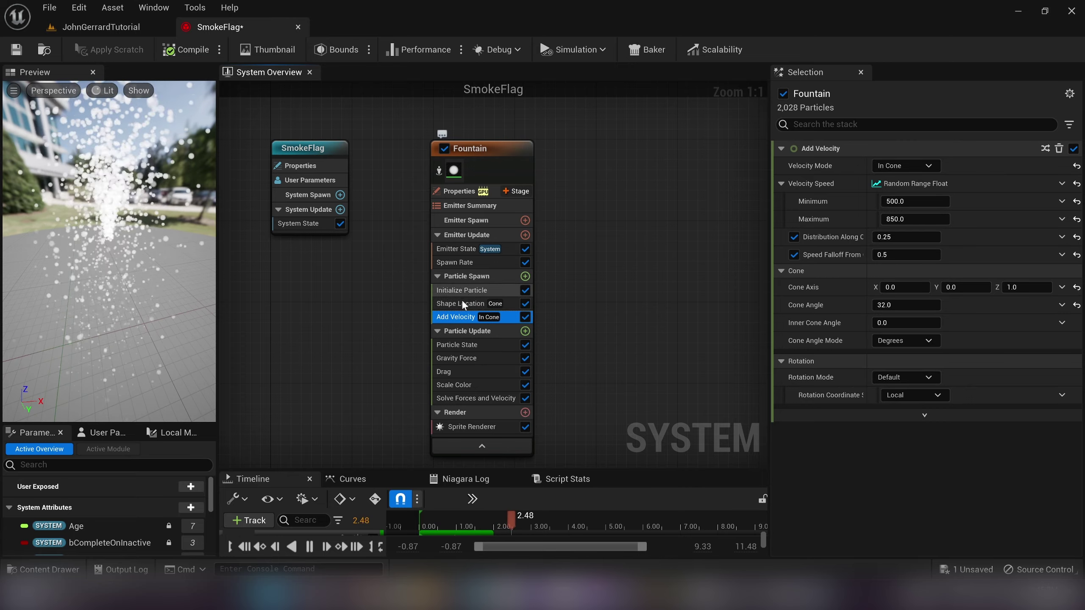
click(462, 302)
click(463, 317)
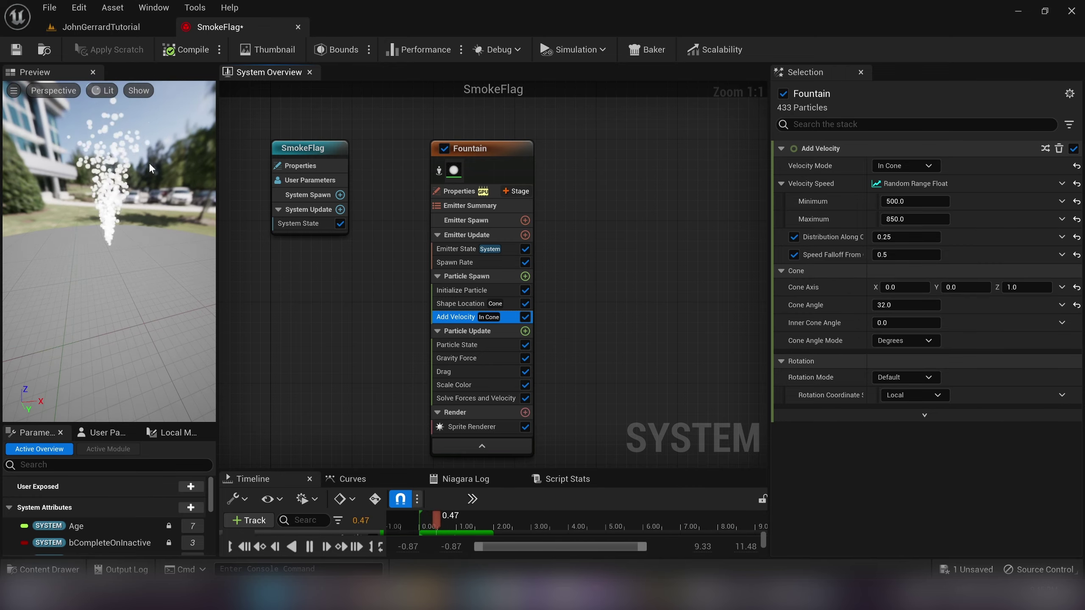
click(1027, 287)
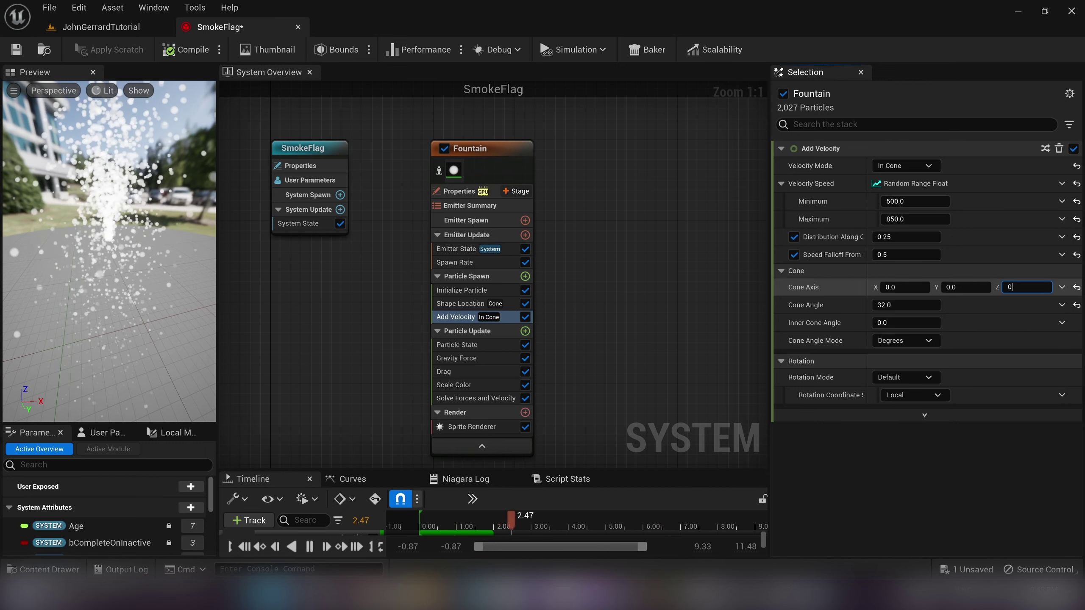
click(975, 287)
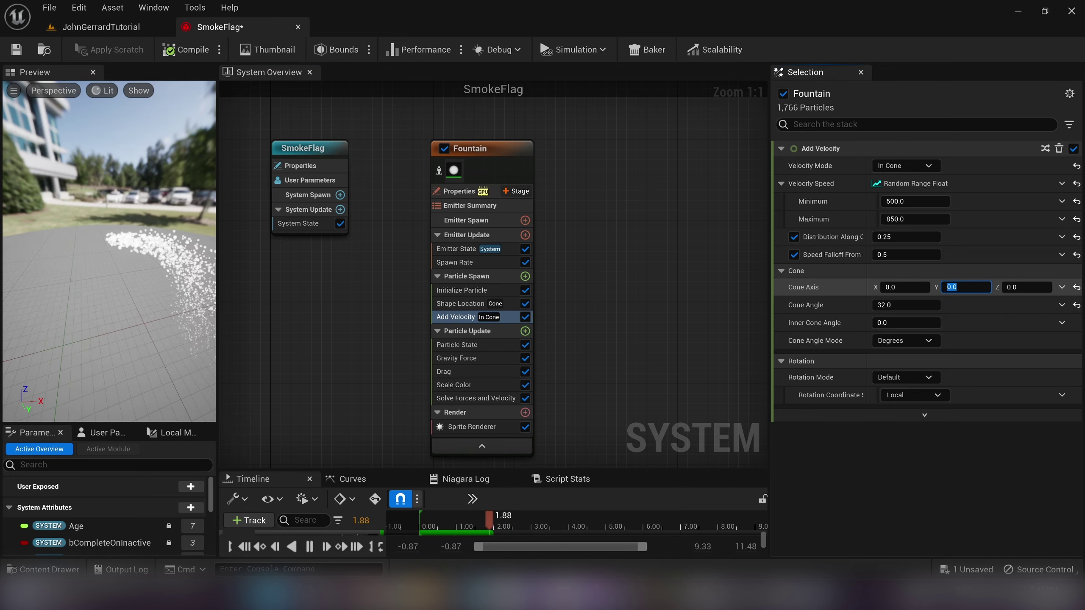
text(0)
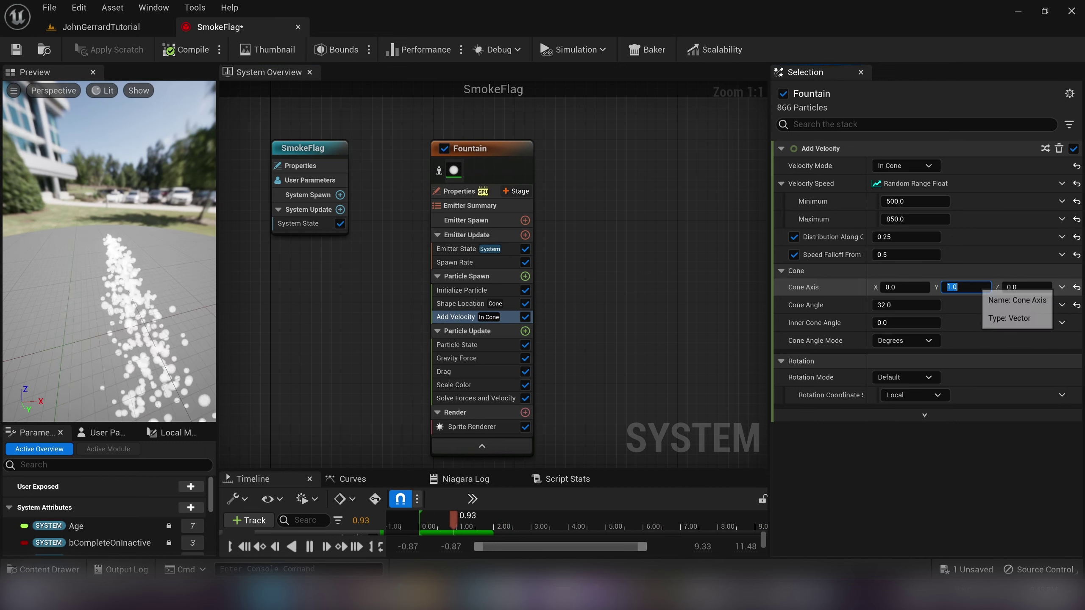
click(907, 287)
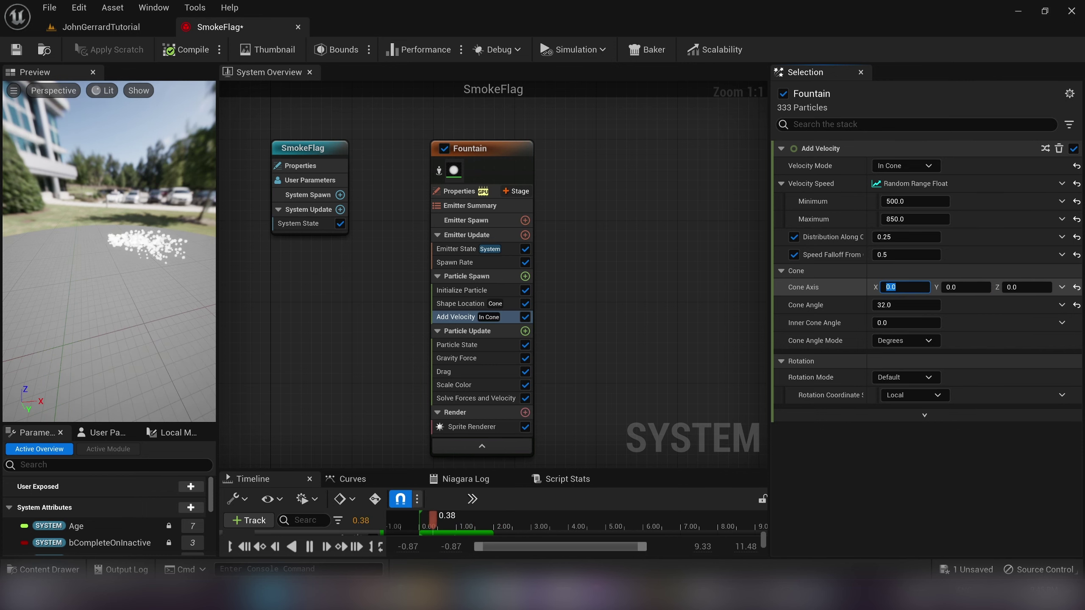
text(2)
key(Return)
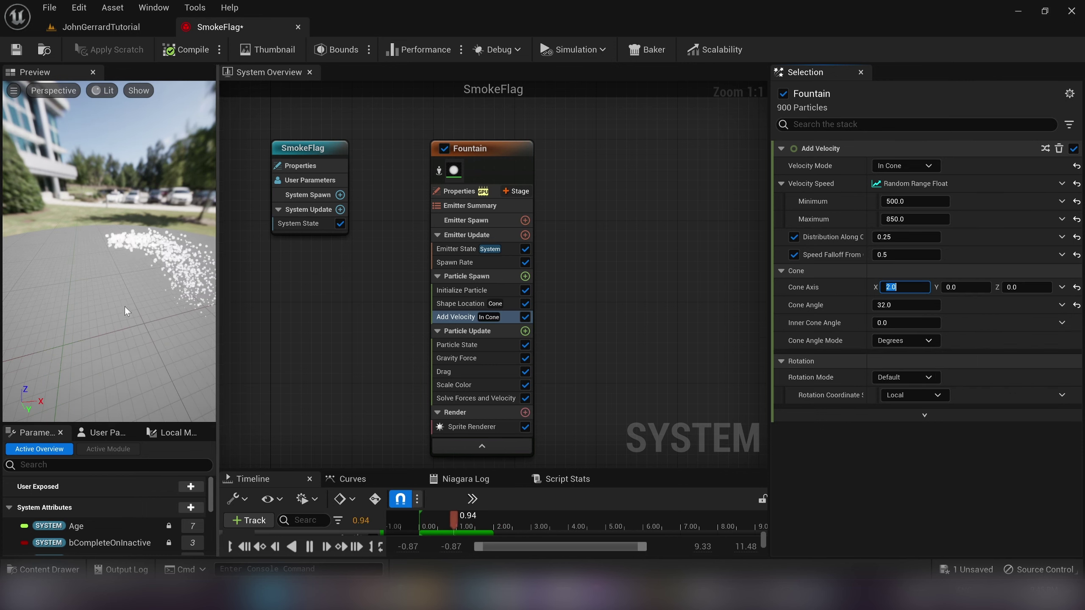
- Set the Z value of the Fountain's Gravity Force to 200
drag(124, 307, 21, 320)
drag(86, 309, 150, 271)
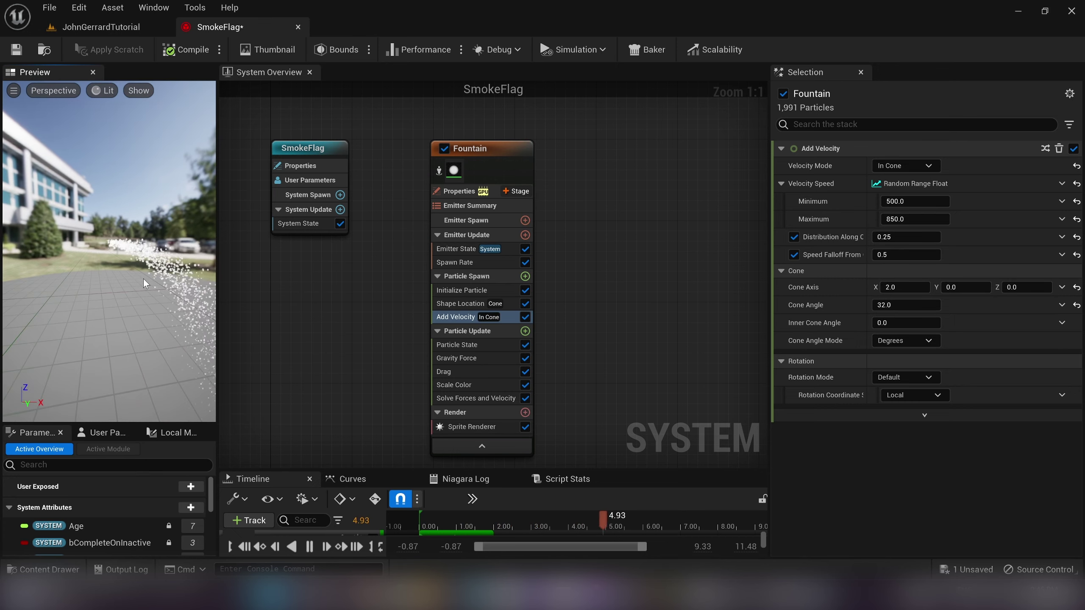
drag(143, 279, 158, 278)
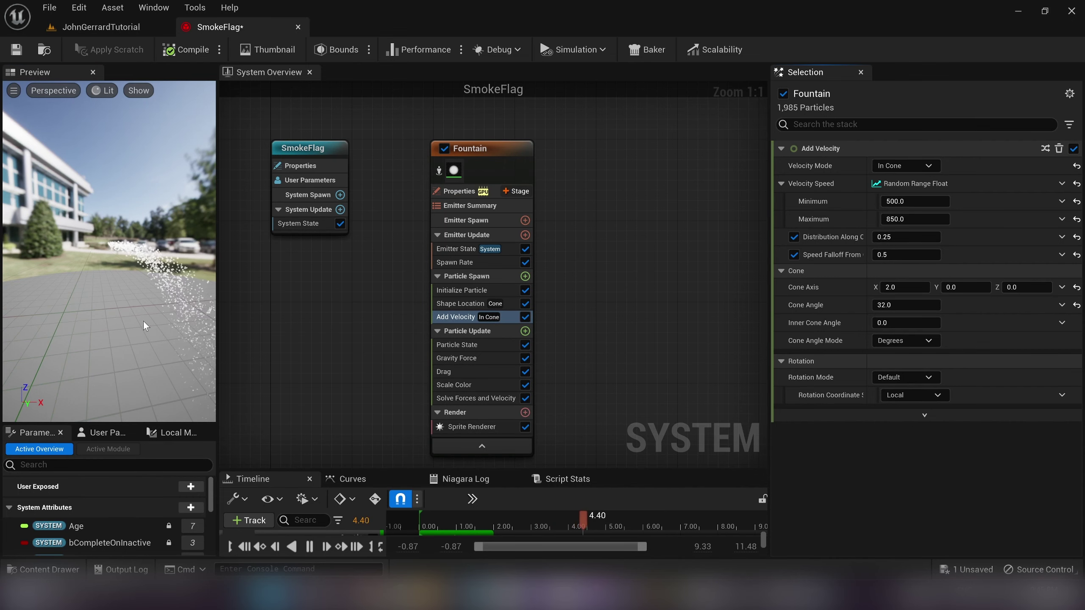
drag(128, 262, 136, 258)
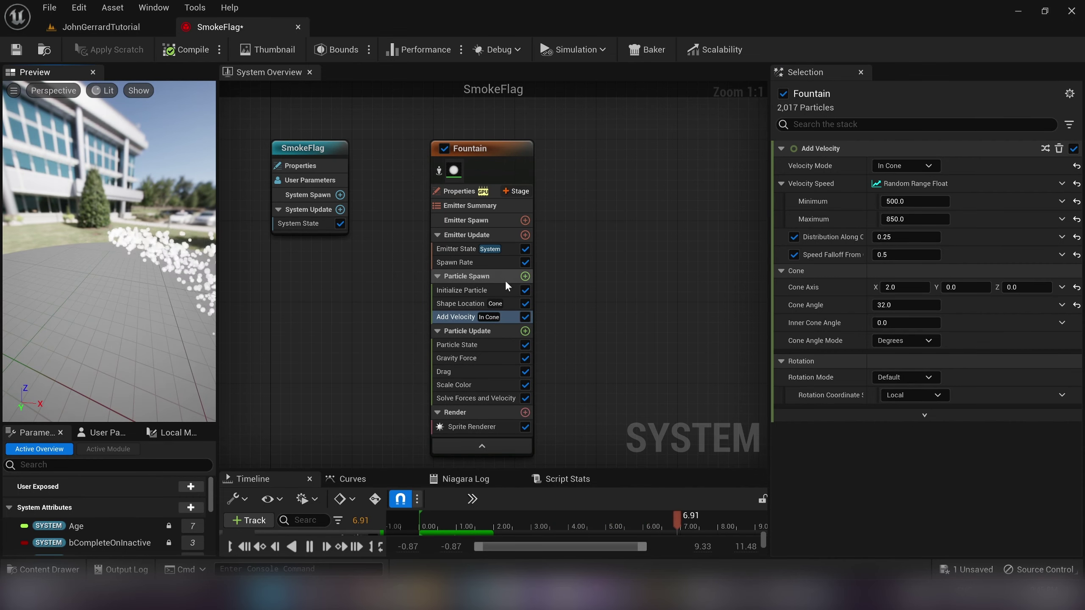
right_drag(643, 291, 595, 267)
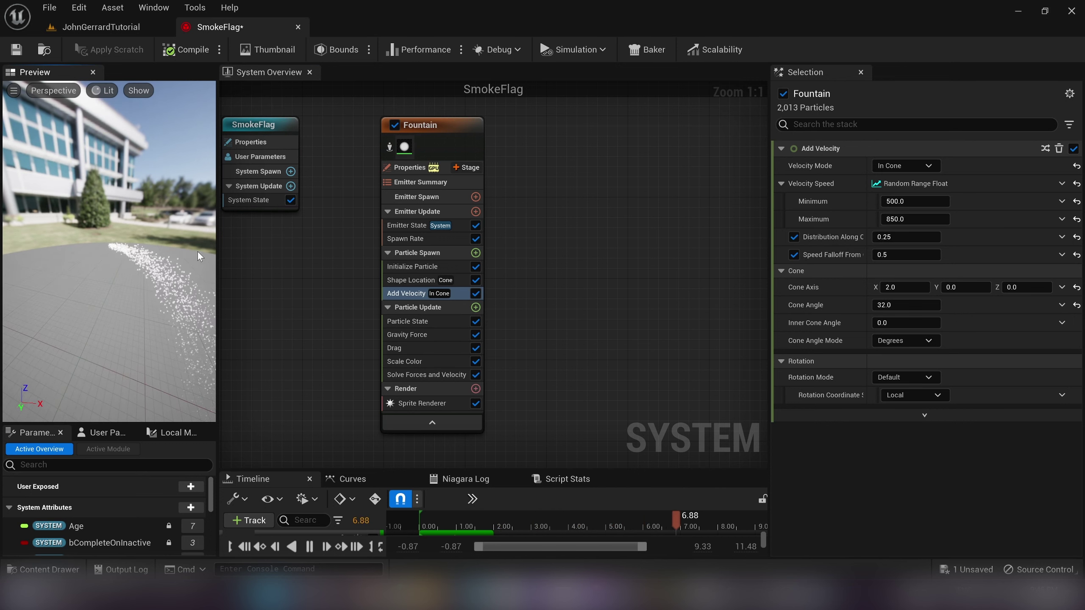
click(408, 334)
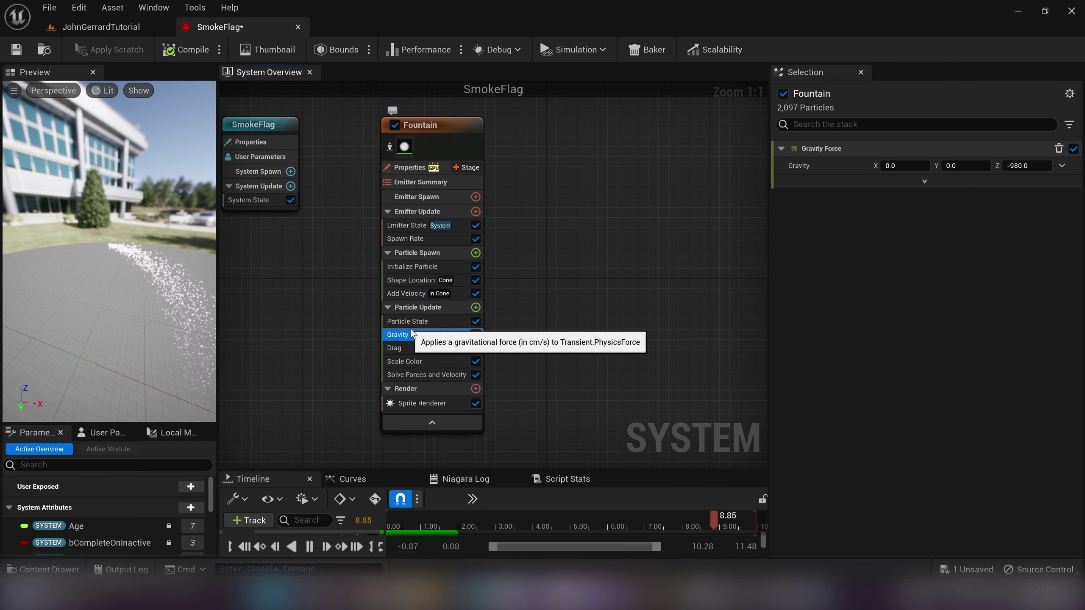
click(1027, 165)
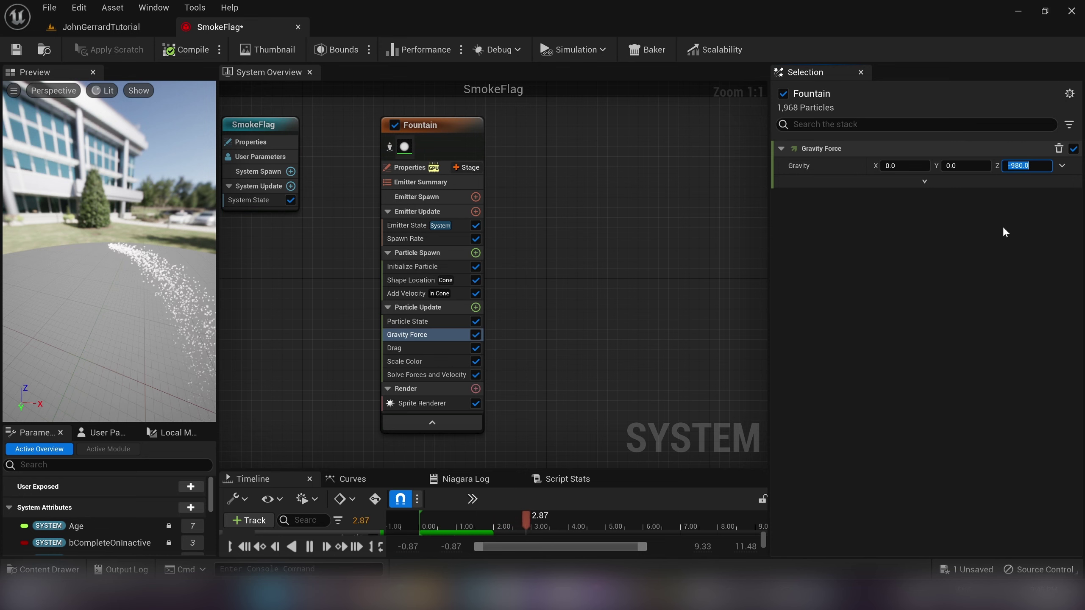
text(200)
key(Return)
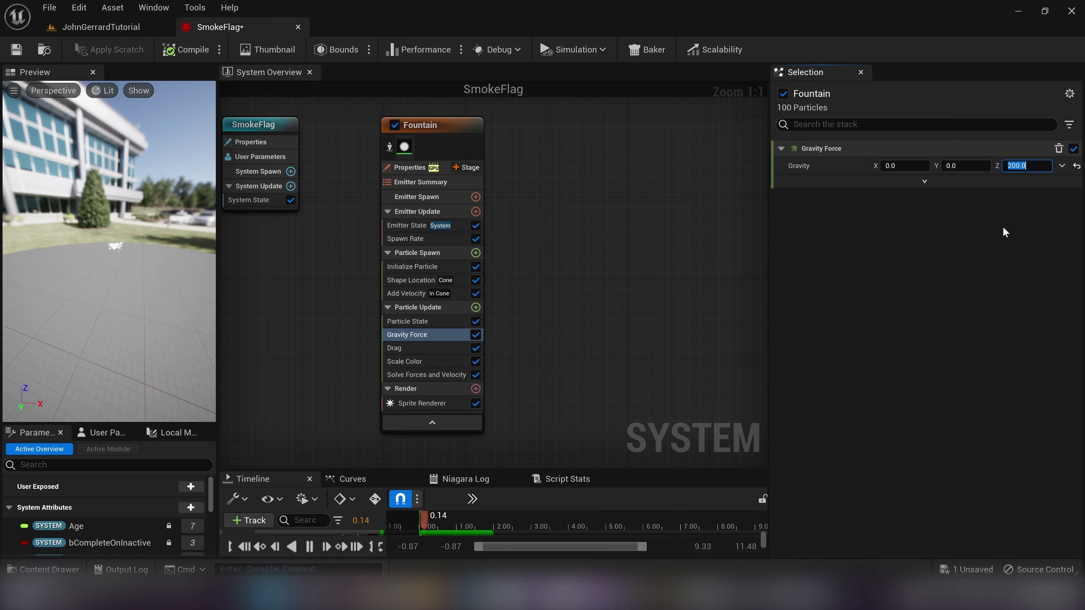
- Widen the preview viewport and view the particle stream in it
right_drag(128, 291, 128, 273)
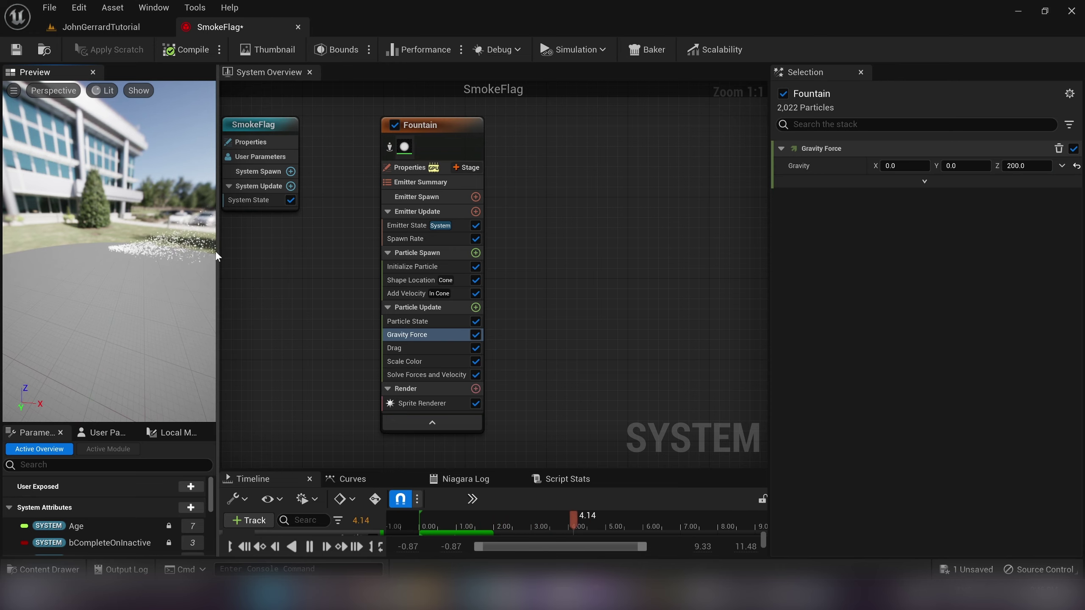
drag(214, 255, 326, 256)
drag(254, 274, 226, 273)
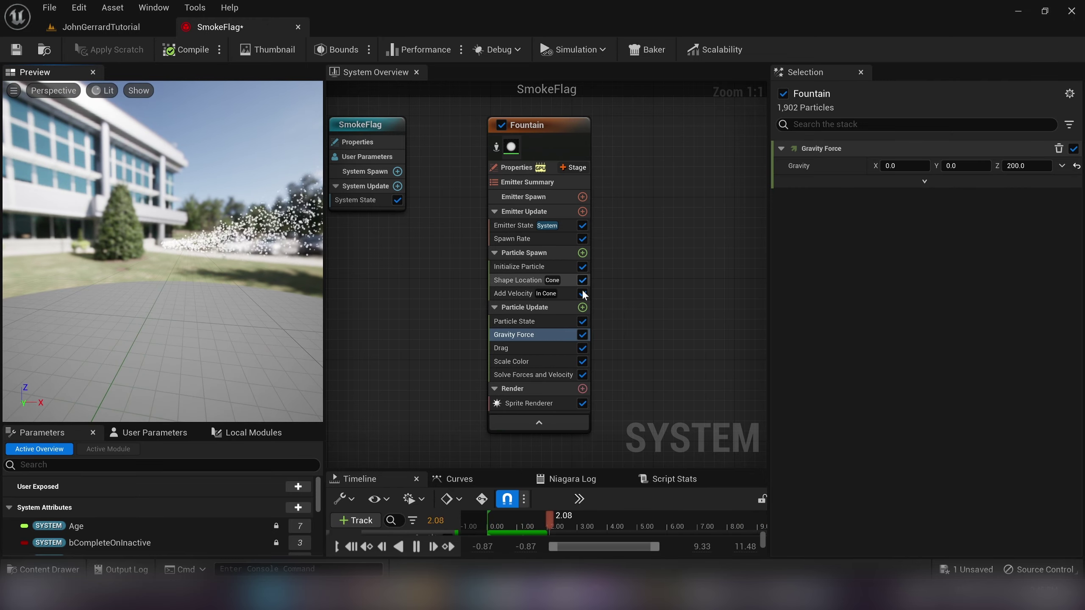
- Add a Curl Noise Force module to the Fountain's Particle Update stage
click(582, 307)
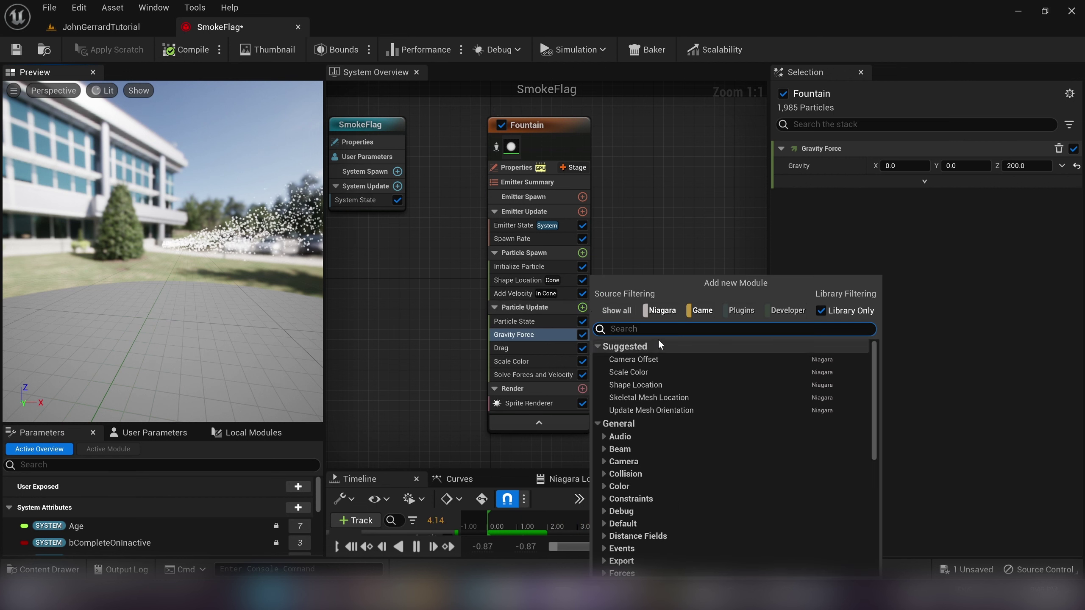
text(curl)
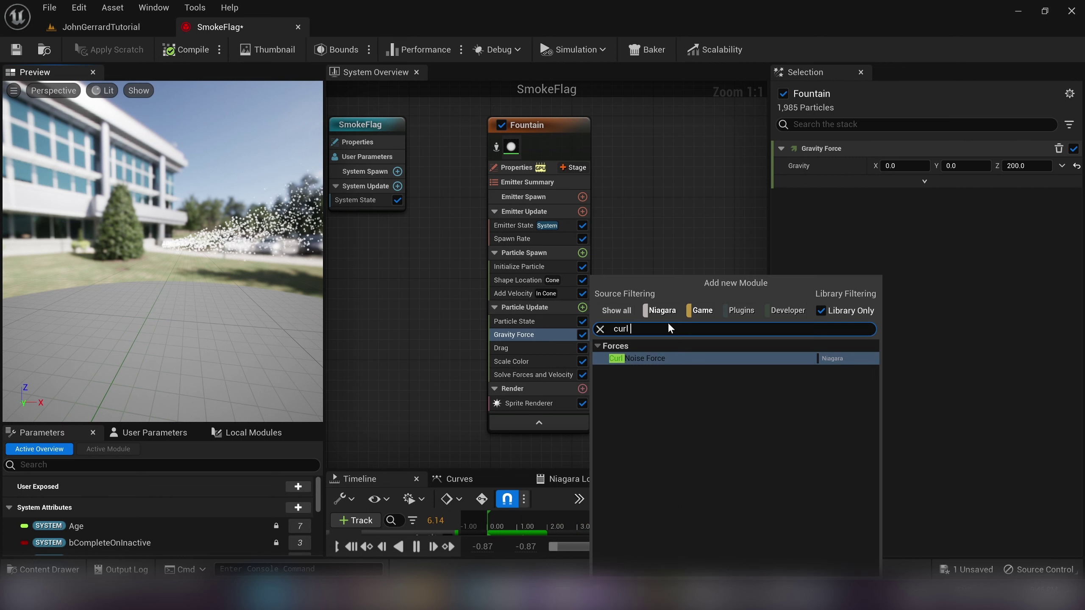
key(Return)
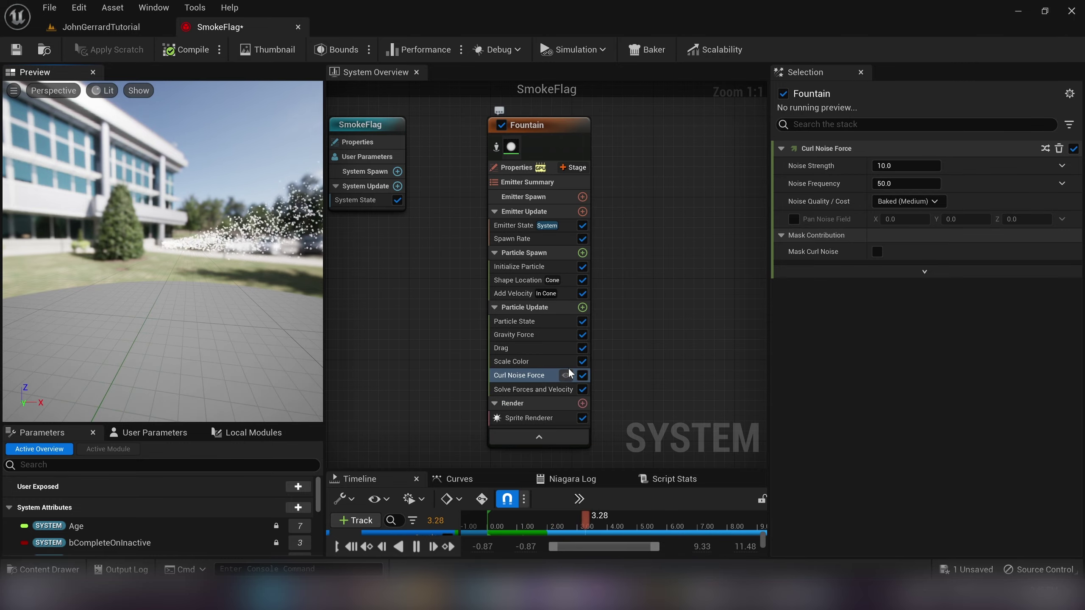
- Raise the Curl Noise Force's Noise Strength to about 52.79 and widen the preview viewport to view the particle stream
drag(897, 165, 931, 165)
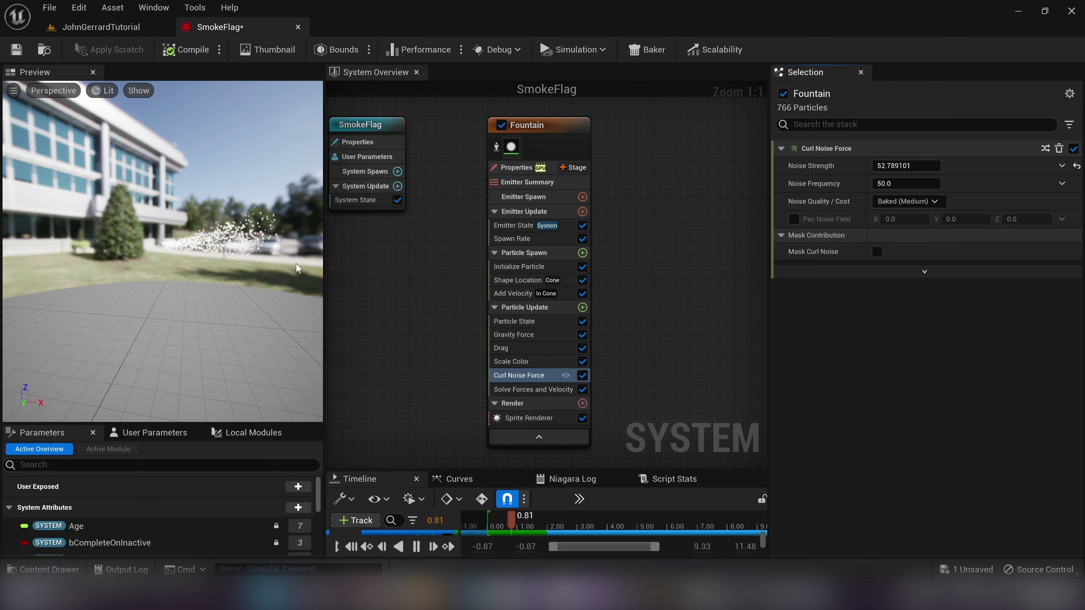
drag(328, 217, 398, 216)
drag(212, 241, 128, 241)
drag(213, 245, 105, 241)
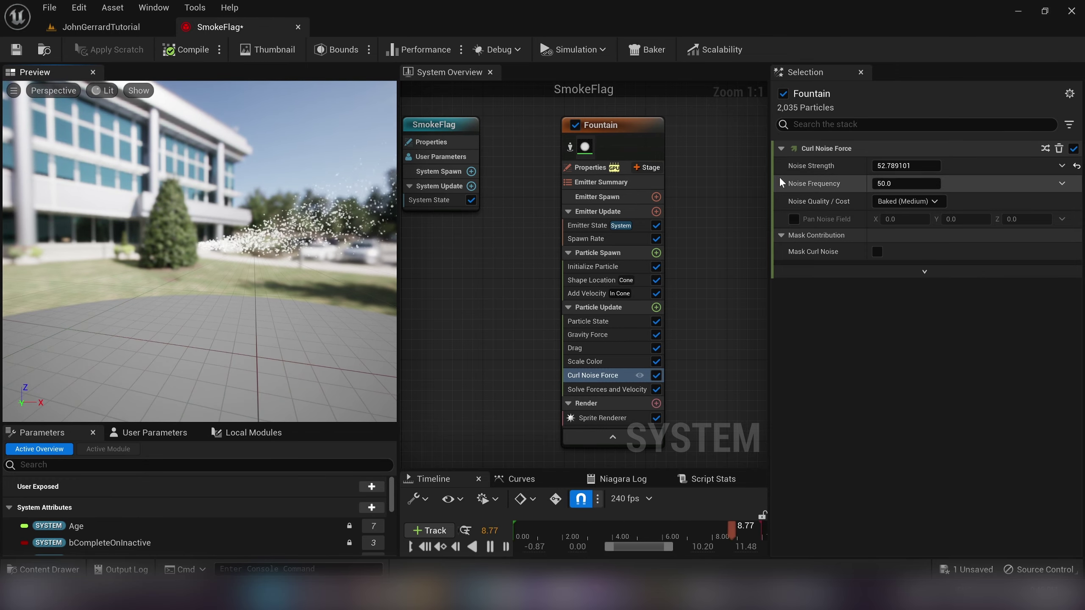
- Set the Curl Noise Force's Noise Frequency to about 22.49 and its Noise Strength to about 91.2
mouse_move(911, 187)
drag(910, 188, 922, 188)
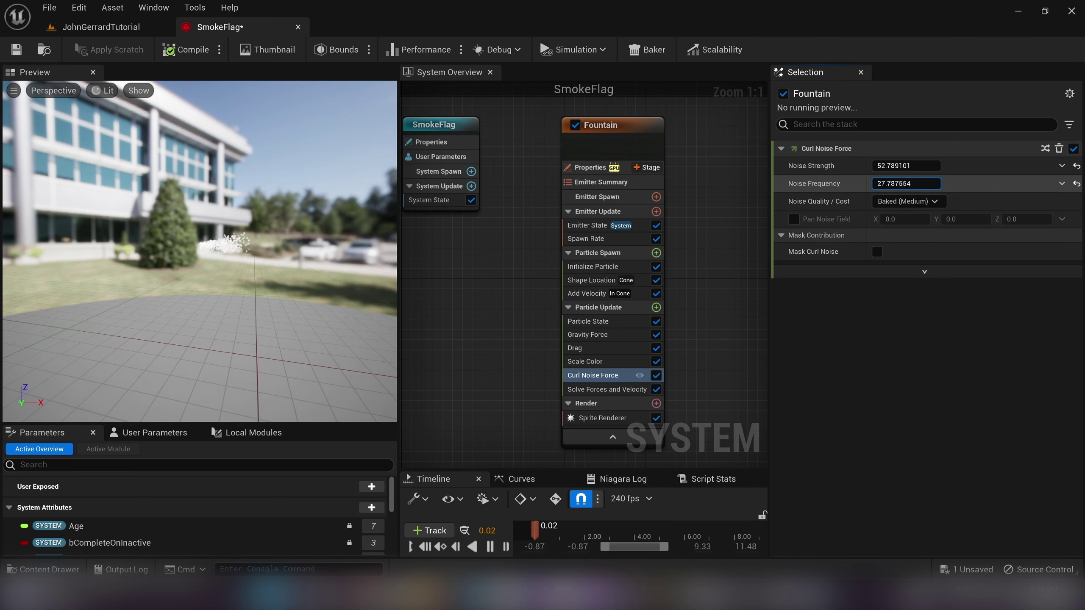
click(966, 163)
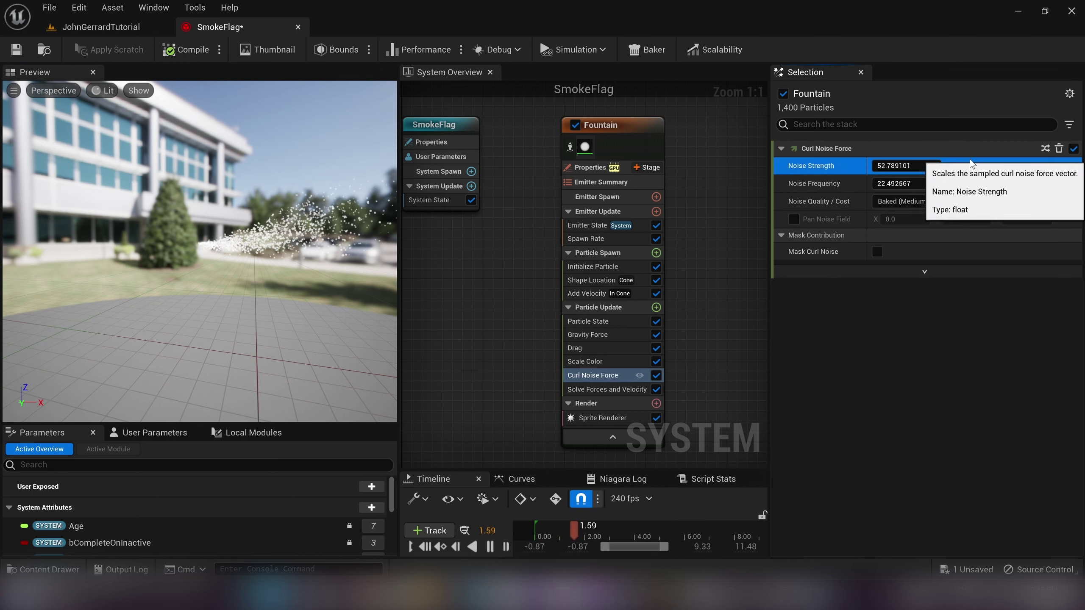
drag(931, 167, 956, 168)
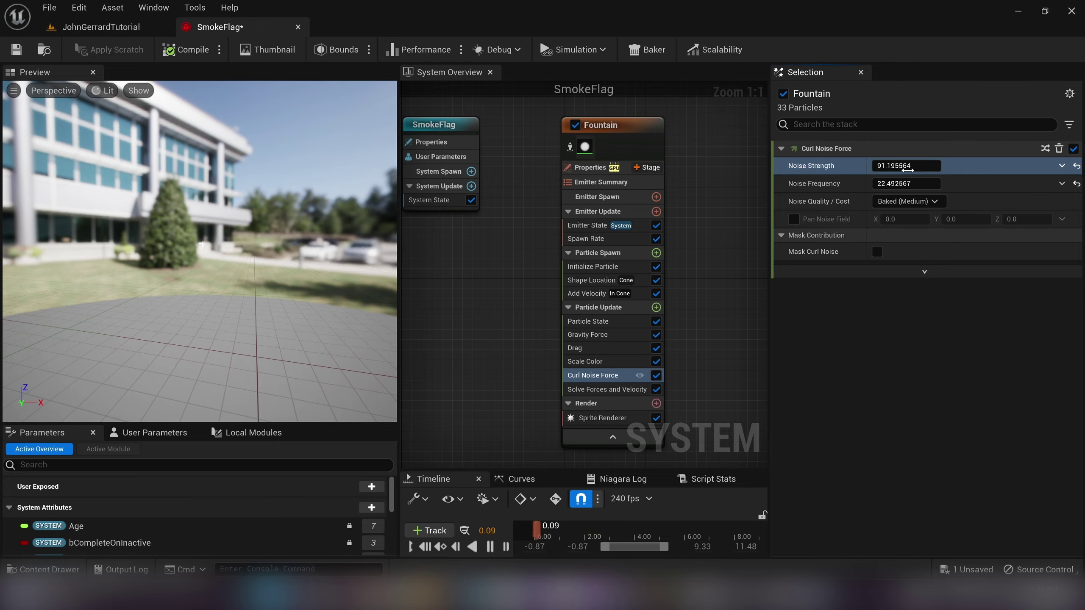
- Move the Drag module below Curl Noise Force in Particle Update and set its Drag to about 0.85
click(607, 389)
click(602, 376)
drag(593, 349, 594, 380)
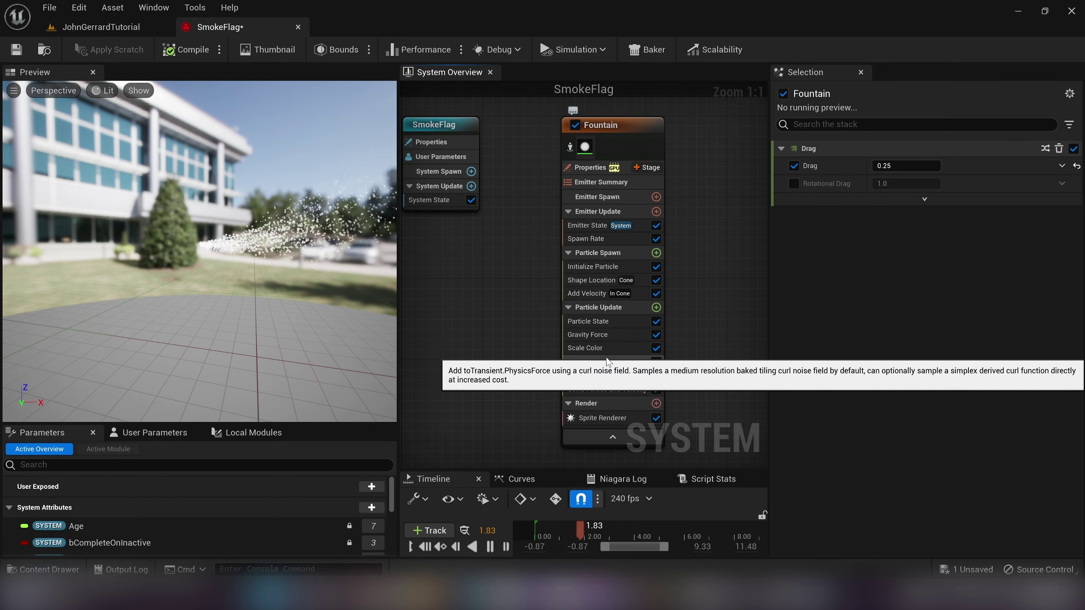
drag(897, 166, 931, 166)
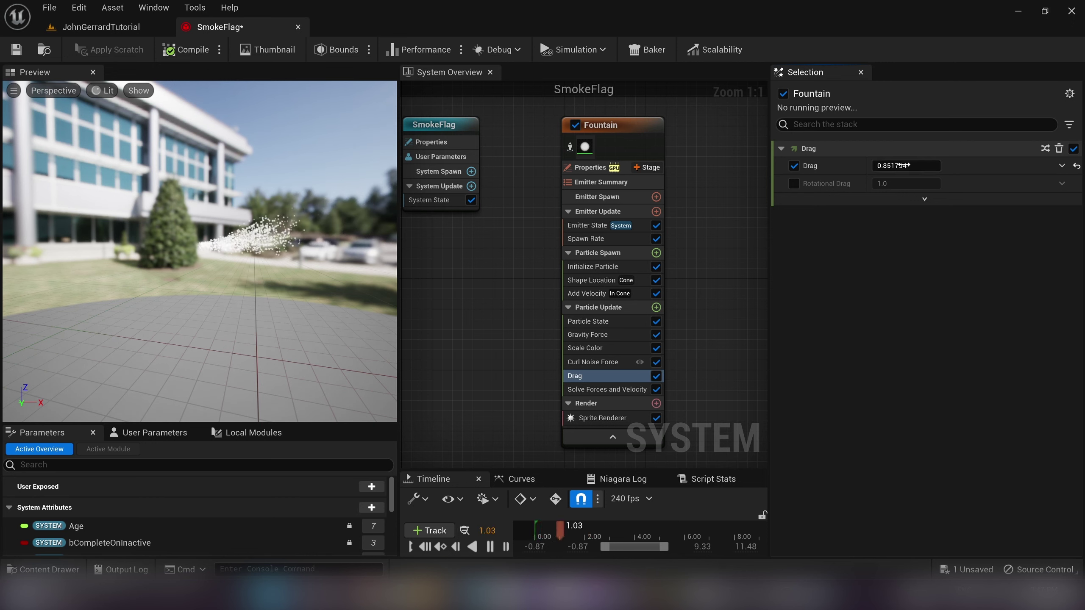
- Enable the Speed Limit of 1000 and the Acceleration Limit of 9999 in the Solve Forces and Velocity module
click(606, 389)
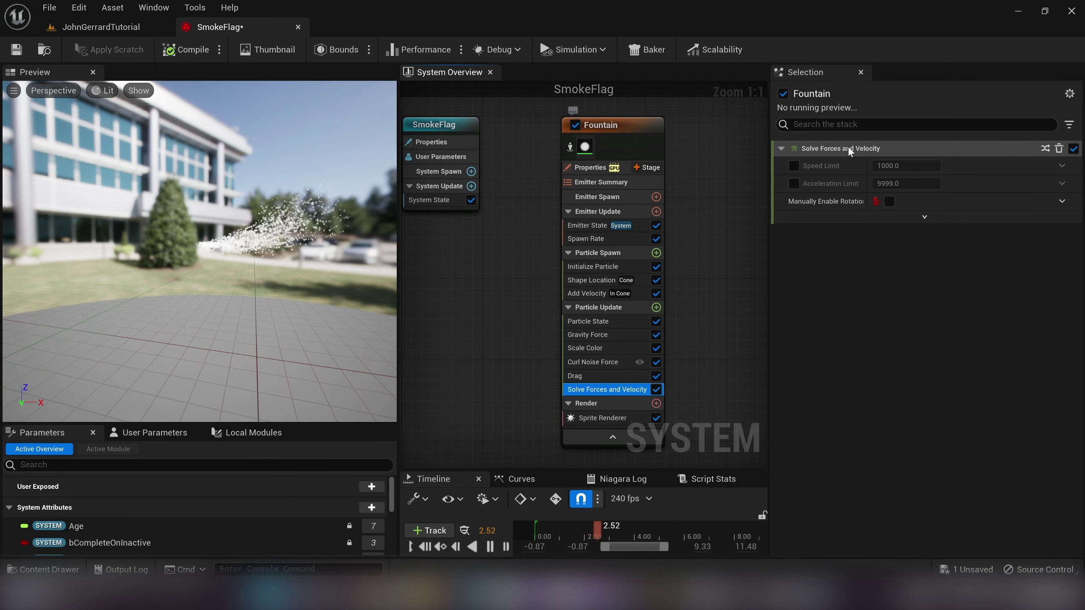
click(794, 183)
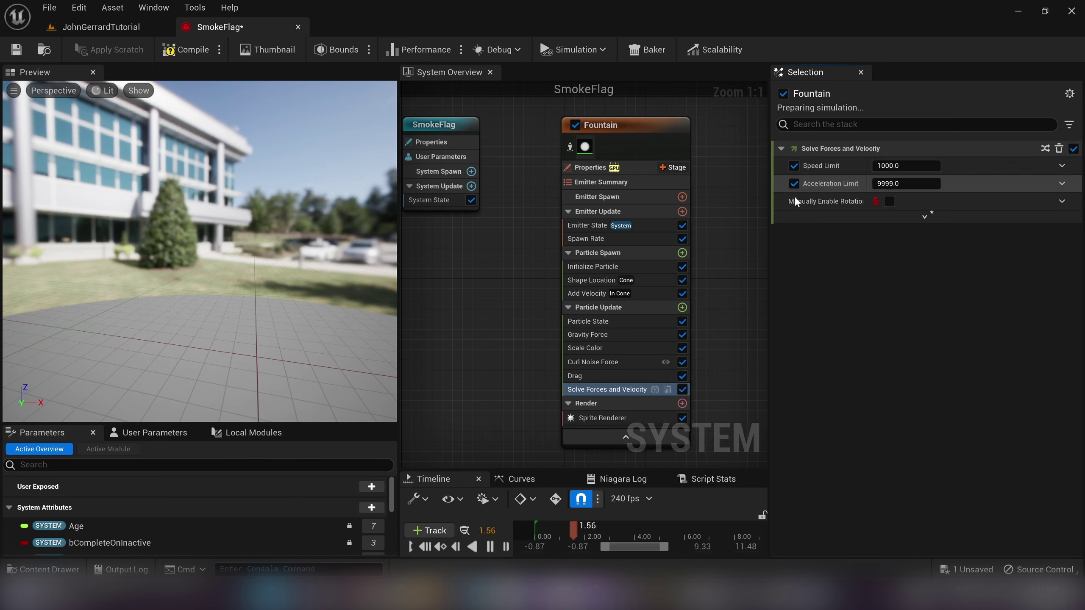
- Examine the particle stream in the preview from above and the side, and review the Gravity Force settings
drag(376, 248, 297, 307)
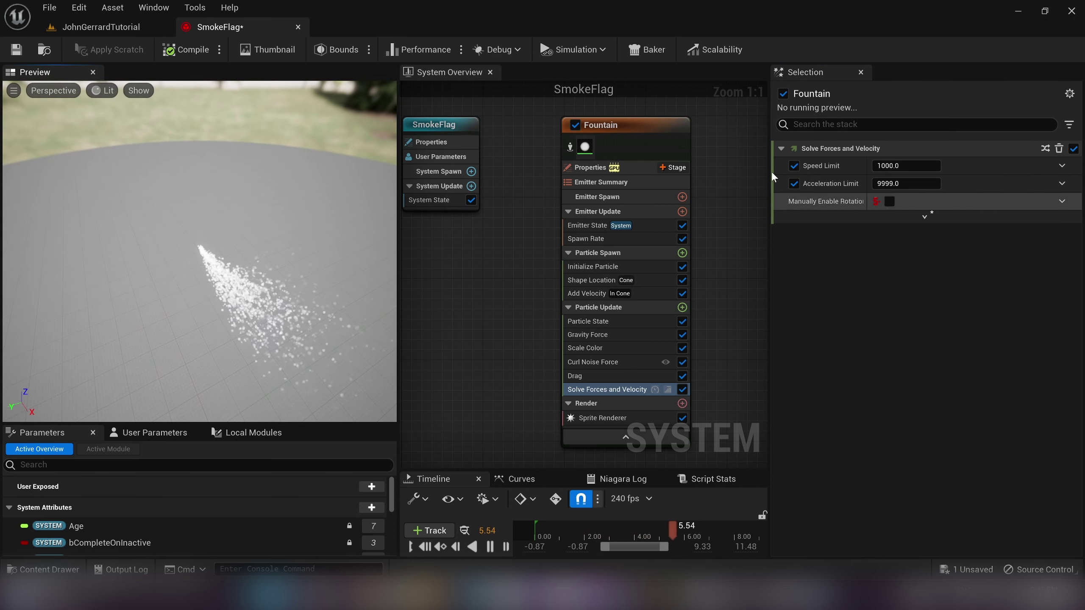
drag(192, 290, 262, 246)
scroll(191, 290, up, 4)
drag(192, 291, 201, 284)
drag(289, 231, 237, 232)
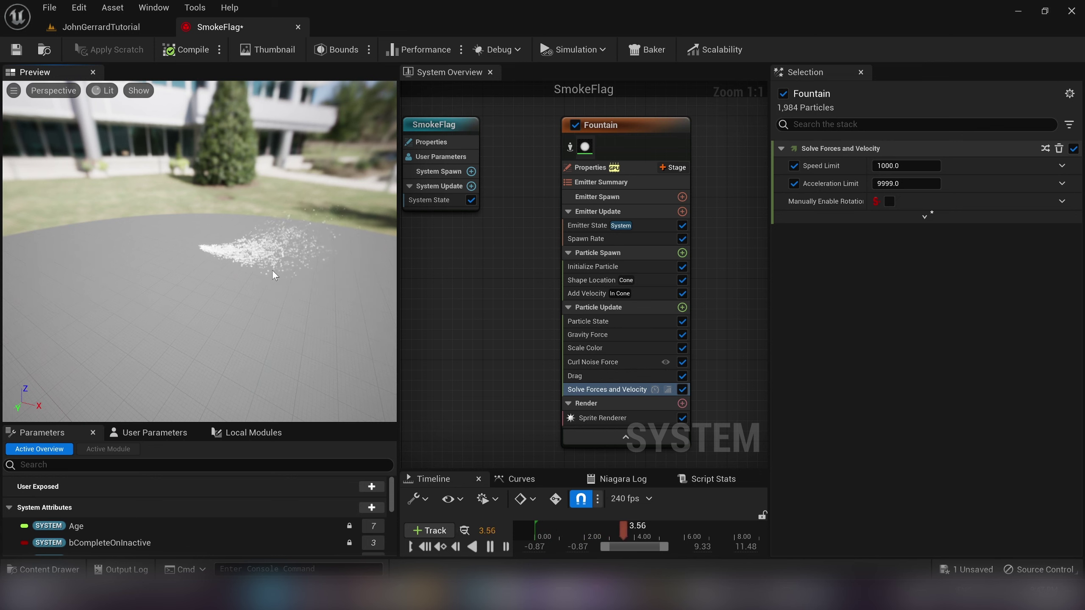
drag(274, 275, 278, 308)
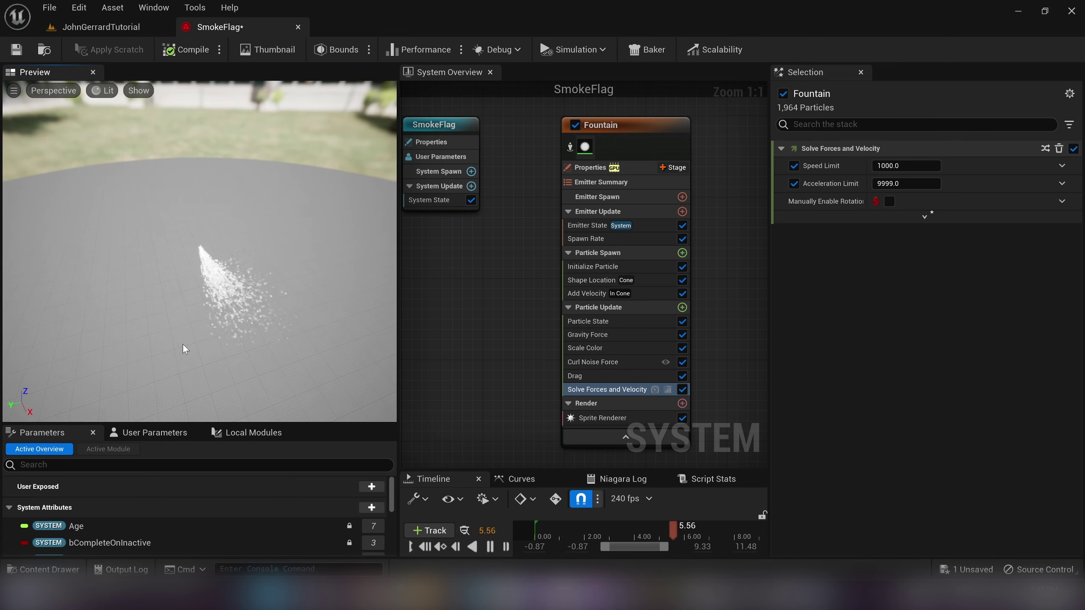
drag(184, 349, 189, 291)
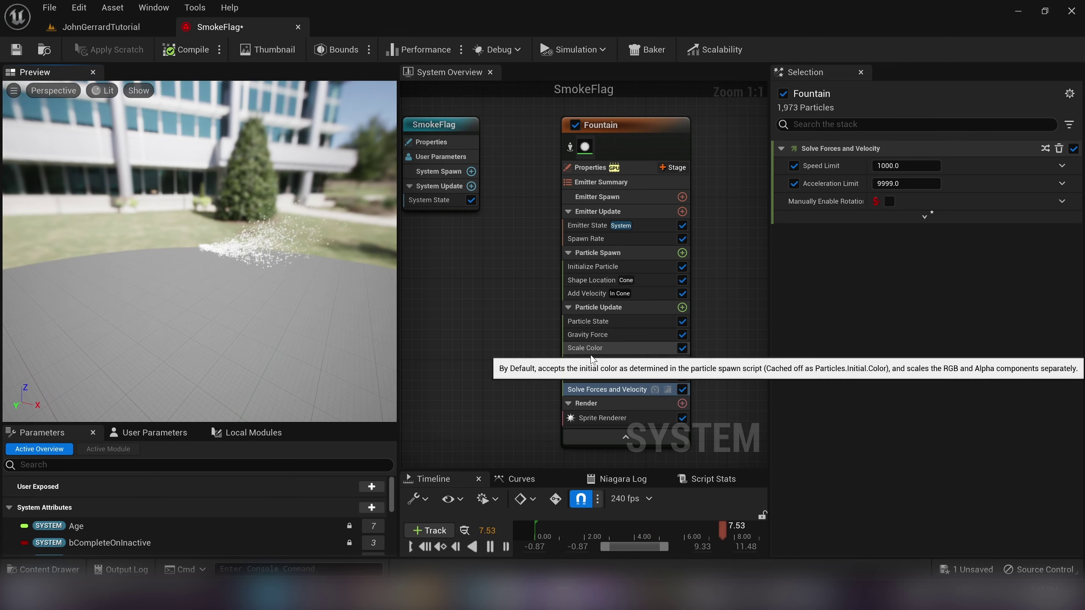
click(590, 353)
click(606, 334)
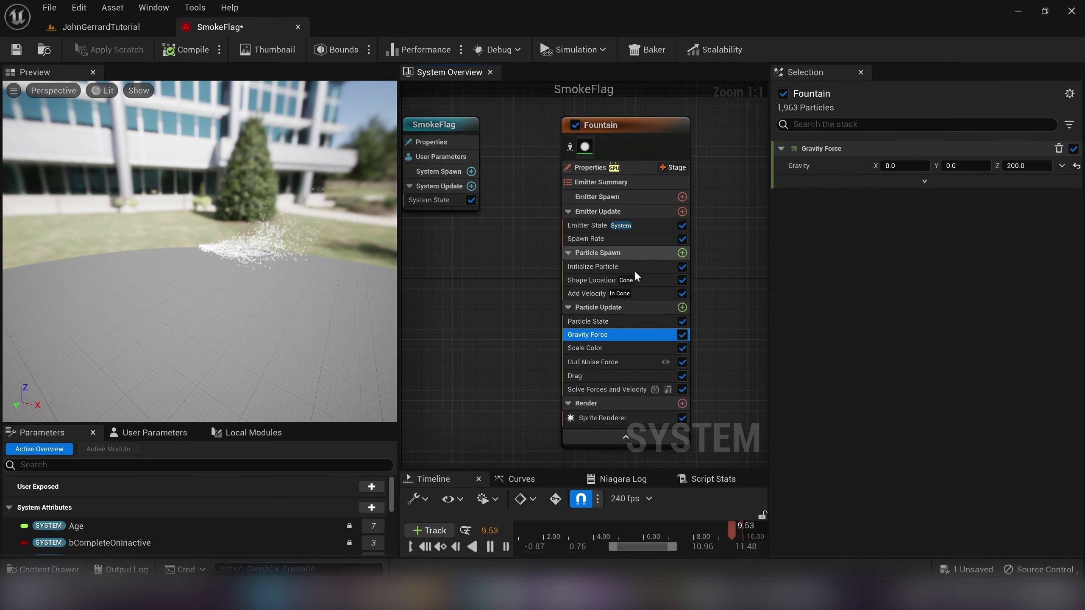
- Set the Add Velocity module's Velocity Speed range to a maximum of 500 and a minimum of 200, checking it in the preview
click(586, 294)
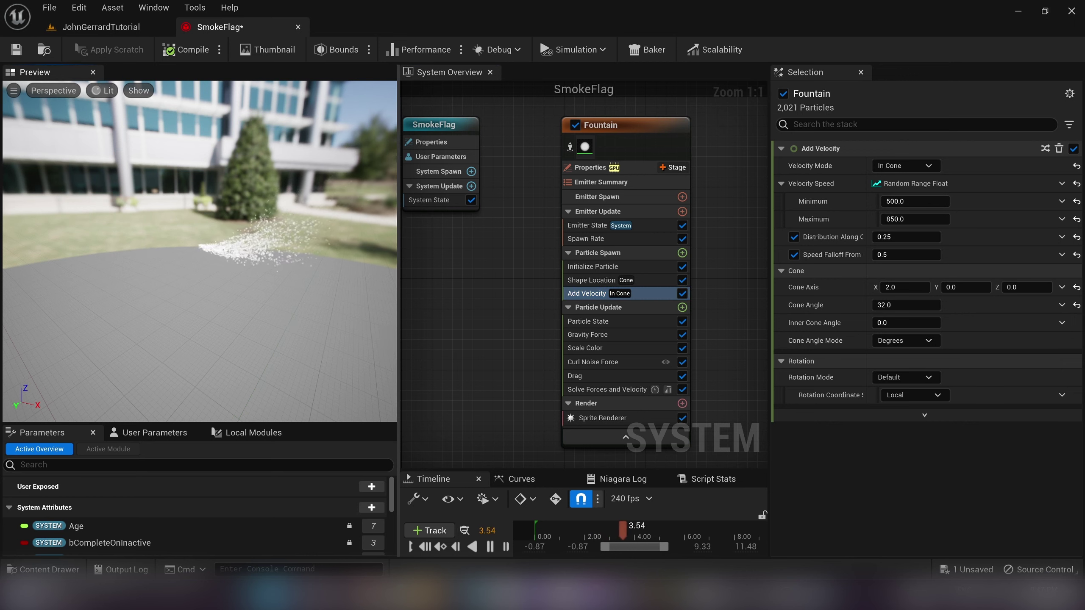
mouse_move(301, 306)
mouse_down()
mouse_move(321, 346)
mouse_move(301, 306)
mouse_up()
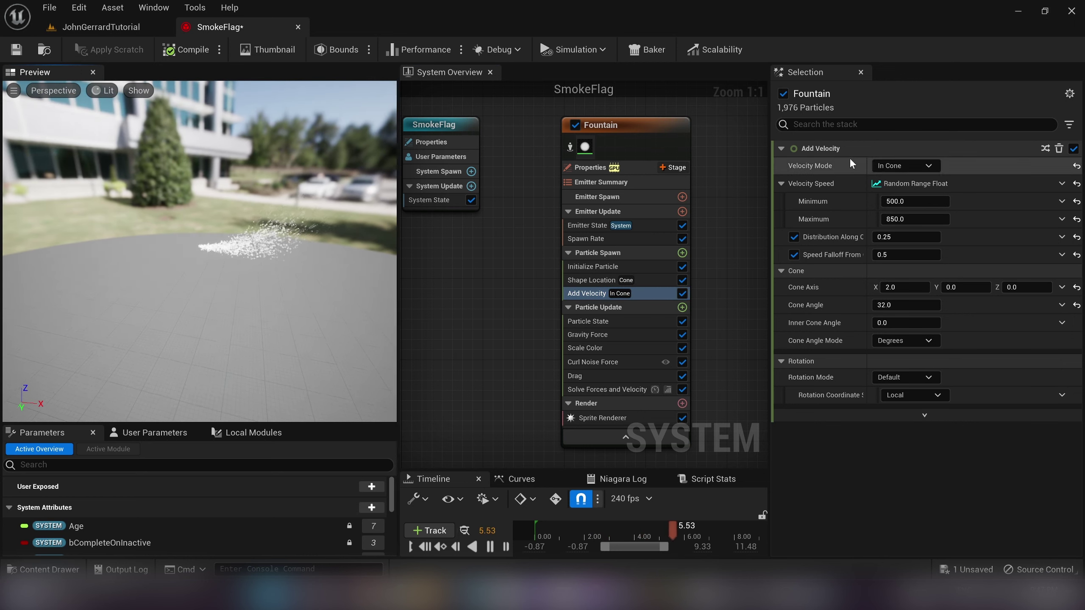
click(903, 219)
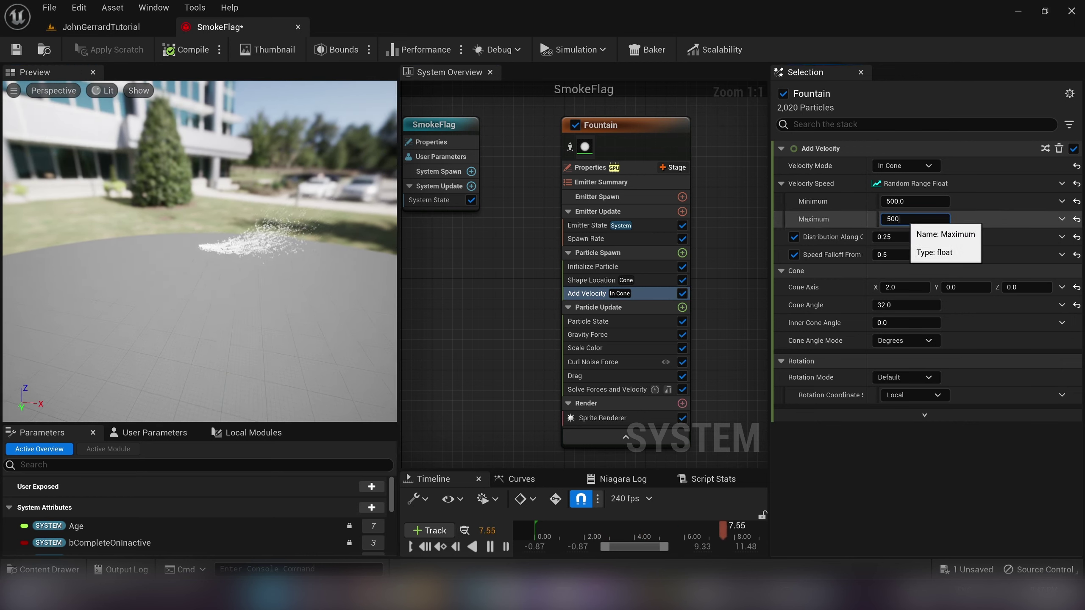
click(913, 201)
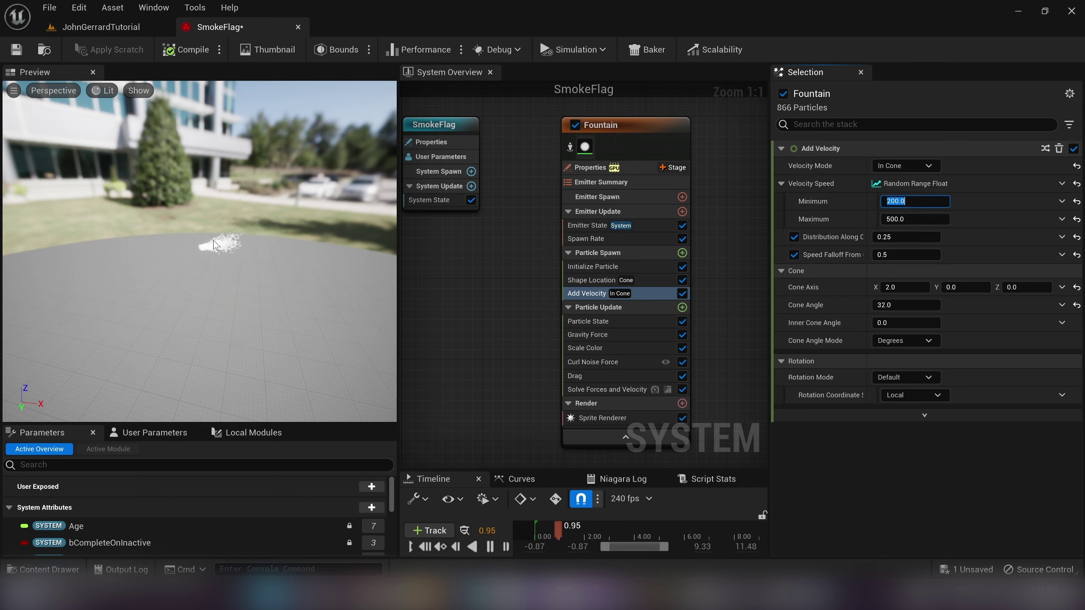
click(341, 220)
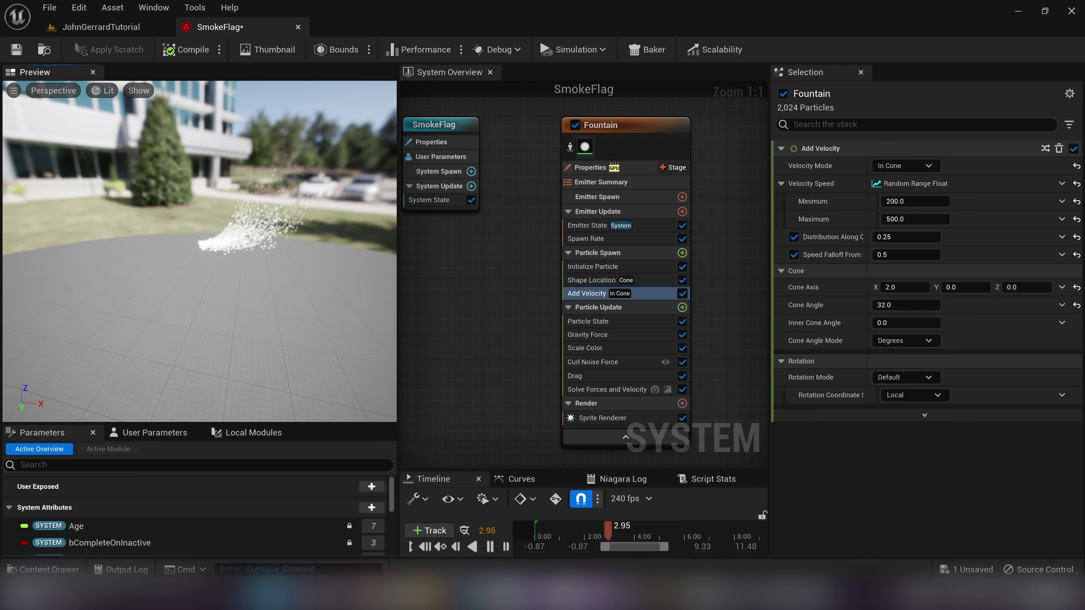
drag(342, 220, 316, 231)
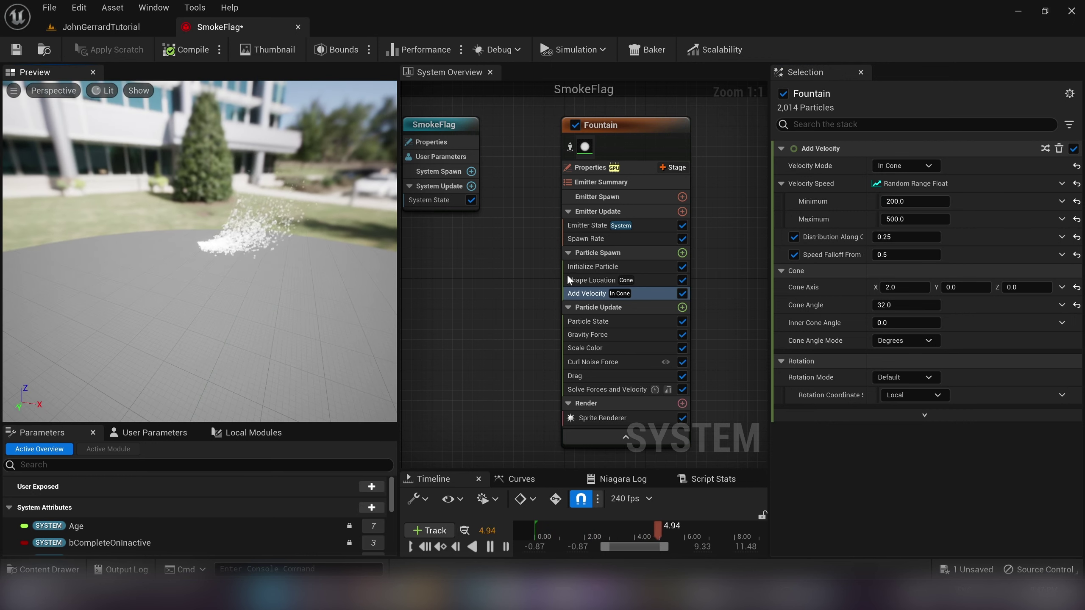
- Raise the Curl Noise Force's Noise Strength to about 2445, check the preview, and reduce it to about 990
click(610, 362)
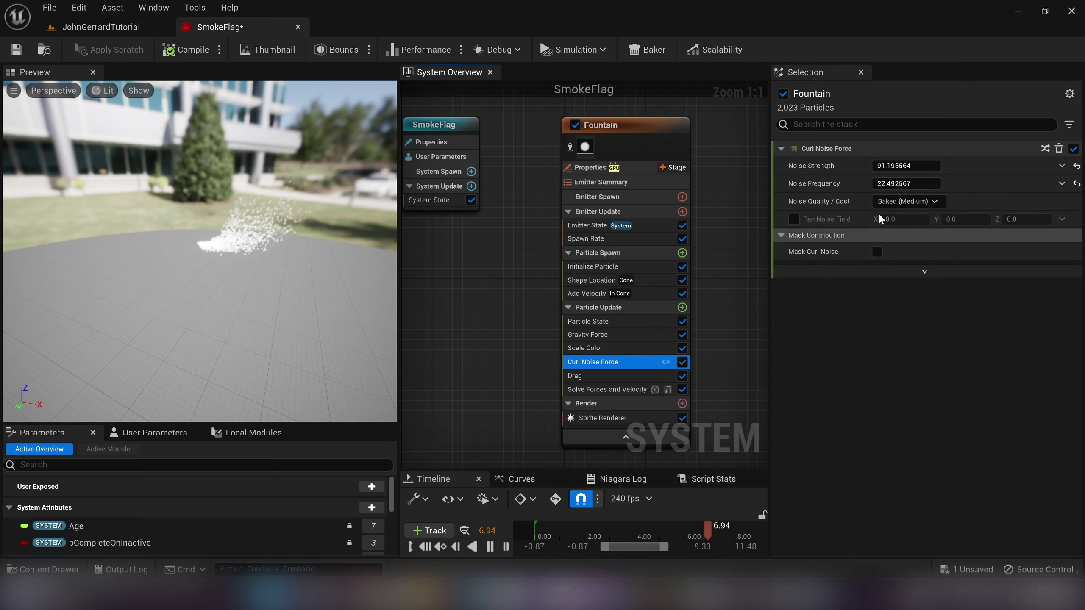
drag(890, 165, 910, 165)
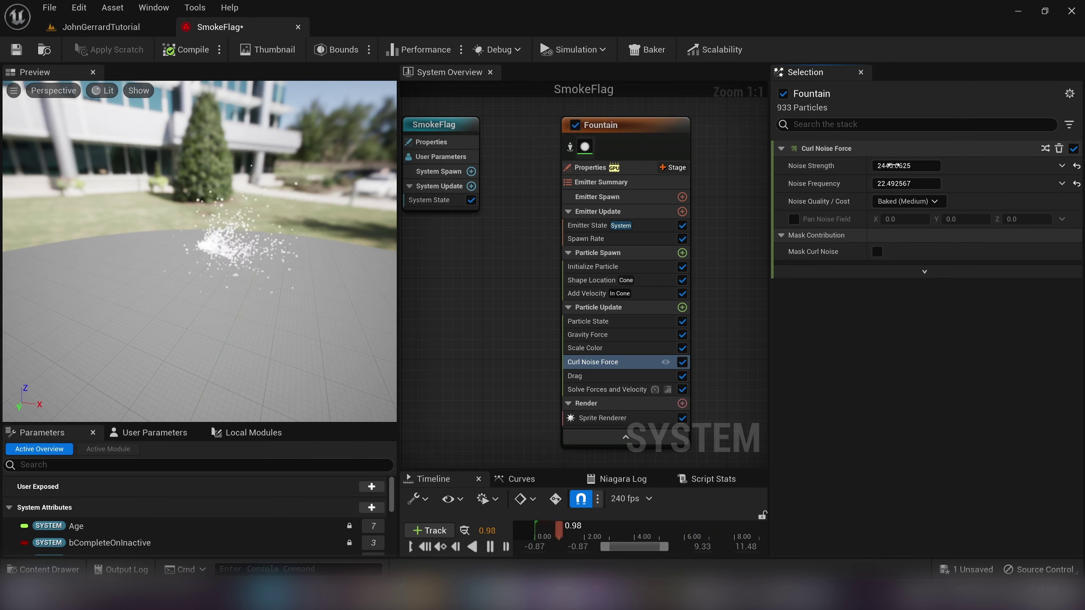
drag(286, 269, 314, 259)
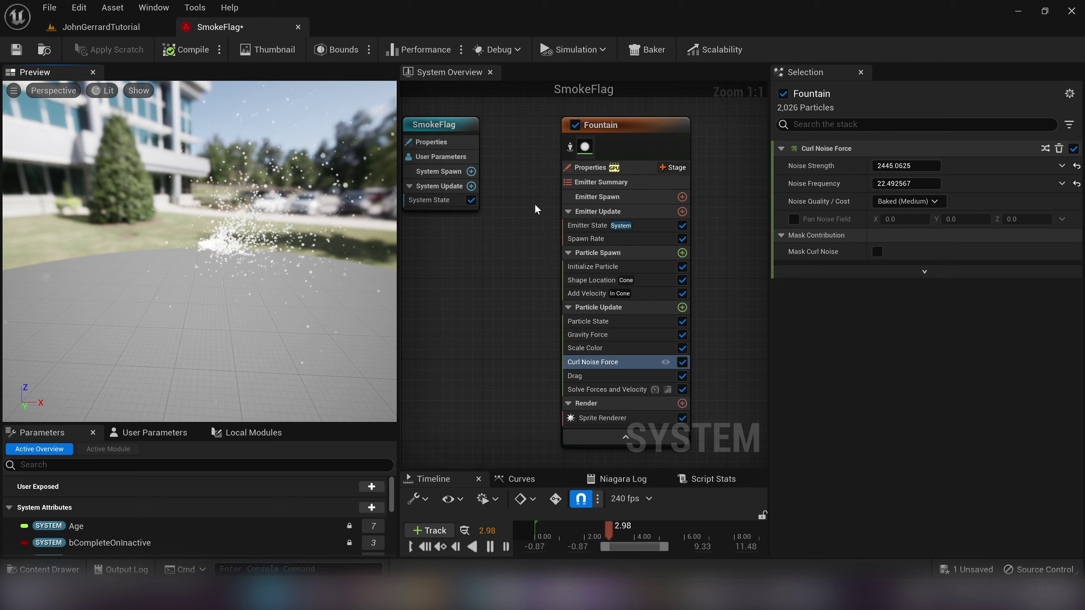
mouse_move(890, 165)
mouse_down()
mouse_move(871, 165)
mouse_move(901, 166)
mouse_move(878, 165)
mouse_up()
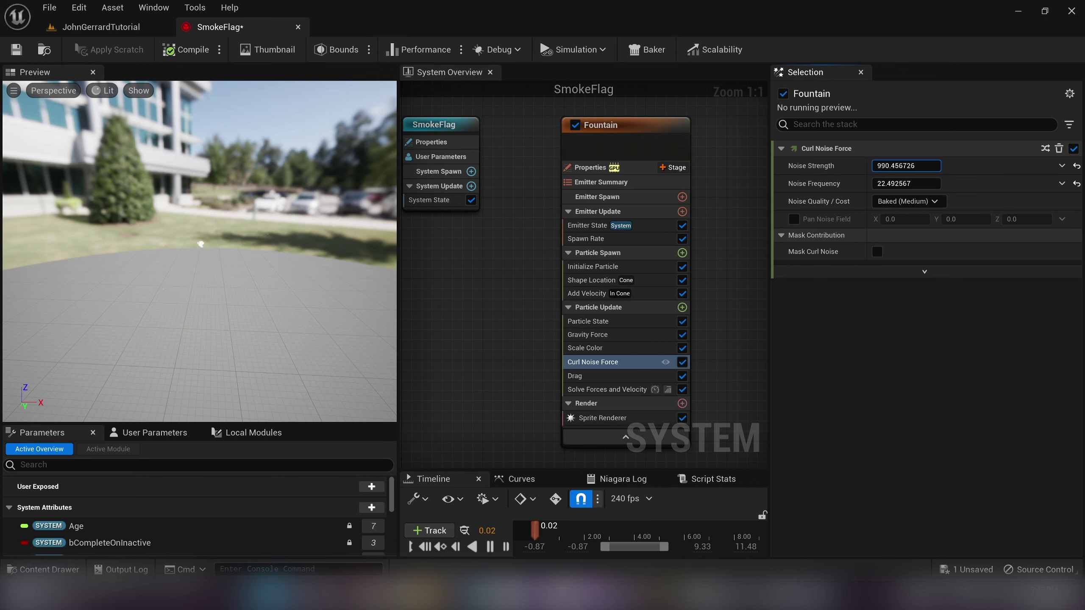
- Set the Add Velocity module's Velocity Speed to about 262.57 minimum and 765.29 maximum, and save the SmokeFlag system
click(591, 280)
click(593, 292)
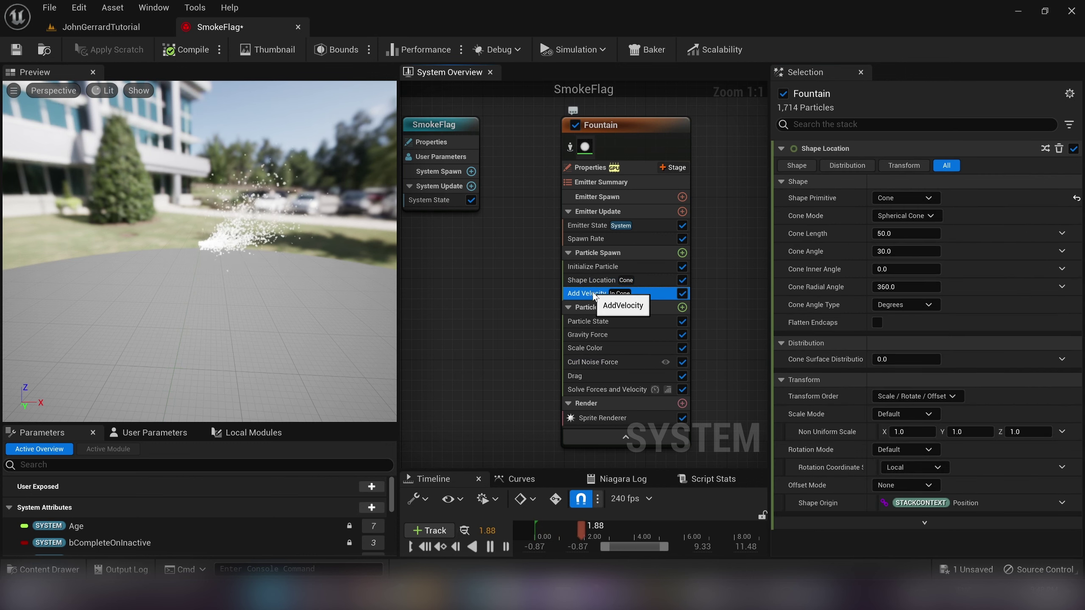
mouse_move(914, 219)
mouse_down()
mouse_move(926, 219)
mouse_move(908, 200)
mouse_up()
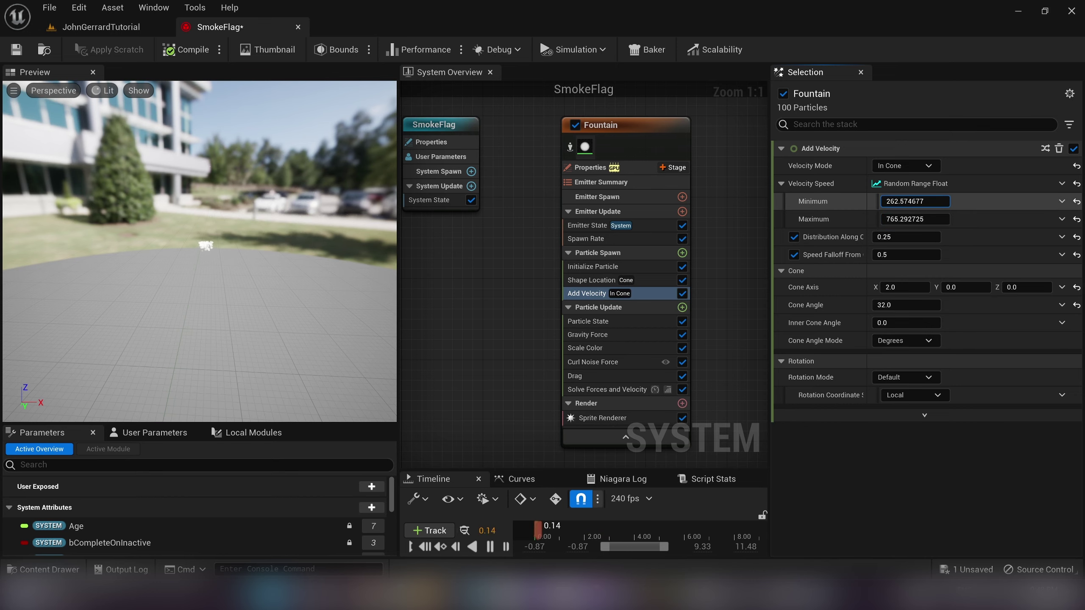
drag(294, 207, 210, 210)
drag(179, 320, 144, 296)
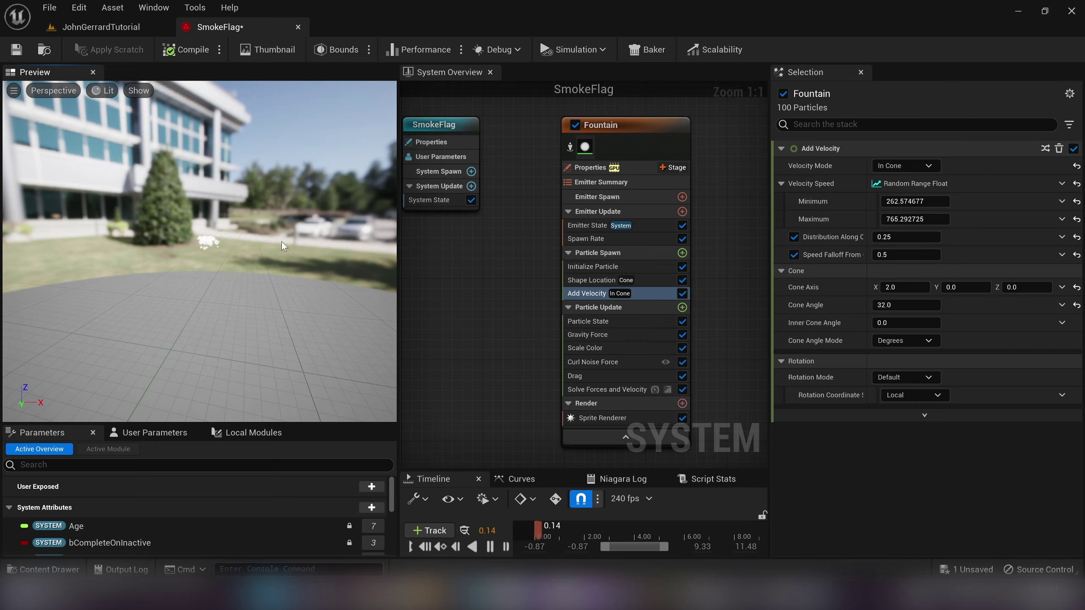
mouse_move(302, 259)
mouse_down()
mouse_move(376, 295)
mouse_move(368, 337)
mouse_move(306, 317)
mouse_move(303, 258)
mouse_up()
key(ctrl+s)
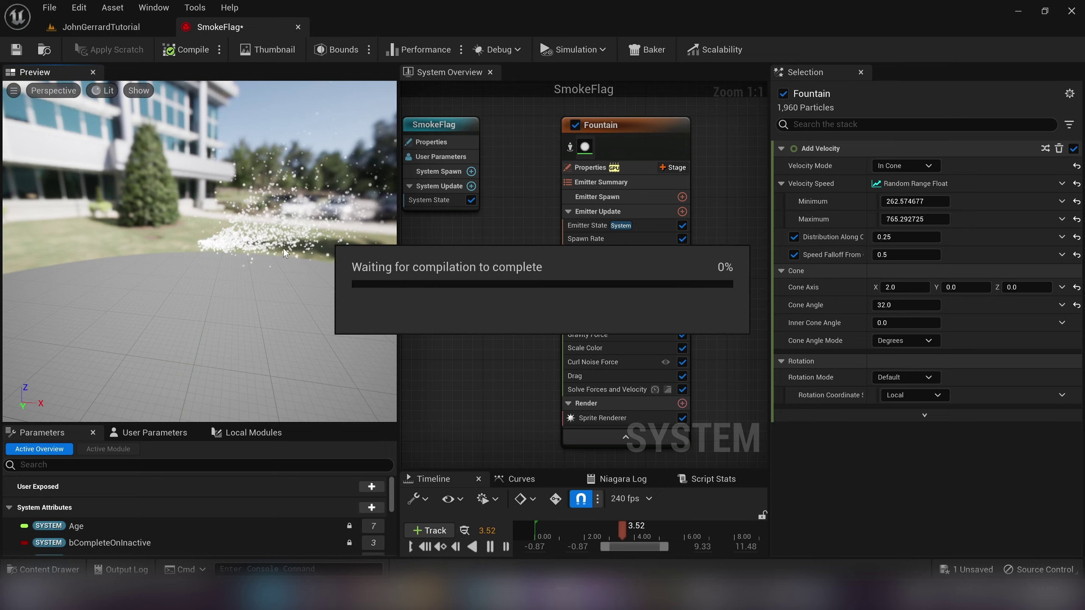
- Set the Initialize Particle color to pink with R 1.0, G 0.094863 and B 0.622106, and view the particles up close
scroll(612, 348, down, 5)
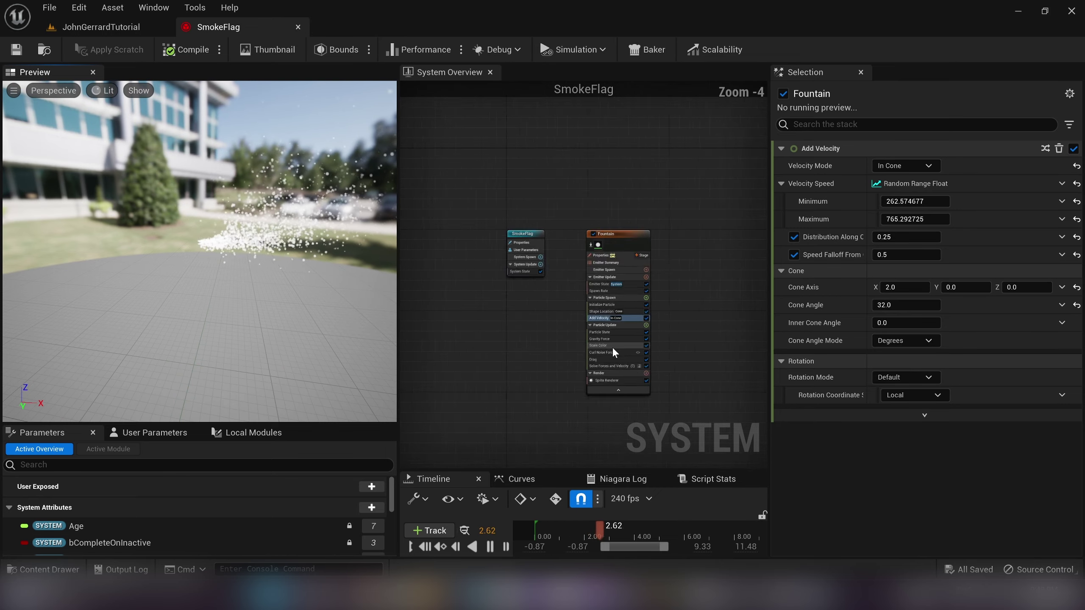
scroll(612, 348, up, 5)
click(606, 414)
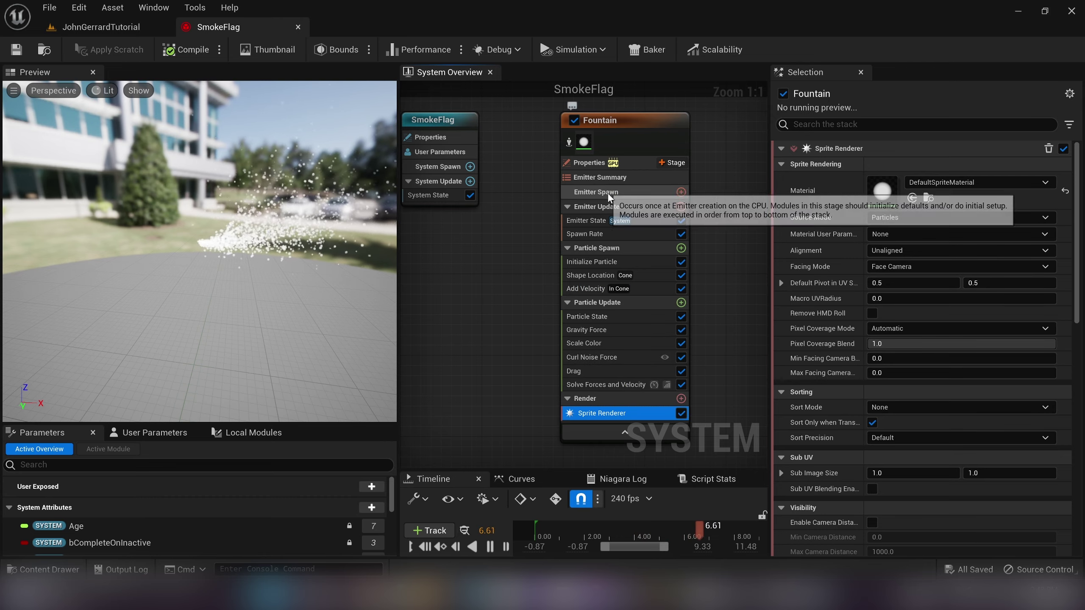
click(610, 264)
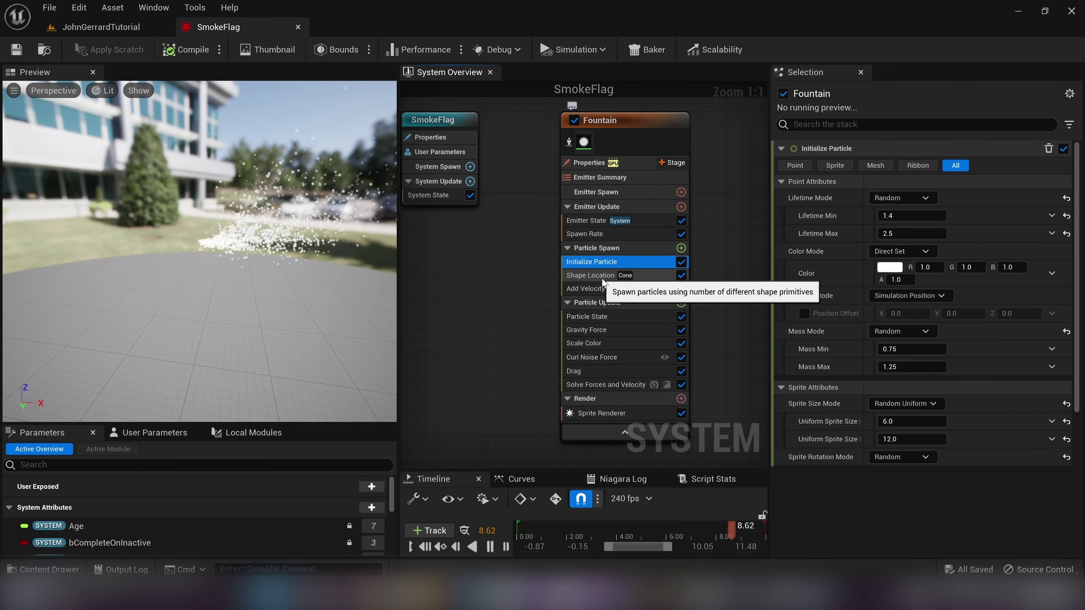
click(888, 267)
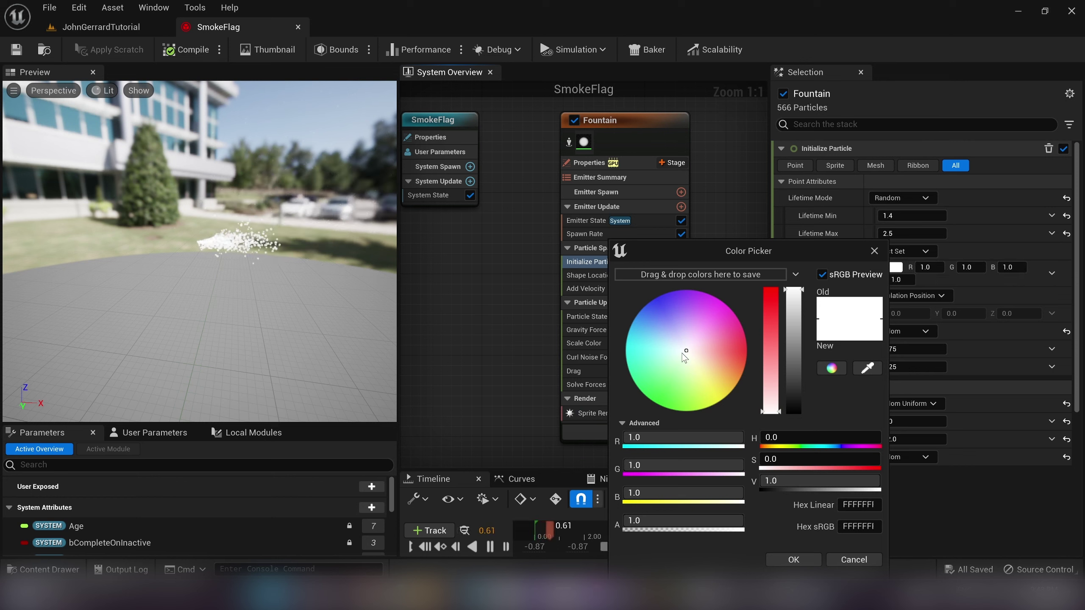
drag(685, 356, 732, 318)
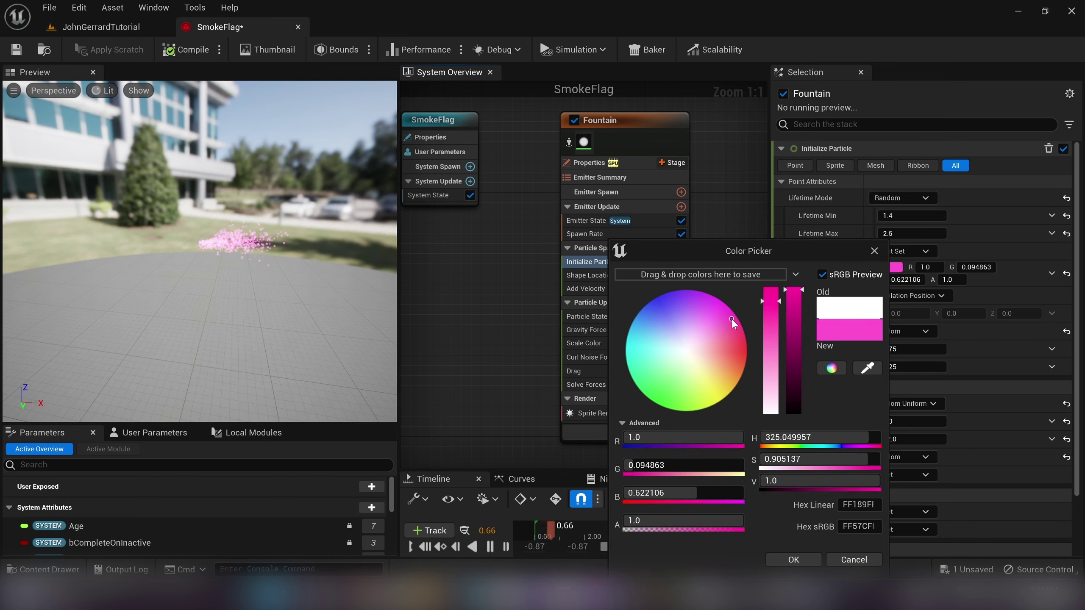
scroll(251, 233, up, 5)
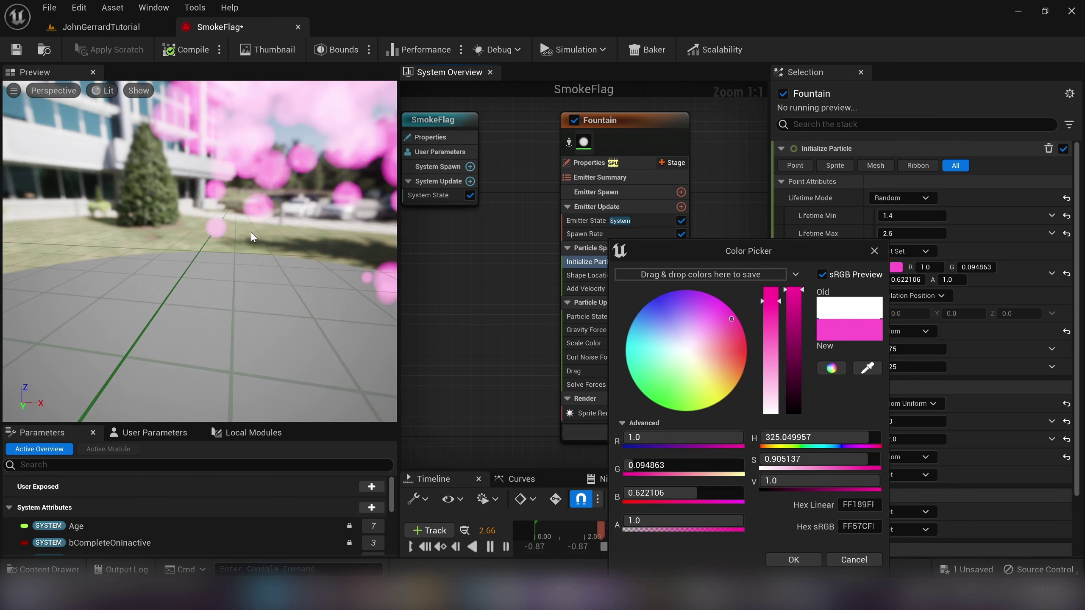
click(430, 299)
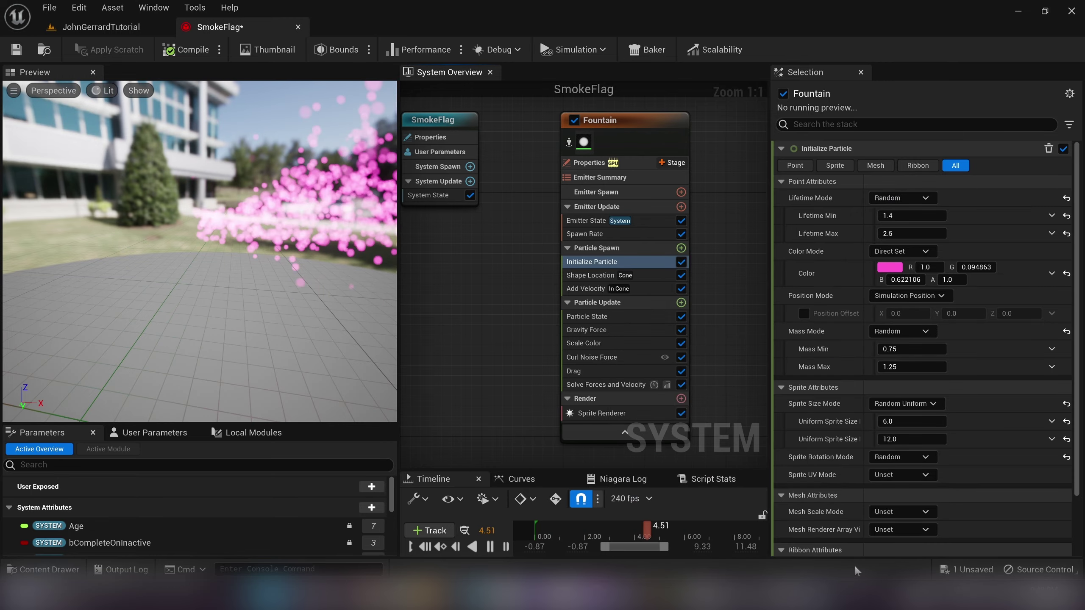
- Undo the pink particle color and assign the M_smoke_subUV material to the Fountain emitter's Sprite Renderer
key(ctrl+z)
scroll(620, 376, down, 1)
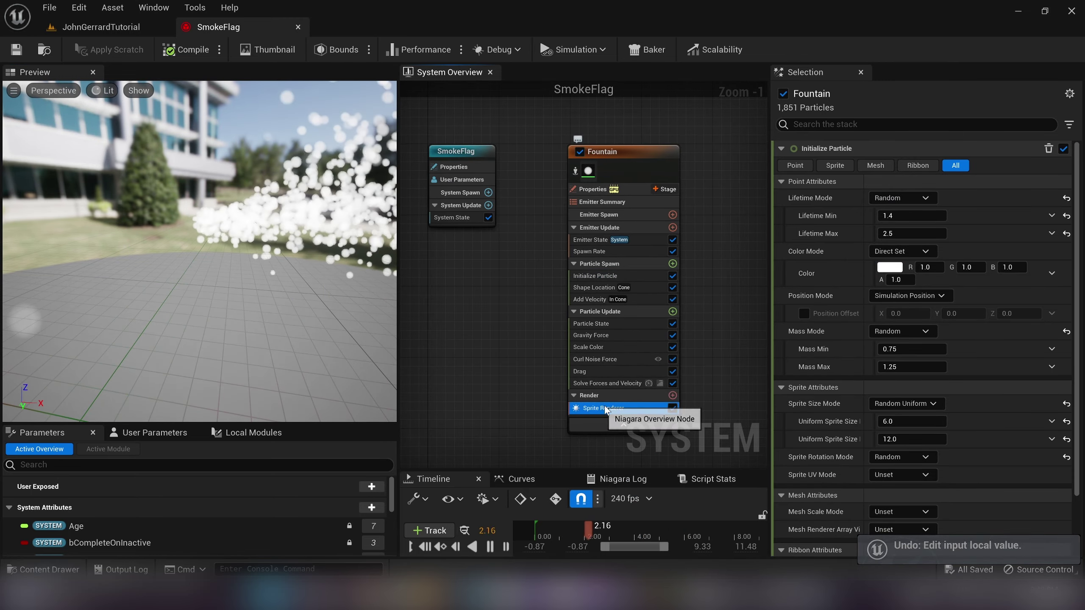
click(604, 407)
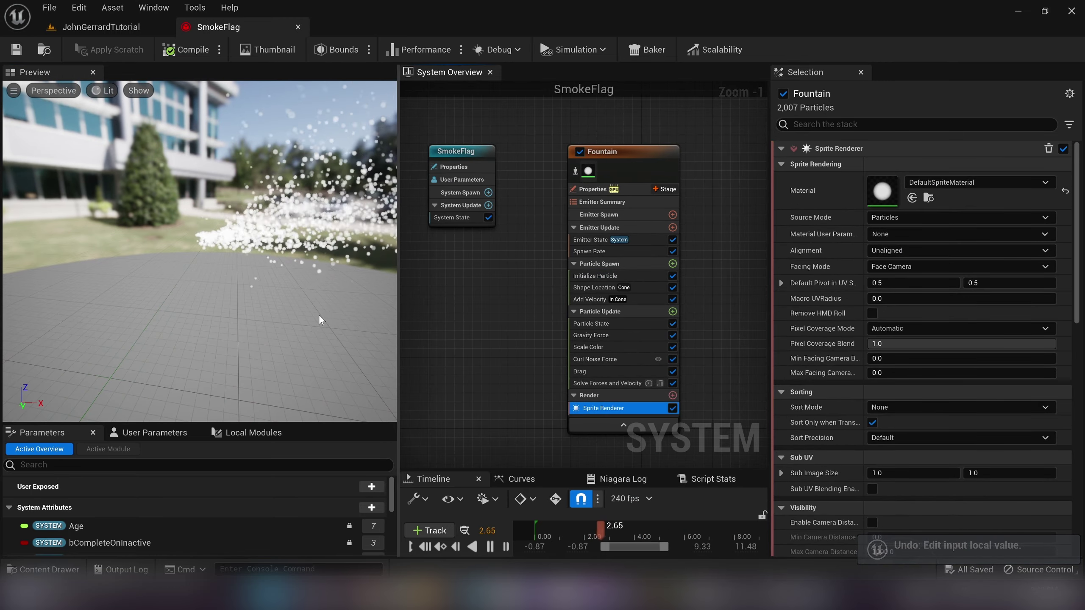
click(935, 183)
text(smoke)
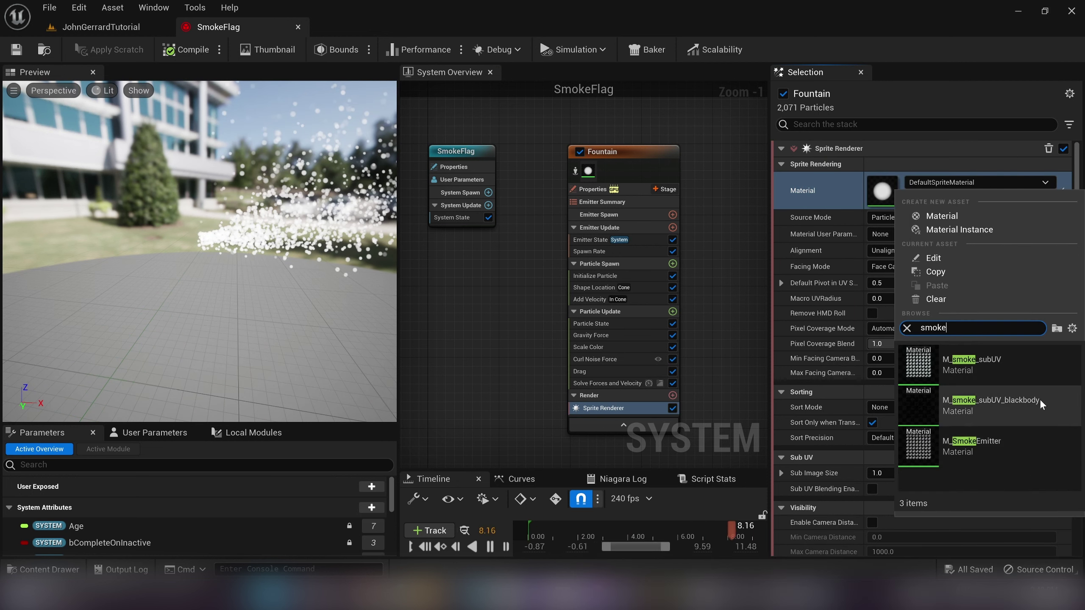
mouse_move(1016, 366)
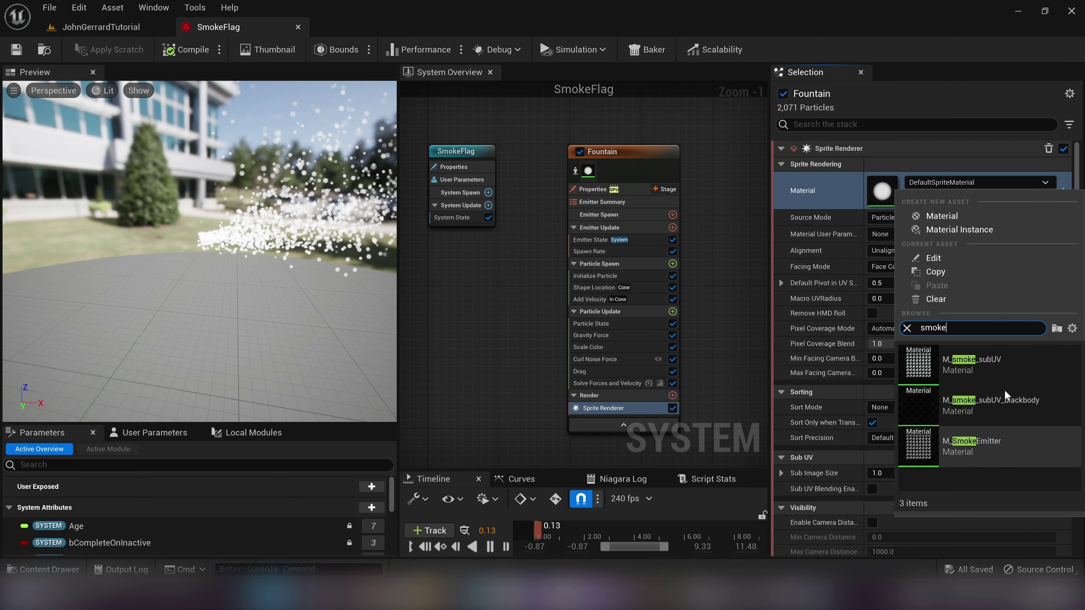
click(984, 356)
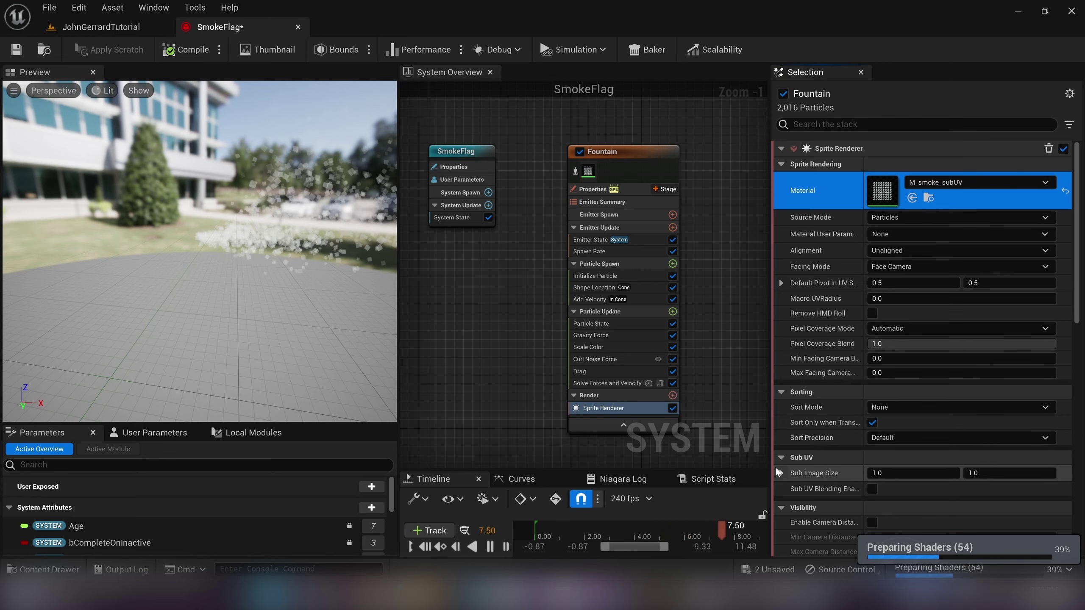
- Open the M_smoke_subUV material and examine its node graph, especially the Particle SubUV texture grid and its connections
double_click(881, 188)
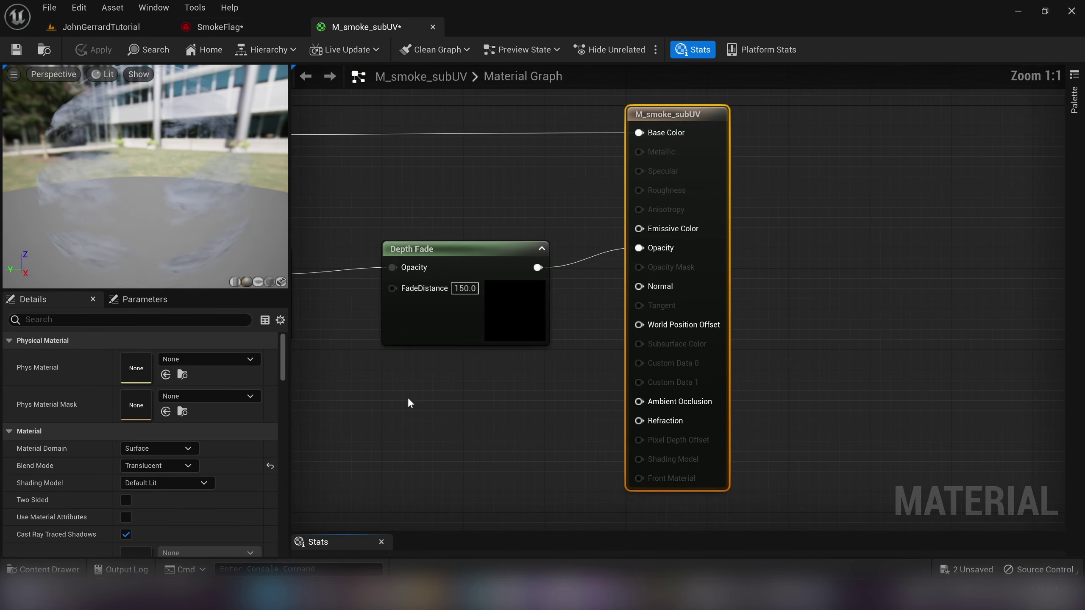
scroll(415, 408, down, 4)
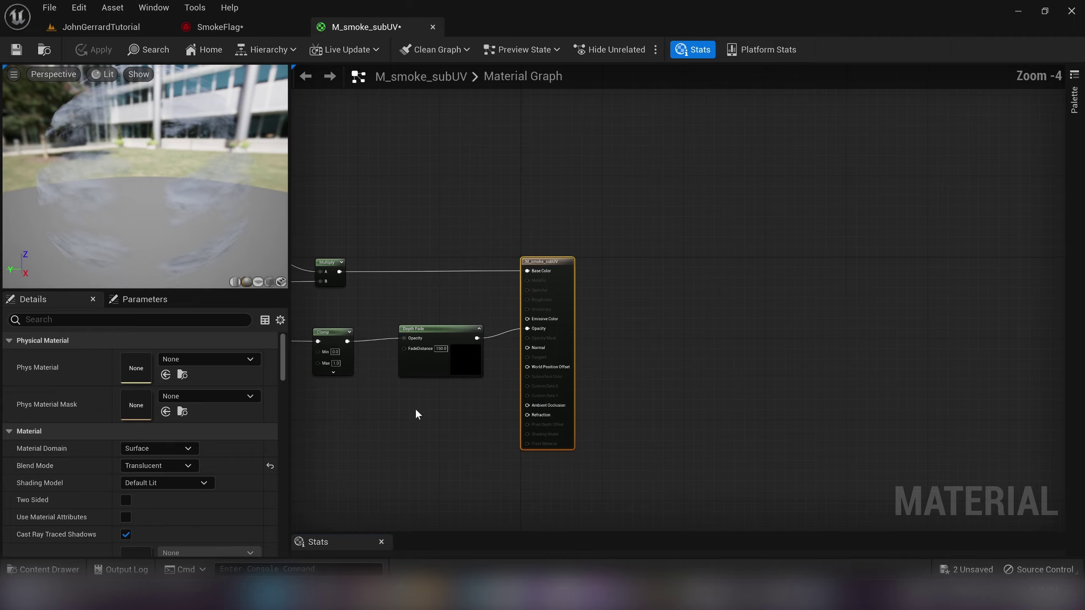
right_drag(416, 409, 709, 364)
scroll(425, 370, up, 4)
right_drag(547, 280, 606, 367)
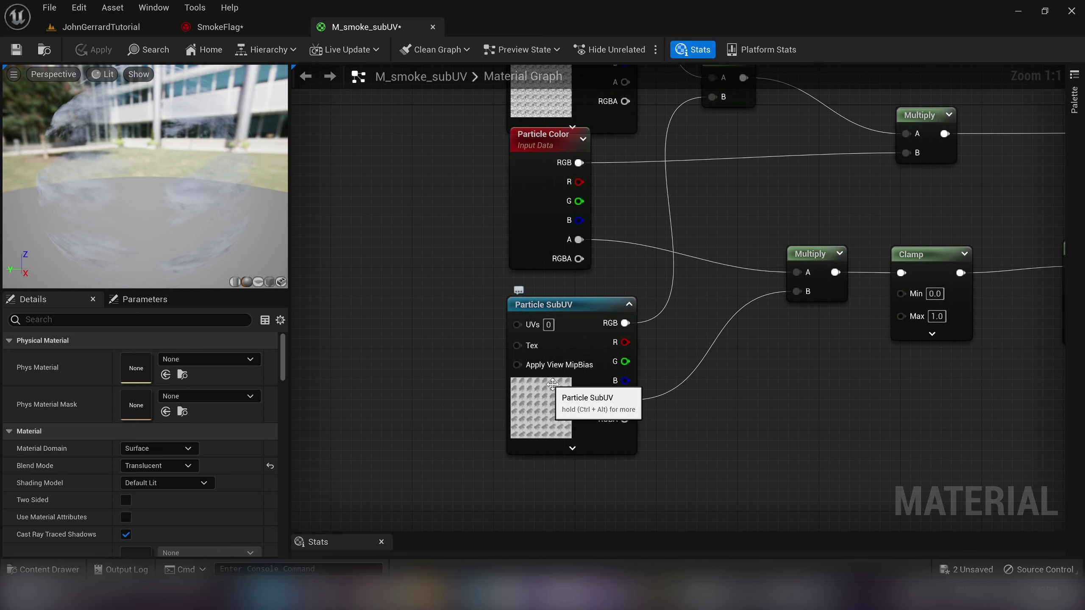
right_drag(768, 370, 770, 474)
scroll(769, 473, down, 2)
scroll(769, 473, up, 2)
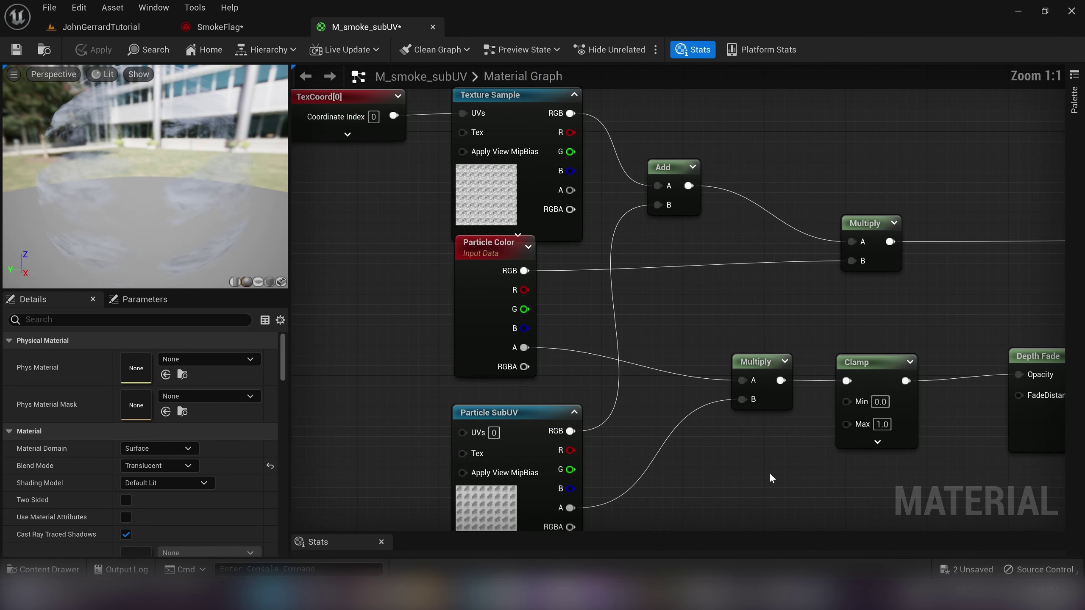
- Set the Sprite Renderer's Sub Image Size to 8 by 8 in SmokeFlag and check the sprites in the preview
click(220, 29)
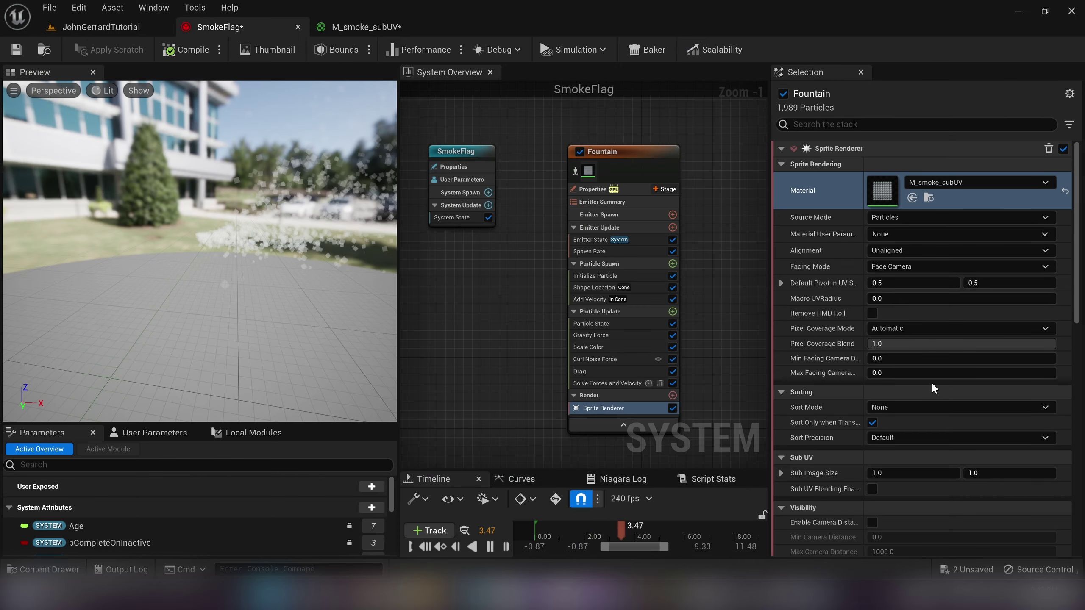
click(906, 471)
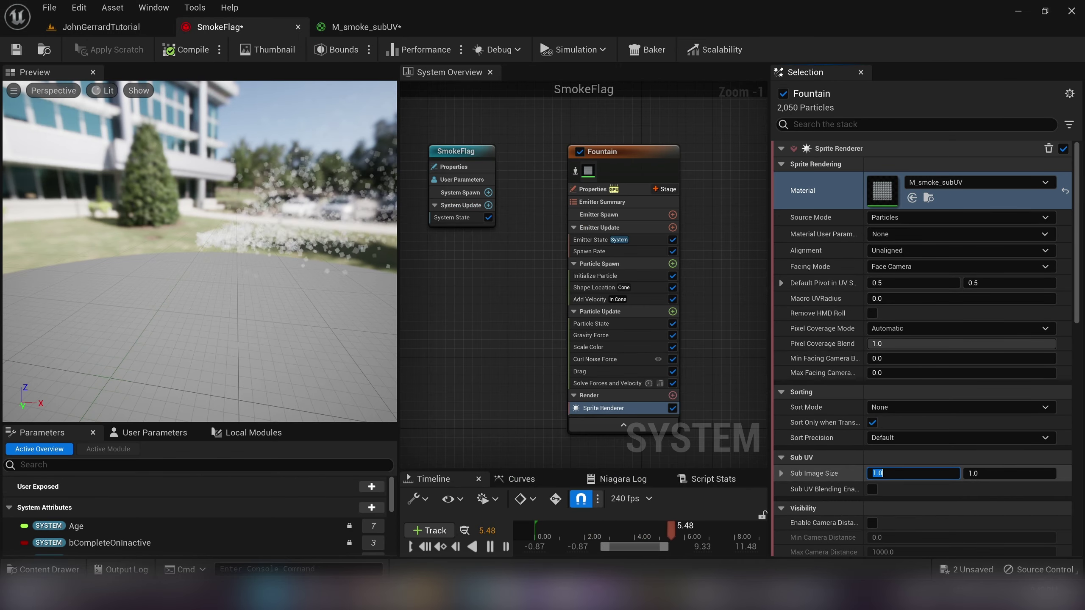
text(8)
key(Tab)
text(8)
key(Return)
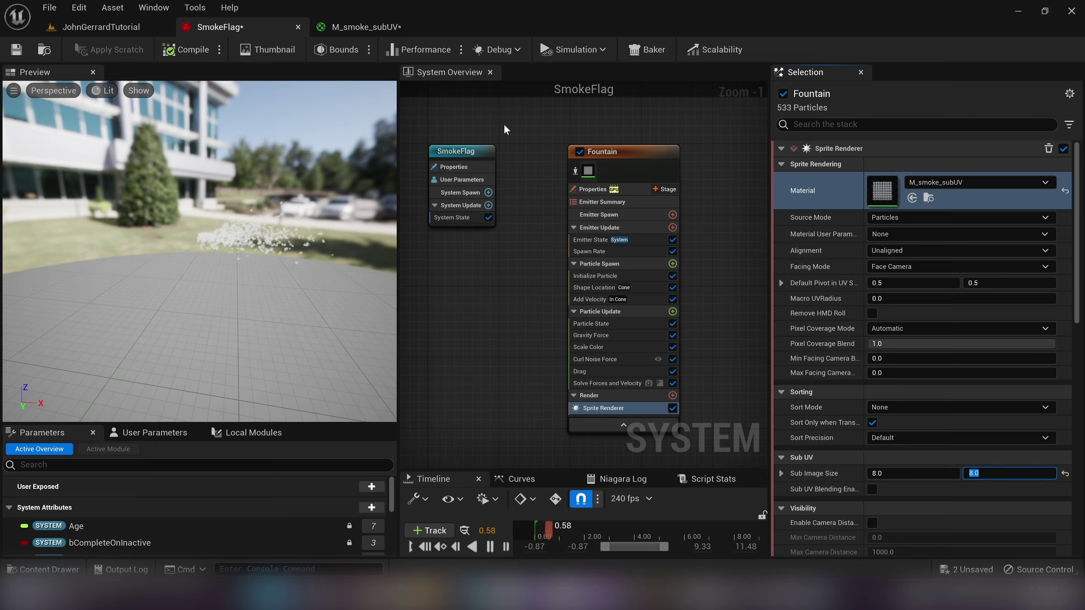
drag(298, 199, 234, 236)
scroll(235, 236, down, 5)
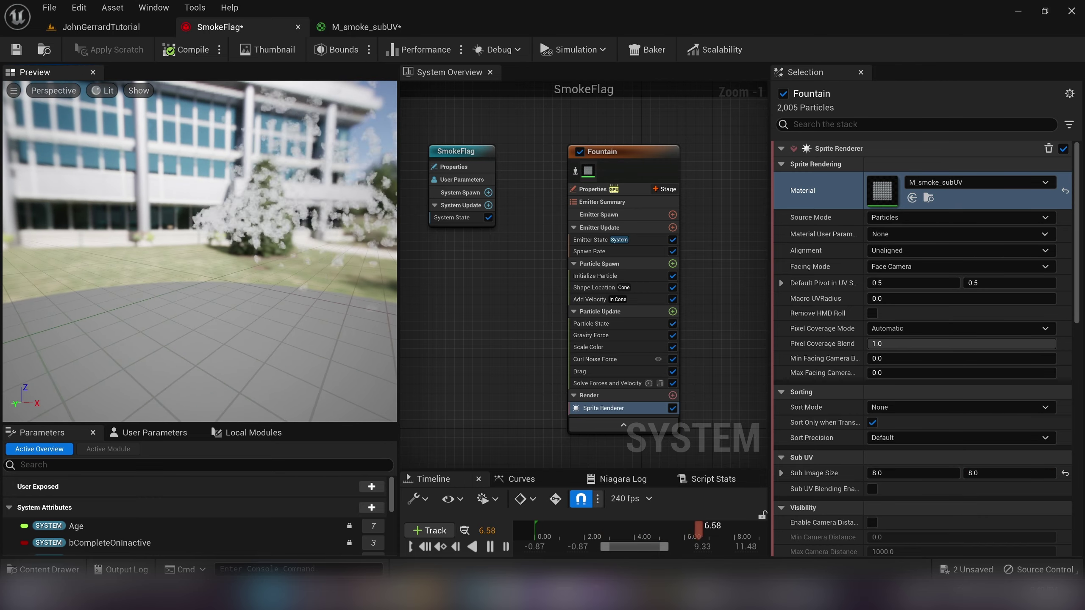
- Set Initialize Particle's Uniform Sprite Size to about 19.48 minimum and 106.75 maximum, and view the resulting smoke
click(590, 252)
click(595, 276)
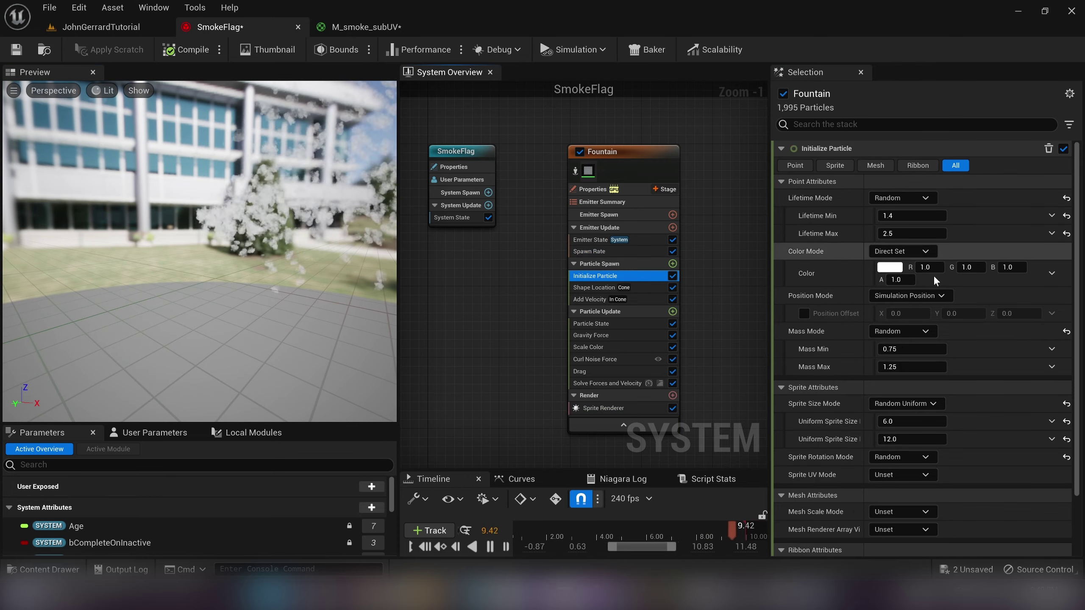
scroll(853, 319, down, 2)
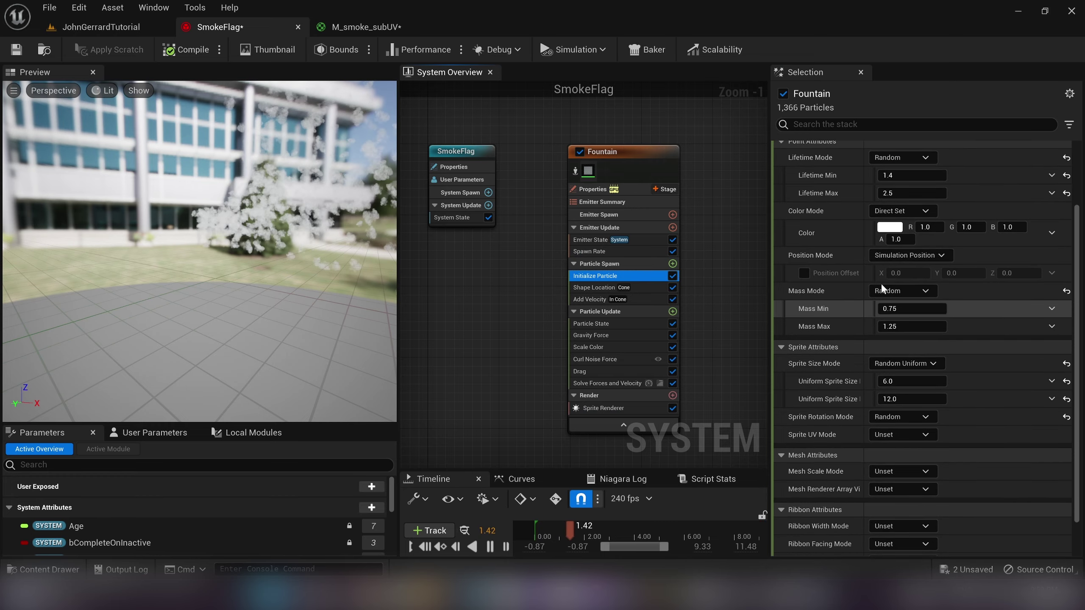
scroll(980, 351, down, 1)
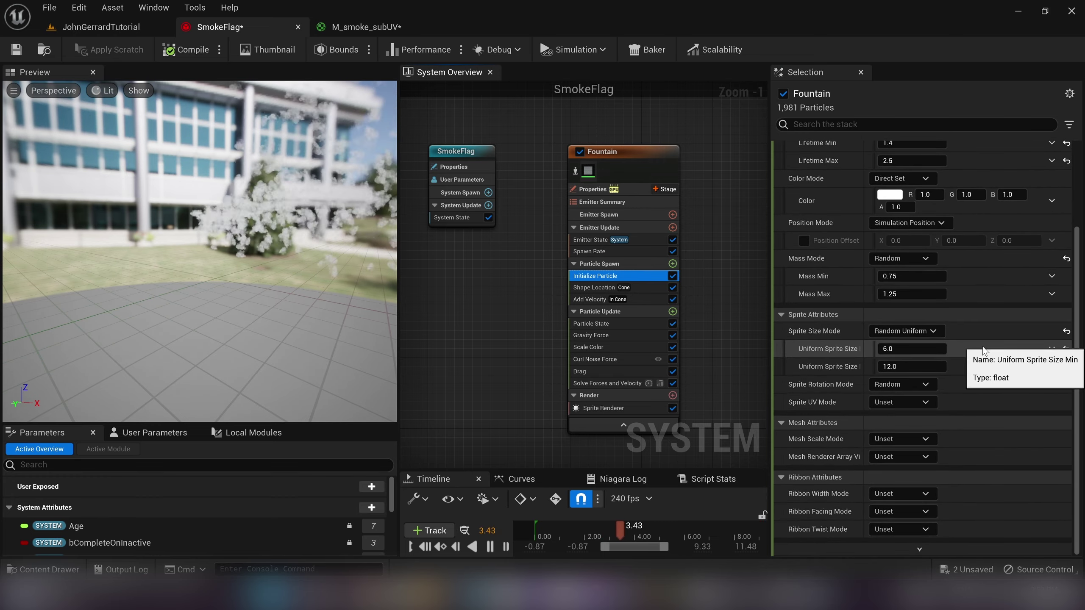
drag(918, 349, 973, 366)
scroll(269, 293, down, 5)
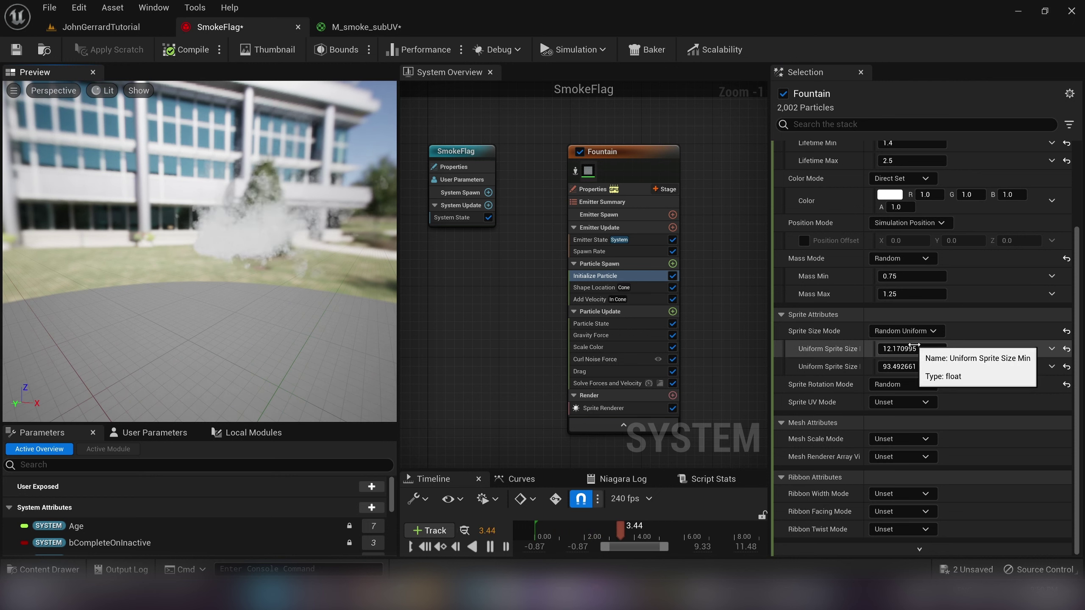
drag(894, 349, 913, 349)
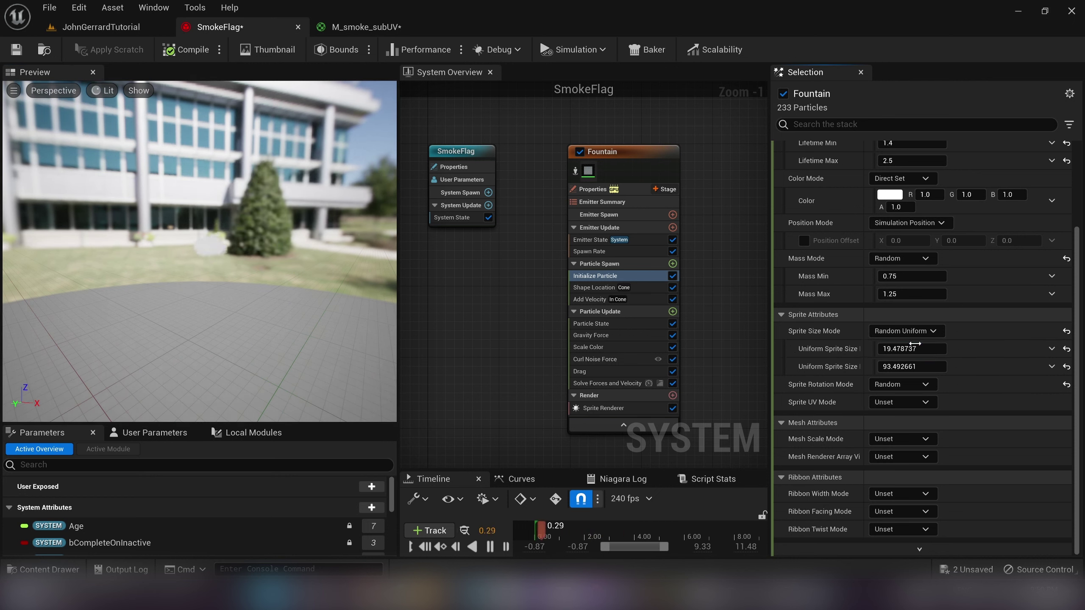
drag(914, 366, 919, 366)
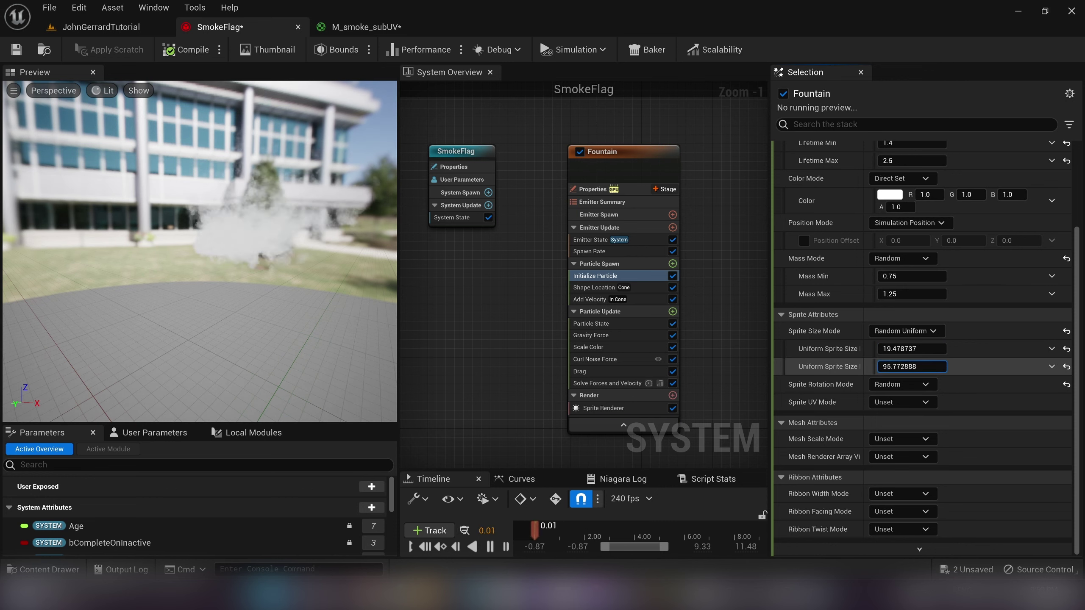
drag(208, 294, 276, 284)
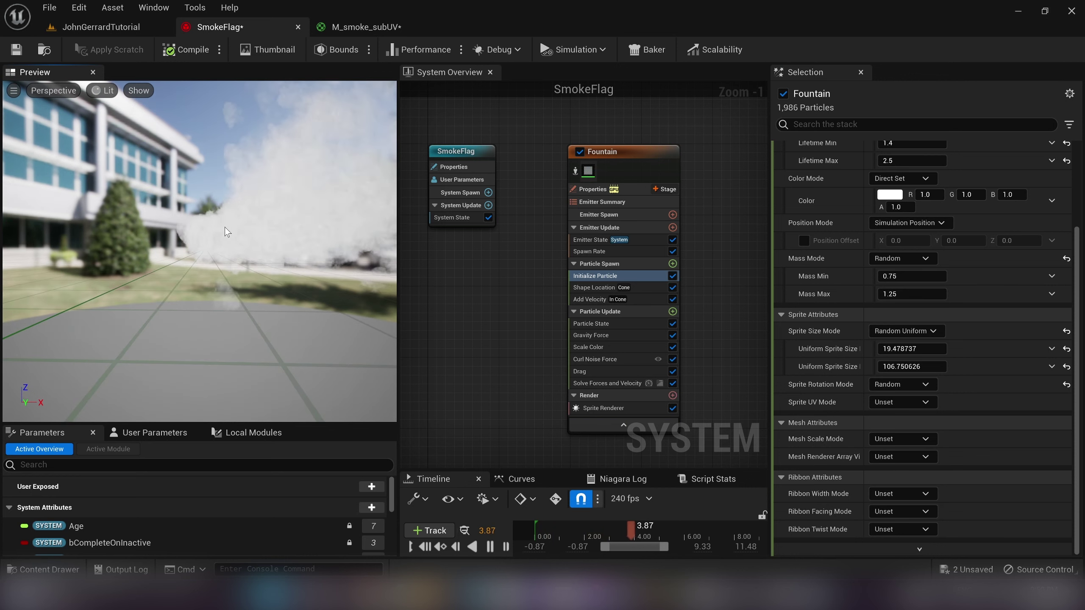
- Set the Initialize Particle color to black, with R, G and B at 0.0 and A at 1.0
click(889, 196)
drag(749, 283, 718, 294)
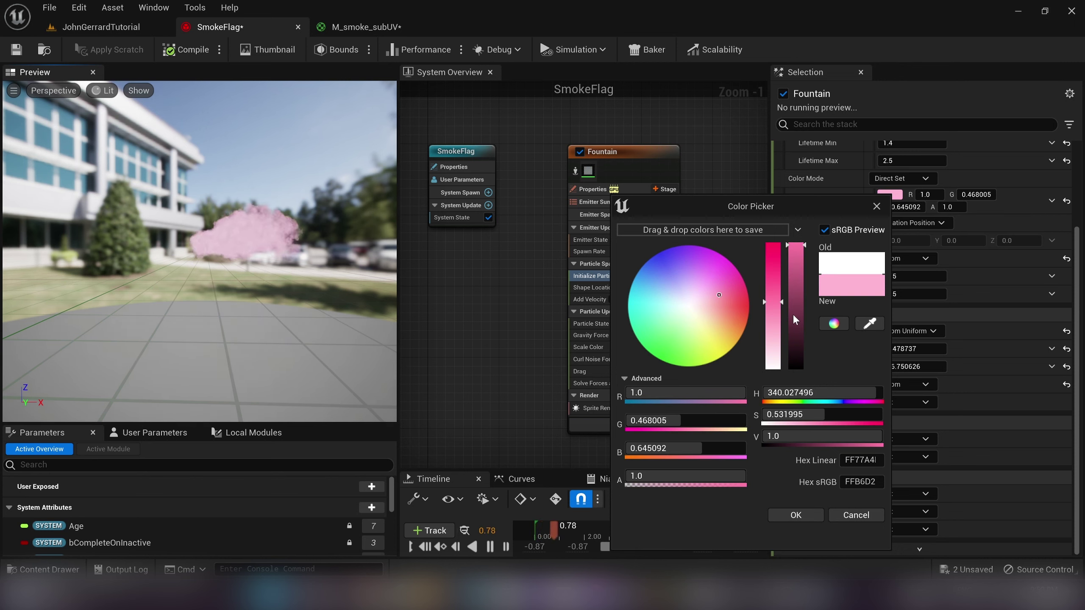
click(741, 300)
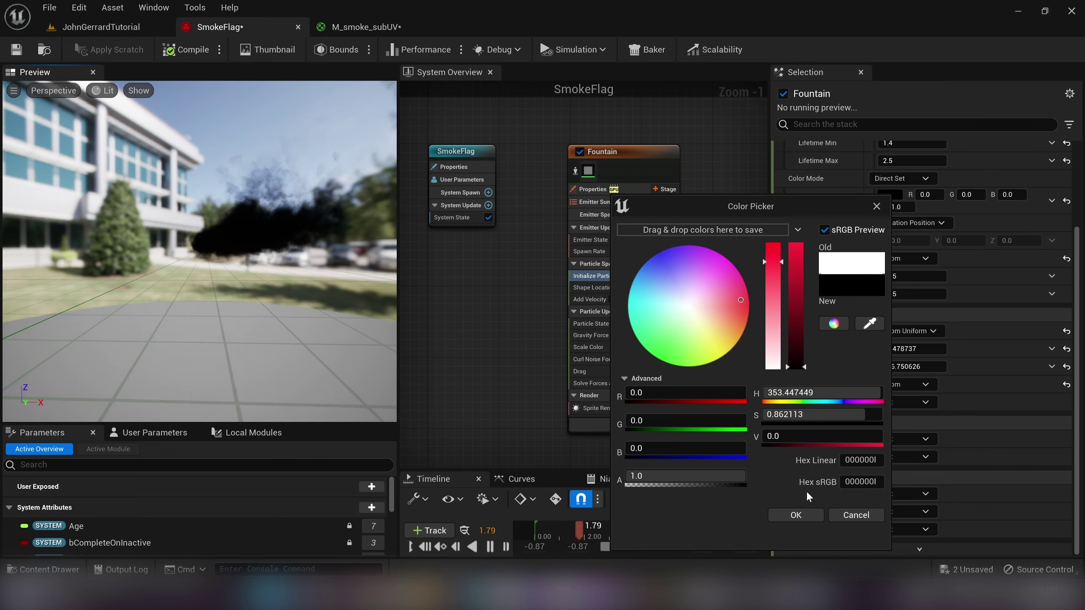
click(796, 515)
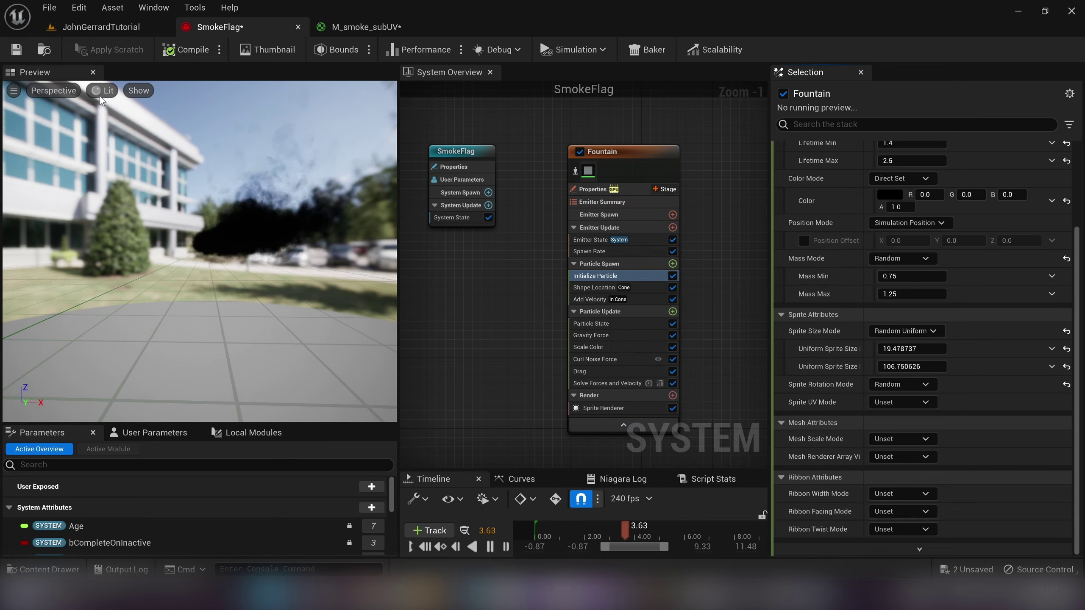
- Place the SmokeFlag system in the JohnGerrardTutorial level, on the ground near the lake shore
click(80, 29)
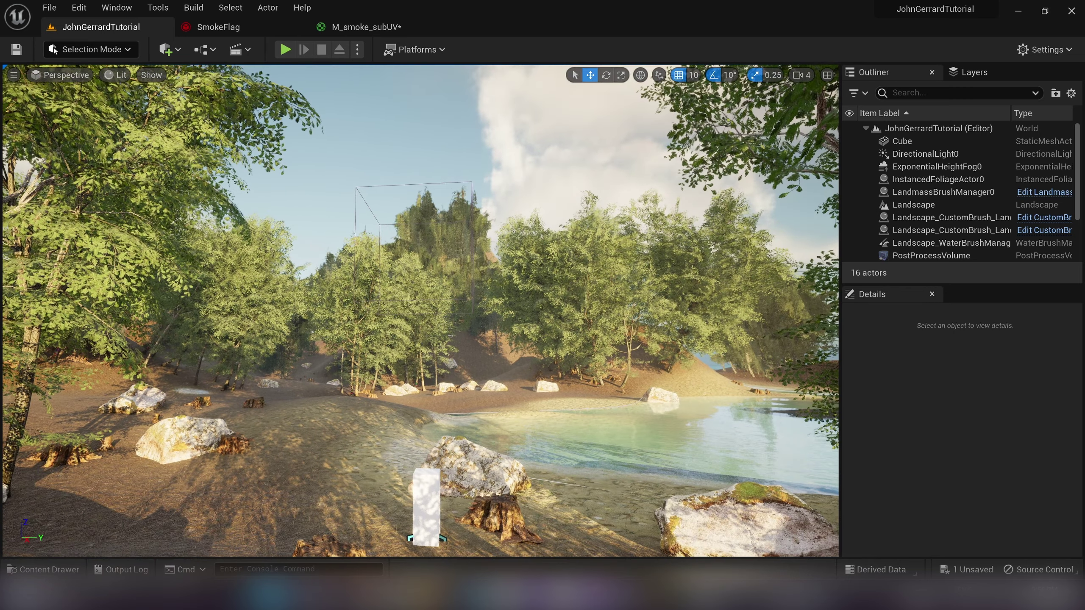
key(ctrl+space)
drag(546, 256, 417, 397)
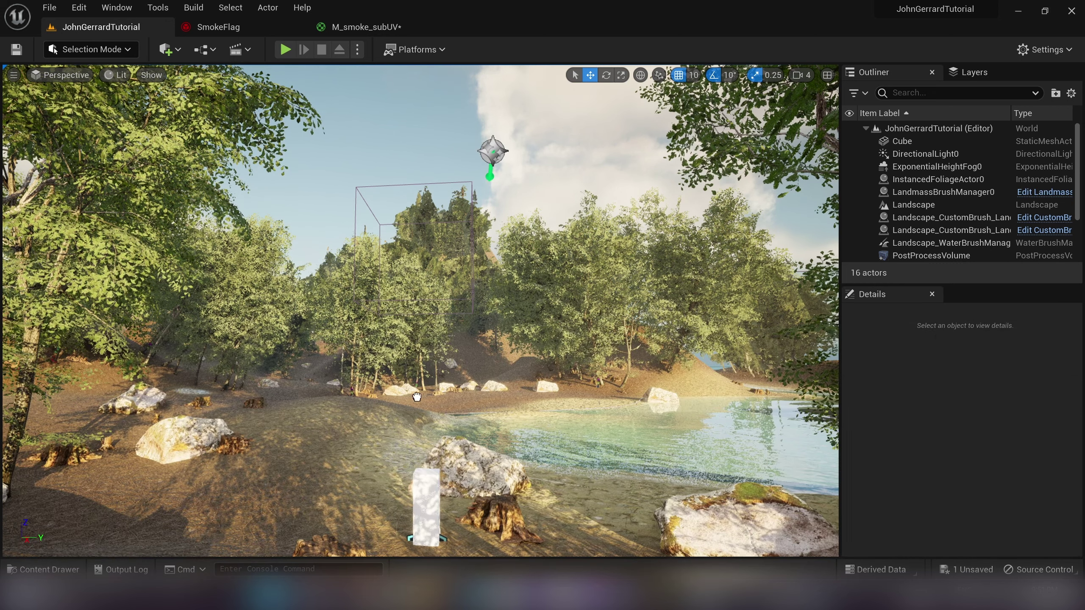
drag(359, 423, 359, 422)
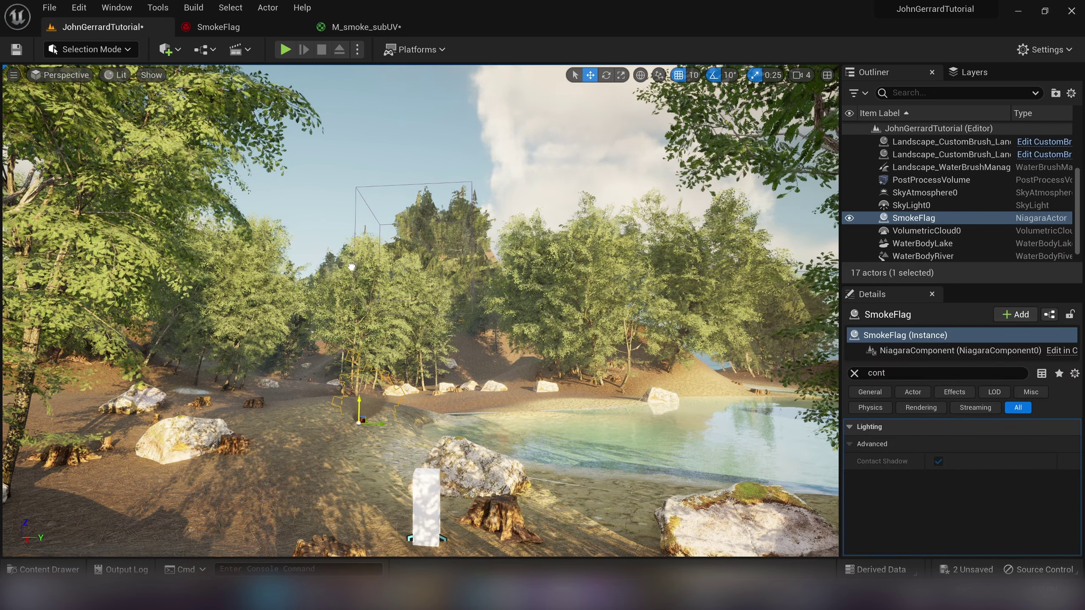
- Inspect the placed SmokeFlag actor up close, then raise it above the sand and shift it back from the smoke's direction
key(w)
right_drag(360, 255, 329, 264)
key(f)
key(s)
key(d)
key(s)
key(s)
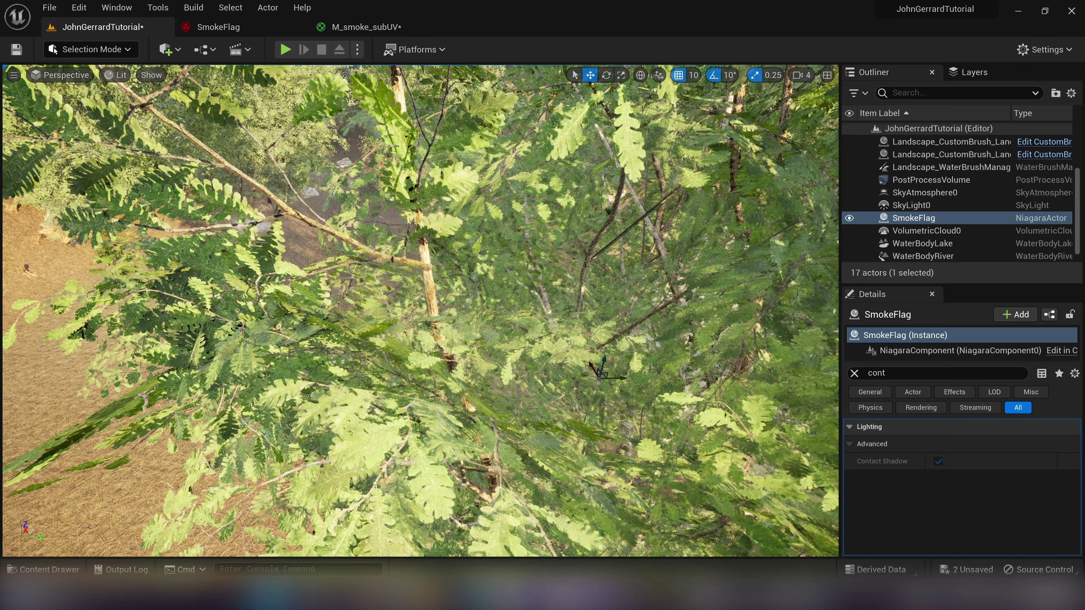
key(f)
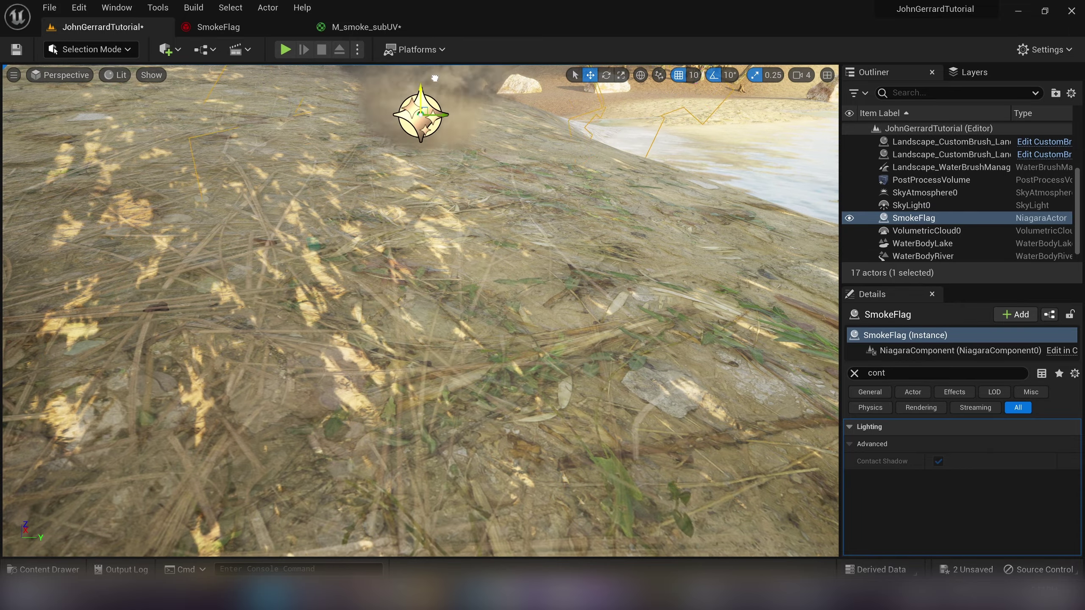
right_drag(511, 223, 341, 167)
key(s)
key(w)
key(w)
right_drag(456, 274, 450, 272)
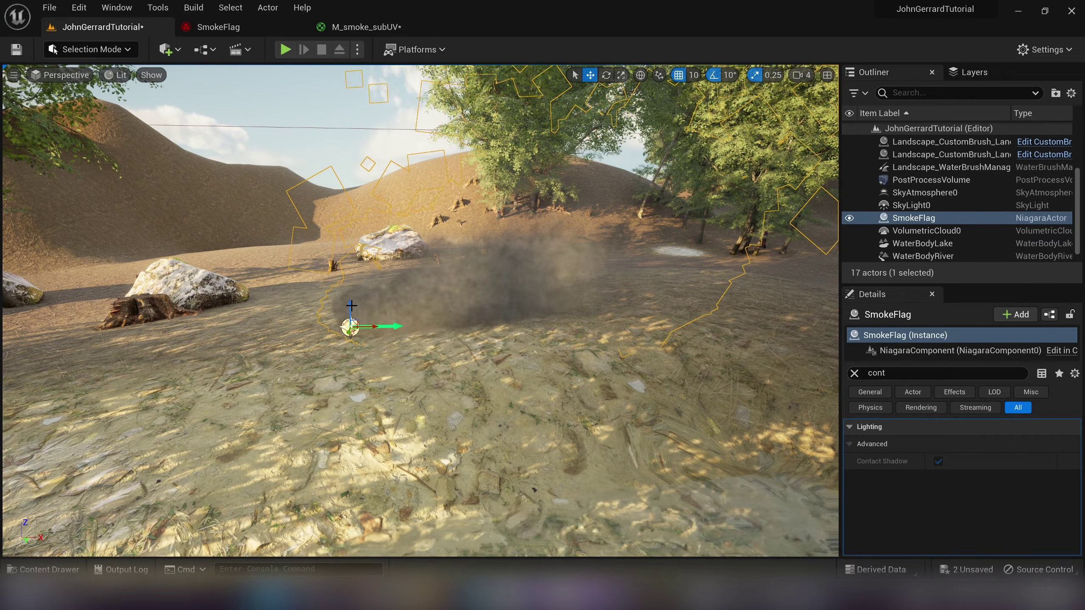
drag(350, 181, 350, 167)
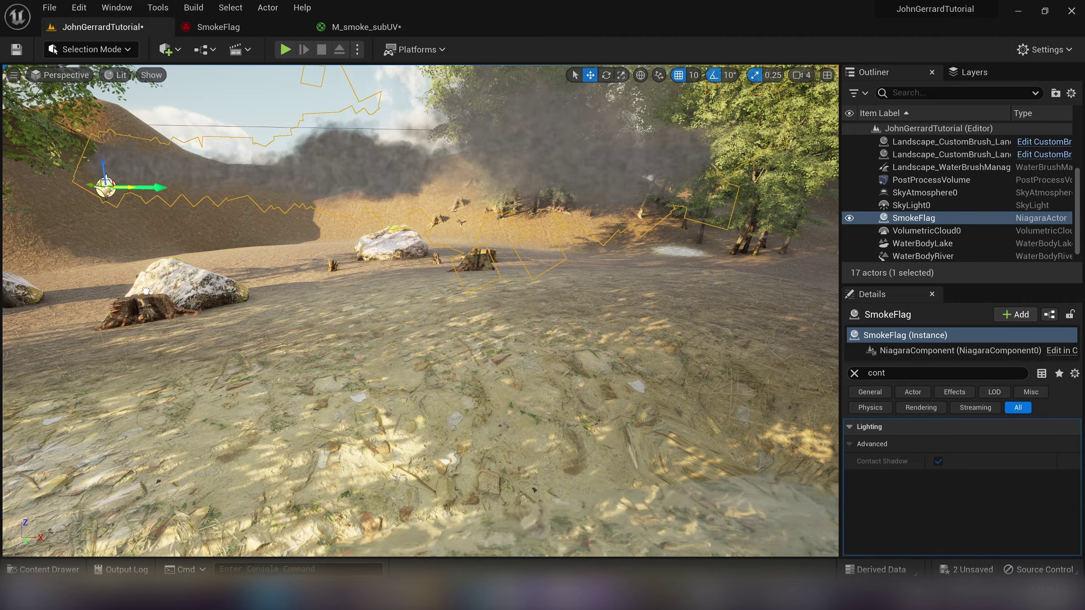
- Rotate the SmokeFlag actor 90 degrees, checking it from the lake viewpoint
key(s)
right_drag(420, 309, 355, 299)
key(w)
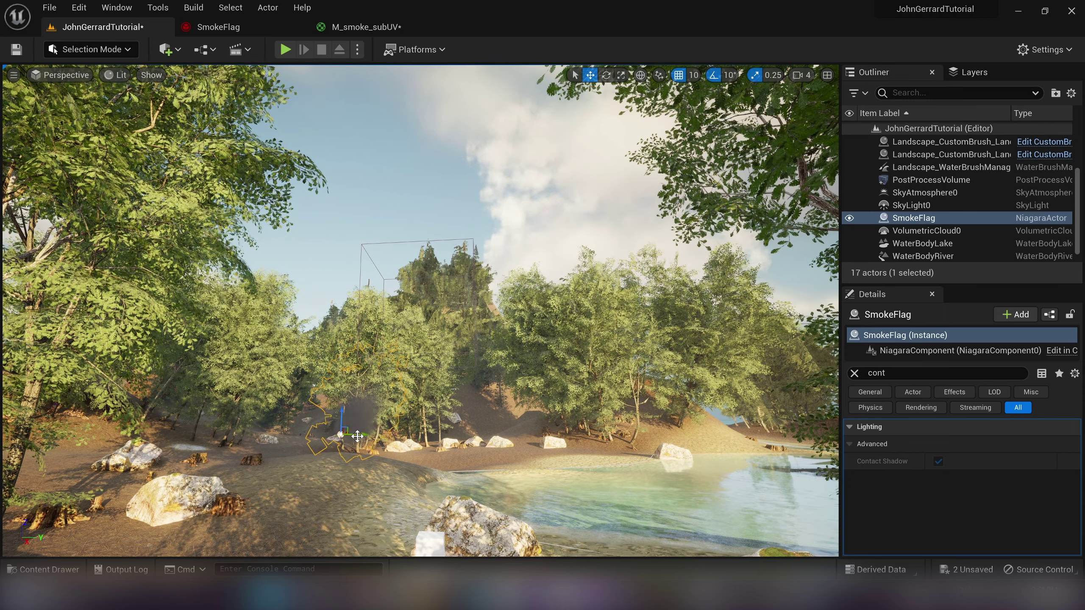
key(e)
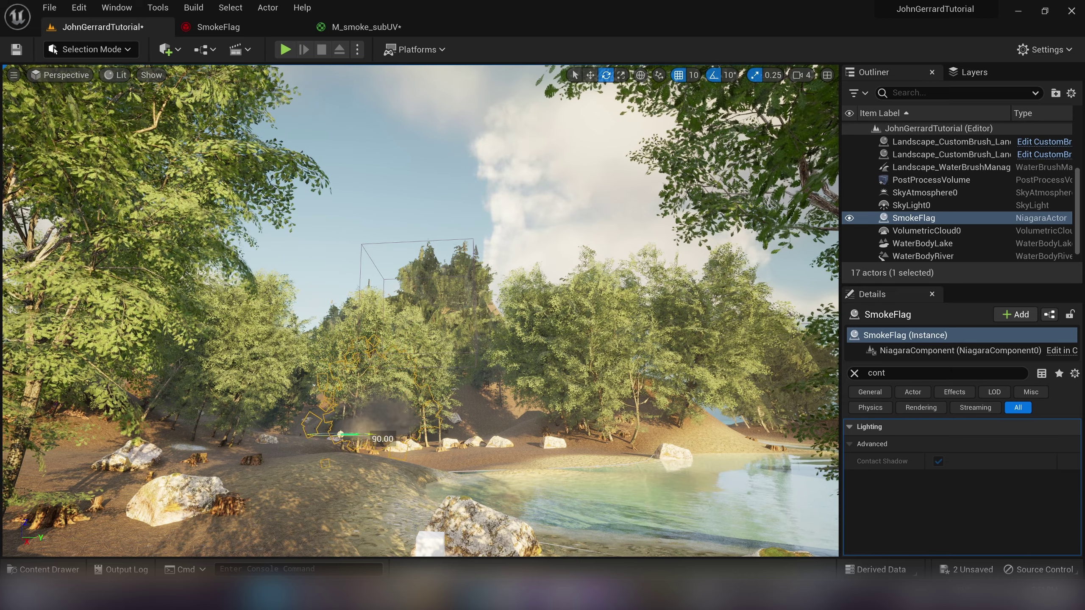
- Raise the rotated SmokeFlag actor higher above the shore and frame it to view its smoke
right_drag(446, 279, 442, 324)
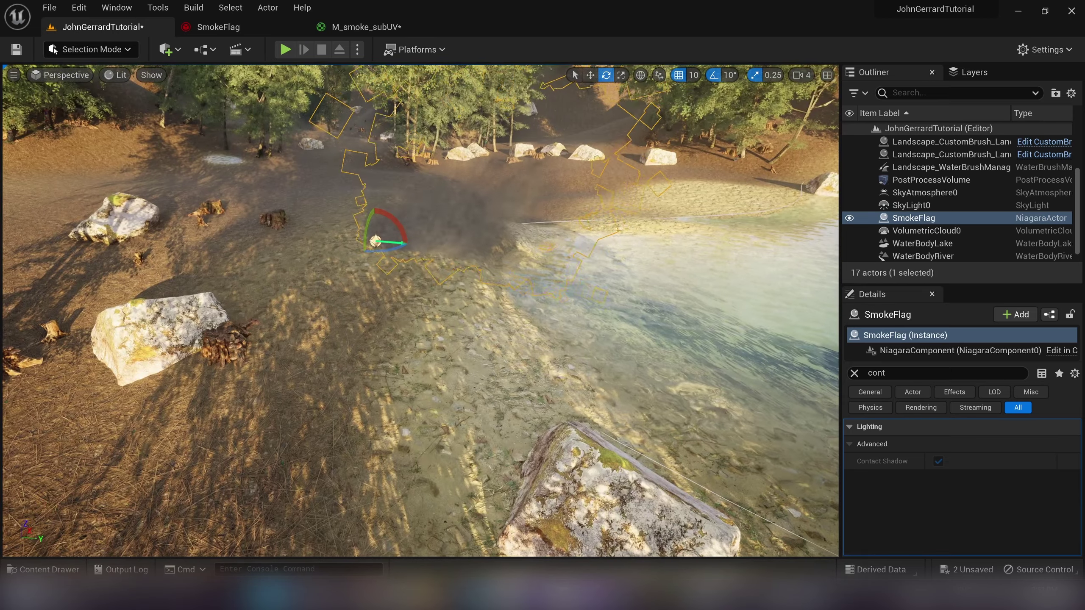
key(w)
drag(376, 225, 376, 171)
right_drag(375, 170, 374, 164)
key(s)
key(f)
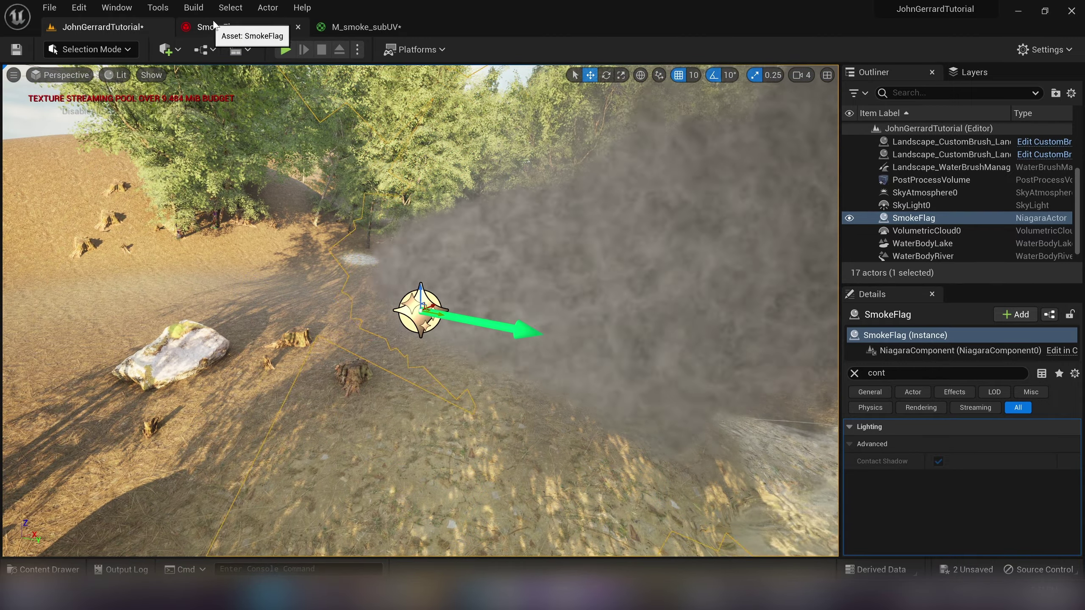
- Darken the Fountain emitter's Initialize Particle color to near-black 0.006944 in R, G and B with alpha 1.0, and save the SmokeFlag system
click(214, 26)
click(888, 267)
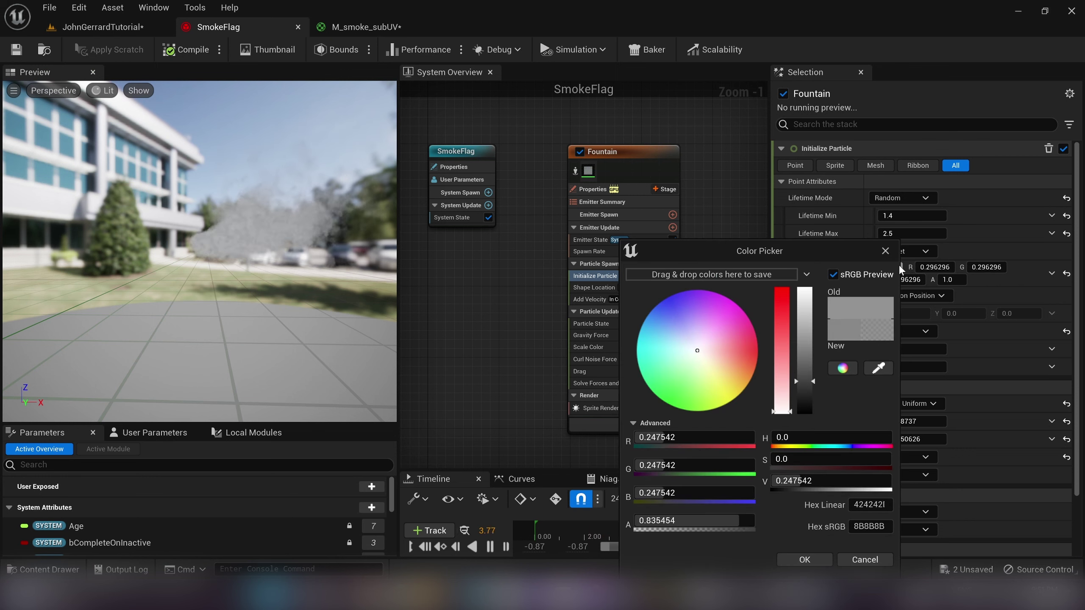
drag(812, 383, 810, 390)
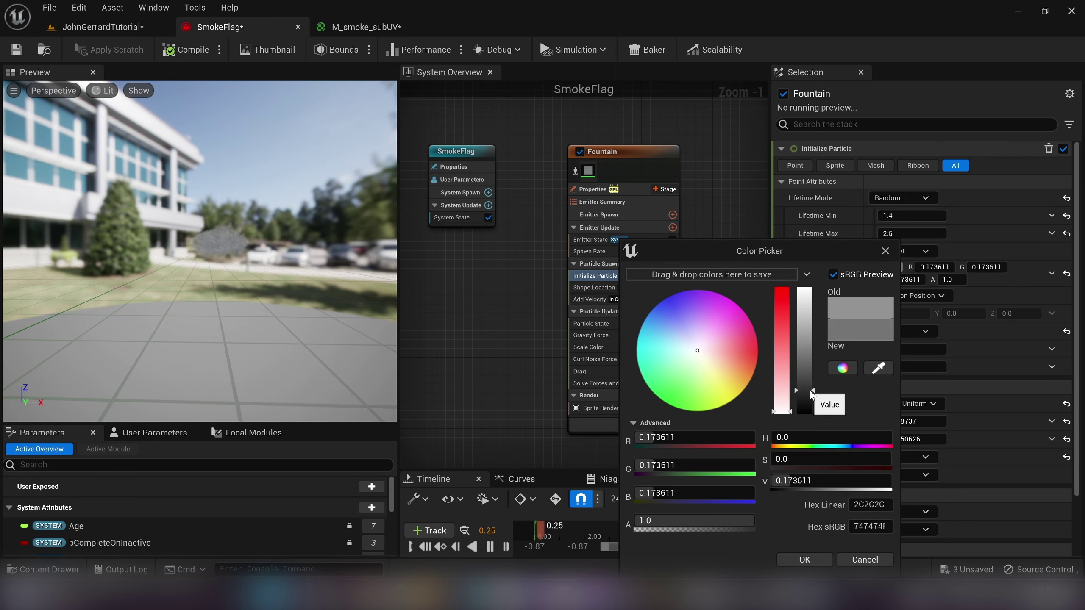
click(818, 561)
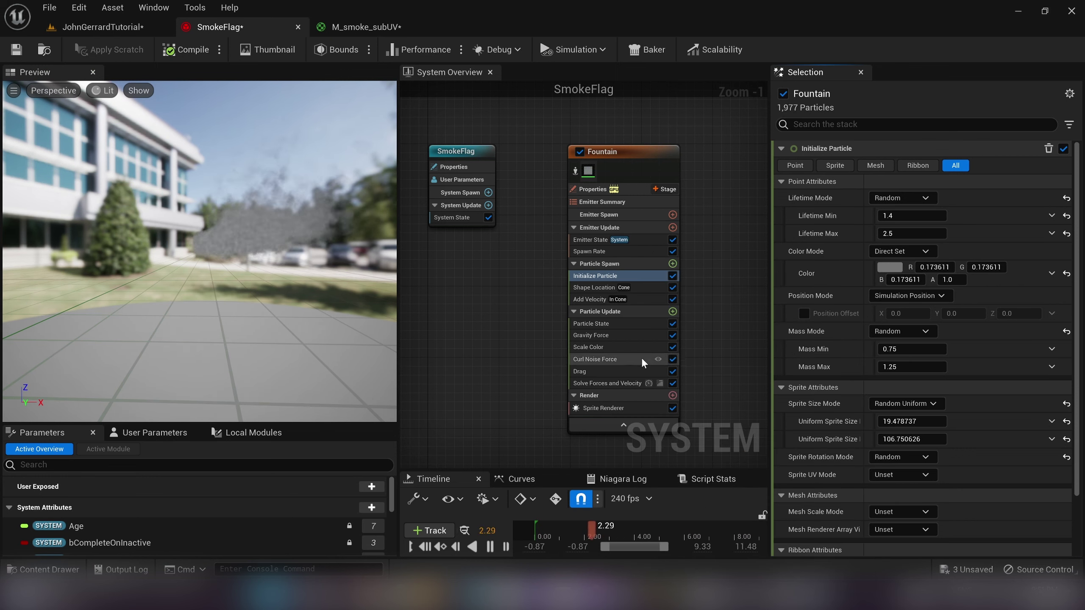
key(ctrl+s)
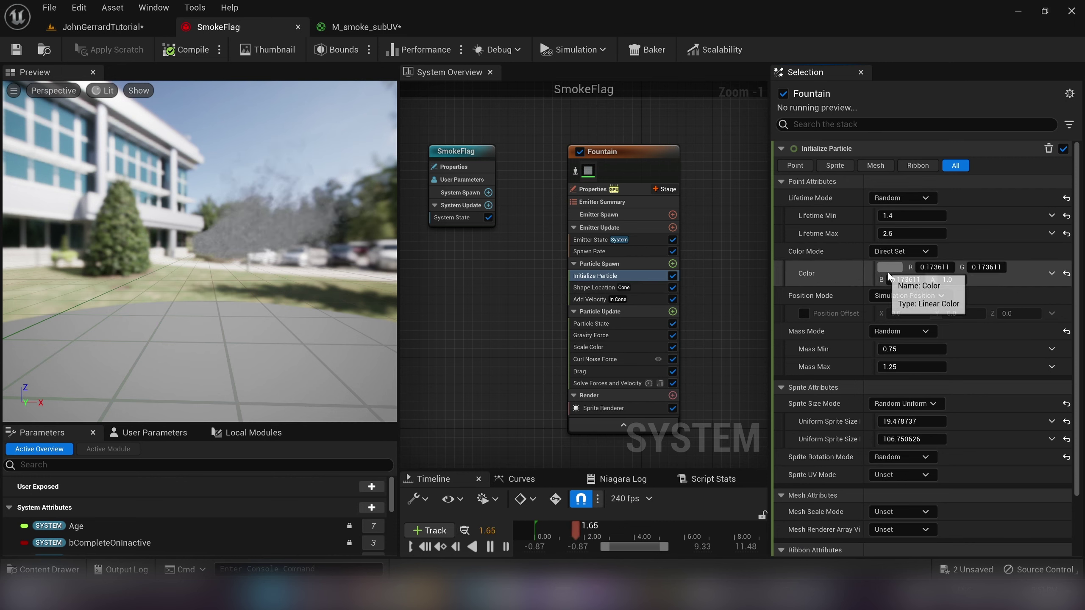
click(888, 268)
drag(794, 392, 793, 403)
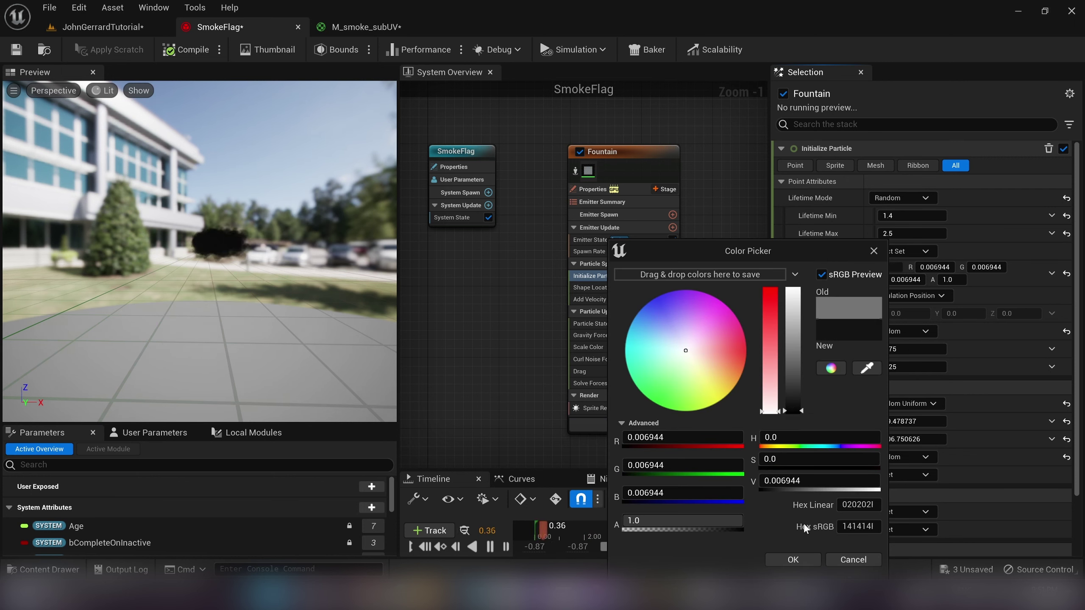
click(794, 559)
key(ctrl+s)
- Inspect the darkened smoke in the JohnGerrardTutorial level from several angles around the lake shore
click(72, 19)
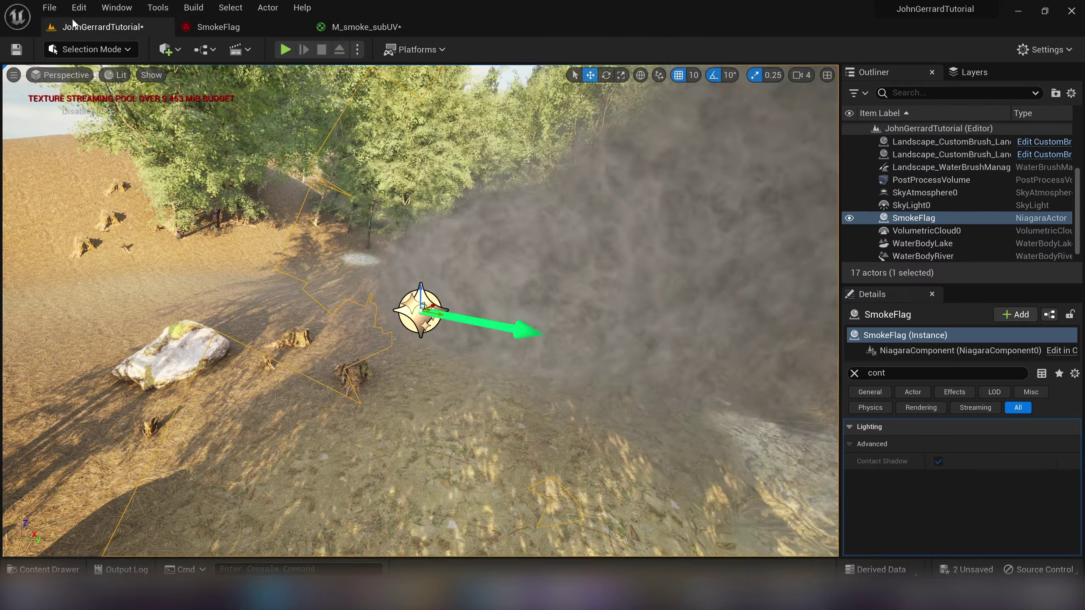
alt+drag(350, 316, 383, 315)
scroll(382, 315, down, 5)
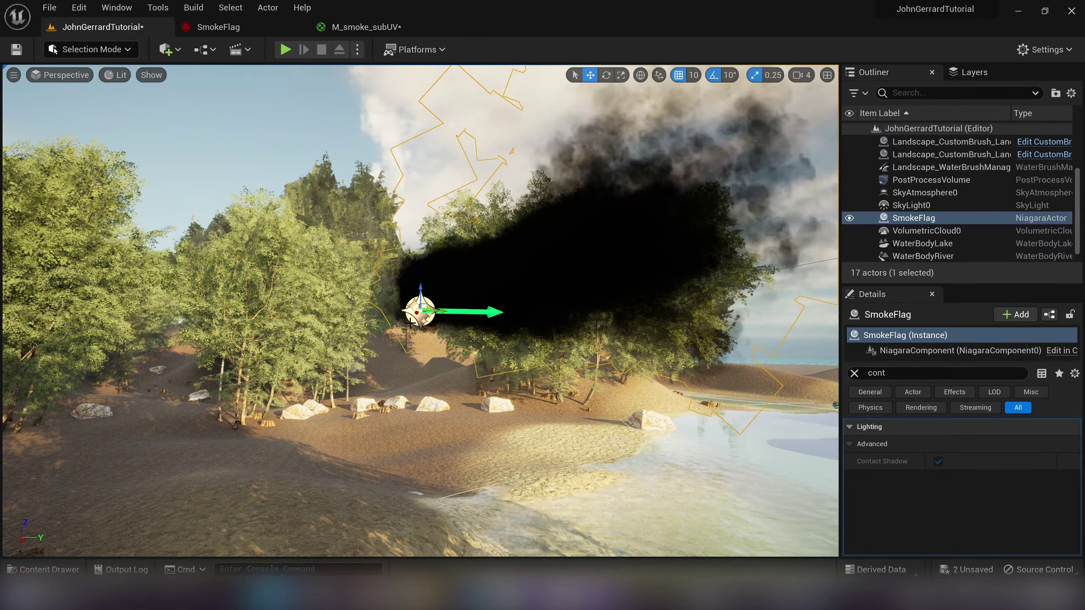
alt+drag(622, 369, 786, 405)
alt+drag(385, 368, 538, 319)
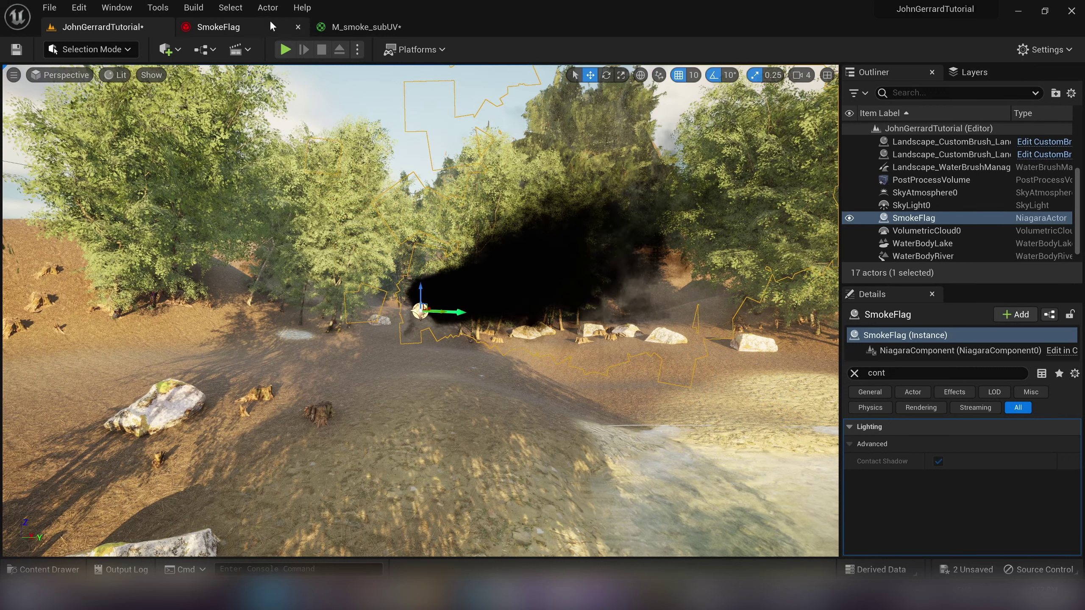
- Set the Fountain emitter's spawn rate to 500 in the SmokeFlag system and check the smoke in the preview
click(218, 27)
scroll(554, 378, up, 1)
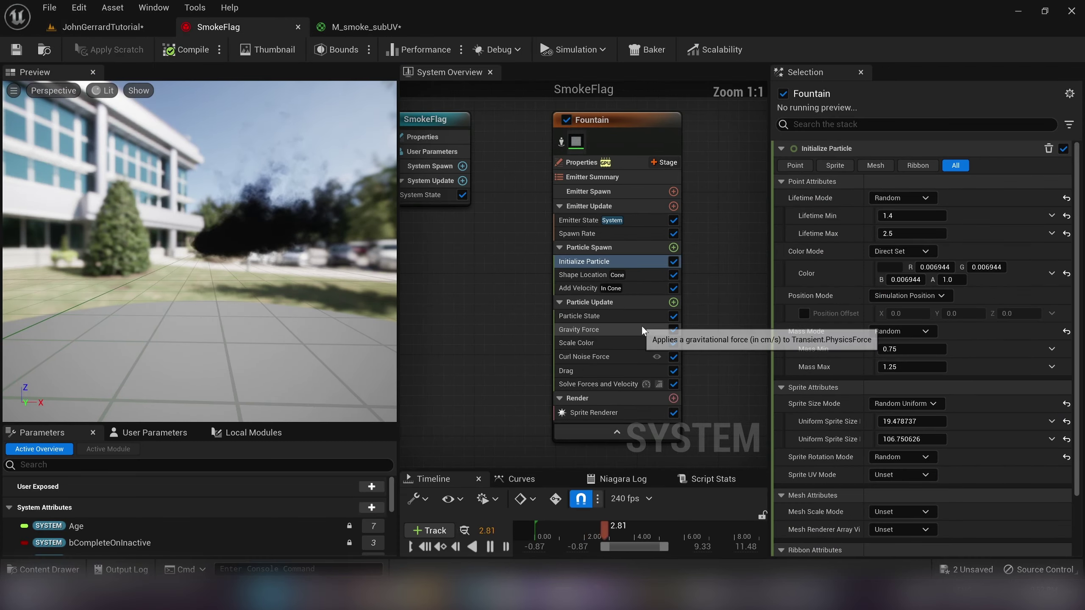
click(605, 316)
right_drag(718, 336, 656, 335)
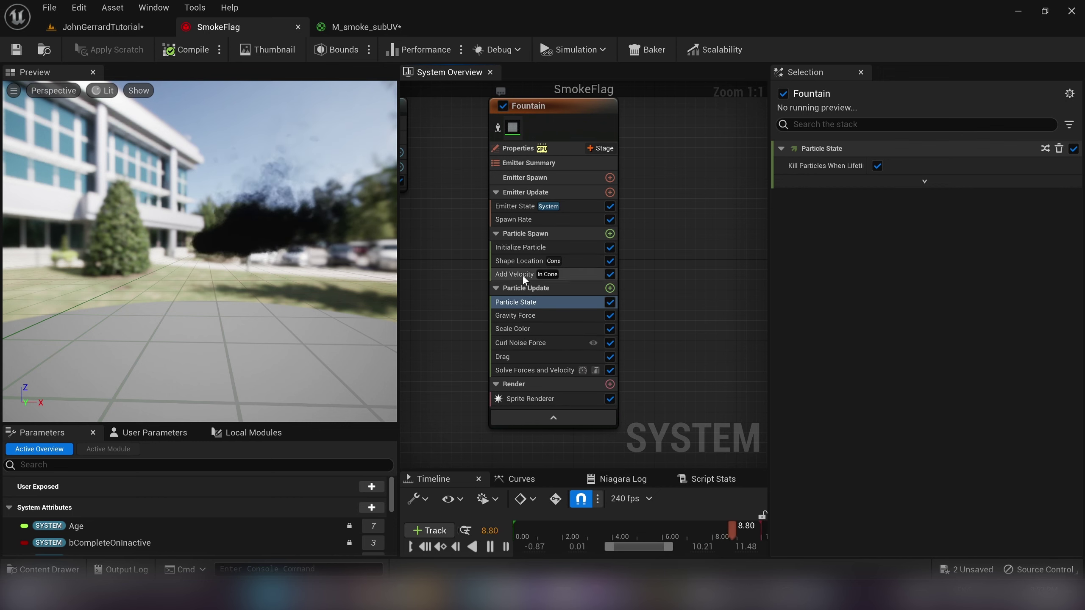
click(513, 263)
click(512, 275)
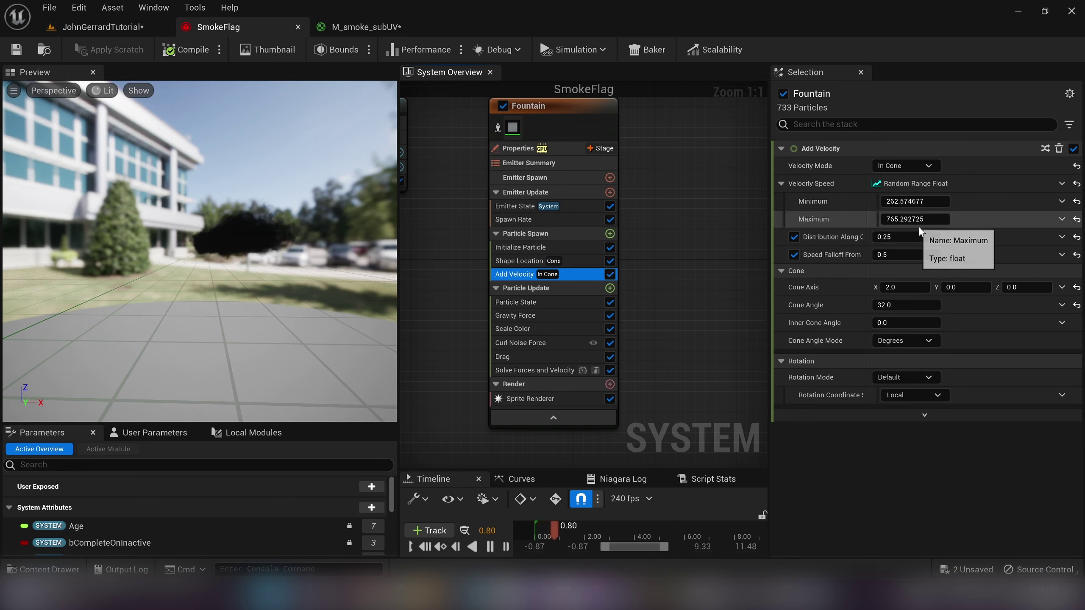
click(525, 206)
click(614, 219)
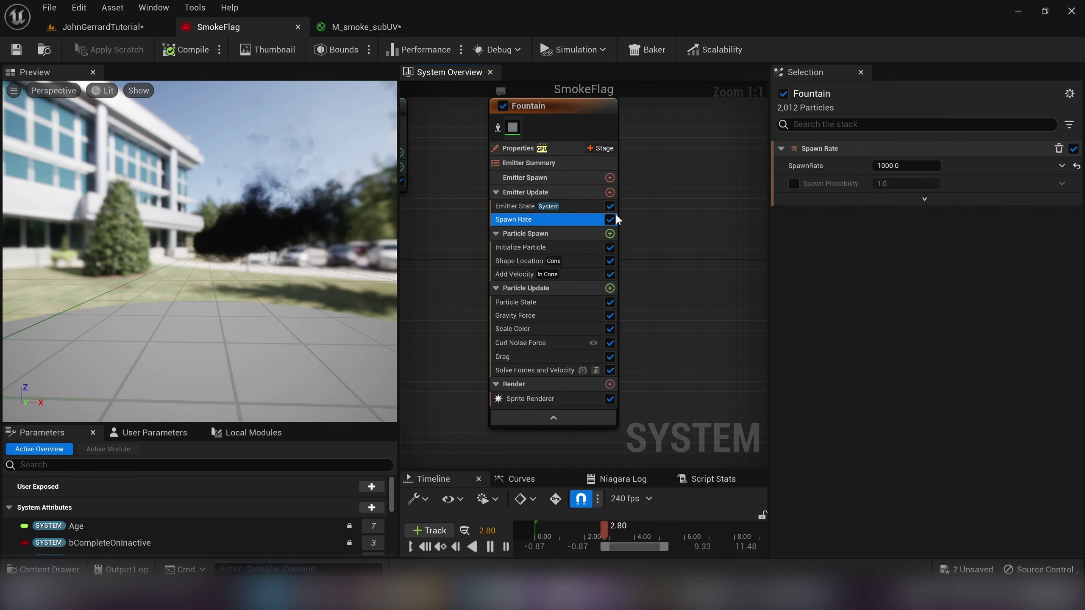
click(897, 165)
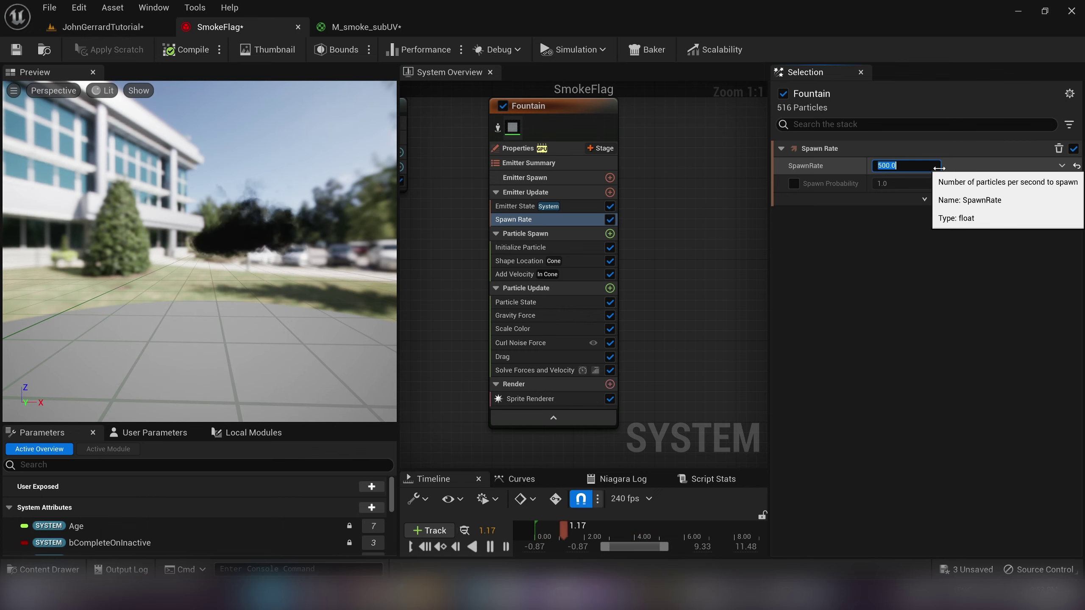
click(517, 305)
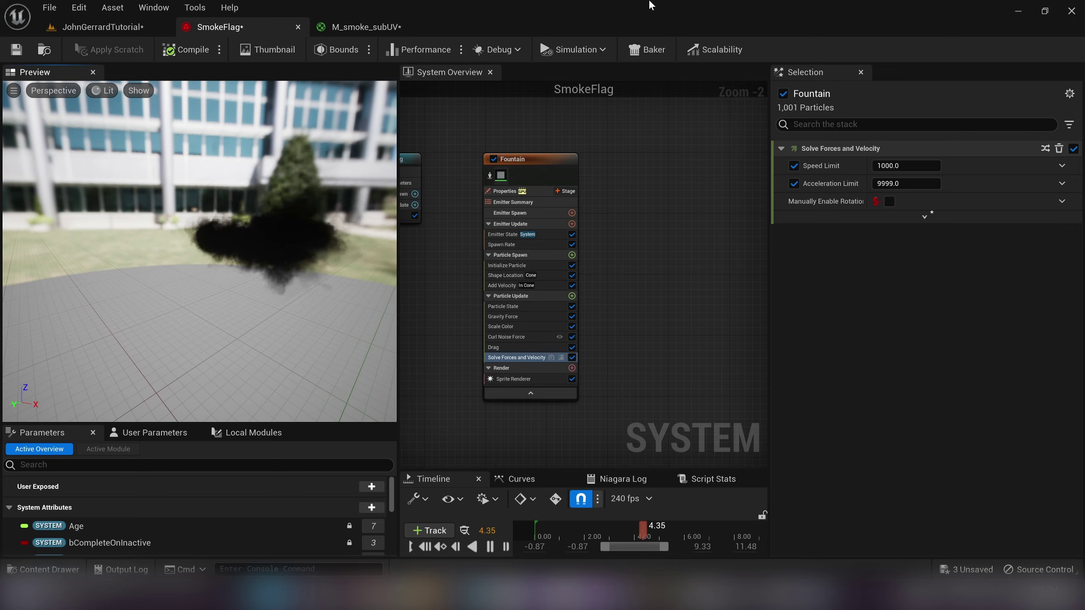
drag(302, 276, 180, 323)
drag(329, 299, 314, 250)
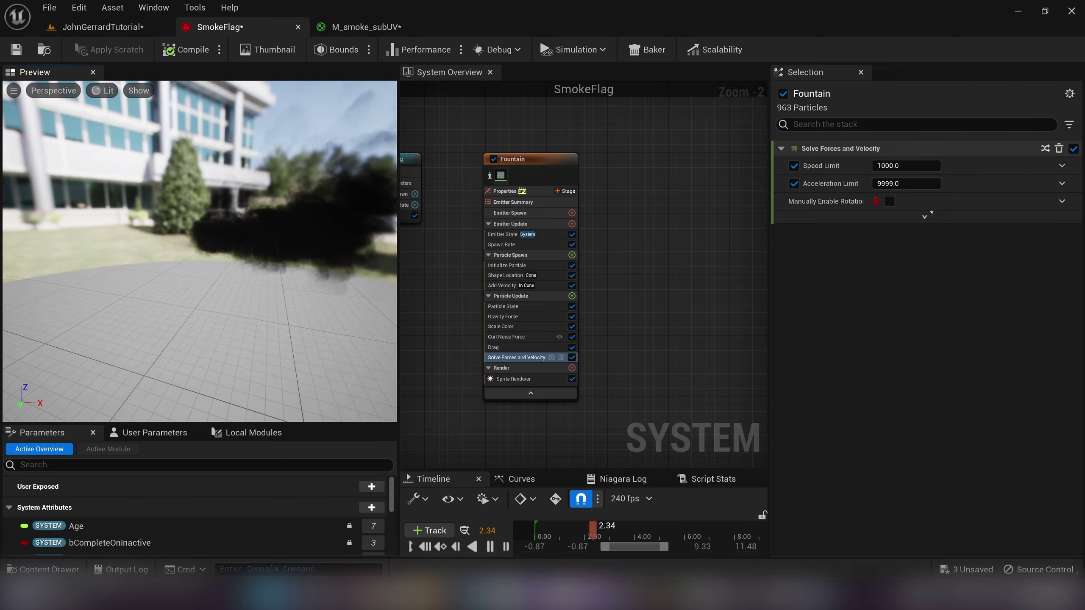
- Duplicate the Fountain emitter and place the copy beside the original in the system overview
right_drag(628, 186, 651, 227)
click(600, 207)
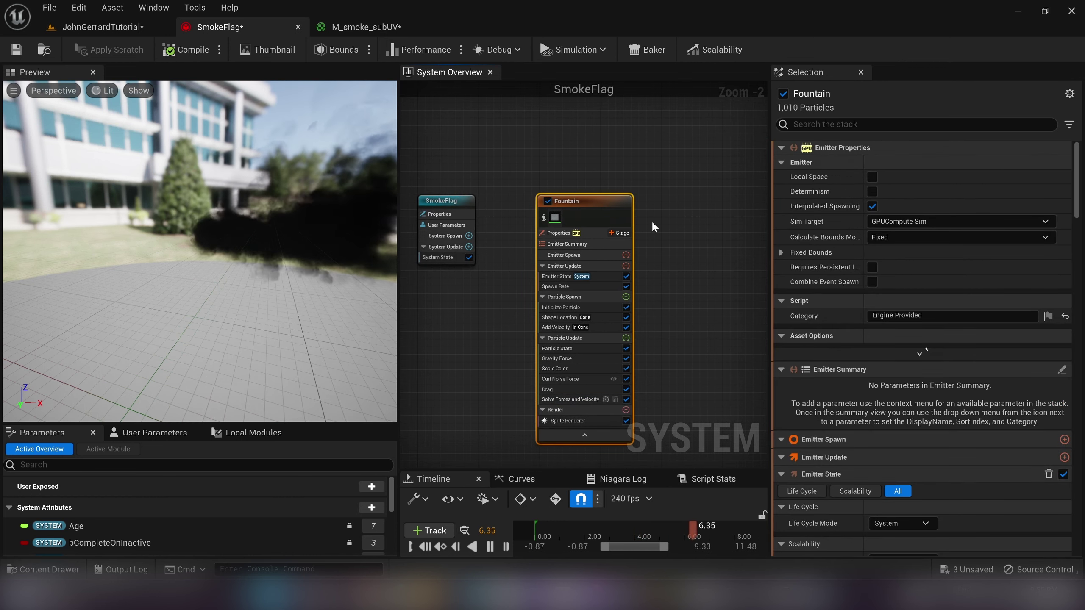
click(656, 223)
right_drag(656, 224, 615, 201)
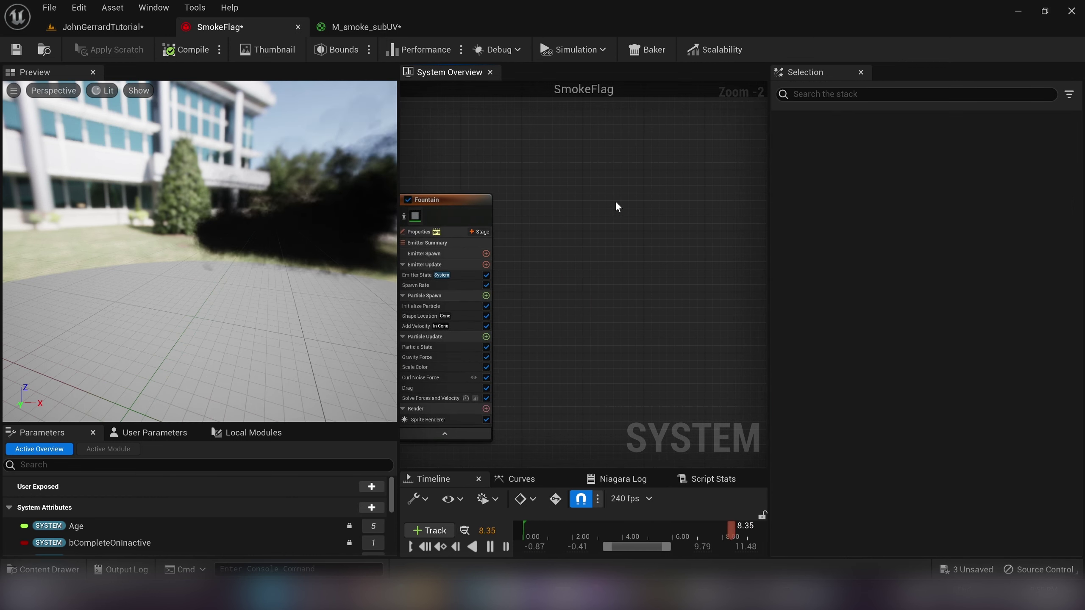
key(ctrl+v)
drag(643, 212, 558, 207)
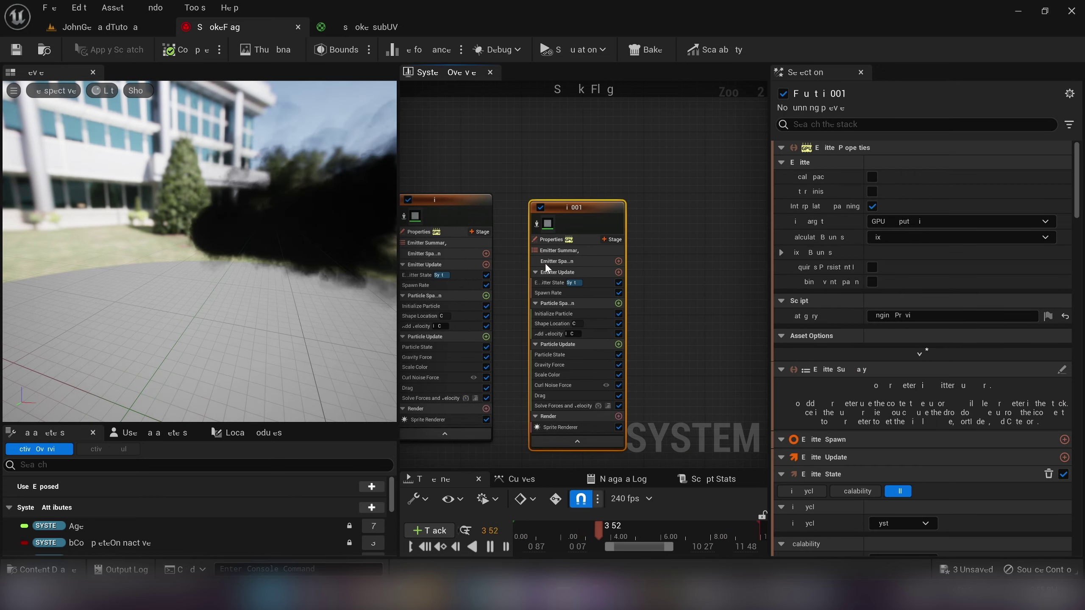
- Set the copied emitter's Shape Location offset mode to Default with a Z offset of 150
scroll(586, 340, up, 2)
click(536, 316)
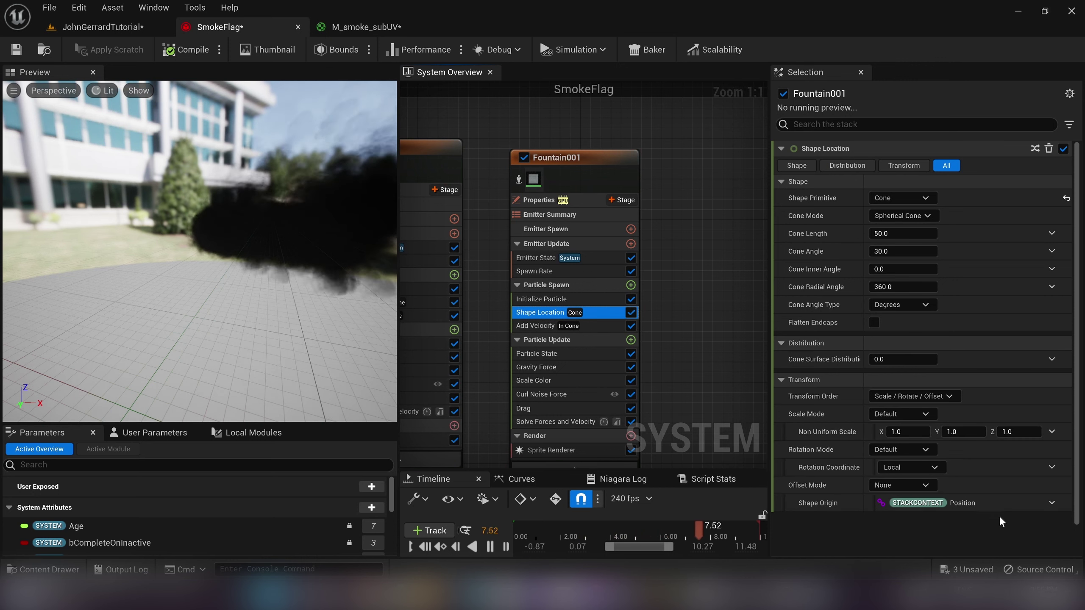
click(914, 490)
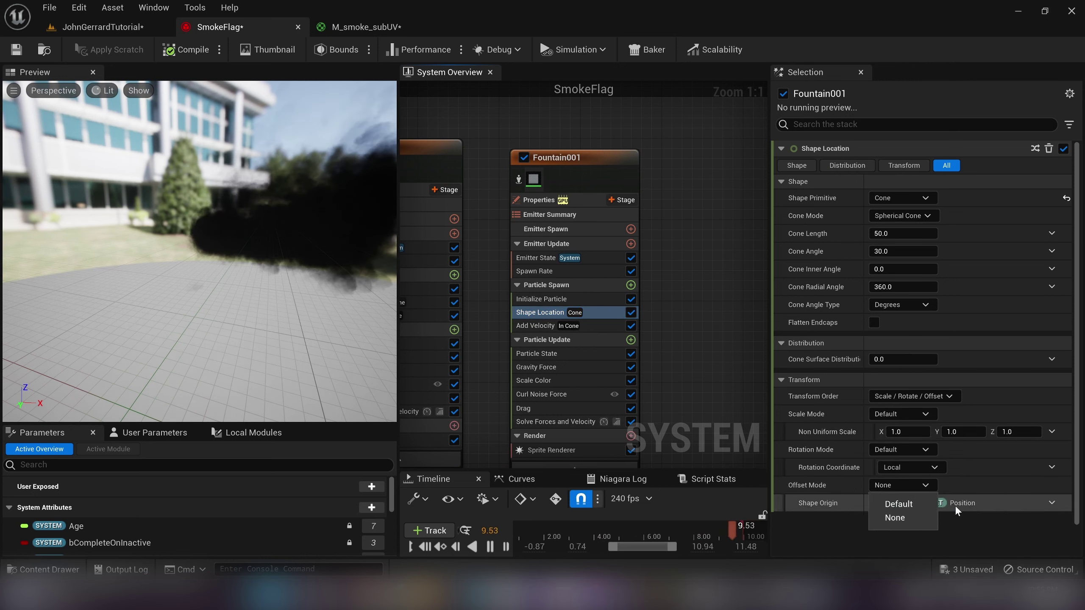
click(925, 504)
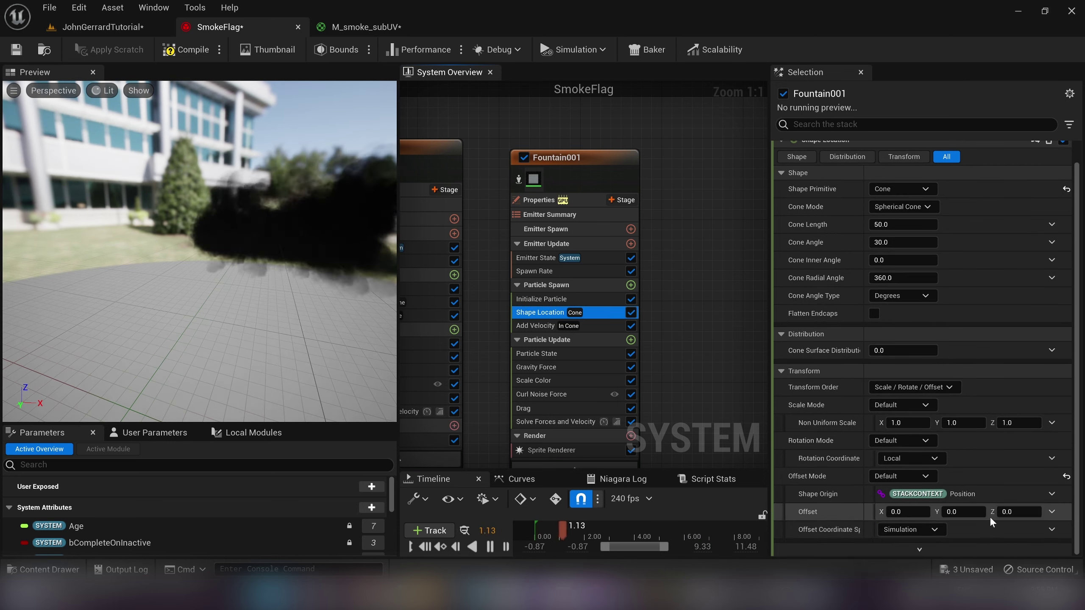
click(1016, 513)
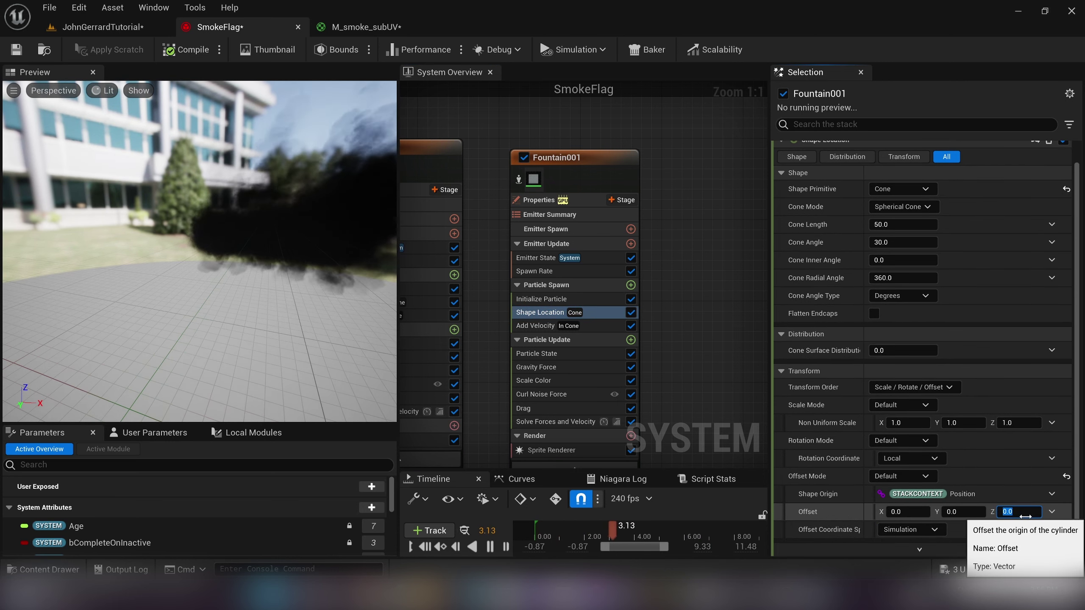
text(50)
key(Return)
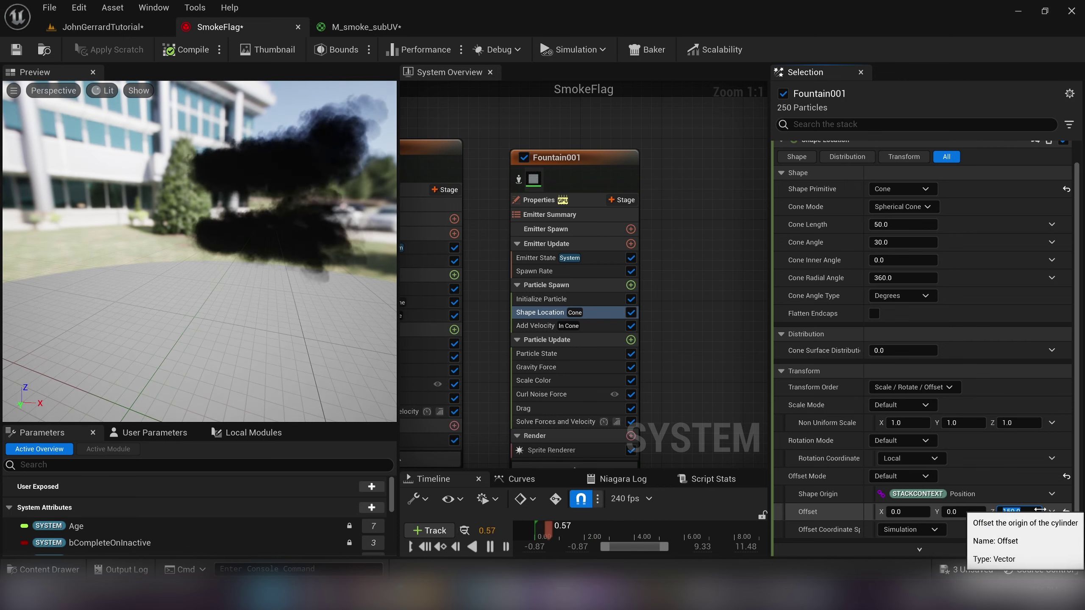
drag(274, 271, 314, 254)
- Paste another copy of the emitter next to Fountain001 as the third smoke stream
scroll(561, 214, down, 4)
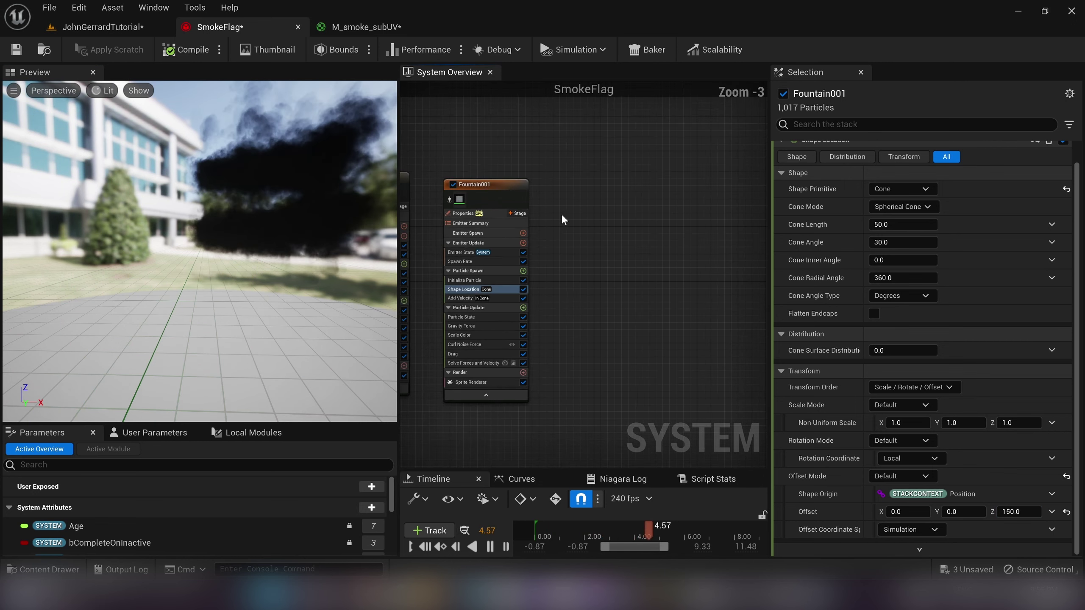
click(535, 199)
click(608, 202)
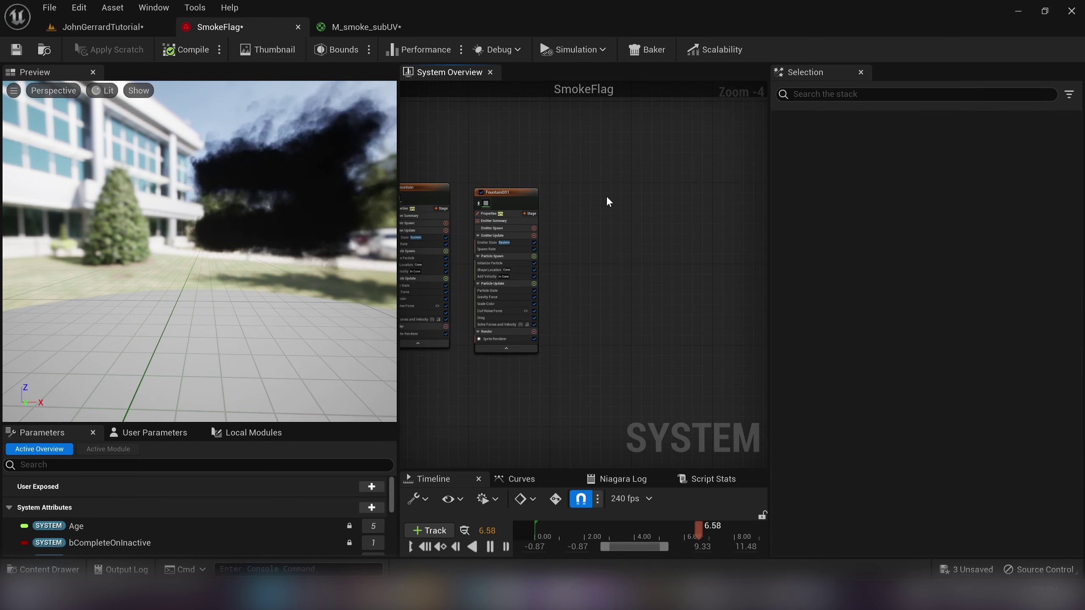
key(ctrl+v)
drag(625, 192, 585, 191)
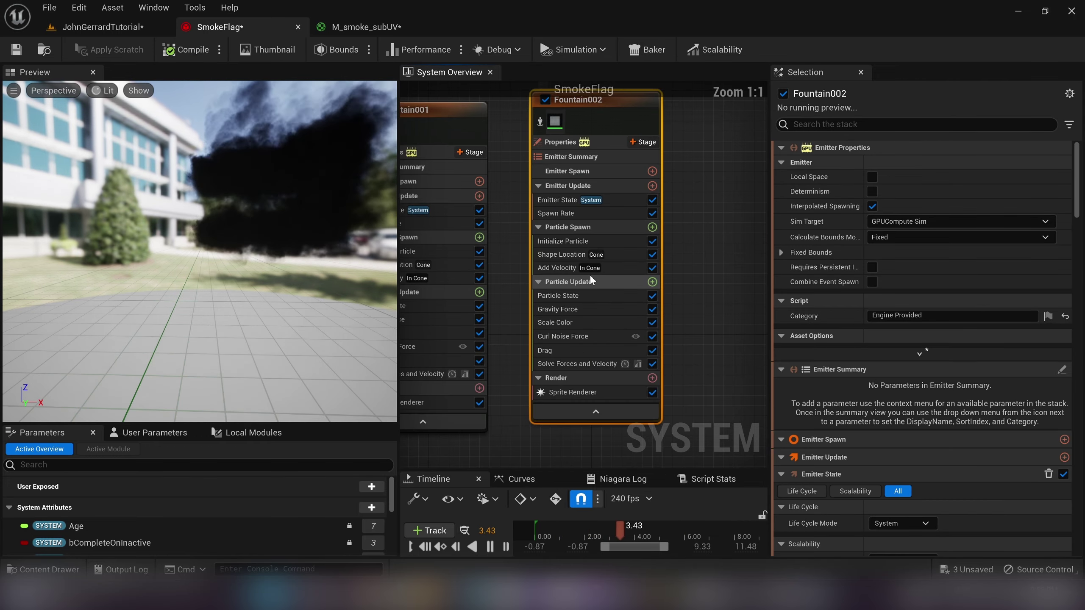
- Set the third emitter's Shape Location Z offset to 300 and save the SmokeFlag system
click(564, 253)
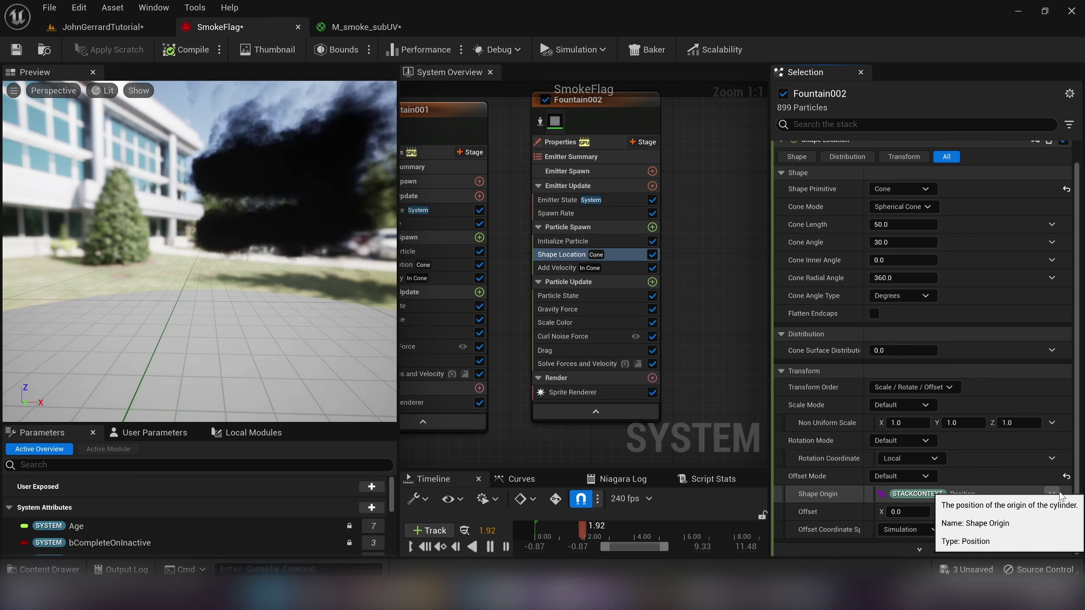
click(1019, 511)
text(300)
key(Return)
scroll(264, 238, down, 3)
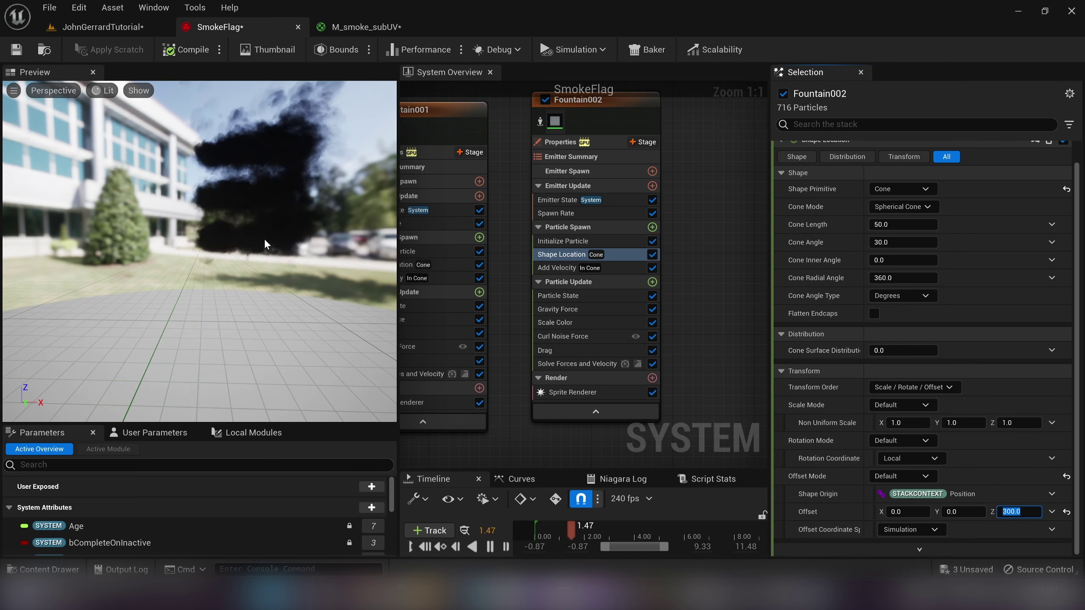
mouse_move(192, 85)
mouse_down()
mouse_move(220, 83)
mouse_move(192, 86)
mouse_up()
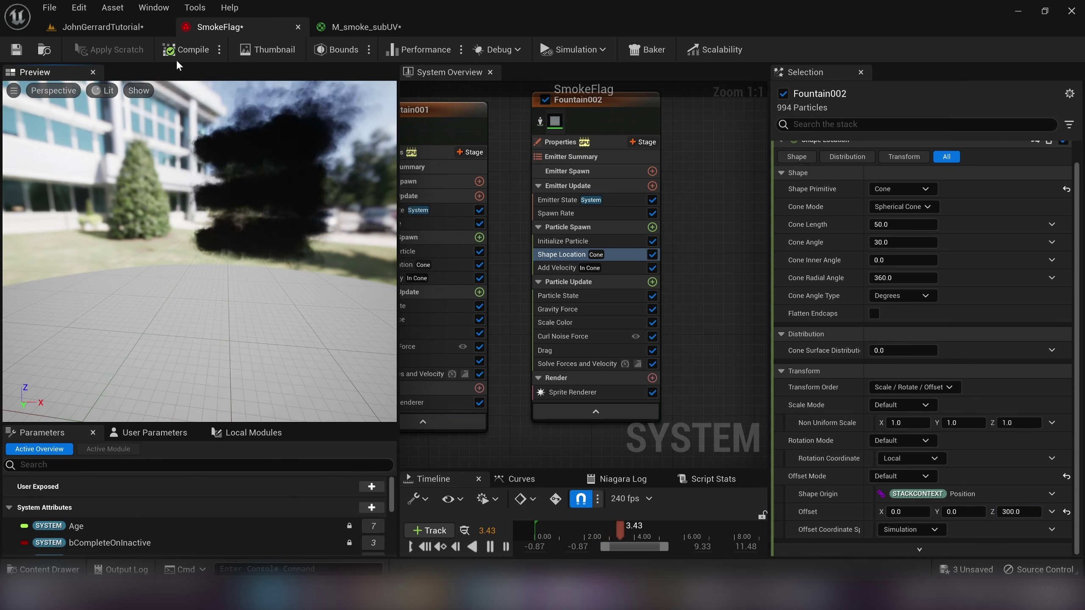
key(ctrl+s)
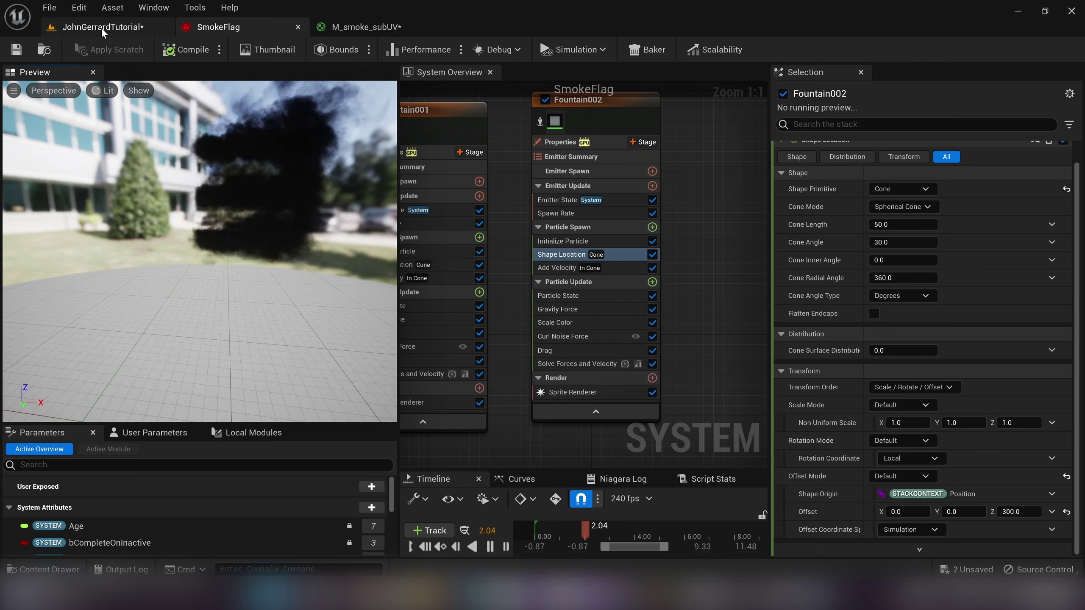
- Move the SmokeFlag actor in the level to location 374, 286, 878 near the lake, and clear the Details search filter
click(102, 27)
key(super)
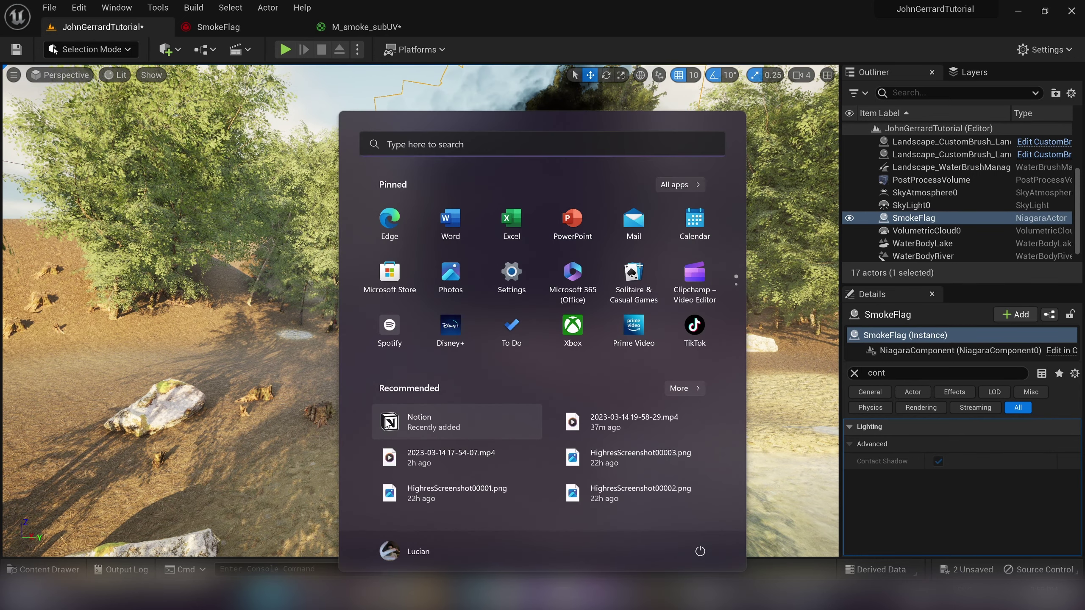
key(super)
right_drag(403, 424, 416, 410)
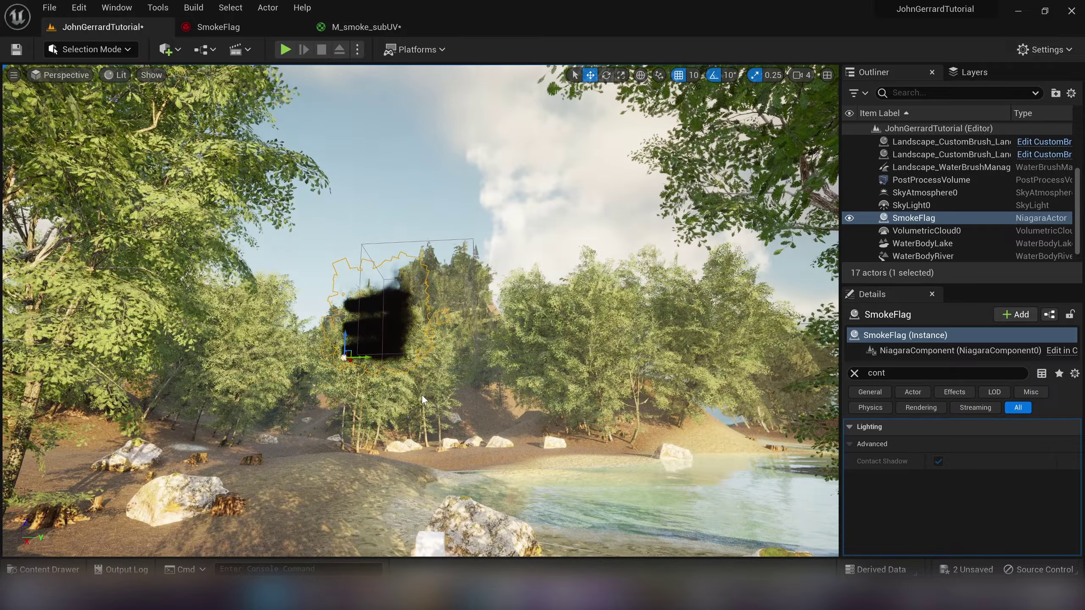
drag(345, 335, 438, 408)
click(854, 372)
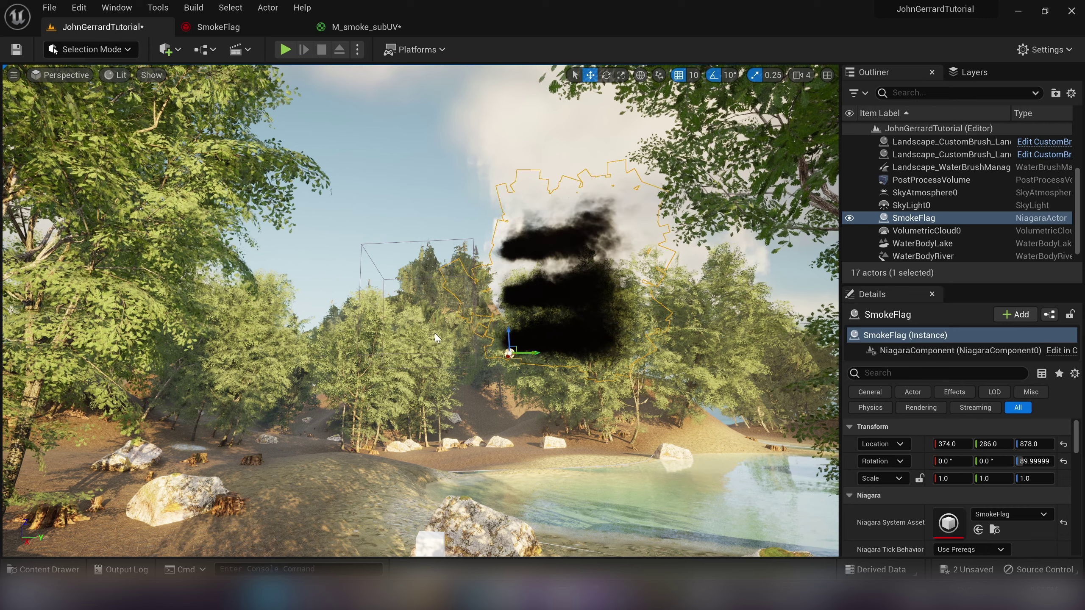
- Frame the SmokeFlag actor and examine its three smoke streams up close against the lake
key(w)
right_drag(456, 326, 459, 344)
key(f)
key(s)
right_drag(557, 396, 547, 390)
key(w)
drag(557, 397, 538, 376)
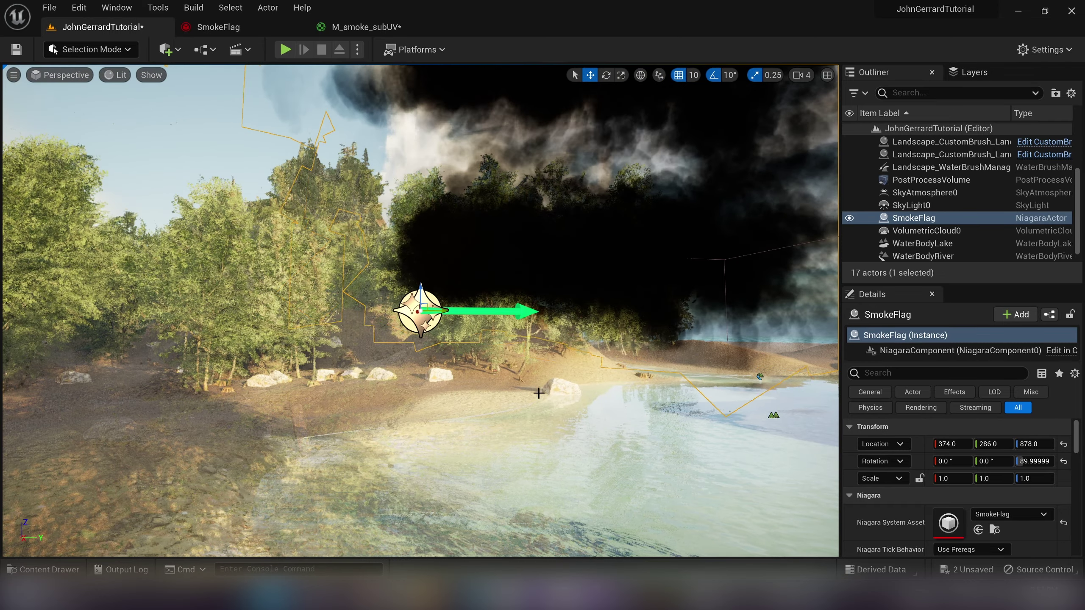
- Add a Cylinder shape to the level near the SmokeFlag and frame it in the viewport
click(169, 50)
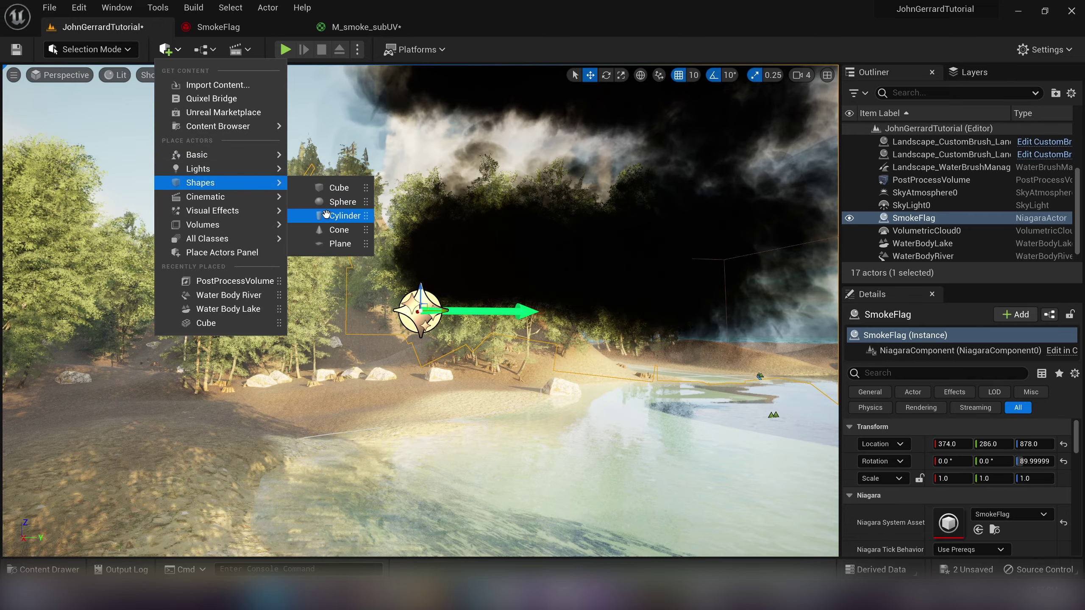
click(326, 214)
right_drag(427, 299, 555, 336)
key(s)
key(a)
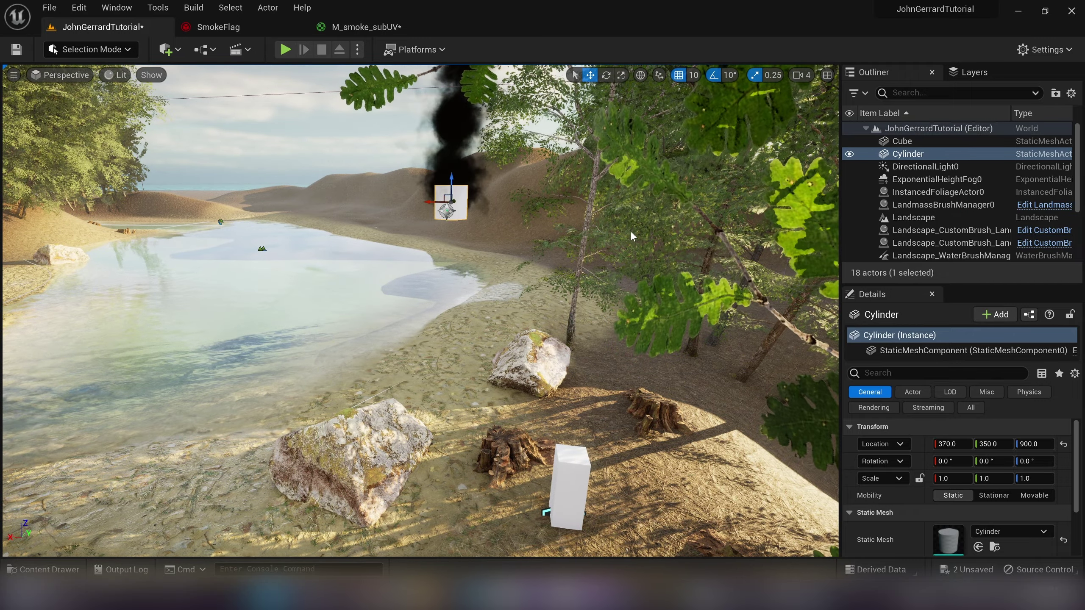
key(d)
right_drag(634, 236, 452, 214)
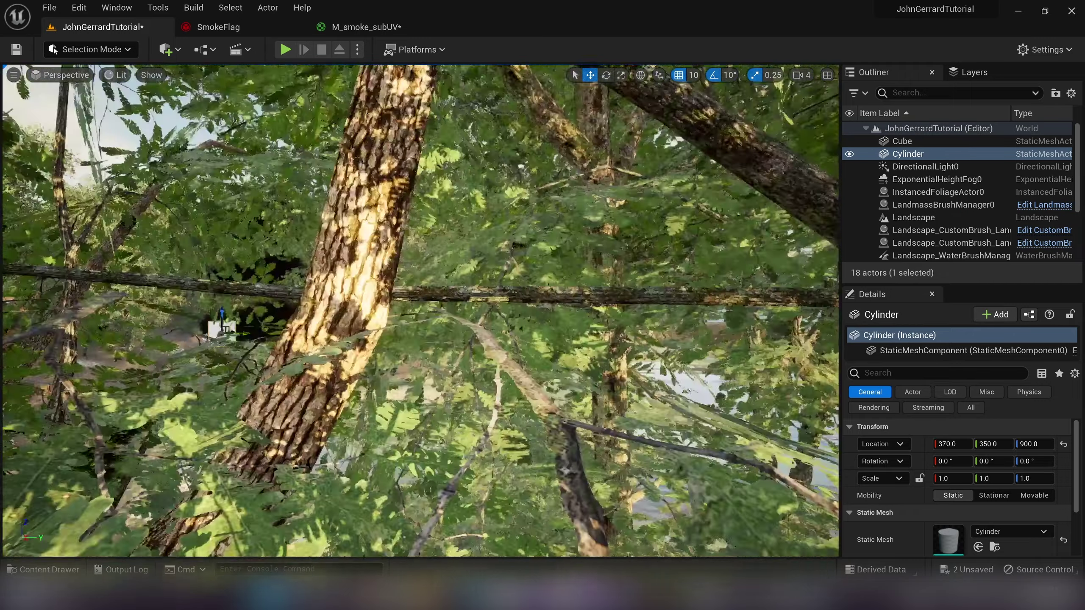
key(f)
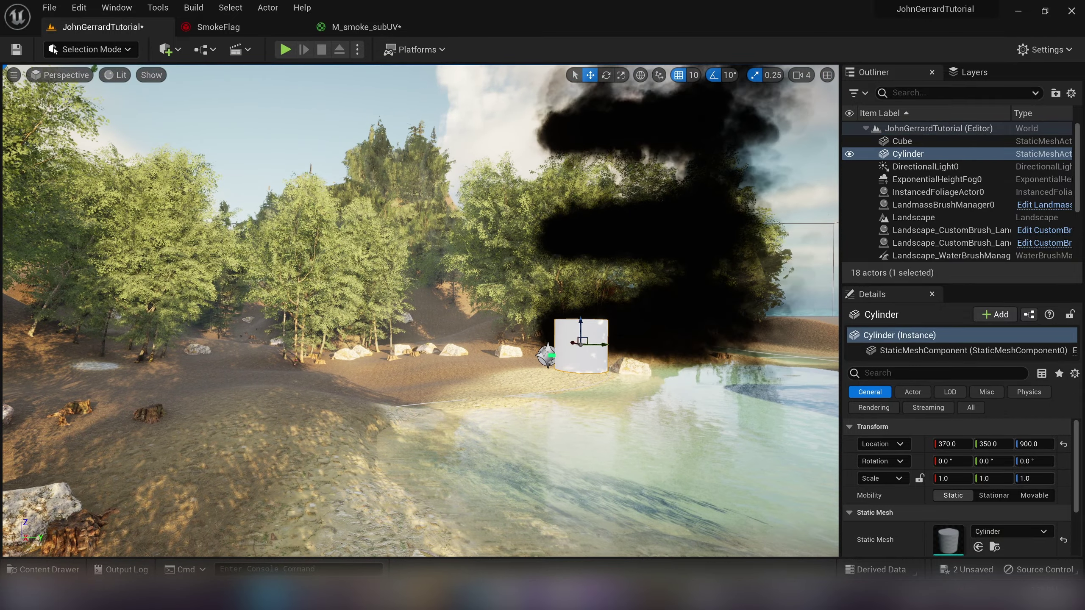
- Move the cylinder beside the smoke to location 370, 230, 550 and stretch its Z scale to 17
drag(602, 345, 521, 240)
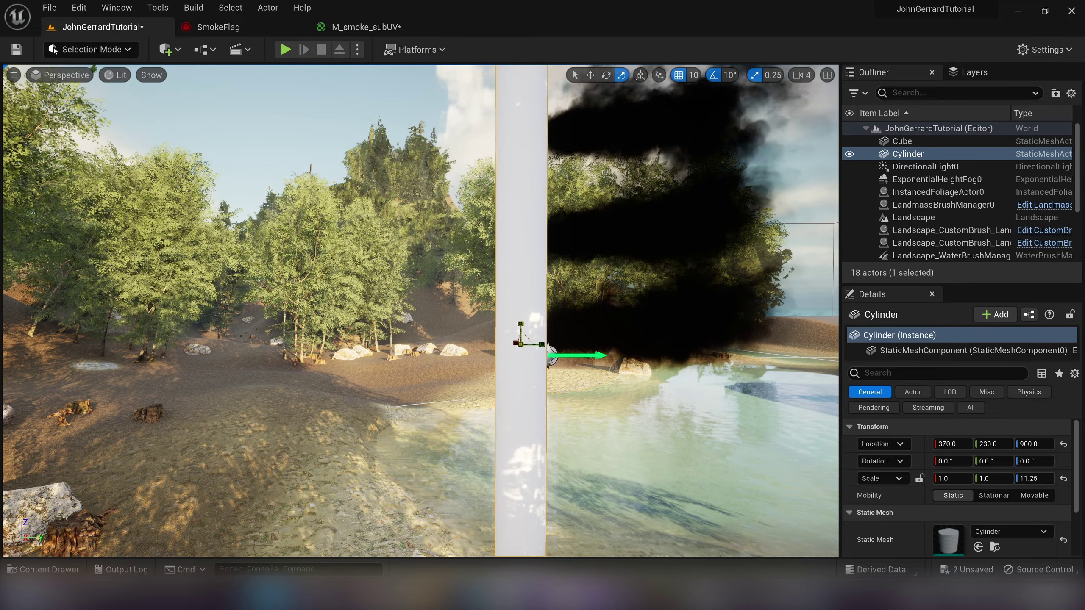
key(f)
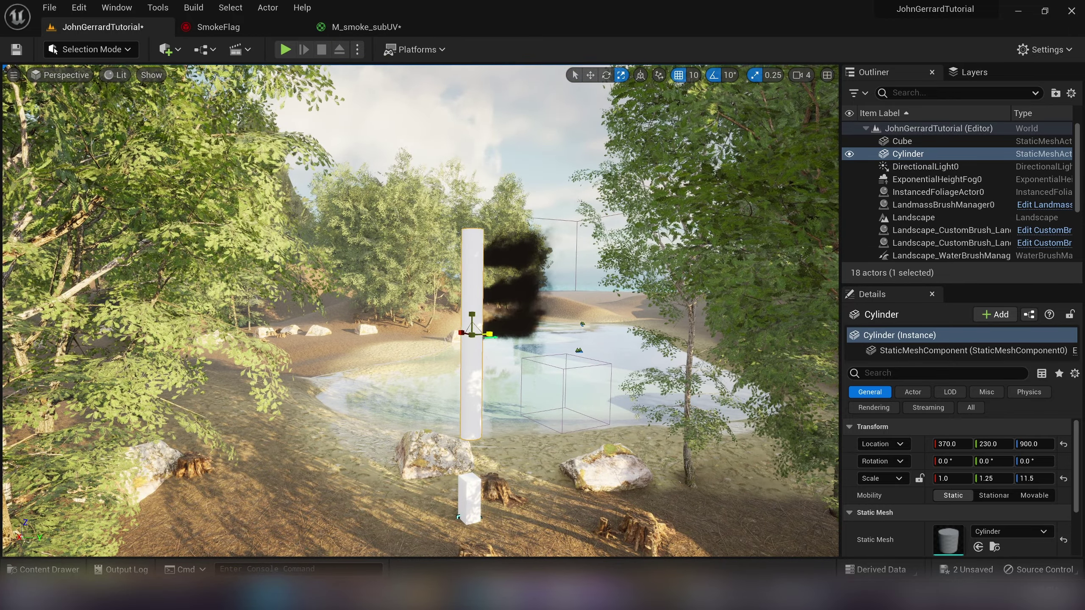
key(ctrl+z)
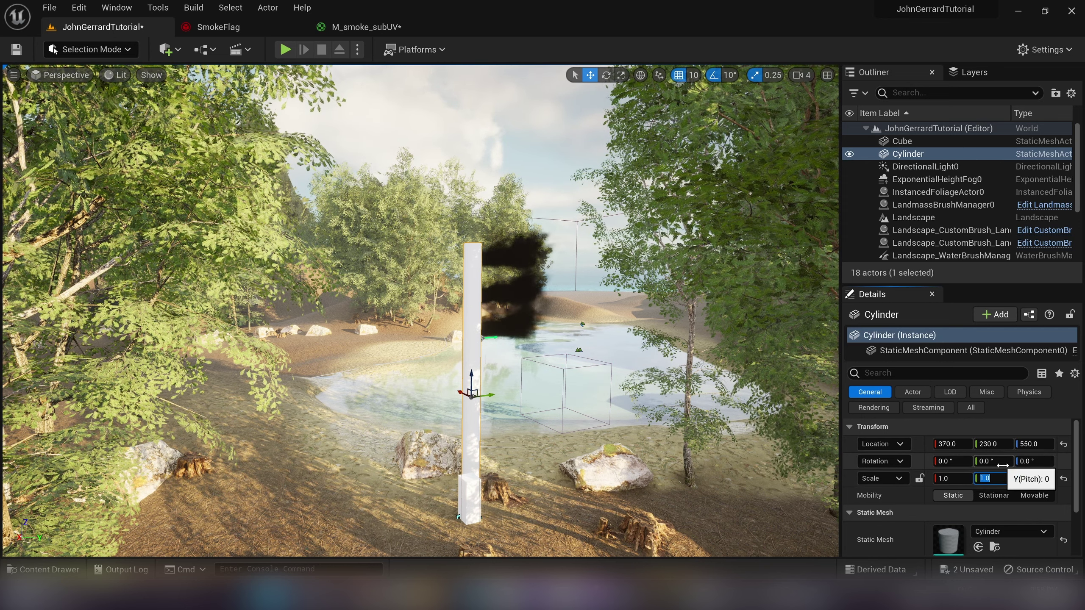
- Thin the cylinder into a pole by setting its X and Y scale to 0.2
key(Tab)
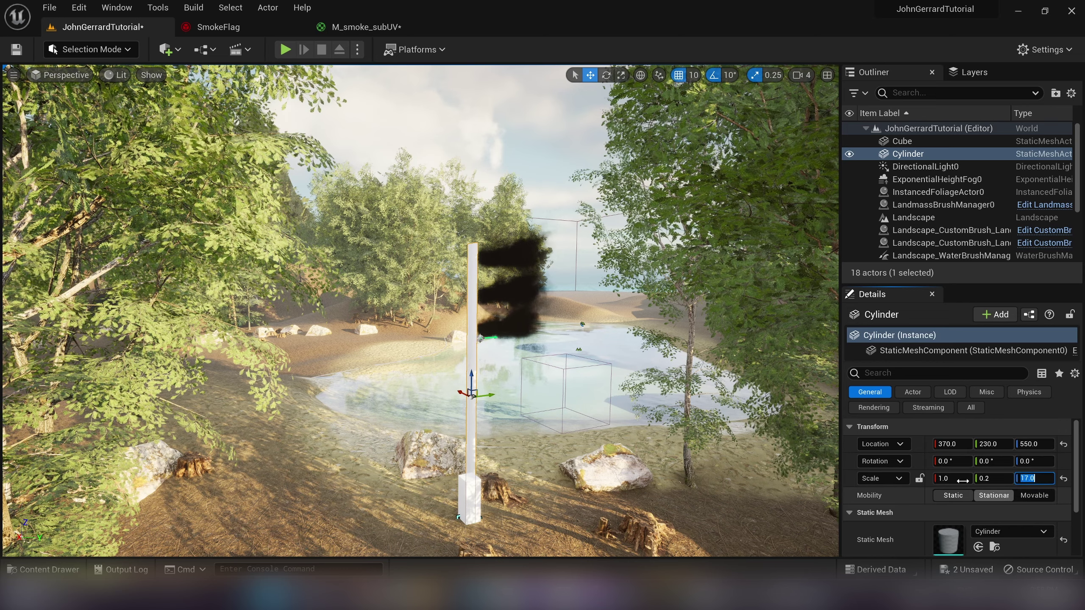
click(961, 479)
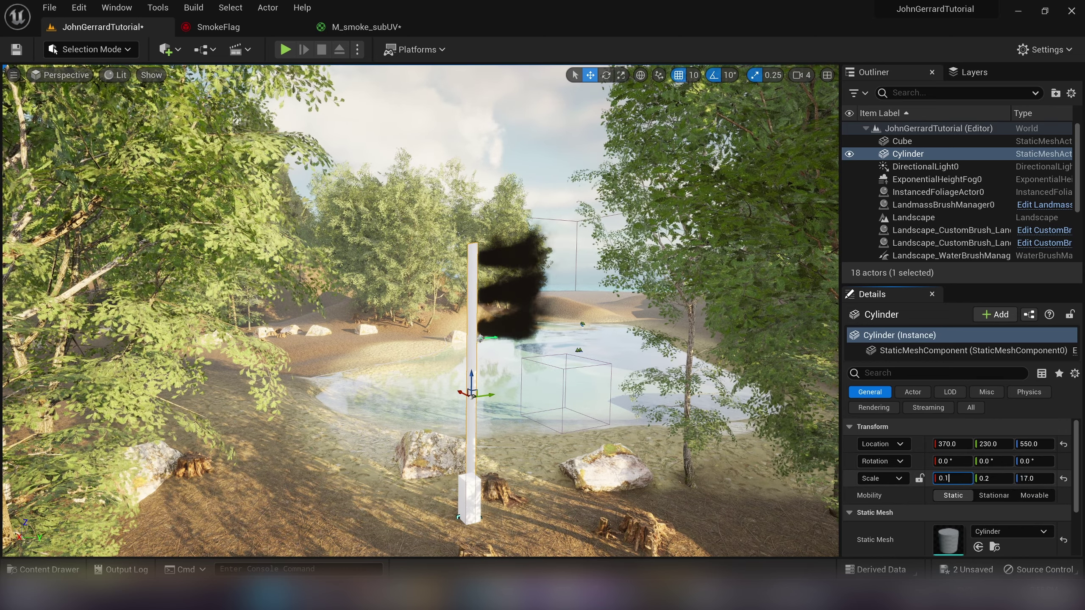
text(0.2)
key(Return)
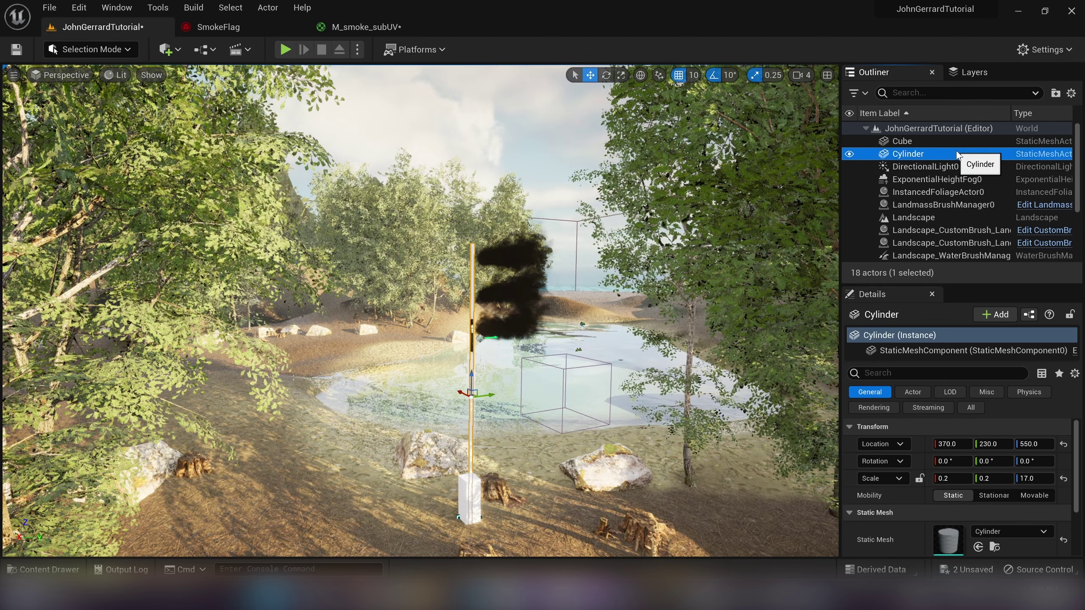
- Parent the SmokeFlag actor to the Cylinder, and test the attachment with a trial move of the pole that is undone
scroll(935, 205, down, 3)
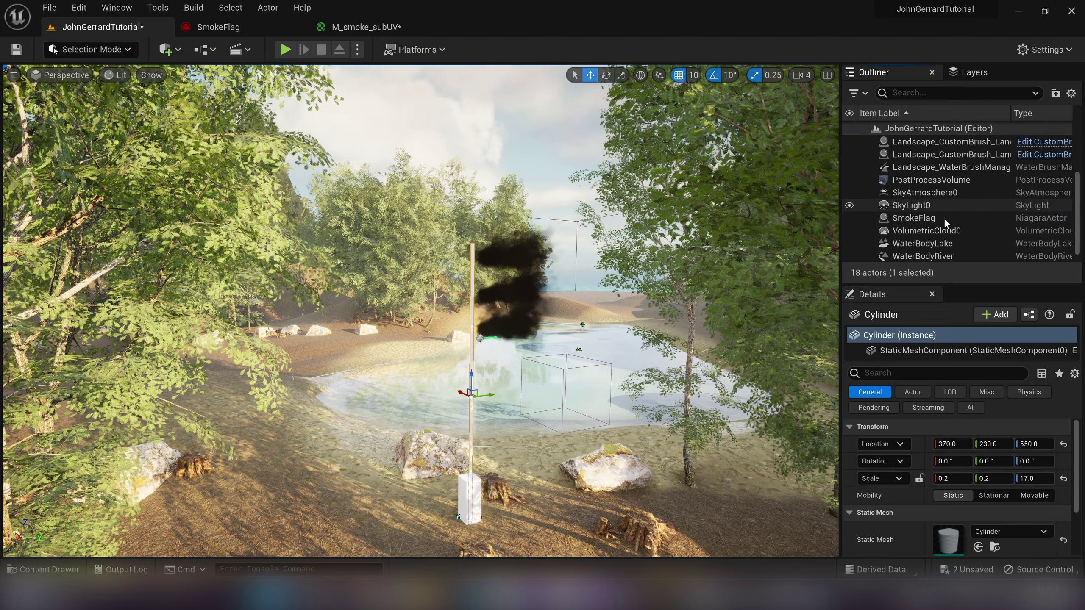
scroll(944, 217, up, 3)
scroll(948, 218, down, 3)
drag(939, 237, 908, 152)
click(913, 152)
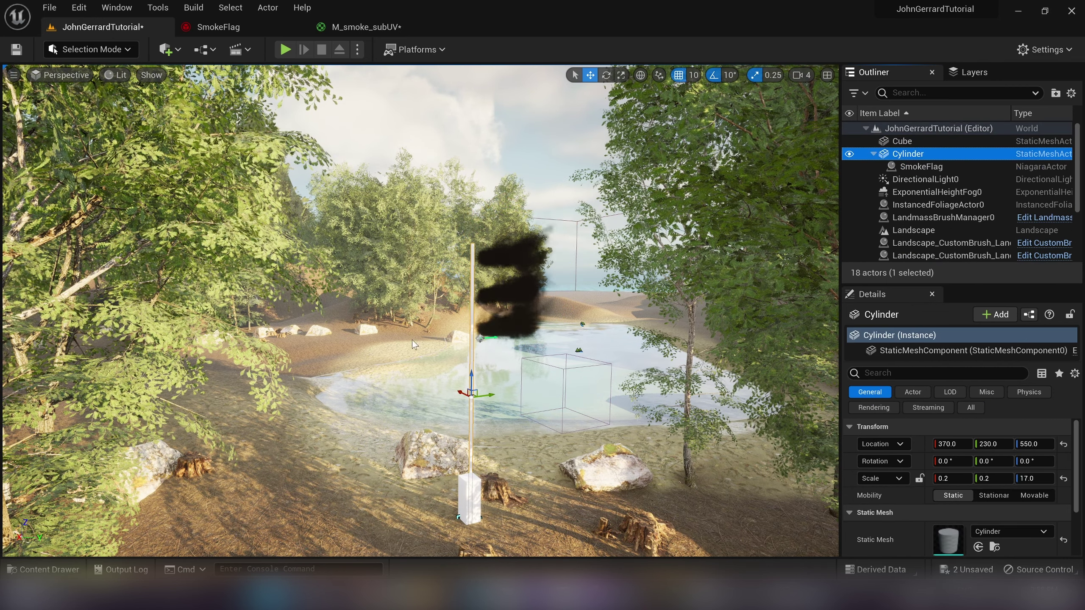
drag(487, 394, 405, 468)
key(ctrl+z)
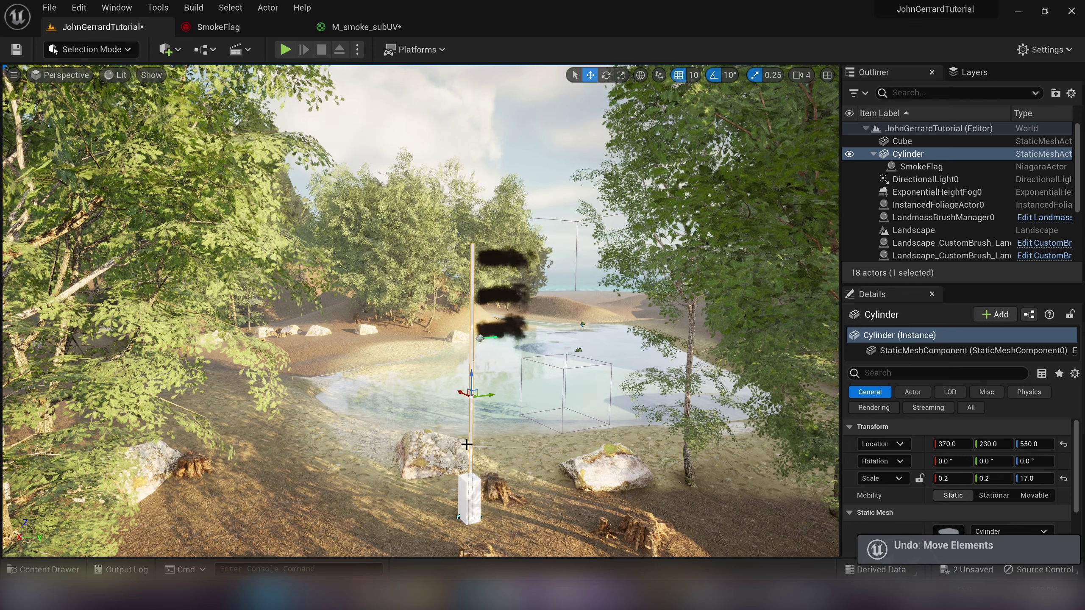
- Create a new material named Flagpole in the Materials folder
key(ctrl+space)
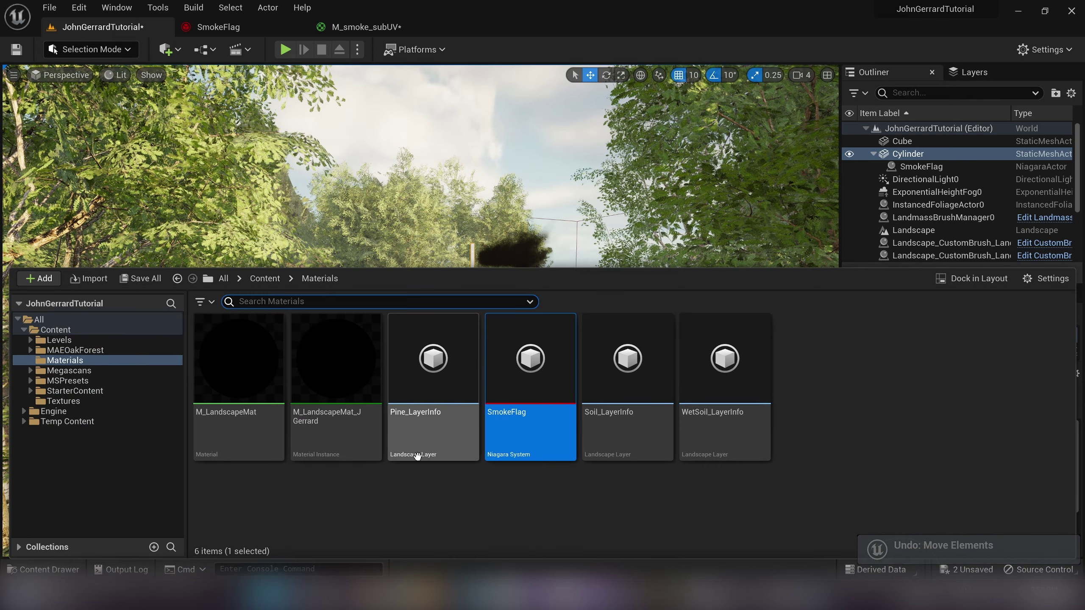
right_click(434, 489)
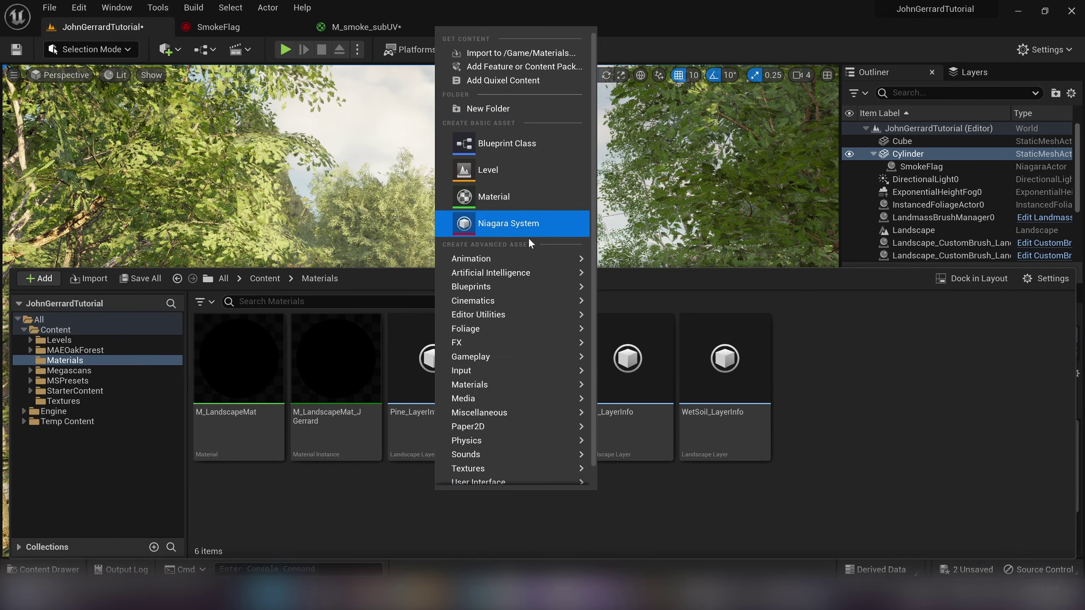
click(507, 200)
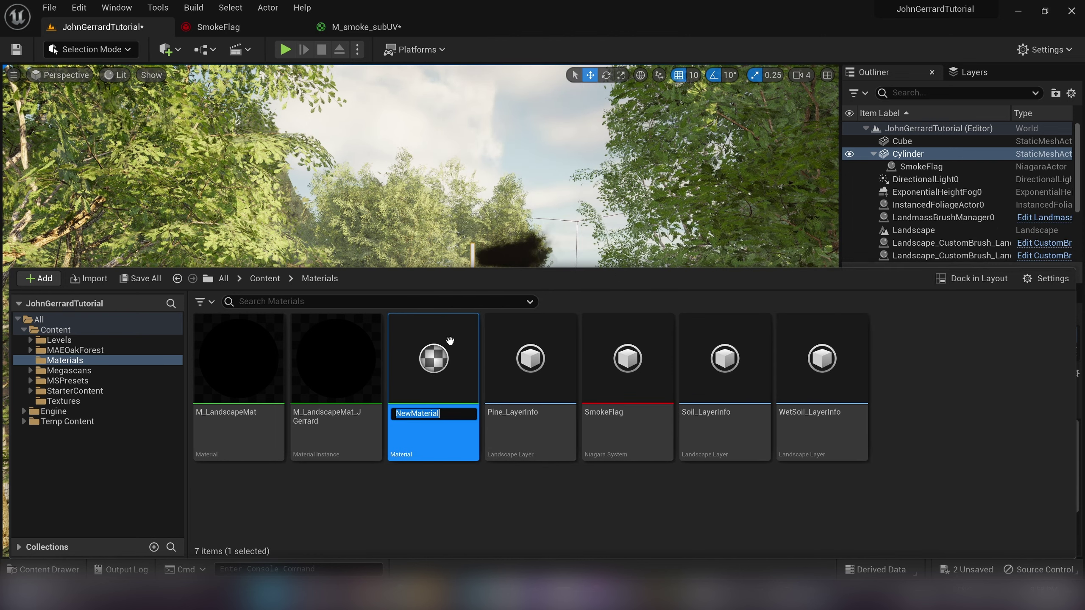
text(Flagpole)
key(Return)
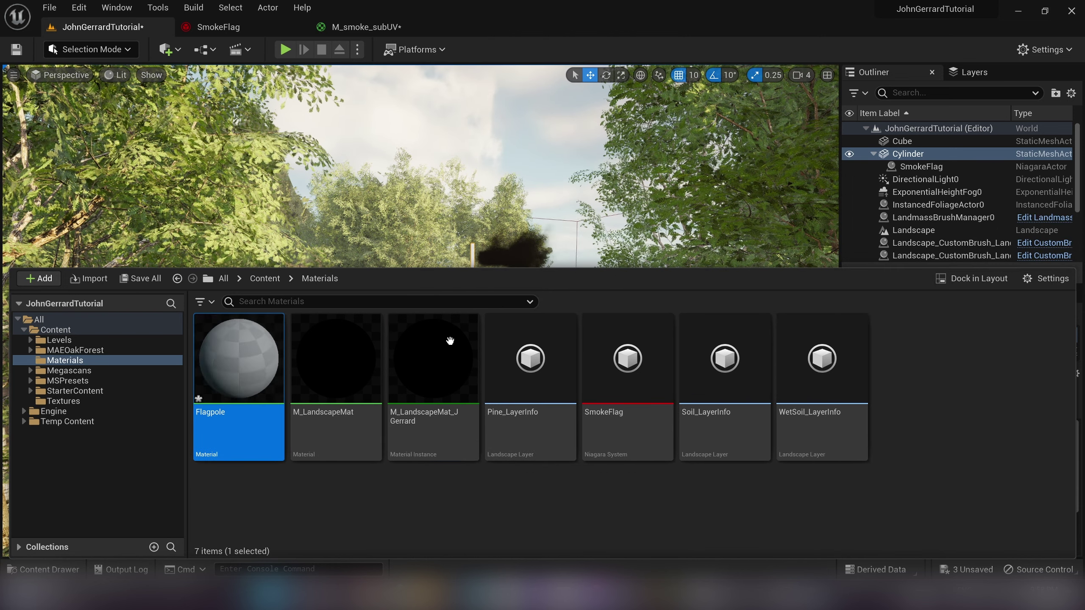
- Open the Flagpole material and connect a three-value colour constant of dark grey 0.060764 to Base Color
double_click(239, 363)
right_drag(575, 319, 644, 373)
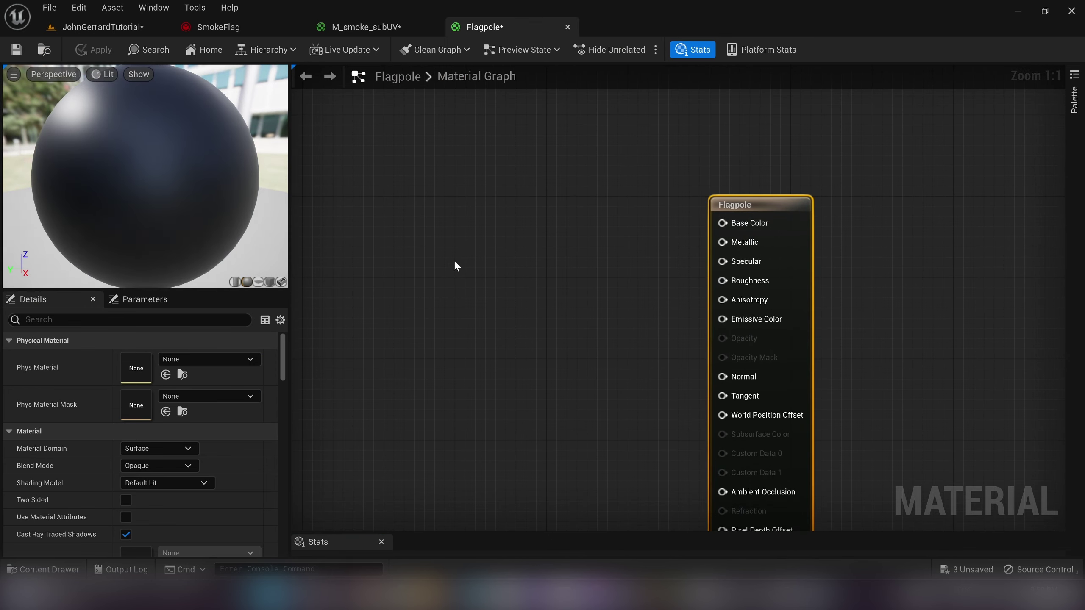
click(433, 212)
drag(563, 242, 724, 224)
double_click(470, 309)
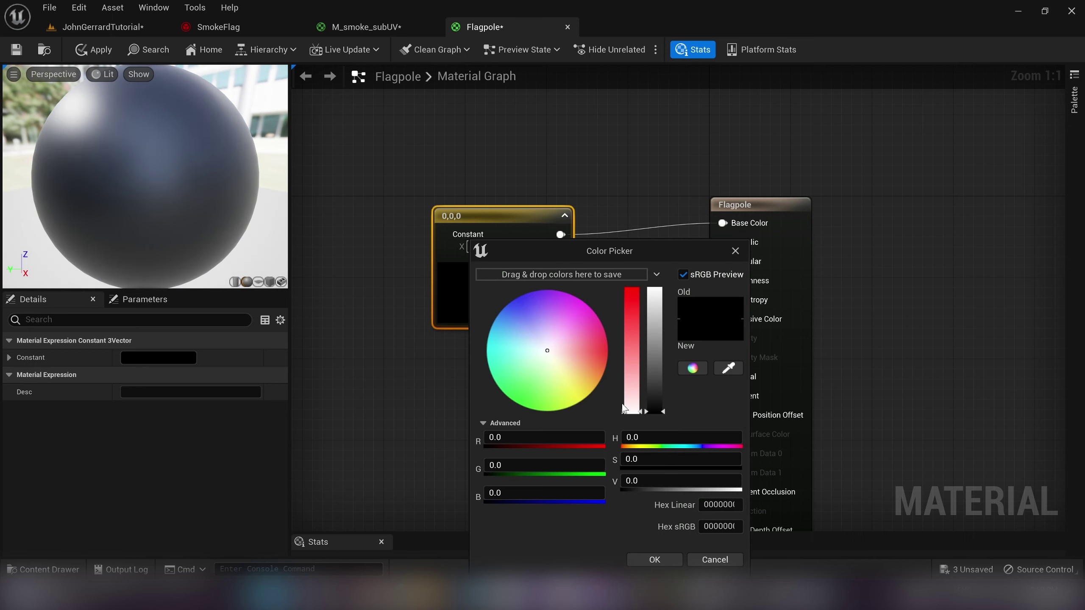
mouse_move(659, 408)
mouse_down()
mouse_move(653, 398)
mouse_move(647, 405)
mouse_up()
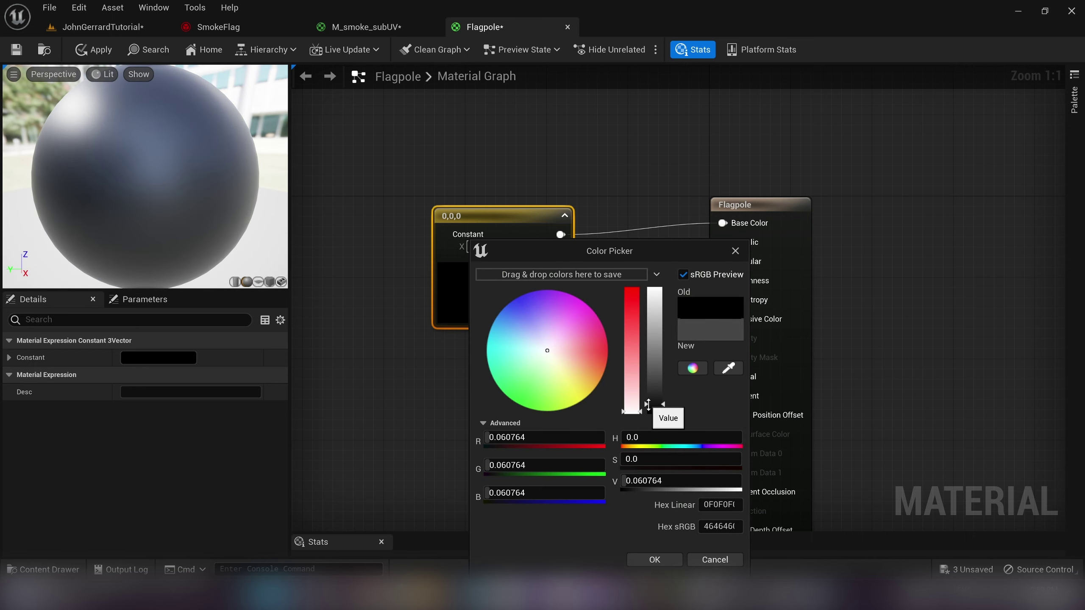
click(669, 558)
click(479, 438)
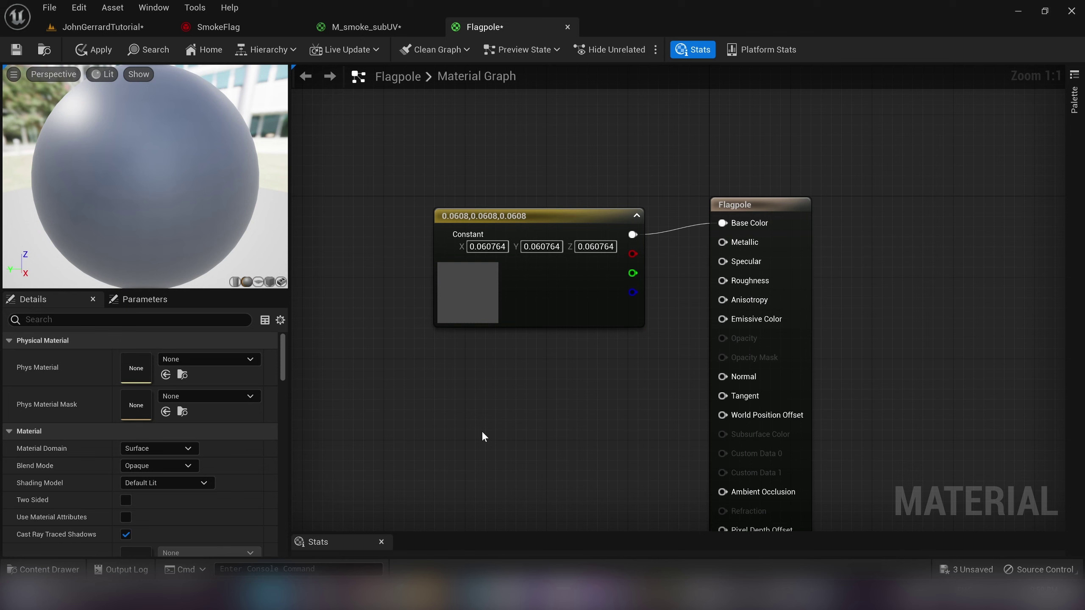
- Add a constant of 0.2 connected to Roughness and save the Flagpole material
key(1)
click(446, 429)
drag(520, 454, 737, 283)
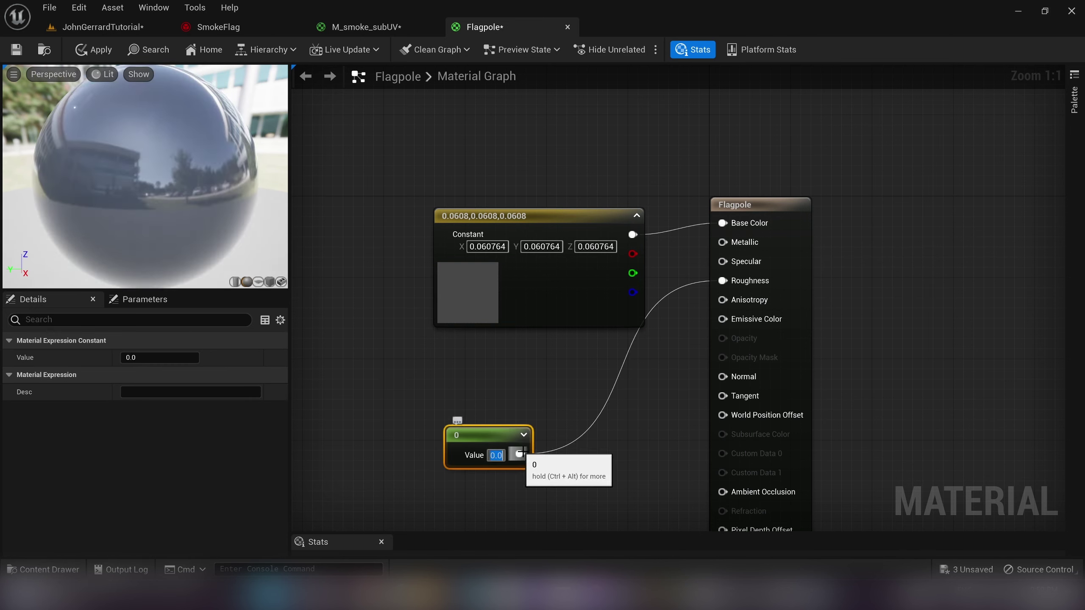
text(0)
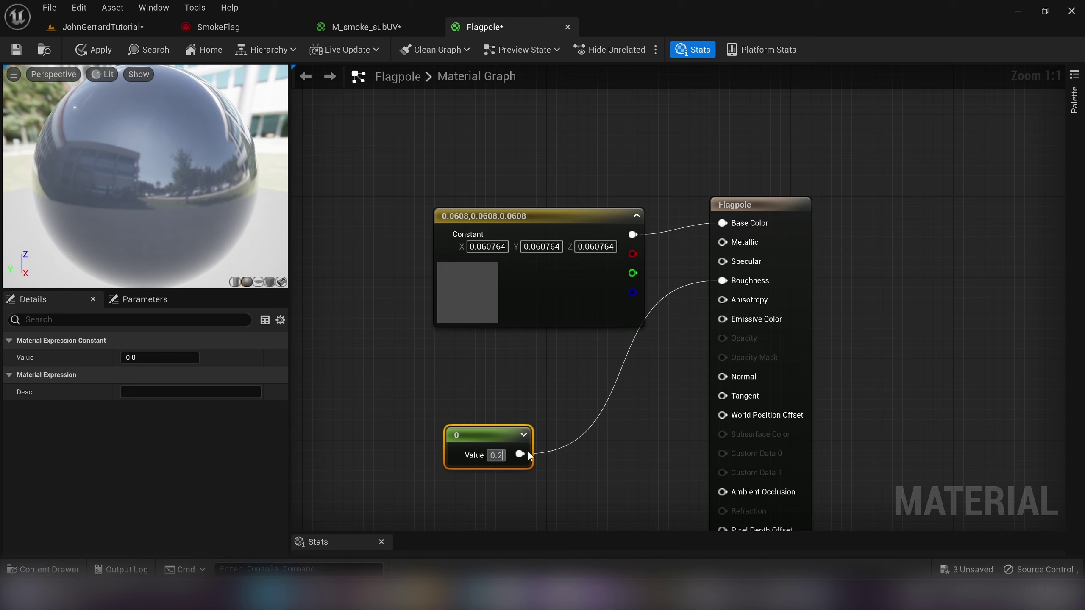
key(Return)
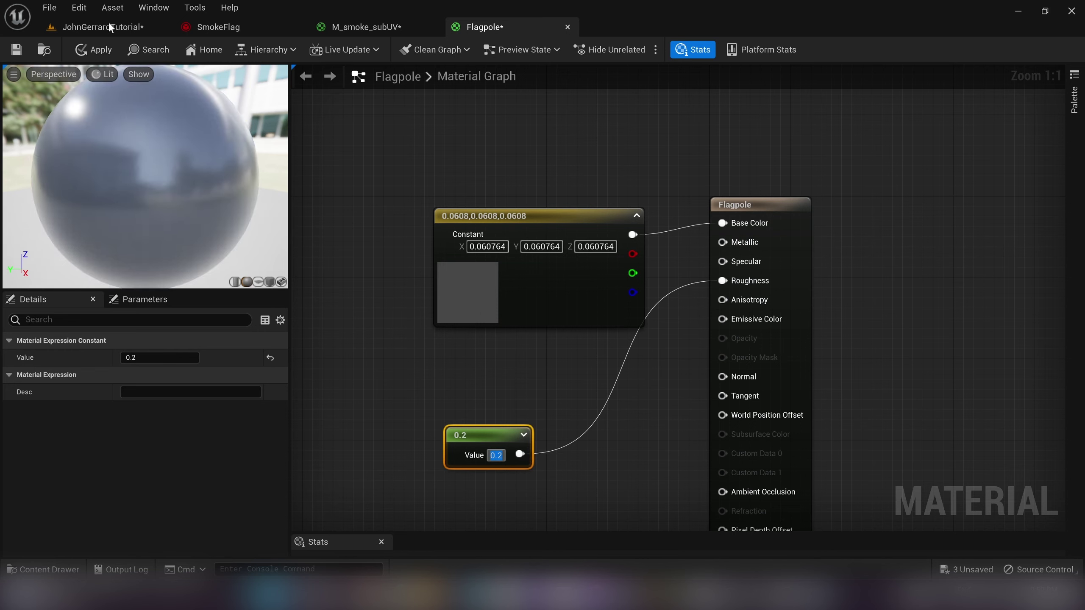
key(ctrl+s)
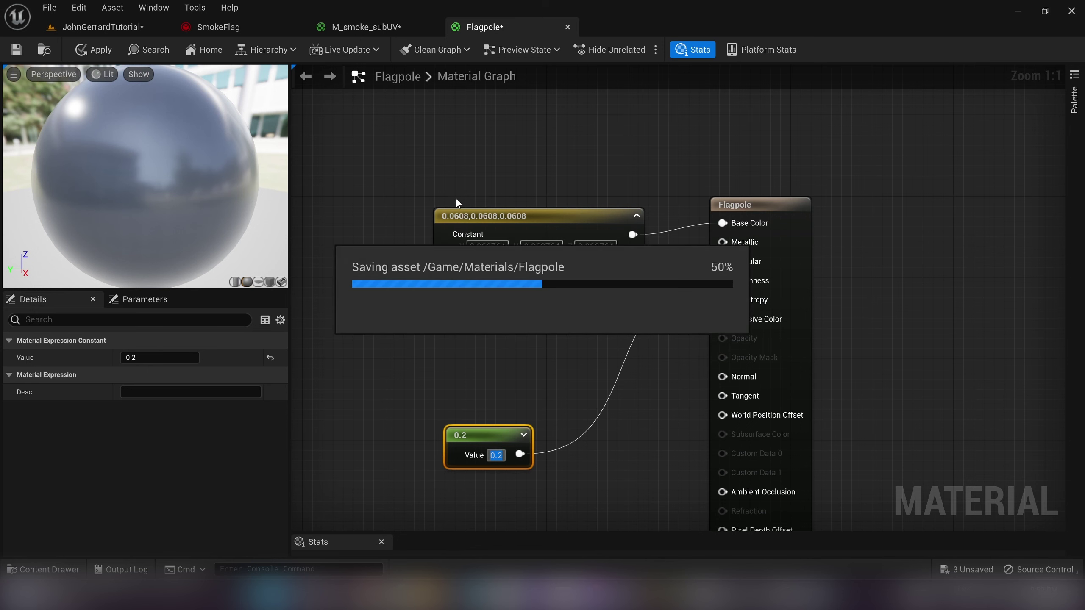
- Darken the Flagpole base colour constant to a grey value of 0.016204
double_click(478, 311)
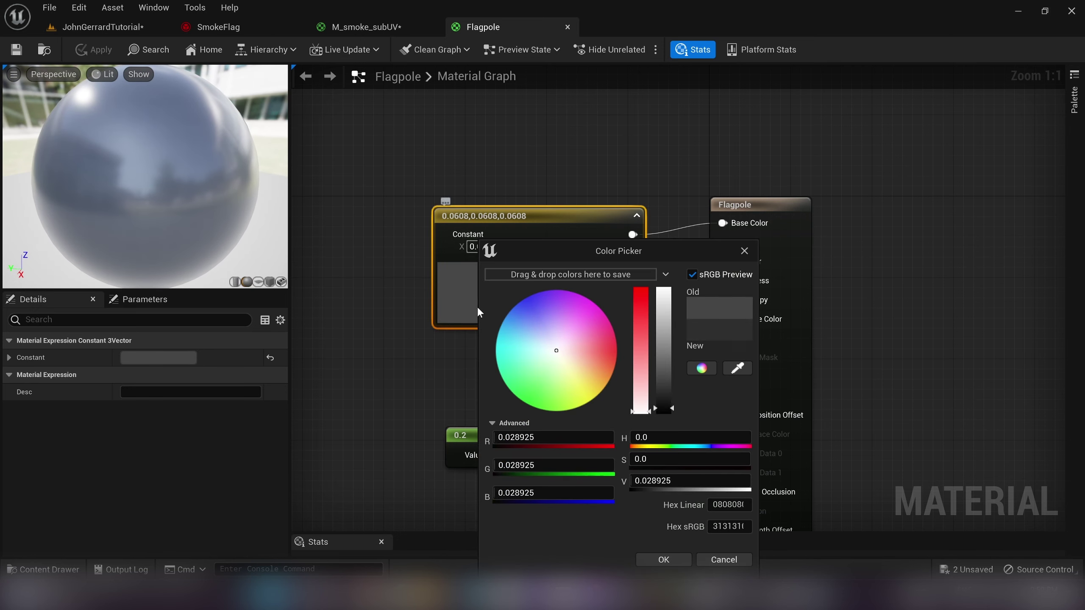
drag(667, 405, 664, 411)
click(663, 559)
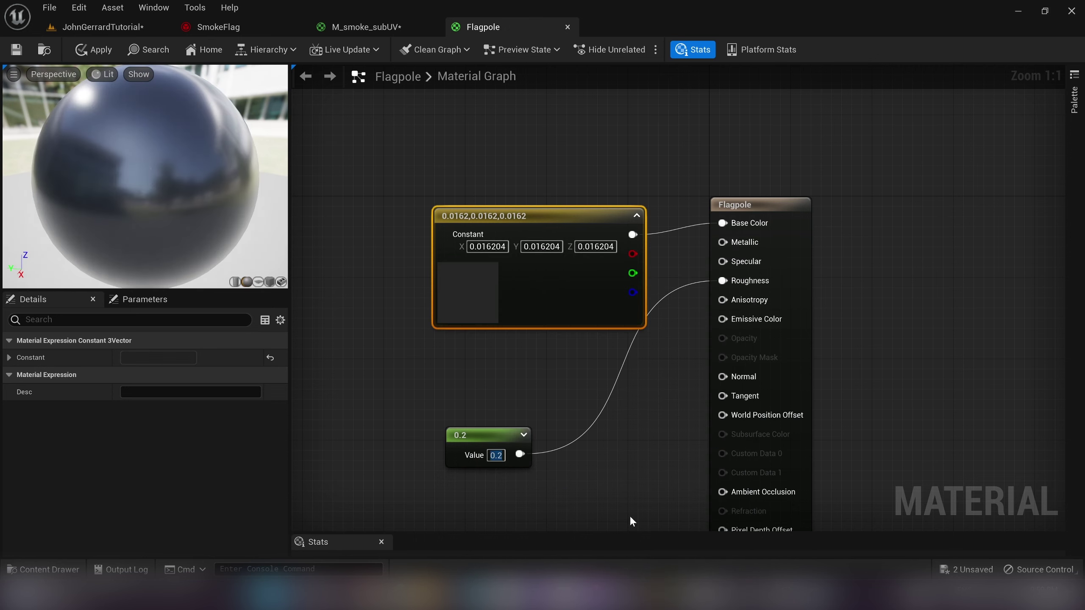
- Return to the JohnGerrardTutorial level and assign the Flagpole material to the cylinder's Element 0
click(109, 31)
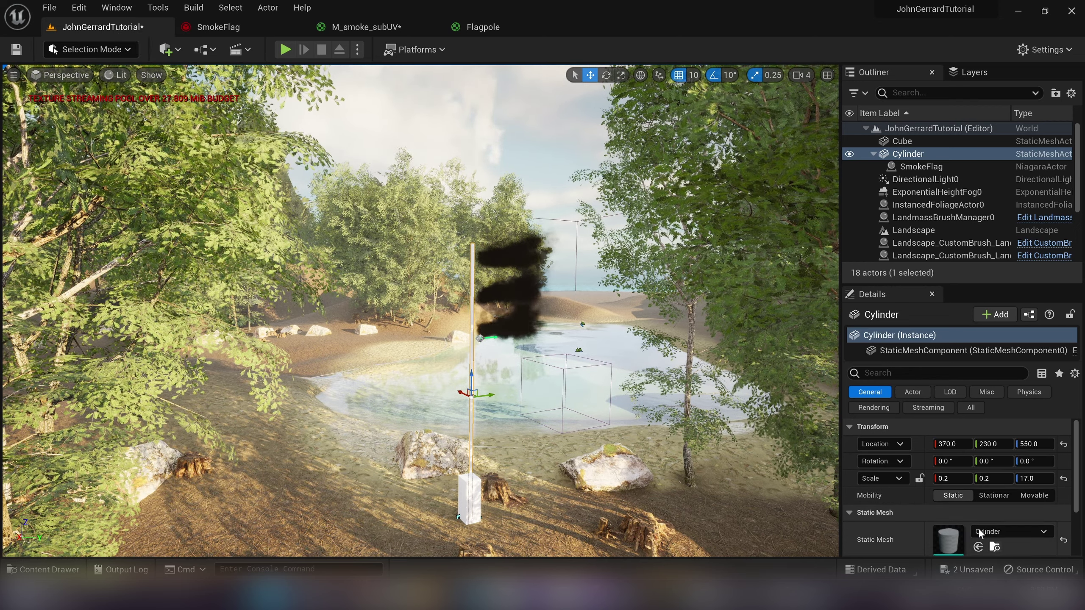
scroll(978, 528, down, 3)
click(992, 511)
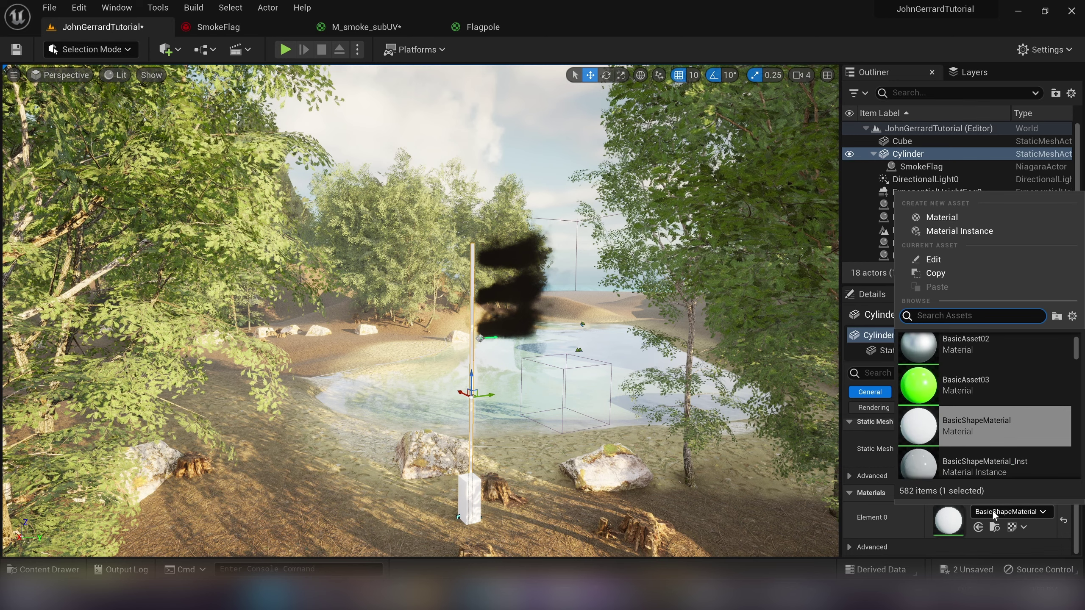
text(flagp)
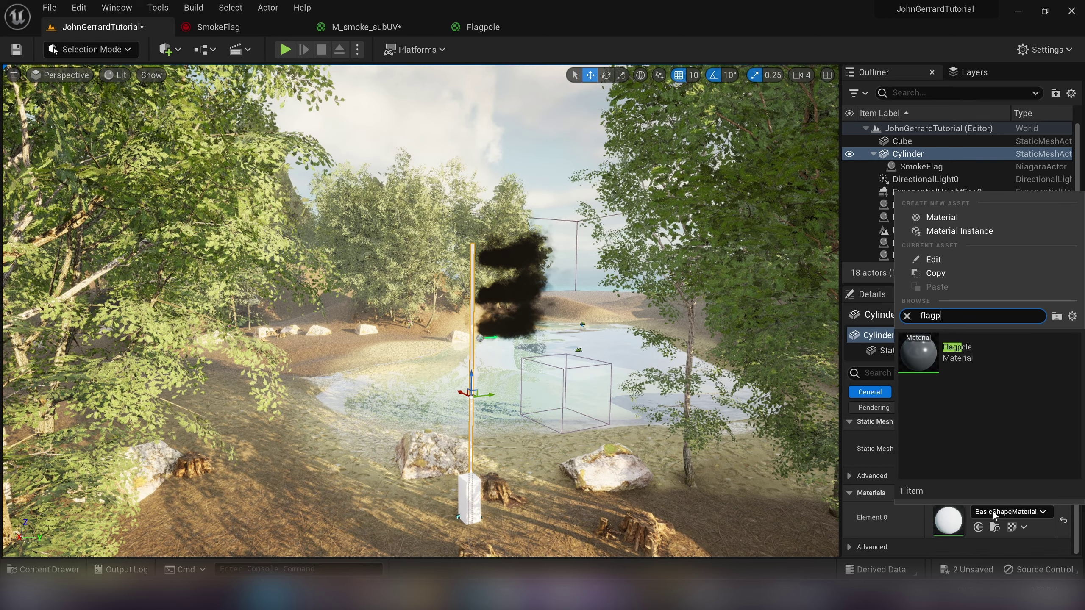
click(979, 348)
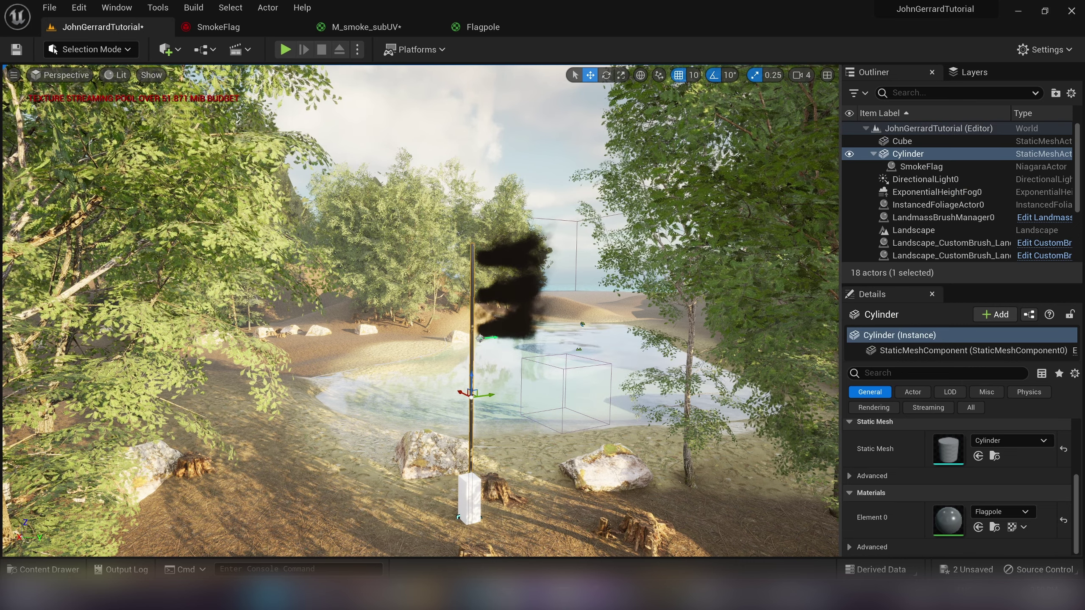
- Deselect the flagpole and examine the pole with its smoke flag in the lake scene
click(542, 175)
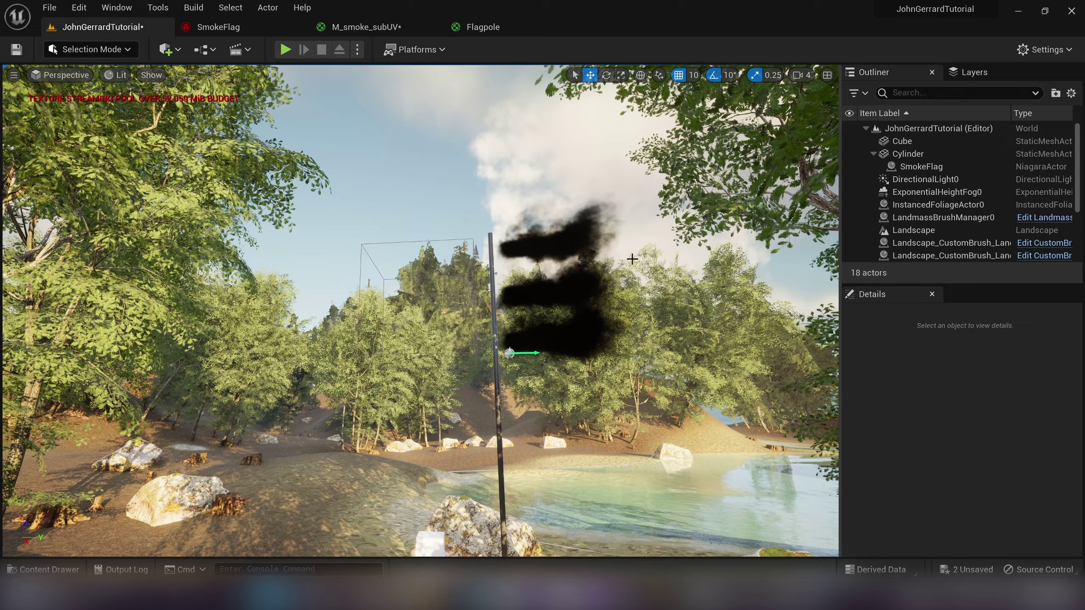
mouse_move(632, 259)
right_down()
mouse_move(632, 290)
mouse_move(632, 260)
right_up()
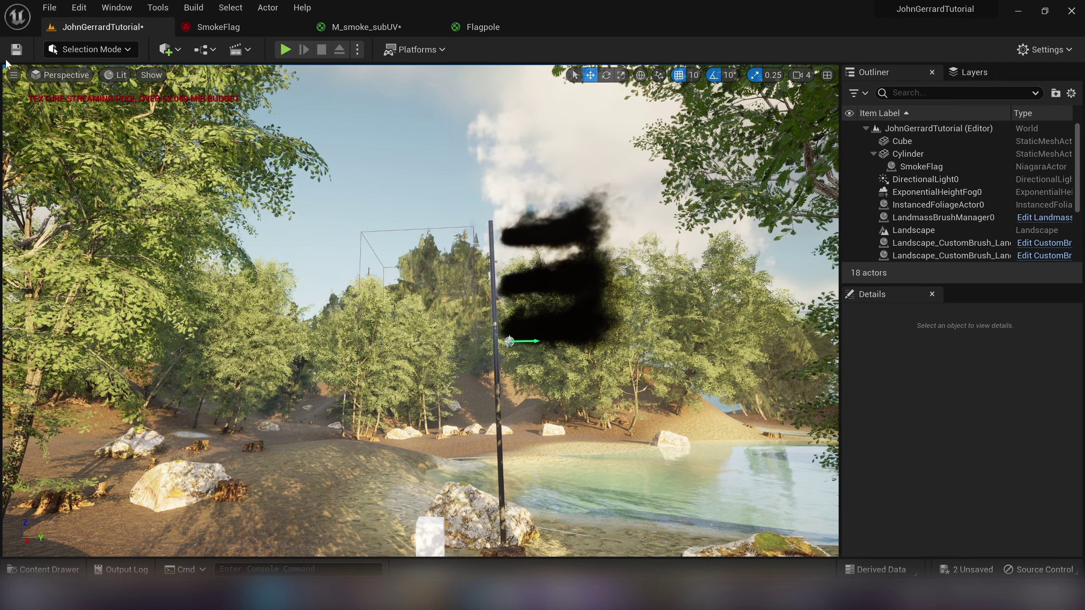
click(14, 75)
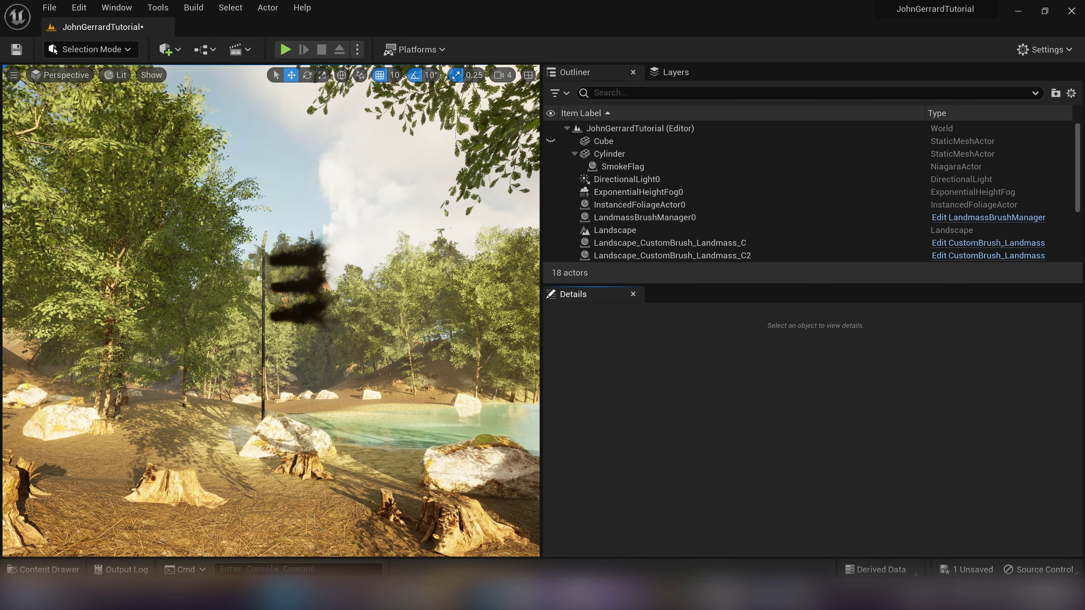
click(722, 526)
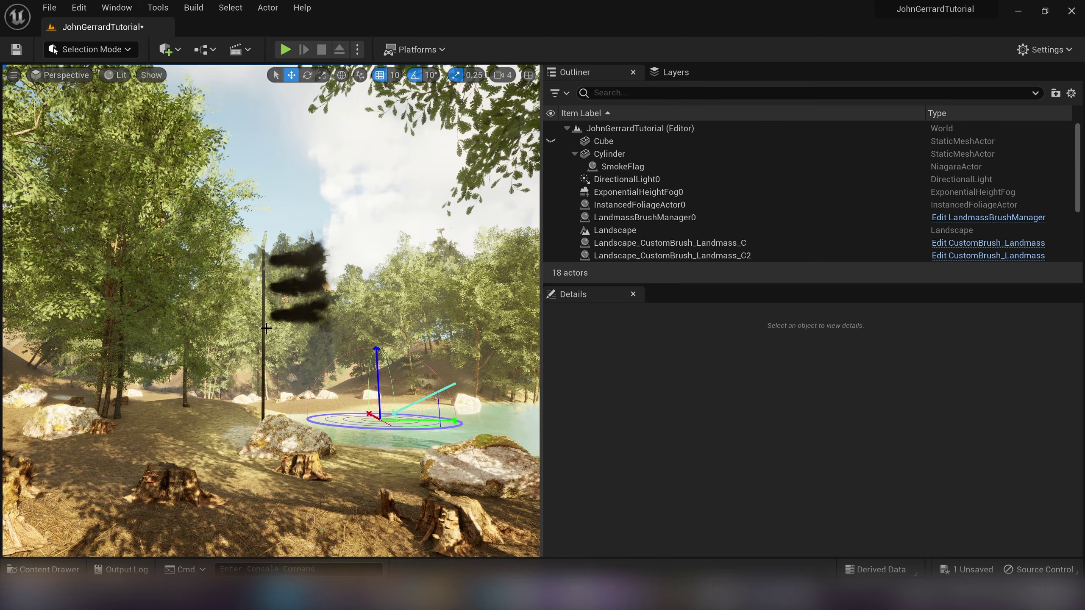
- Rotate the directional sunlight until bright, hazy daylight shines from behind the lake and smoke flag, and save the level
key(ctrl+l)
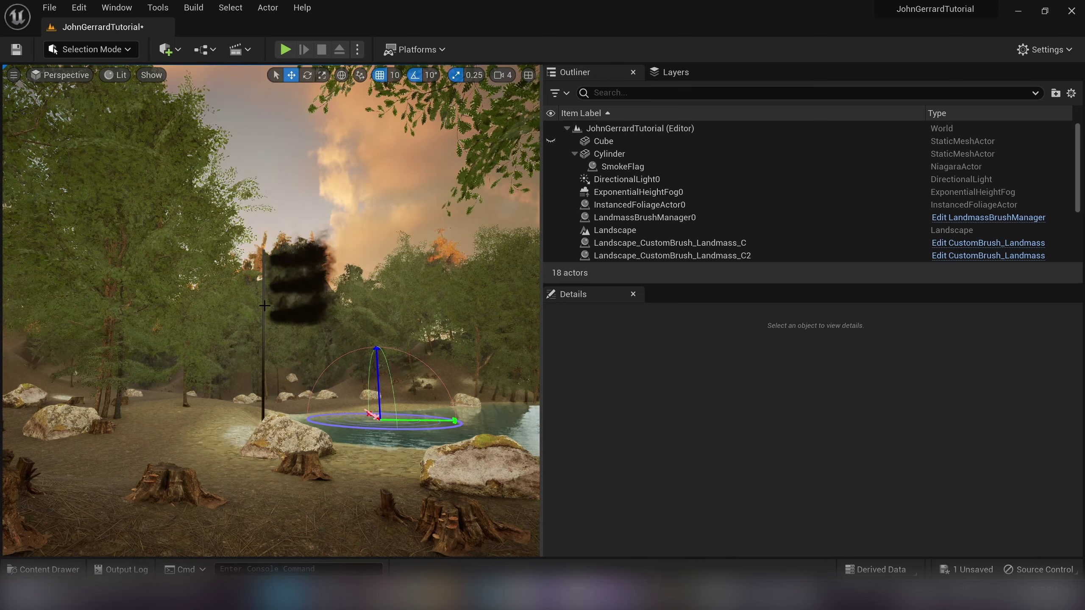
key(ctrl+l)
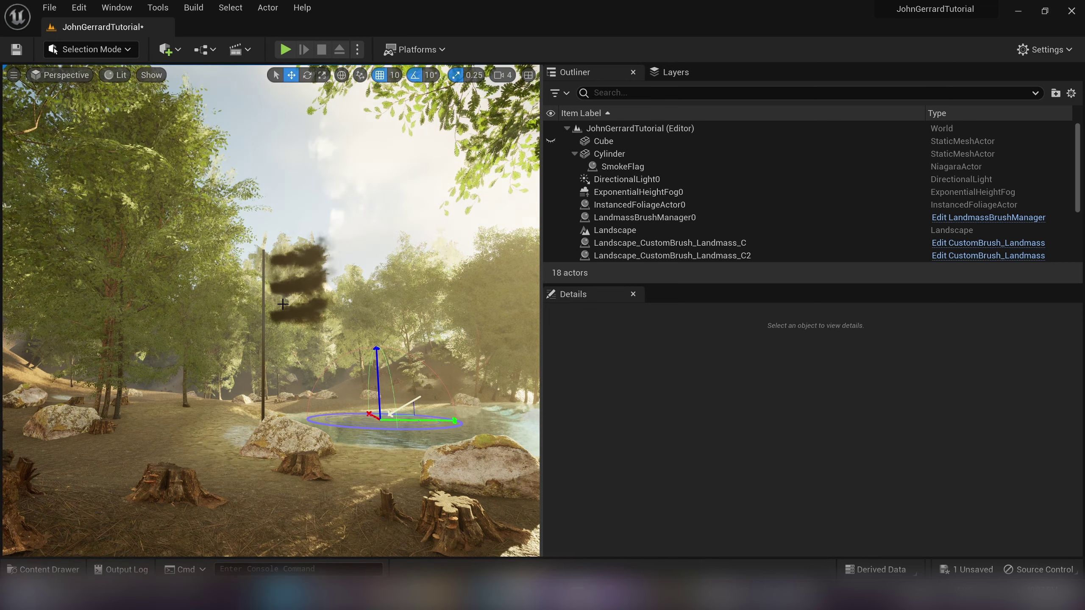
key(ctrl+s)
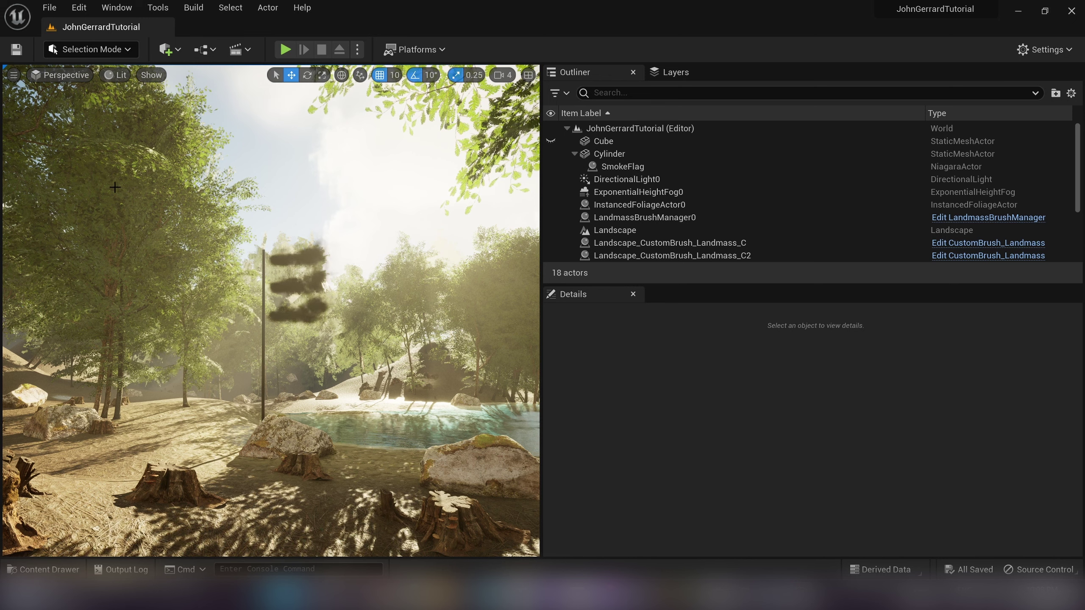
- Capture a high resolution screenshot of the lake scene with a screenshot size multiplier of 2.5
click(13, 75)
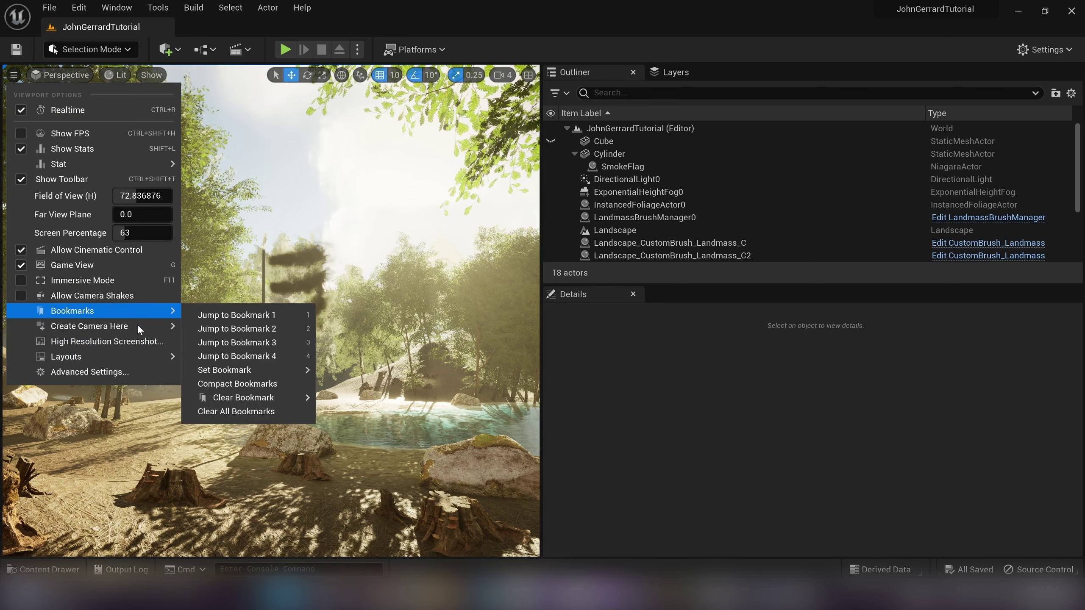
click(116, 345)
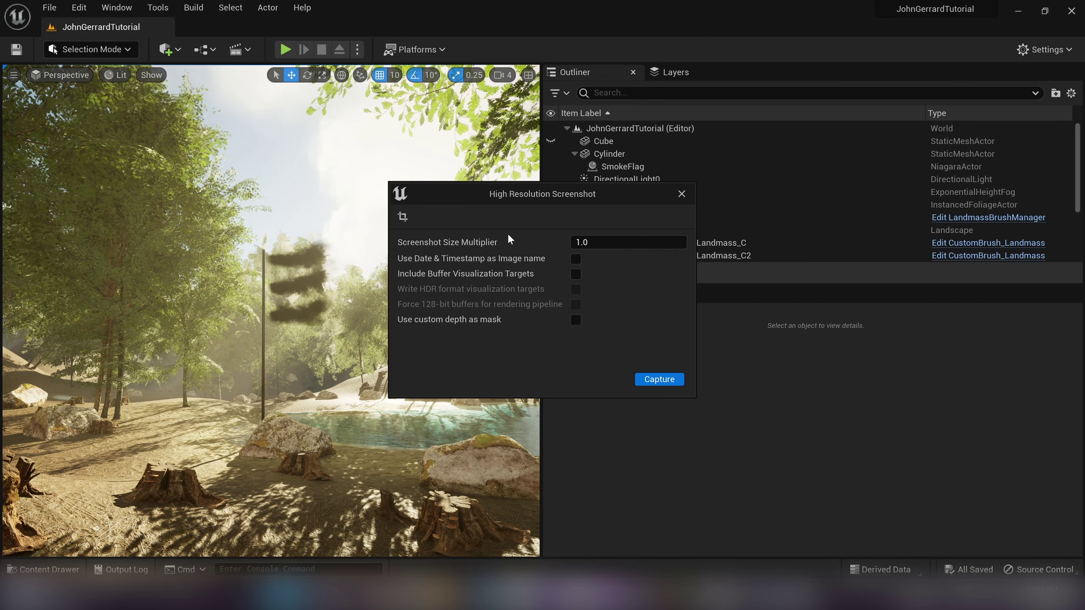
drag(527, 191, 736, 232)
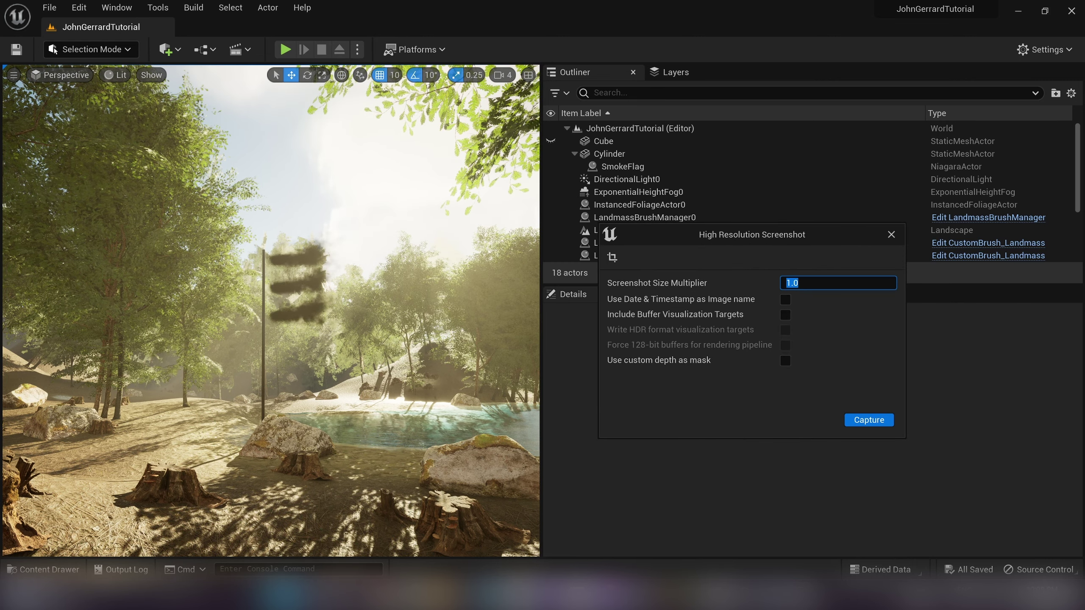
text(2)
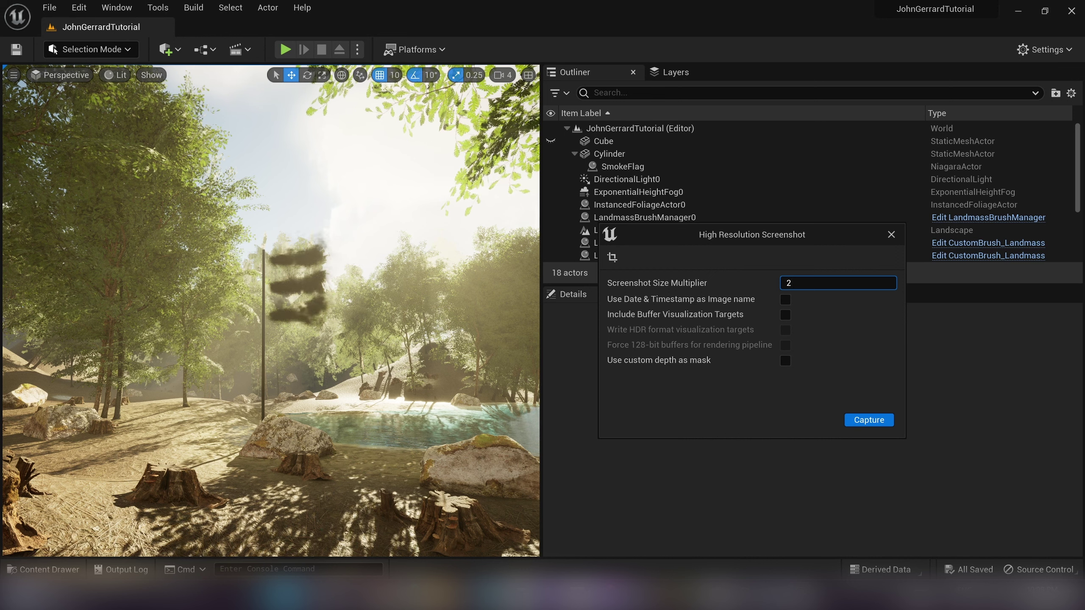
text(.5)
key(Return)
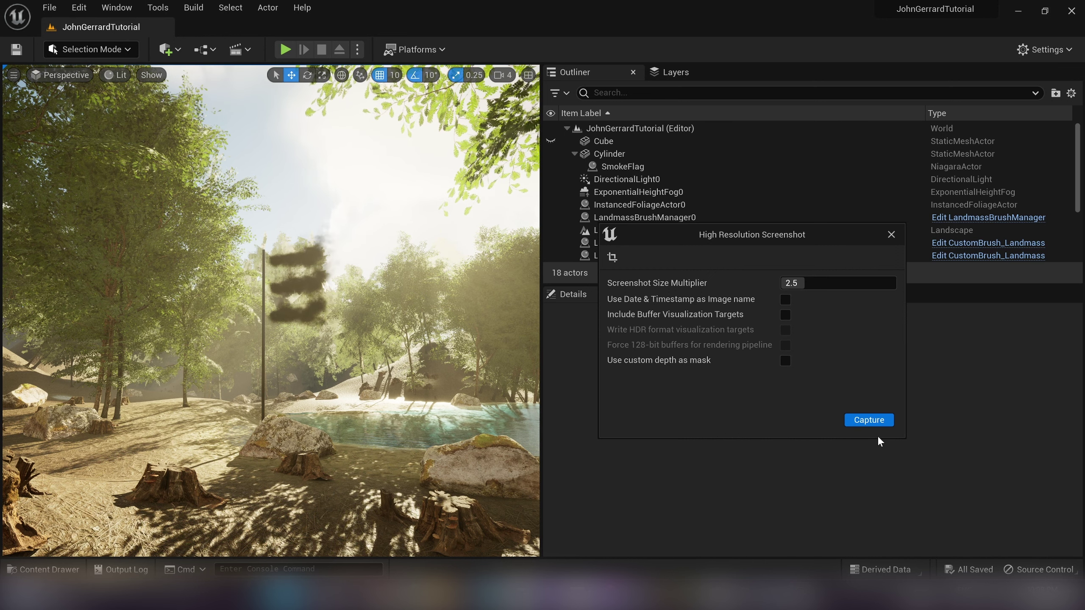
click(875, 420)
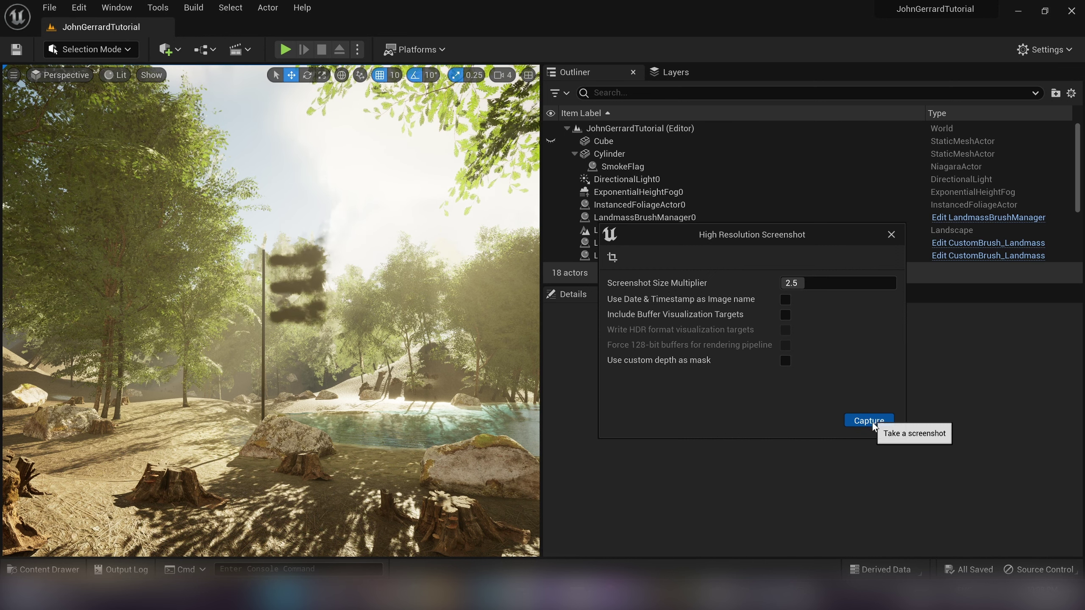
click(871, 421)
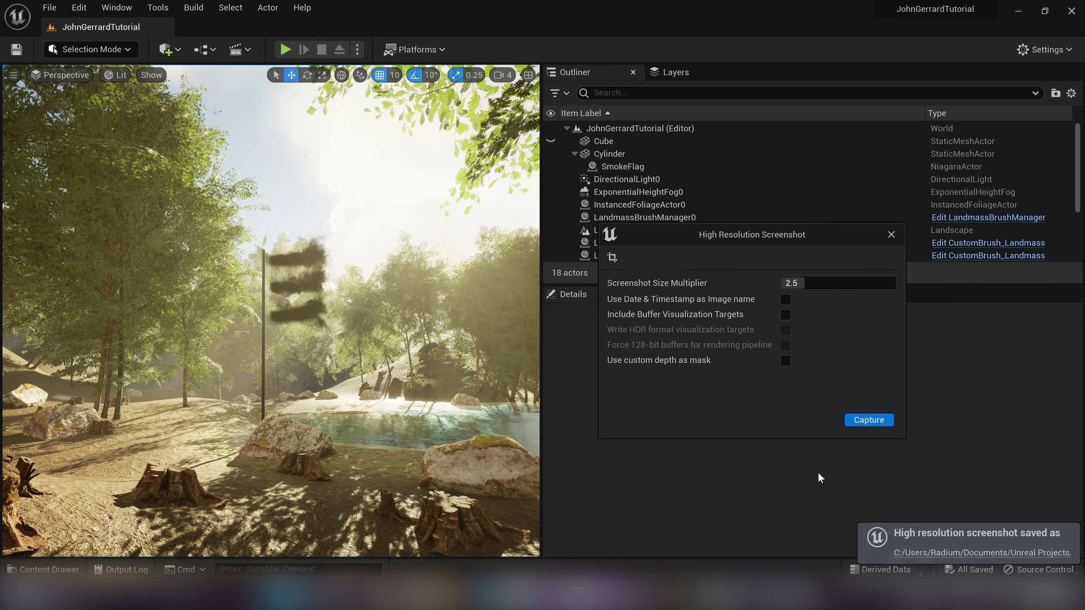
- Open the captured HighresScreenshot00000.png from its WindowsEditor folder in Photos to examine the render
click(961, 552)
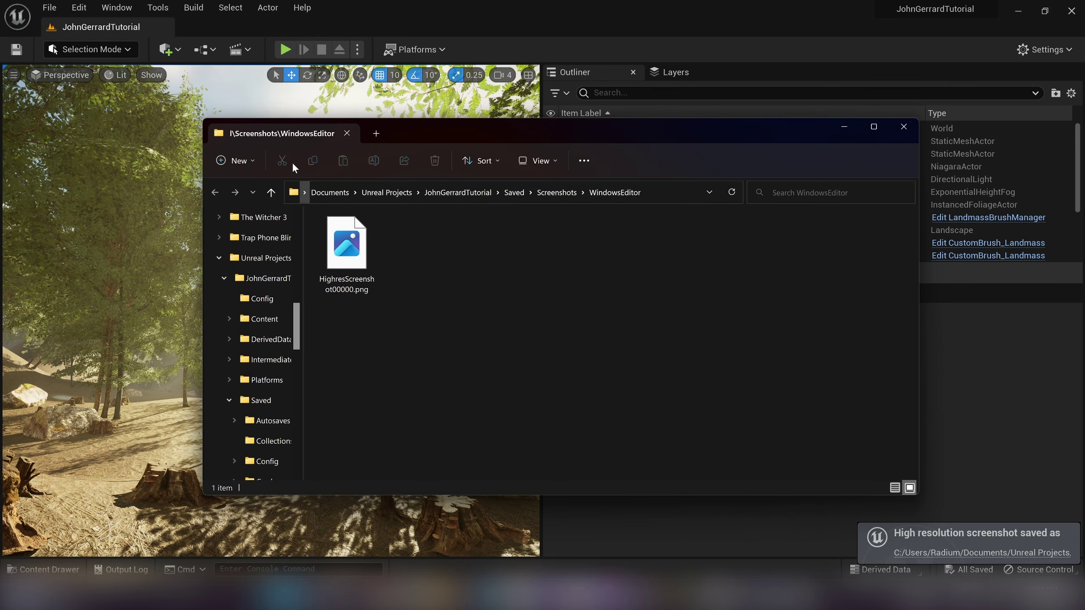
double_click(352, 243)
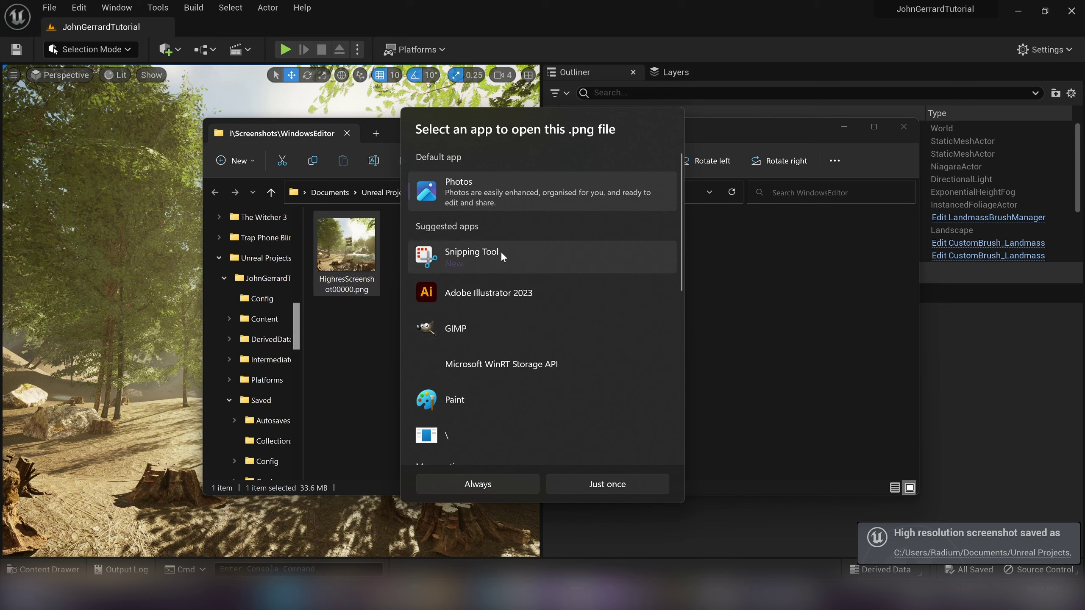
double_click(494, 194)
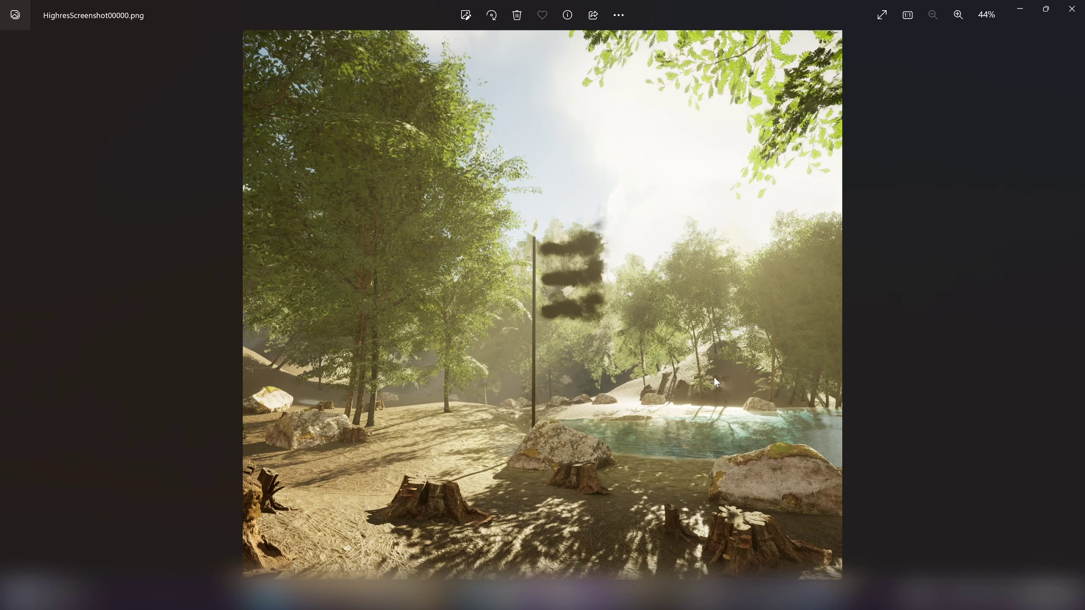